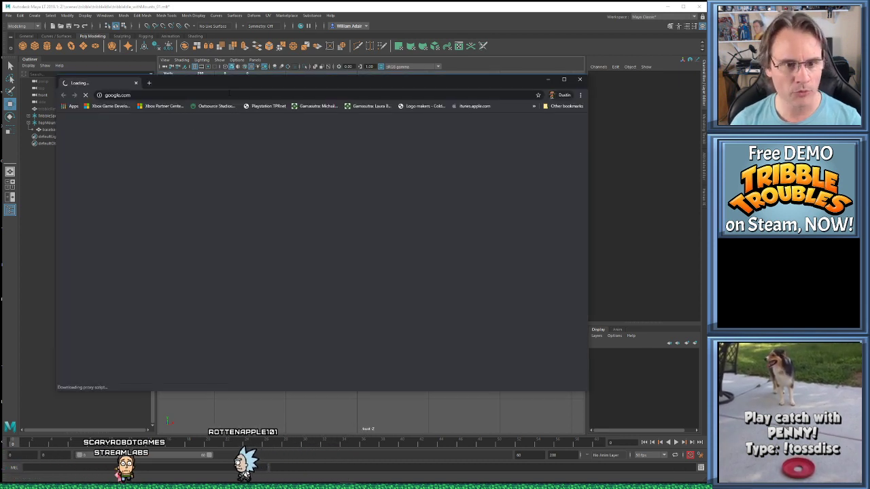
# Bring the itch.io browser window into view and search the site for "tribble"
pyautogui.moveTo(235, 83); pyautogui.dragTo(869, 130)
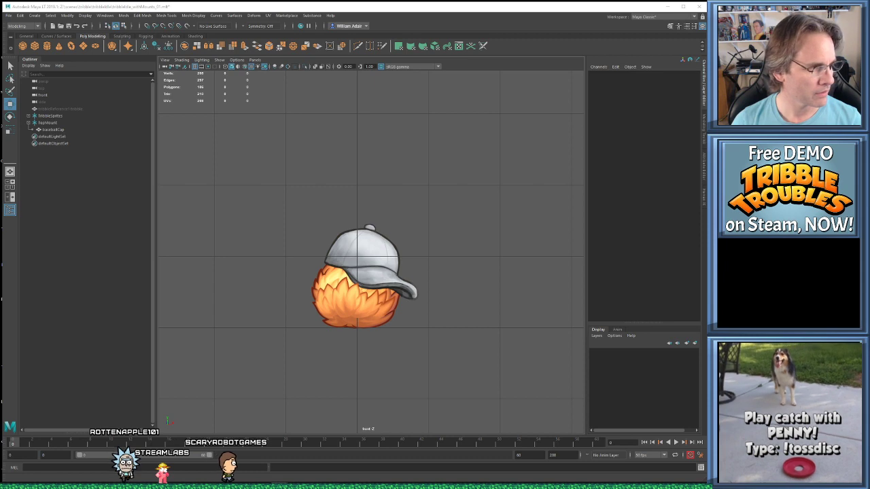
pyautogui.moveTo(0, 129); pyautogui.dragTo(210, 91)
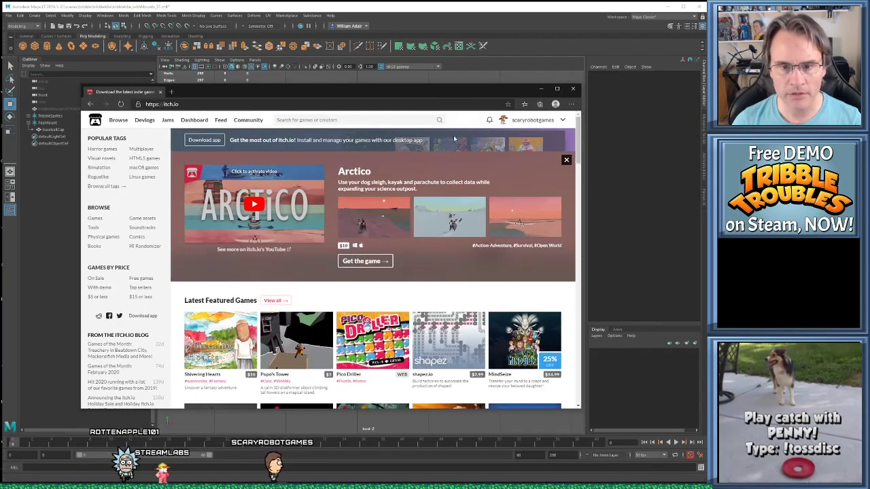
pyautogui.click(329, 119)
pyautogui.write('tri')
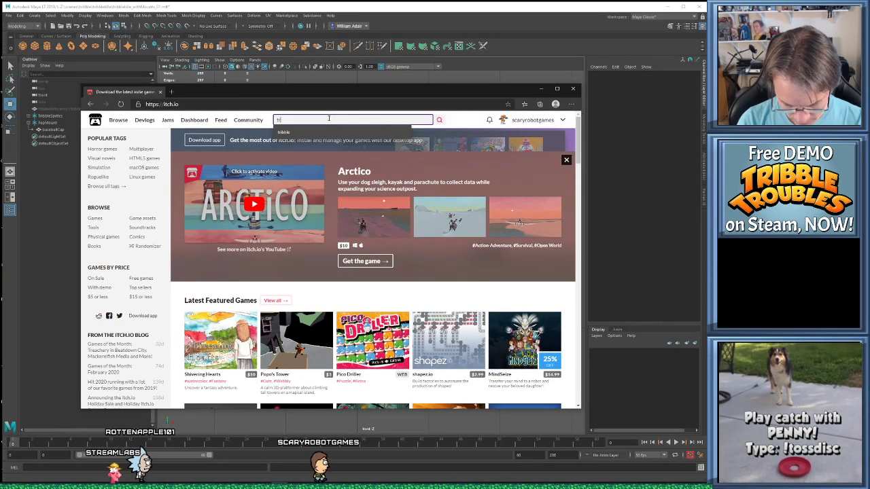
pyautogui.write('bble')
pyautogui.press('Return')
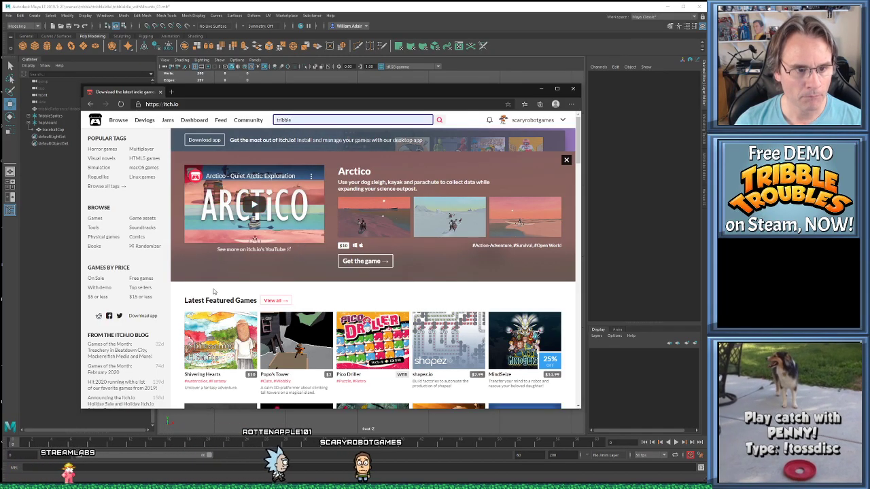
pyautogui.press('Return')
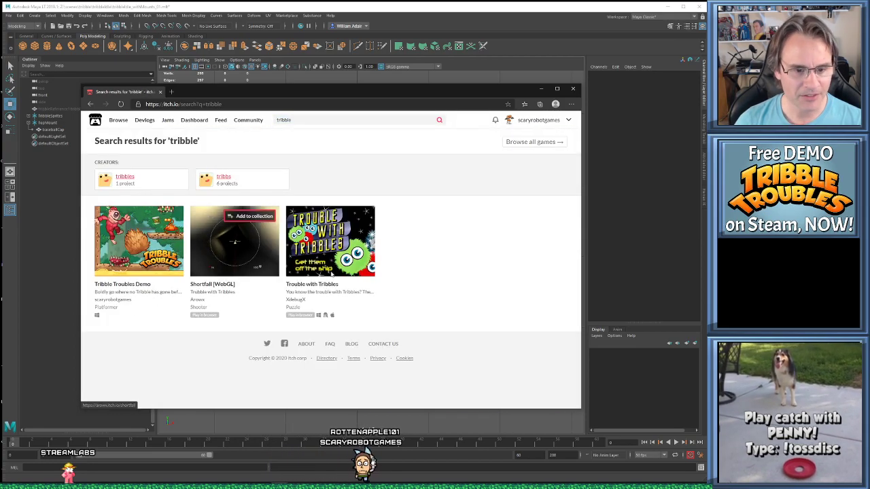
# Open the Tribble Troubles Demo page from the search results, look it over and close the browser window
pyautogui.click(123, 284)
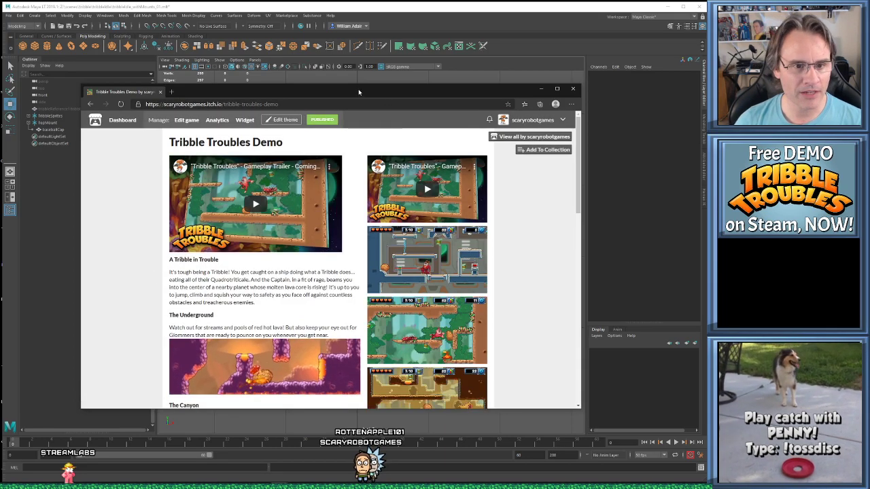
pyautogui.moveTo(358, 93); pyautogui.dragTo(350, 67)
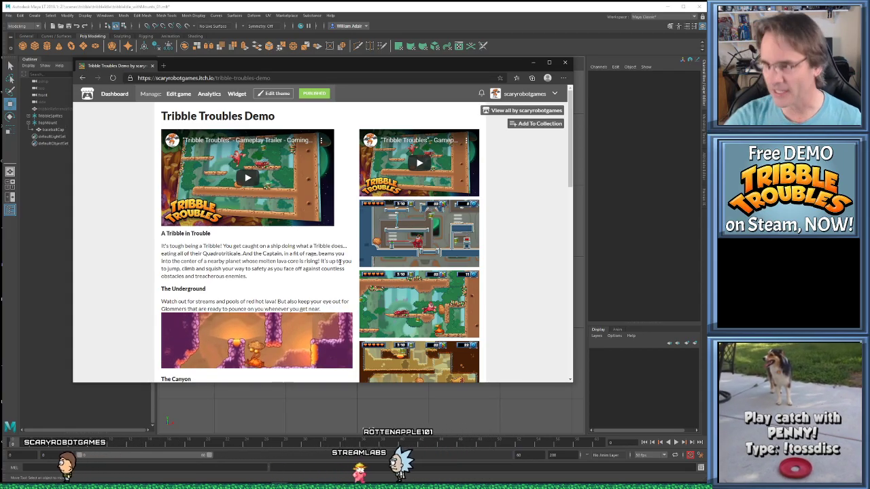
pyautogui.click(565, 63)
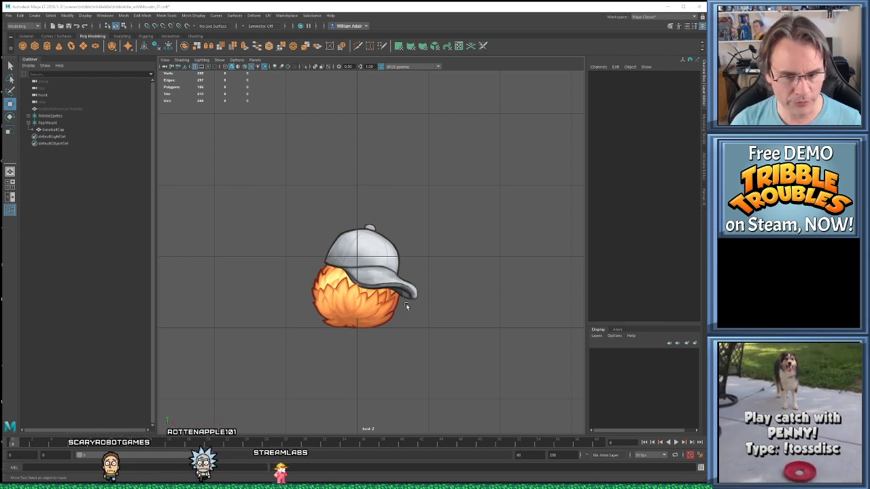
# Play the idle animation of the tribble wearing the baseball cap and examine it at different zoom levels
pyautogui.scroll(2, 398, 338)
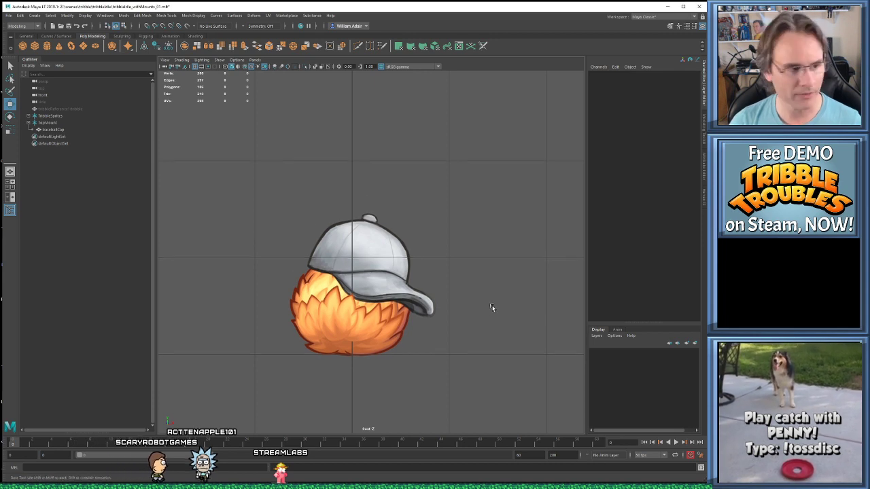
pyautogui.keyDown('alt'); pyautogui.moveTo(492, 307); pyautogui.dragTo(492, 294, button='middle'); pyautogui.keyUp('alt')
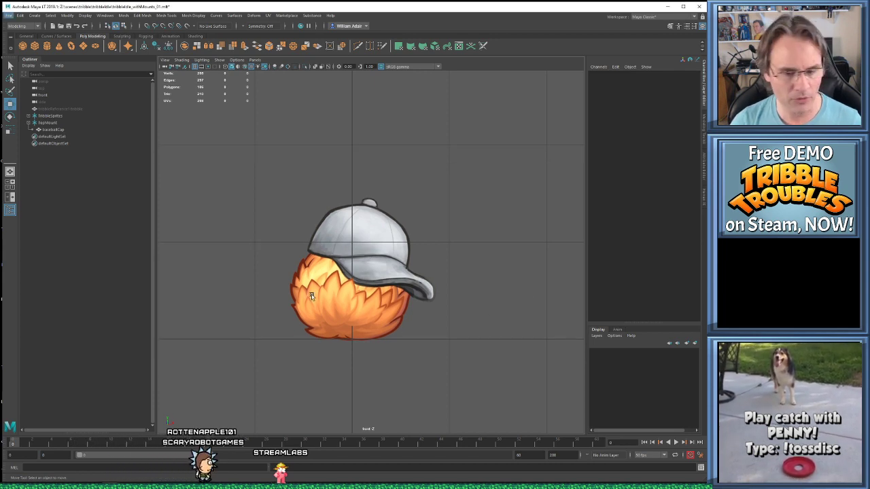
pyautogui.scroll(-4, 377, 308)
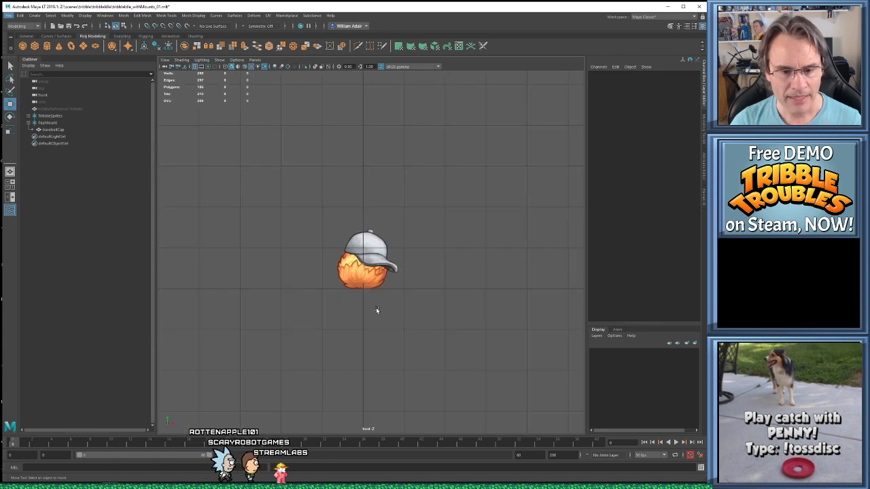
pyautogui.hotkey('alt', 'v')
pyautogui.scroll(4, 377, 307)
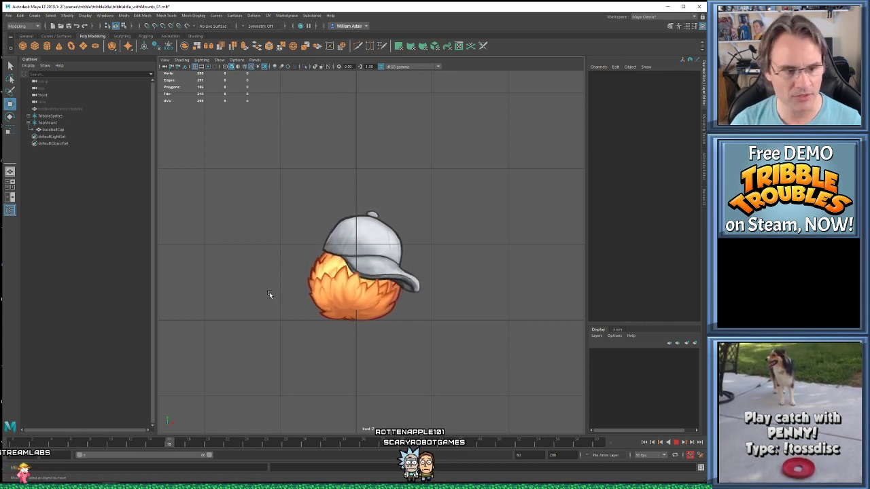
# Stop at frame 28 and inspect the TopMount locator and its child baseballCap by selecting each in turn
pyautogui.click(58, 123)
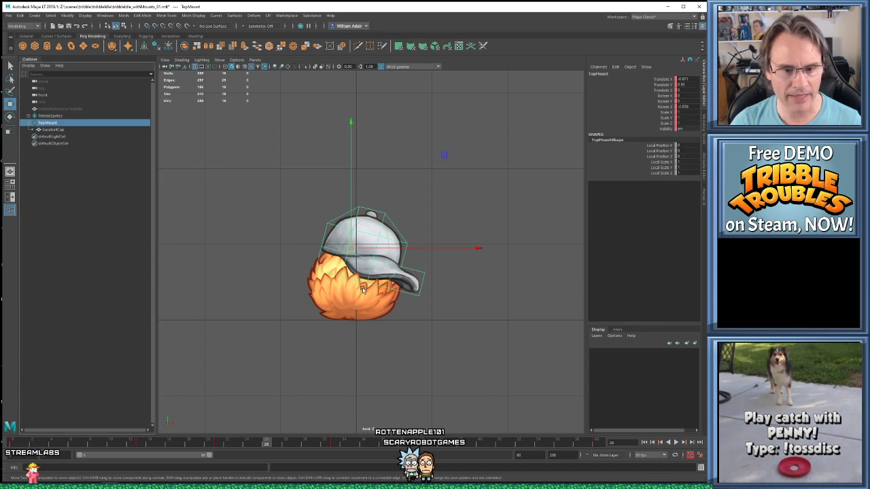
pyautogui.scroll(2, 387, 315)
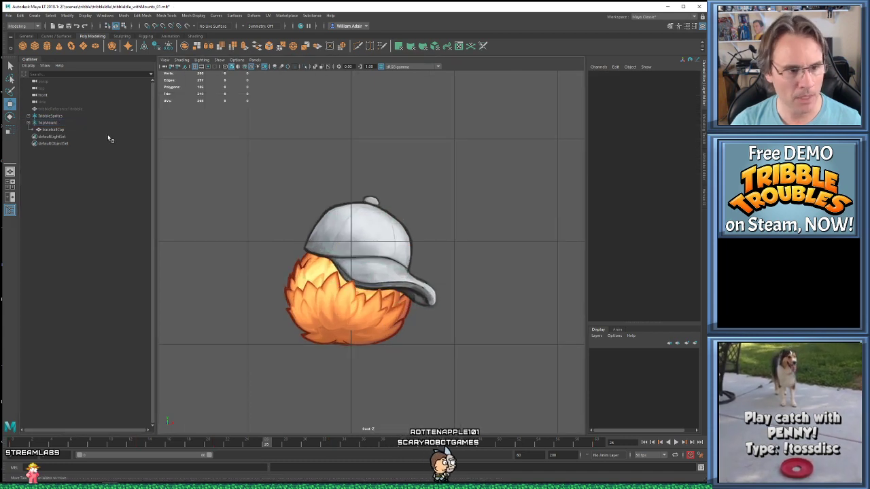
pyautogui.click(48, 122)
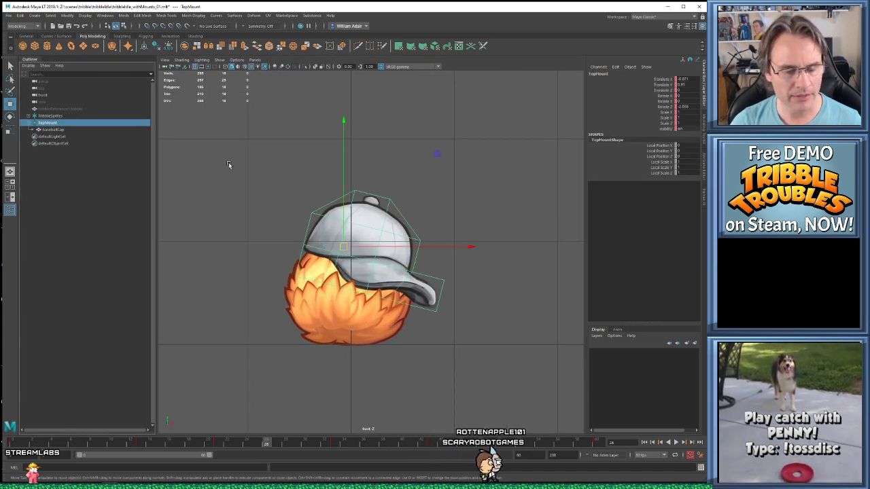
pyautogui.click(55, 129)
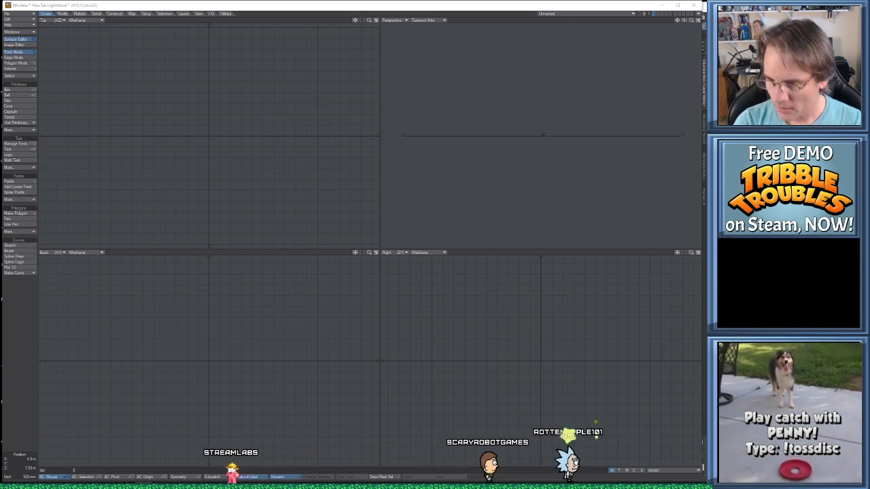
# Switch to LightWave Modeler, start loading an object and browse to the objects/tribbleAccessories folder
pyautogui.press('Return')
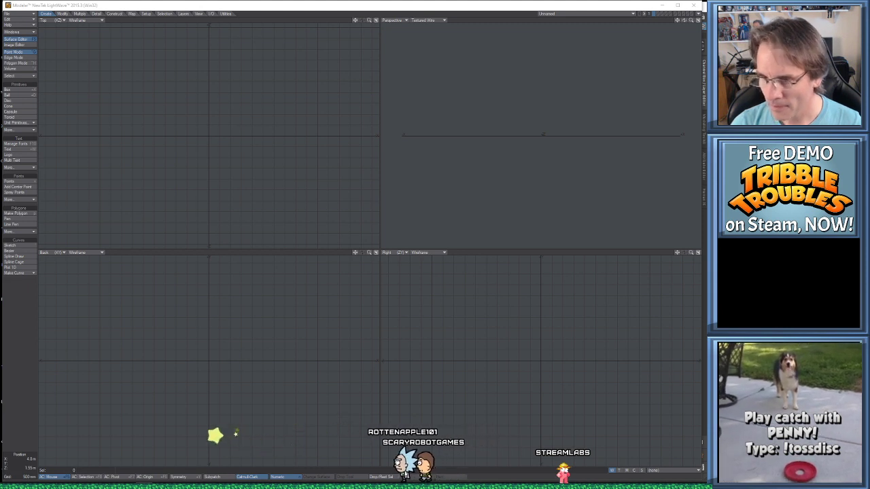
pyautogui.hotkey('ctrl', 'o')
pyautogui.moveTo(260, 161); pyautogui.dragTo(321, 161)
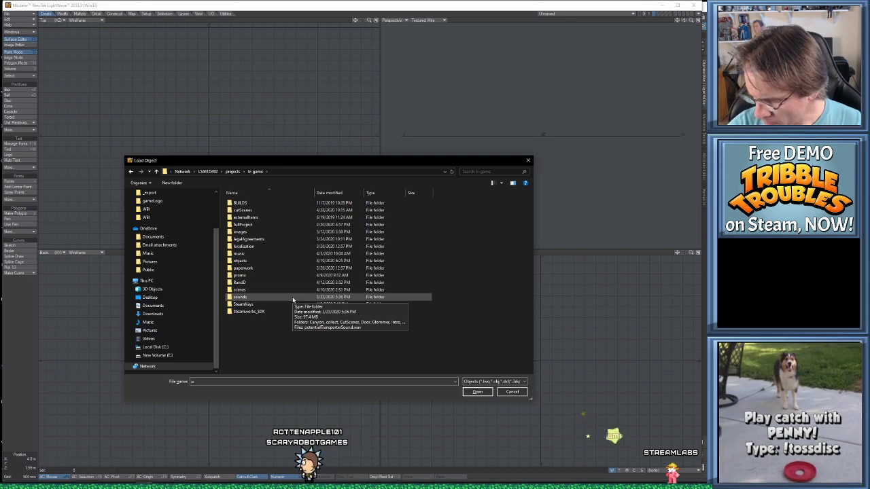
pyautogui.moveTo(290, 162); pyautogui.dragTo(281, 129)
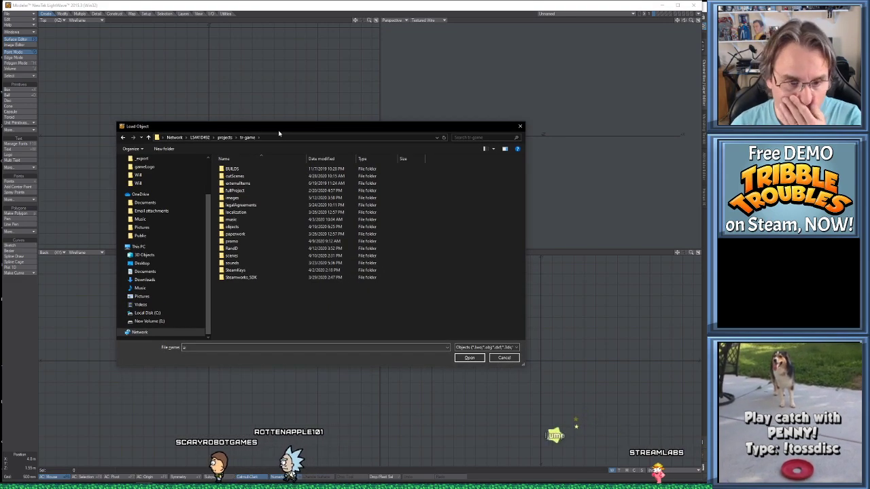
pyautogui.doubleClick(262, 227)
pyautogui.doubleClick(242, 249)
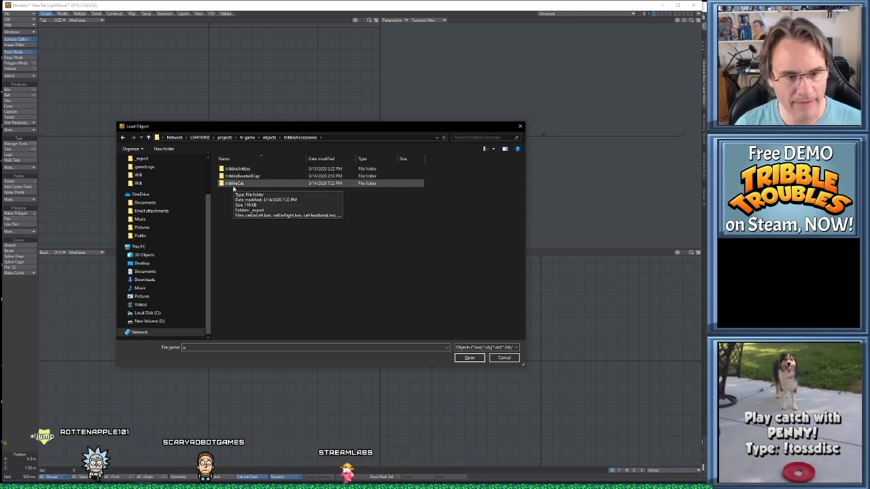
# Check the files in tribbleCat and its _export subfolder, cancel loading the object and return to Maya LT
pyautogui.click(233, 186)
pyautogui.doubleClick(233, 187)
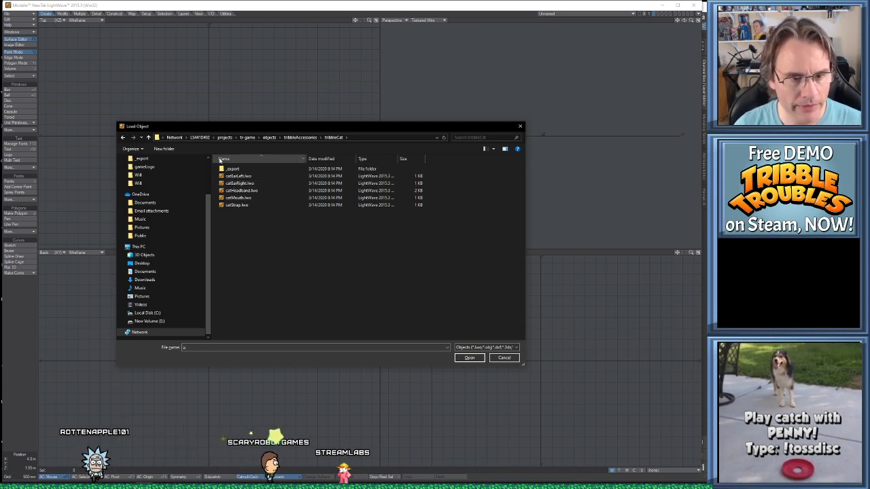
pyautogui.doubleClick(233, 169)
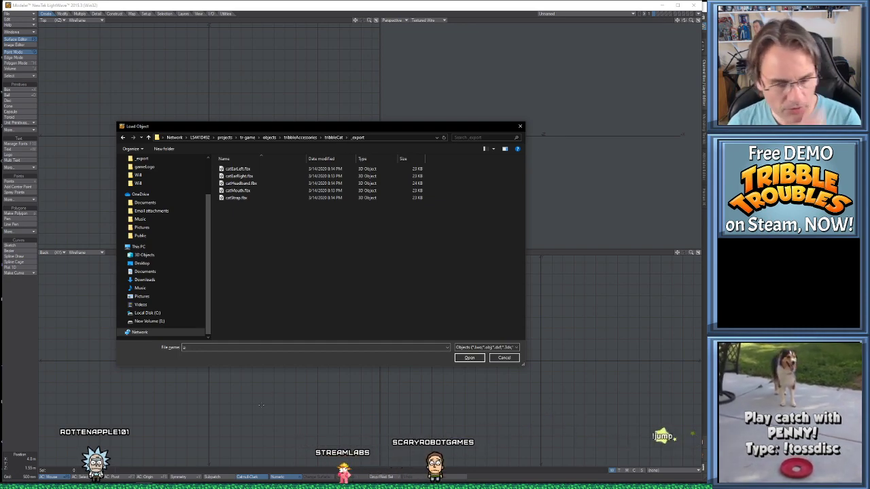
pyautogui.hotkey('alt', 'Tab')
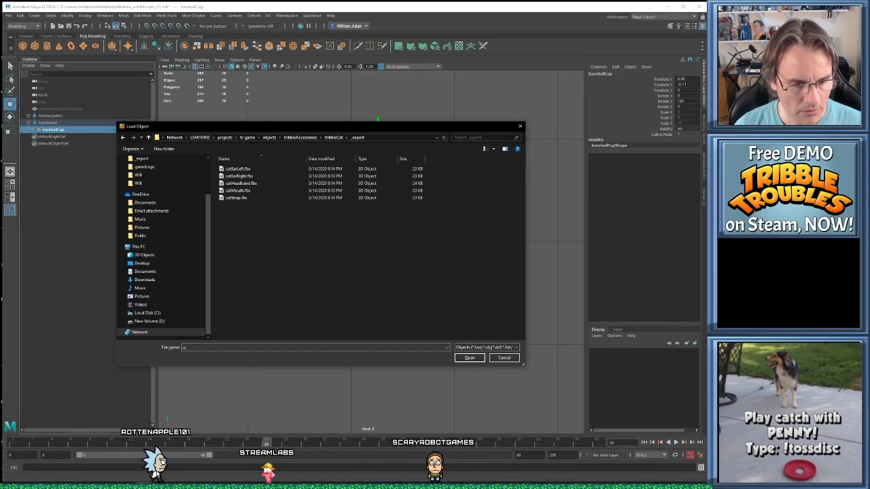
pyautogui.click(501, 358)
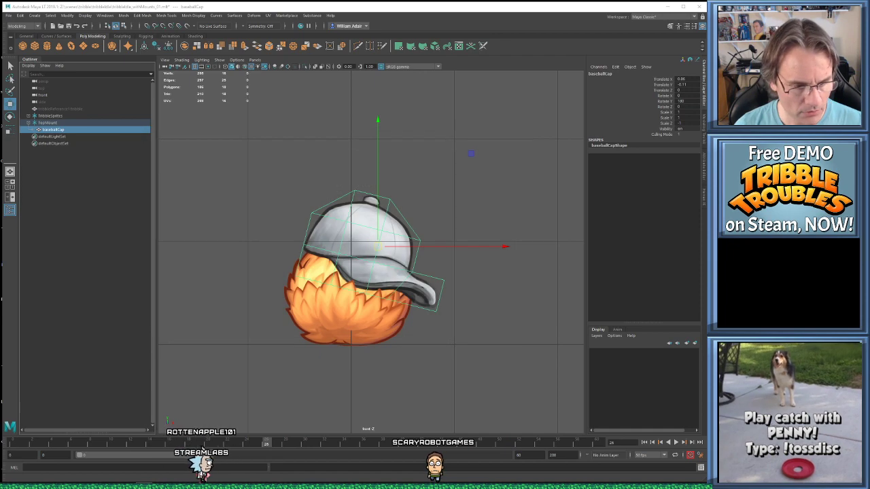
pyautogui.hotkey('alt', 'Tab')
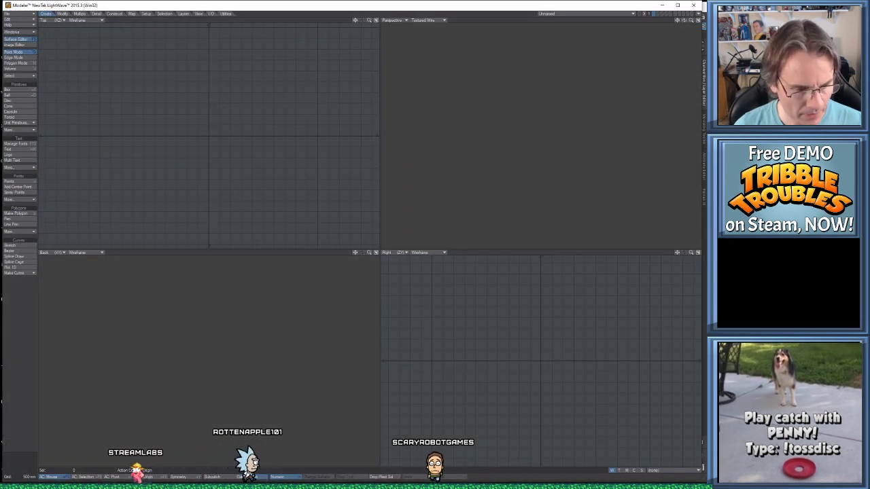
pyautogui.hotkey('alt', 'Tab')
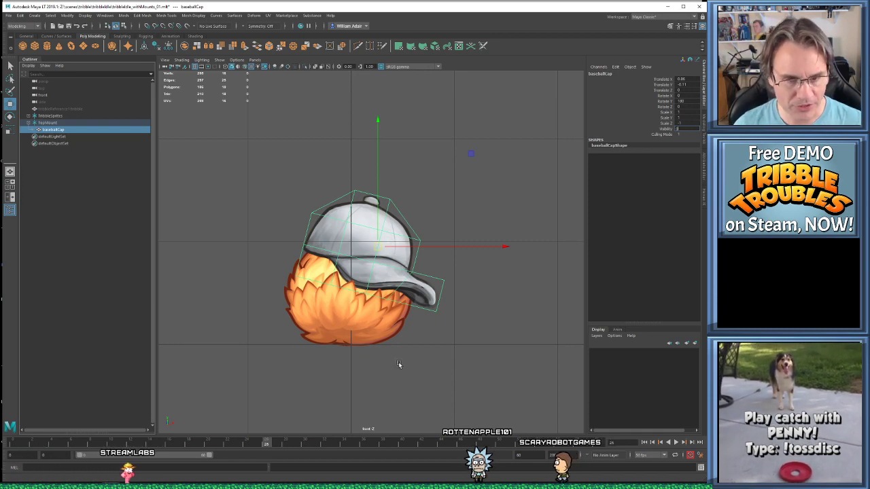
# Hide the tribble's baseball cap by setting the Visibility of baseballCap to 0
pyautogui.scroll(3, 249, 196)
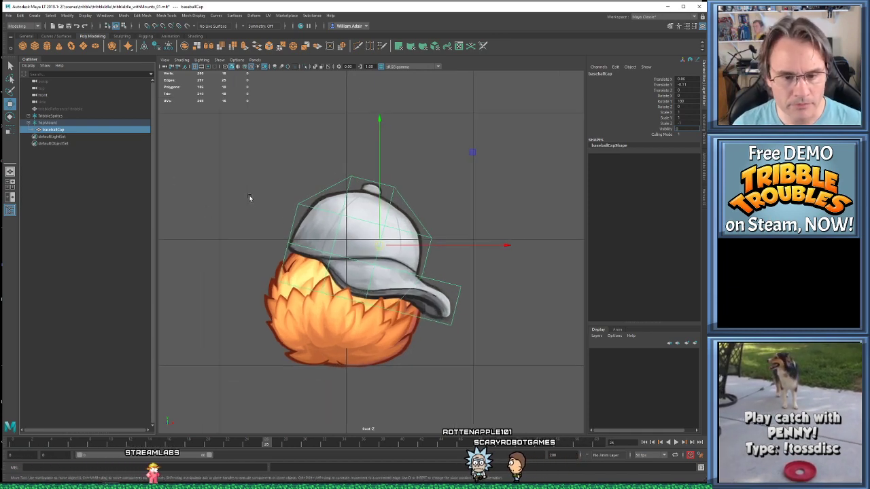
pyautogui.hotkey('ctrl', 'h')
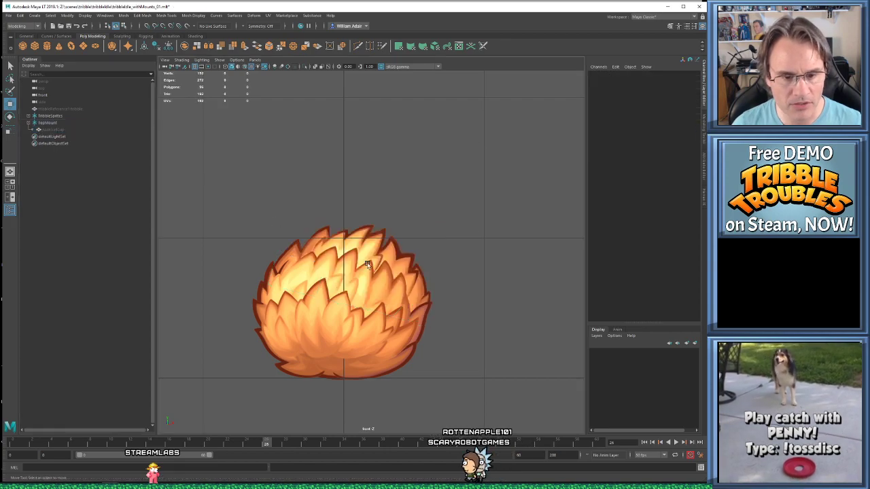
pyautogui.click(76, 130)
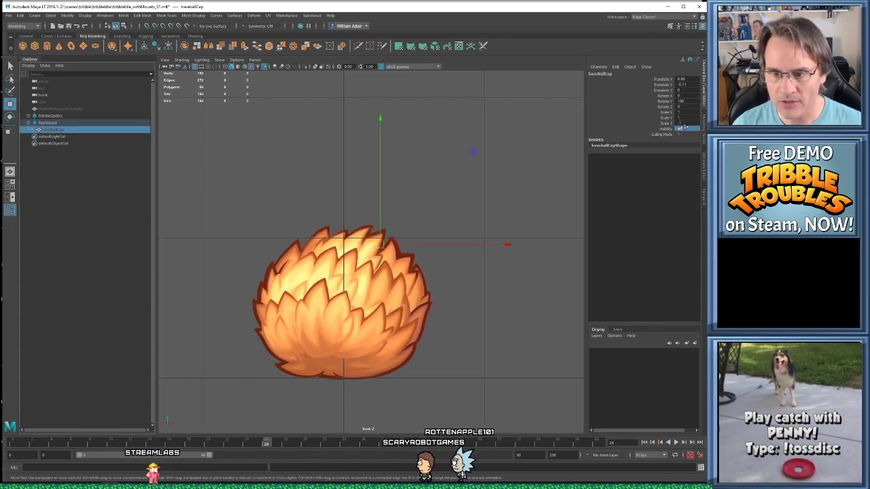
pyautogui.hotkey('shift', 'h')
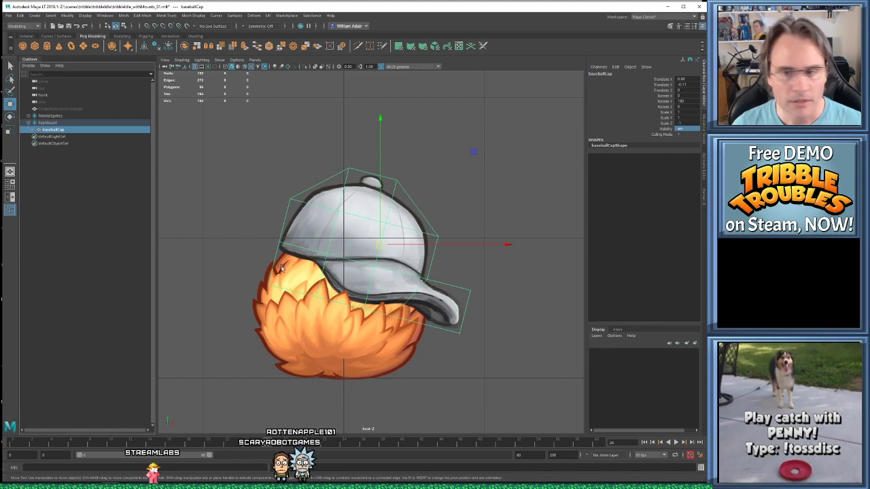
pyautogui.write('0')
pyautogui.press('Return')
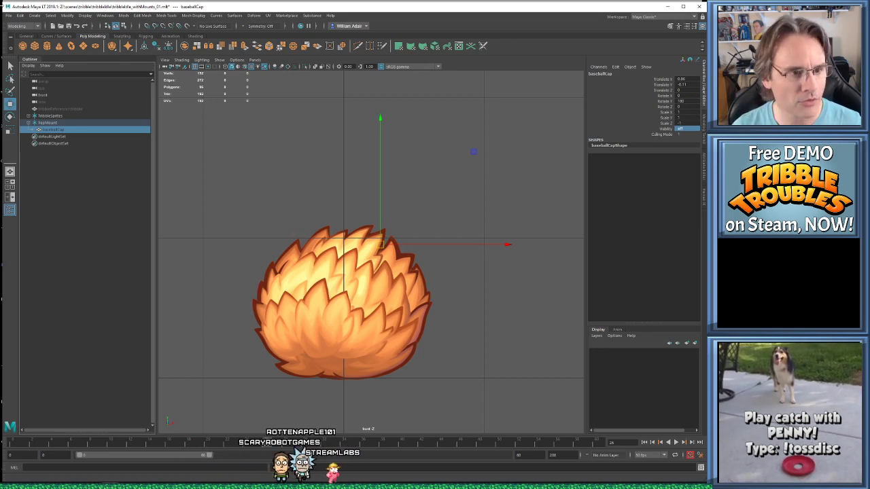
# Import catHeadband.fbx from the objects/tribbleAccessories/tribbleCat/_export folder into the tribble scene
pyautogui.click(9, 16)
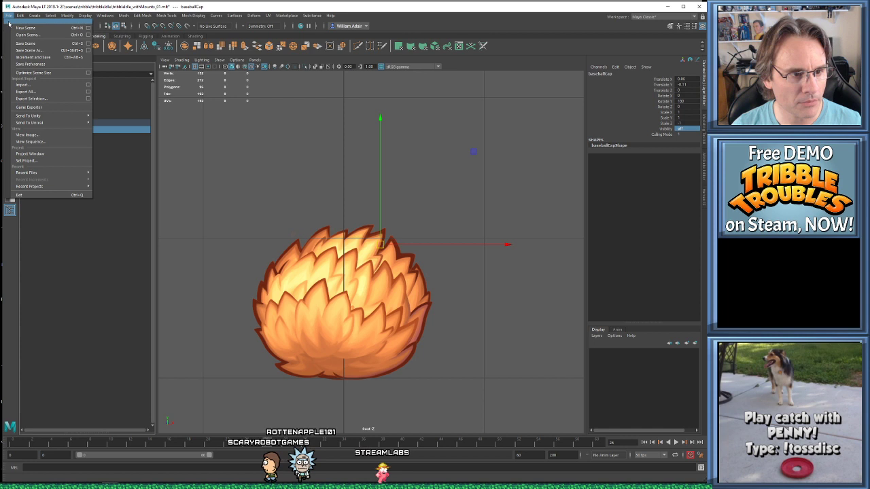
pyautogui.click(83, 242)
pyautogui.click(63, 130)
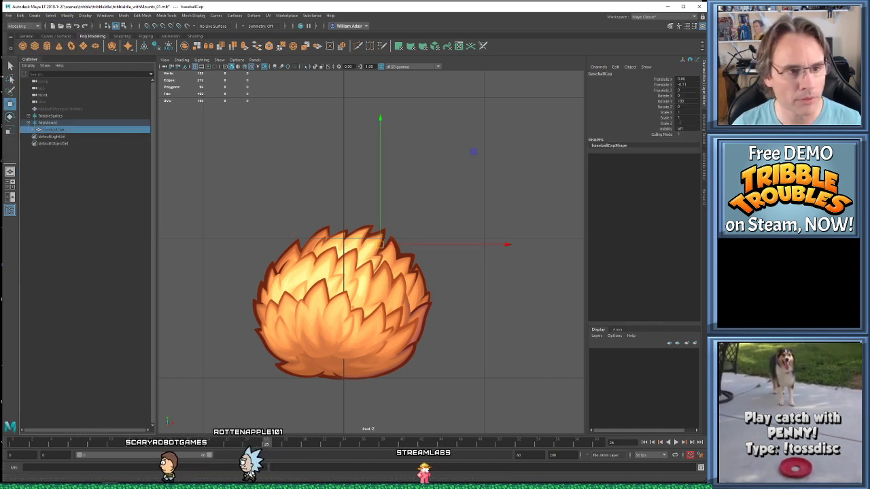
pyautogui.click(9, 15)
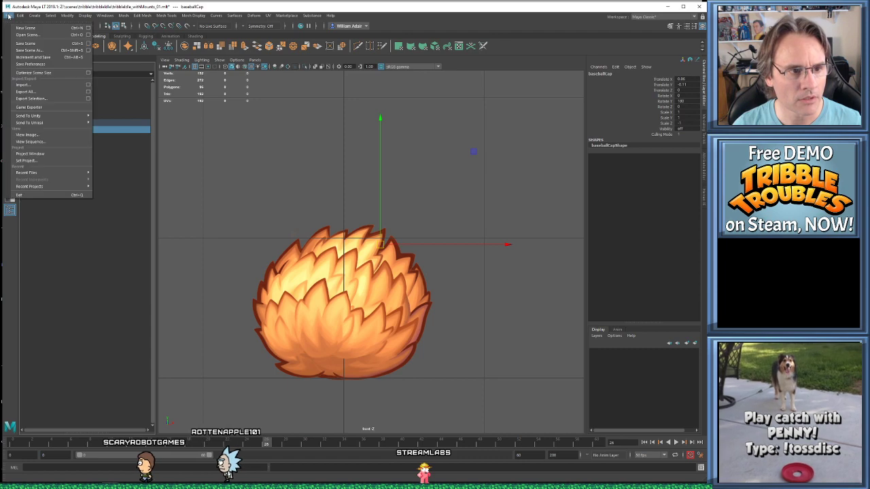
pyautogui.click(20, 85)
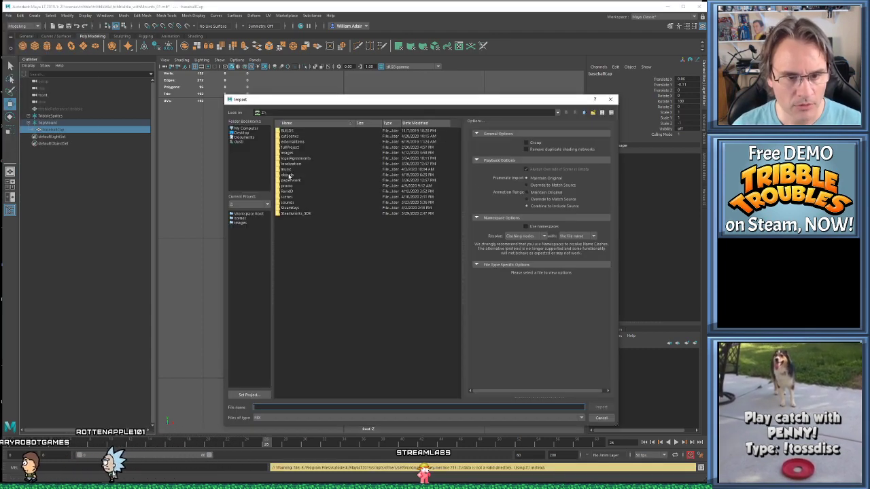
pyautogui.doubleClick(289, 176)
pyautogui.doubleClick(298, 191)
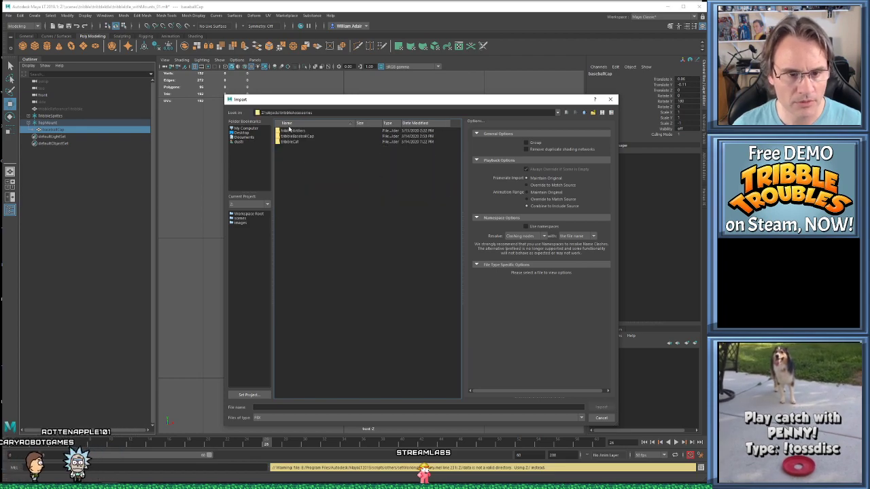
pyautogui.doubleClick(298, 141)
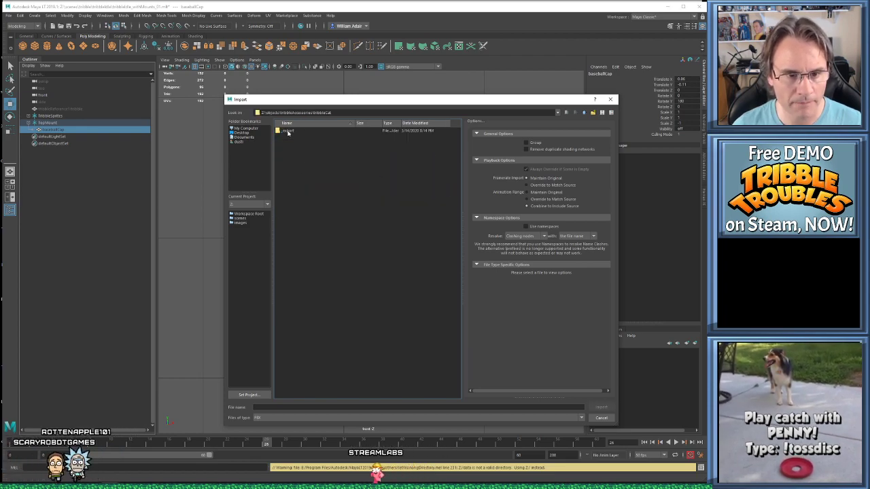
pyautogui.doubleClick(287, 131)
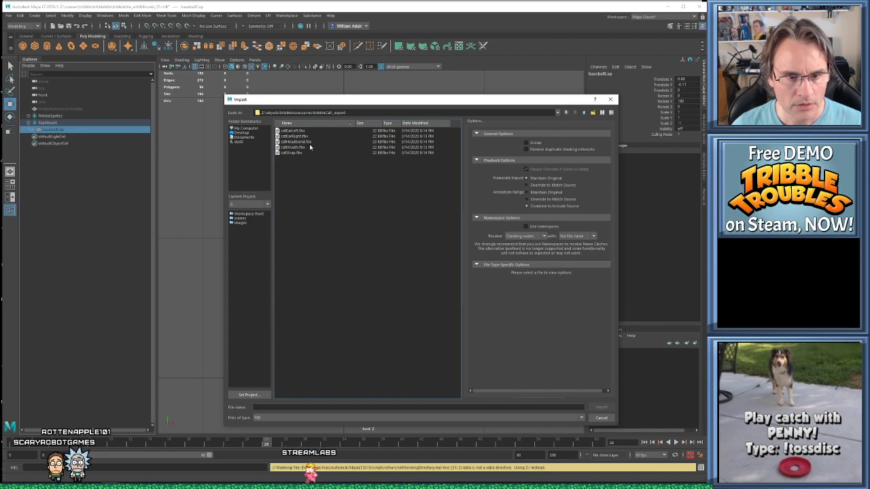
pyautogui.doubleClick(306, 143)
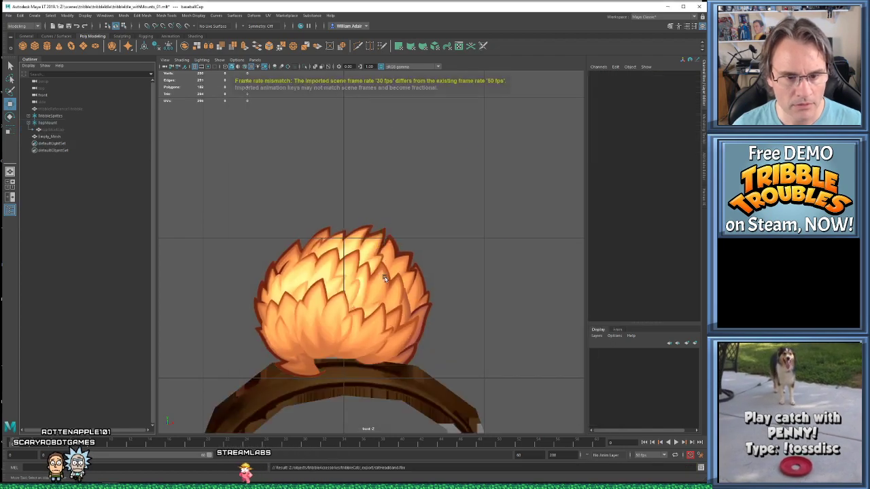
# Set the scene's playback frame rate to 30 fps
pyautogui.scroll(-5, 382, 275)
pyautogui.scroll(5, 380, 276)
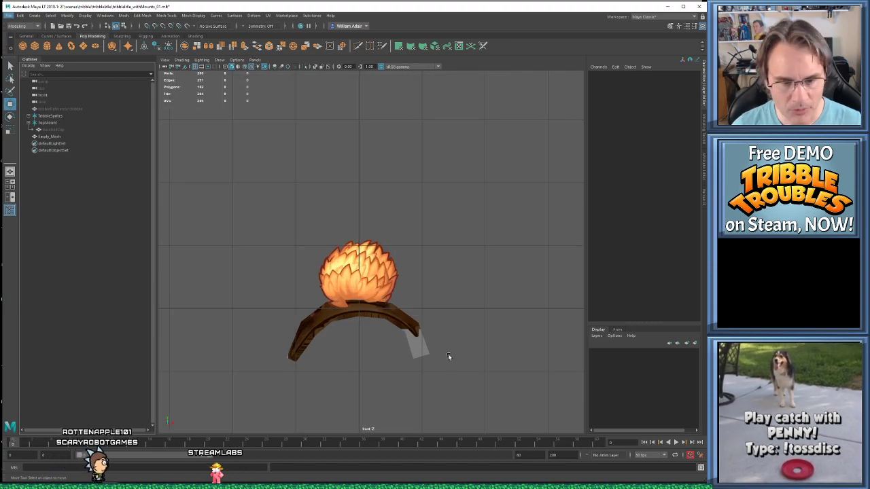
pyautogui.click(646, 455)
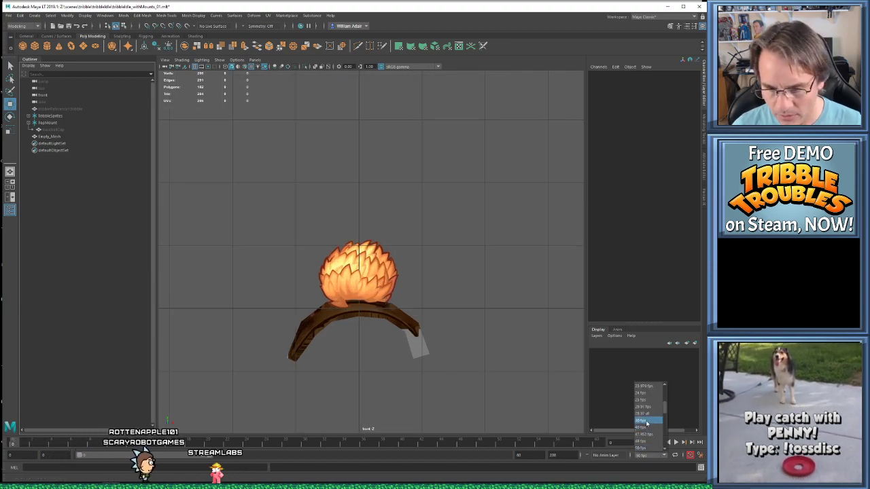
pyautogui.click(645, 420)
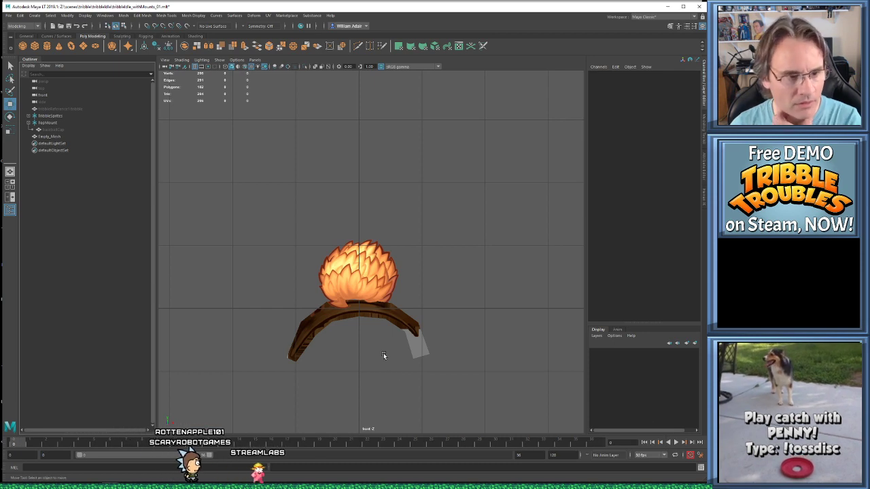
# Move the imported headband up about 1.05 units to the top of the tribble
pyautogui.click(394, 318)
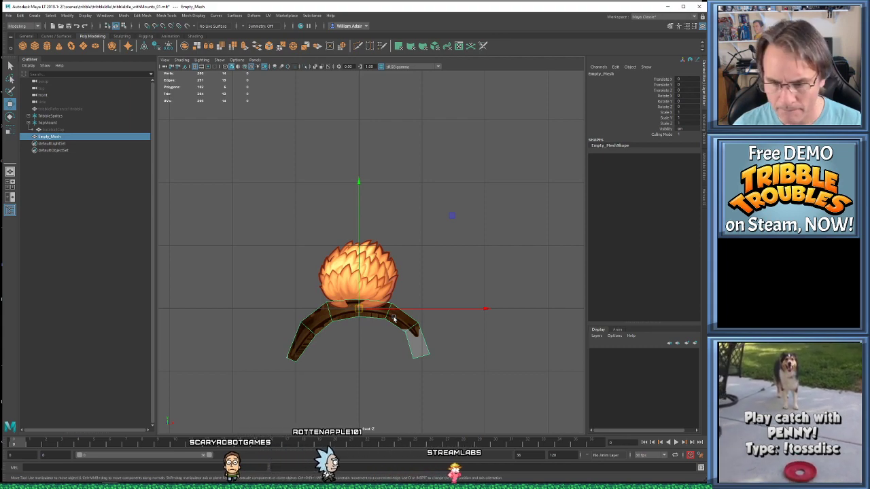
pyautogui.scroll(2, 371, 326)
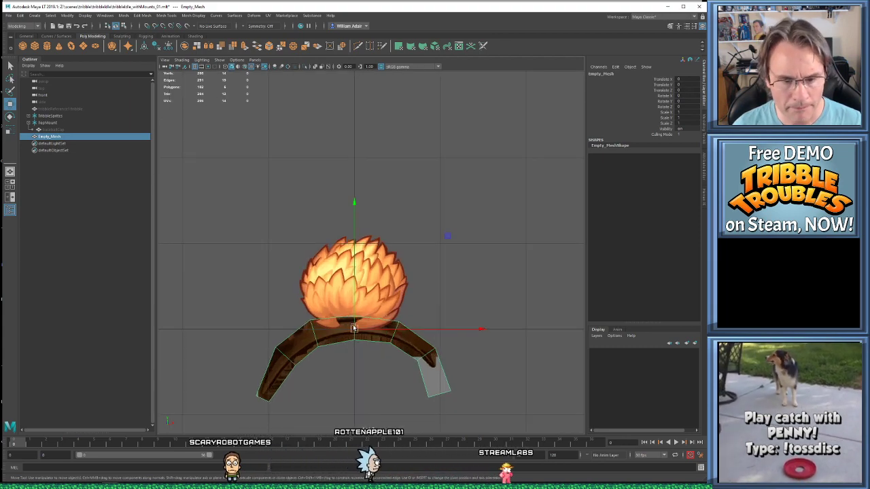
pyautogui.moveTo(354, 328); pyautogui.dragTo(358, 240)
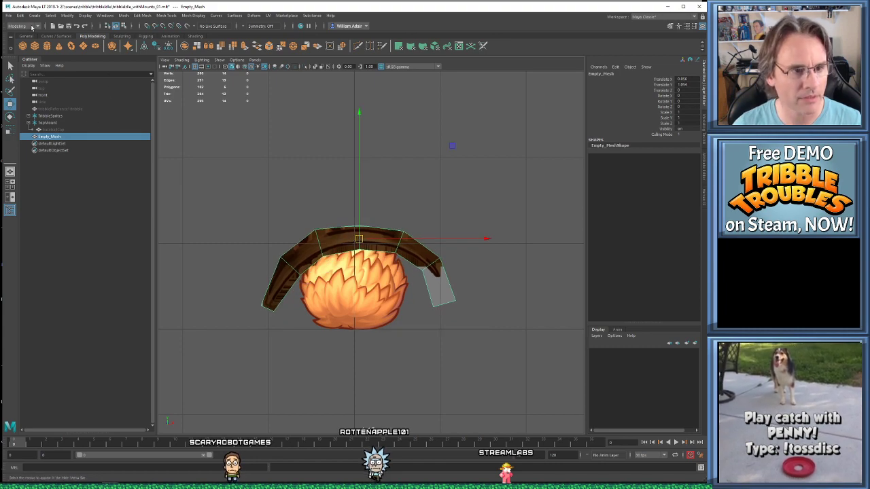
# Reopen the recent tribbleIdle_withMounts_01 scene without saving the frame rate and headband changes
pyautogui.click(9, 16)
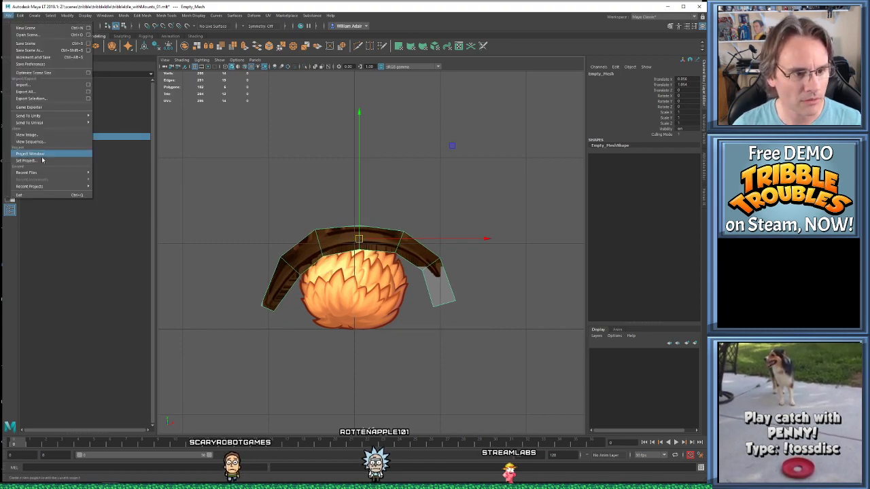
pyautogui.moveTo(40, 173)
pyautogui.click(185, 180)
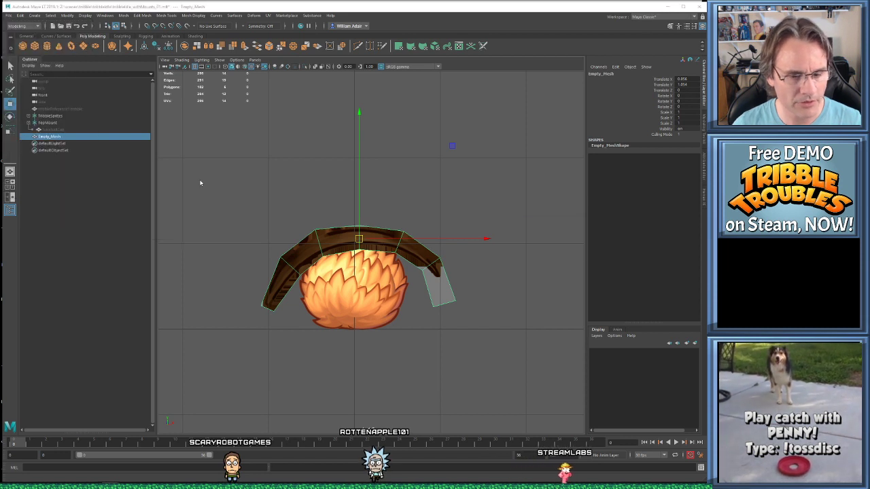
pyautogui.click(594, 246)
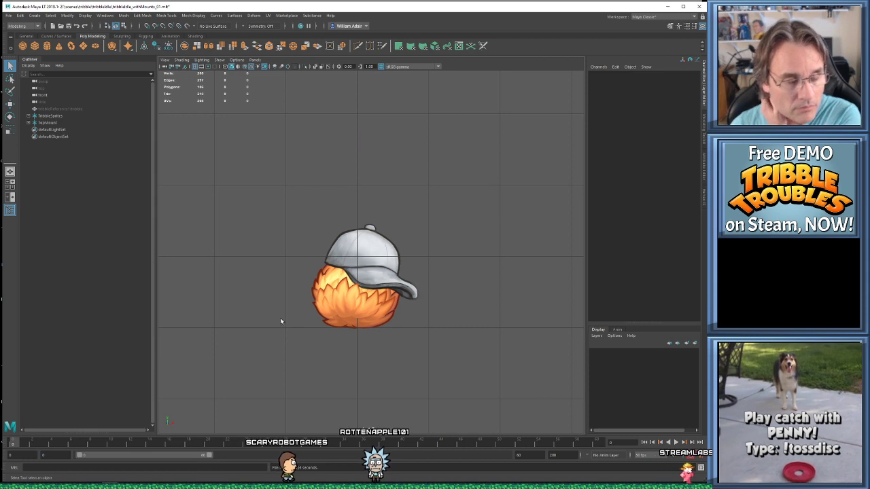
# Import catHeadband.fbx from the tribbleCat _export folder and select the headband mesh
pyautogui.click(9, 15)
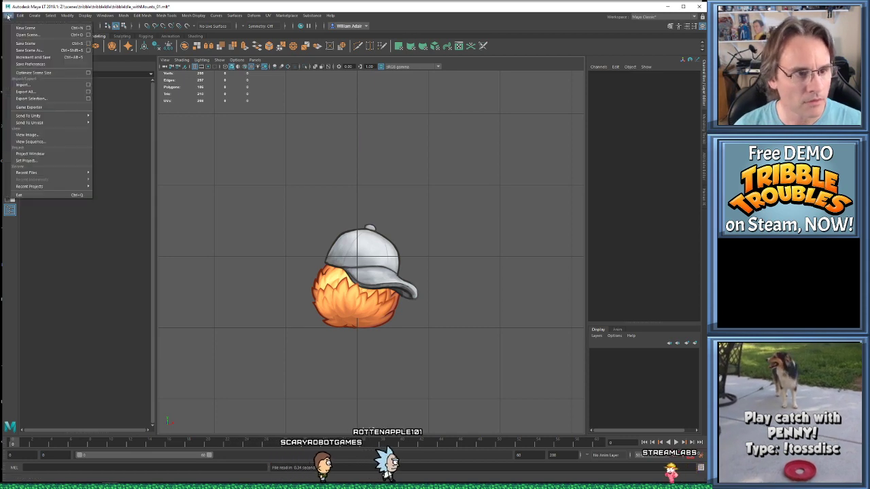
pyautogui.click(31, 85)
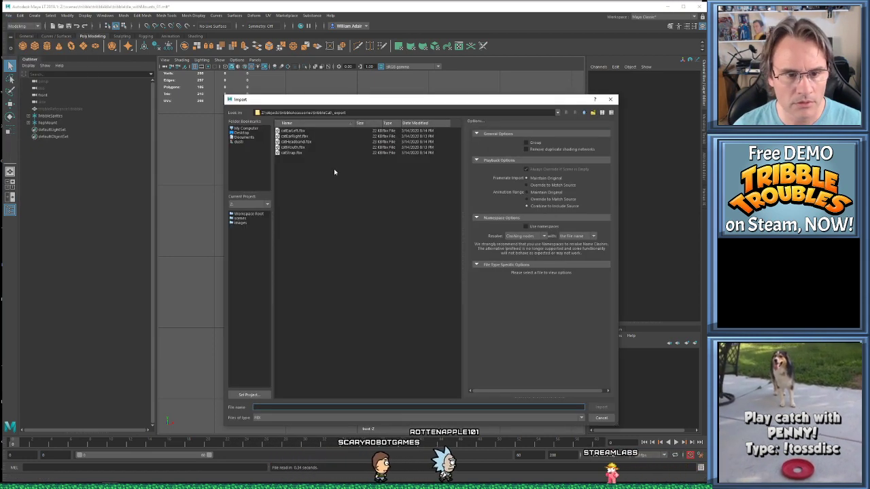
pyautogui.doubleClick(296, 142)
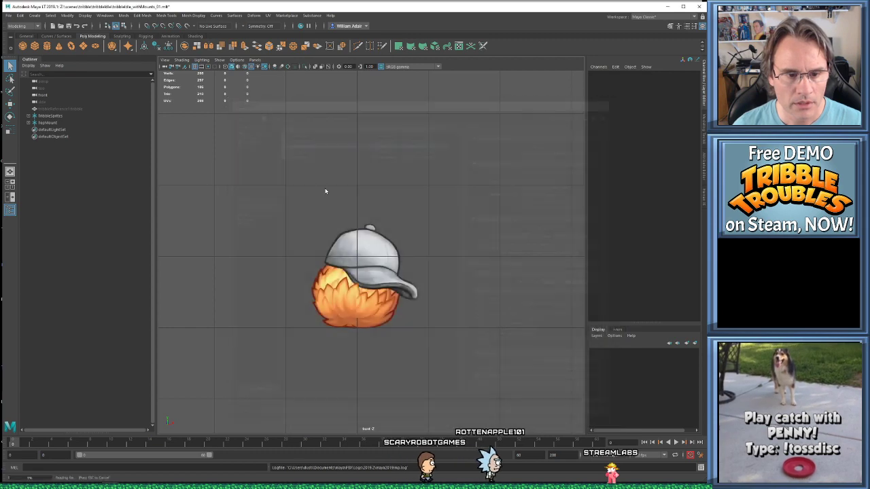
pyautogui.click(390, 339)
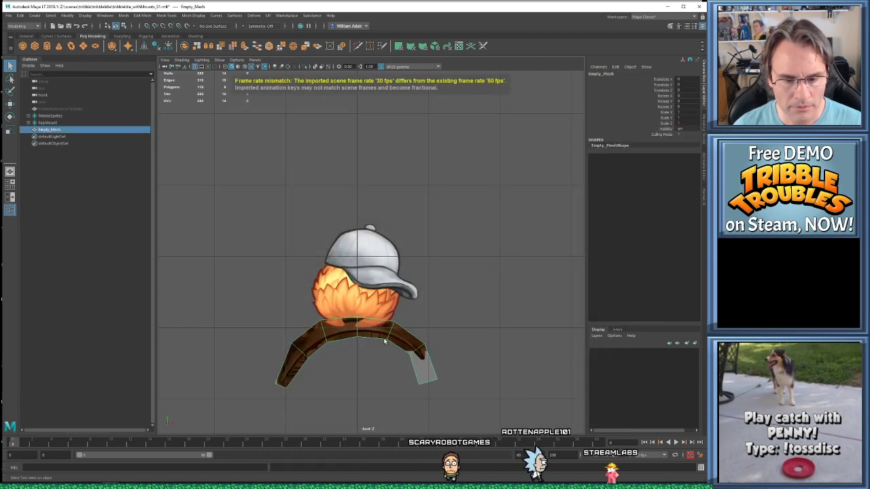
# Copy the image path of the cat material's color texture and return to the material's attributes
pyautogui.click(703, 174)
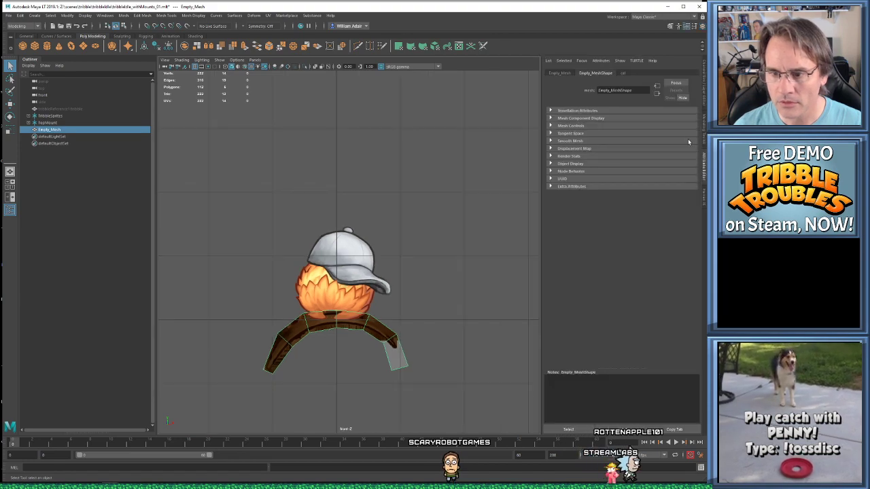
pyautogui.click(623, 73)
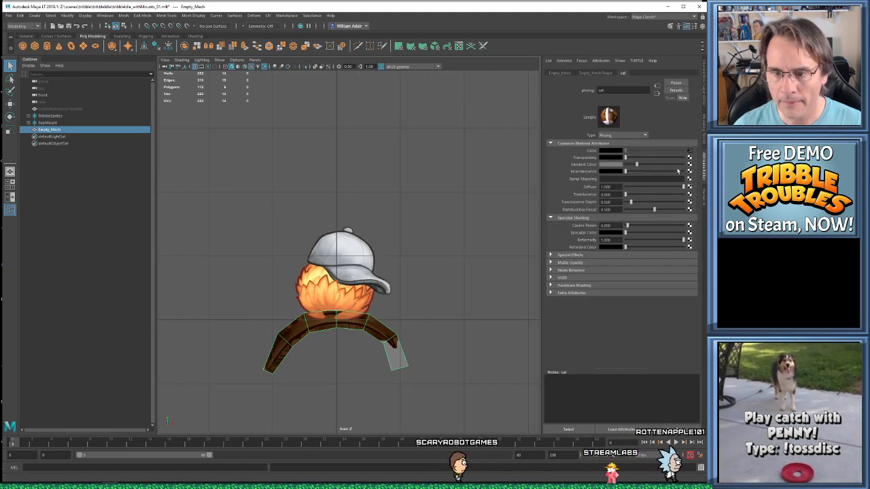
pyautogui.click(689, 151)
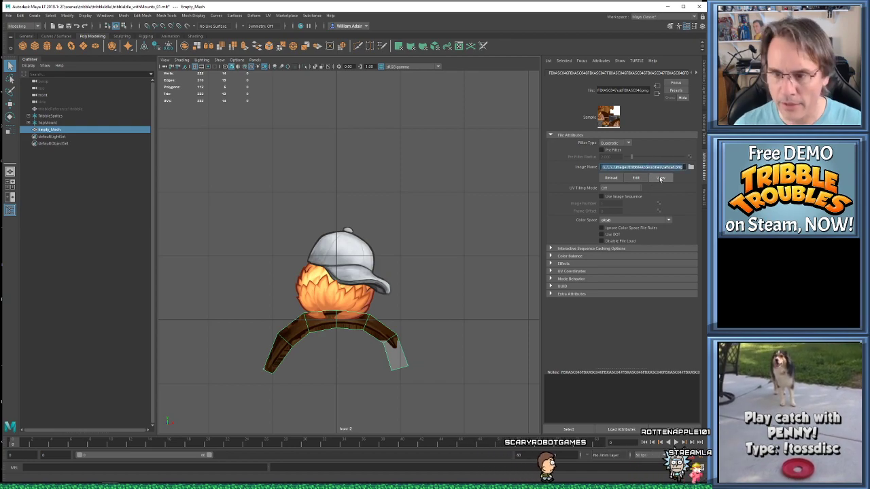
pyautogui.click(657, 94)
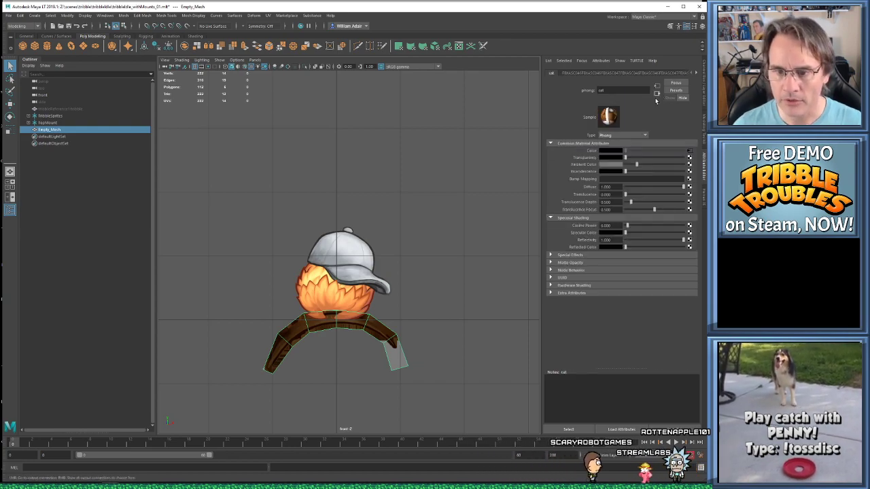
# Connect a File texture to the cat material's Transparency, using the copied cat.png path, and reselect the headband
pyautogui.click(689, 157)
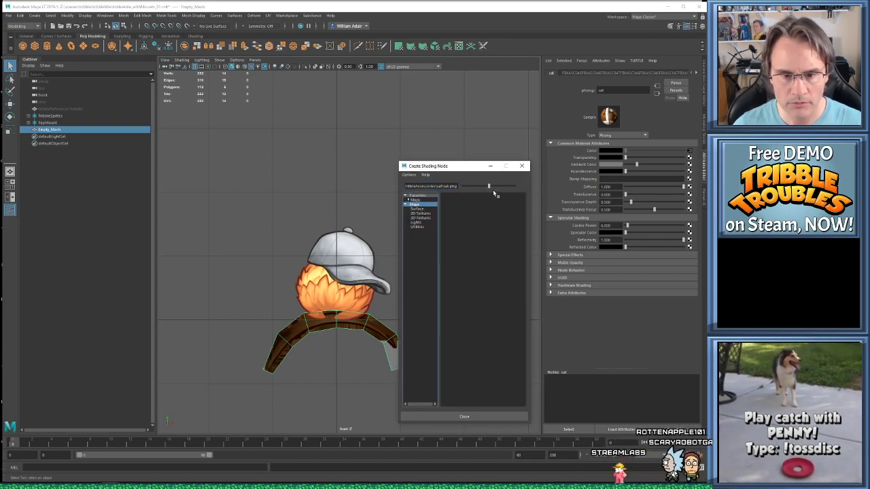
pyautogui.click(521, 166)
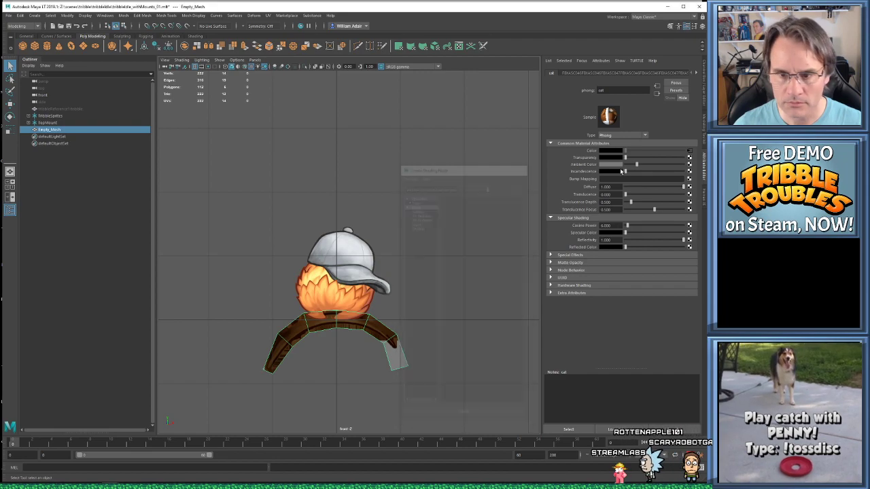
pyautogui.click(690, 157)
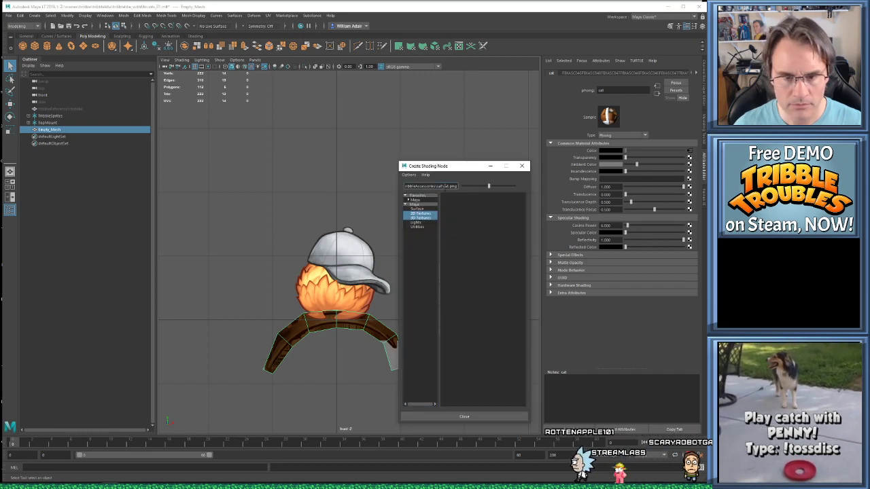
pyautogui.press('BackSpace')
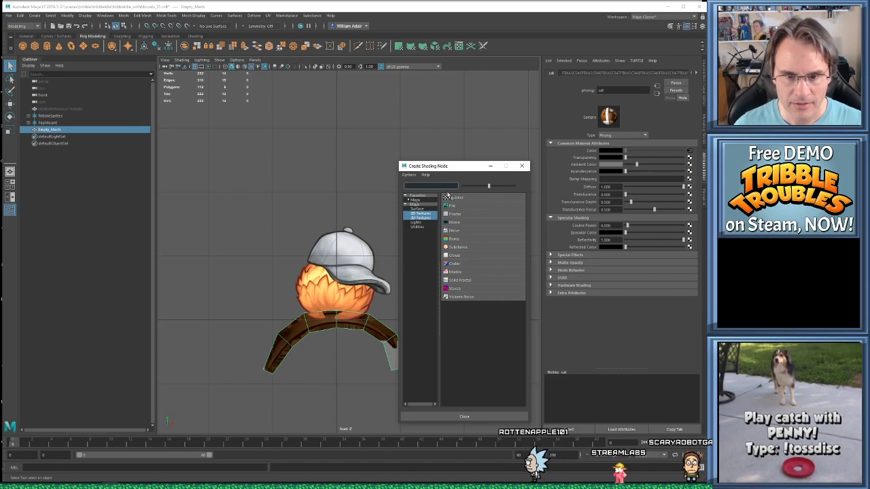
pyautogui.click(448, 206)
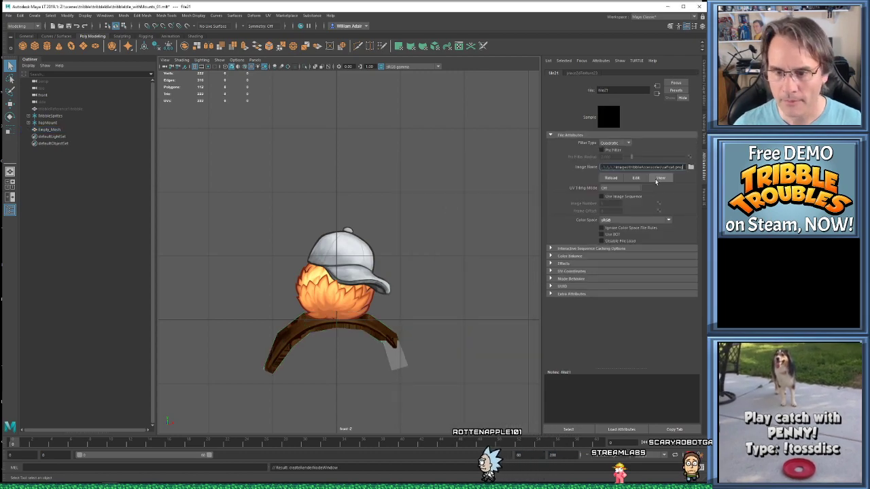
pyautogui.click(369, 333)
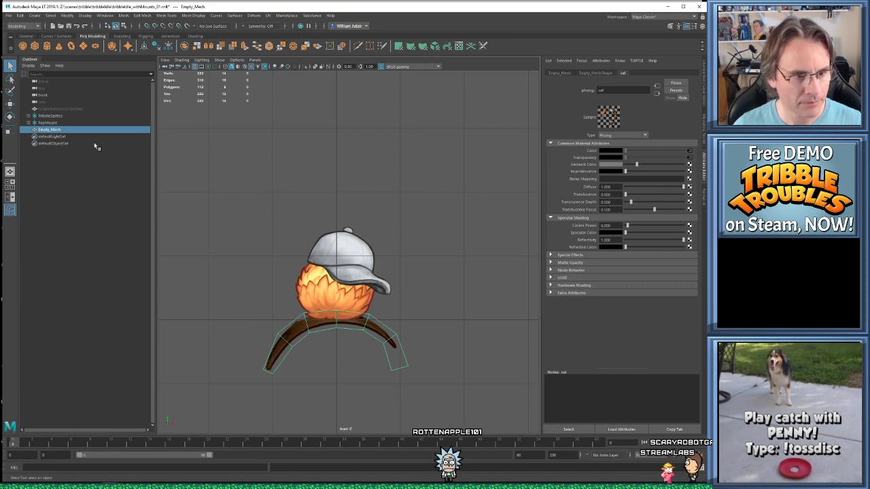
# Expand the TopMount locator and hide its child baseballCap by turning its Visibility off
pyautogui.click(28, 123)
pyautogui.click(53, 129)
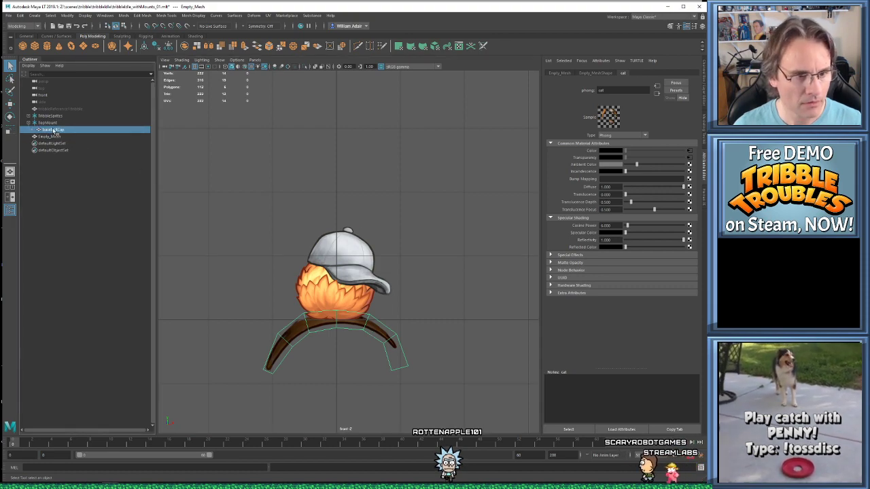
pyautogui.click(702, 82)
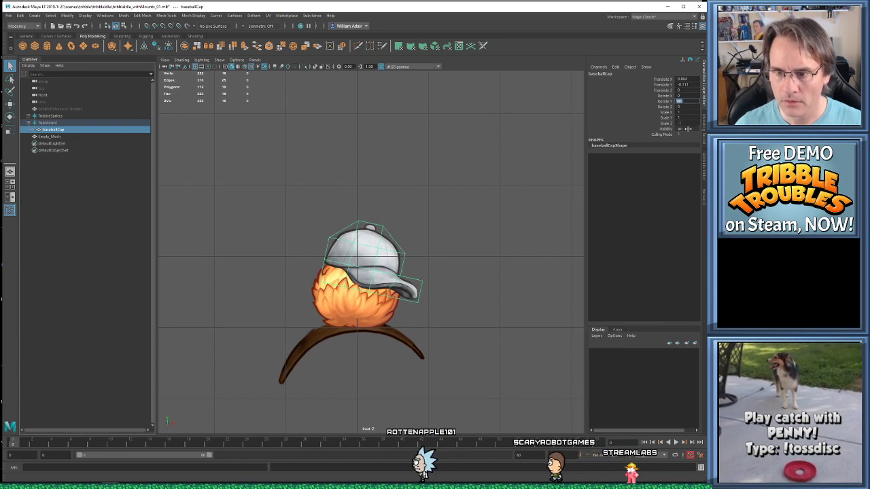
pyautogui.press('Return')
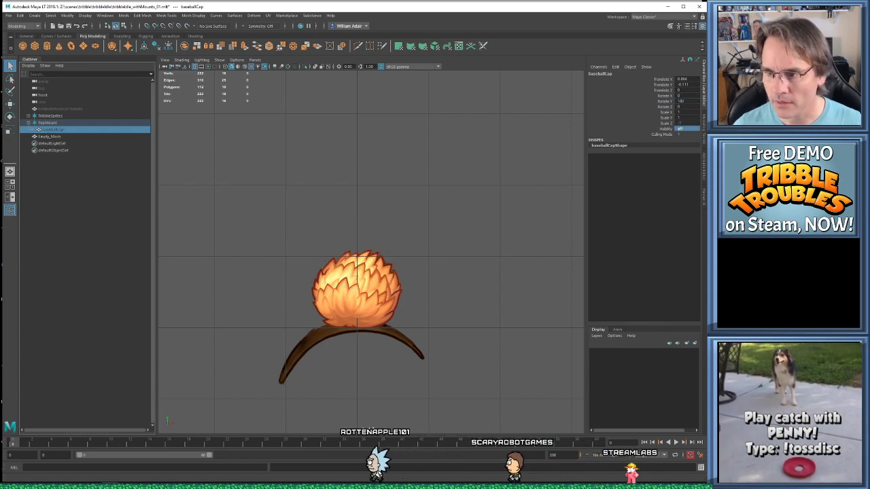
pyautogui.hotkey('alt', 'Tab')
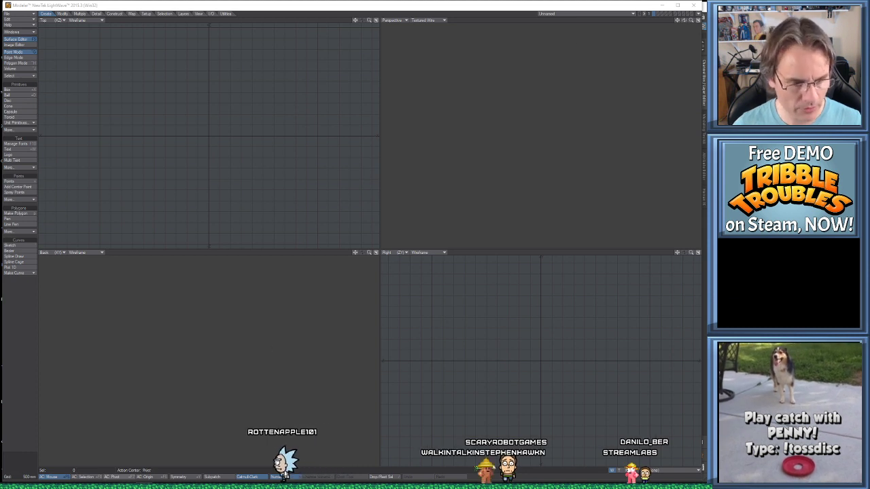
pyautogui.moveTo(110, 486)
pyautogui.click(87, 466)
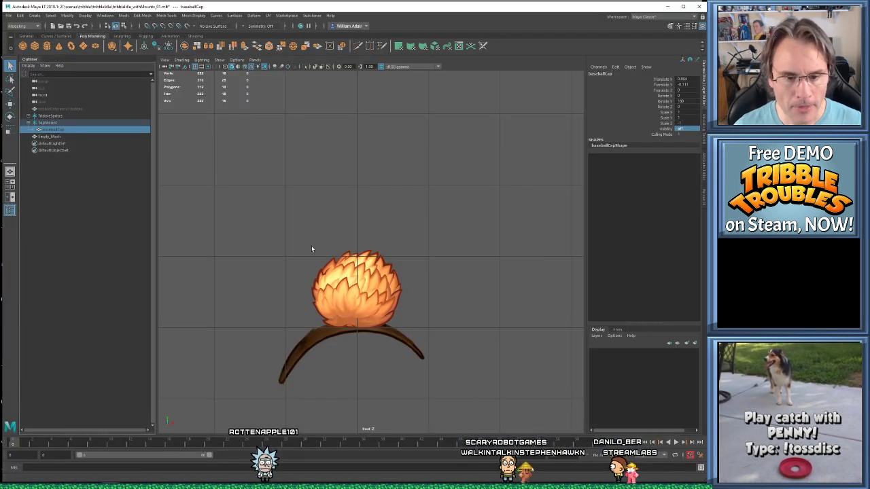
# Select the Empty_Mesh headband and move it up about 0.9 units to the top of the tribble
pyautogui.click(402, 342)
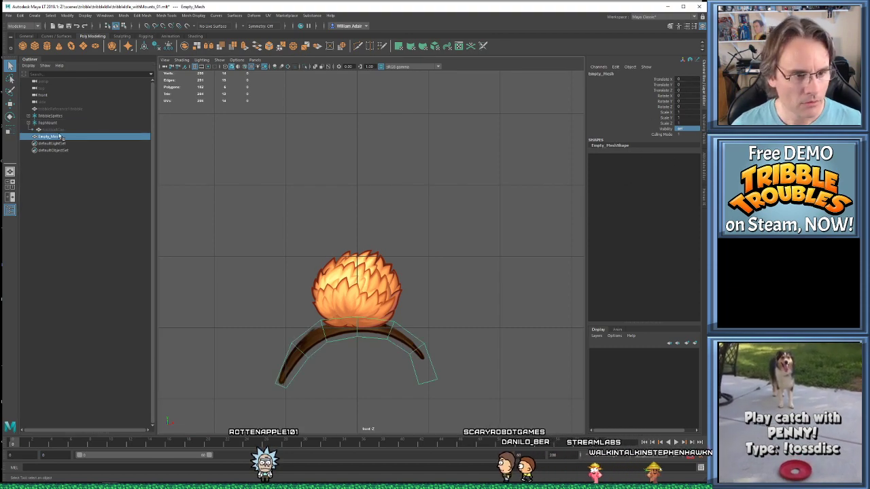
pyautogui.press('Up')
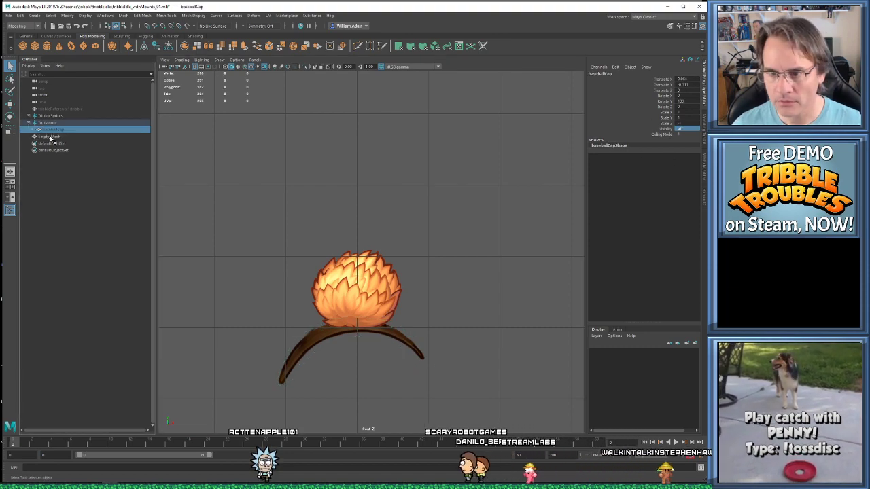
pyautogui.click(50, 137)
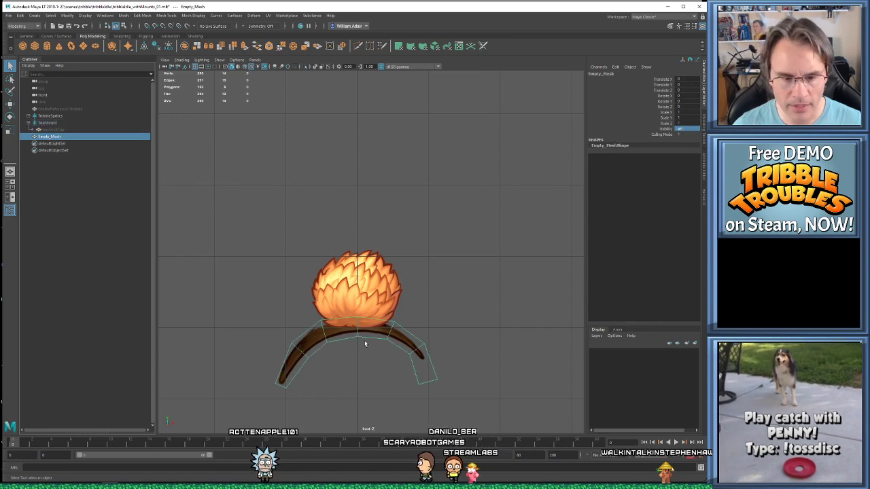
pyautogui.press('w')
pyautogui.moveTo(358, 329); pyautogui.dragTo(361, 264)
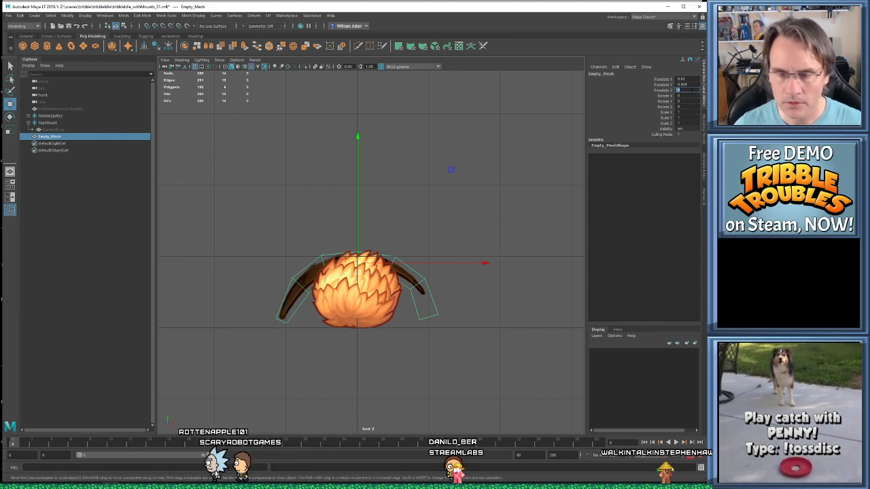
# Try Translate Z values of 10 and 100 on the headband to bring it in front of the tribble
pyautogui.write('10')
pyautogui.press('Return')
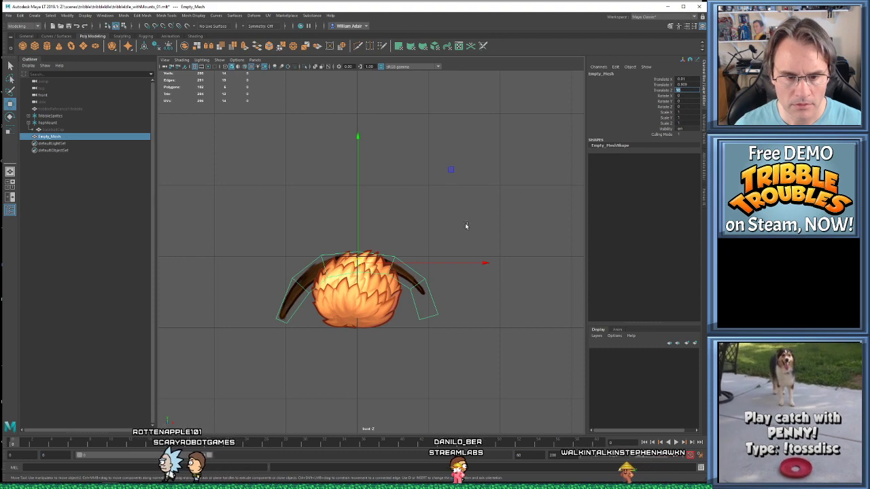
pyautogui.click(665, 90)
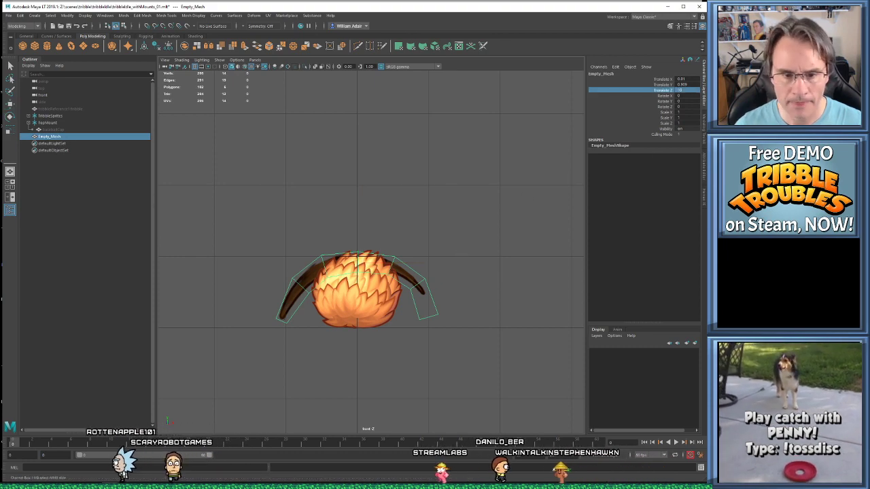
pyautogui.click(682, 91)
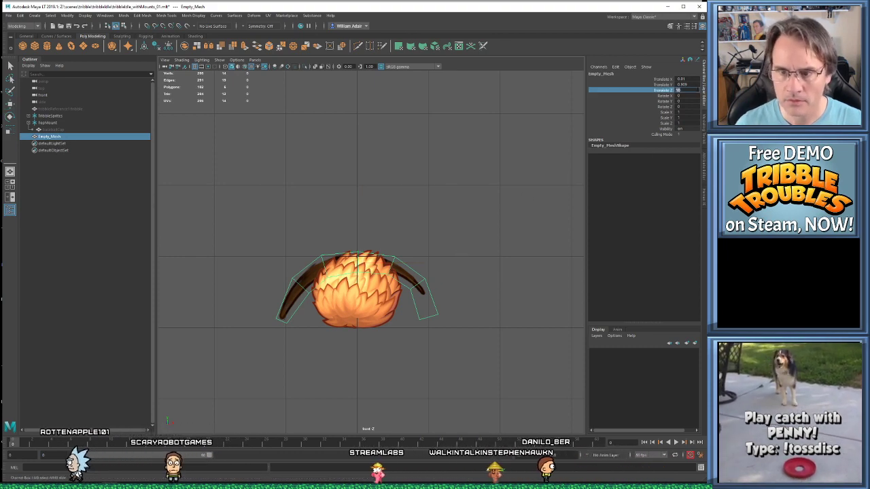
pyautogui.write('100')
pyautogui.press('Return')
# Raise the headband to about 0.99 in Translate Y and set its Translate Z to 1
pyautogui.keyDown('alt'); pyautogui.moveTo(339, 259); pyautogui.dragTo(341, 245, button='middle'); pyautogui.keyUp('alt')
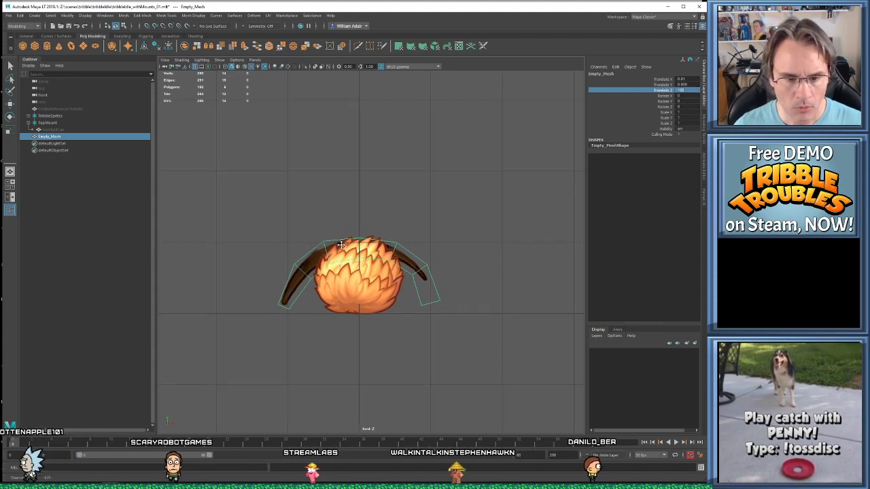
pyautogui.press('w')
pyautogui.moveTo(359, 250)
pyautogui.mouseDown()
pyautogui.moveTo(358, 238)
pyautogui.moveTo(360, 245)
pyautogui.mouseUp()
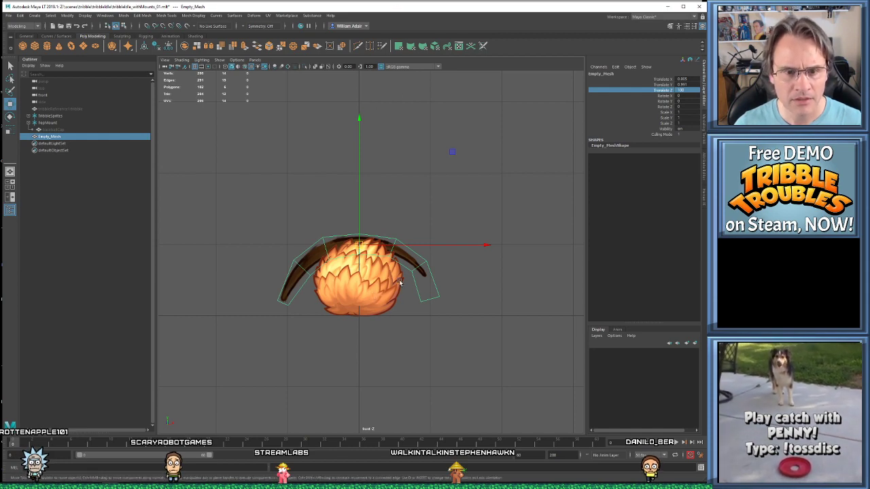
pyautogui.press('space')
pyautogui.moveTo(400, 282); pyautogui.dragTo(401, 262)
pyautogui.scroll(-10, 393, 296)
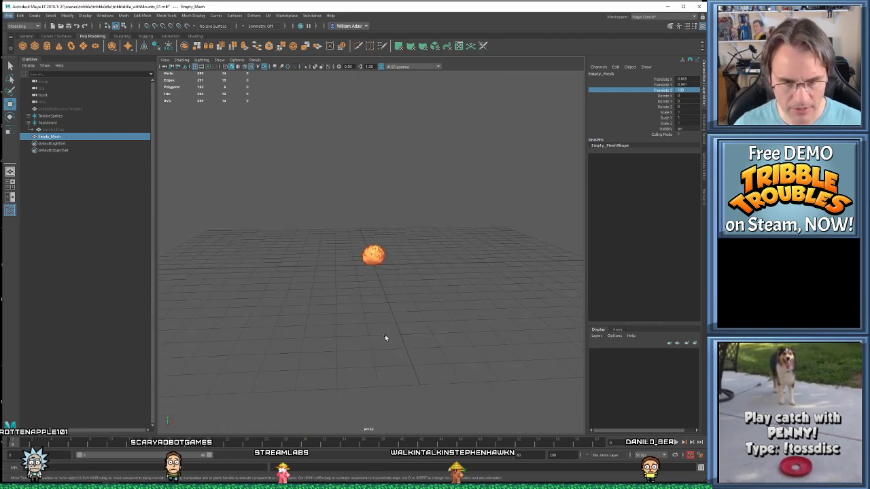
pyautogui.keyDown('alt'); pyautogui.moveTo(385, 336); pyautogui.dragTo(356, 340); pyautogui.keyUp('alt')
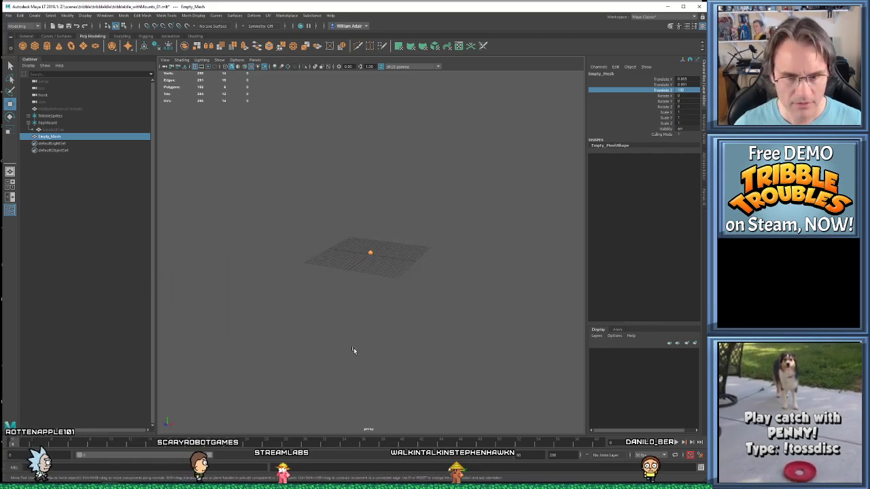
pyautogui.press('f')
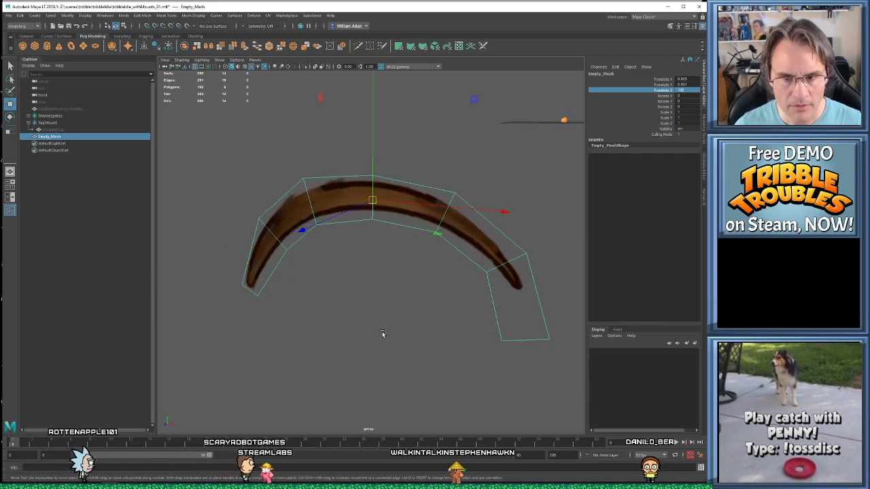
pyautogui.keyDown('alt'); pyautogui.moveTo(416, 187); pyautogui.dragTo(438, 188); pyautogui.keyUp('alt')
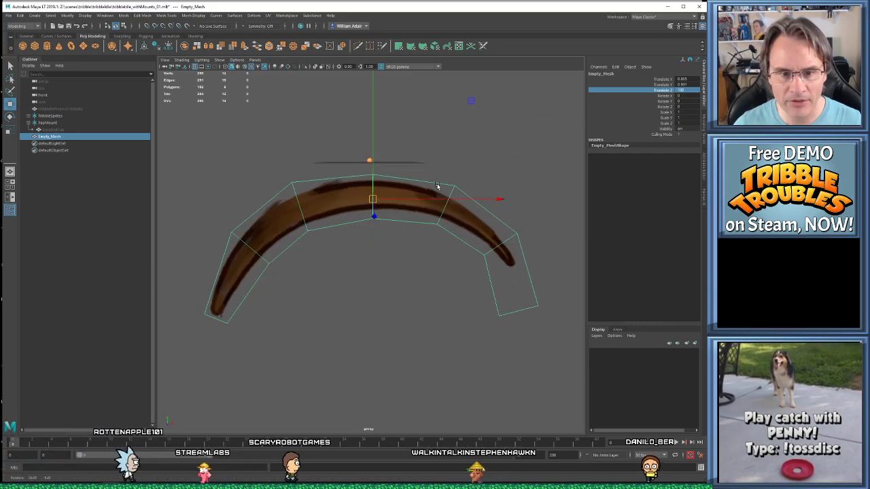
pyautogui.click(684, 90)
pyautogui.write('1')
pyautogui.press('Return')
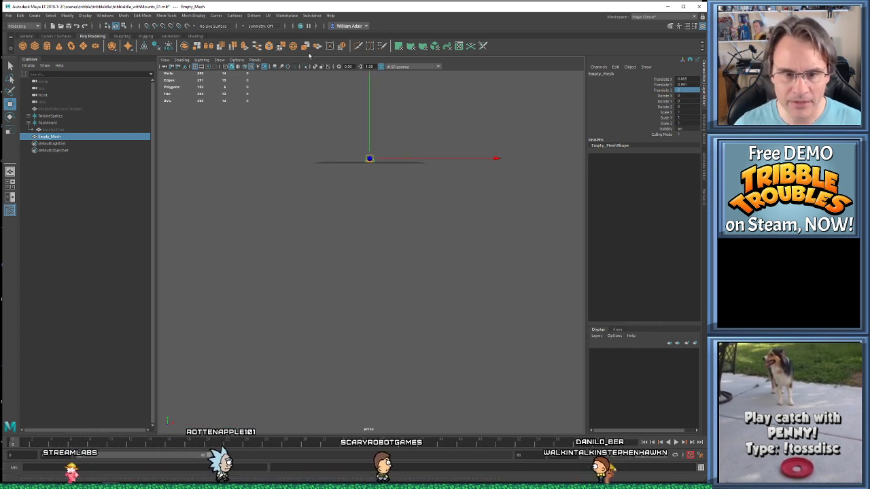
# Examine the headband's depth relative to the tribble from several angles in the perspective view
pyautogui.press('f')
pyautogui.keyDown('alt'); pyautogui.moveTo(432, 211); pyautogui.dragTo(313, 289); pyautogui.keyUp('alt')
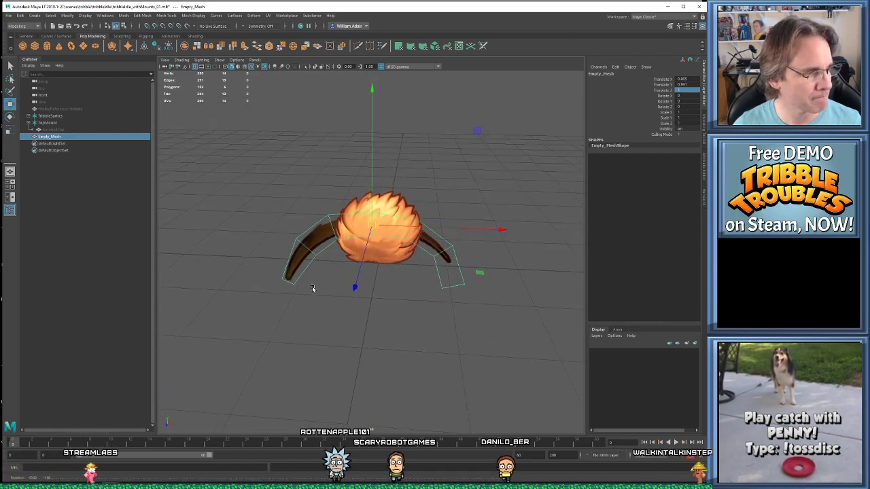
pyautogui.keyDown('alt'); pyautogui.moveTo(329, 278); pyautogui.dragTo(351, 284, button='right'); pyautogui.keyUp('alt')
pyautogui.keyDown('alt'); pyautogui.moveTo(351, 283); pyautogui.dragTo(365, 276); pyautogui.keyUp('alt')
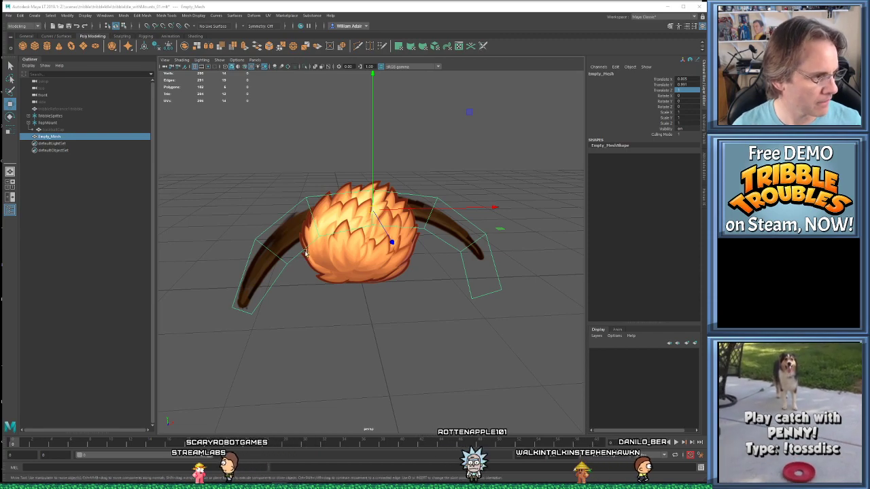
pyautogui.moveTo(384, 284)
pyautogui.keyDown('alt'); pyautogui.mouseDown()
pyautogui.moveTo(368, 285)
pyautogui.moveTo(391, 284)
pyautogui.mouseUp(); pyautogui.keyUp('alt')
pyautogui.scroll(3, 385, 282)
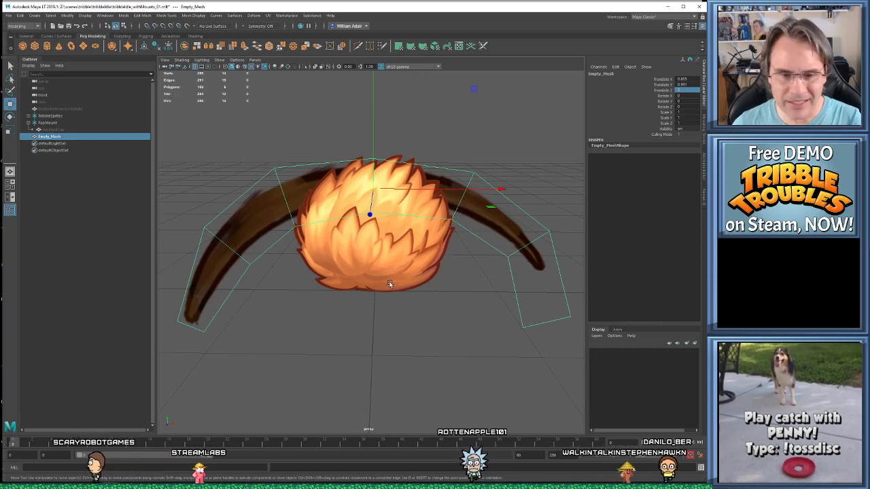
pyautogui.keyDown('alt'); pyautogui.moveTo(389, 283); pyautogui.dragTo(330, 286); pyautogui.keyUp('alt')
pyautogui.scroll(-3, 315, 283)
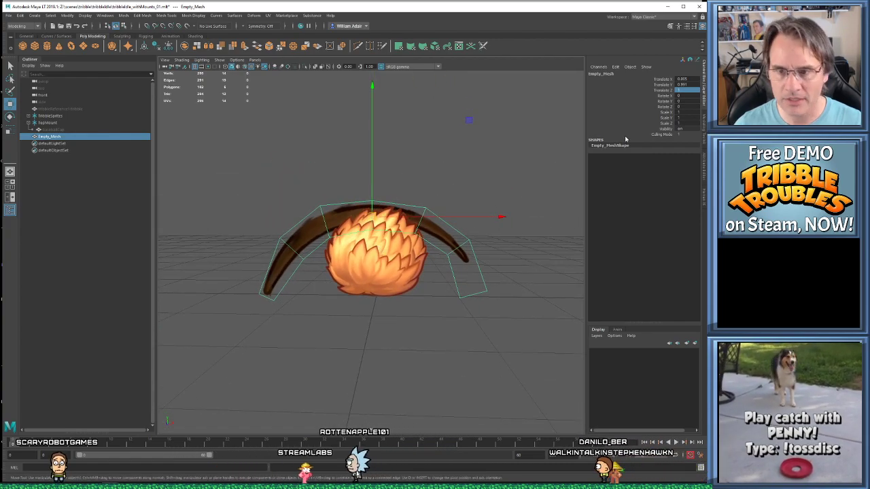
# Rotate the headband around its vertical axis by setting Rotate Y to 180
pyautogui.press('e')
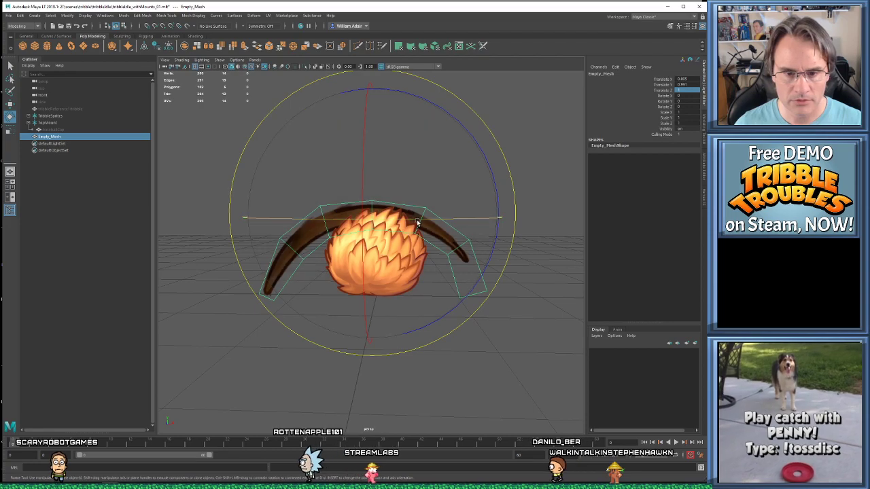
pyautogui.moveTo(417, 220); pyautogui.dragTo(367, 221)
pyautogui.click(688, 101)
pyautogui.write('180')
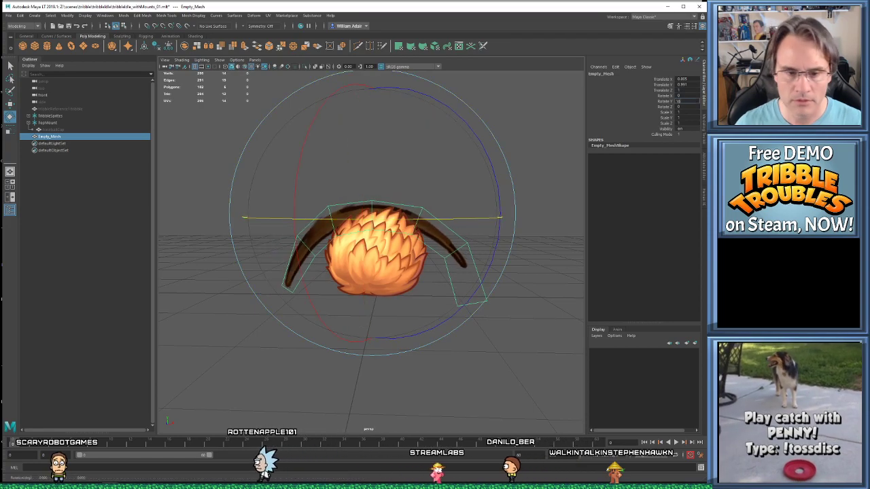
pyautogui.press('Return')
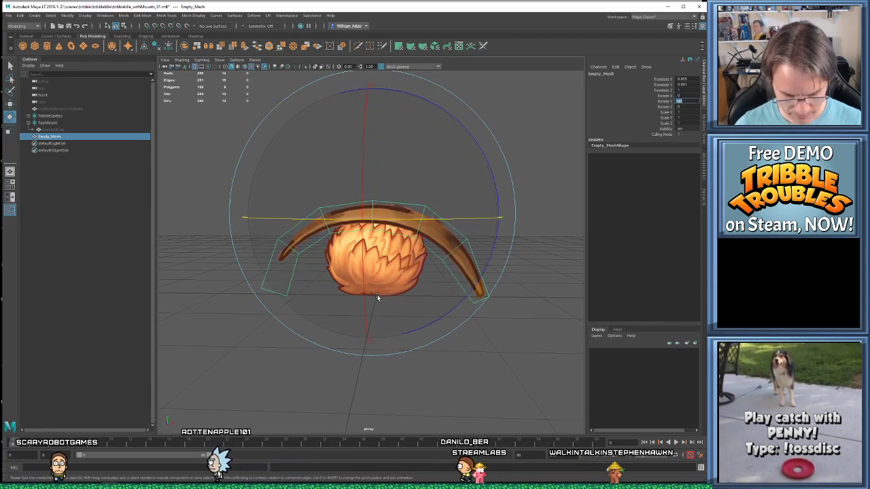
# Scale the headband down uniformly to about half its size
pyautogui.keyDown('alt'); pyautogui.moveTo(378, 297); pyautogui.dragTo(358, 295, button='middle'); pyautogui.keyUp('alt')
pyautogui.press('r')
pyautogui.moveTo(359, 222); pyautogui.dragTo(275, 218)
# In the back view, center the headband across the tribble's top and scale it uniformly to about 0.547 to span the head
pyautogui.press('space')
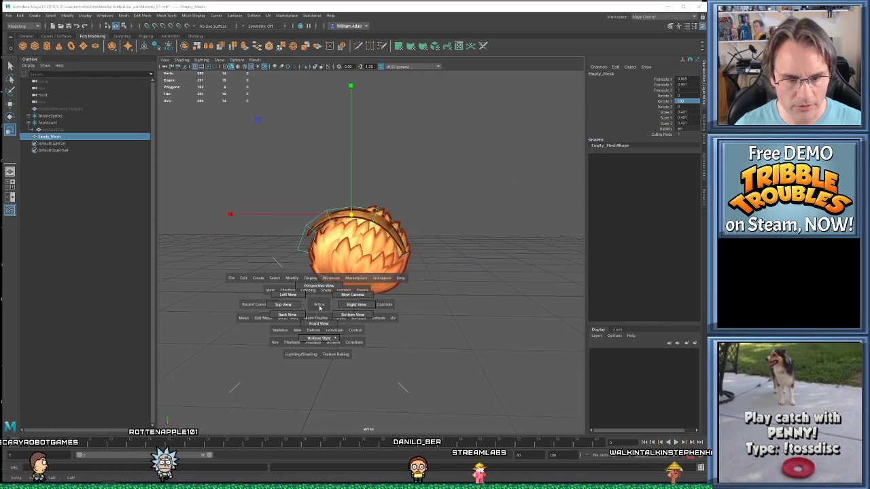
pyautogui.moveTo(319, 304); pyautogui.dragTo(321, 321)
pyautogui.scroll(10, 348, 308)
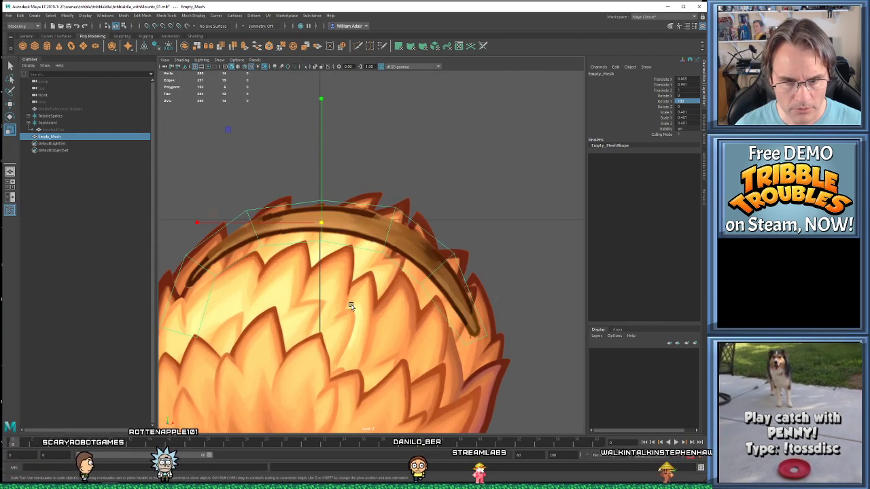
pyautogui.scroll(-15, 345, 282)
pyautogui.scroll(12, 345, 281)
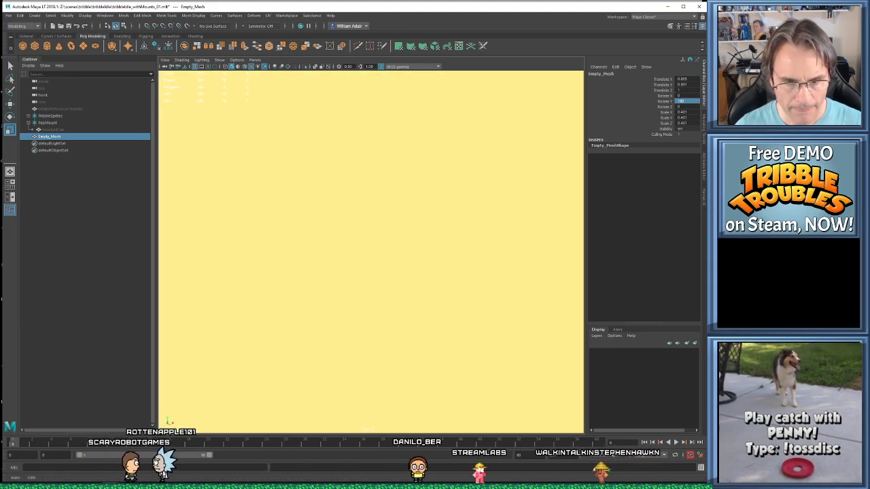
pyautogui.scroll(-6, 576, 337)
pyautogui.scroll(3, 369, 256)
pyautogui.press('w')
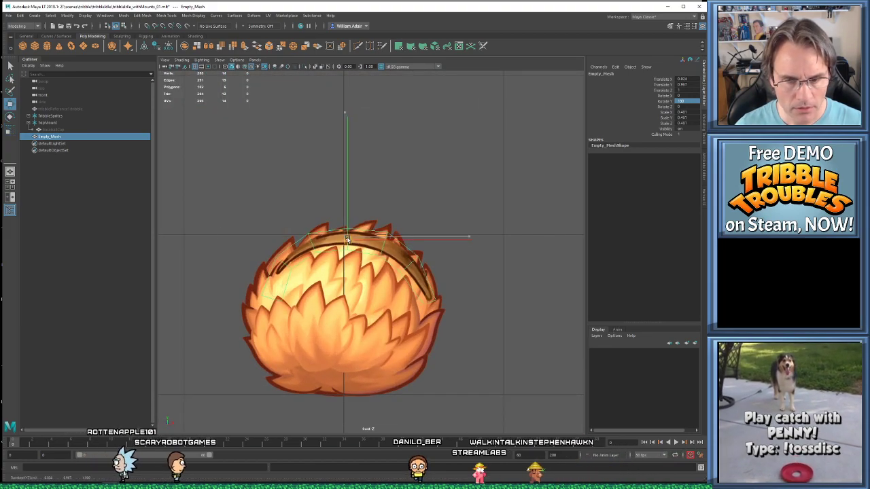
pyautogui.moveTo(348, 242)
pyautogui.mouseDown()
pyautogui.moveTo(359, 244)
pyautogui.moveTo(350, 242)
pyautogui.mouseUp()
pyautogui.press('r')
pyautogui.press('w')
pyautogui.press('r')
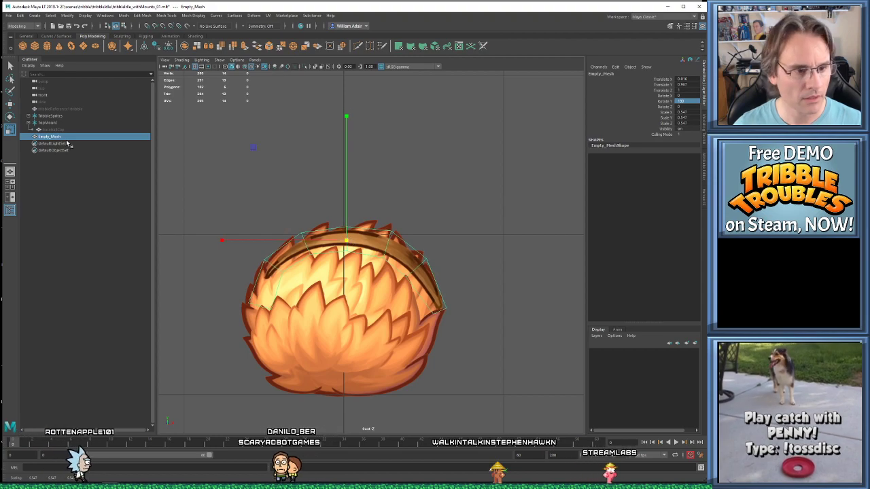
# Parent the headband mesh to the TopMount locator and play the idle animation to check that it follows
pyautogui.moveTo(53, 138); pyautogui.dragTo(57, 124, button='middle')
pyautogui.click(558, 300)
pyautogui.scroll(-10, 486, 314)
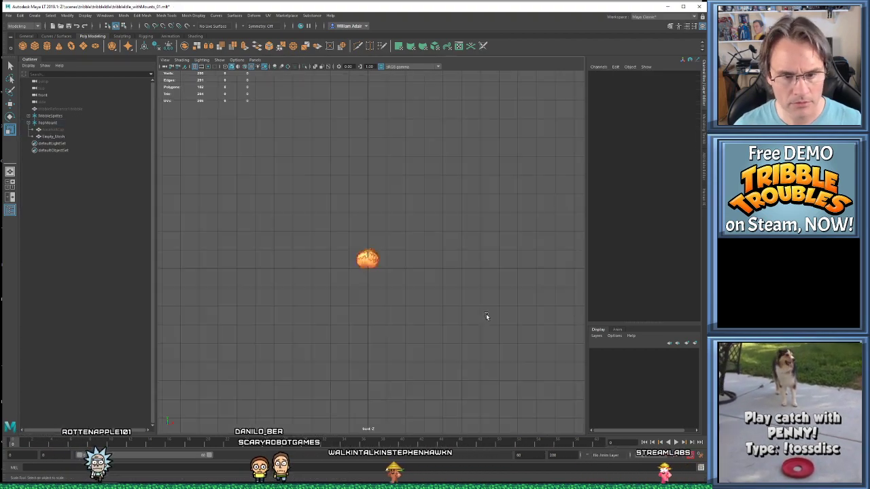
pyautogui.scroll(3, 406, 284)
pyautogui.scroll(5, 534, 308)
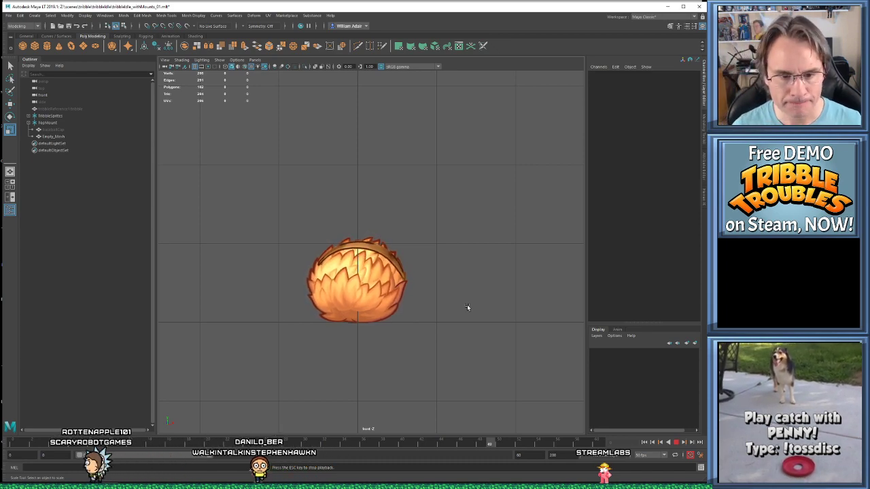
pyautogui.press('Escape')
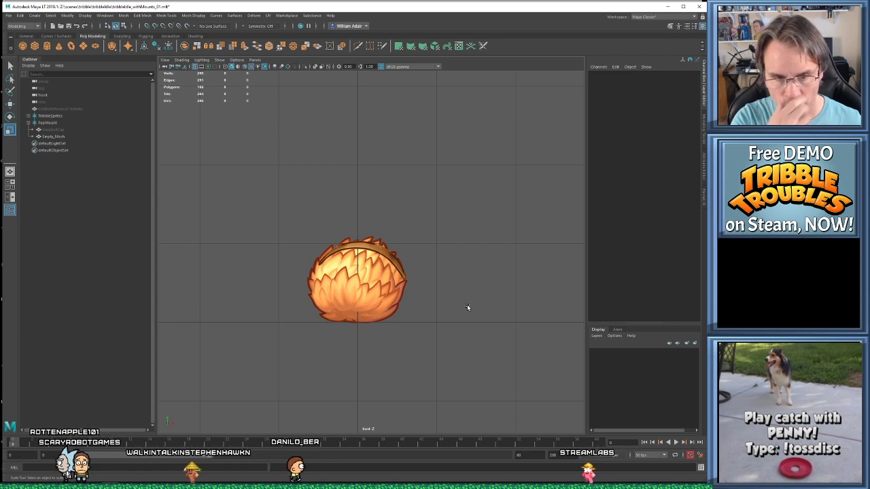
# Rename the Empty_Mesh headband as cat_headPiece and reselect it
pyautogui.click(49, 137)
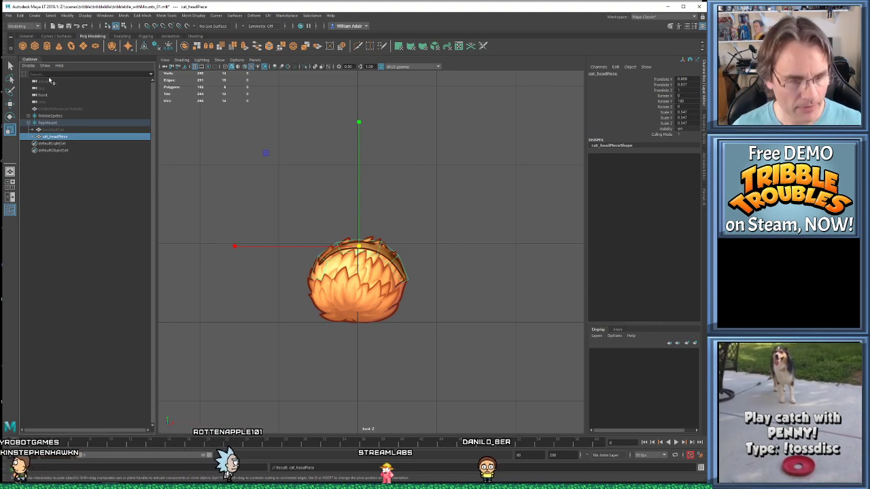
pyautogui.click(9, 15)
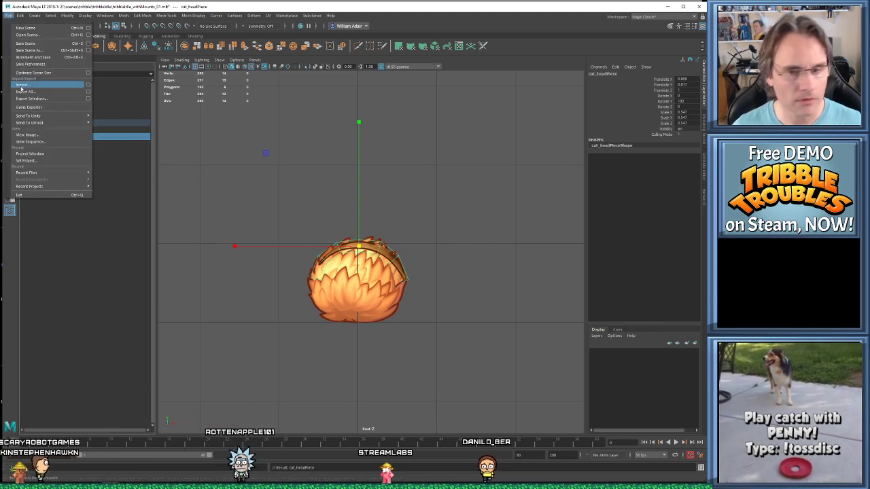
pyautogui.click(49, 270)
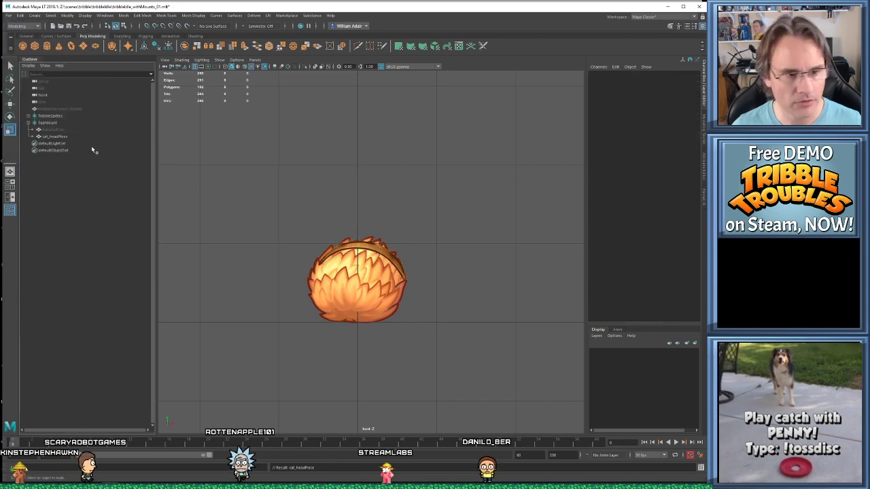
pyautogui.click(67, 137)
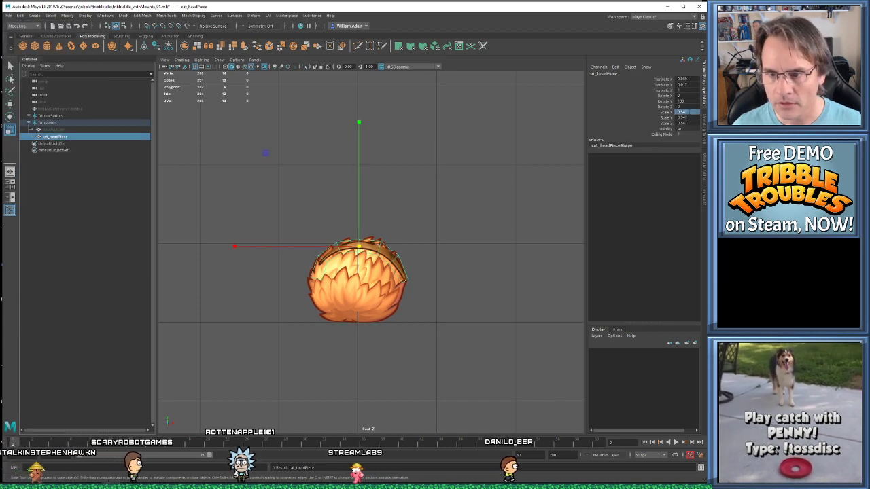
# Set the cat_headPiece scale to 0.55 on all three axes and nudge the headband to sit centered on the tribble's top
pyautogui.doubleClick(683, 112)
pyautogui.write('0.55')
pyautogui.press('Tab')
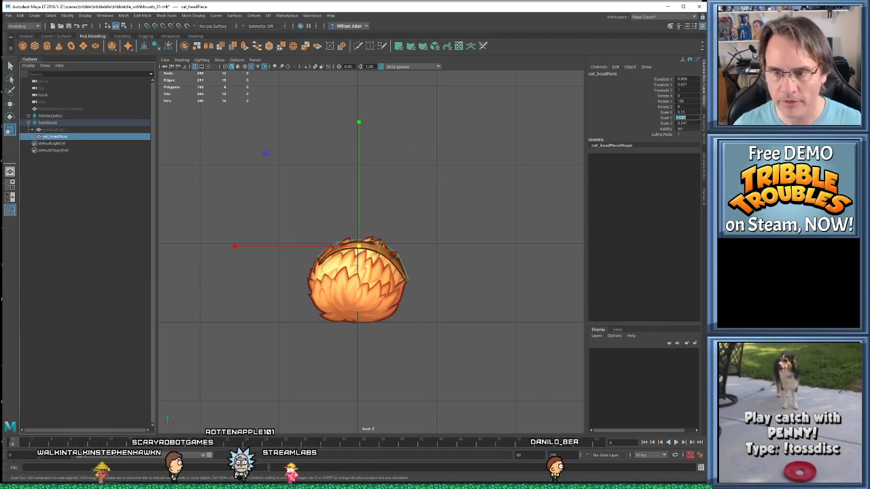
pyautogui.write('.55')
pyautogui.press('Tab')
pyautogui.write('.55')
pyautogui.press('Return')
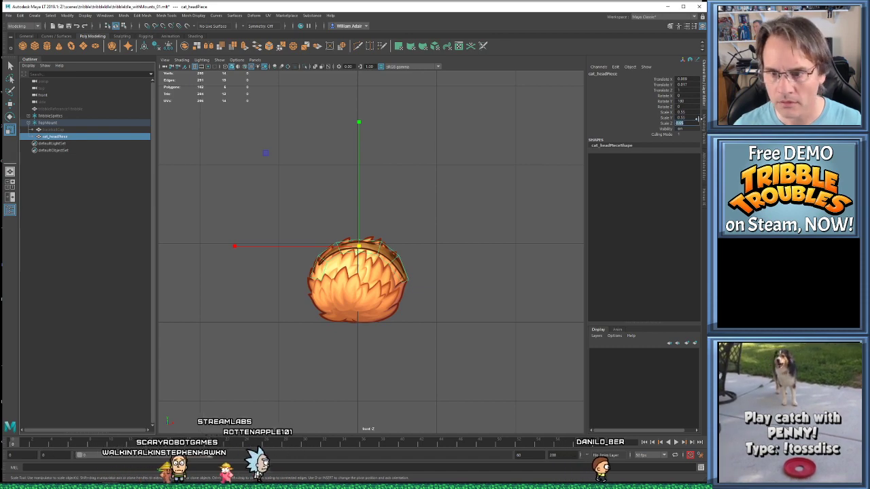
pyautogui.scroll(3, 368, 191)
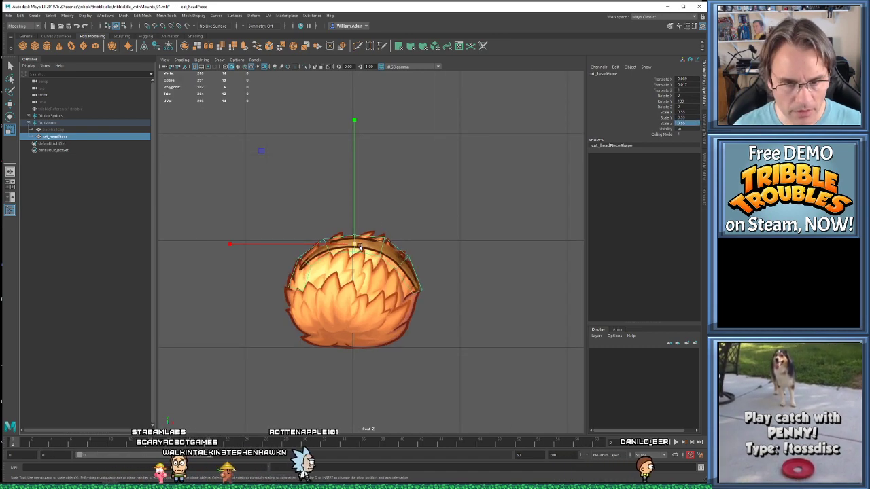
pyautogui.press('w')
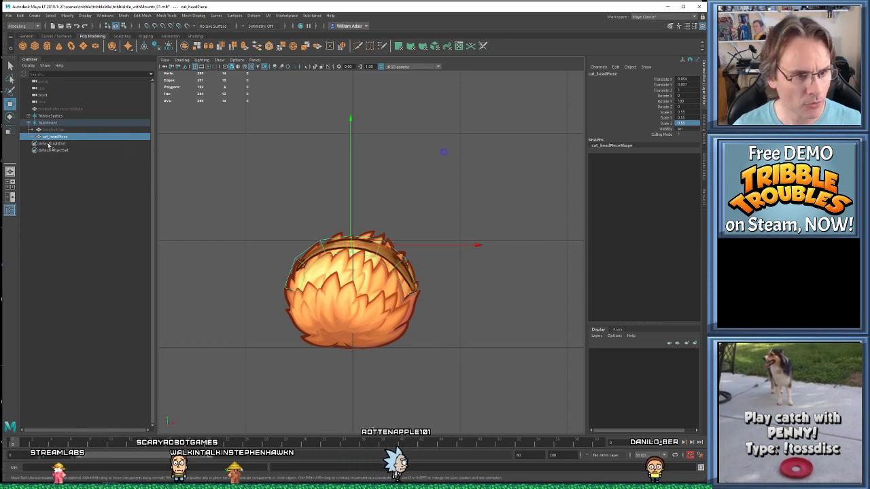
# Import the right cat ear model, catEarRight.fbx, into the scene
pyautogui.click(8, 15)
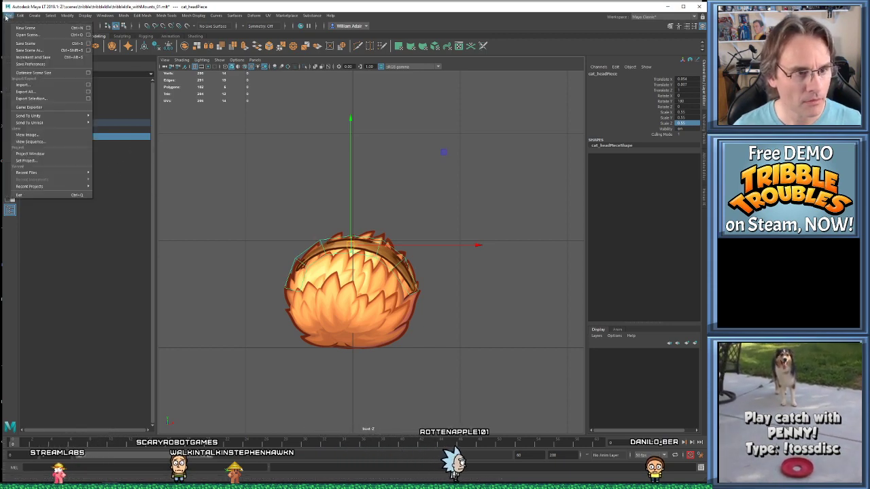
pyautogui.click(31, 85)
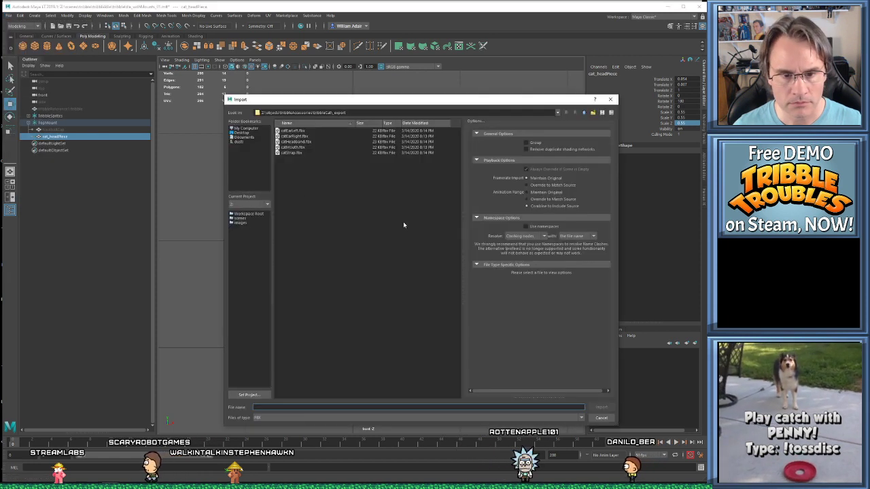
pyautogui.doubleClick(303, 138)
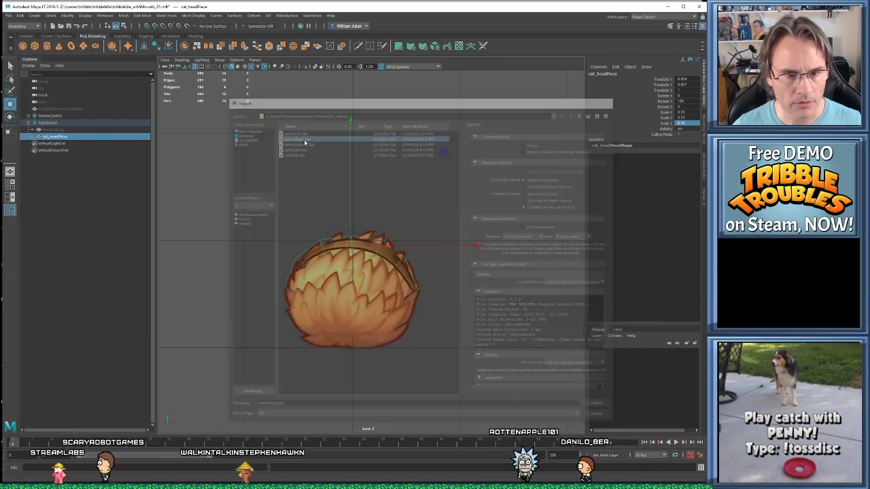
# Show the object attributes and select the imported Empty_Mesh ear at the tribble's base
pyautogui.click(704, 175)
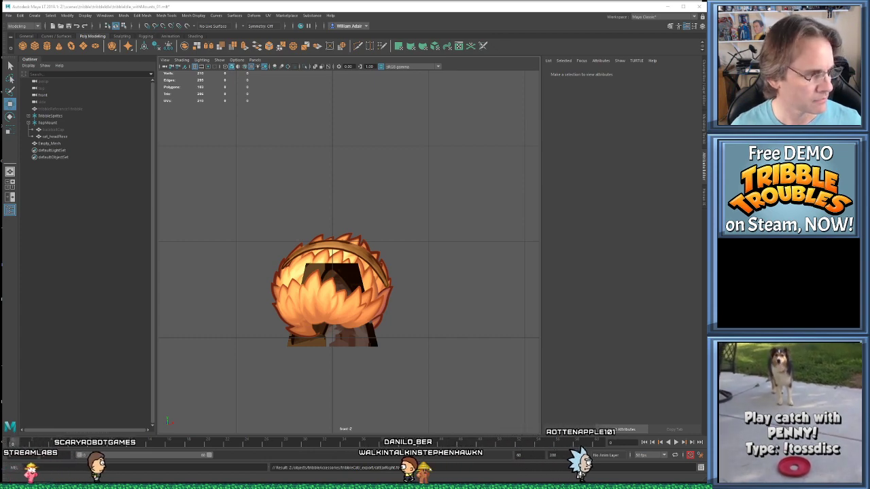
pyautogui.click(363, 340)
pyautogui.click(298, 350)
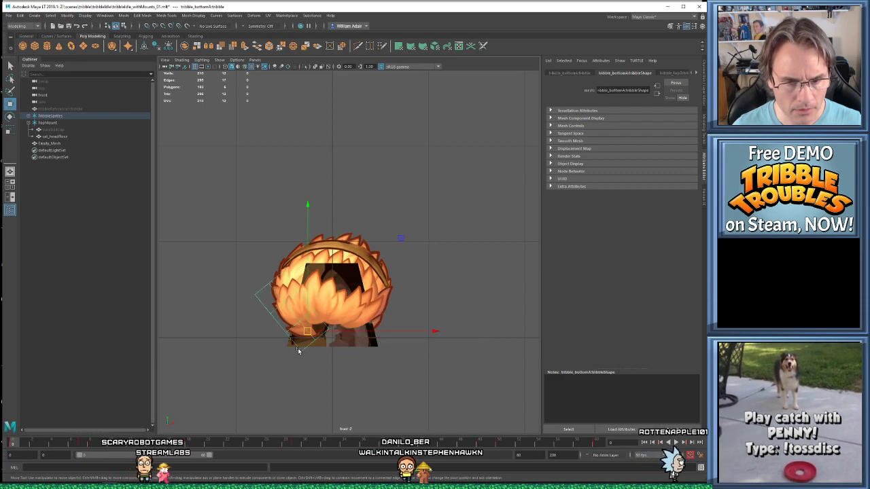
pyautogui.click(319, 352)
pyautogui.click(333, 350)
pyautogui.scroll(8, 335, 364)
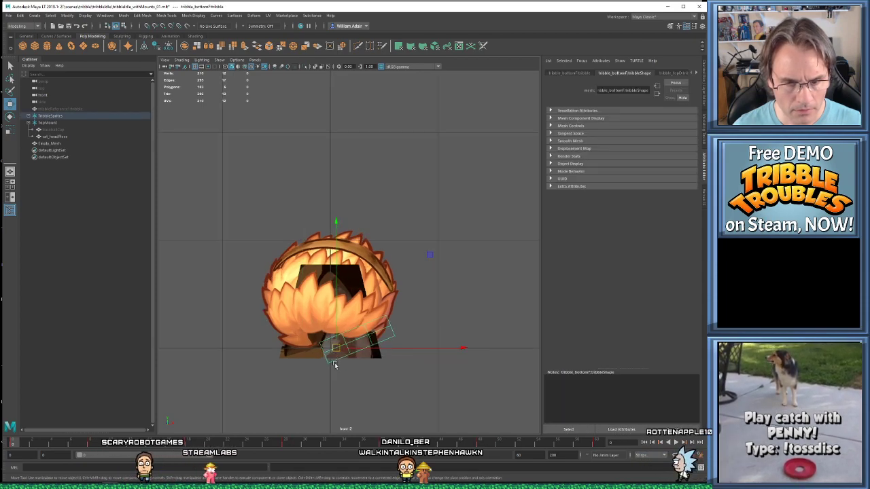
pyautogui.keyDown('alt'); pyautogui.moveTo(352, 323); pyautogui.dragTo(409, 198, button='middle'); pyautogui.keyUp('alt')
pyautogui.scroll(4, 409, 198)
pyautogui.click(406, 296)
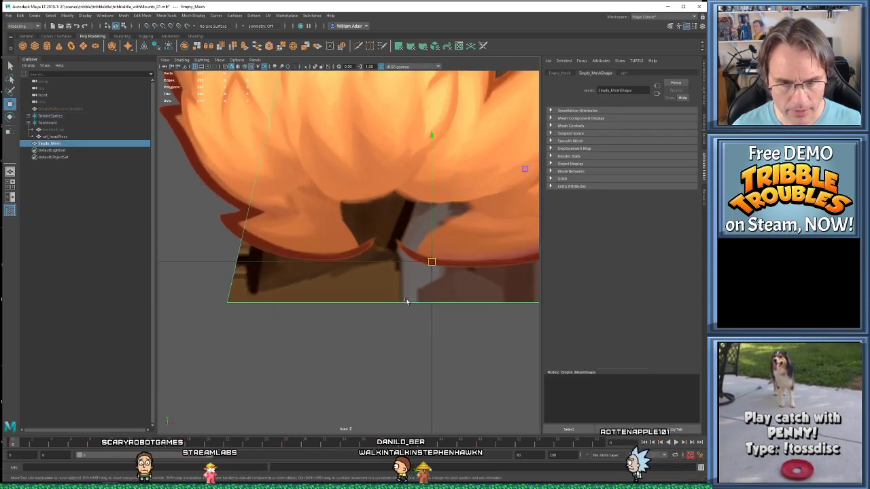
pyautogui.press('f')
pyautogui.scroll(5, 345, 277)
pyautogui.scroll(8, 476, 245)
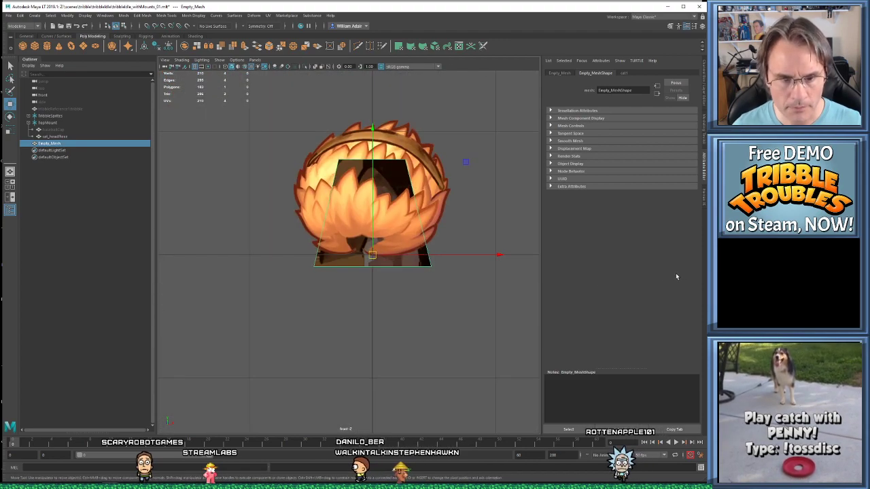
# Open Hypershade and assign the existing cat material to the ear mesh
pyautogui.click(106, 15)
pyautogui.moveTo(126, 55)
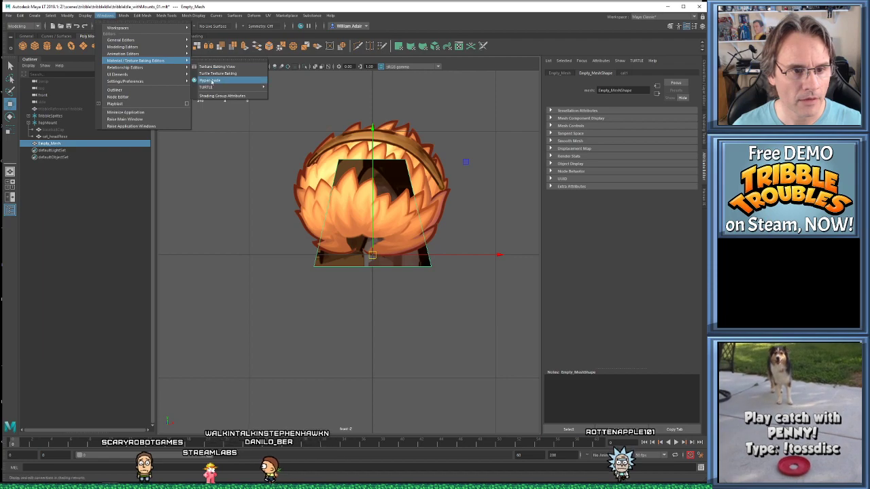
pyautogui.click(212, 81)
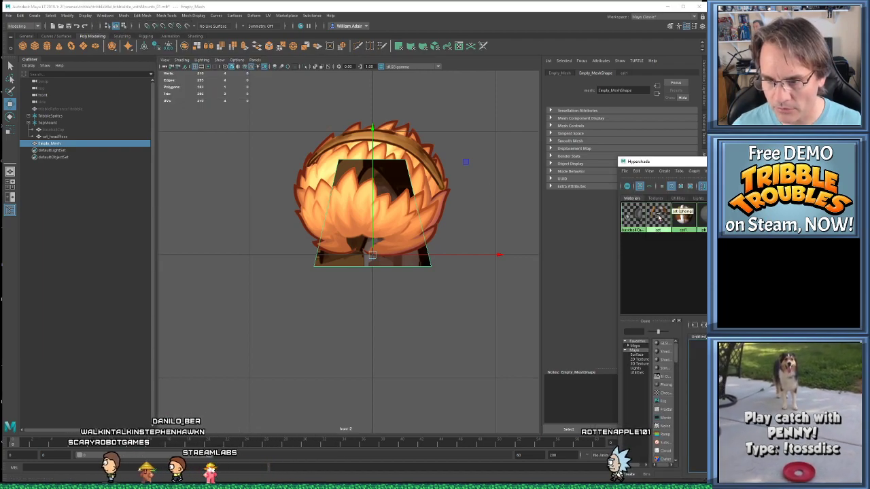
pyautogui.moveTo(420, 267); pyautogui.dragTo(414, 262, button='middle')
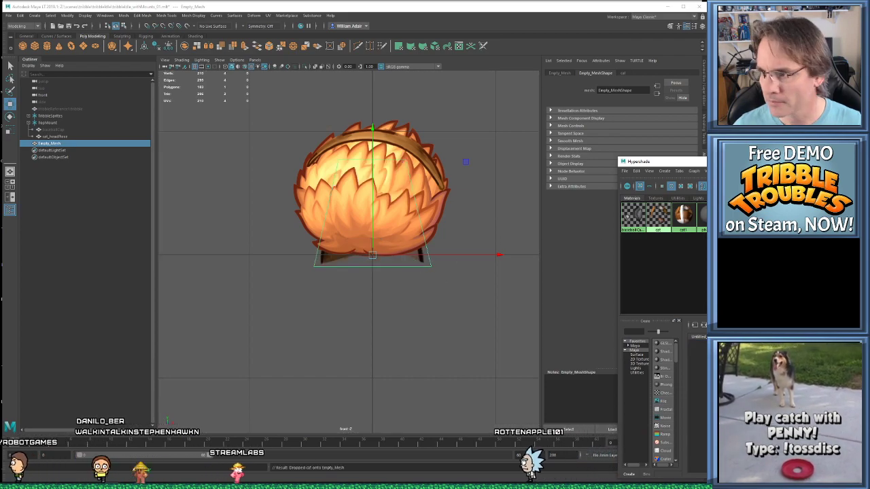
# Rotate the ear 180 degrees about Y and bring it forward along Z in front of the tribble
pyautogui.click(704, 73)
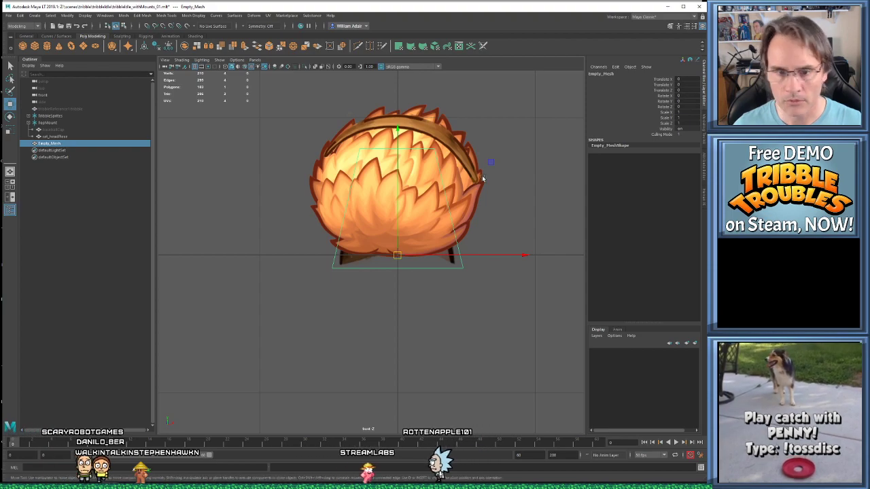
pyautogui.press('e')
pyautogui.moveTo(462, 261); pyautogui.dragTo(312, 256)
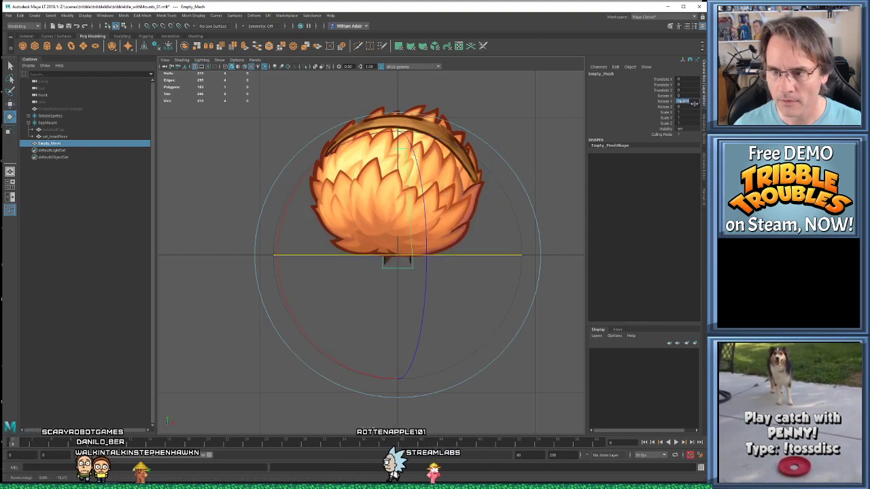
pyautogui.write('180')
pyautogui.press('Return')
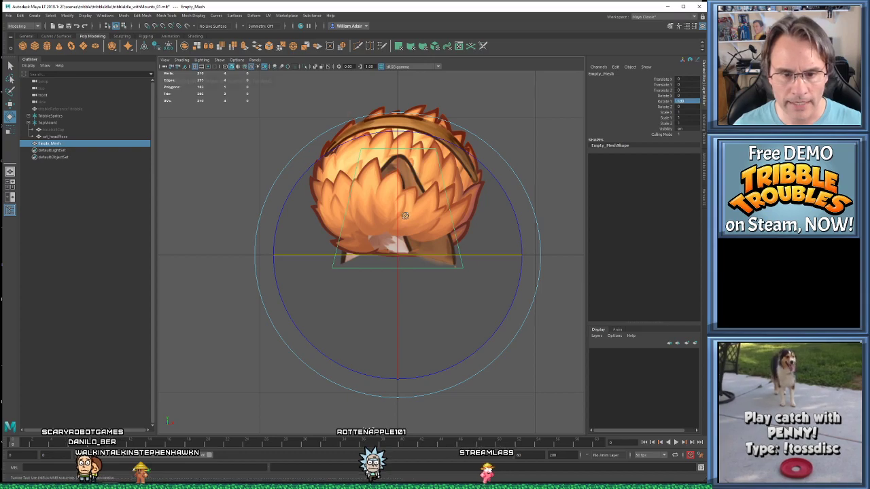
pyautogui.keyDown('alt'); pyautogui.moveTo(405, 215); pyautogui.dragTo(475, 204); pyautogui.keyUp('alt')
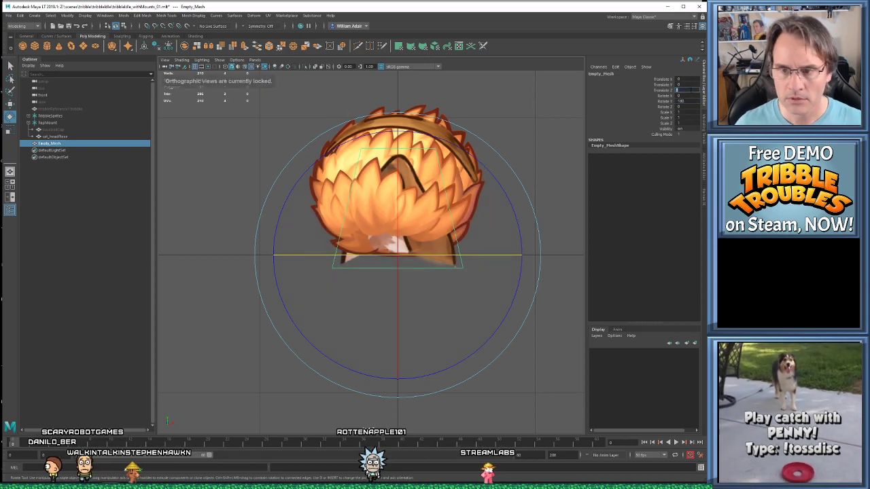
pyautogui.write('5')
pyautogui.press('Return')
pyautogui.keyDown('alt'); pyautogui.moveTo(405, 226); pyautogui.dragTo(400, 237, button='middle'); pyautogui.keyUp('alt')
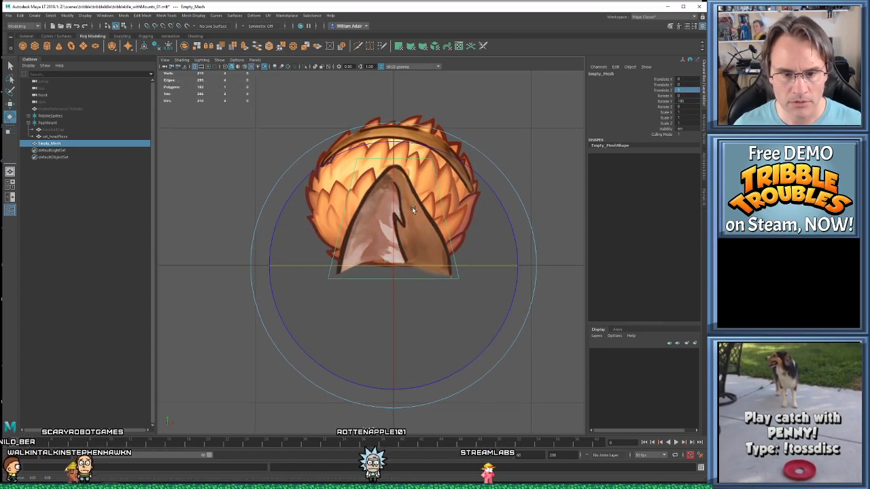
# Move the ear onto the left side of the tribble's head and scale it uniformly to 0.55 so it sits over the headband
pyautogui.press('w')
pyautogui.moveTo(392, 267); pyautogui.dragTo(368, 181)
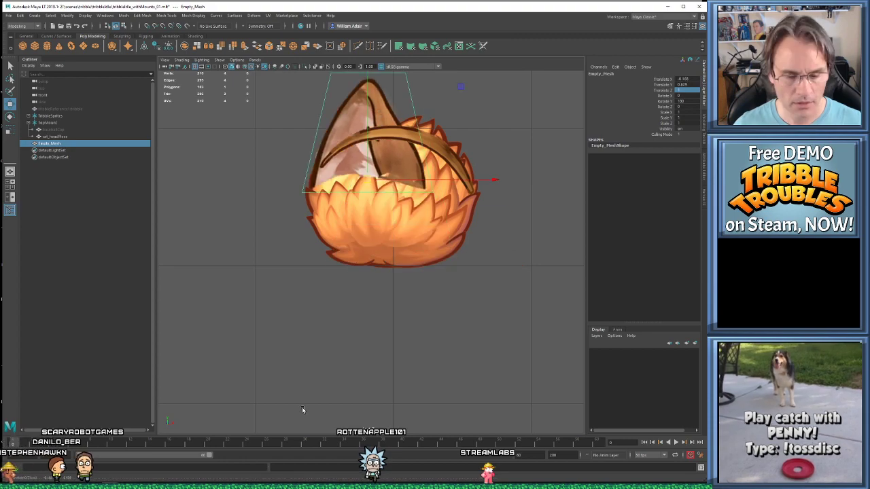
pyautogui.click(9, 16)
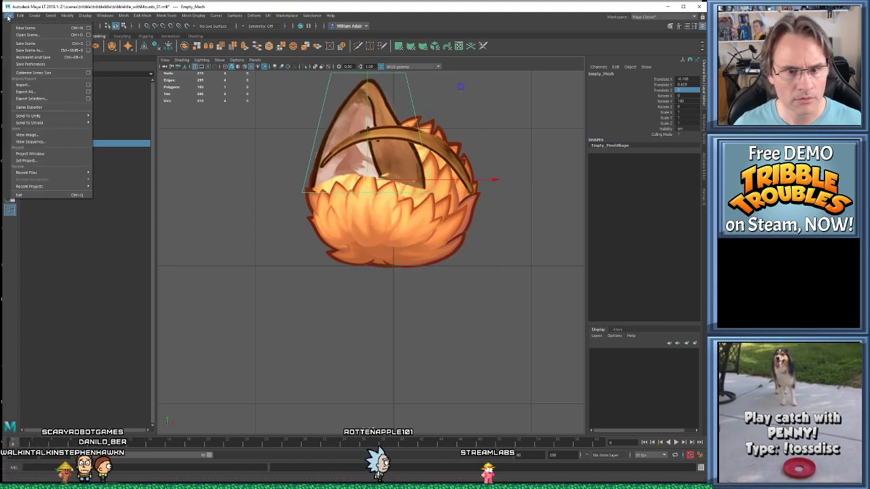
pyautogui.keyDown('alt'); pyautogui.moveTo(402, 302); pyautogui.dragTo(400, 312, button='middle'); pyautogui.keyUp('alt')
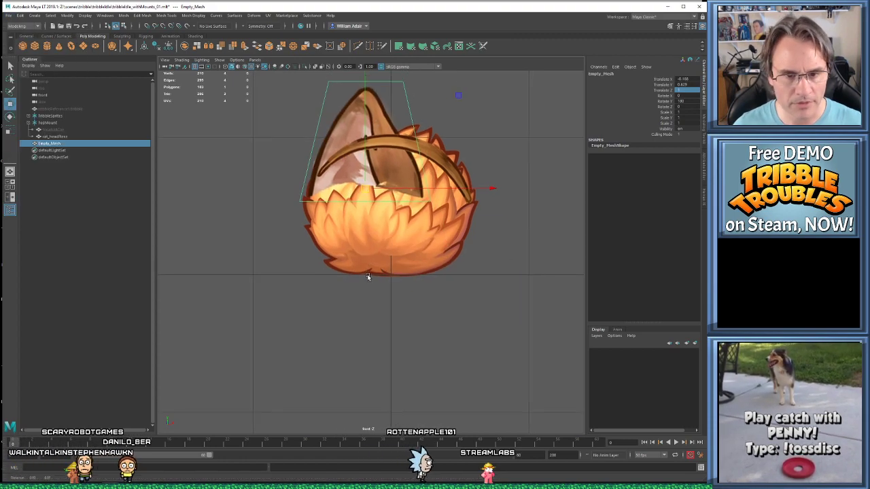
pyautogui.moveTo(112, 143); pyautogui.dragTo(114, 147, button='middle')
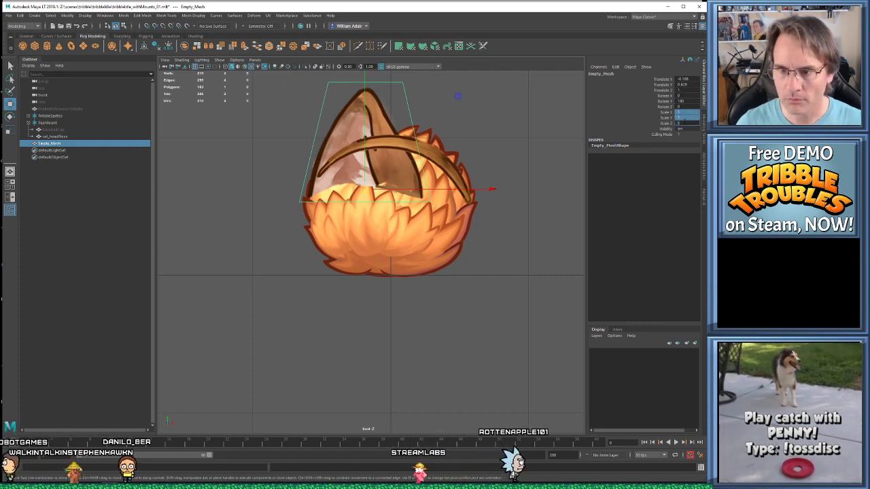
pyautogui.press('Return')
pyautogui.moveTo(448, 178); pyautogui.dragTo(417, 156, button='middle')
# Shift the headband back along Z behind the ear and set the ear's Translate Z to 0.2
pyautogui.click(419, 145)
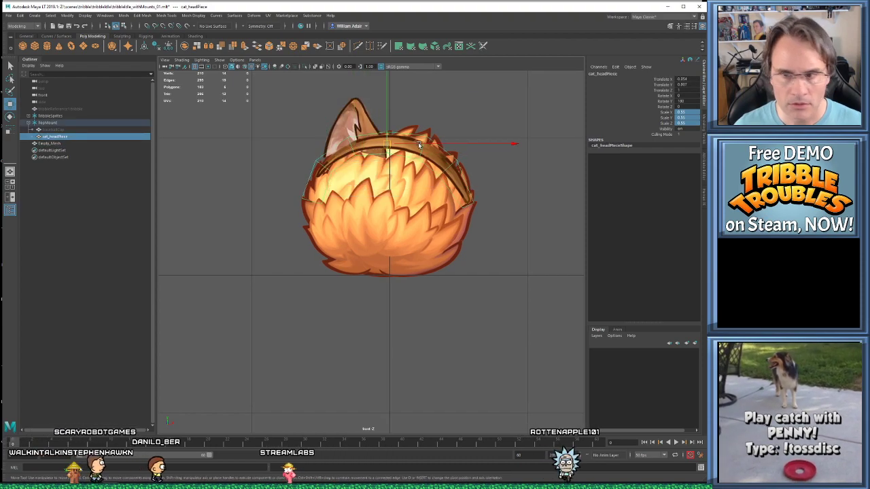
pyautogui.doubleClick(680, 89)
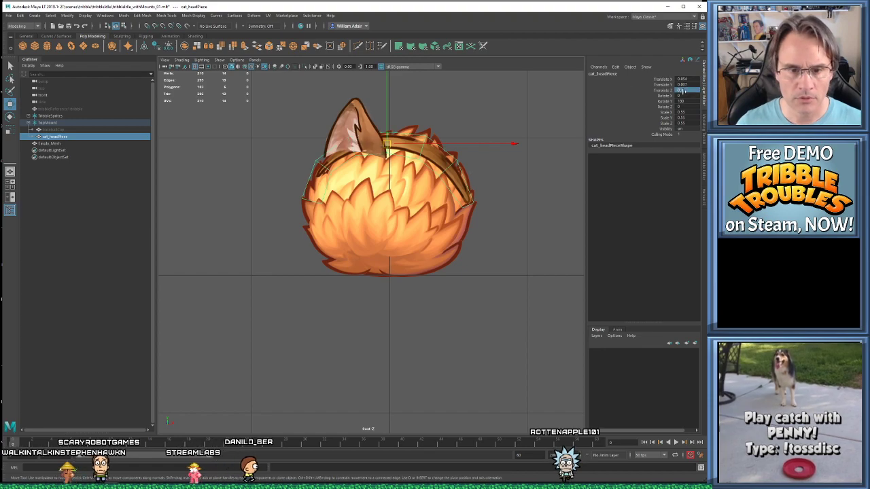
pyautogui.click(347, 134)
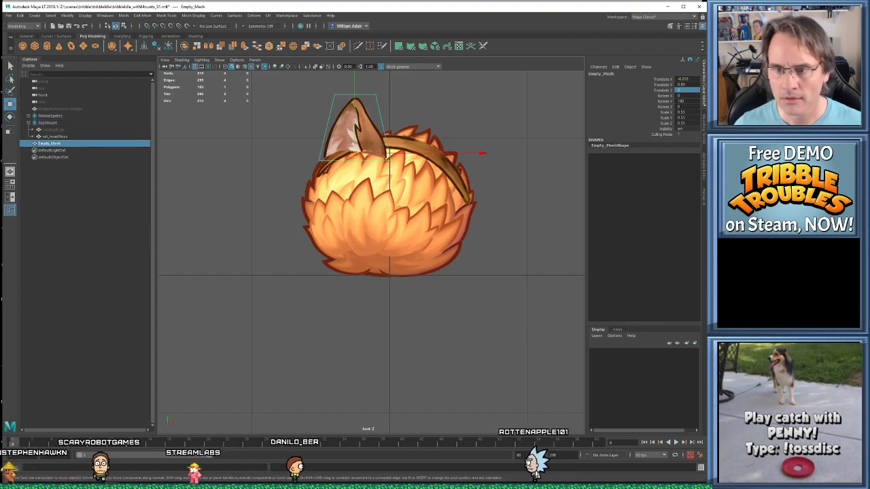
pyautogui.click(692, 90)
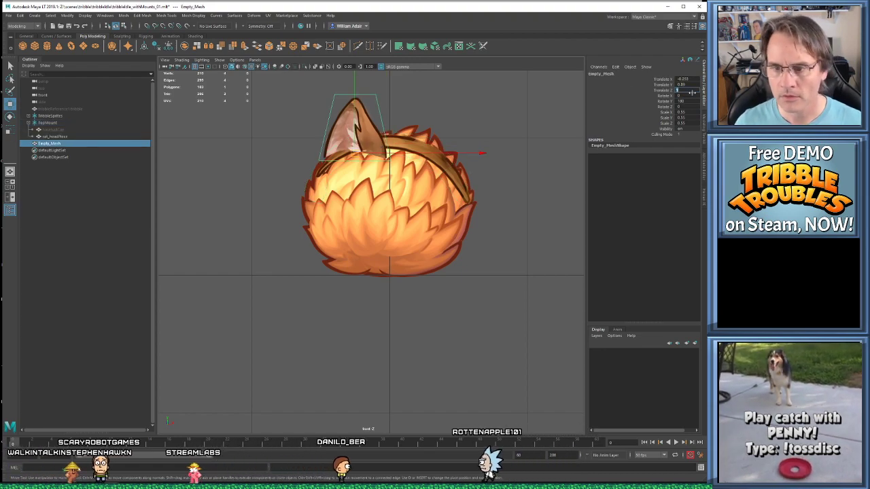
pyautogui.write('0.2')
pyautogui.press('Return')
# Tilt the ear outward about 28 degrees and place its base along the headband at about X -0.33, Y 0.89
pyautogui.keyDown('alt'); pyautogui.moveTo(462, 128); pyautogui.dragTo(458, 142, button='middle'); pyautogui.keyUp('alt')
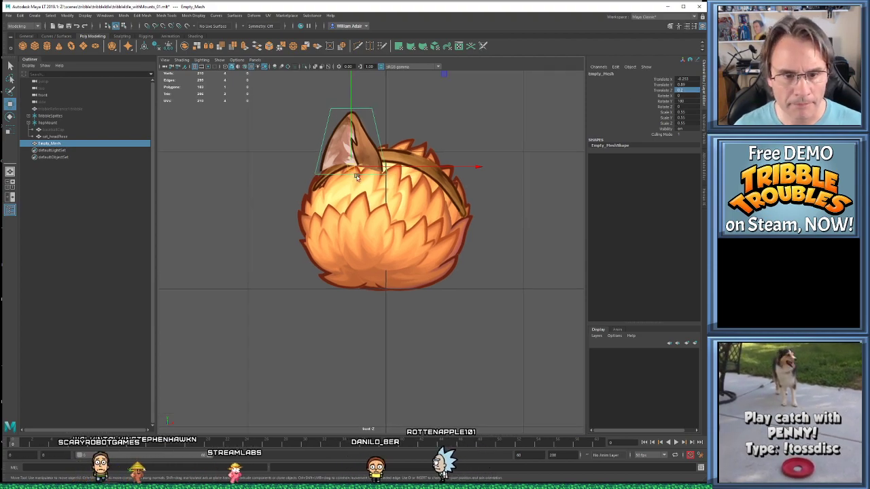
pyautogui.press('e')
pyautogui.moveTo(467, 133); pyautogui.dragTo(454, 95)
pyautogui.press('w')
pyautogui.moveTo(352, 167); pyautogui.dragTo(347, 160)
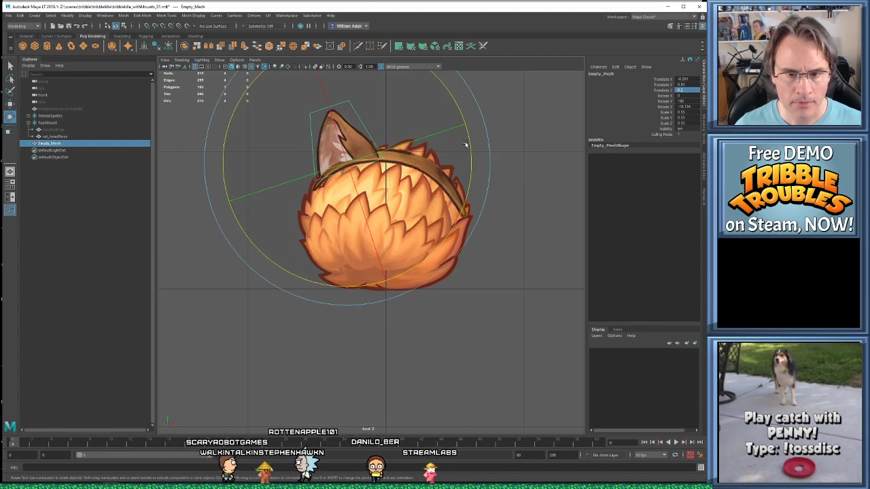
pyautogui.moveTo(468, 147); pyautogui.dragTo(471, 142)
pyautogui.press('w')
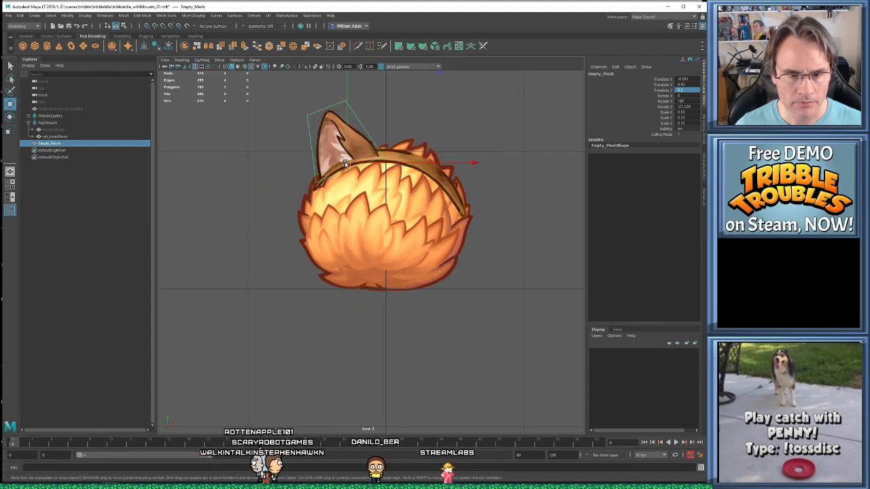
pyautogui.moveTo(345, 163); pyautogui.dragTo(338, 167)
pyautogui.press('e')
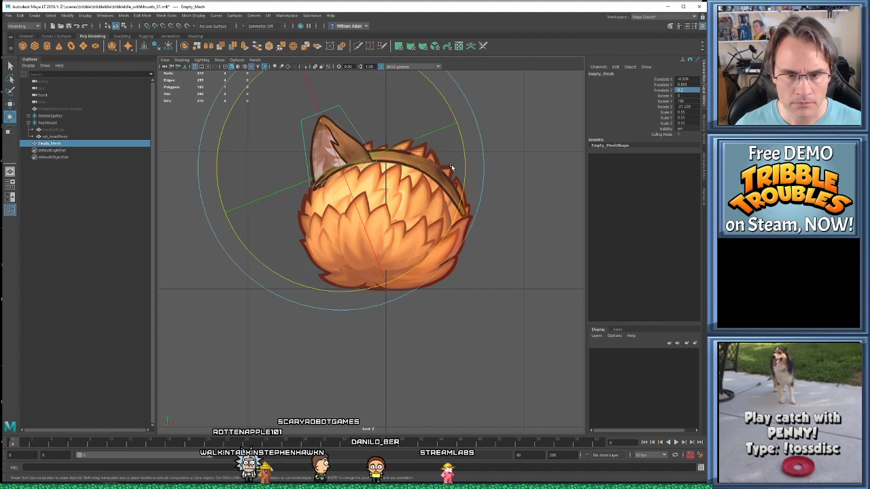
pyautogui.moveTo(451, 167); pyautogui.dragTo(464, 148)
pyautogui.press('w')
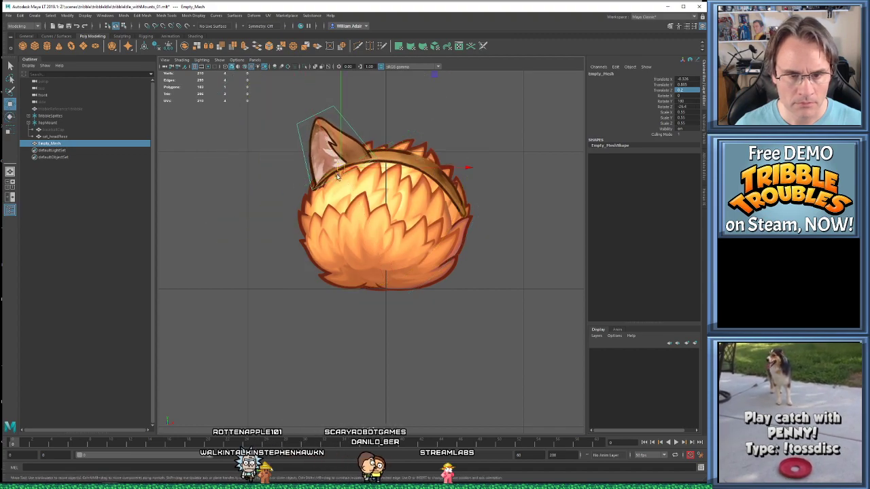
pyautogui.moveTo(337, 171); pyautogui.dragTo(340, 168)
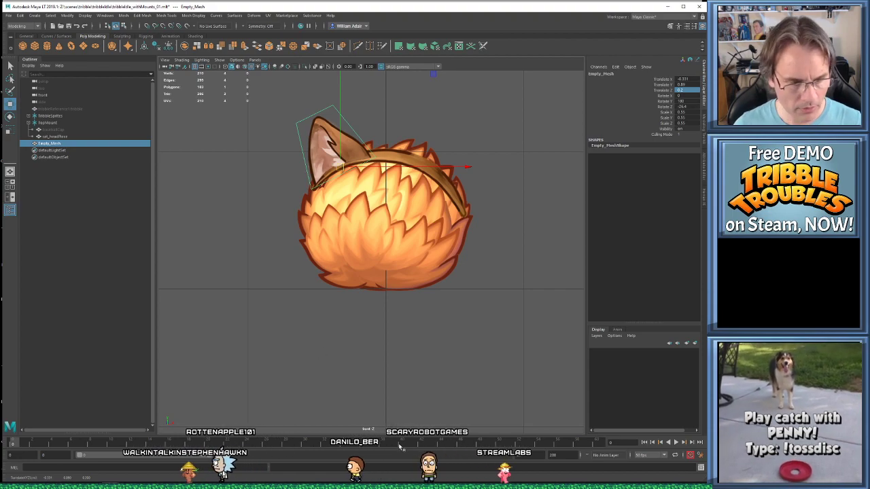
# Switch to the Photos app to view the accessory reference image
pyautogui.hotkey('alt', 'Tab')
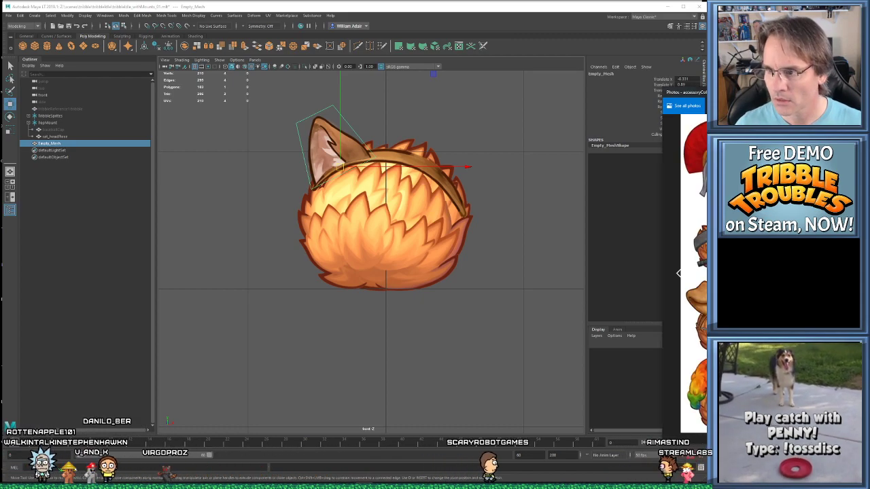
# Return to Maya LT from the reference image, import catEarRight.fbx and select the imported ear mesh
pyautogui.moveTo(706, 94); pyautogui.dragTo(0, 70)
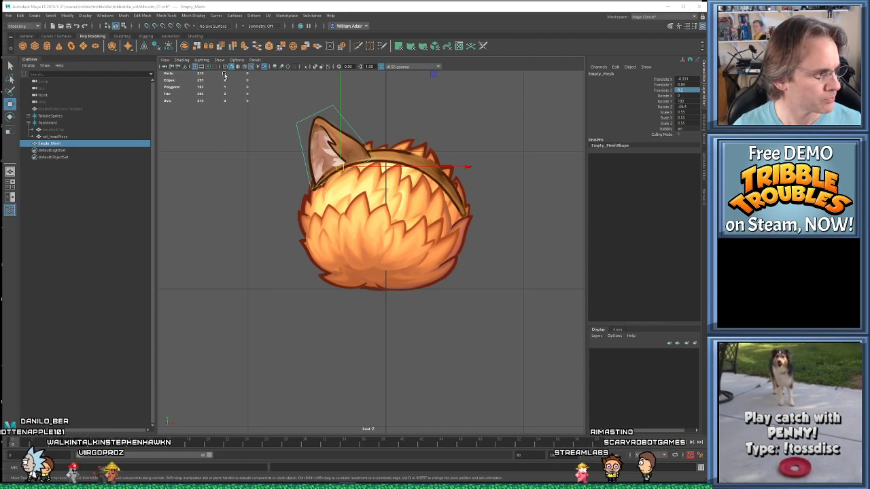
pyautogui.click(9, 15)
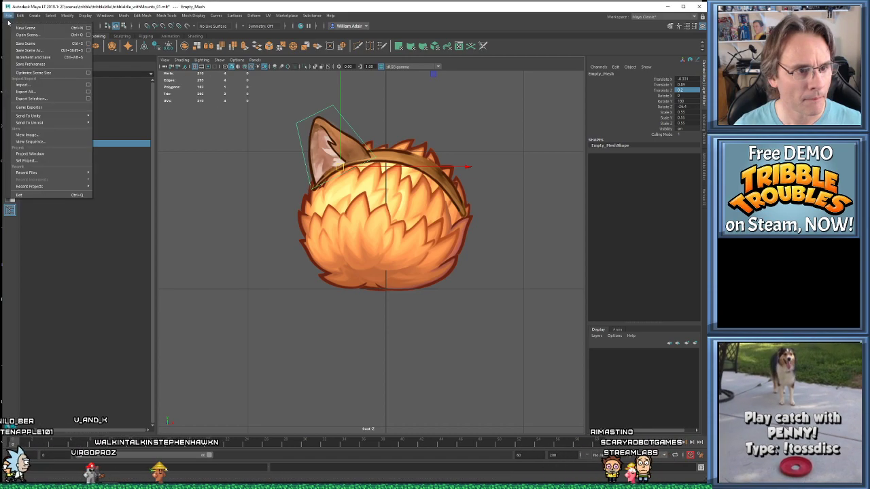
pyautogui.click(27, 84)
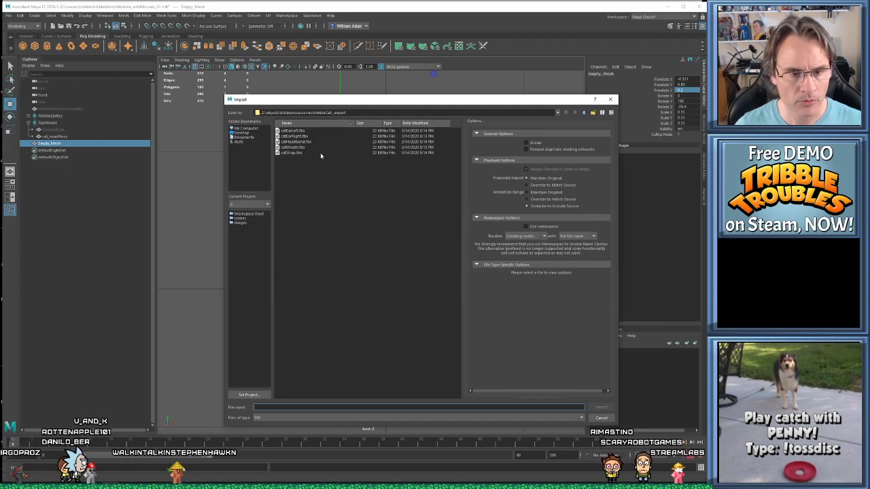
pyautogui.doubleClick(303, 138)
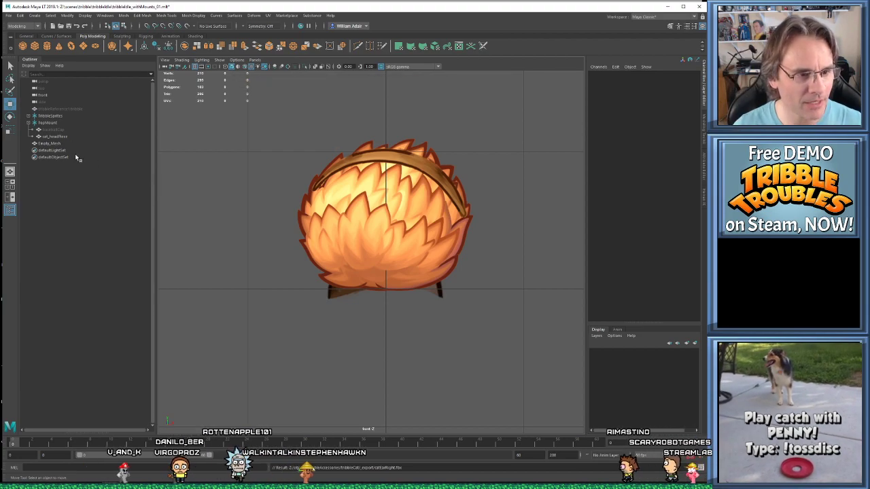
pyautogui.click(51, 144)
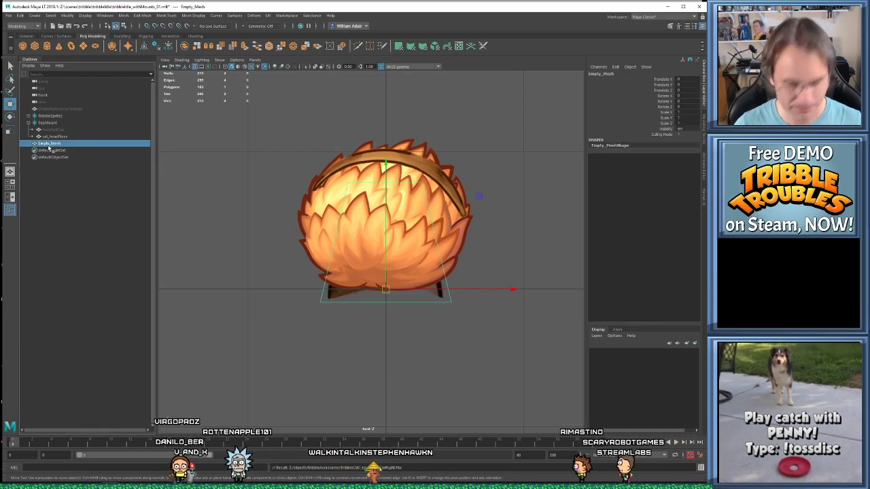
# Import catEarLeft.fbx and rename the ear mesh cat_LeftEar
pyautogui.click(8, 16)
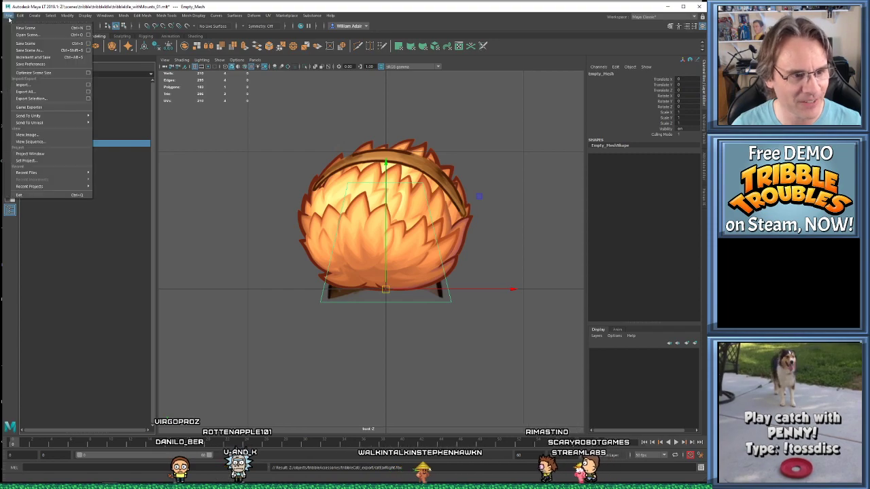
pyautogui.click(24, 85)
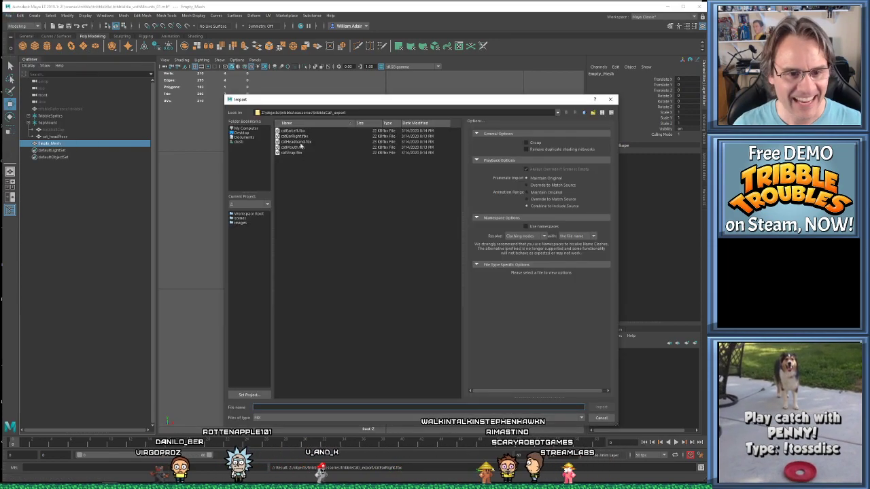
pyautogui.doubleClick(298, 132)
pyautogui.click(55, 144)
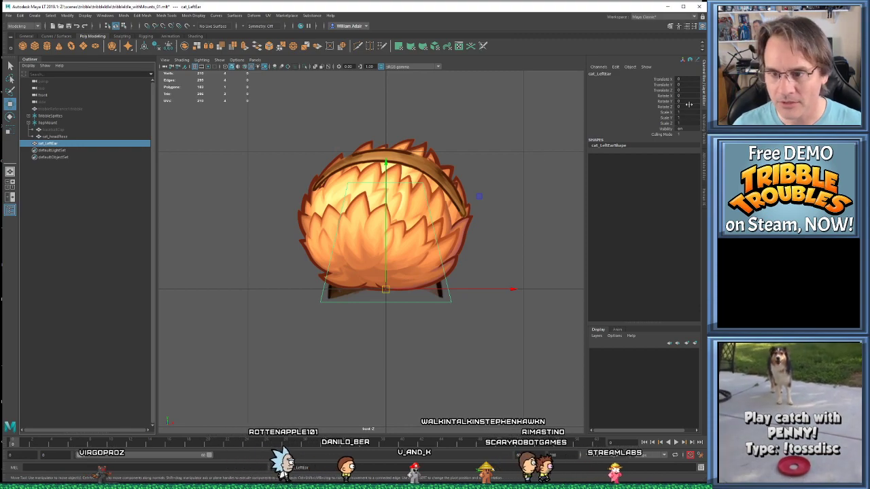
# Set the left ear's scale to 0.55 on all axes, Rotate Y to 180 and Translate Z to 0.2
pyautogui.moveTo(686, 112); pyautogui.dragTo(686, 118)
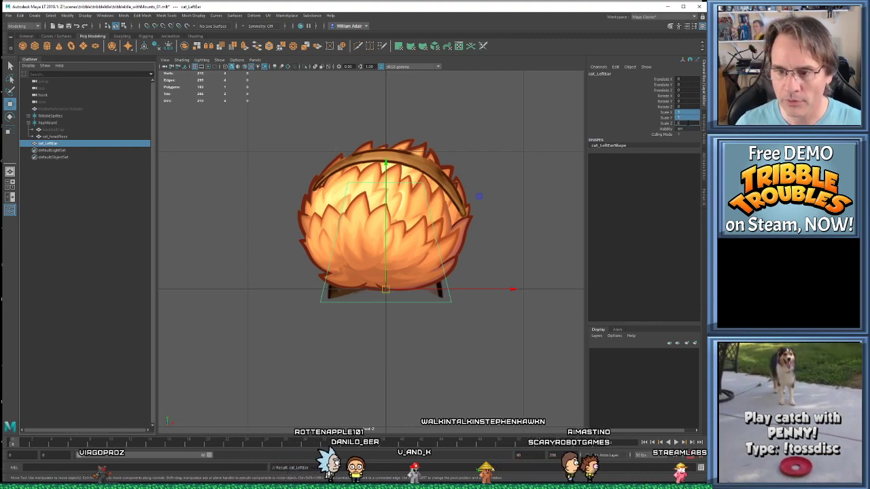
pyautogui.press('Return')
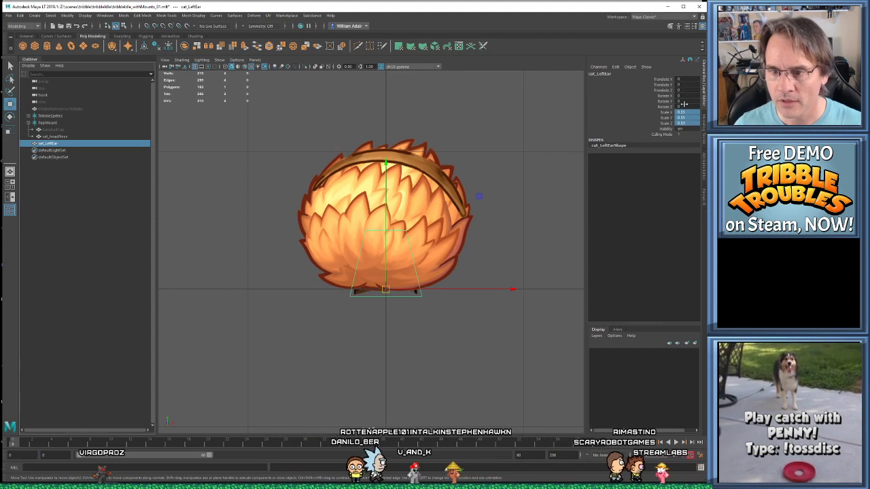
pyautogui.click(685, 101)
pyautogui.write('180')
pyautogui.press('Return')
pyautogui.click(678, 89)
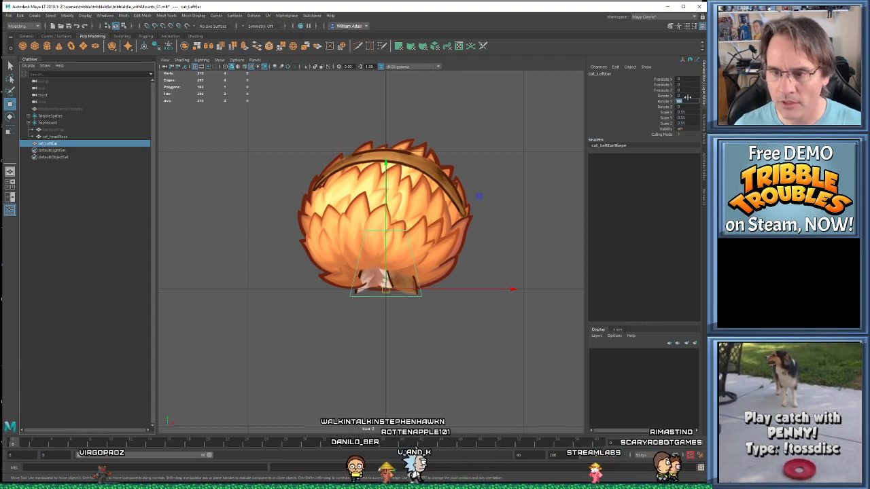
pyautogui.write('0.2')
pyautogui.press('Return')
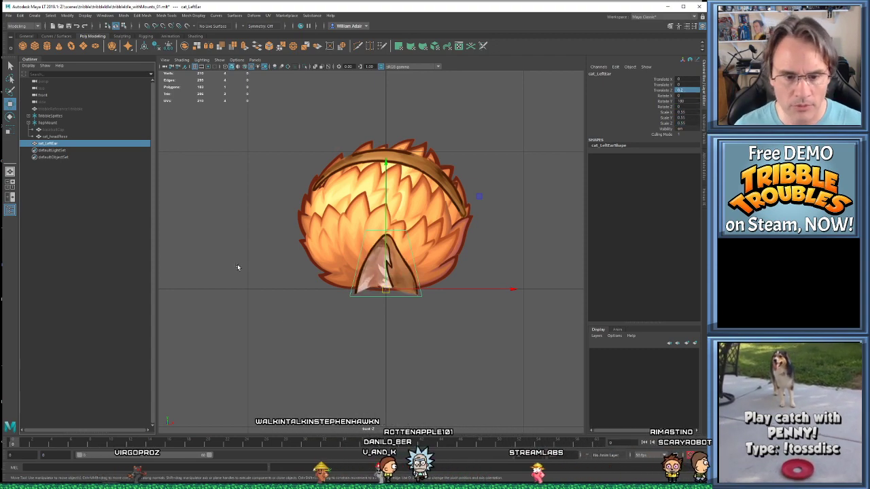
# Place the left ear on the headband at about X -0.33, Y 0.89 and tilt it outward about 29 degrees
pyautogui.moveTo(385, 290); pyautogui.dragTo(342, 165)
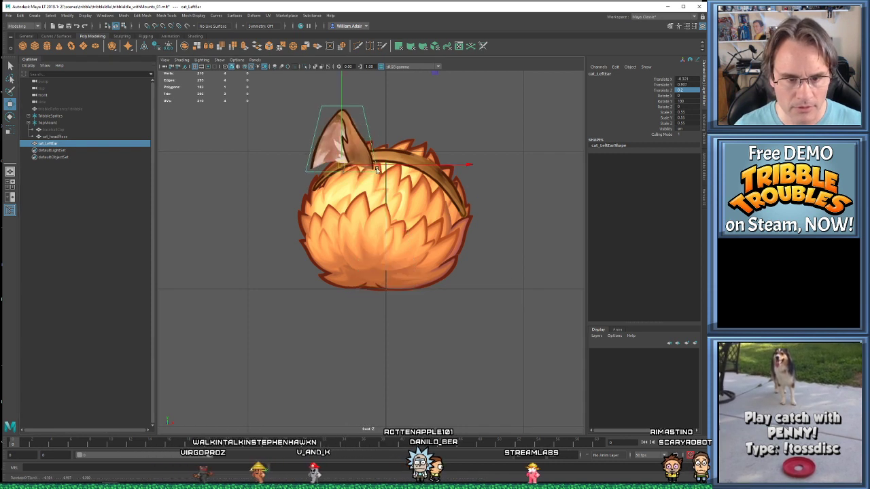
pyautogui.press('e')
pyautogui.moveTo(457, 151); pyautogui.dragTo(441, 86)
pyautogui.press('w')
pyautogui.moveTo(342, 164); pyautogui.dragTo(342, 165)
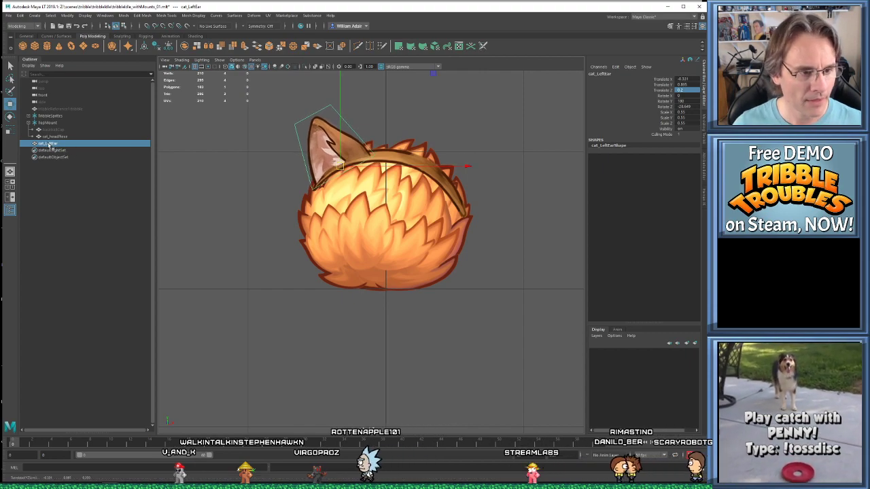
# Parent cat_LeftEar under the cat head piece and save the scene
pyautogui.moveTo(51, 146); pyautogui.dragTo(51, 129)
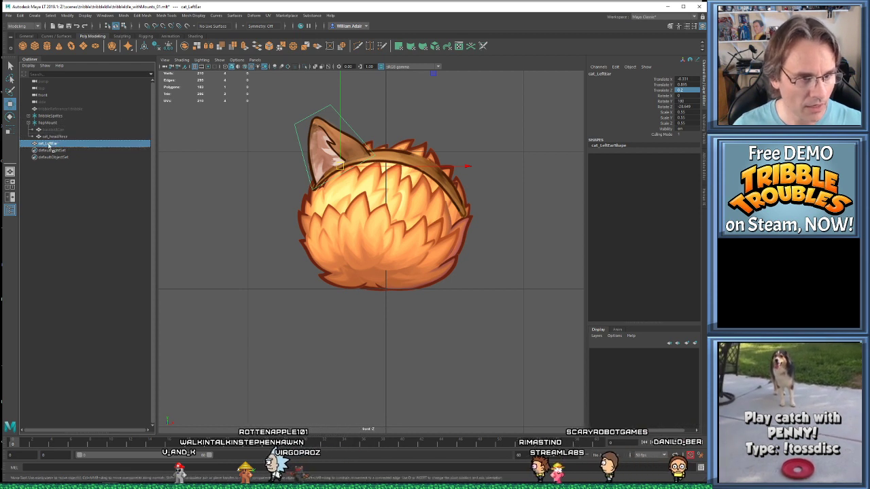
pyautogui.moveTo(50, 144); pyautogui.dragTo(57, 138, button='middle')
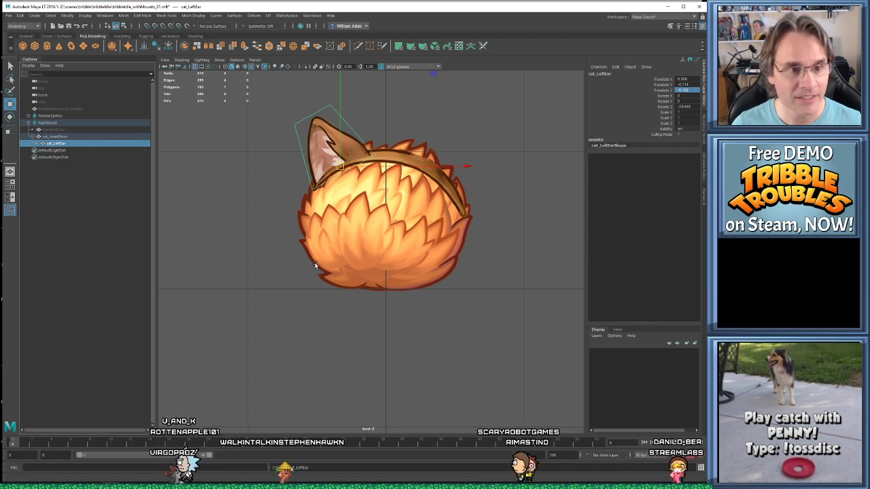
pyautogui.hotkey('ctrl', 's')
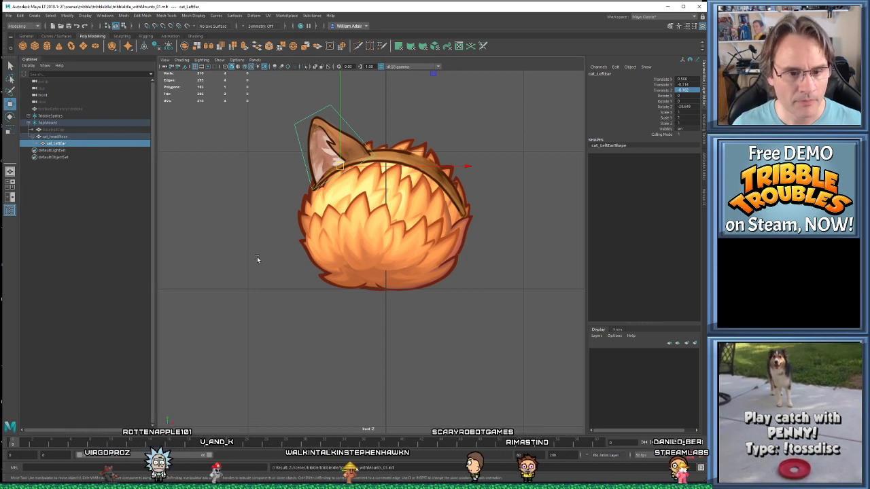
# Import catEarRight.fbx and select the new ear mesh at the base of the tribble
pyautogui.click(9, 15)
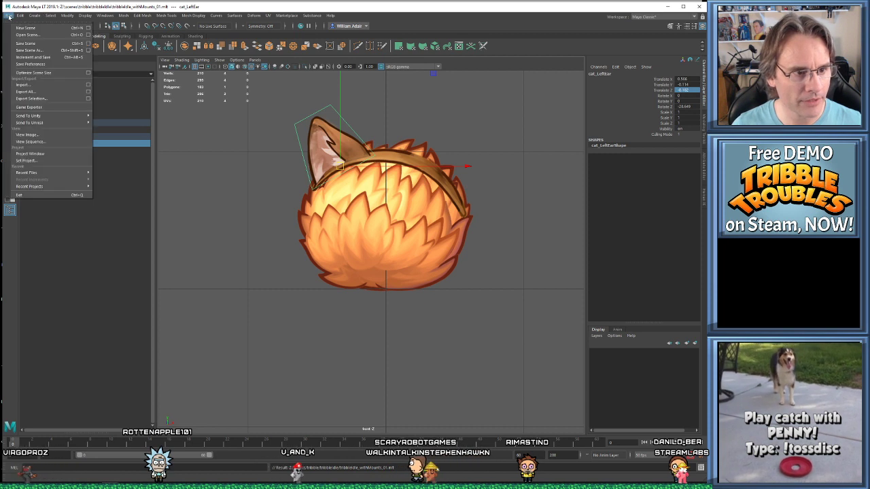
pyautogui.click(27, 85)
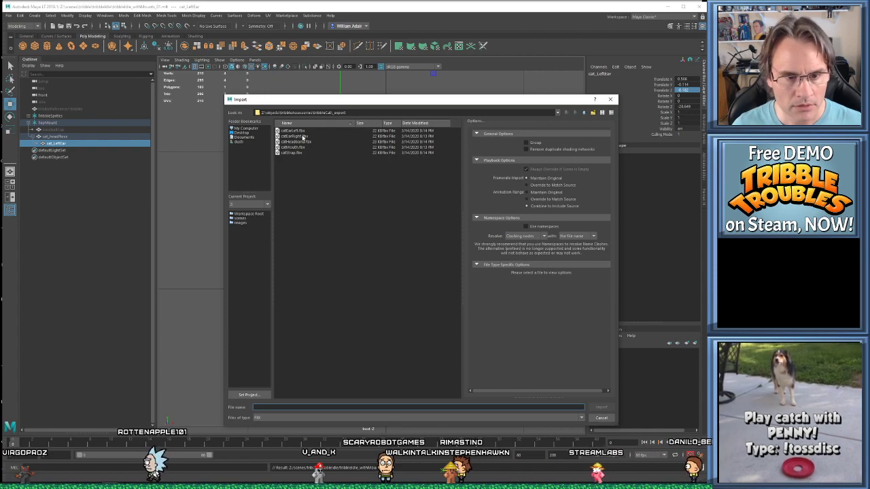
pyautogui.doubleClick(303, 138)
pyautogui.click(422, 299)
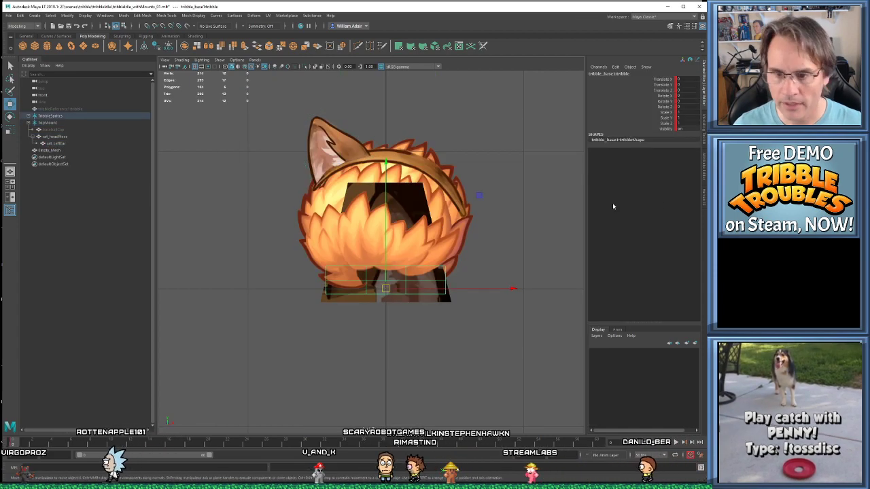
pyautogui.click(392, 301)
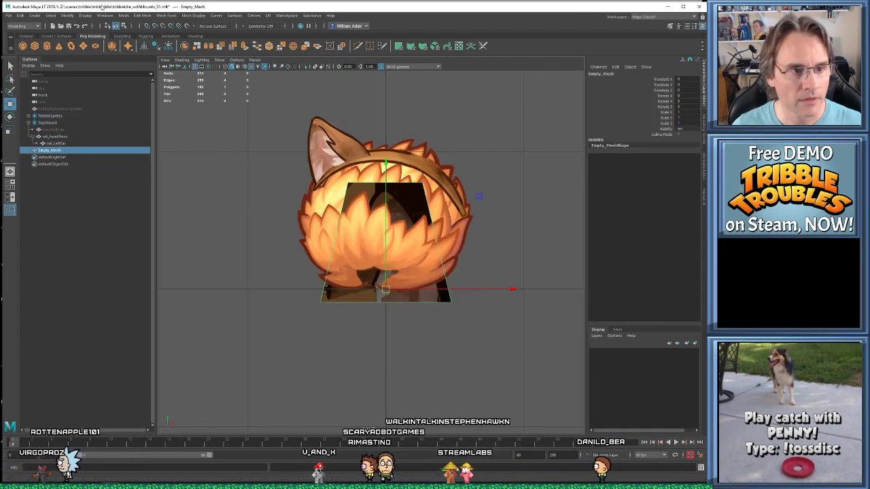
# Lower the imported right ear to about Y -0.39, assign it the cat material from Hypershade, and close Hypershade
pyautogui.click(105, 15)
pyautogui.moveTo(123, 48)
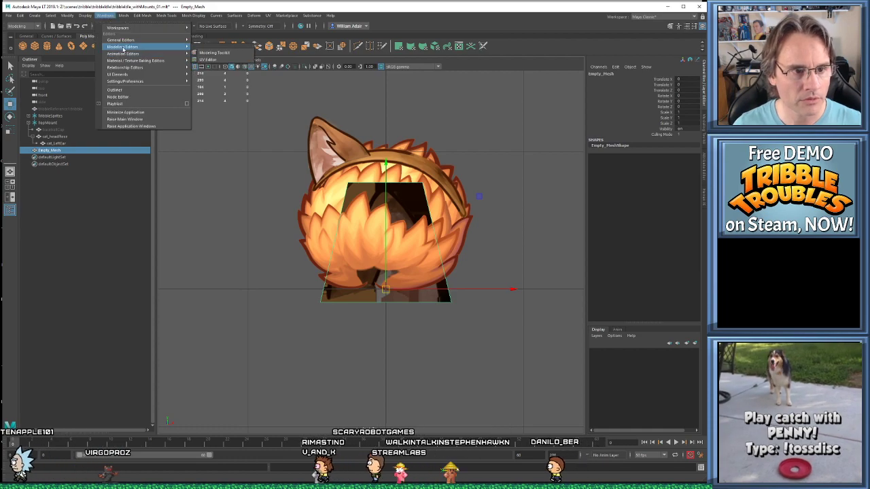
pyautogui.moveTo(163, 61)
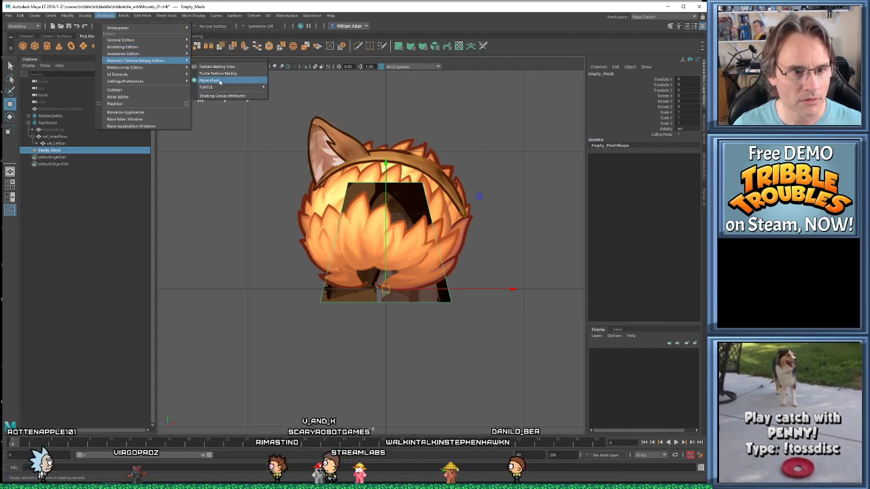
pyautogui.click(219, 81)
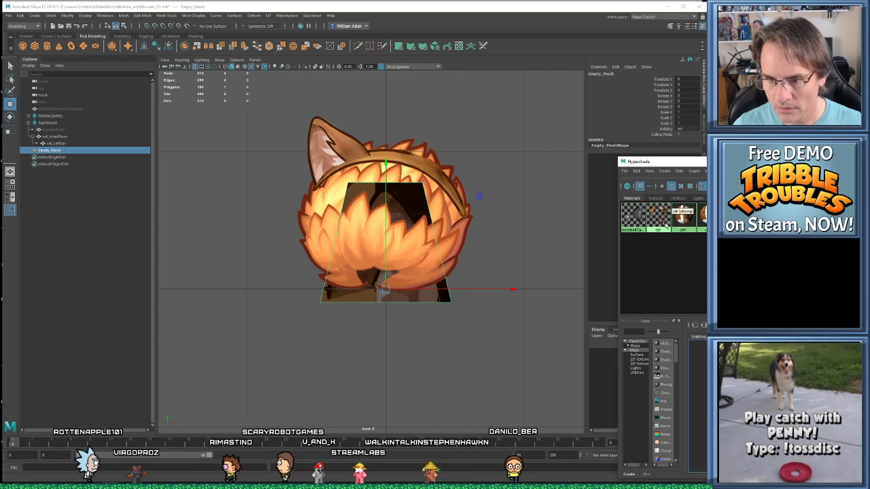
pyautogui.moveTo(388, 303); pyautogui.dragTo(388, 295, button='middle')
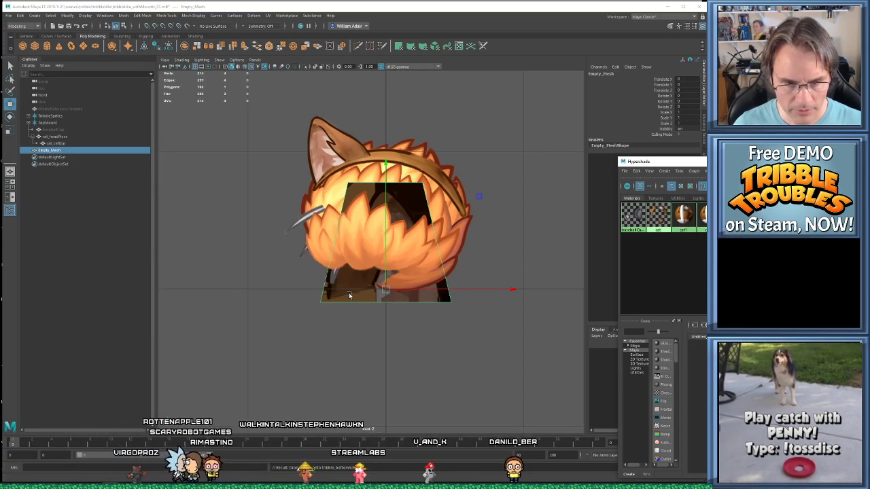
pyautogui.scroll(3, 383, 326)
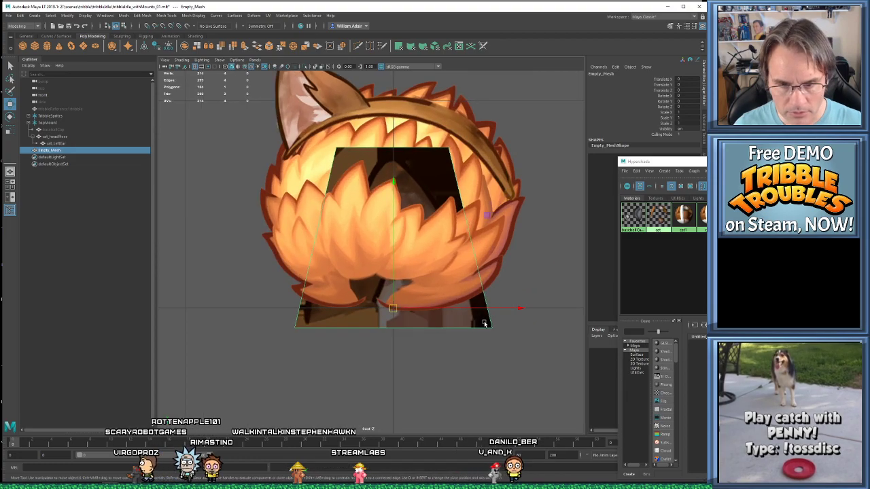
pyautogui.moveTo(398, 300); pyautogui.dragTo(394, 388)
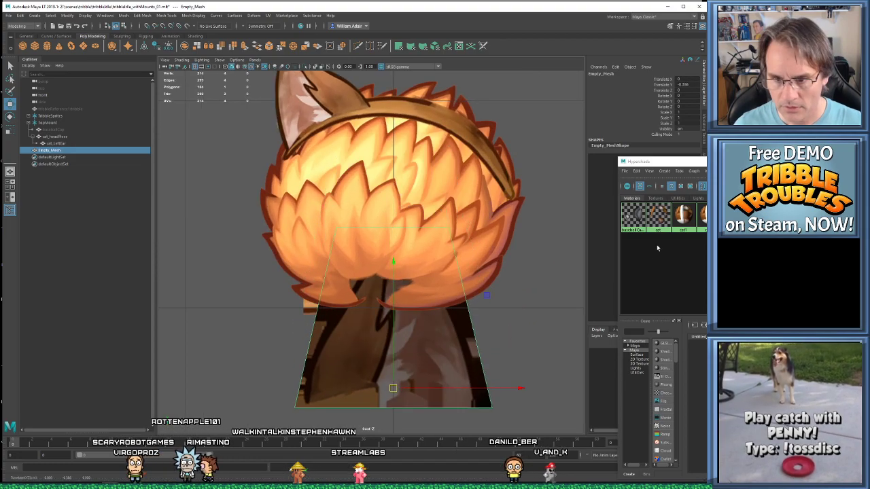
pyautogui.moveTo(659, 224); pyautogui.dragTo(411, 365, button='middle')
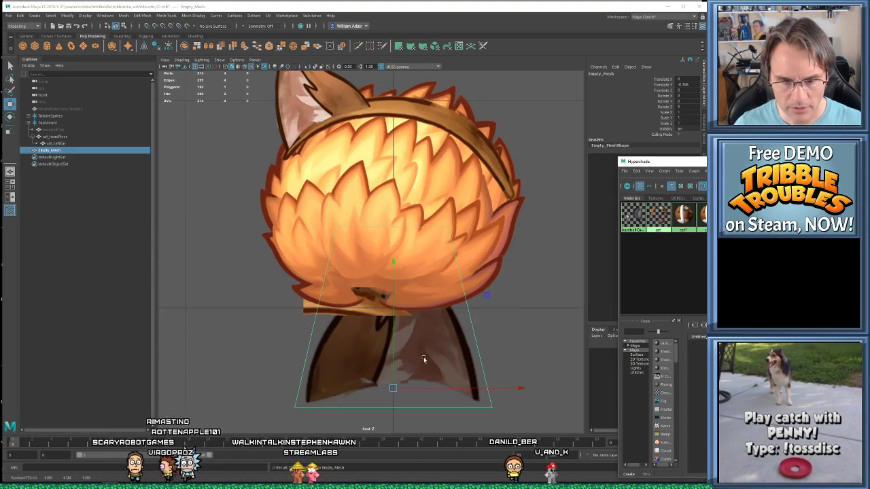
pyautogui.scroll(-12, 454, 347)
pyautogui.scroll(5, 422, 231)
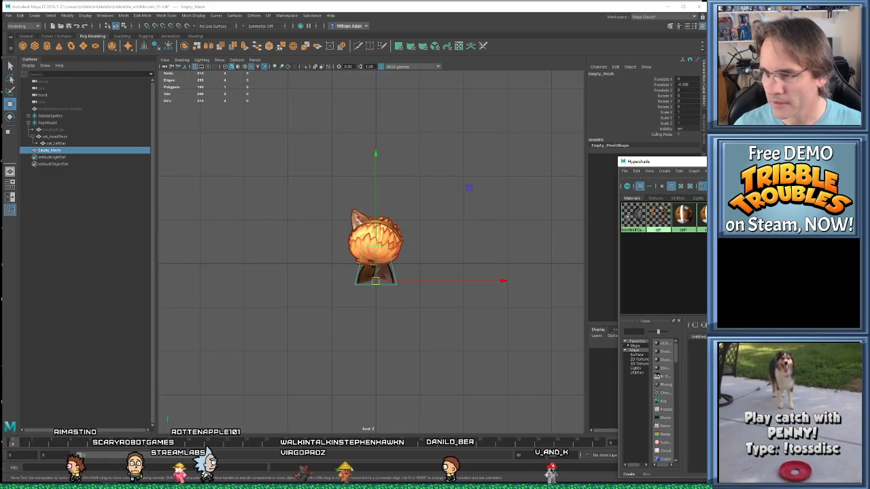
pyautogui.click(705, 162)
# Scale the right ear uniformly to 0.55 and set its Rotate Y to 180
pyautogui.scroll(5, 414, 206)
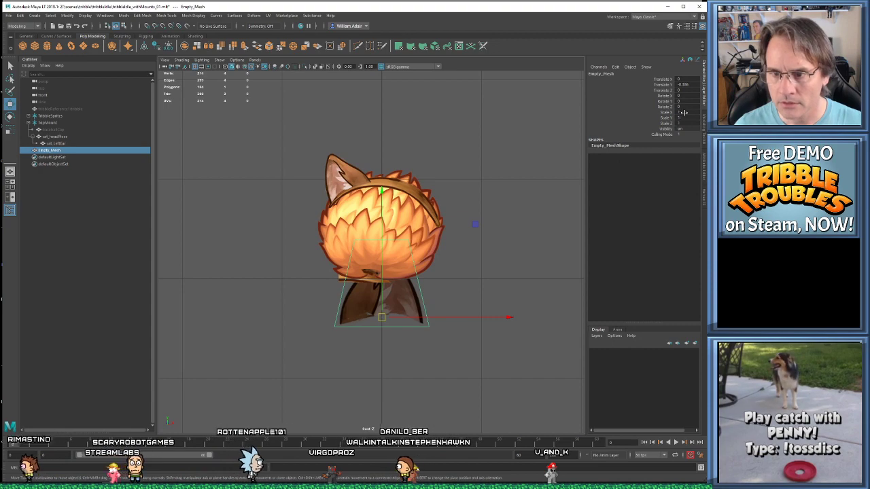
pyautogui.moveTo(683, 112); pyautogui.dragTo(685, 122)
pyautogui.write('0.55')
pyautogui.press('Return')
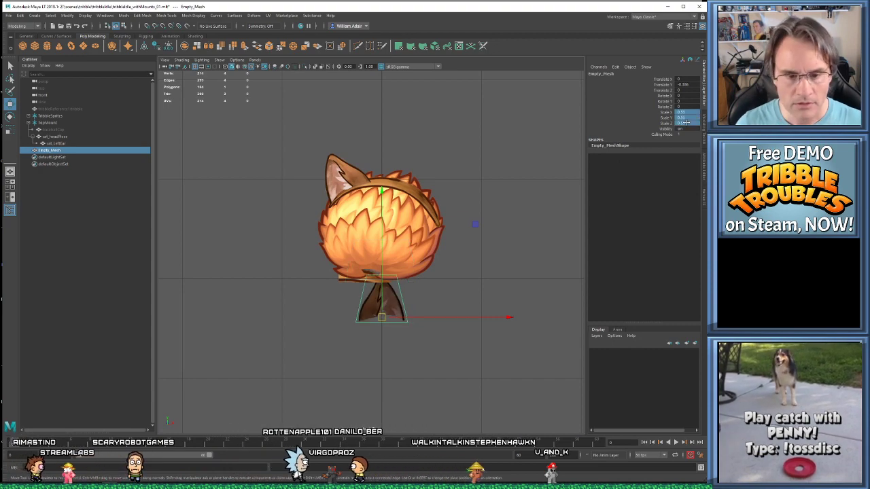
pyautogui.click(678, 101)
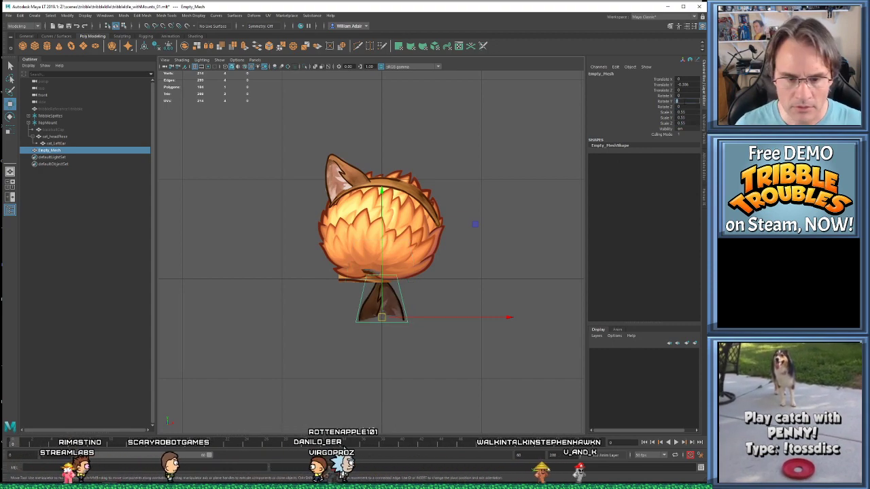
pyautogui.write('180')
pyautogui.press('Return')
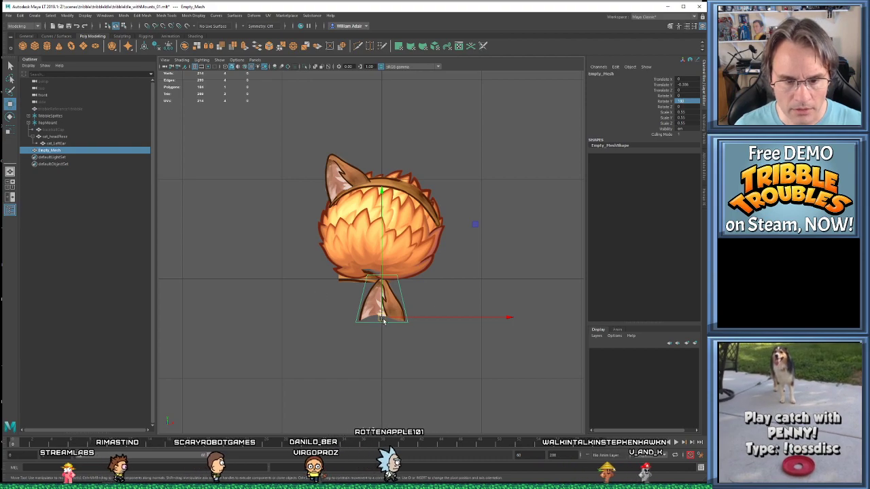
# Move the right ear up onto the headband opposite the left ear, at about X 0.38, Y 0.96
pyautogui.moveTo(408, 305); pyautogui.dragTo(446, 172, button='middle')
pyautogui.press('e')
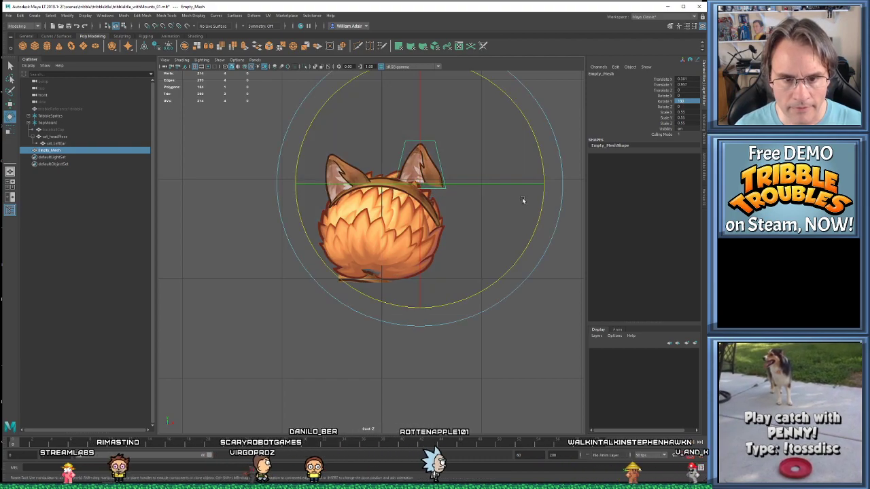
pyautogui.keyDown('alt'); pyautogui.moveTo(502, 202); pyautogui.dragTo(503, 216, button='middle'); pyautogui.keyUp('alt')
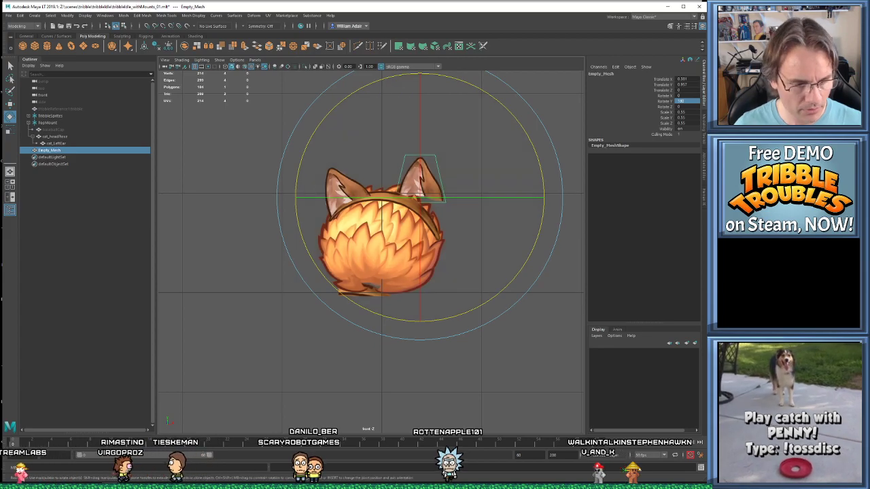
# Switch to LightWave Modeler and toggle the Back view to full size and back to the four-view layout
pyautogui.hotkey('alt', 'Tab')
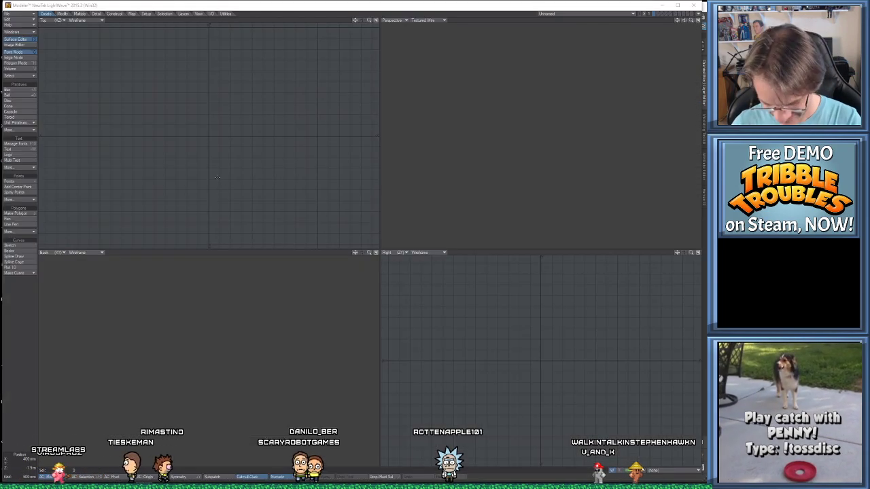
pyautogui.click(78, 253)
pyautogui.click(86, 257)
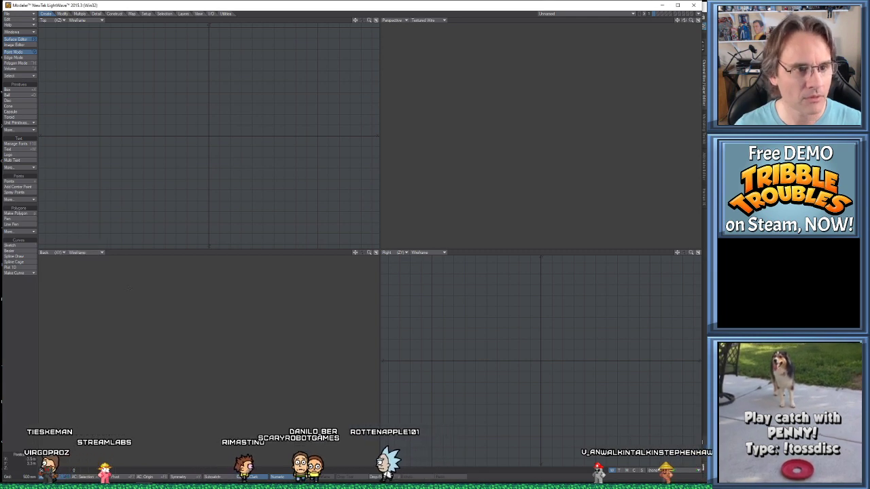
pyautogui.click(86, 254)
pyautogui.click(161, 295)
pyautogui.press('KP_0')
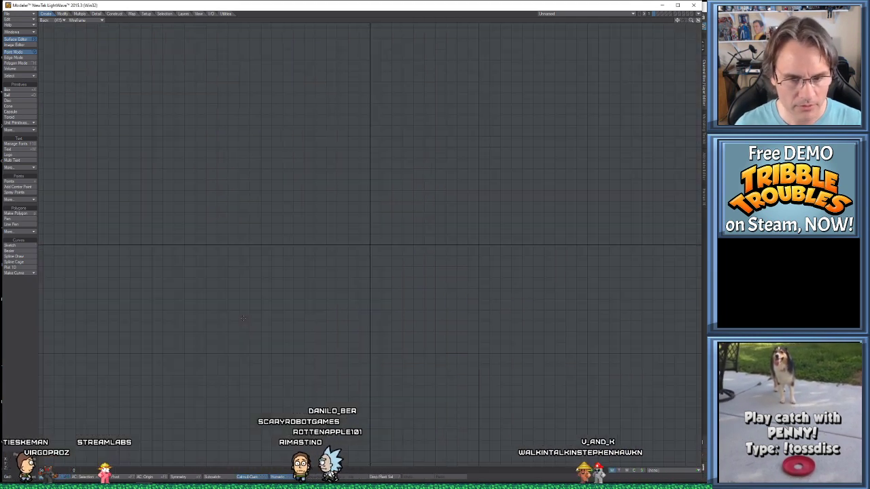
pyautogui.press('KP_0')
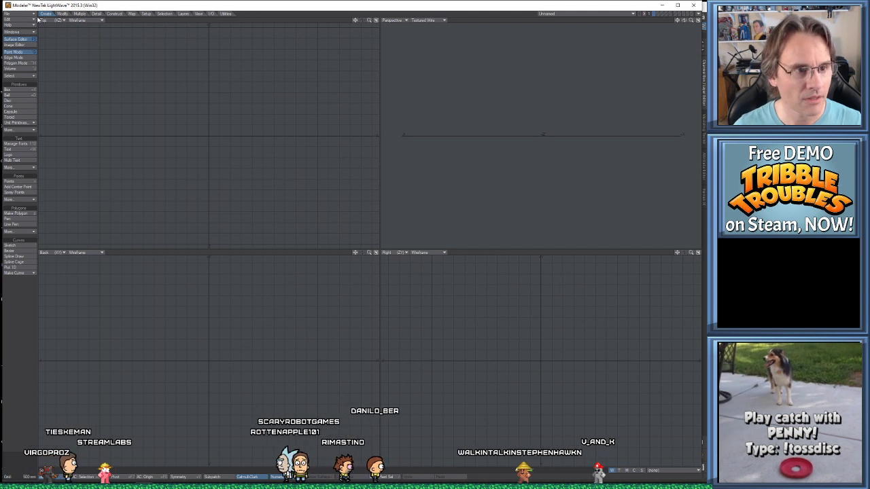
# Start loading an object and browse to the tribbleAccessories folder under projects, tr-game, objects
pyautogui.click(9, 14)
pyautogui.moveTo(27, 82)
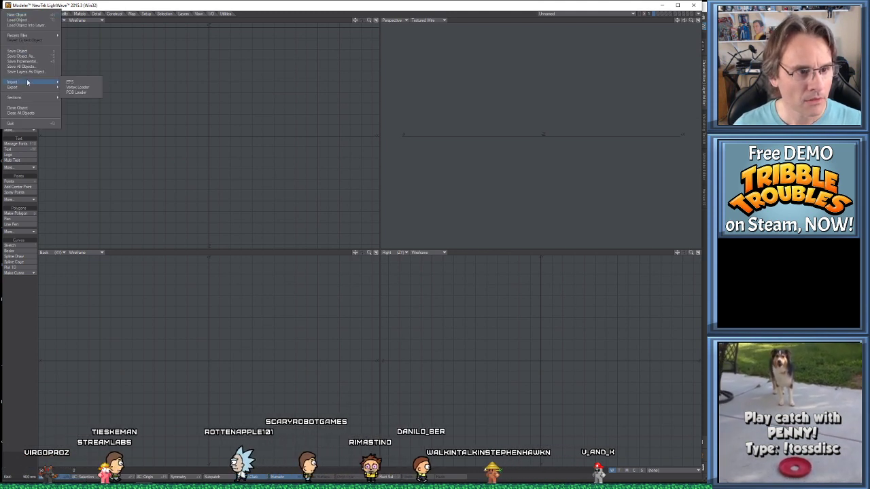
pyautogui.click(17, 20)
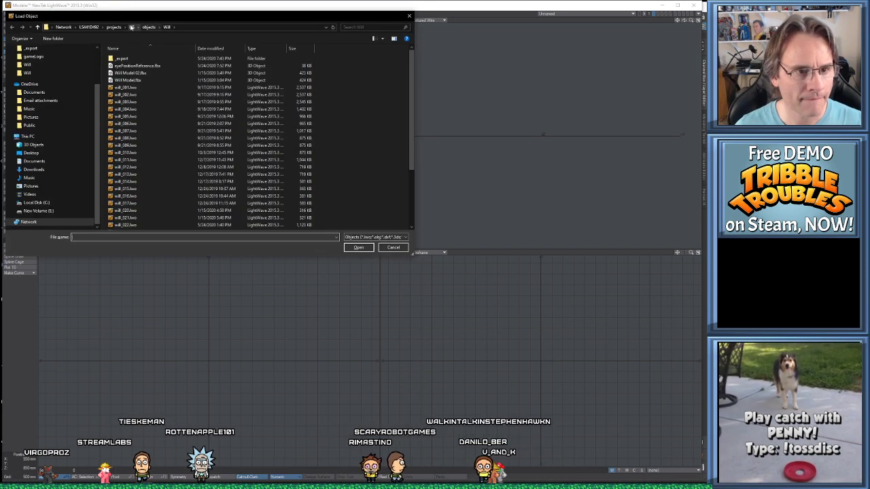
pyautogui.click(89, 27)
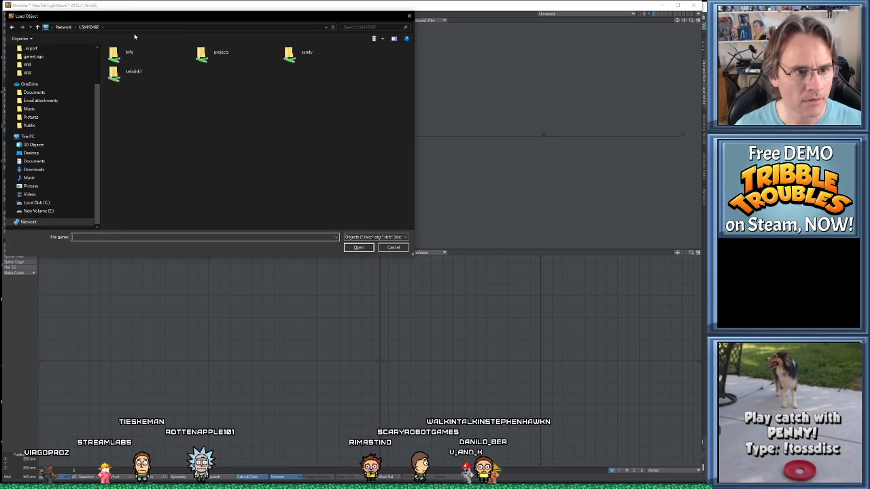
pyautogui.doubleClick(205, 55)
pyautogui.click(145, 138)
pyautogui.press('t')
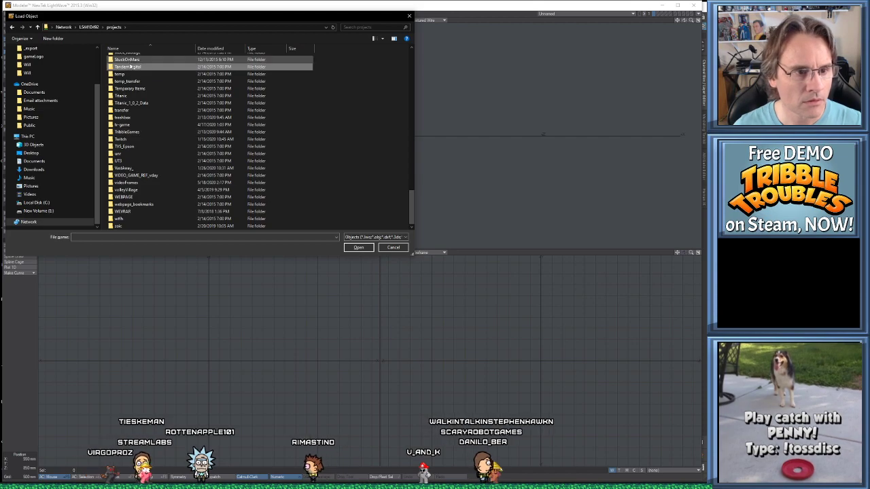
pyautogui.doubleClick(122, 124)
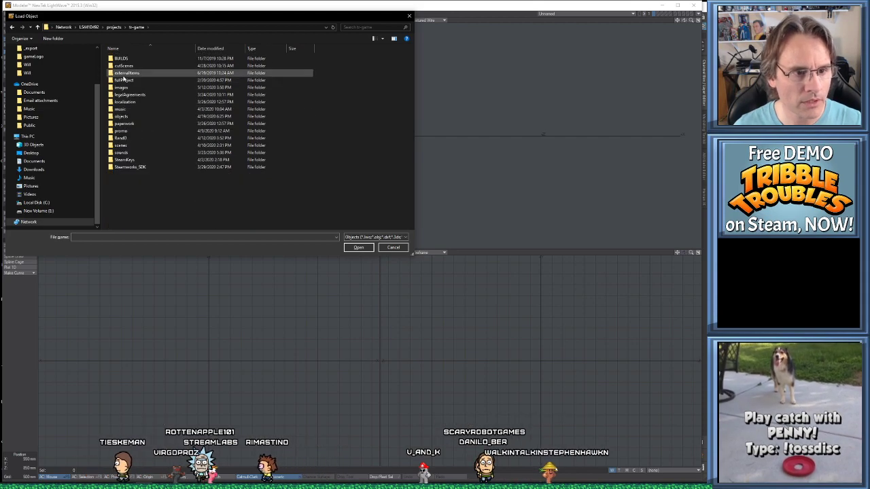
pyautogui.doubleClick(124, 117)
pyautogui.doubleClick(130, 138)
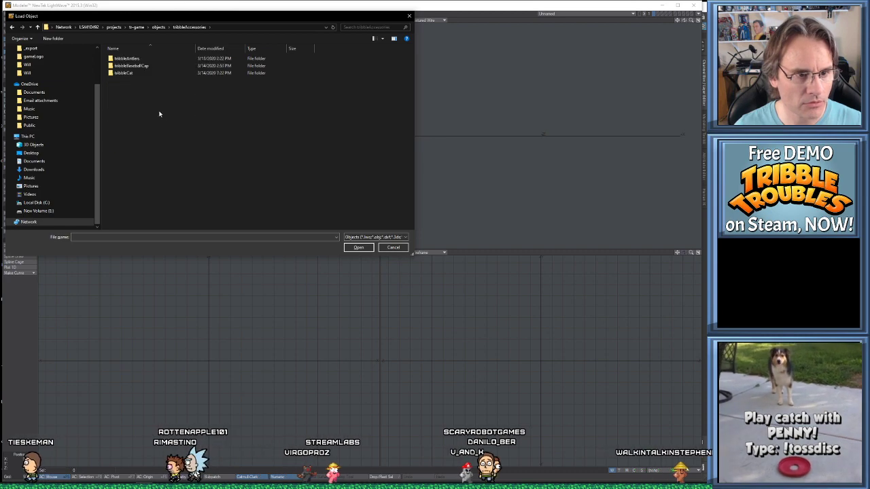
# Load catEarLeft.lwo and catEarRight.lwo from the tribbleCat folder and display catEarLeft for comparison
pyautogui.doubleClick(132, 73)
pyautogui.click(141, 74)
pyautogui.keyDown('ctrl'); pyautogui.click(136, 66); pyautogui.keyUp('ctrl')
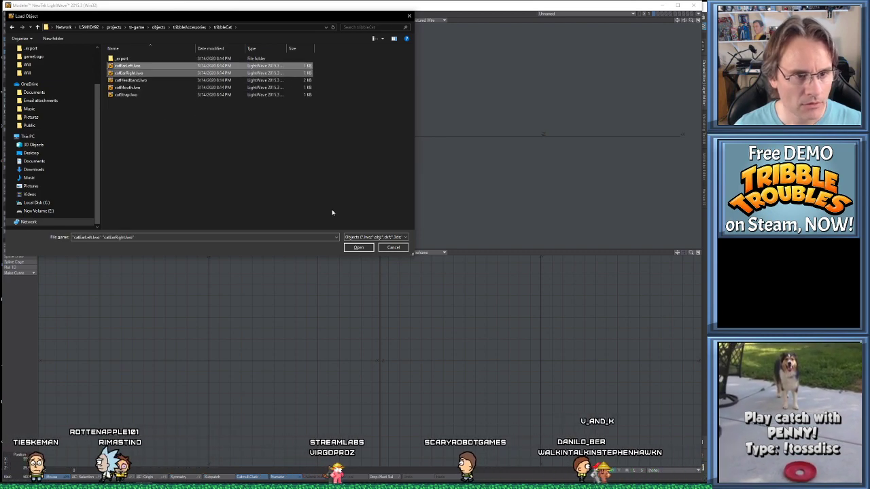
pyautogui.click(359, 248)
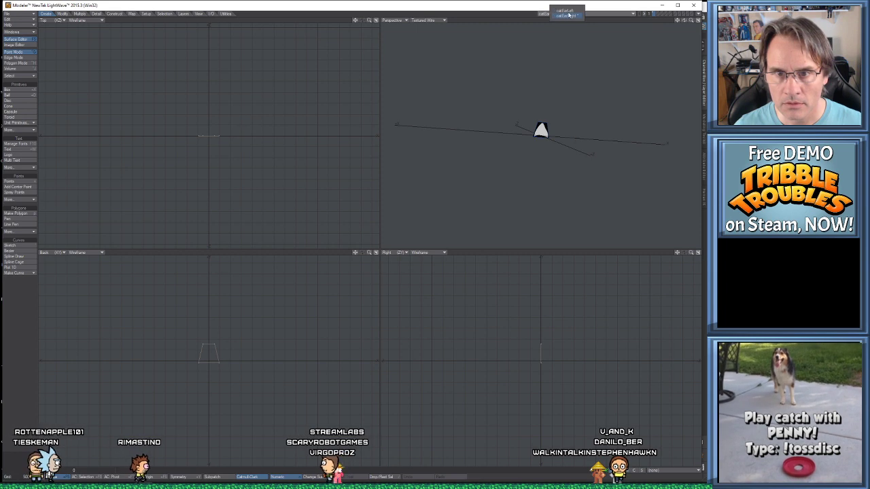
pyautogui.click(567, 11)
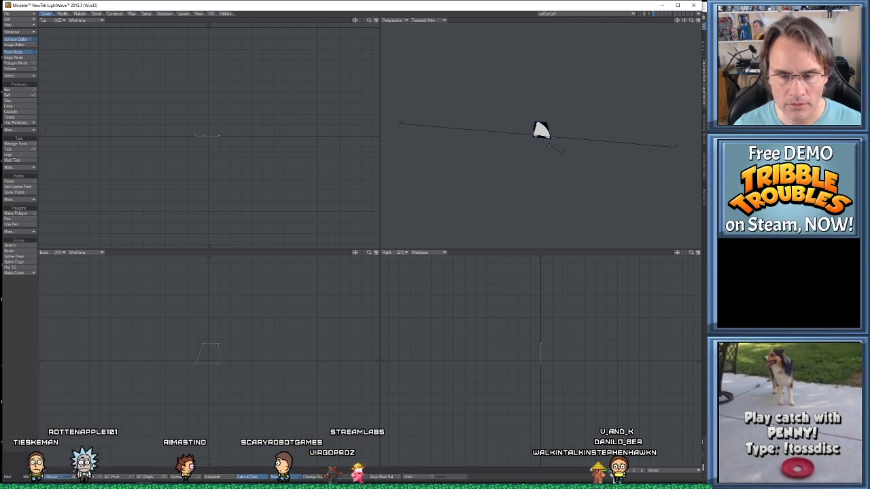
# Switch back to Maya LT and delete the right ear mesh on the headband
pyautogui.hotkey('alt', 'Tab')
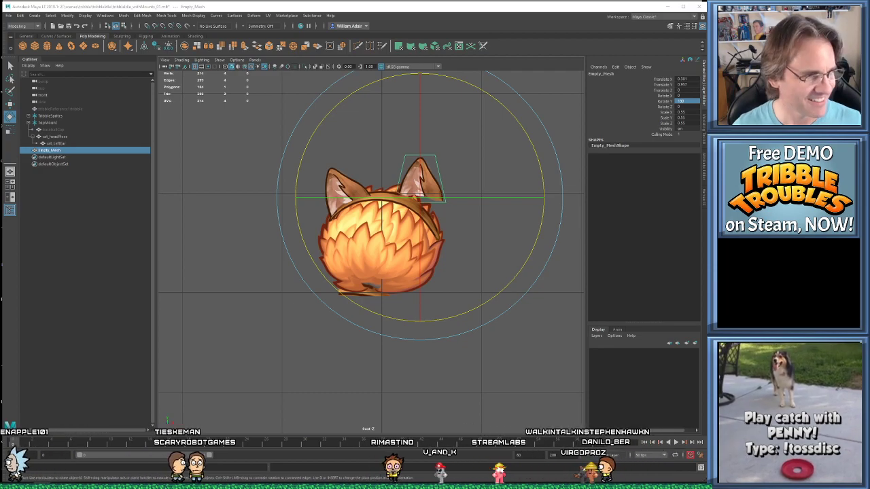
pyautogui.scroll(2, 390, 219)
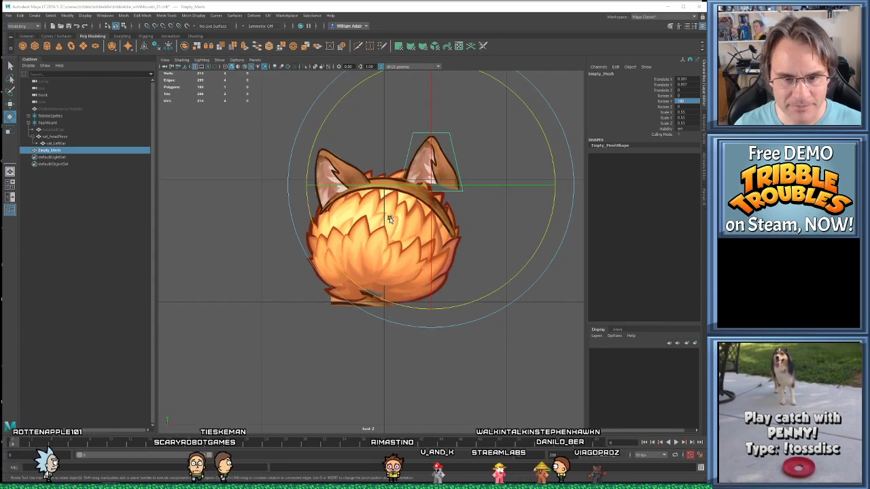
pyautogui.keyDown('alt'); pyautogui.moveTo(390, 219); pyautogui.dragTo(388, 246, button='middle'); pyautogui.keyUp('alt')
pyautogui.click(279, 166)
pyautogui.click(437, 188)
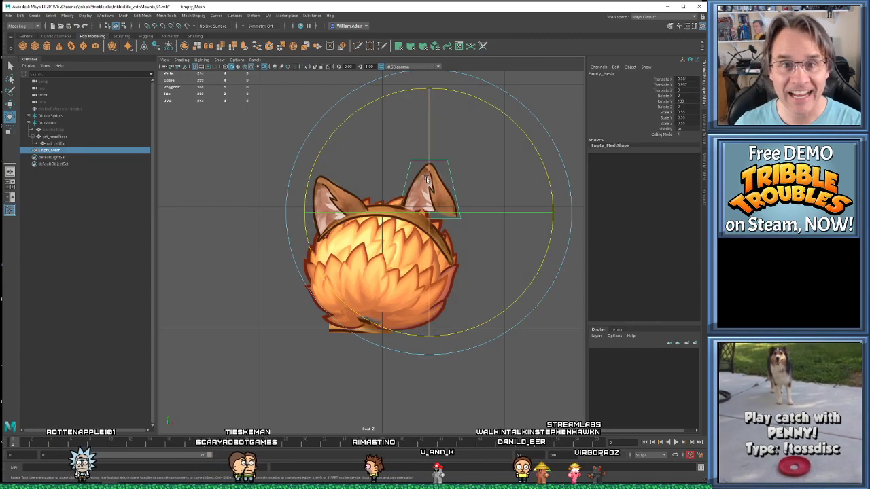
pyautogui.press('Delete')
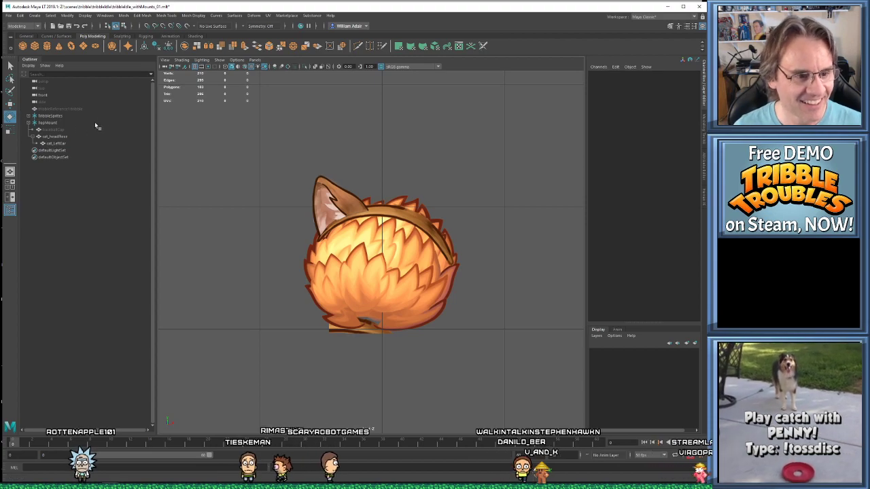
# Import catEarRight.fbx from the tribbleCat export folder into the scene again
pyautogui.click(9, 15)
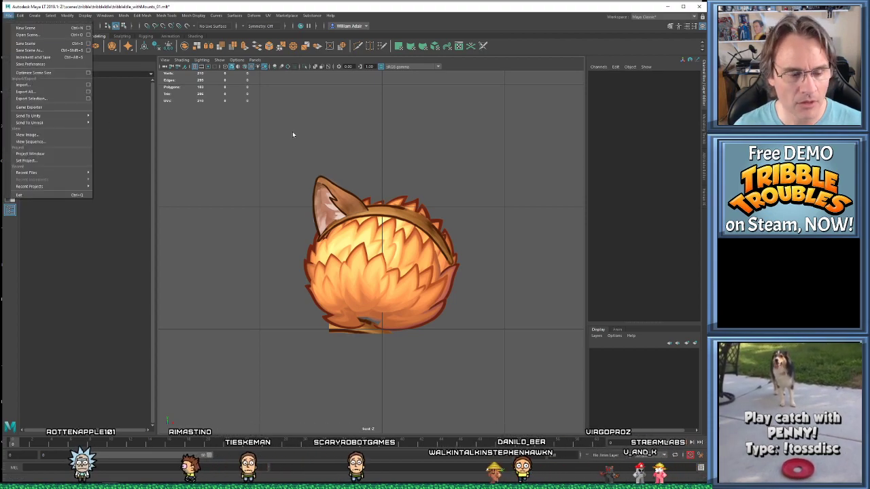
pyautogui.click(80, 200)
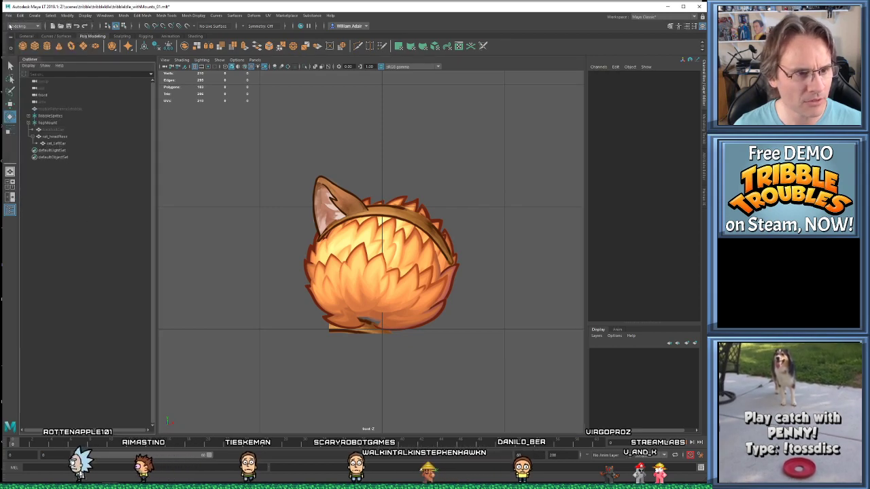
pyautogui.click(8, 15)
pyautogui.click(39, 89)
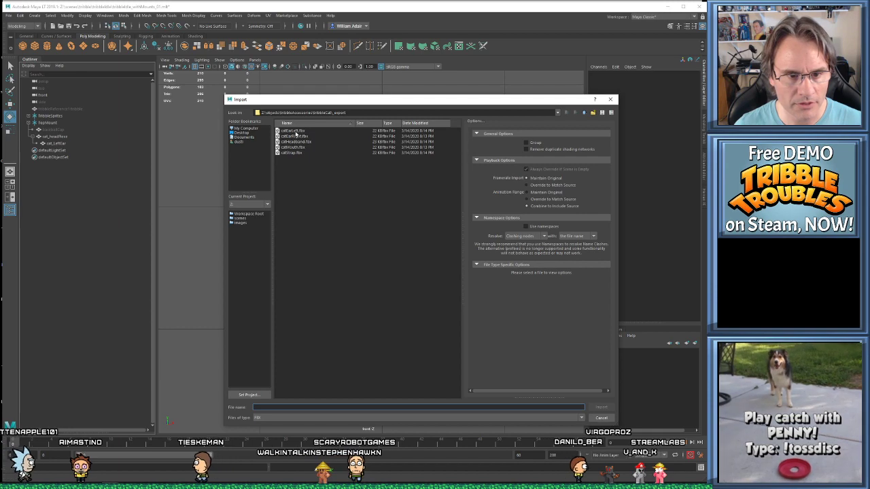
pyautogui.doubleClick(296, 136)
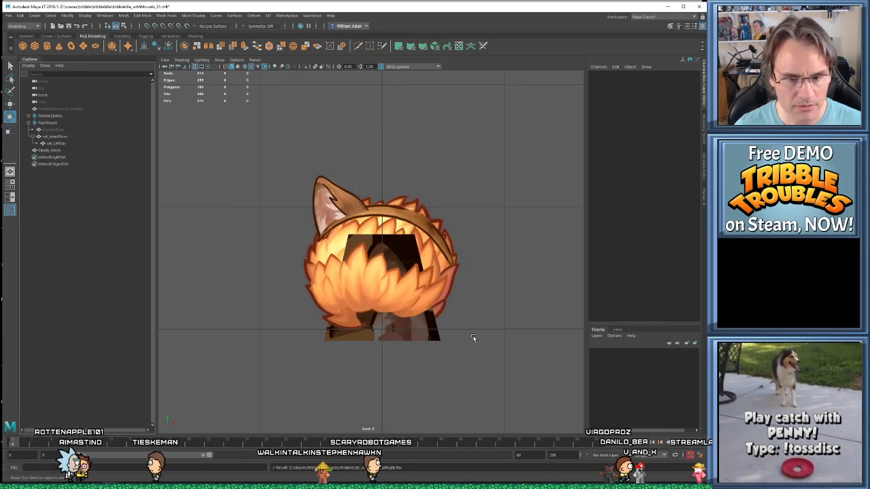
# Select the newly imported ear mesh and lower it beneath the tribble to about Y -0.48
pyautogui.click(431, 335)
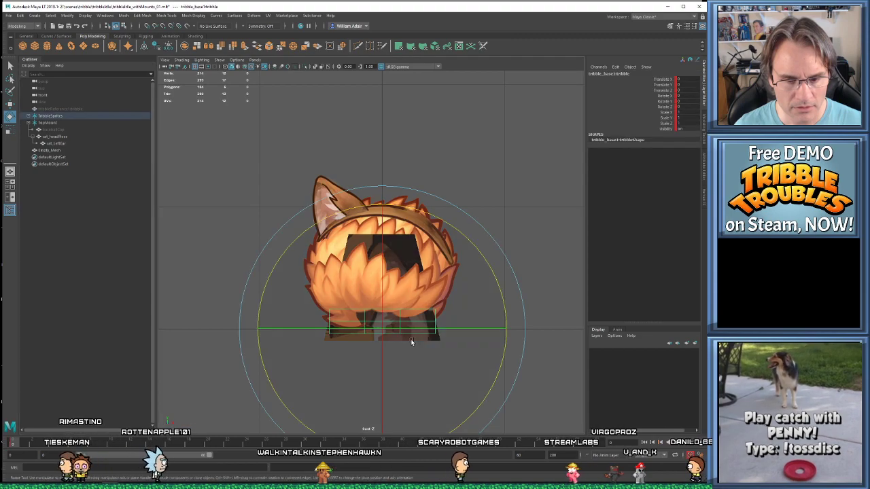
pyautogui.press('w')
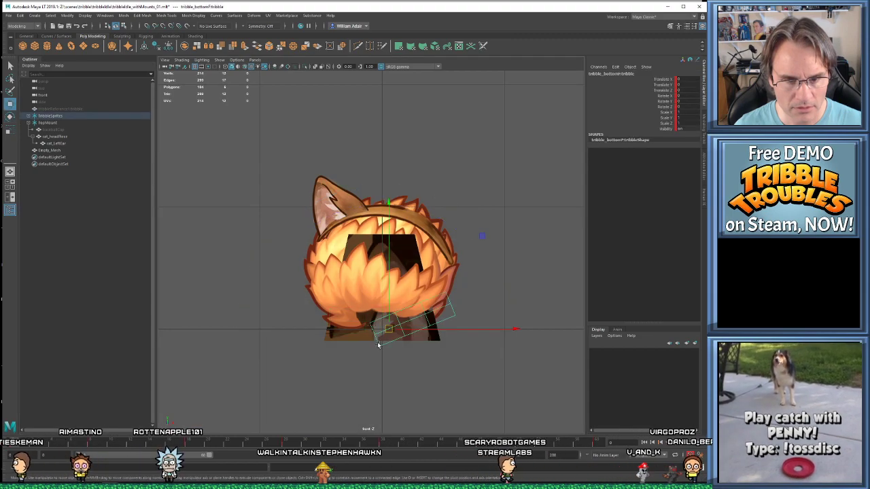
pyautogui.click(379, 333)
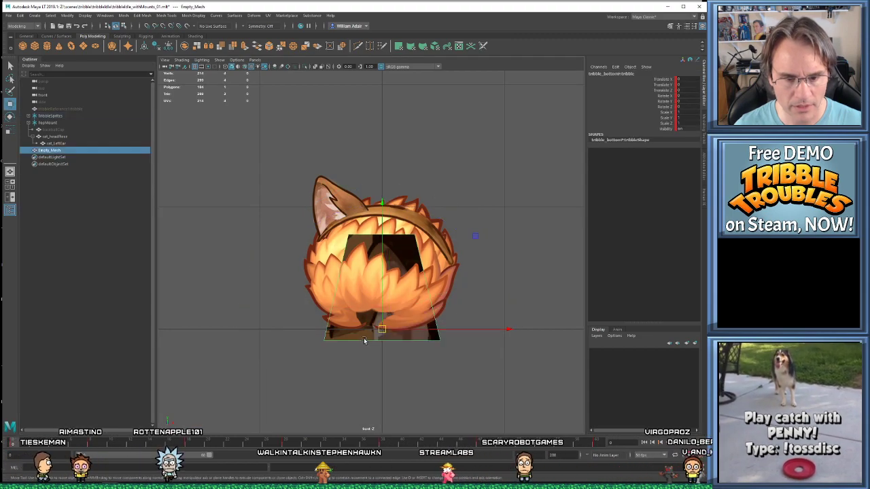
pyautogui.moveTo(379, 333); pyautogui.dragTo(384, 394)
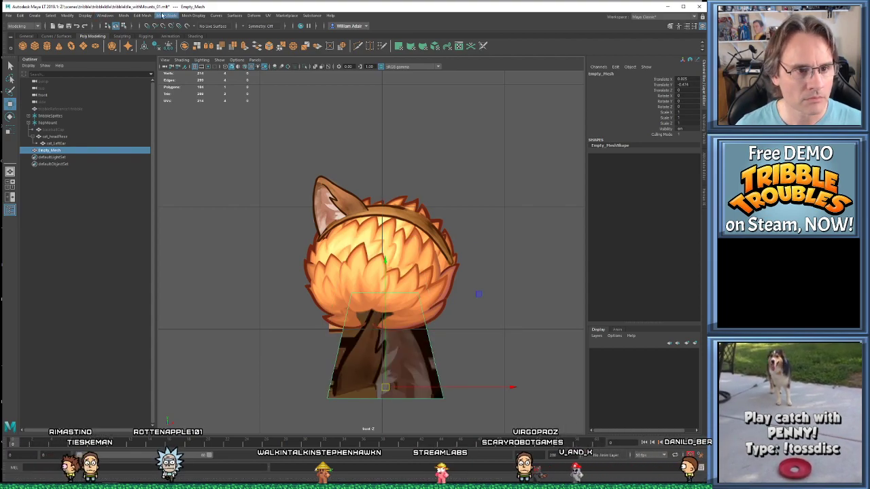
# Assign the cat material to the lowered ear from Hypershade and delete the duplicate cat materials, including cat1
pyautogui.click(104, 15)
pyautogui.moveTo(136, 53)
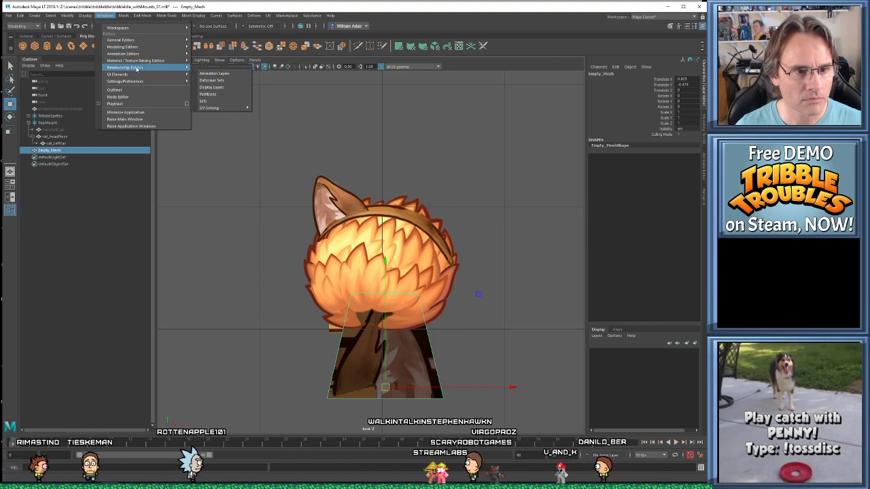
pyautogui.click(211, 80)
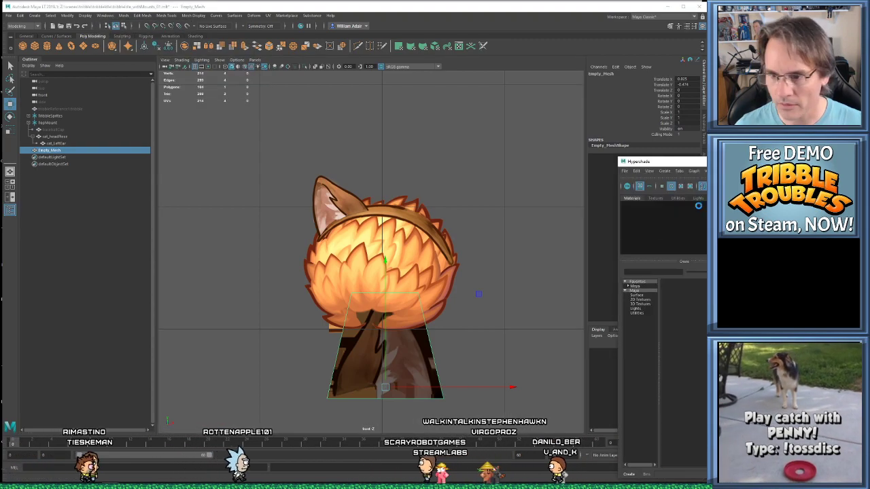
pyautogui.moveTo(657, 216); pyautogui.dragTo(383, 367, button='middle')
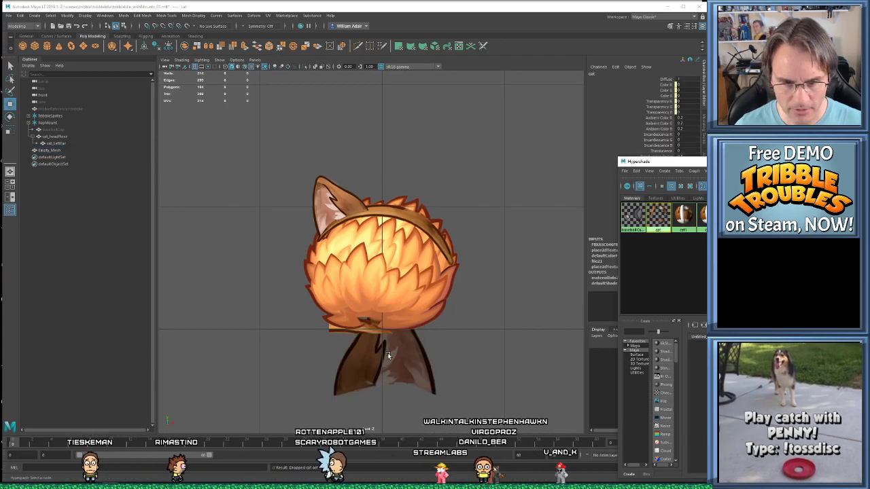
pyautogui.click(693, 217)
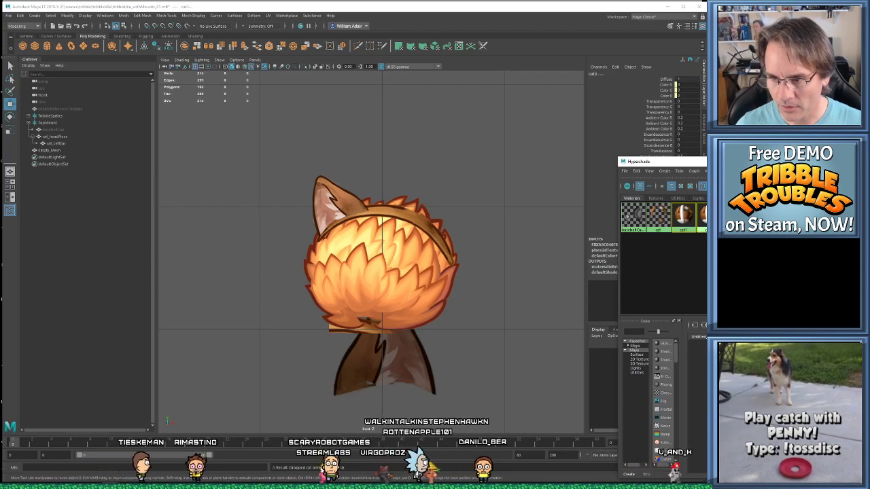
pyautogui.press('Delete')
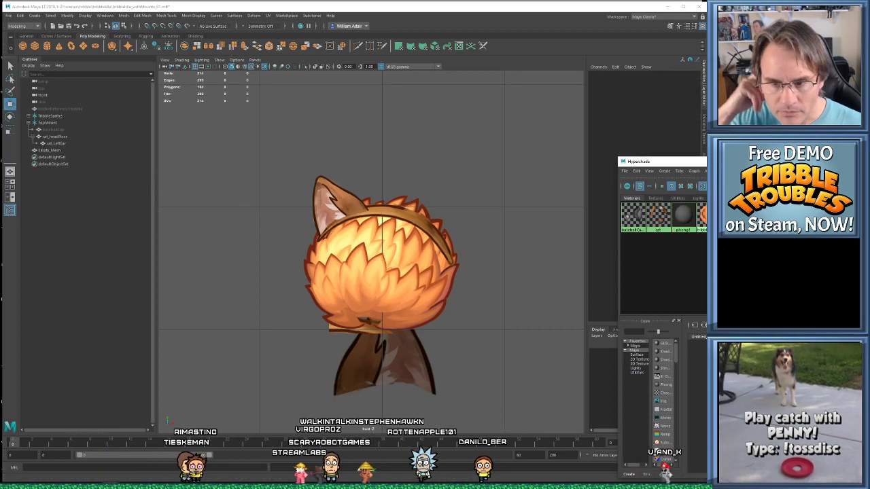
# Set the imported ear's Rotate Y to 180 and move it beside the mounted left ear, to about X -1.13, Y 0.88
pyautogui.click(396, 367)
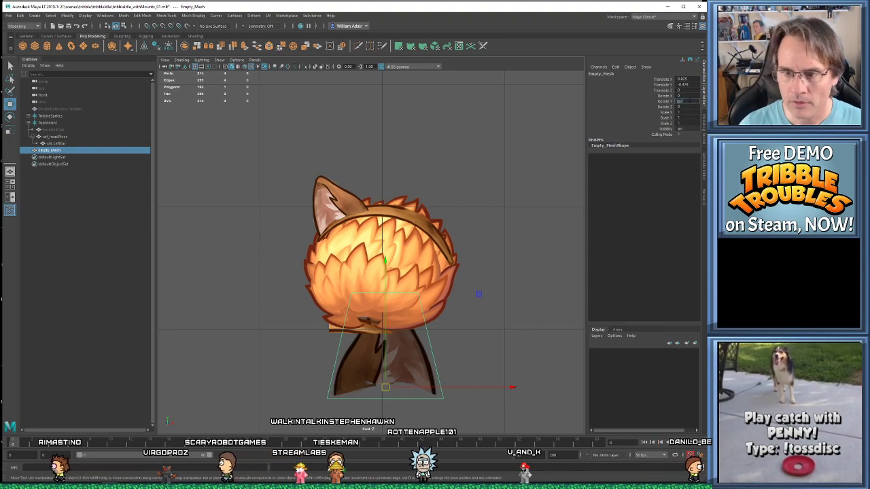
pyautogui.press('Return')
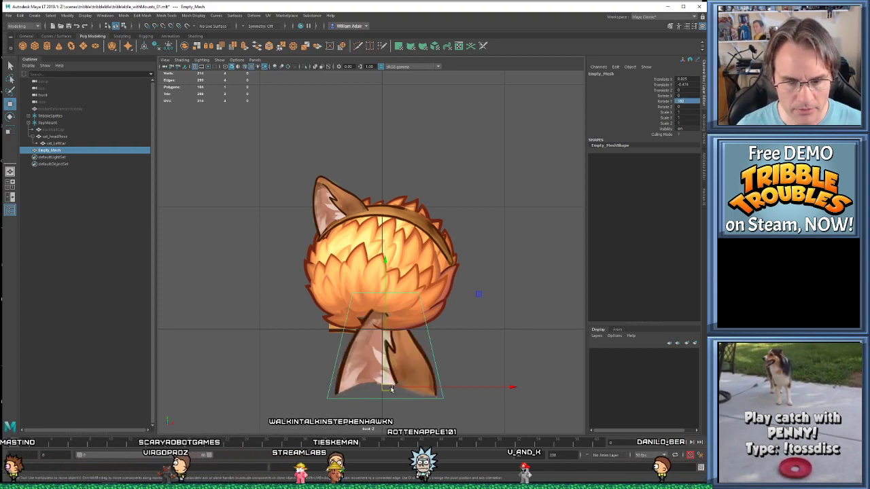
pyautogui.moveTo(397, 394); pyautogui.dragTo(247, 217)
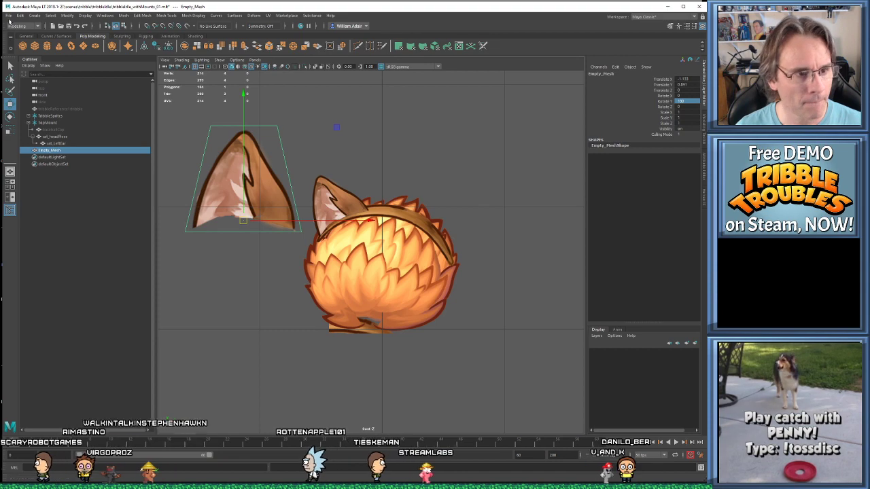
# Import catEarLeft.fbx from the tribbleCat export folder into the scene
pyautogui.click(9, 16)
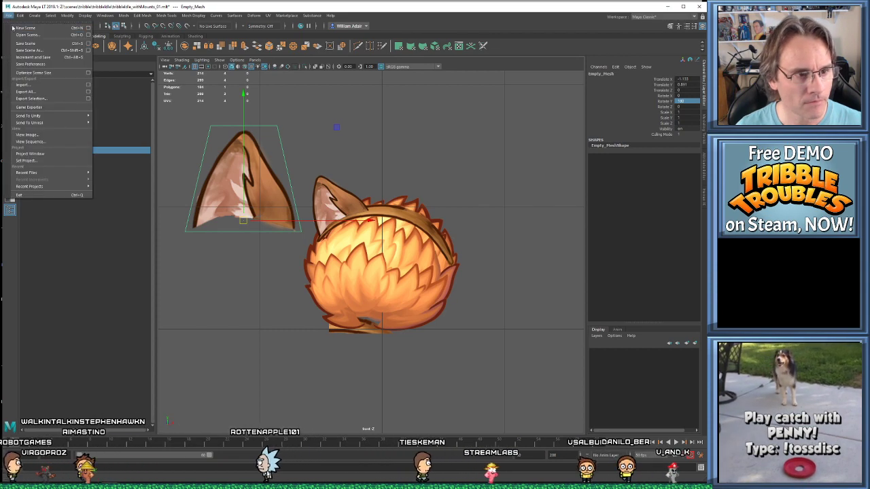
pyautogui.click(22, 84)
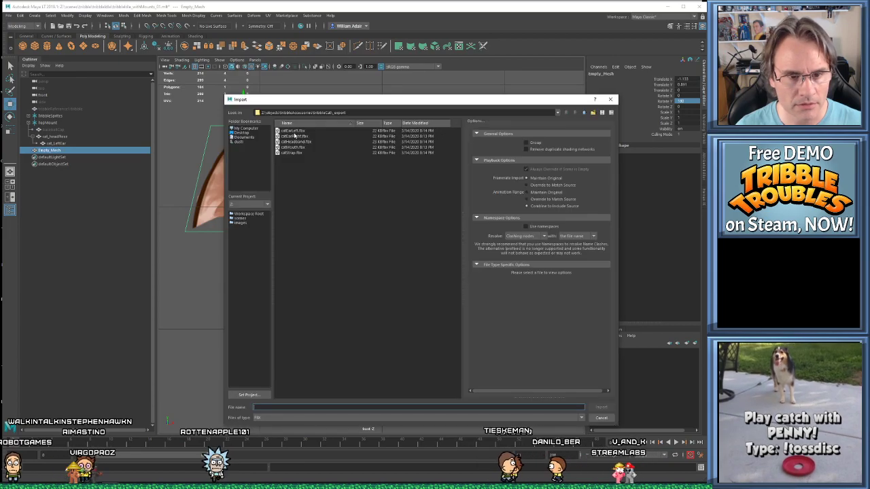
pyautogui.doubleClick(294, 131)
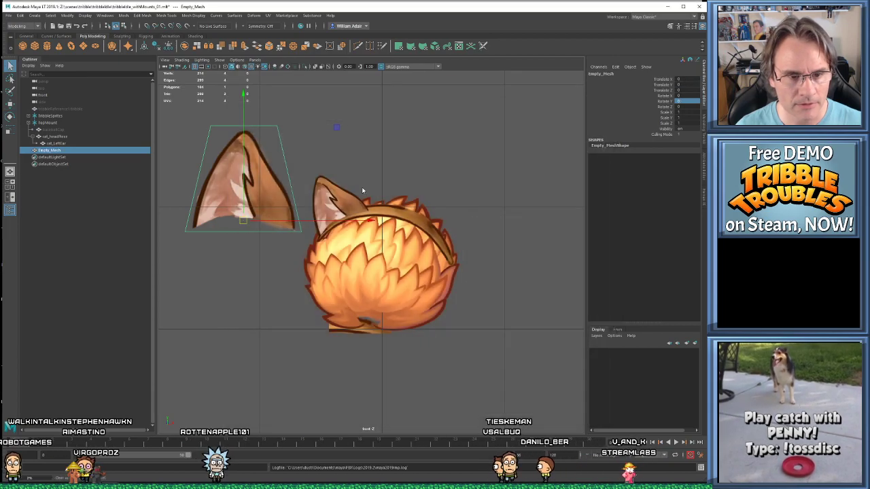
# Select the unparented ear mesh beneath the tribble, move it aside and delete it
pyautogui.click(427, 334)
pyautogui.click(373, 340)
pyautogui.moveTo(380, 332); pyautogui.dragTo(511, 305)
pyautogui.press('Delete')
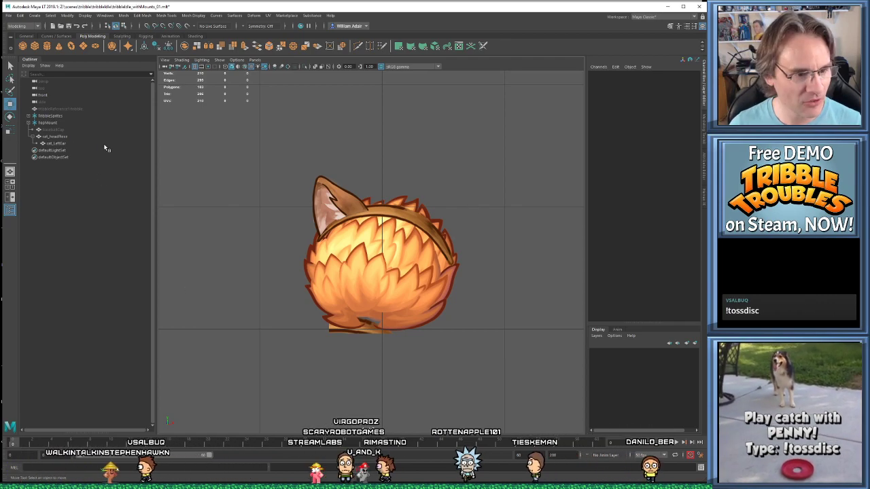
# Select the piece at the base of the tribble and try to move it down below the body
pyautogui.click(57, 143)
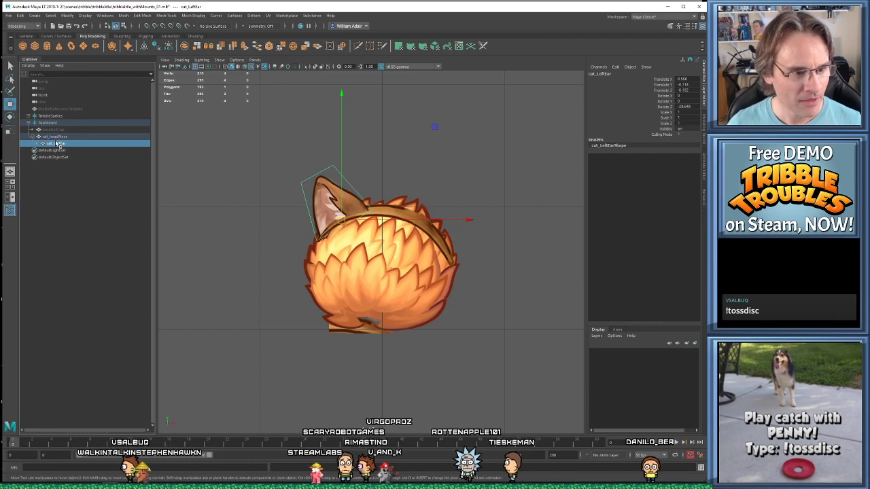
pyautogui.click(363, 333)
pyautogui.click(371, 337)
pyautogui.click(371, 335)
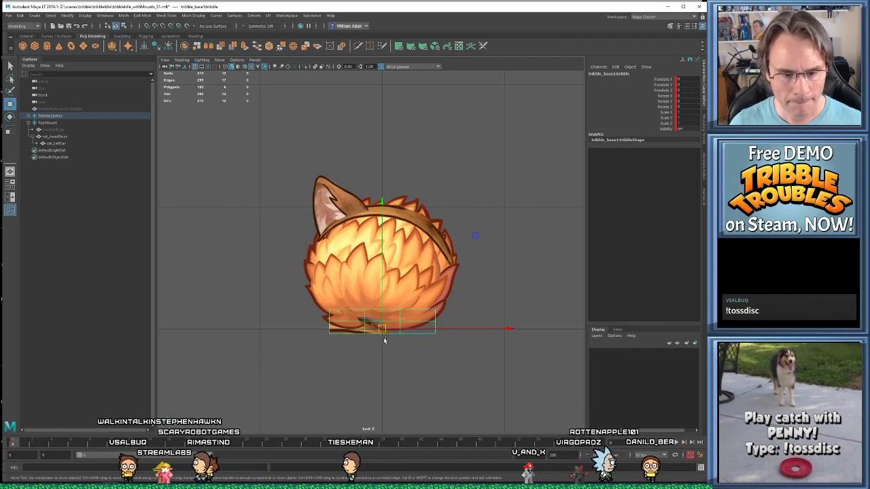
pyautogui.moveTo(383, 328); pyautogui.dragTo(386, 398)
# Undo the tribble base move, the ear mesh deletion and the catEarLeft.fbx import
pyautogui.hotkey('ctrl', 'z')
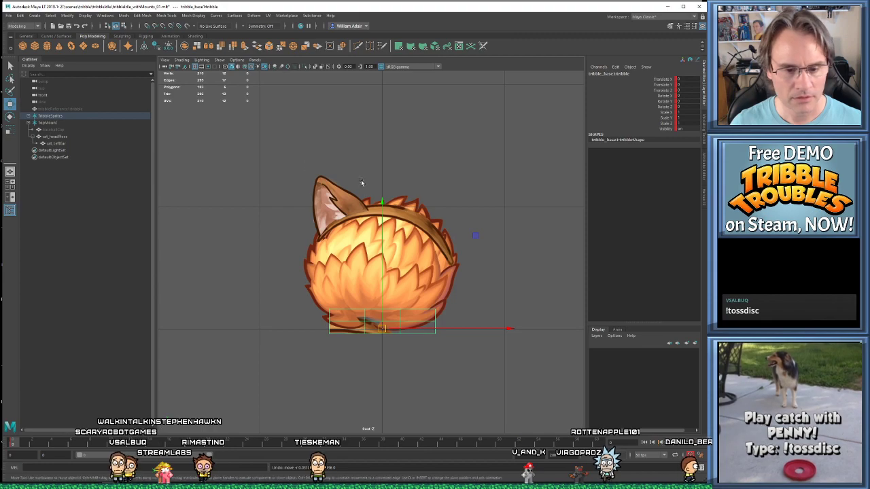
pyautogui.hotkey('ctrl', 'z')
pyautogui.hotkey('ctrl', 'z')
pyautogui.hotkey('ctrl', 'z')
pyautogui.hotkey('ctrl', 'z')
pyautogui.hotkey('ctrl', 'z')
pyautogui.hotkey('ctrl', 'z')
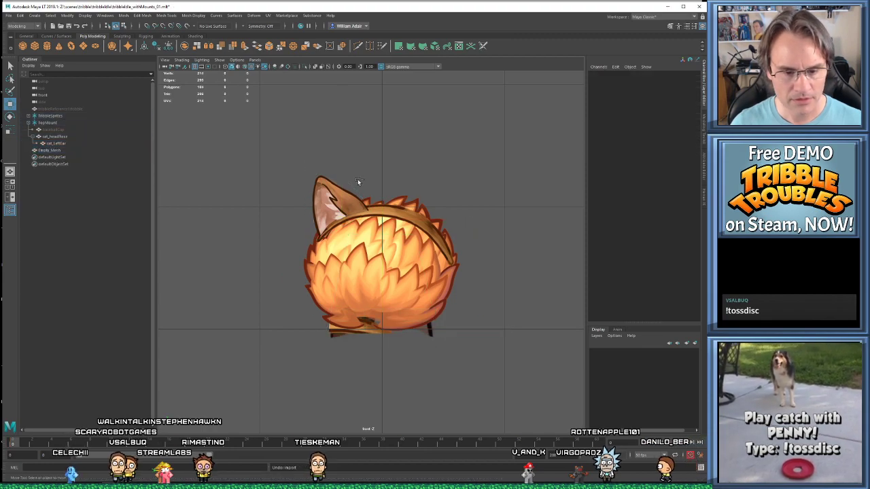
pyautogui.hotkey('ctrl', 'z')
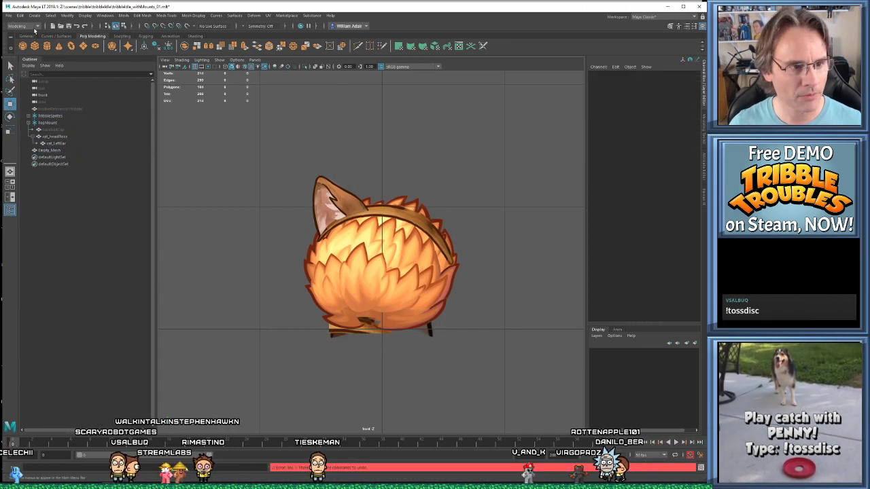
# Reload the recent tribbleIdle_withMounts_01 scene, discarding the current changes
pyautogui.click(9, 15)
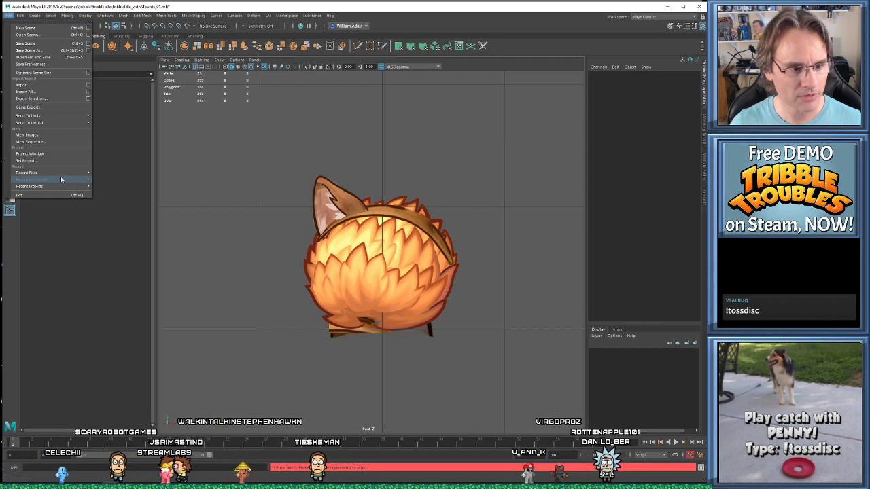
pyautogui.moveTo(61, 172)
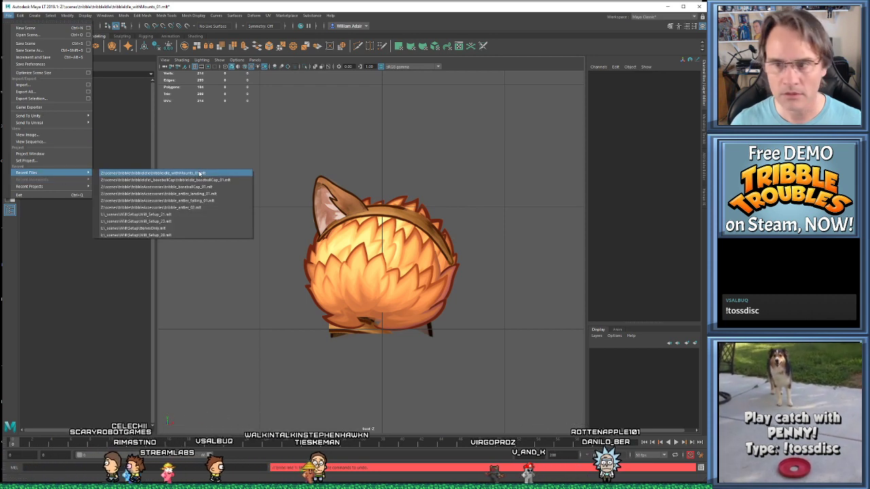
pyautogui.click(199, 174)
pyautogui.click(593, 247)
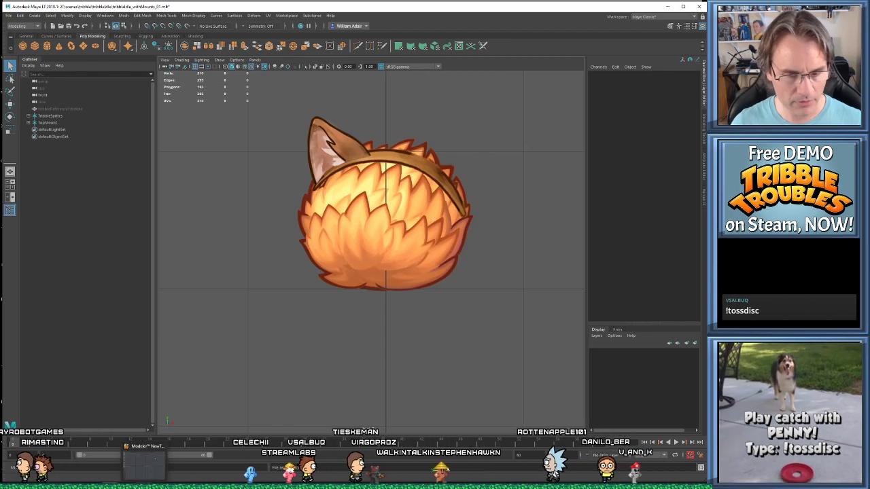
# Switch to LightWave Modeler and export catEarLeft as a binary FBX into the tribbleCat _export folder, overwriting catEarLeft.fbx
pyautogui.click(145, 462)
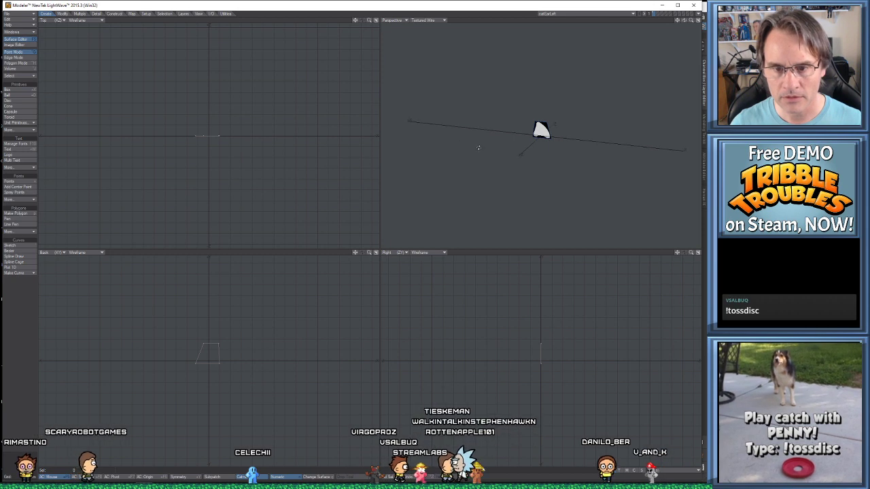
pyautogui.hotkey('ctrl', 'e')
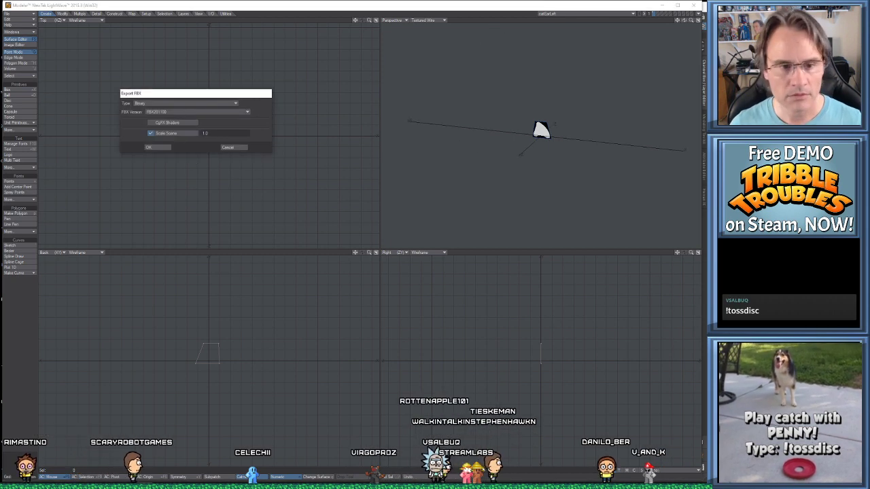
pyautogui.click(170, 149)
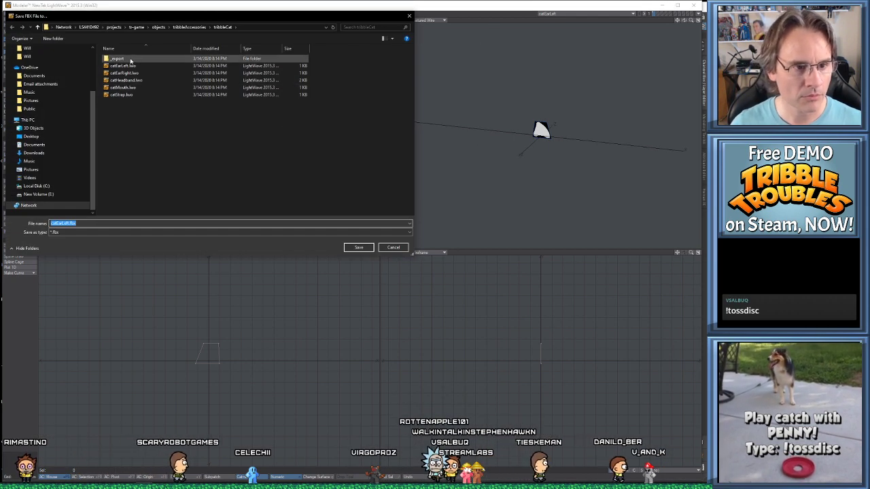
pyautogui.doubleClick(126, 59)
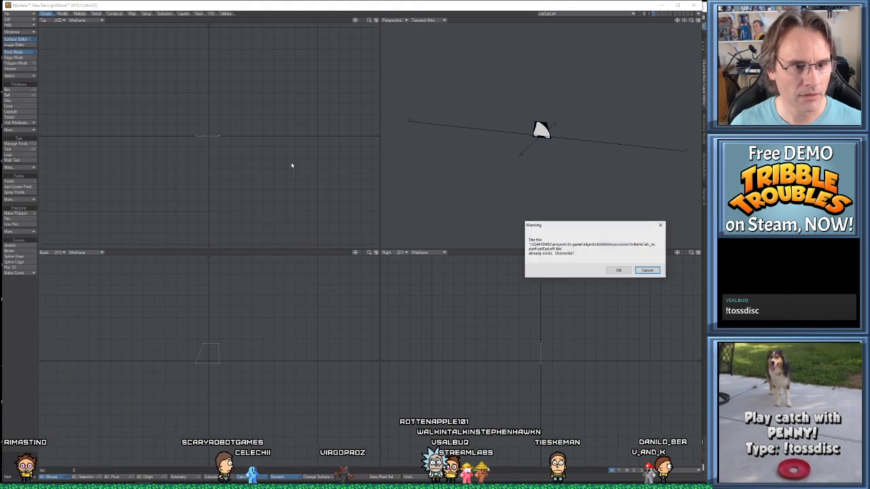
pyautogui.click(618, 270)
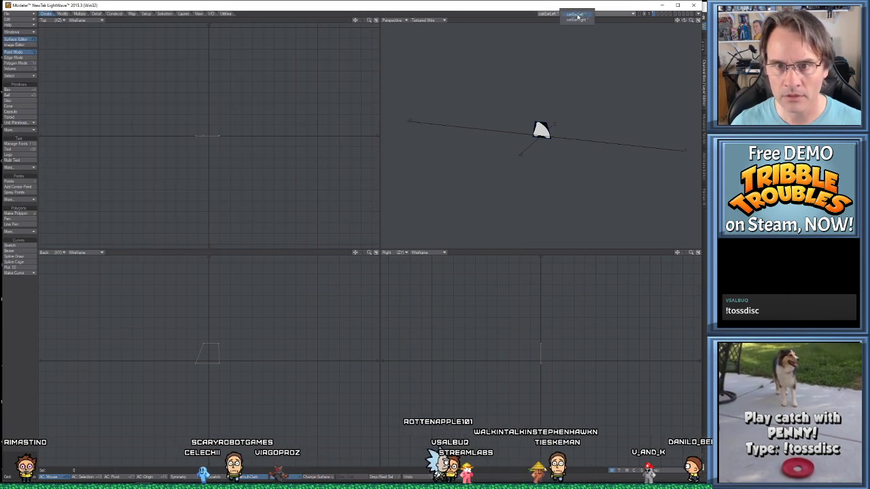
# Make catEarRight the current object and export it as a binary FBX to the _export folder, overwriting catEarRight.fbx
pyautogui.click(577, 19)
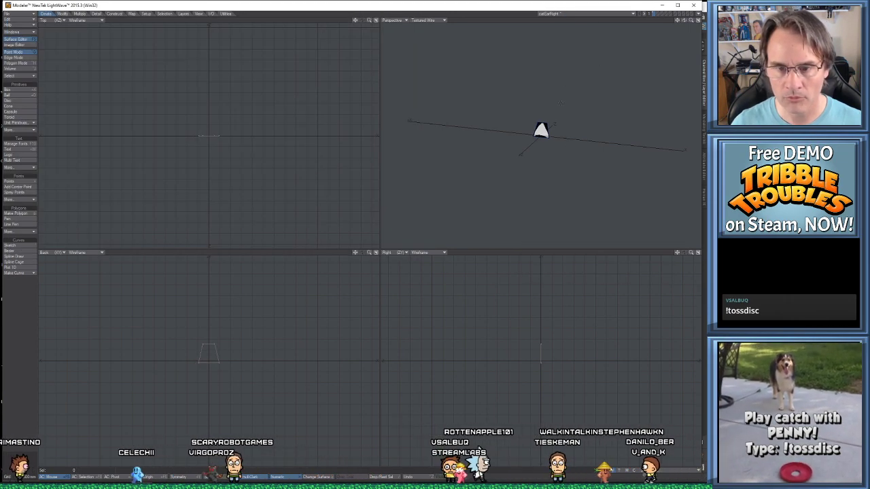
pyautogui.hotkey('ctrl', 'e')
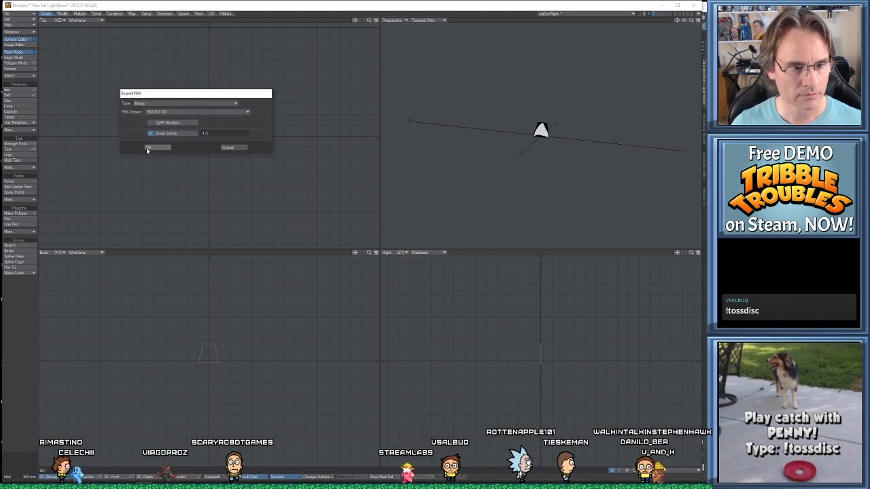
pyautogui.click(148, 149)
pyautogui.doubleClick(126, 67)
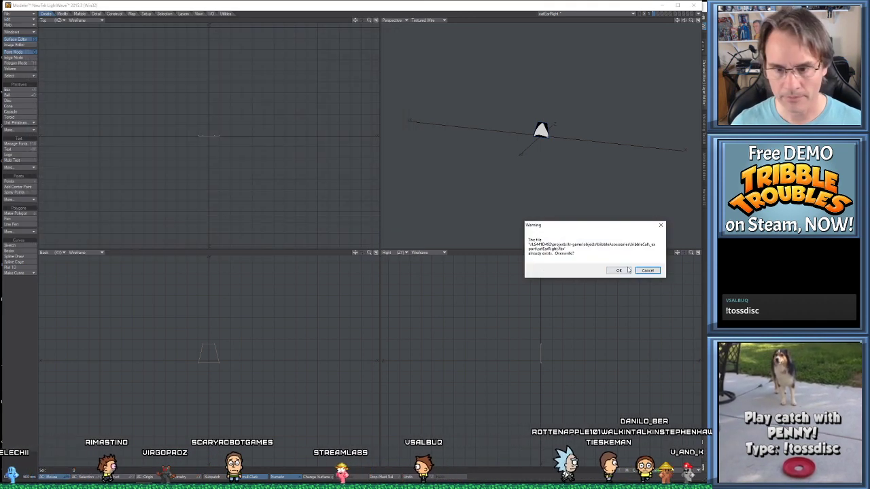
pyautogui.click(618, 270)
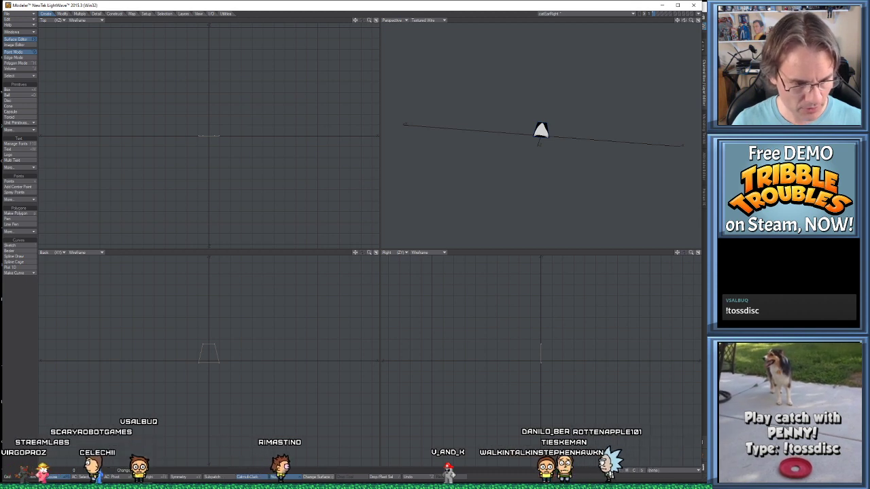
# Switch back to Maya LT, expand the topMount hierarchy and import the re-exported catEarRight.fbx from the tribbleCat export folder
pyautogui.click(144, 464)
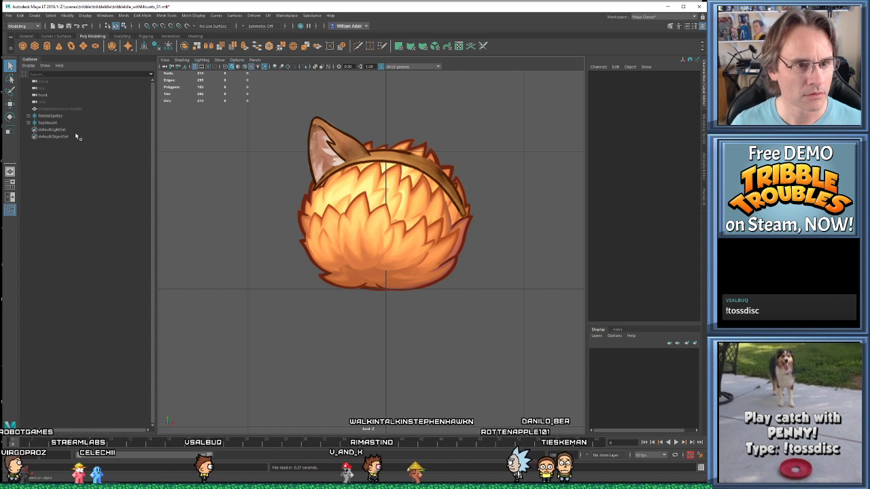
pyautogui.click(28, 123)
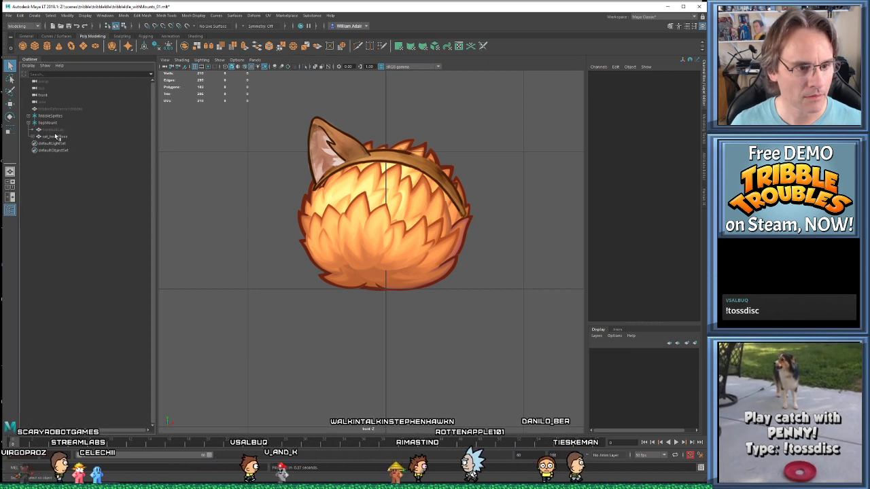
pyautogui.click(56, 130)
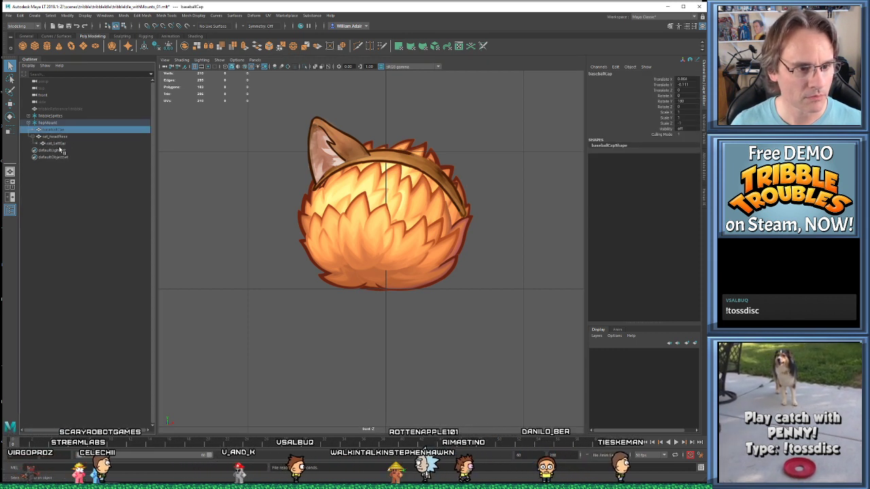
pyautogui.click(9, 15)
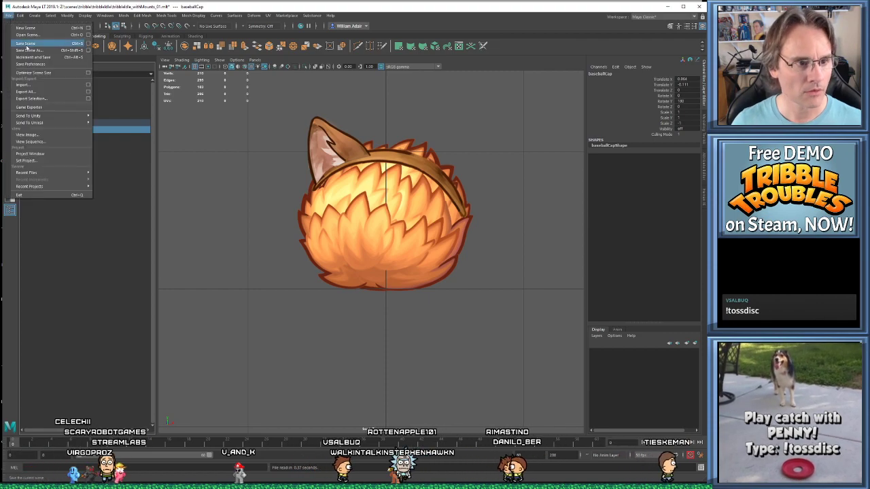
pyautogui.click(35, 86)
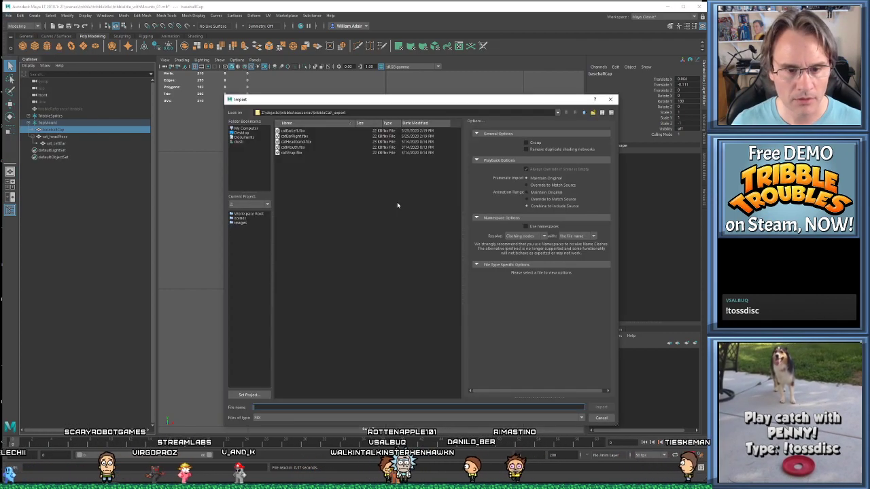
pyautogui.doubleClick(303, 137)
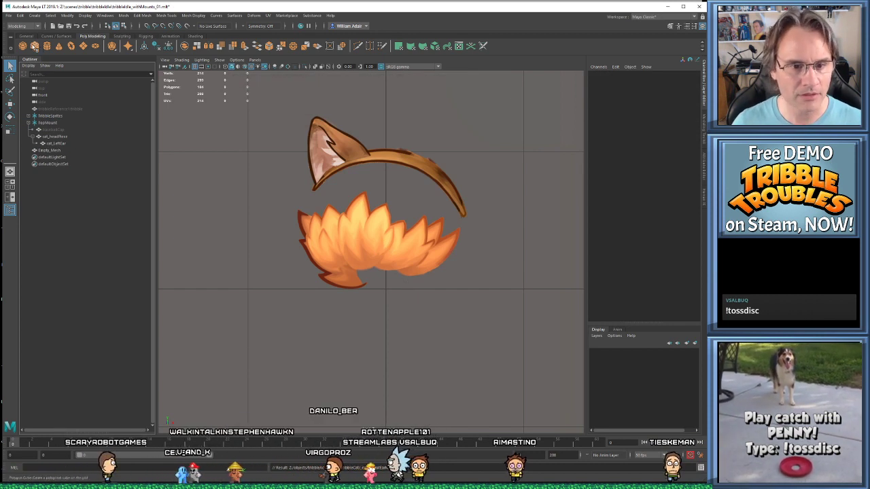
# Select the oversized imported ear mesh and set its Scale X, Y and Z to 0.055
pyautogui.click(9, 16)
pyautogui.click(447, 285)
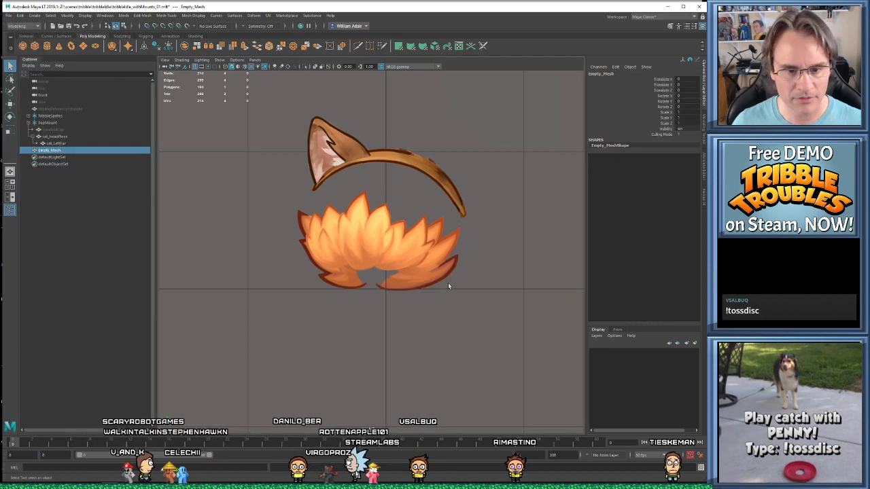
pyautogui.scroll(-10, 435, 282)
pyautogui.scroll(-8, 390, 305)
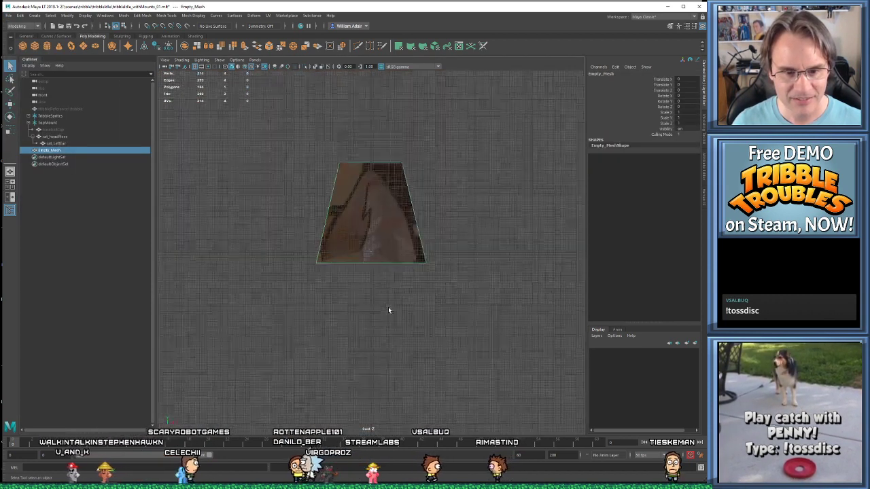
pyautogui.scroll(6, 390, 298)
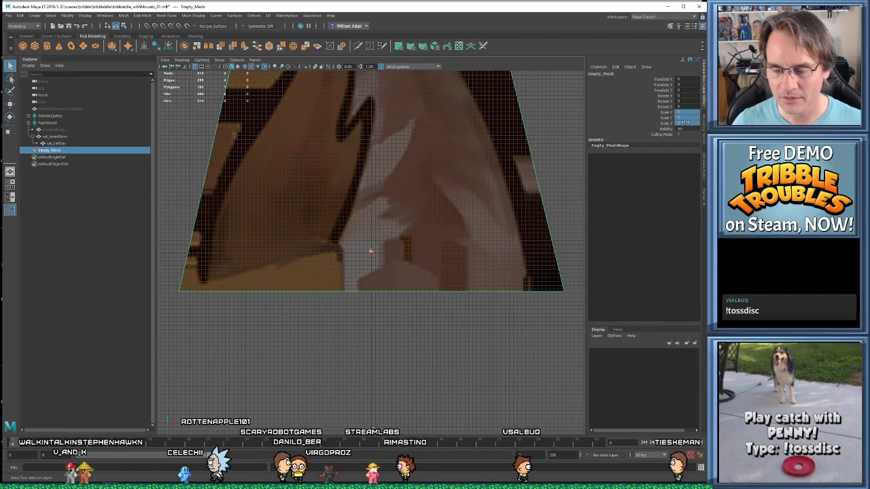
pyautogui.moveTo(685, 123); pyautogui.dragTo(686, 123)
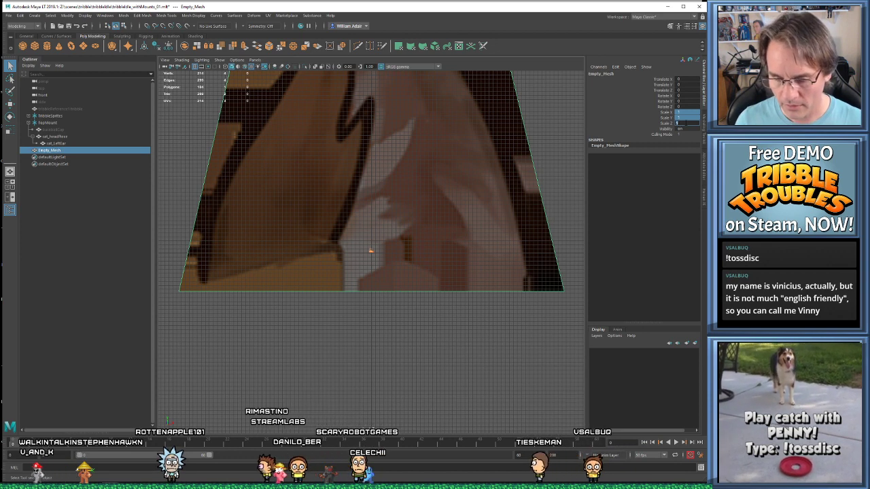
pyautogui.press('Return')
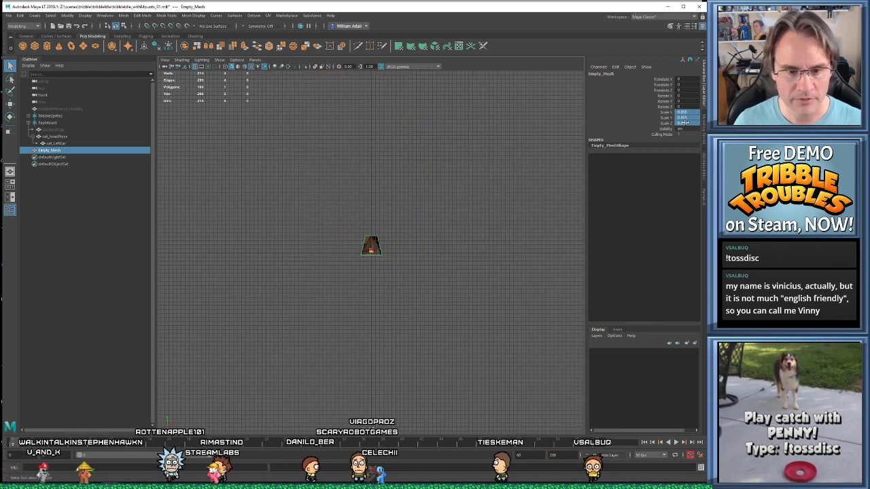
# Scale the imported ear uniformly to about 0.004 and move it beside the mounted left ear, to about X -0.83, Y 0.84
pyautogui.scroll(10, 377, 266)
pyautogui.press('r')
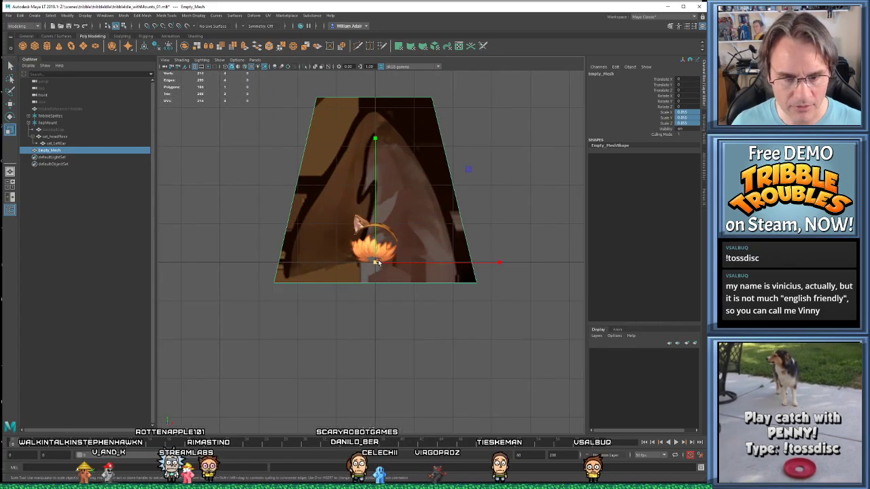
pyautogui.moveTo(376, 263); pyautogui.dragTo(196, 284)
pyautogui.scroll(3, 314, 273)
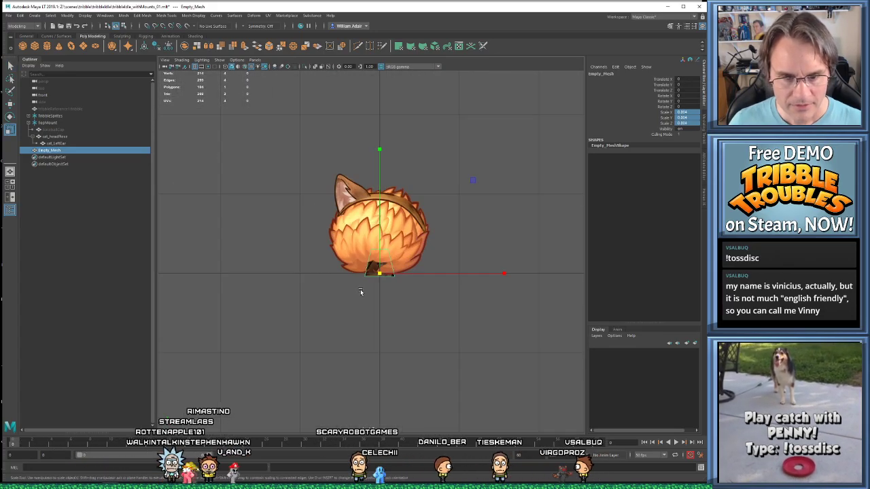
pyautogui.keyDown('alt'); pyautogui.moveTo(360, 292); pyautogui.dragTo(361, 314, button='middle'); pyautogui.keyUp('alt')
pyautogui.press('w')
pyautogui.moveTo(379, 298); pyautogui.dragTo(323, 211)
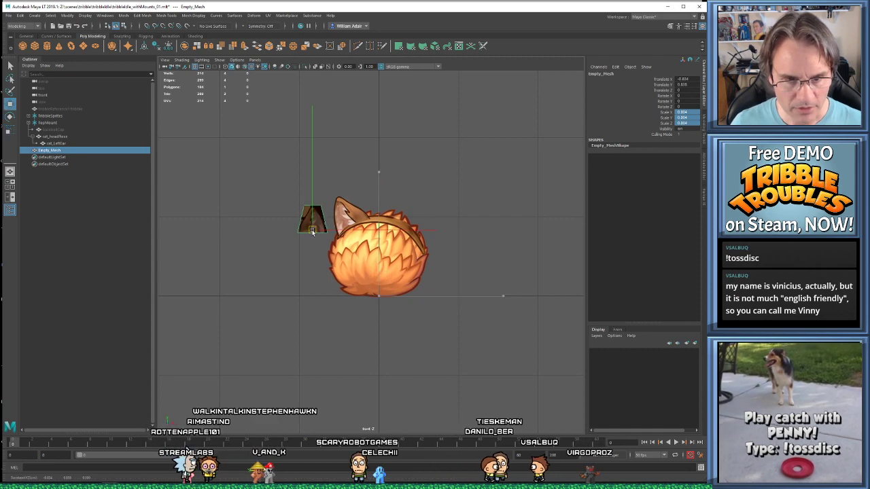
# Delete the imported ear mesh beside the tribble and import catEarRight.fbx again from the tribbleCat _export folder
pyautogui.press('e')
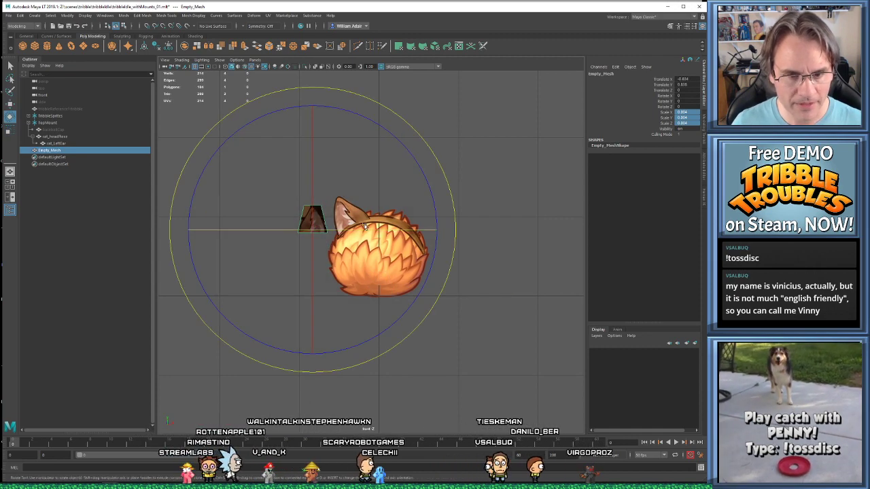
pyautogui.press('Delete')
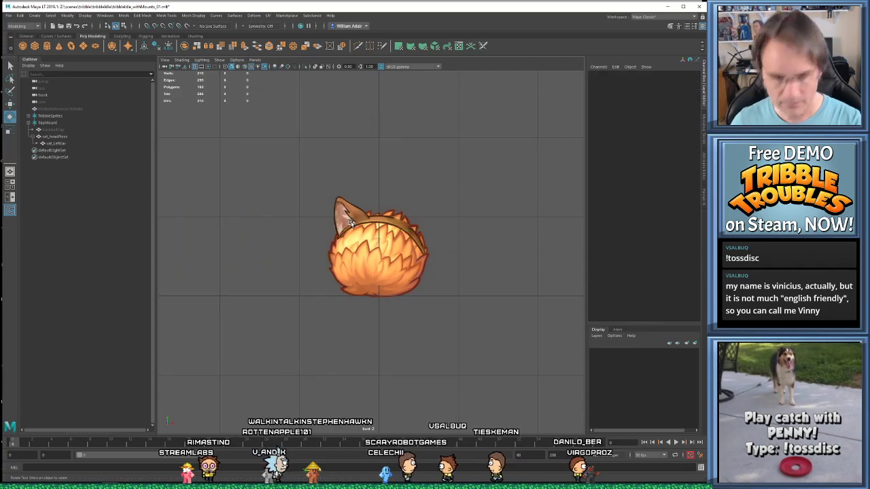
pyautogui.click(8, 15)
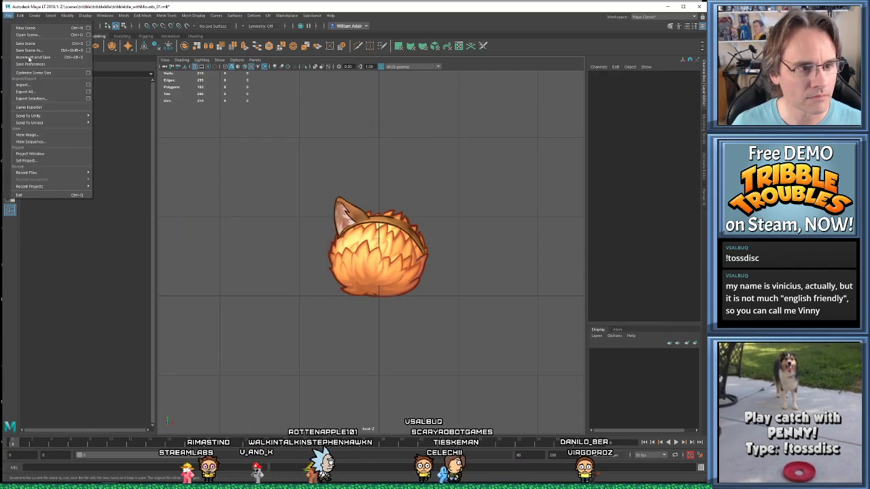
pyautogui.click(34, 84)
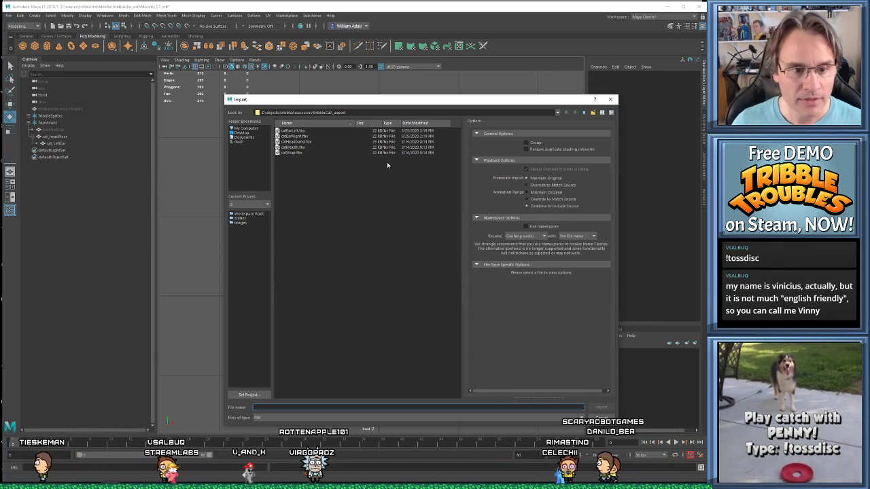
pyautogui.doubleClick(300, 141)
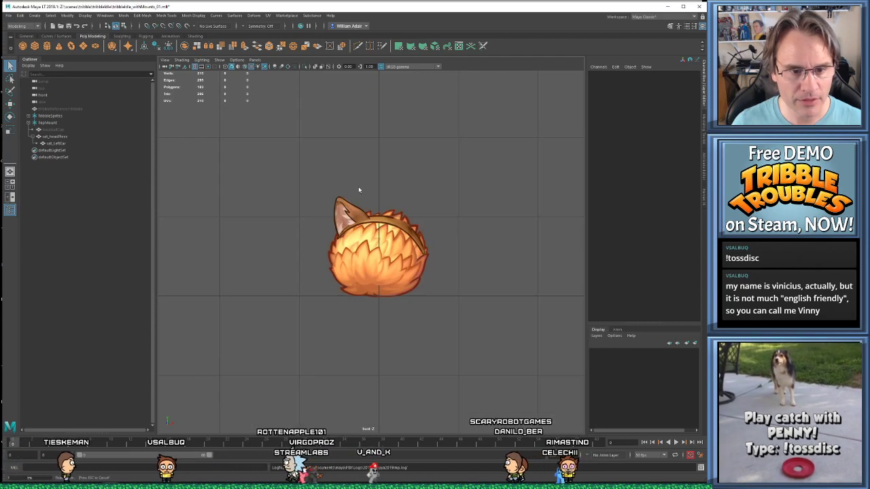
# Select the oversized imported ear mesh and scale it down uniformly to about 0.018
pyautogui.scroll(-18, 441, 256)
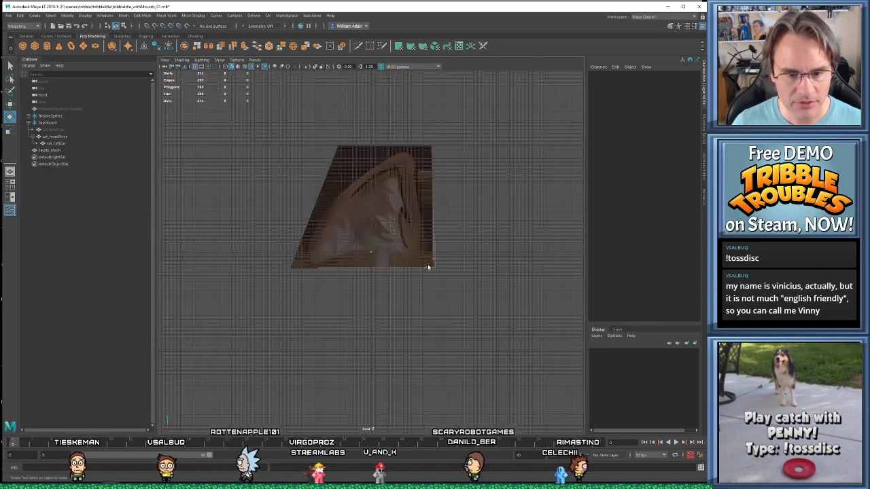
pyautogui.scroll(10, 428, 267)
pyautogui.click(414, 276)
pyautogui.press('r')
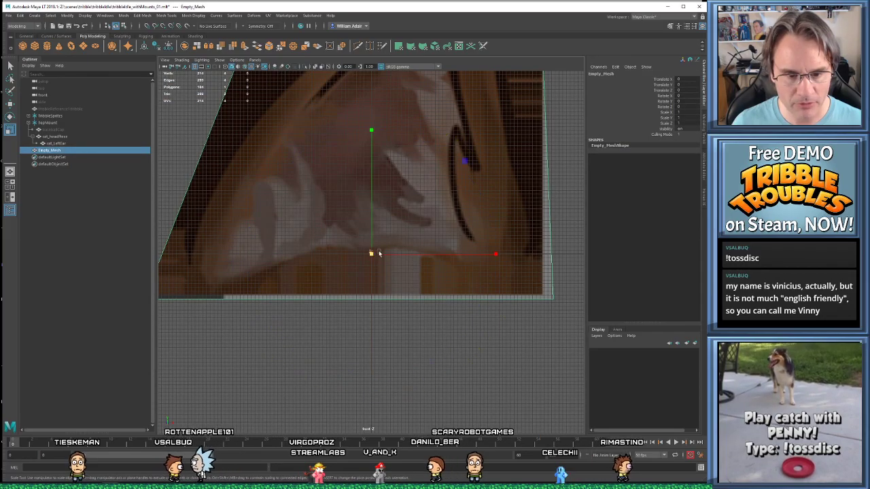
pyautogui.moveTo(379, 253); pyautogui.dragTo(29, 295)
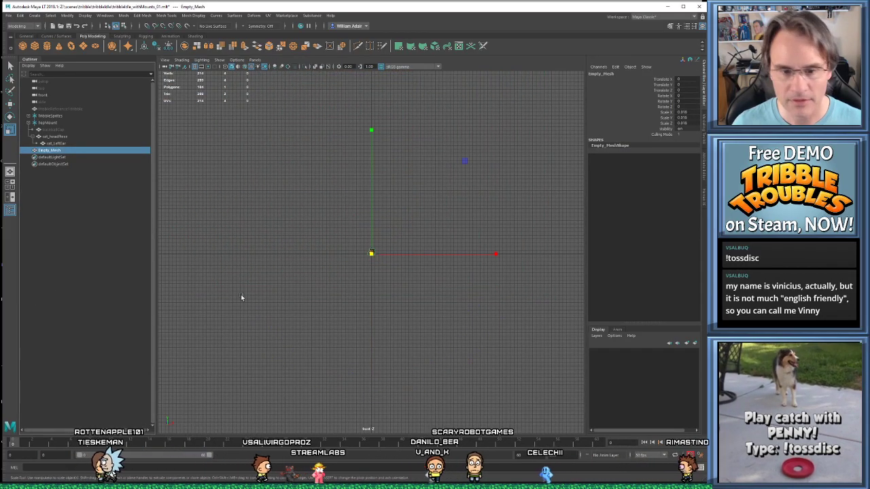
# Move the imported ear clear of the tribble to about X 1.822, Y 1.077, and set Scale X, Y and Z to 0.005
pyautogui.press('f')
pyautogui.scroll(-10, 372, 272)
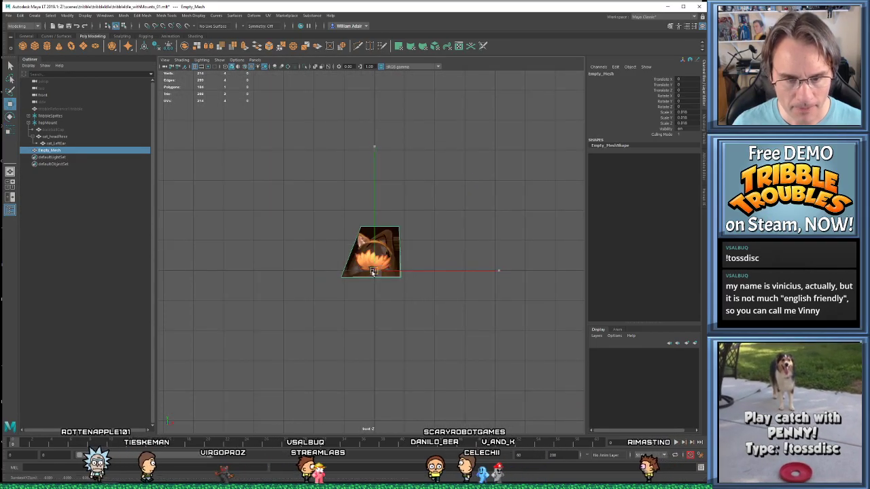
pyautogui.moveTo(372, 273); pyautogui.dragTo(422, 246)
pyautogui.press('r')
pyautogui.scroll(4, 428, 241)
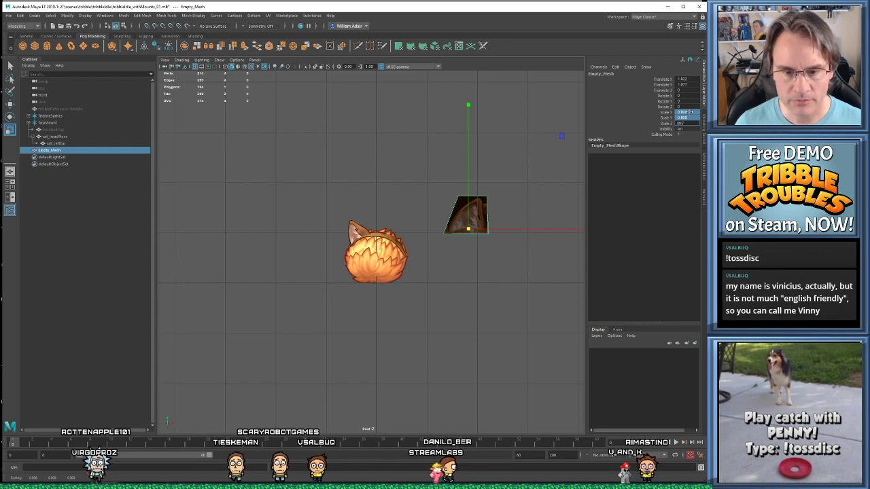
pyautogui.scroll(2, 429, 240)
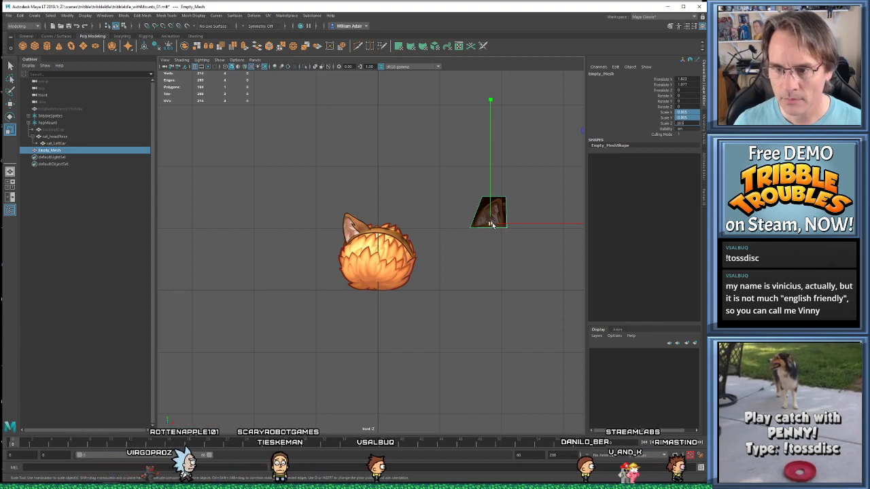
pyautogui.scroll(2, 394, 305)
# Turn the imported ear around by setting its Rotate Y to 180
pyautogui.click(683, 102)
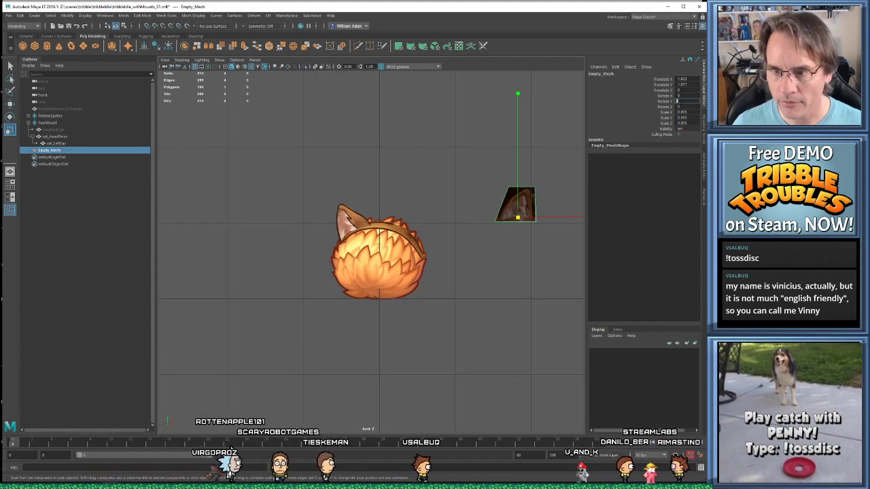
pyautogui.write('180')
pyautogui.press('Return')
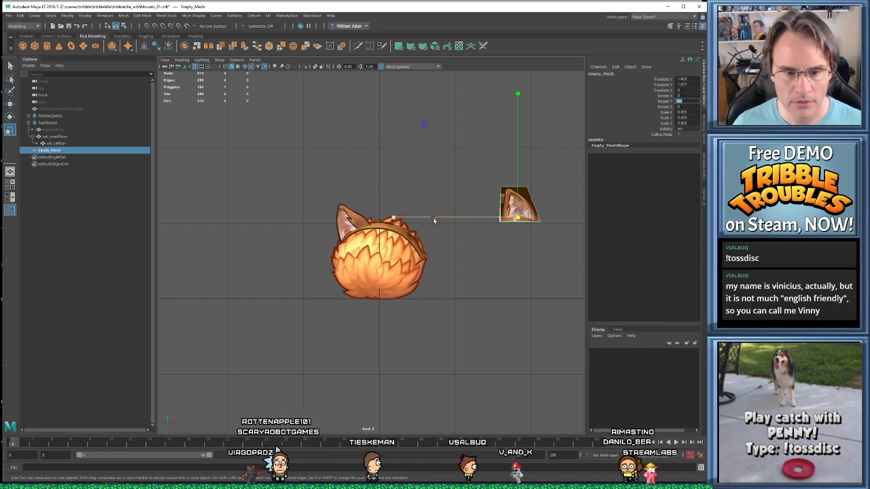
pyautogui.keyDown('alt'); pyautogui.moveTo(460, 230); pyautogui.dragTo(444, 236, button='middle'); pyautogui.keyUp('alt')
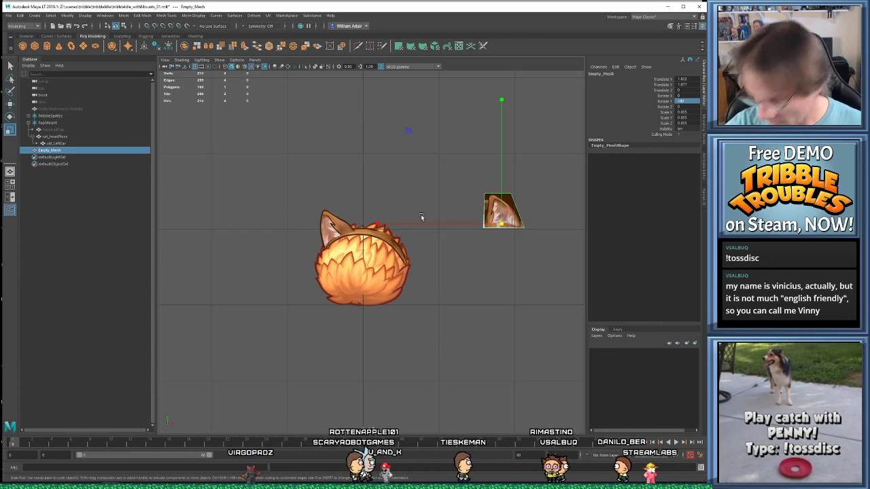
pyautogui.keyDown('alt'); pyautogui.moveTo(513, 238); pyautogui.dragTo(490, 282, button='middle'); pyautogui.keyUp('alt')
pyautogui.scroll(2, 493, 266)
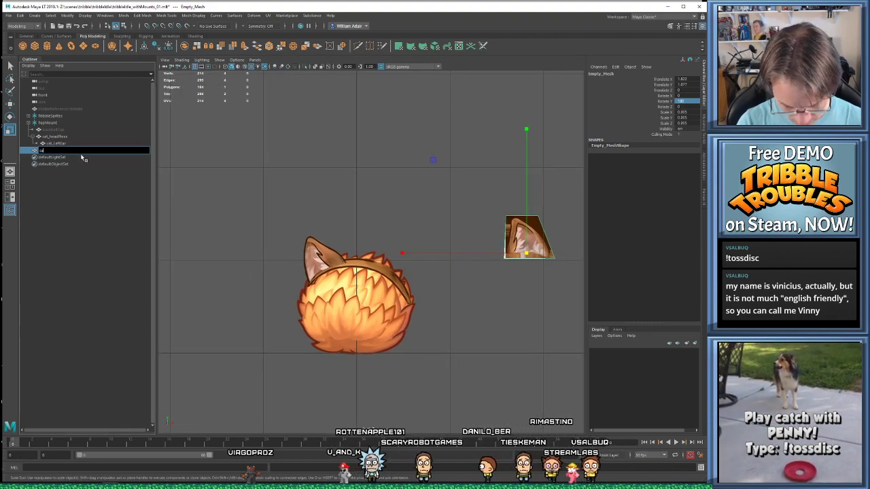
# Rename the imported Empty_Mesh object as cat_RightEar
pyautogui.click(80, 153)
pyautogui.write('cat')
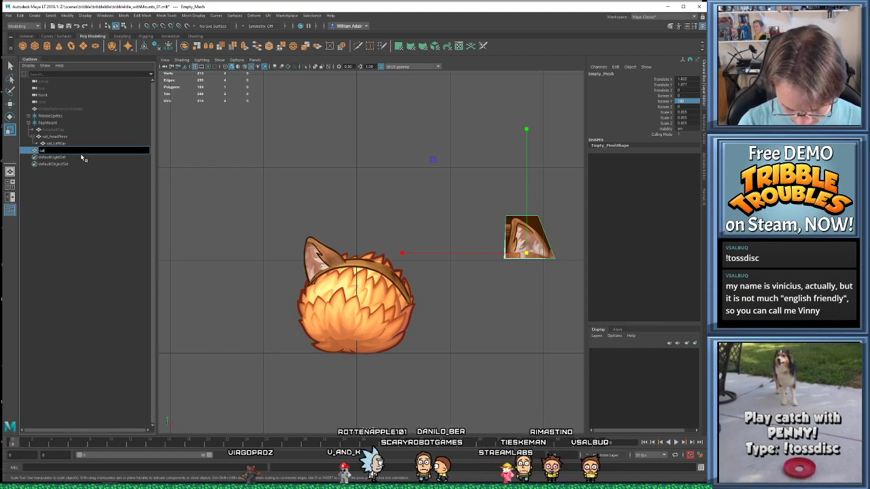
pyautogui.write('_Right')
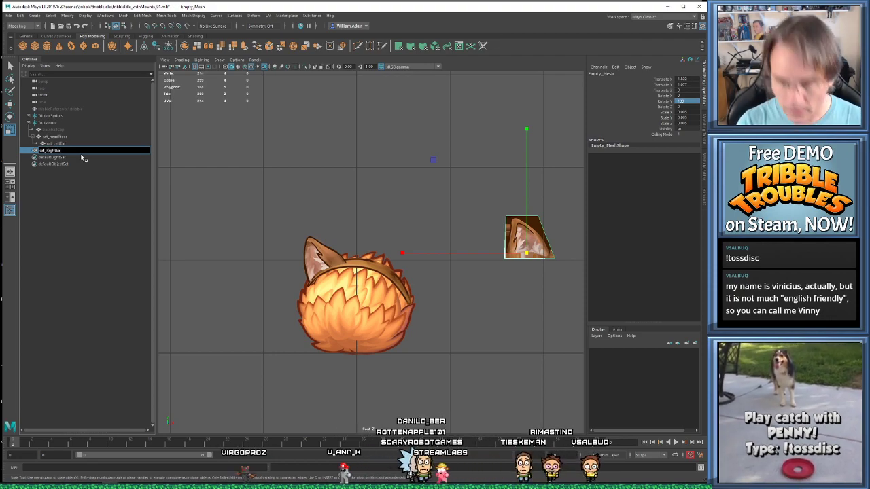
pyautogui.write('Ear')
pyautogui.press('Return')
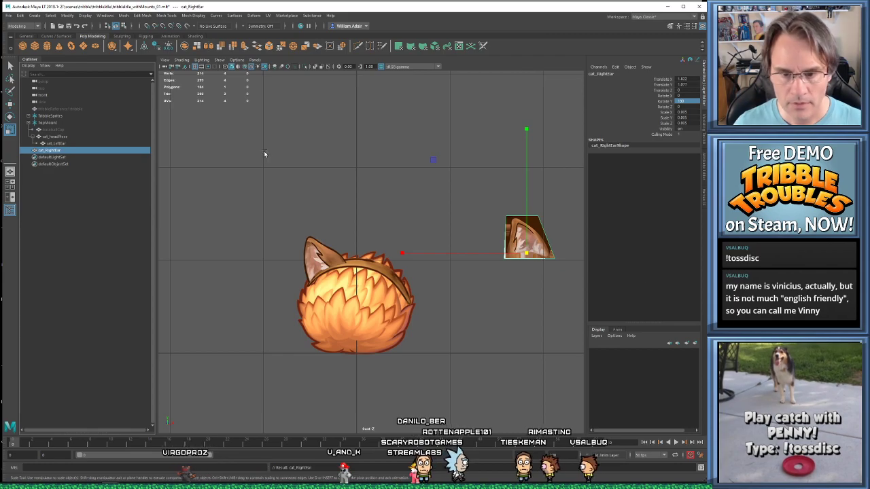
# Assign the existing cat material to cat_RightEar through Hypershade and delete the duplicate cat materials, including cat1
pyautogui.click(135, 19)
pyautogui.moveTo(102, 17)
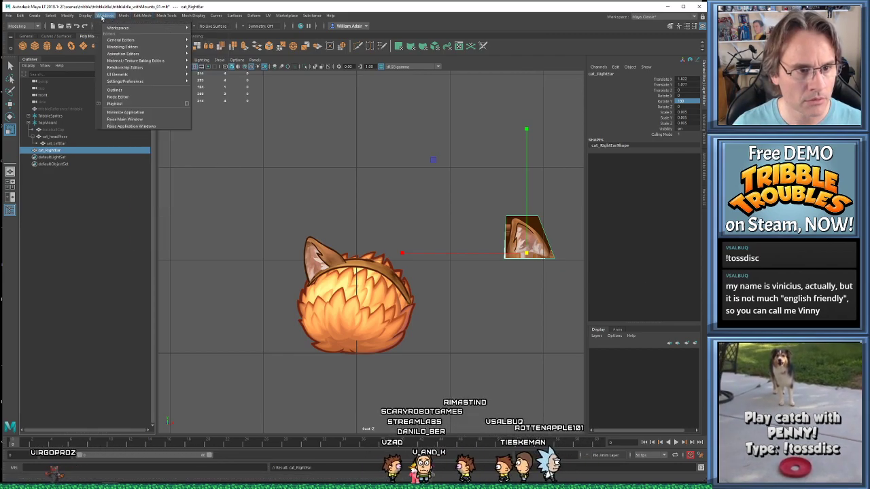
pyautogui.moveTo(130, 61)
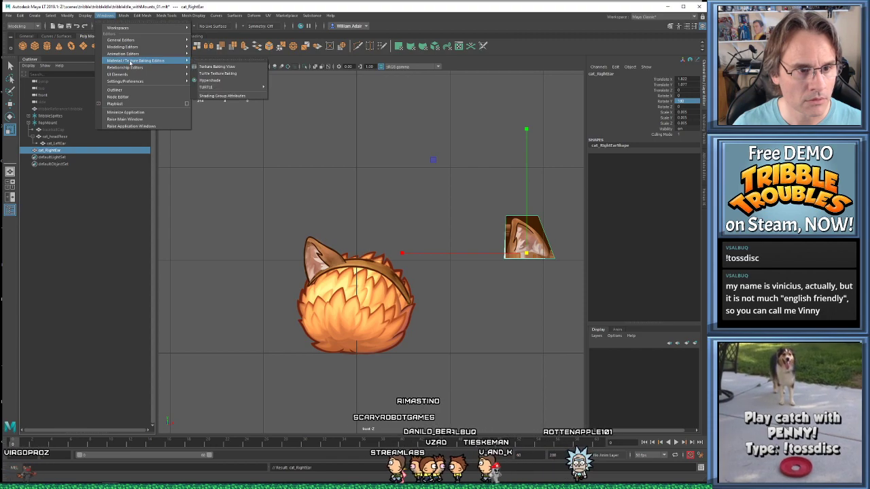
pyautogui.click(210, 80)
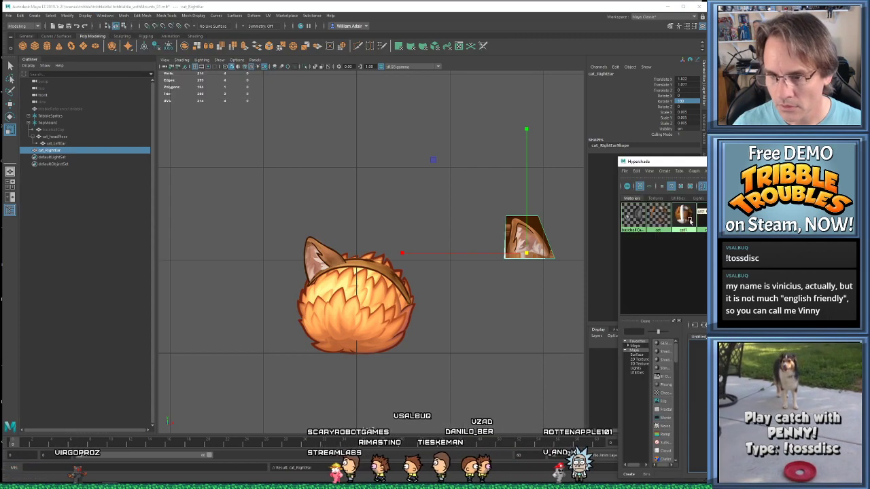
pyautogui.moveTo(657, 215); pyautogui.dragTo(527, 245, button='middle')
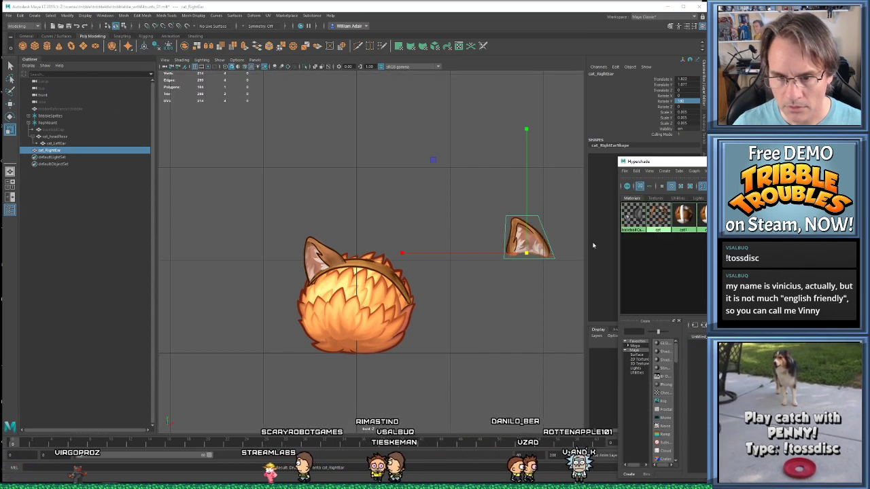
pyautogui.click(683, 219)
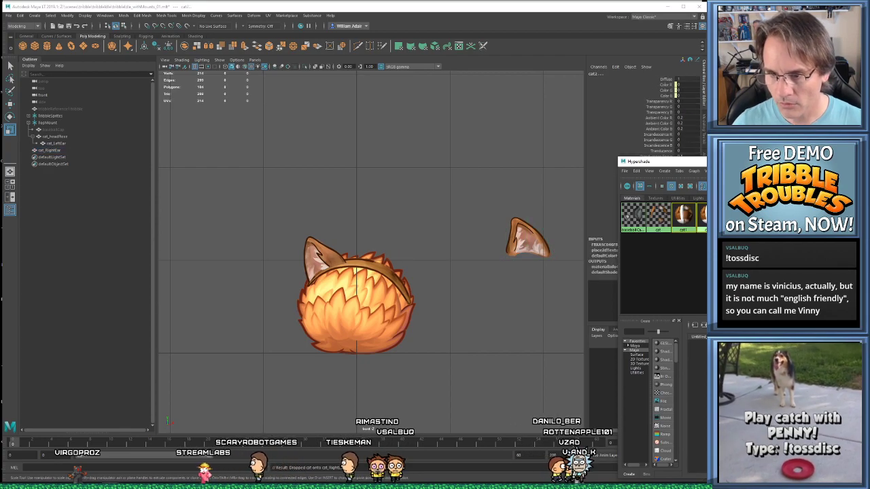
pyautogui.press('Delete')
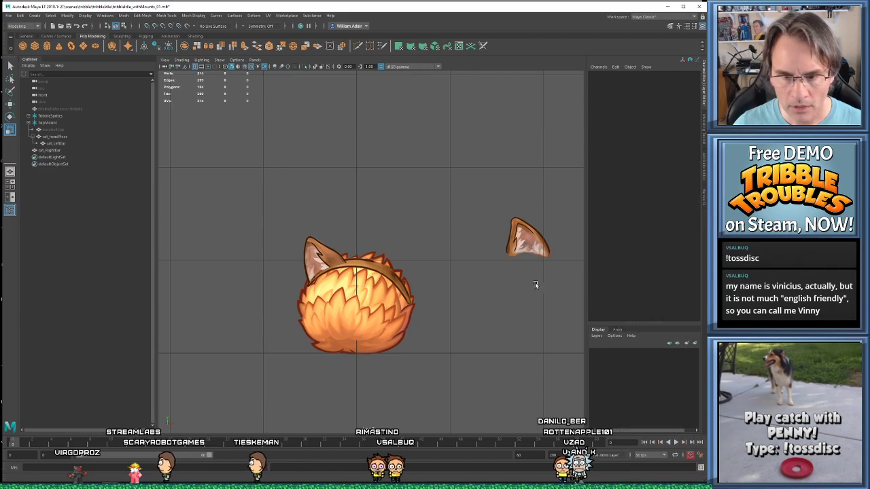
# Move cat_RightEar onto the headband opposite the left ear and tilt it to about 30.6 degrees in Rotate Z
pyautogui.click(522, 245)
pyautogui.press('w')
pyautogui.moveTo(527, 254); pyautogui.dragTo(389, 267)
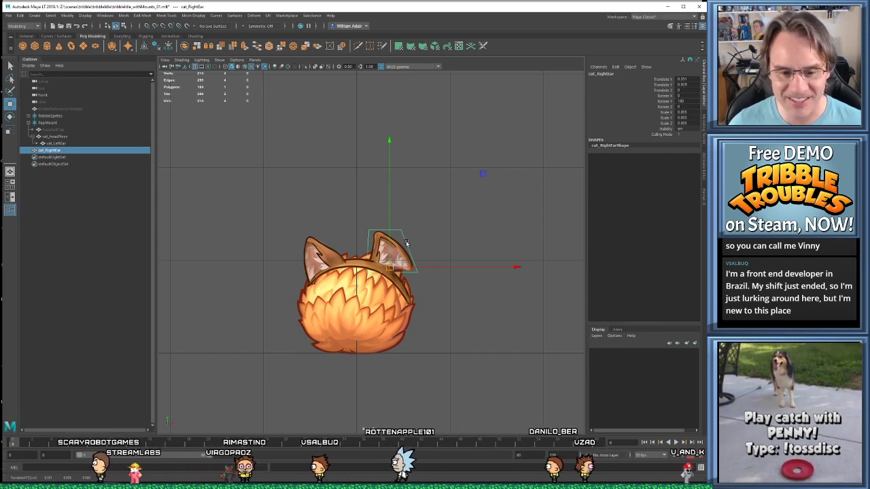
pyautogui.press('e')
pyautogui.moveTo(501, 218); pyautogui.dragTo(506, 271)
# Nudge cat_RightEar to about X 0.377, Y 0.87 against the headband and set its Translate Z to 0.2
pyautogui.press('w')
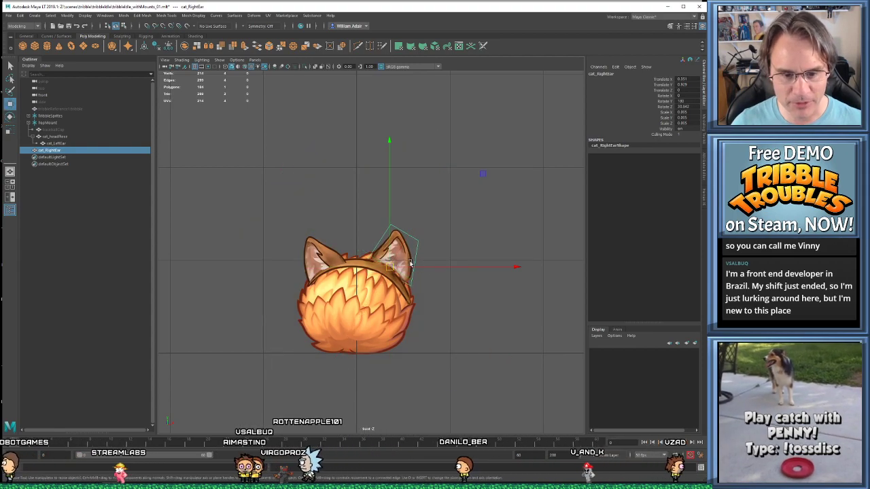
pyautogui.moveTo(391, 266); pyautogui.dragTo(395, 274)
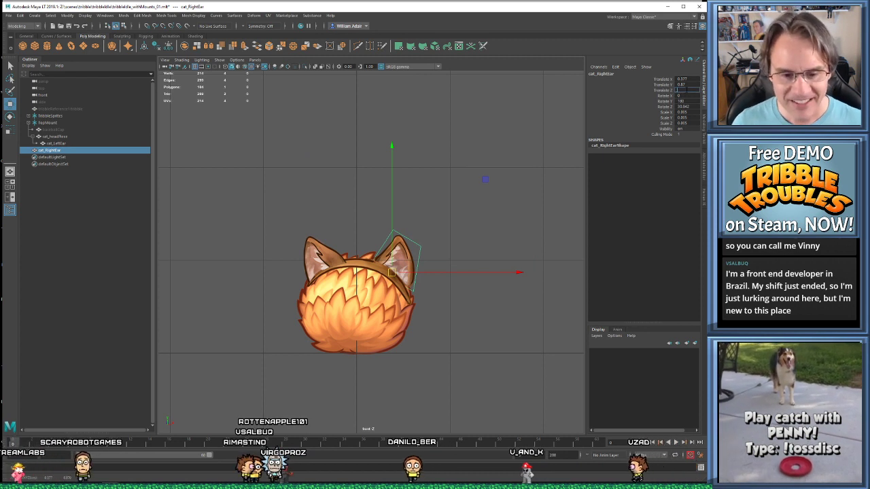
pyautogui.write('0.2')
pyautogui.press('Return')
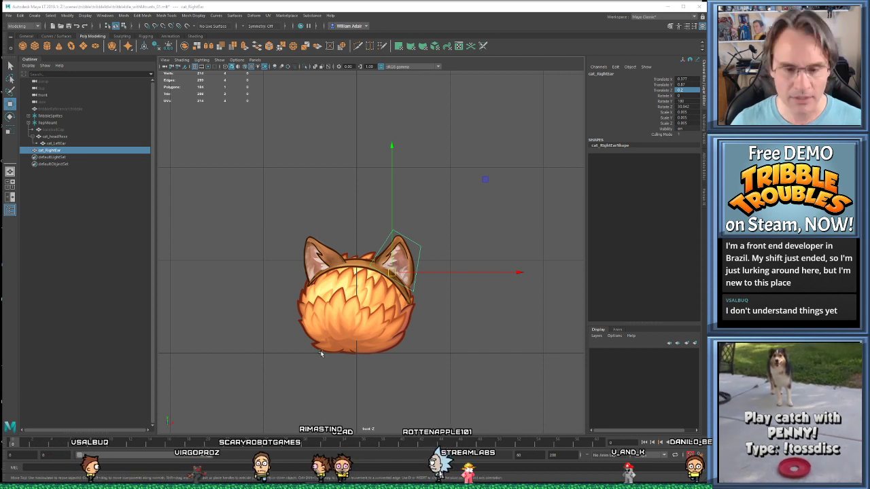
# Launch Unity Hub and open the TribbleTroubles project
pyautogui.click(239, 487)
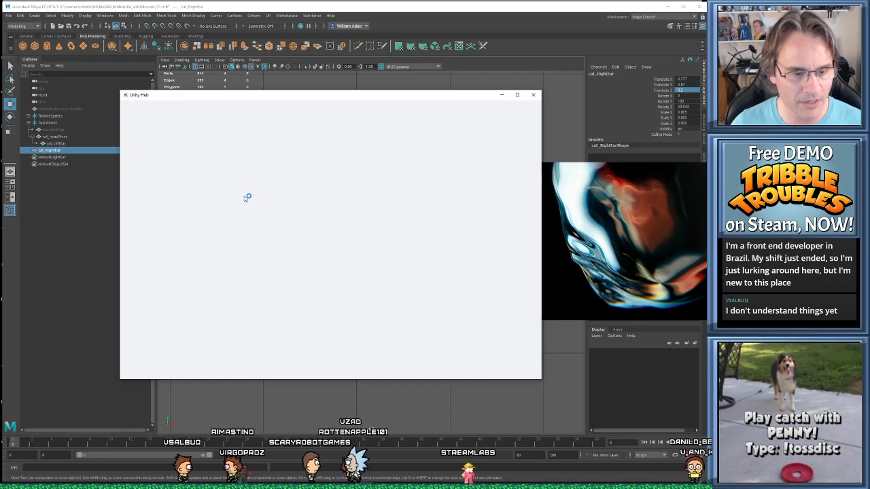
pyautogui.click(212, 205)
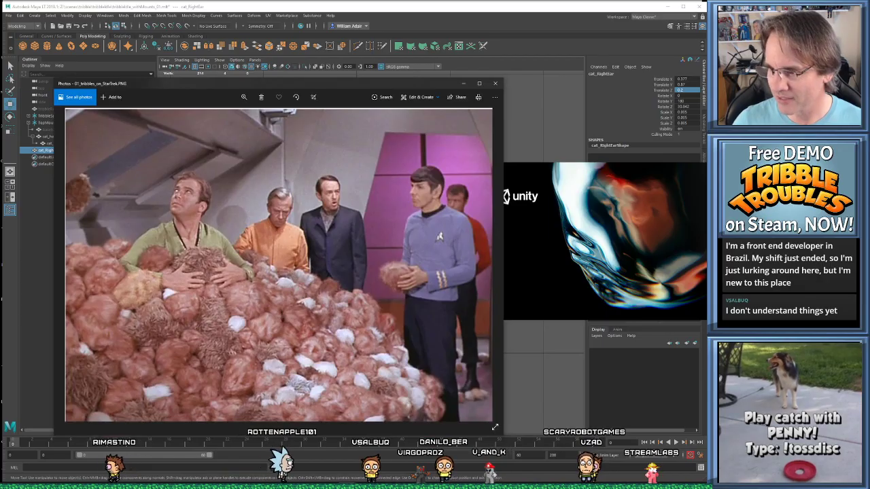
# View the reference images 01_tribbles_on_StarTrek.PNG and 02_Glommers.jpg in Photos, keeping the Unity editor out of the way
pyautogui.moveTo(313, 86); pyautogui.dragTo(382, 62)
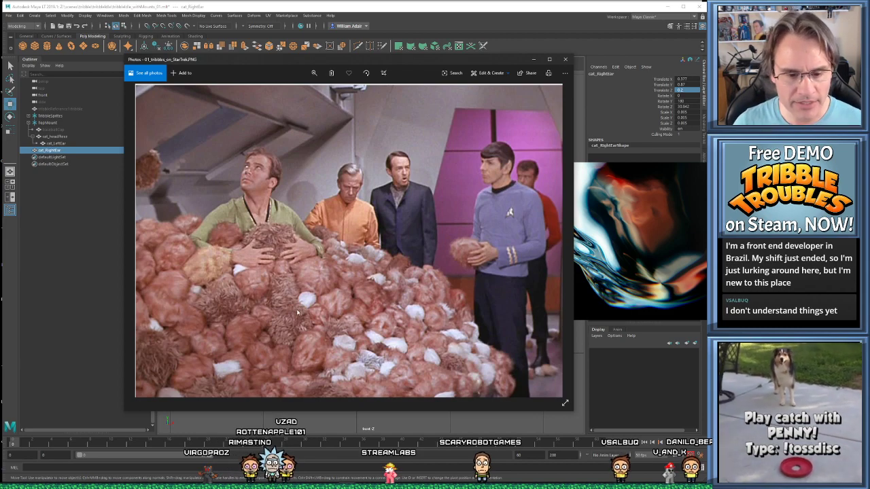
pyautogui.press('Right')
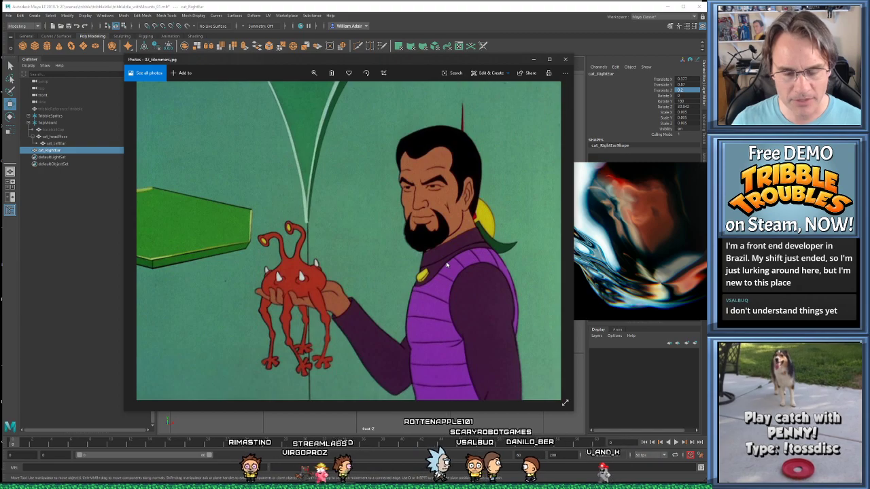
pyautogui.hotkey('alt', 'Tab')
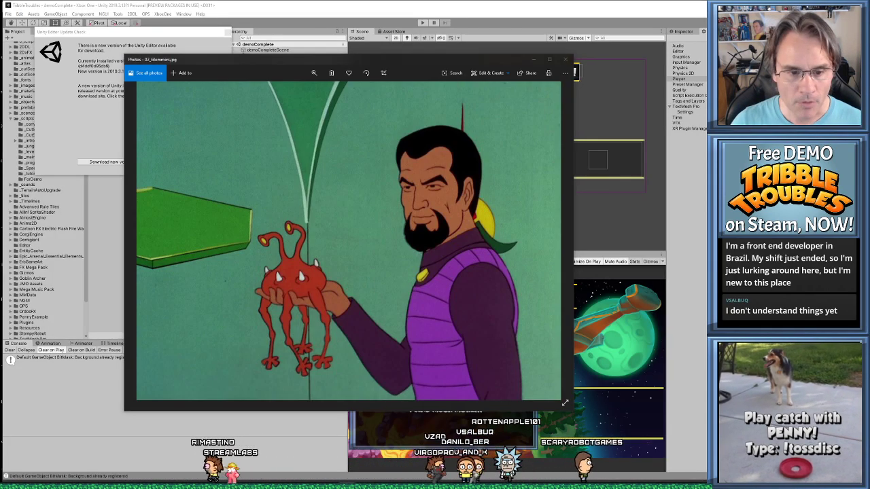
pyautogui.click(830, 7)
pyautogui.press('Left')
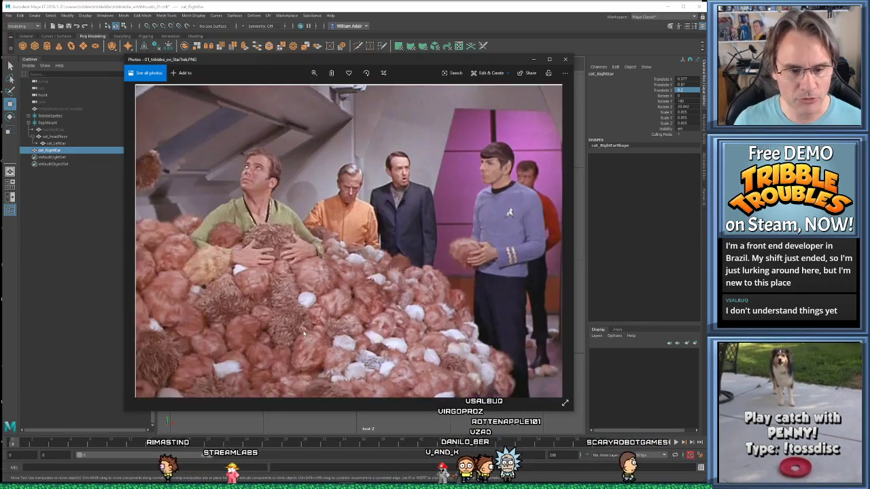
pyautogui.press('Right')
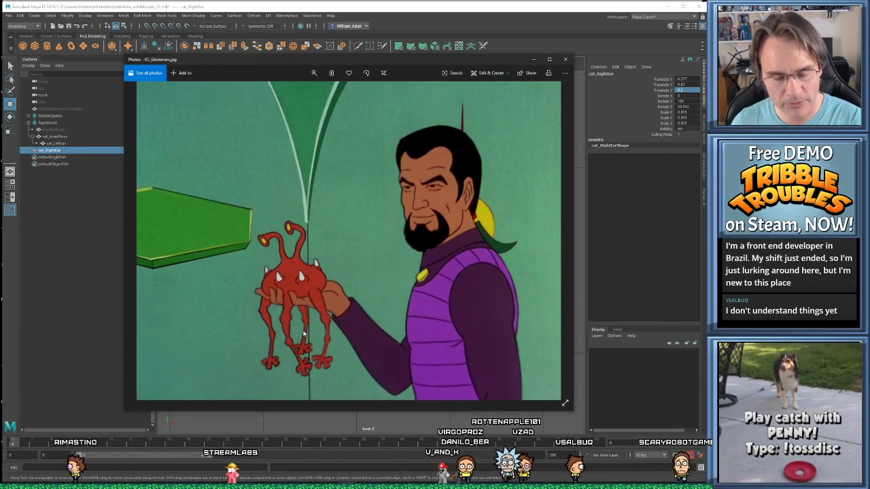
# Go back to the reference image 01_tribbles_on_StarTrek.PNG in Photos, then minimize the viewer
pyautogui.press('Left')
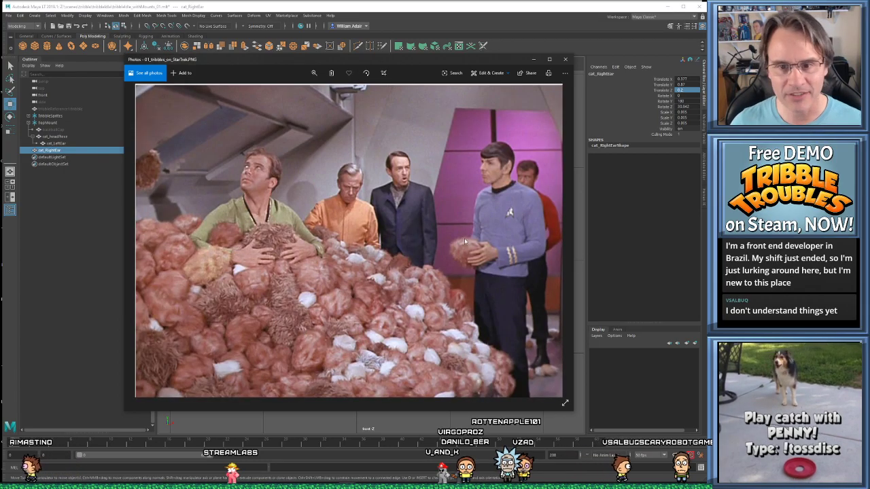
pyautogui.click(534, 60)
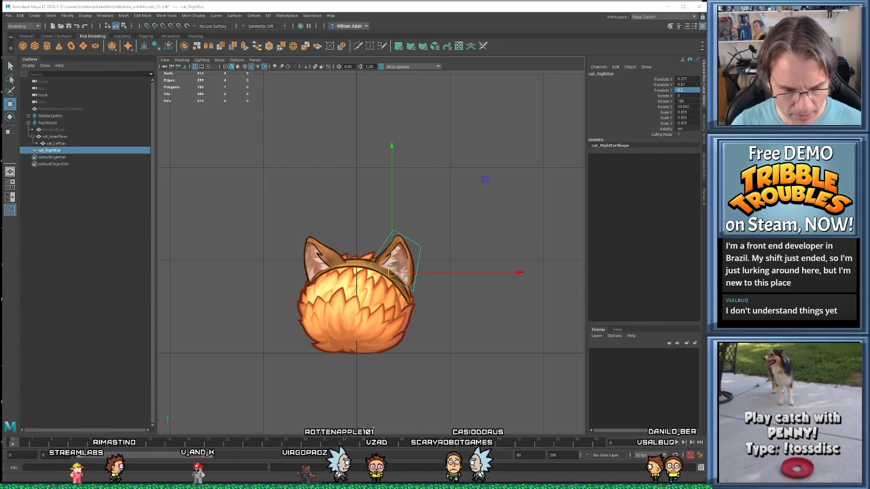
# Switch to the Unity editor, dismiss the update notice and open the 03 underground scene from the _scenes folder
pyautogui.hotkey('alt', 'Tab')
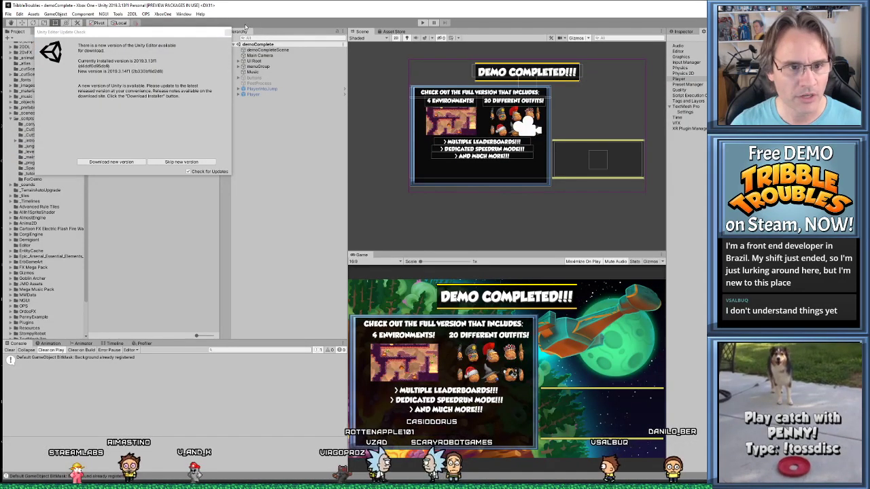
pyautogui.click(227, 32)
pyautogui.scroll(3, 57, 80)
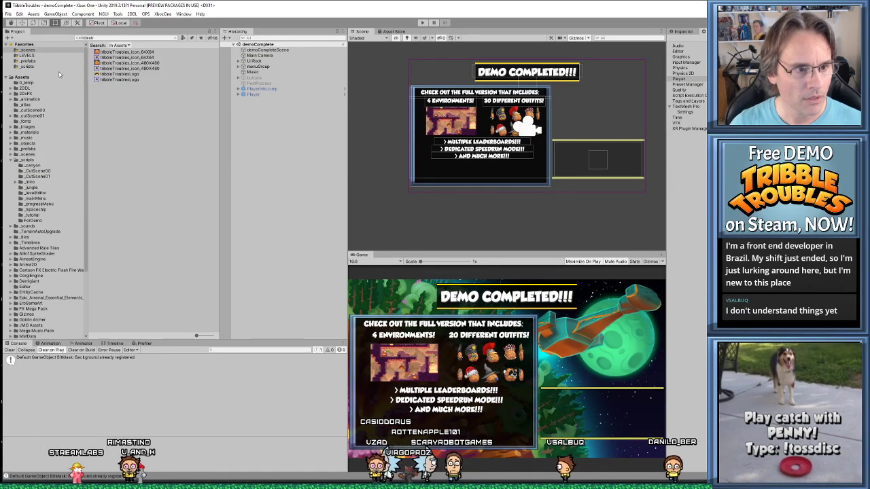
pyautogui.click(26, 50)
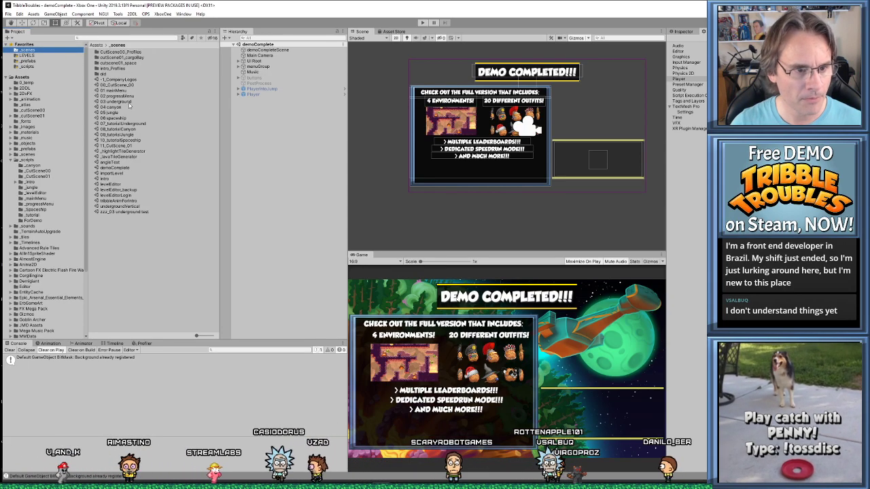
pyautogui.doubleClick(117, 102)
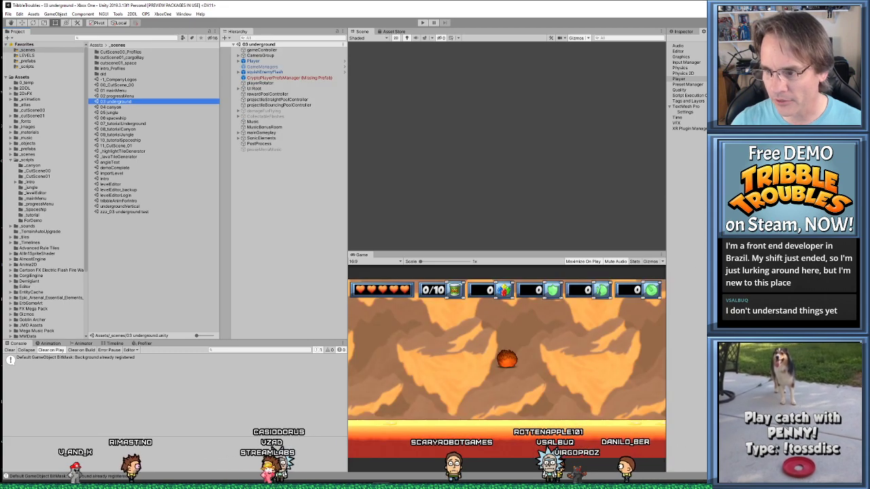
# Fit the Unity editor window within the screen and run the 03 underground scene in Play mode
pyautogui.moveTo(869, 293); pyautogui.dragTo(706, 294)
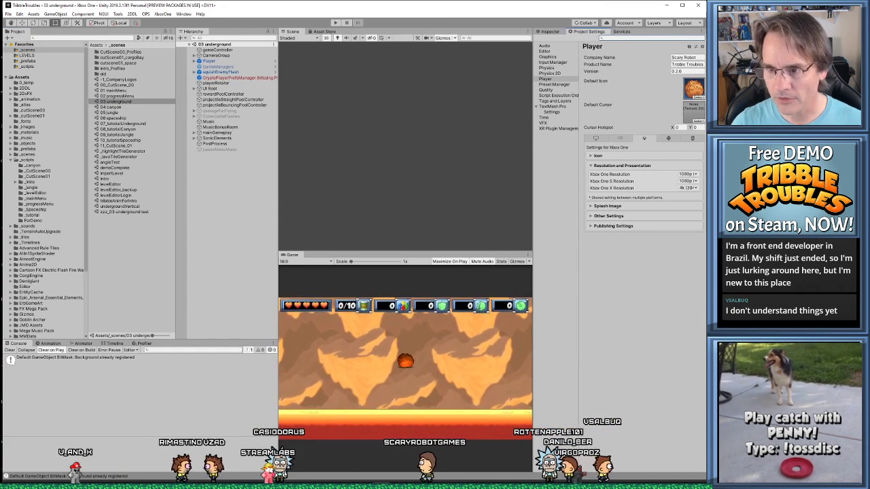
pyautogui.click(335, 23)
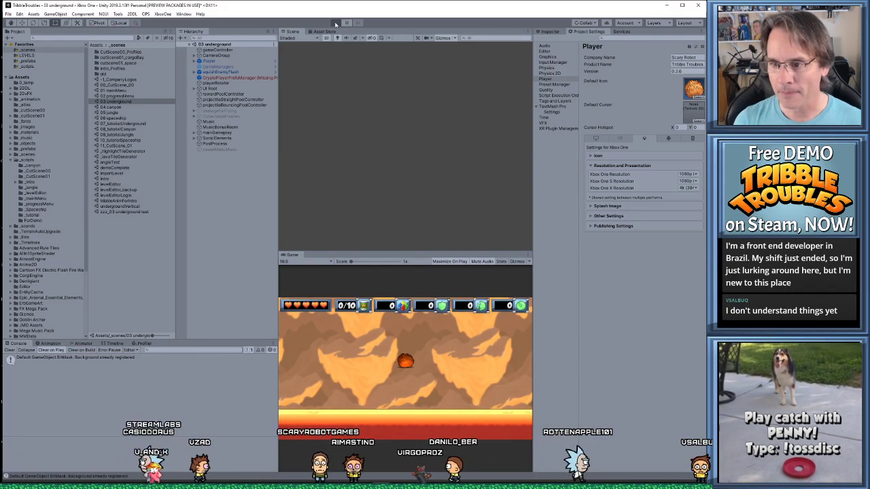
pyautogui.click(335, 23)
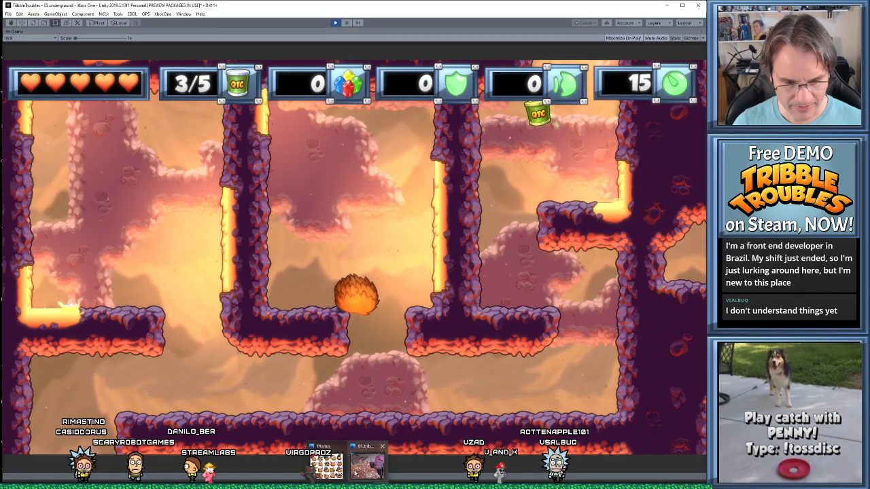
# Show 01_tribbles_on_StarTrek.PNG over the running game for comparison, then return to the game
pyautogui.click(360, 467)
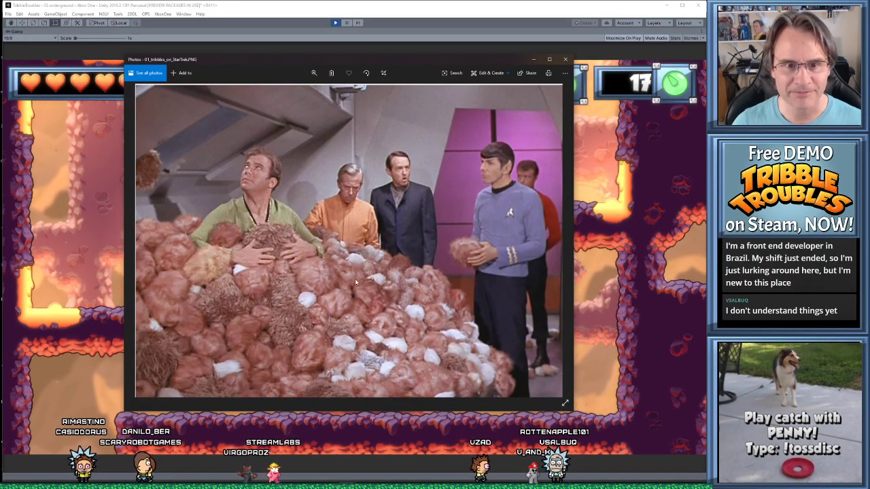
pyautogui.click(513, 14)
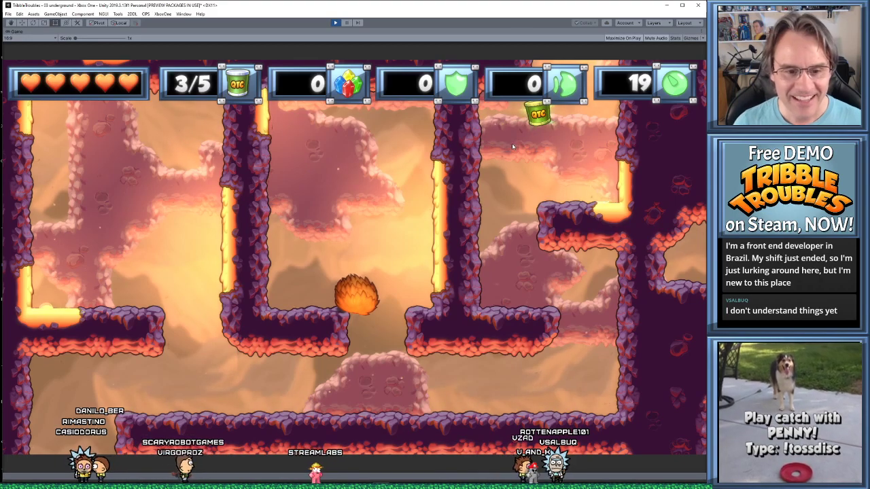
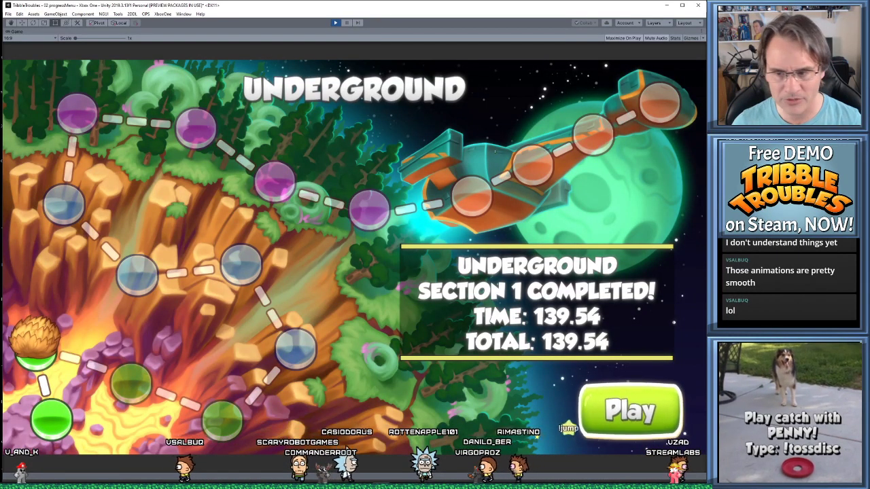
# Start the next Underground section and guide the tribble through the cave to collect the first two QTC cans
pyautogui.press('space')
pyautogui.press('Left')
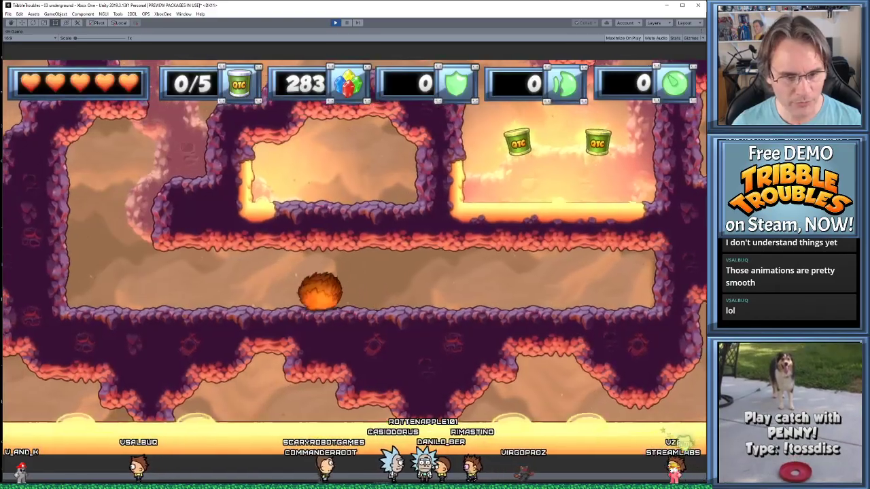
pyautogui.press('space')
pyautogui.press('Right')
pyautogui.press('space')
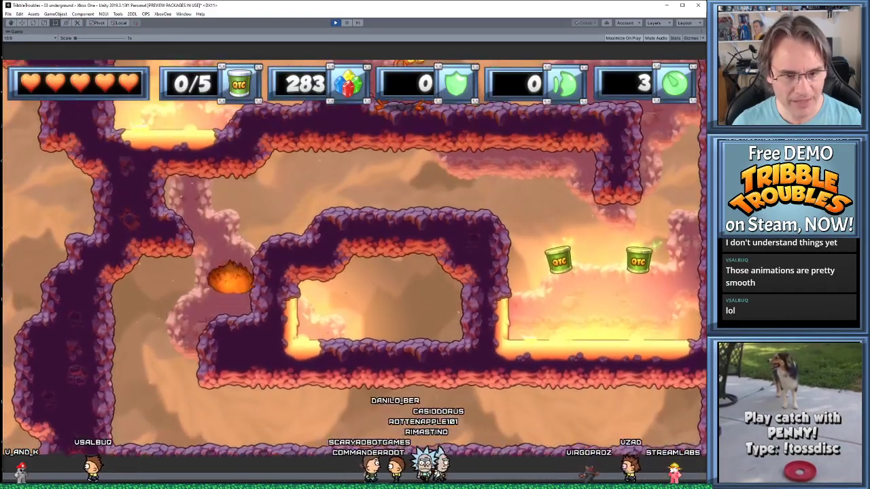
pyautogui.press('Right')
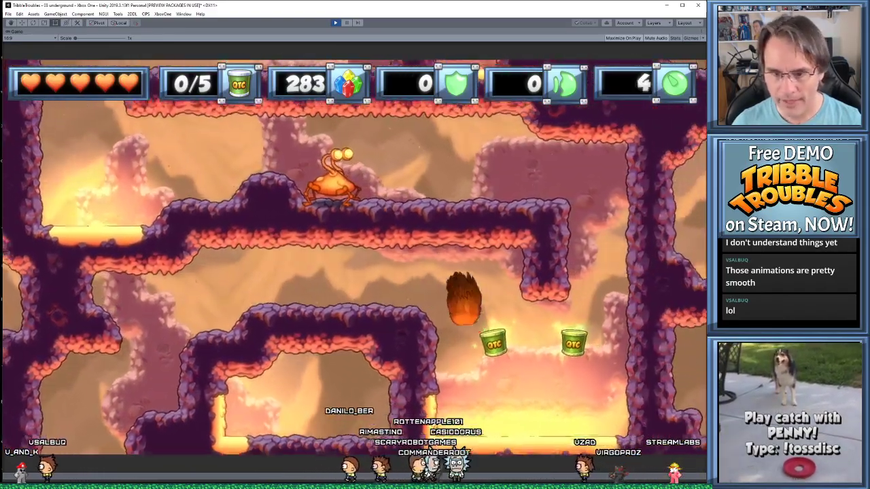
pyautogui.press('Right')
pyautogui.press('space')
pyautogui.press('space')
pyautogui.press('Left')
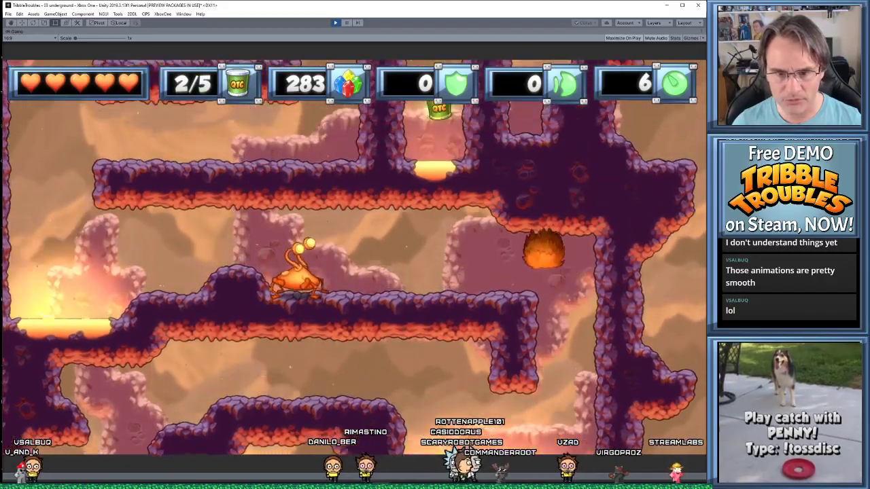
# Collect the blue gem, then climb the ledges and take the QTC can above the lava pool
pyautogui.press('Right')
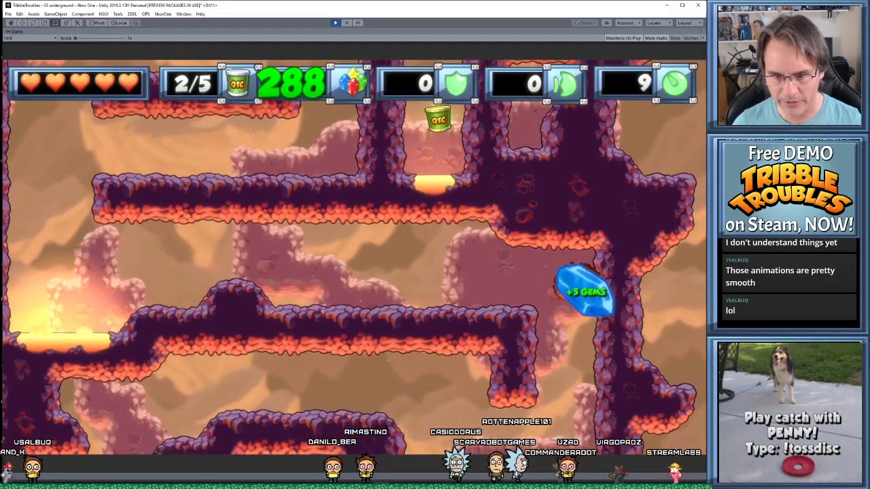
pyautogui.press('Left')
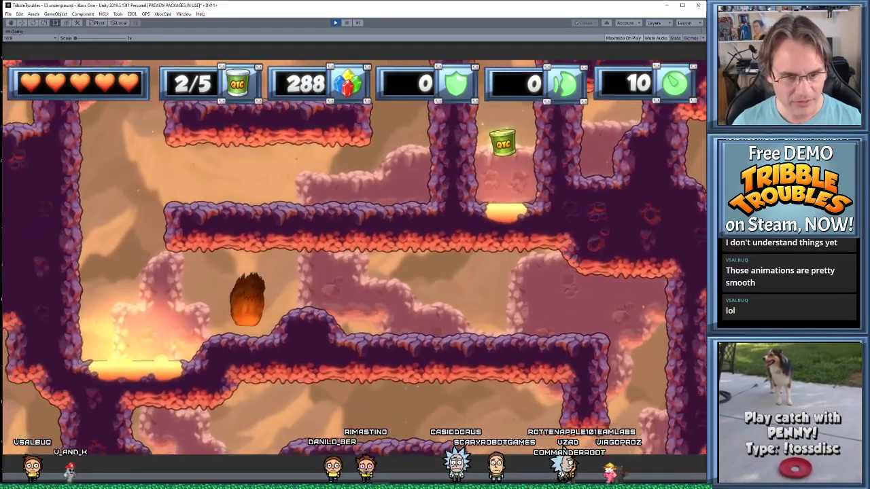
pyautogui.press('space')
pyautogui.press('space')
pyautogui.press('Right')
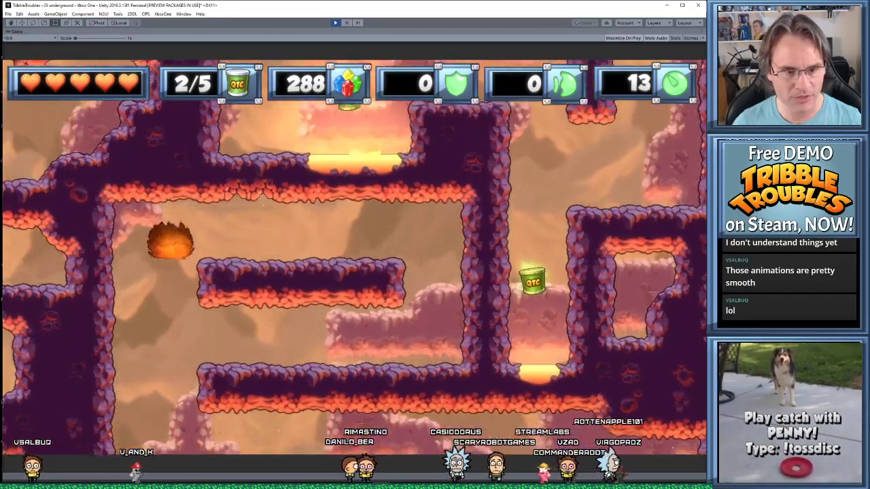
pyautogui.press('Right')
pyautogui.press('space')
pyautogui.press('space')
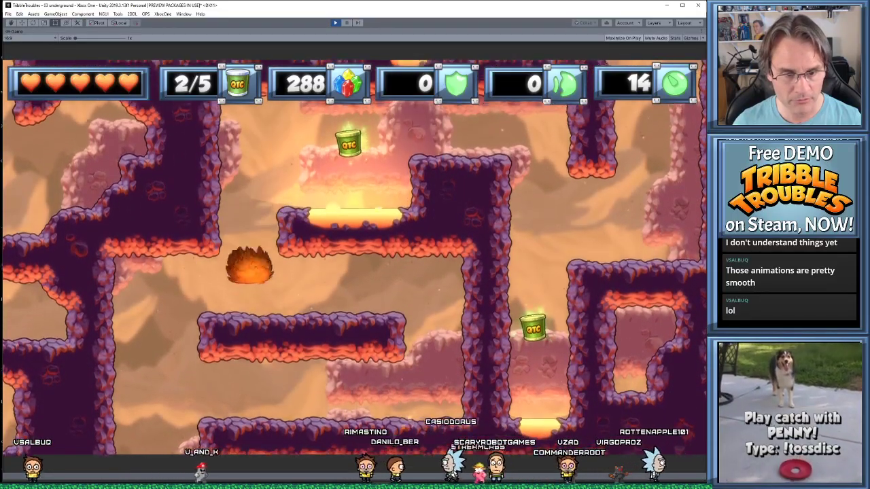
pyautogui.press('Right')
pyautogui.press('space')
pyautogui.press('space')
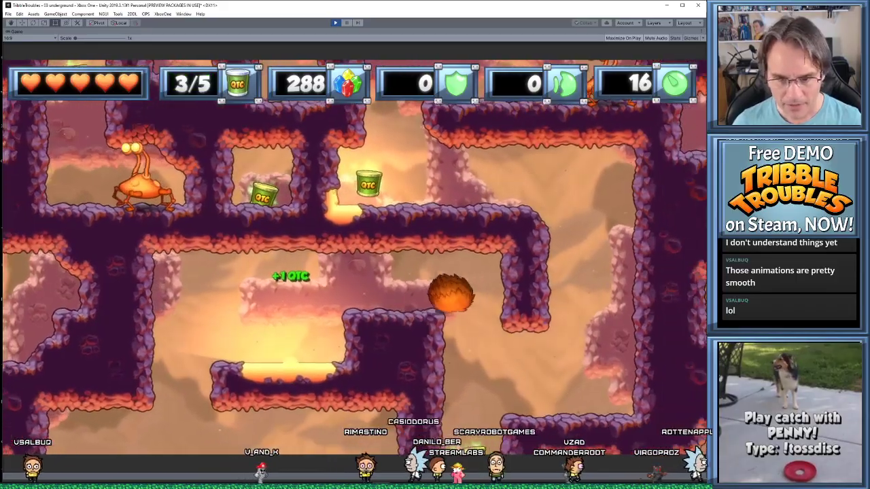
# Jump the tribble along the upper ledges and collect two more QTC cans to complete the set of five
pyautogui.press('Right')
pyautogui.press('space')
pyautogui.press('space')
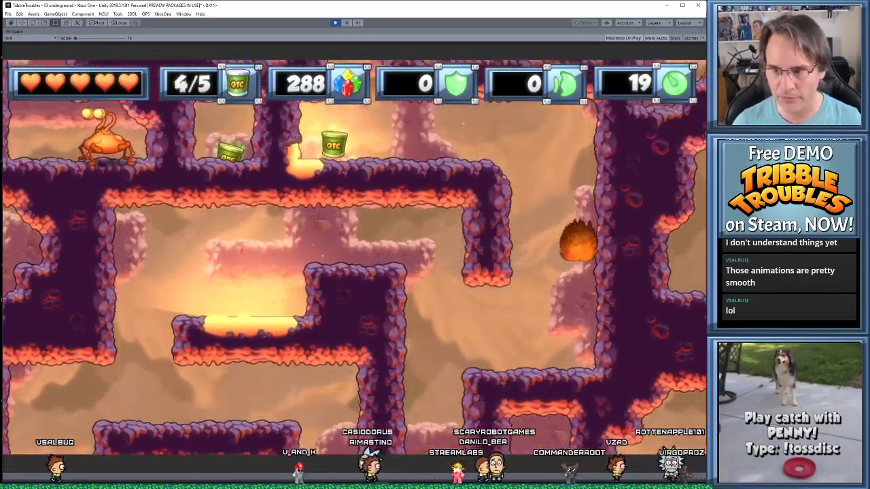
pyautogui.press('space')
pyautogui.press('Left')
pyautogui.press('space')
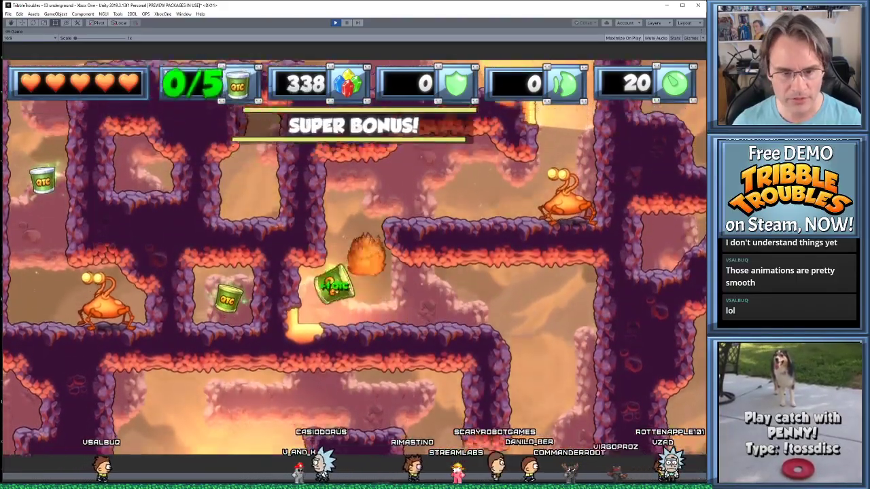
# Collect the green gem and another QTC can, attack the enemy above the lava and play through Underground section 2
pyautogui.press('Right')
pyautogui.press('space')
pyautogui.press('Left')
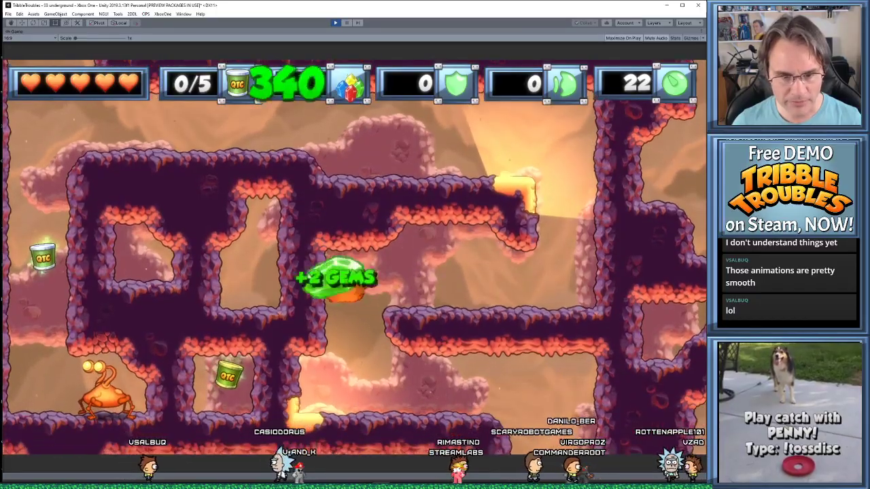
pyautogui.press('Right')
pyautogui.press('space')
pyautogui.press('space')
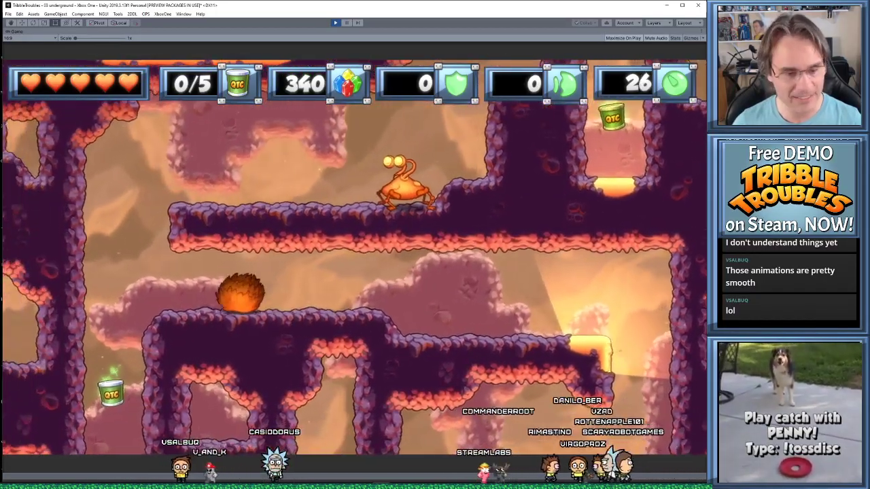
pyautogui.press('Left')
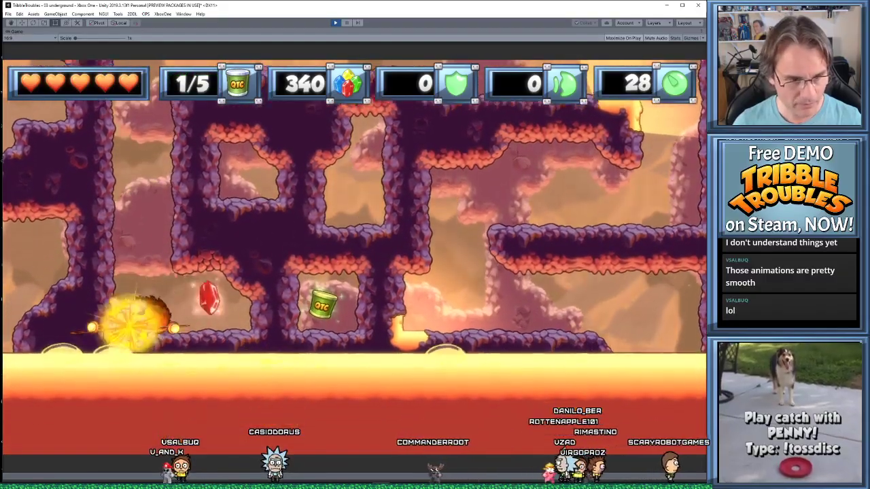
pyautogui.press('Right')
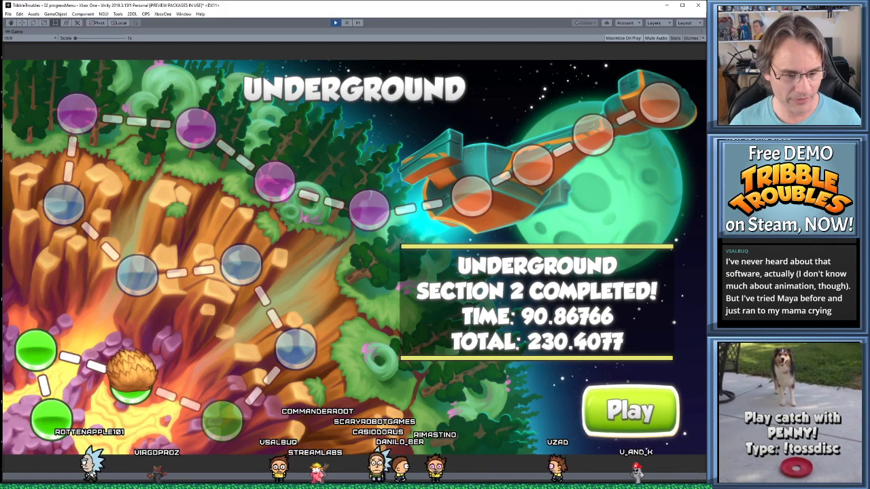
# Bring up LightWave Modeler with the cat ear model, then switch back to the running game in Unity
pyautogui.hotkey('alt', 'Tab')
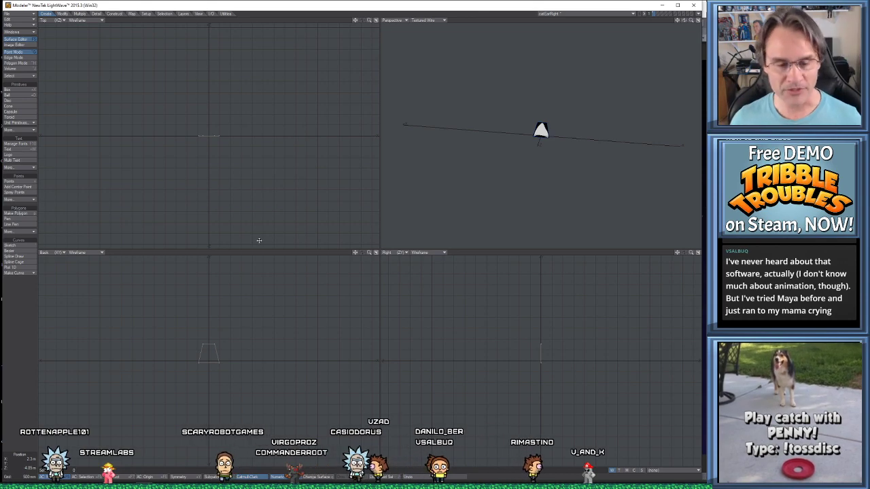
pyautogui.hotkey('alt', 'Tab')
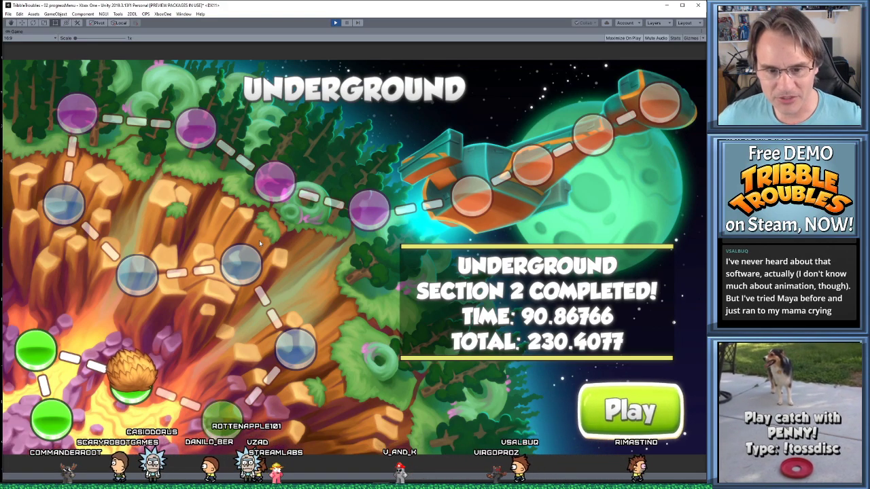
# Start the next Underground section and climb the tribble off the shaft's right wall to the ledges above
pyautogui.press('Return')
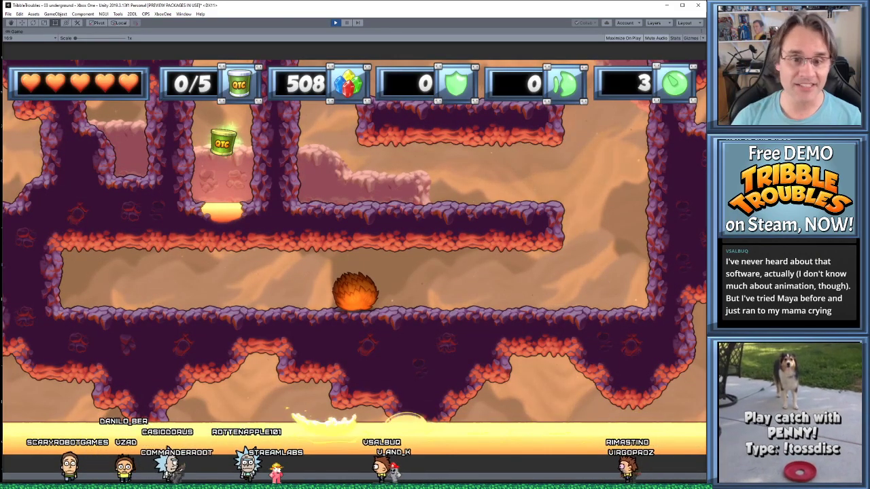
pyautogui.press('Right')
pyautogui.press('space')
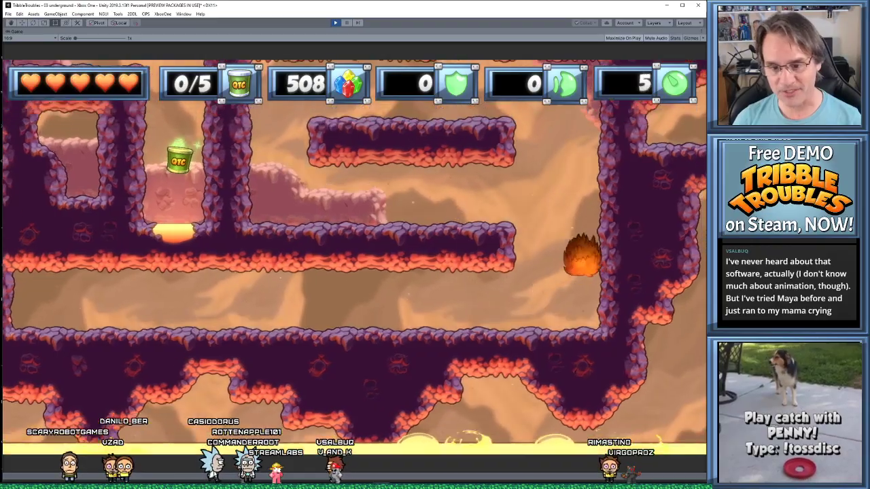
pyautogui.press('Left')
pyautogui.press('space')
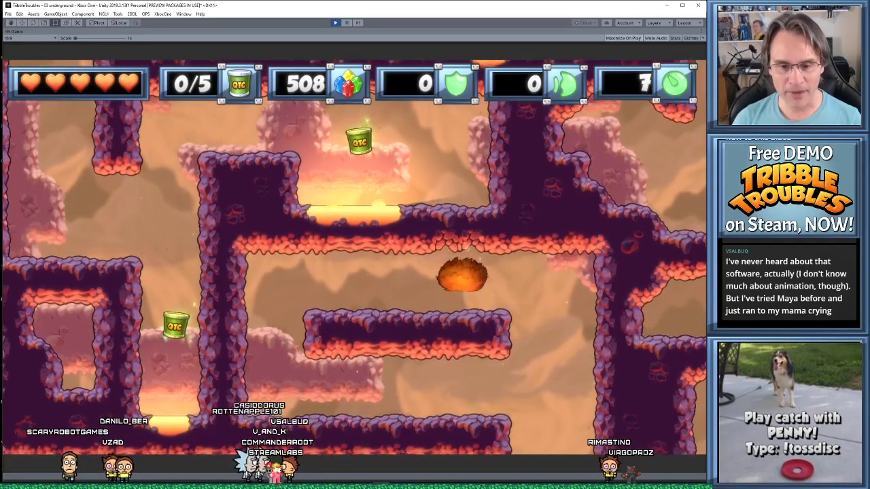
# Collect the QTC can above the lava pool and the one in the shaft further left
pyautogui.press('Left')
pyautogui.press('space')
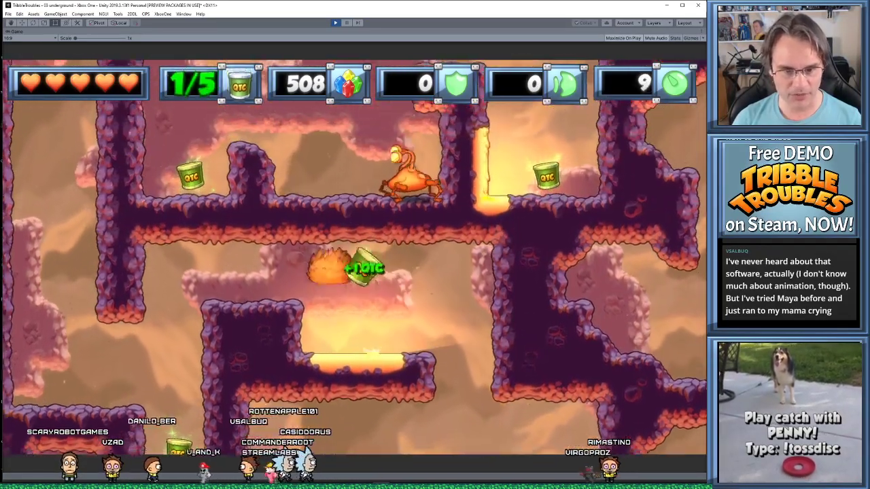
pyautogui.press('Left')
pyautogui.press('space')
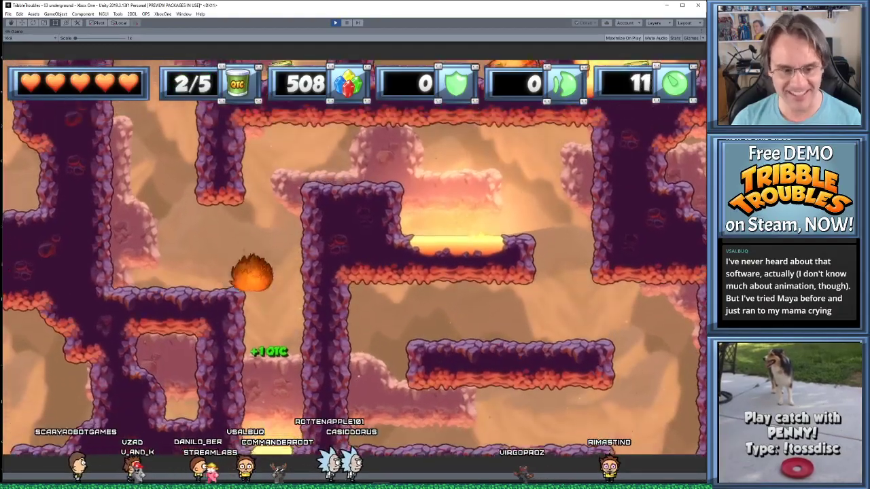
# Climb the left shaft, take the QTC can beside the lava-coated wall and jump over into the neighbouring chamber
pyautogui.press('Left')
pyautogui.press('space')
pyautogui.press('space')
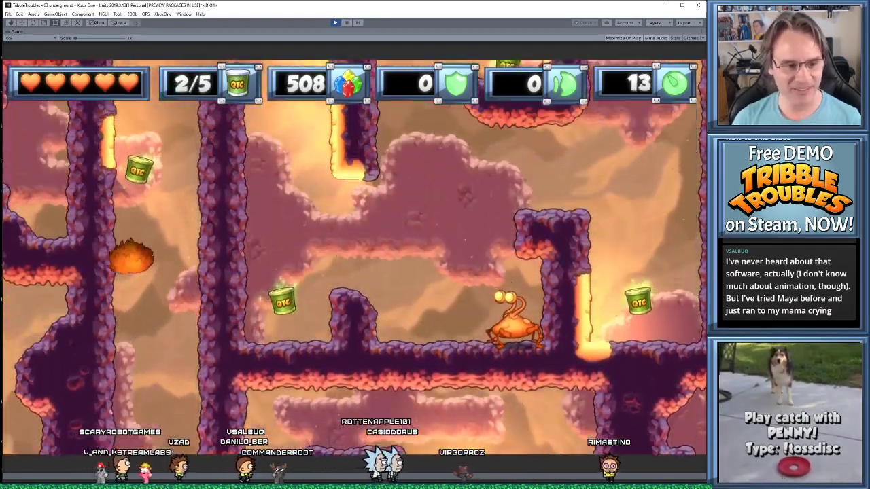
pyautogui.press('space')
pyautogui.press('Right')
pyautogui.press('space')
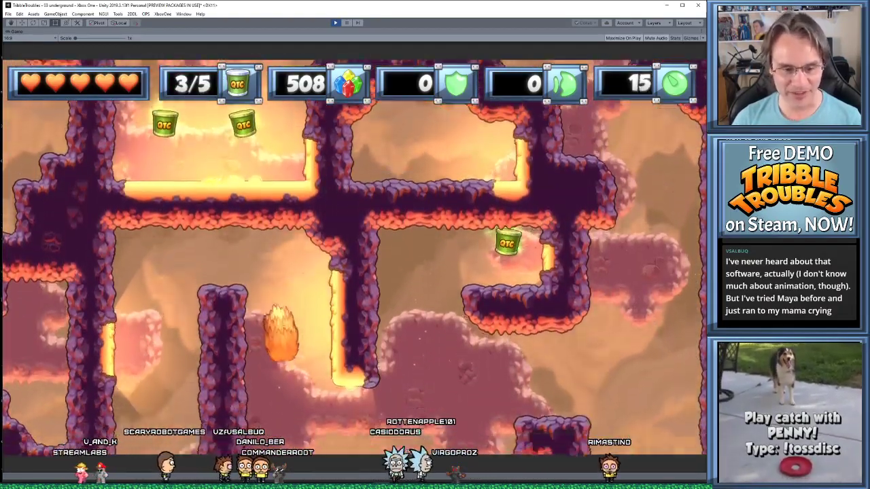
# Collect the QTC can near the two-eyed enemy, then defeat the enemy and jump at the ledge beyond it
pyautogui.press('Right')
pyautogui.press('space')
pyautogui.press('space')
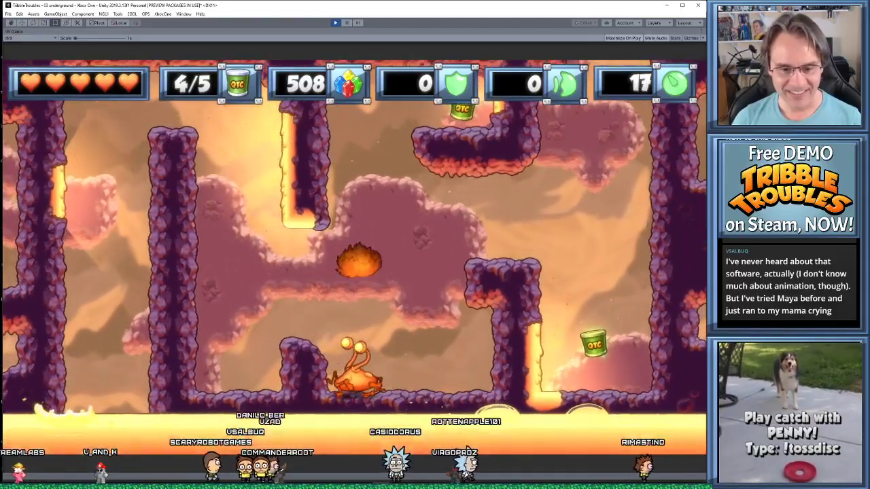
pyautogui.press('space')
pyautogui.press('Right')
pyautogui.press('space')
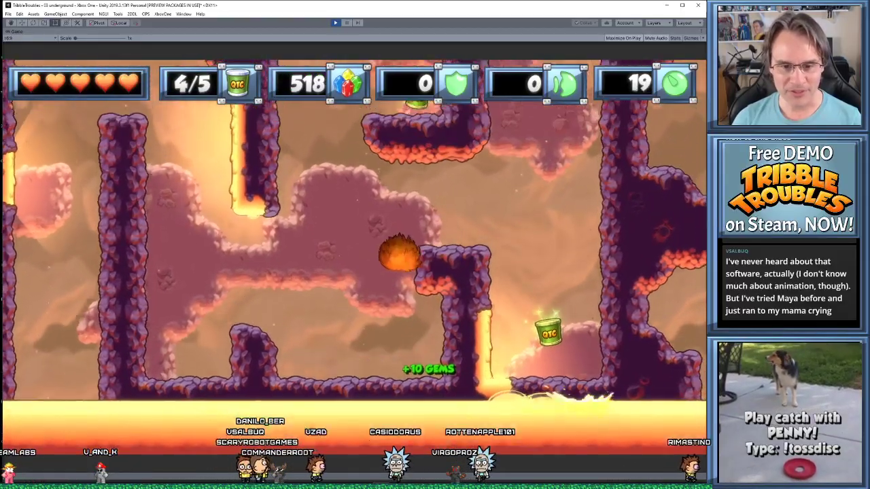
pyautogui.press('Left')
pyautogui.press('space')
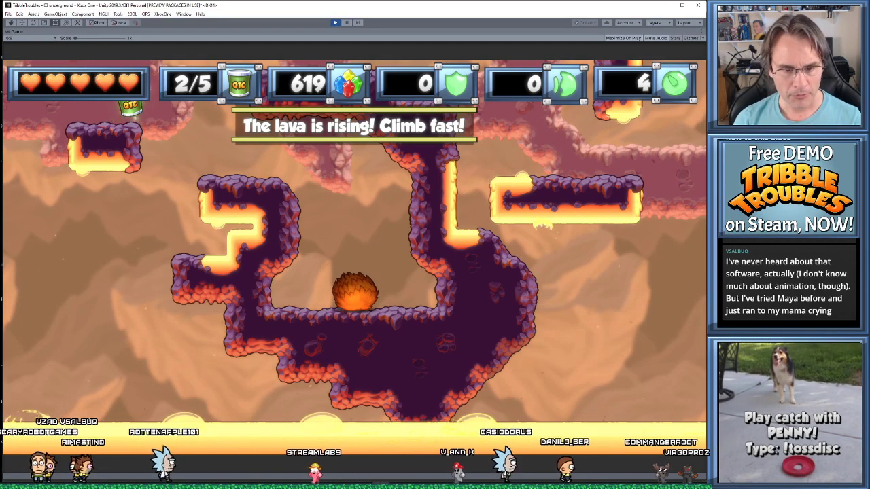
# Climb the tribble away from the rising lava over the ledges and jump towards the QTC can above the pillar
pyautogui.press('Left')
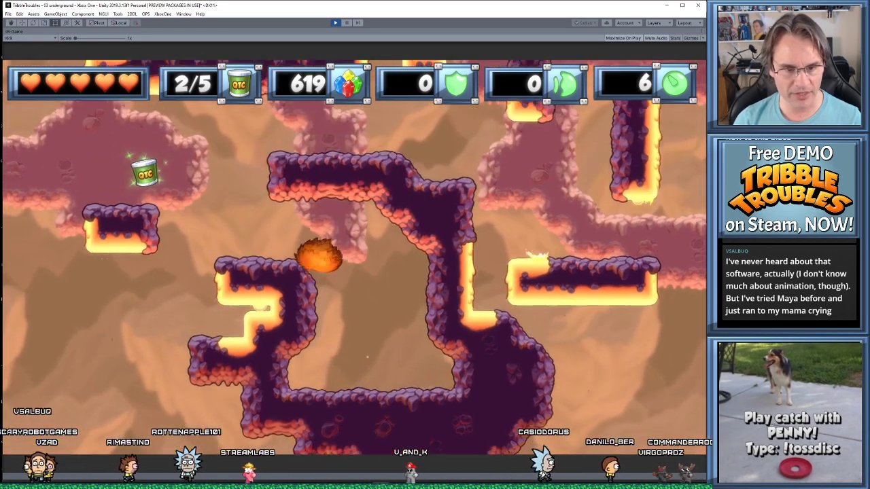
pyautogui.press('space')
pyautogui.press('Right')
pyautogui.press('Right')
pyautogui.press('space')
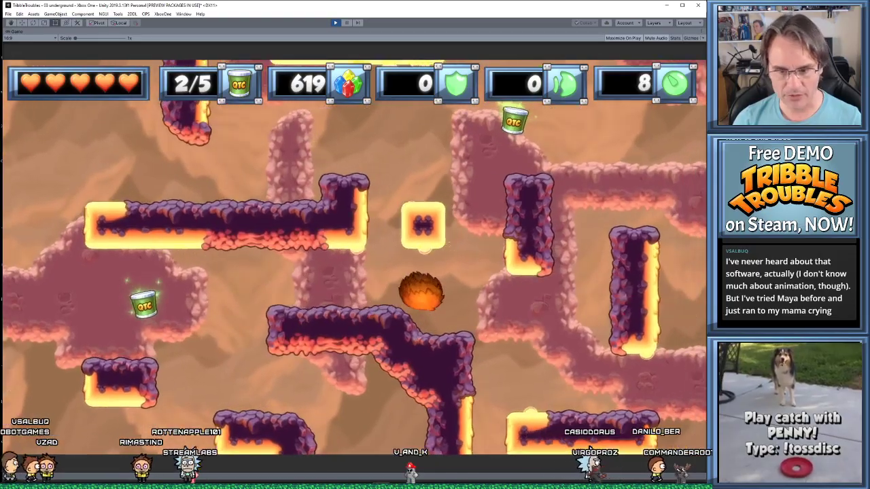
pyautogui.press('space')
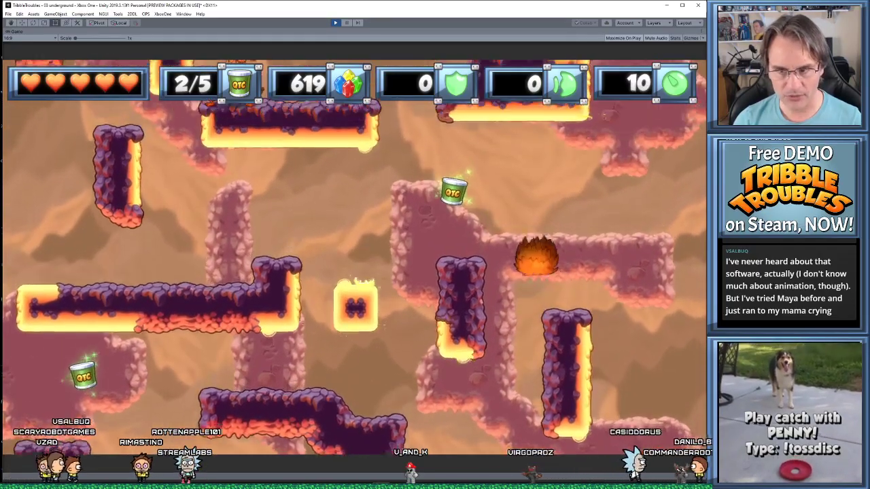
pyautogui.press('Left')
pyautogui.press('space')
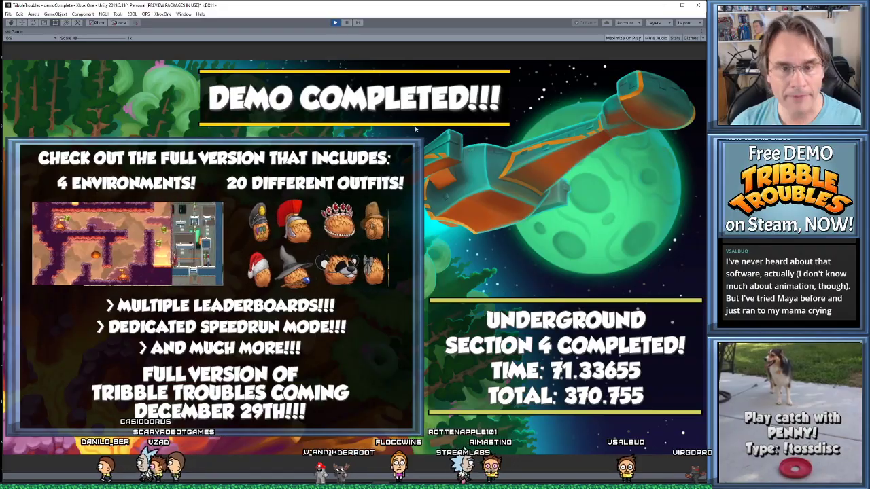
# Stop the running game, show the Inspector, and switch from Unity back to the cat ear scene in Maya
pyautogui.click(335, 22)
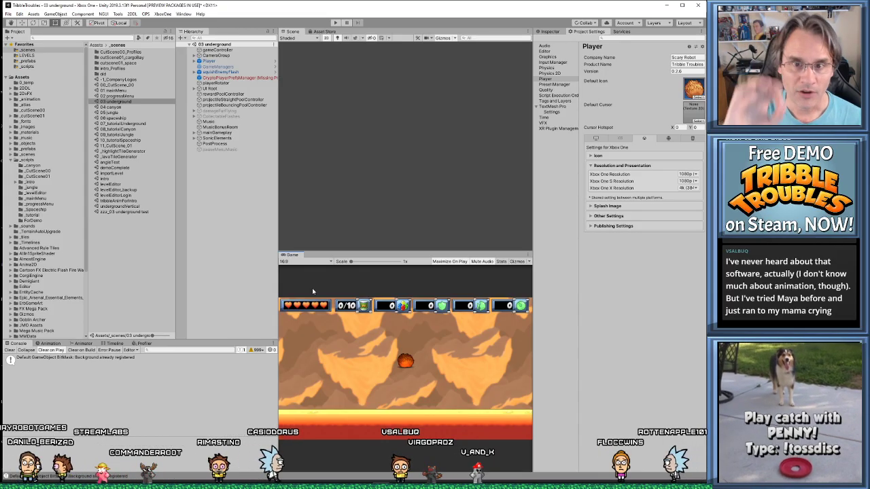
pyautogui.click(550, 32)
pyautogui.click(668, 6)
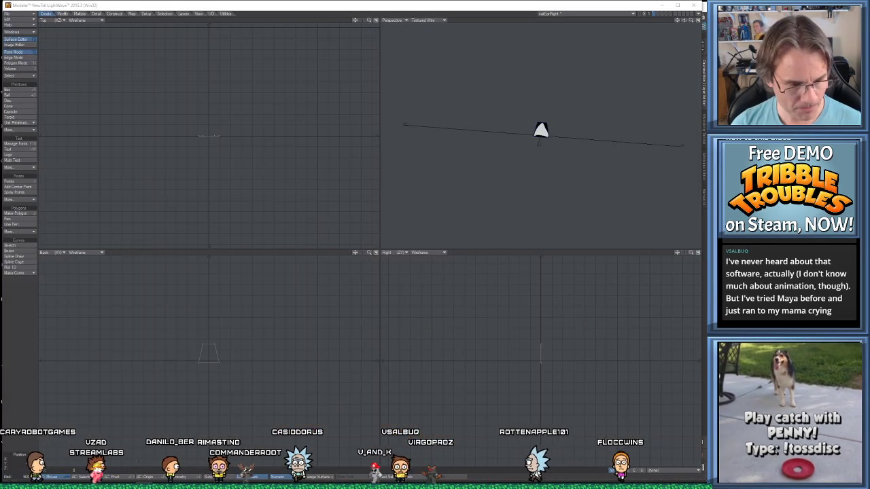
pyautogui.click(170, 458)
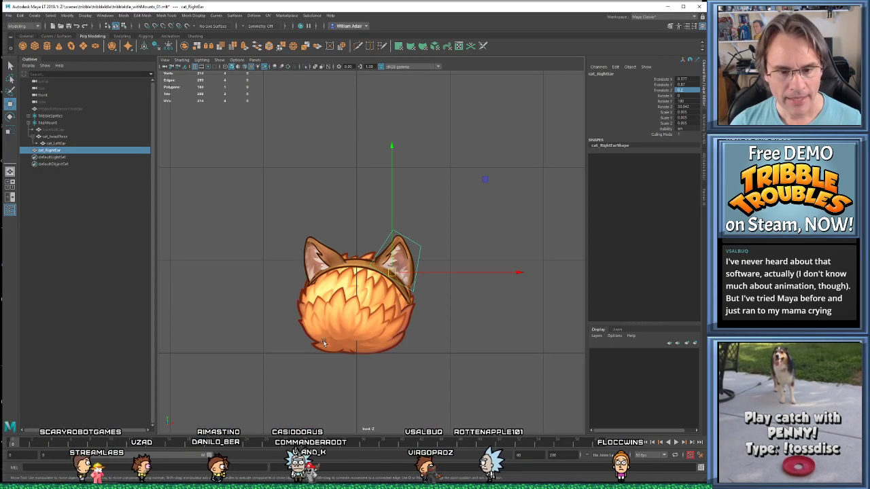
# Rotate cat_RightEar outward to about 39 degrees in Z and move it slightly down onto the headband
pyautogui.click(414, 387)
pyautogui.scroll(2, 420, 356)
pyautogui.click(412, 272)
pyautogui.press('e')
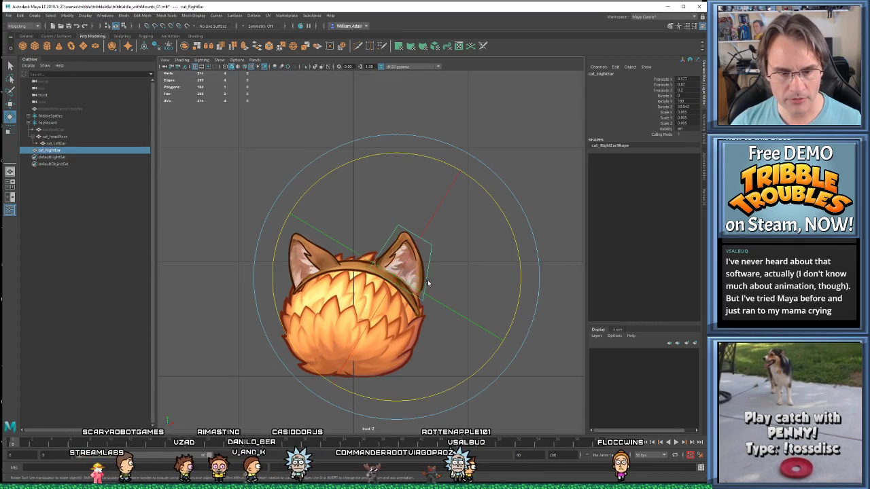
pyautogui.moveTo(520, 278); pyautogui.dragTo(516, 298)
pyautogui.press('w')
pyautogui.moveTo(396, 278); pyautogui.dragTo(394, 283)
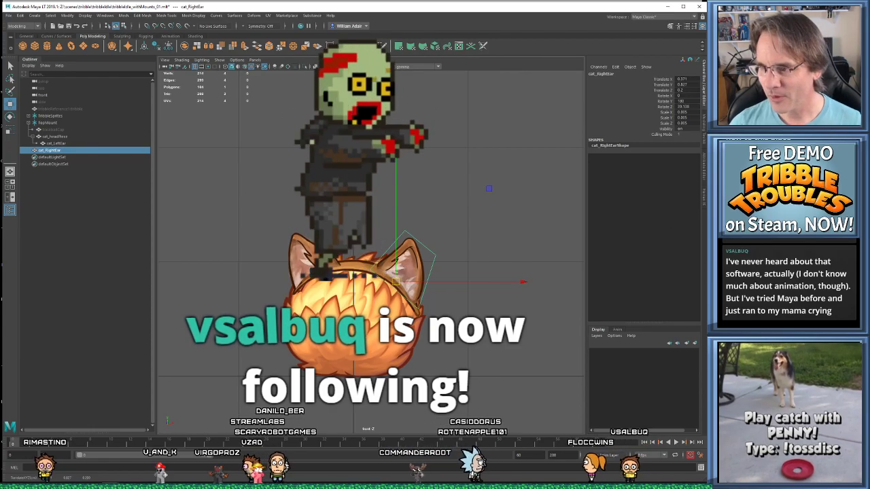
# Return to the Maya scene and nudge cat_RightEar slightly up and outward to about X 0.377
pyautogui.hotkey('alt', 'Tab')
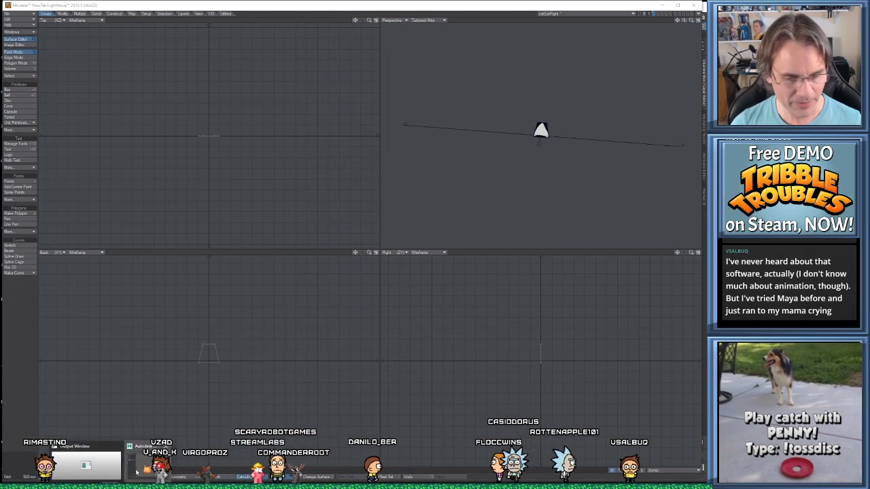
pyautogui.click(136, 471)
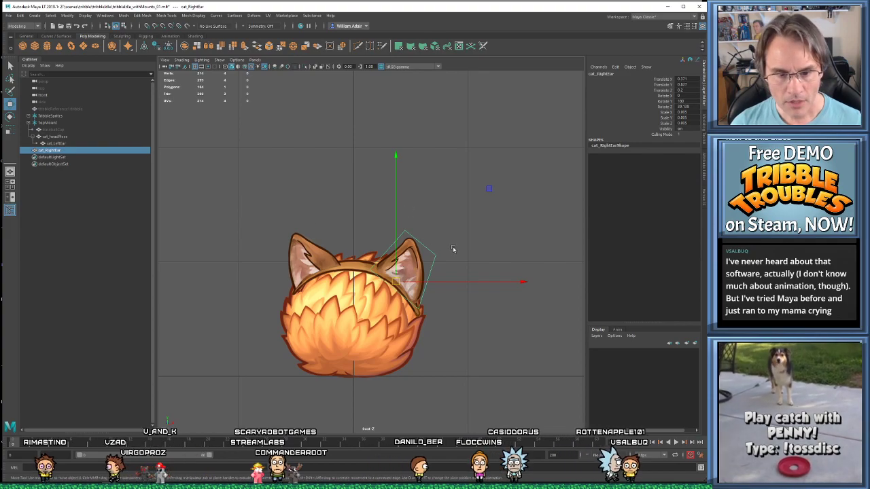
pyautogui.moveTo(395, 284); pyautogui.dragTo(396, 282)
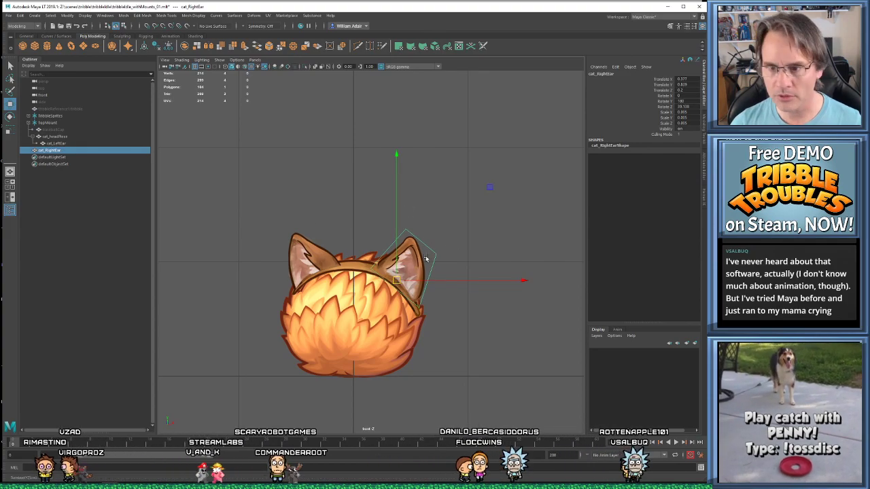
# Scale cat_RightEar to 0.0055 on all three axes and nudge it down to sit on the headband
pyautogui.click(684, 112)
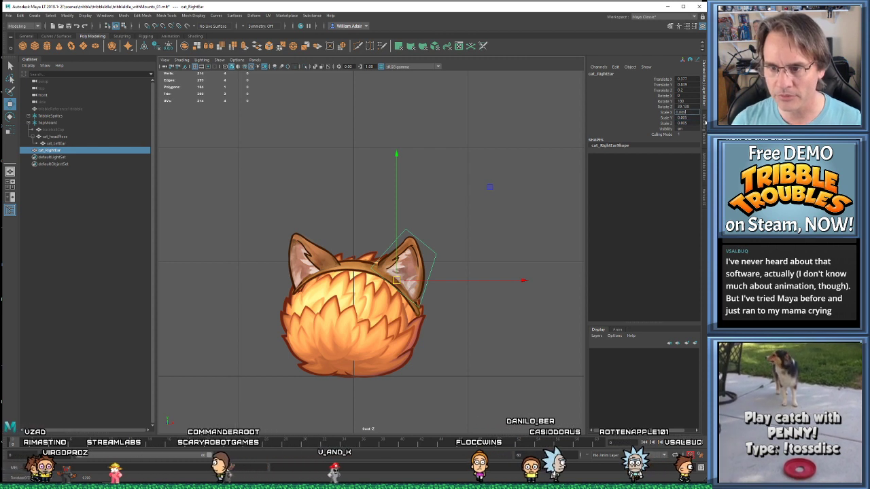
pyautogui.write('0.005')
pyautogui.press('Tab')
pyautogui.write('0.0055')
pyautogui.press('Tab')
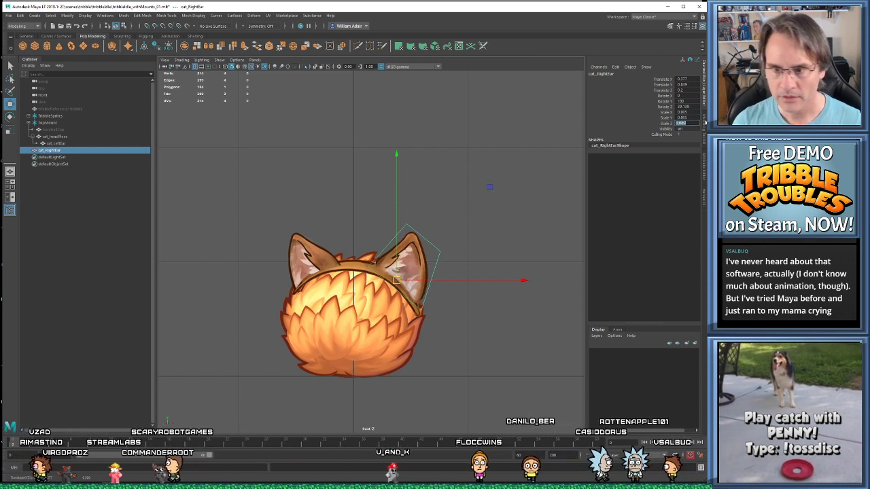
pyautogui.write('0.0055')
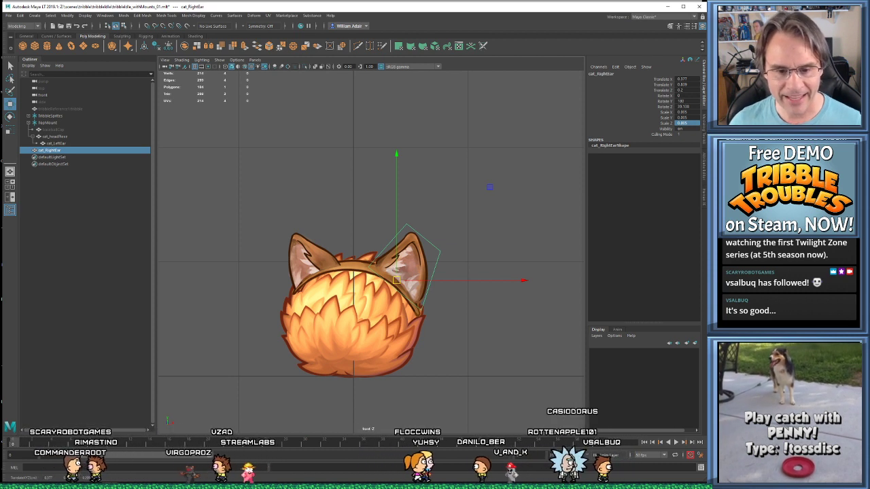
pyautogui.moveTo(399, 278); pyautogui.dragTo(397, 282)
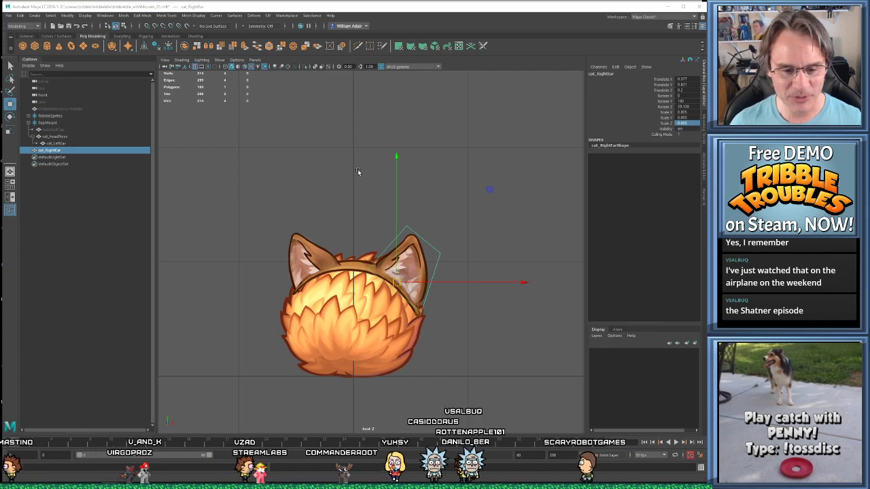
# Parent cat_RightEar under cat_headPiece and clear the selection
pyautogui.scroll(1, 366, 252)
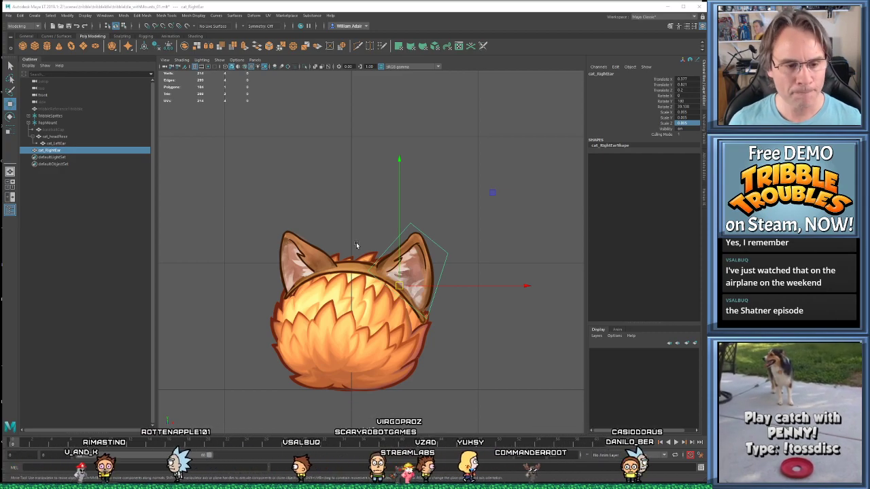
pyautogui.click(227, 215)
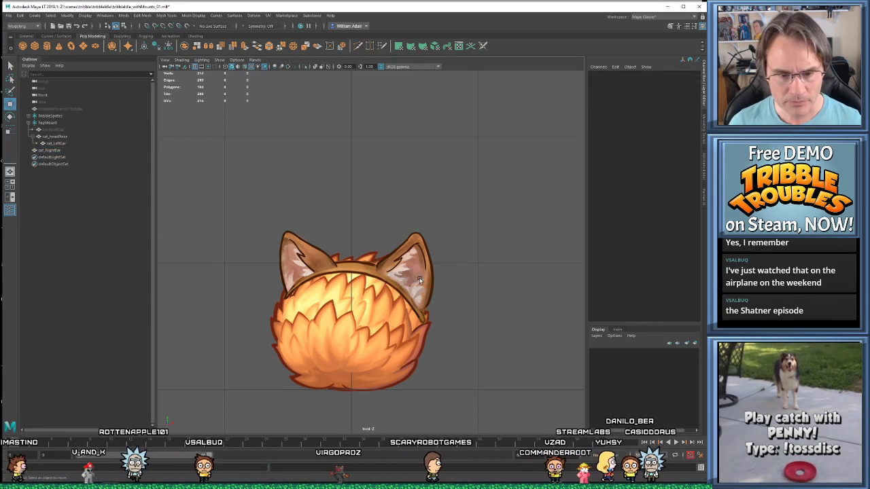
pyautogui.scroll(3, 419, 280)
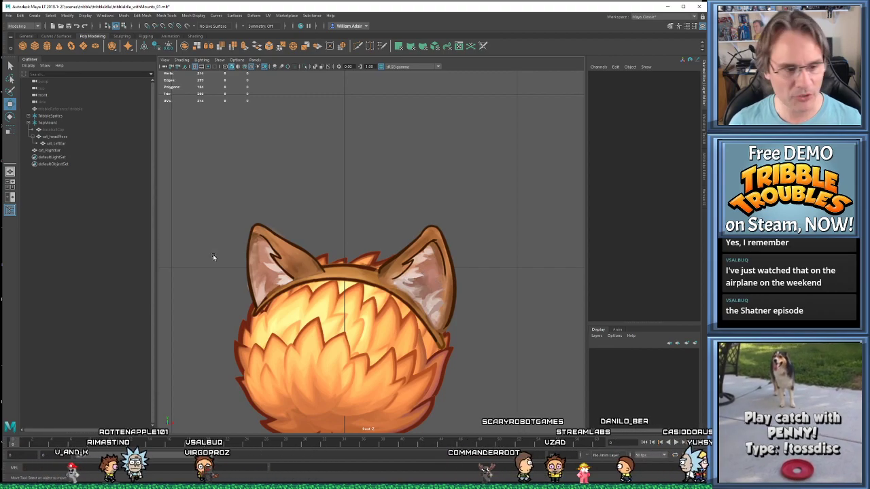
pyautogui.click(53, 150)
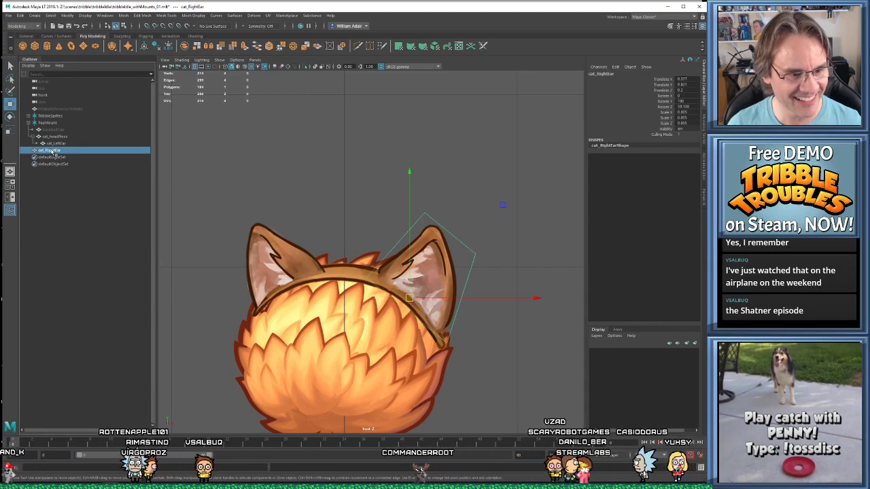
pyautogui.moveTo(52, 151); pyautogui.dragTo(62, 138, button='middle')
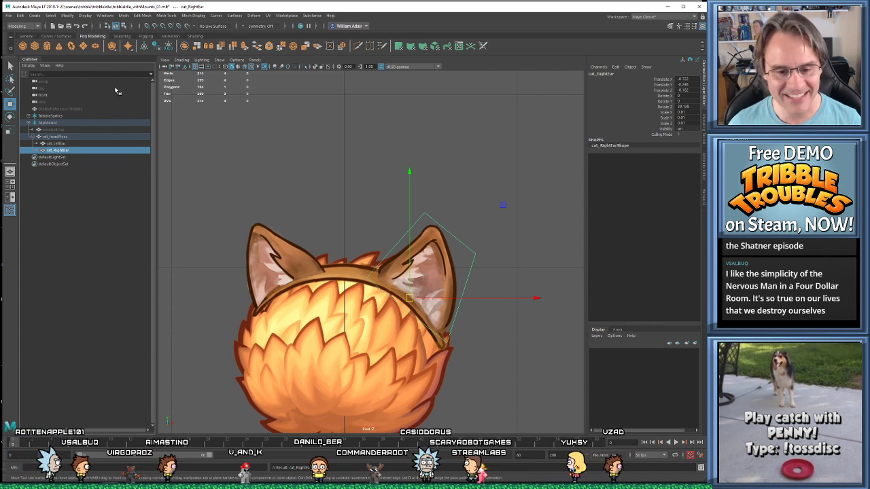
pyautogui.click(441, 214)
pyautogui.keyDown('alt'); pyautogui.moveTo(350, 191); pyautogui.dragTo(356, 178, button='middle'); pyautogui.keyUp('alt')
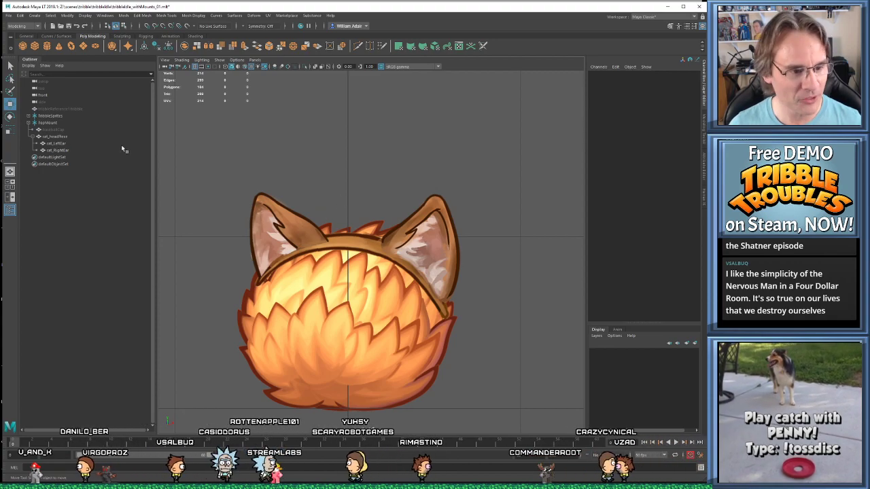
# Check cat_headPiece together with both ears, then examine the whole tribble at a small size
pyautogui.click(75, 136)
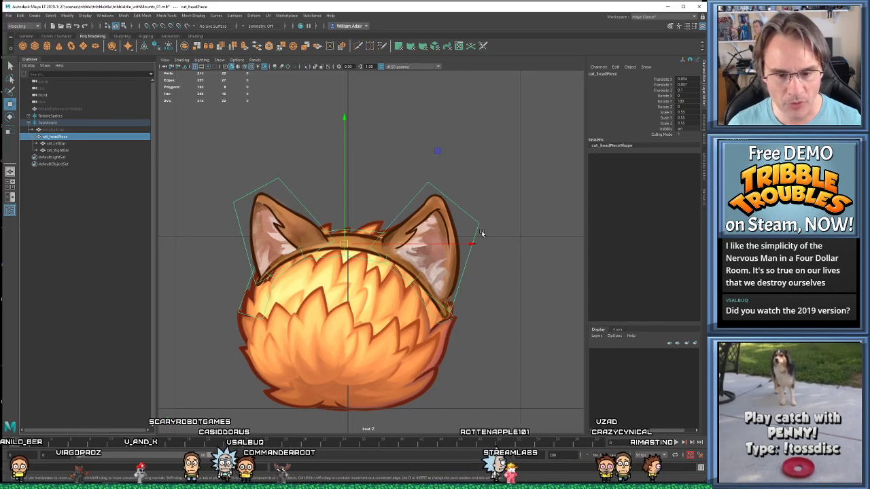
pyautogui.click(494, 259)
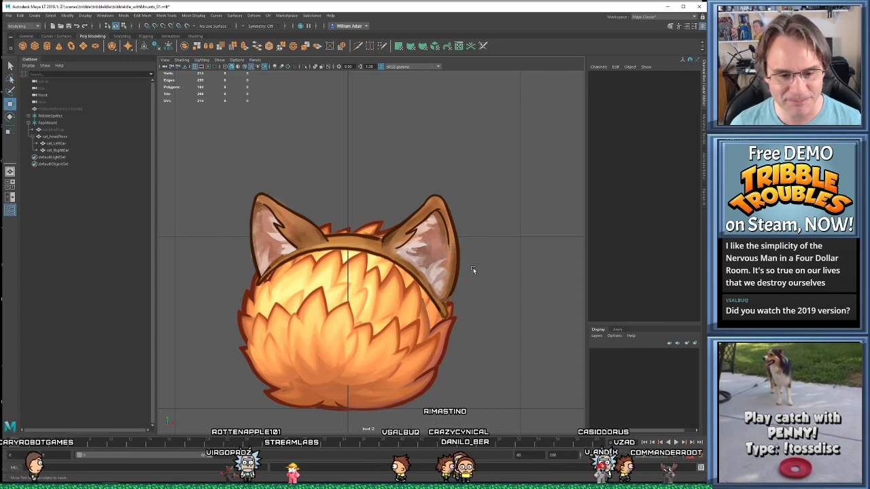
pyautogui.scroll(-8, 472, 270)
pyautogui.scroll(2, 365, 270)
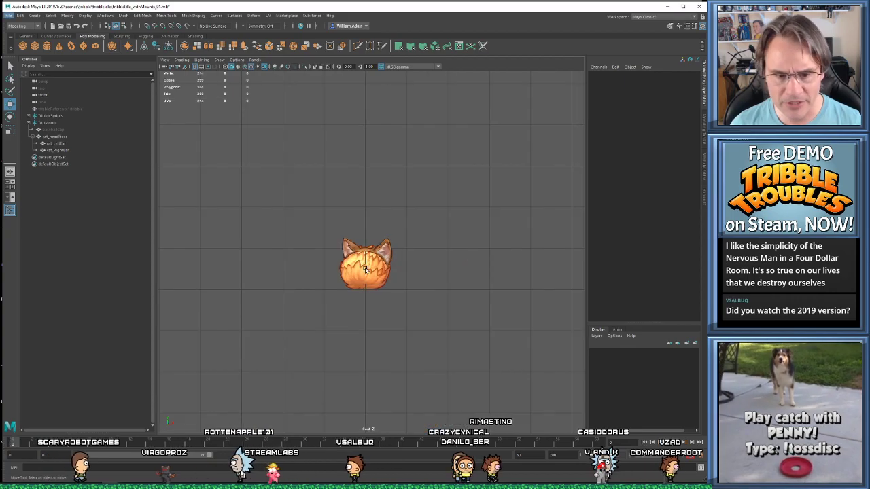
# Examine the headpiece and ears on the tribble up close, and import catMouth.fbx into the scene
pyautogui.scroll(3, 365, 269)
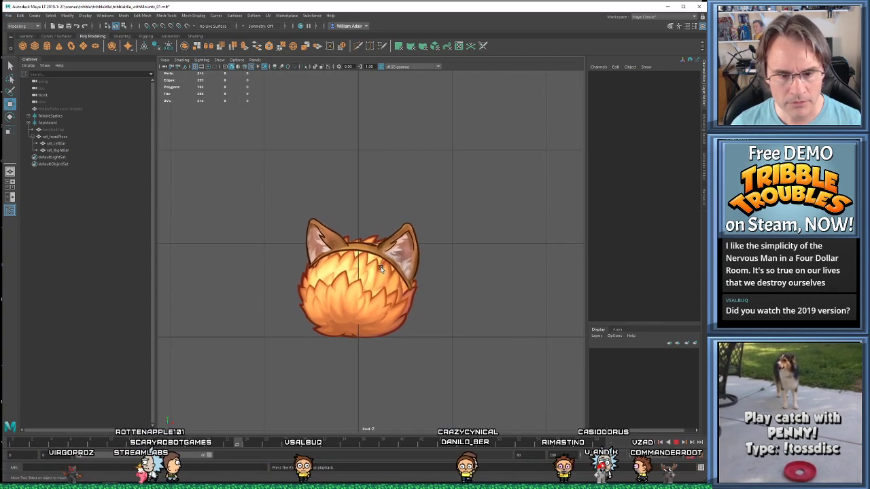
pyautogui.scroll(2, 460, 283)
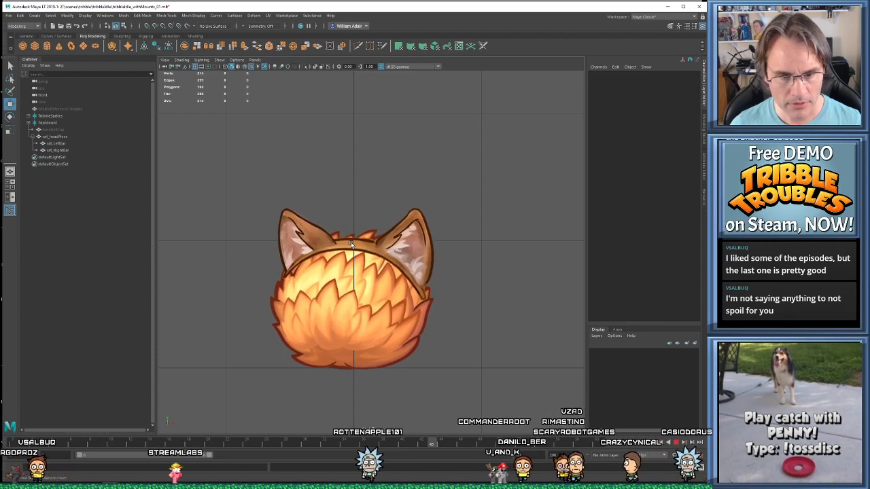
pyautogui.scroll(2, 353, 253)
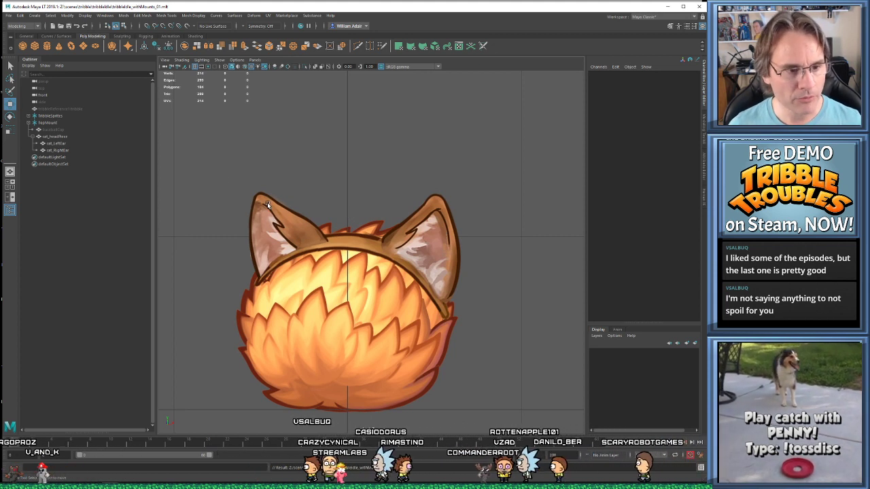
pyautogui.click(10, 15)
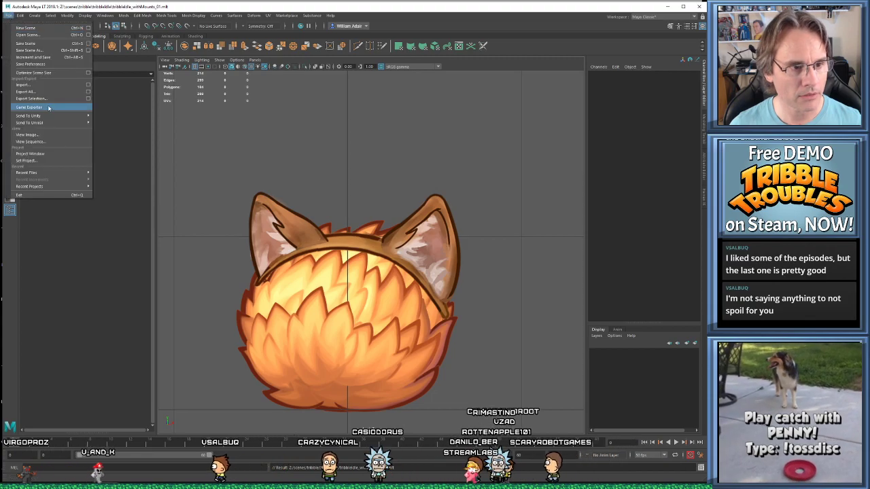
pyautogui.click(34, 85)
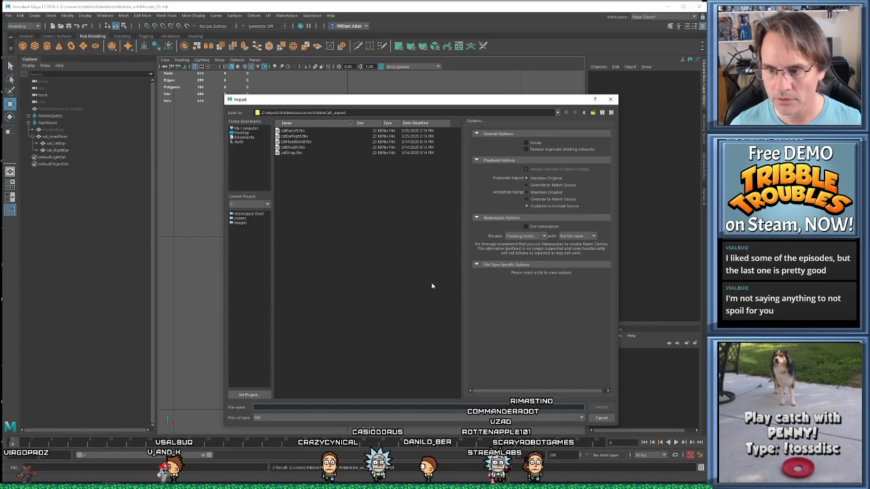
pyautogui.doubleClick(291, 149)
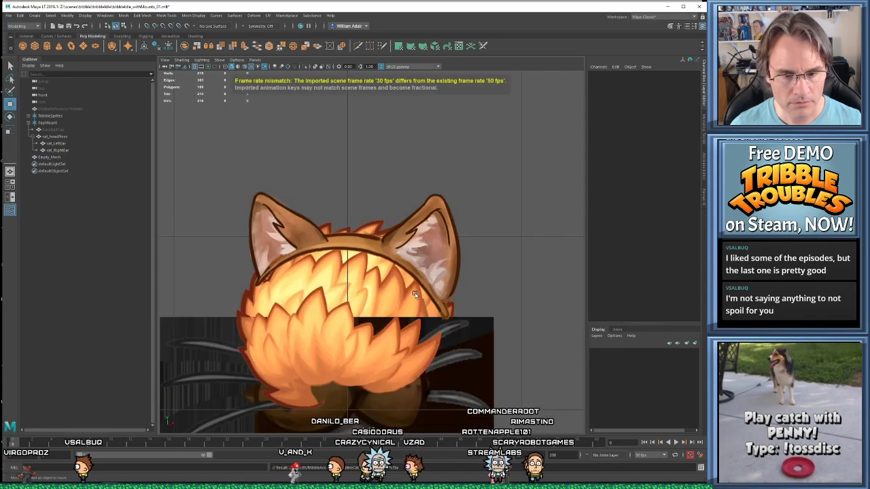
# Rotate the imported cat mouth mesh 180 degrees about the Y axis
pyautogui.scroll(-5, 415, 294)
pyautogui.scroll(4, 430, 299)
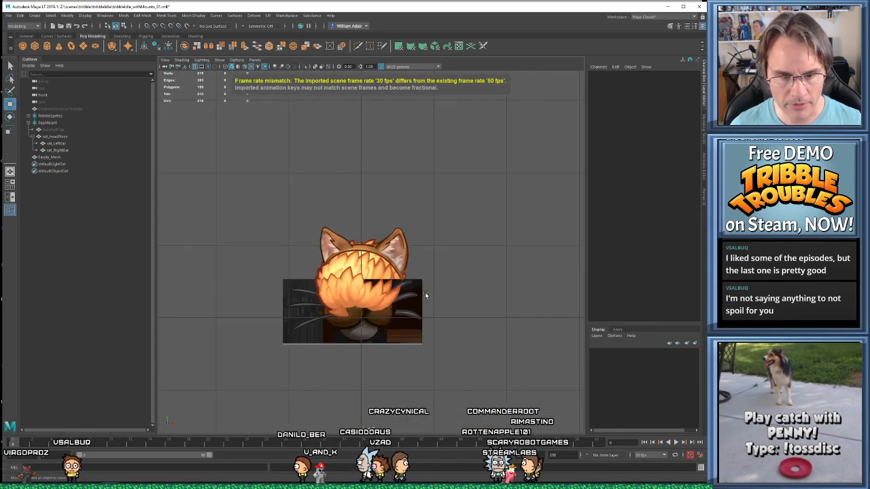
pyautogui.click(418, 334)
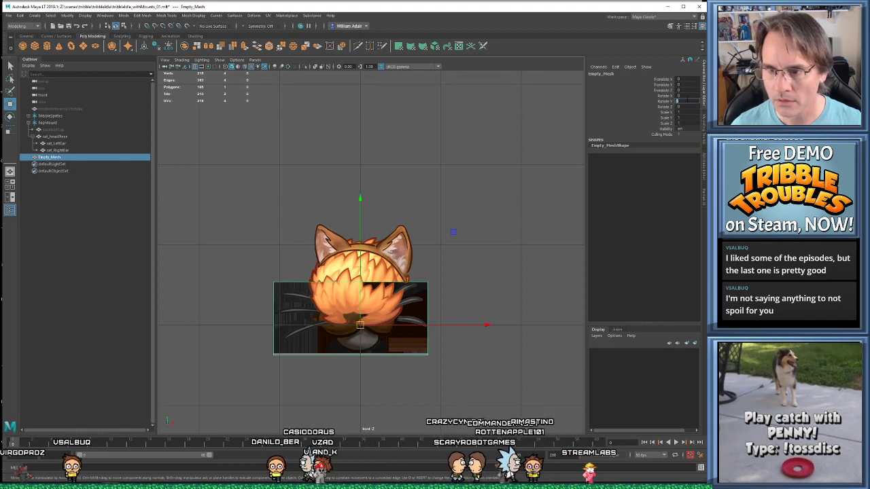
pyautogui.write('180')
pyautogui.press('Return')
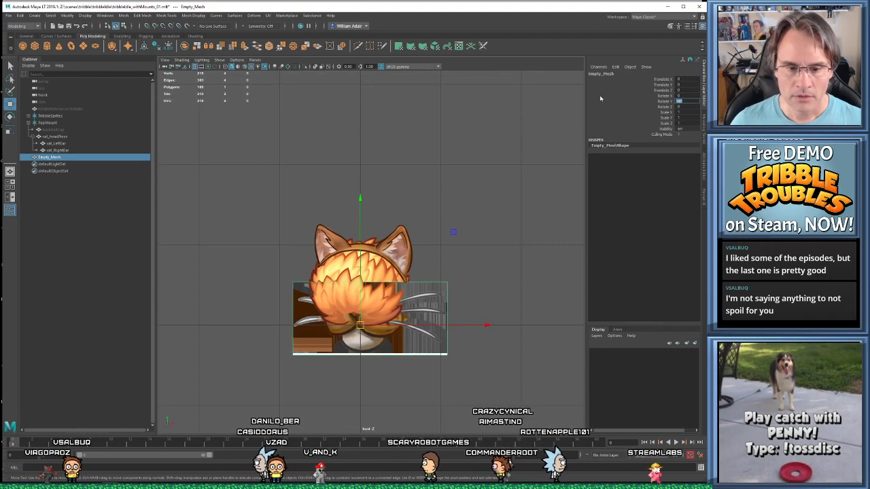
# Assign the existing cat material to the mouth mesh in the Hypershade and delete the duplicate cat1 material
pyautogui.click(106, 15)
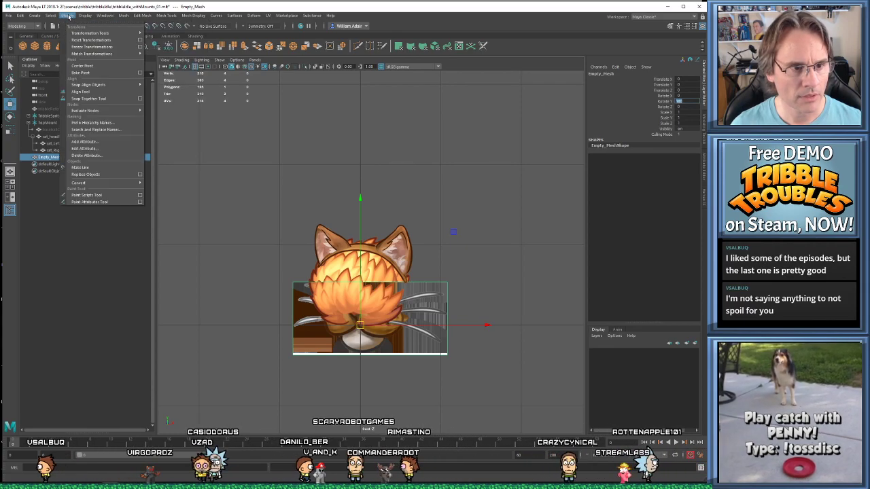
pyautogui.moveTo(150, 16)
pyautogui.moveTo(105, 16)
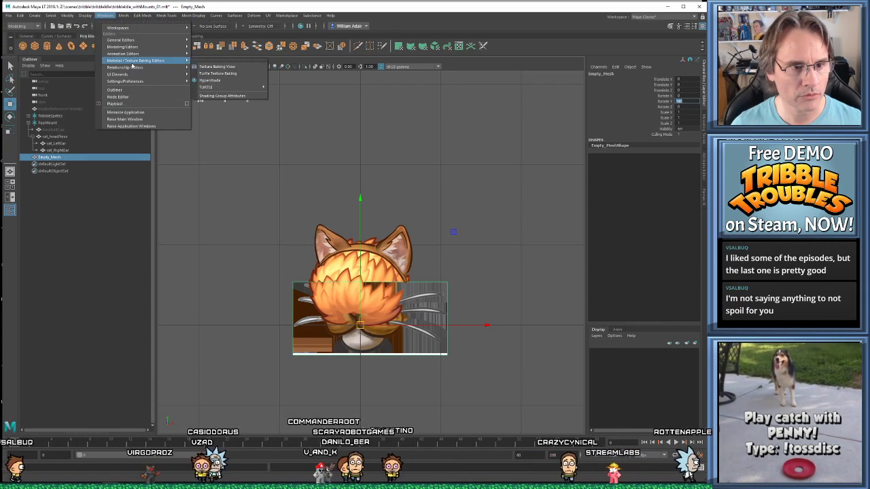
pyautogui.moveTo(138, 61)
pyautogui.click(197, 80)
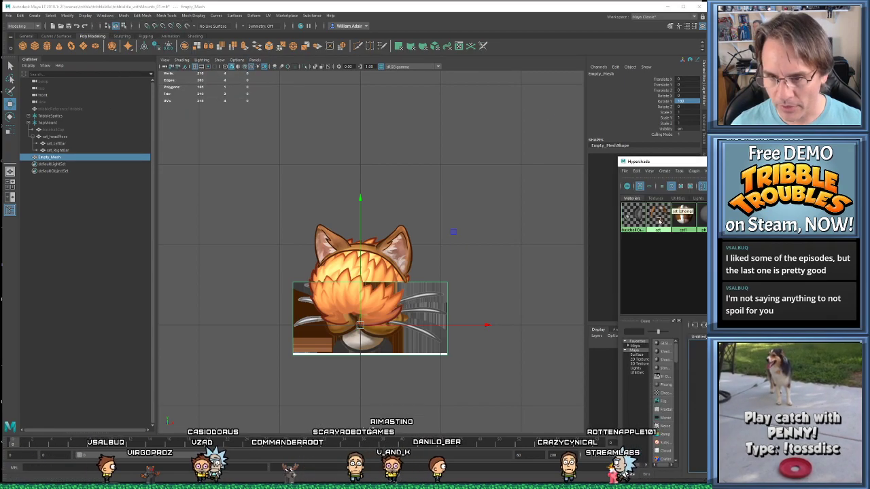
pyautogui.moveTo(397, 350); pyautogui.dragTo(398, 349, button='middle')
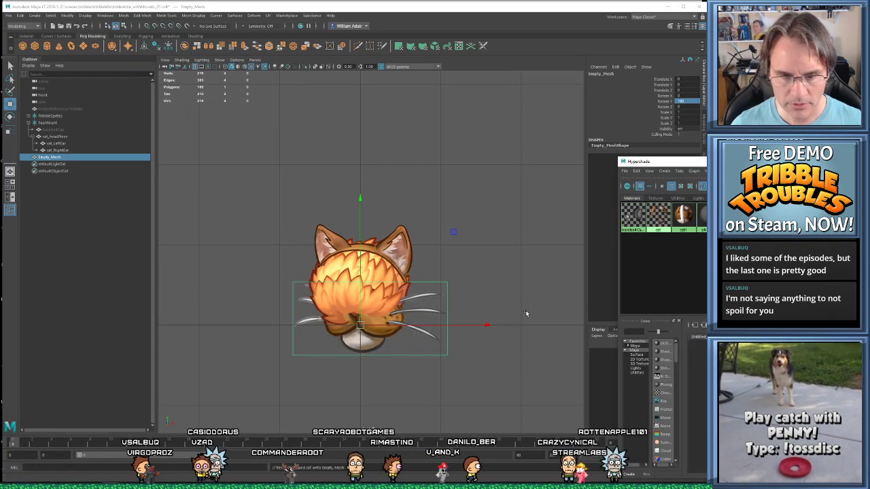
pyautogui.click(686, 223)
pyautogui.press('Delete')
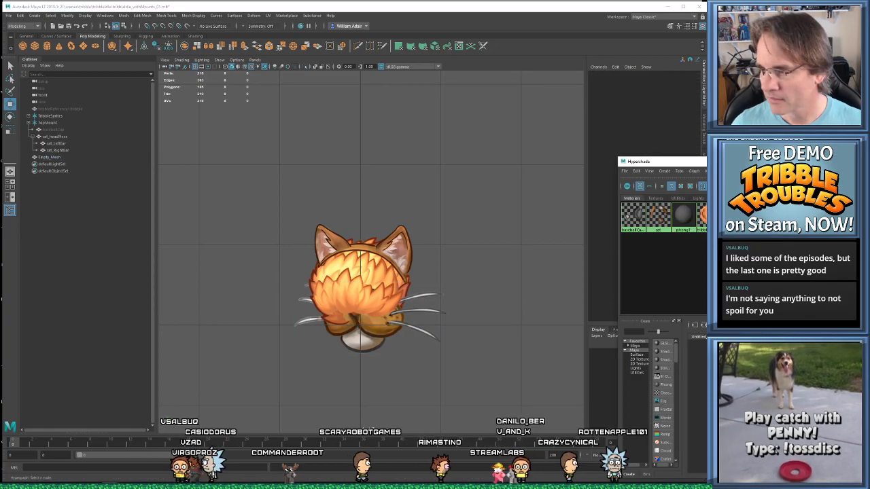
pyautogui.hotkey('alt', 'F4')
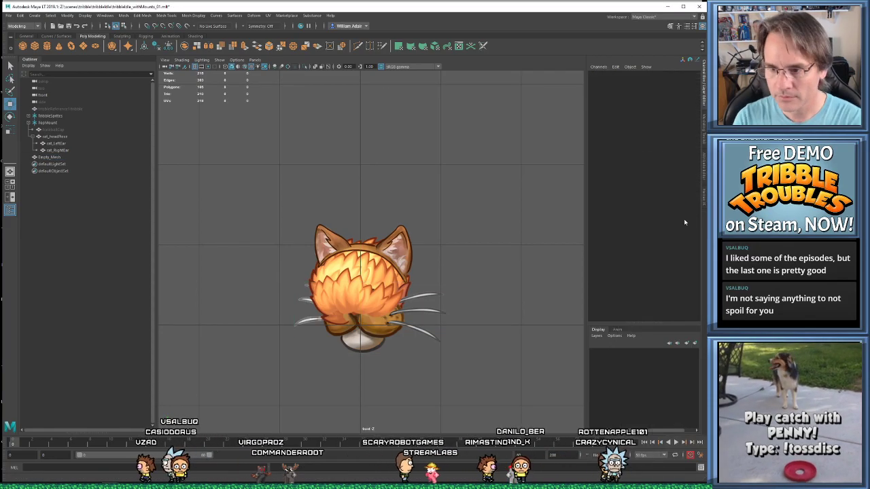
# Set the cat mouth mesh's Translate Z to 0.2 so it sits in front of the tribble sprites
pyautogui.click(370, 329)
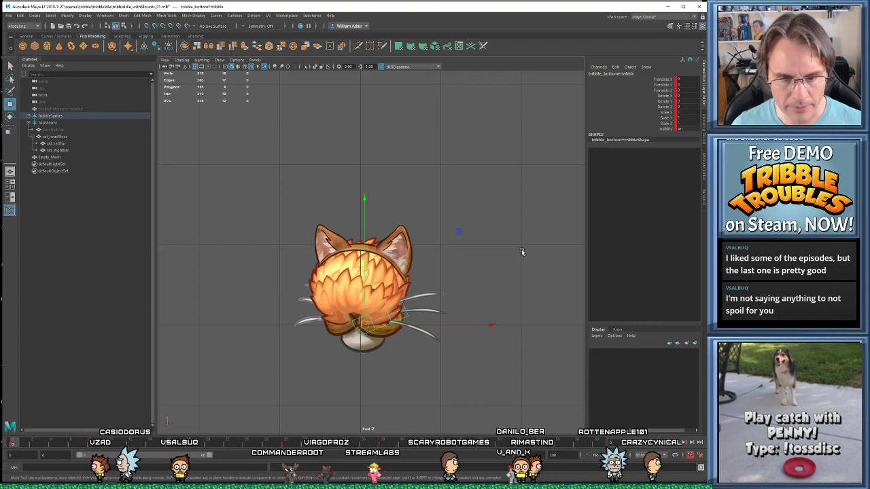
pyautogui.click(364, 352)
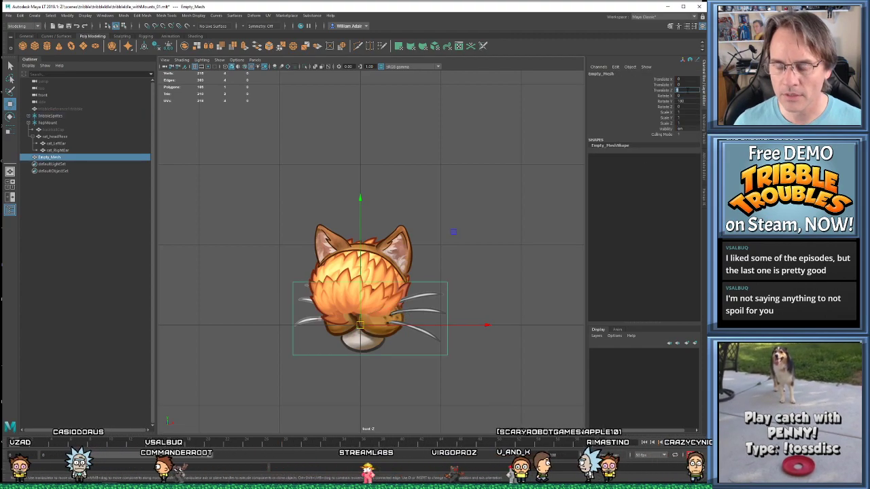
pyautogui.press('Return')
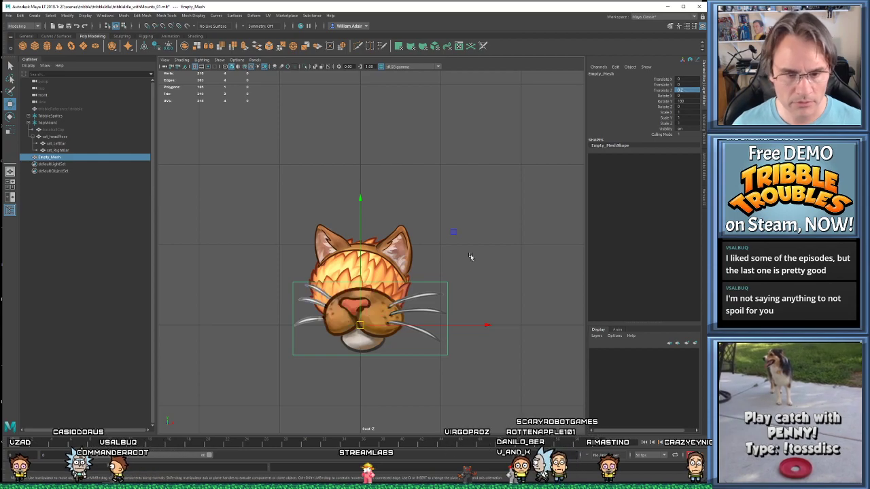
pyautogui.scroll(2, 382, 291)
pyautogui.keyDown('alt'); pyautogui.moveTo(394, 323); pyautogui.dragTo(394, 310, button='middle'); pyautogui.keyUp('alt')
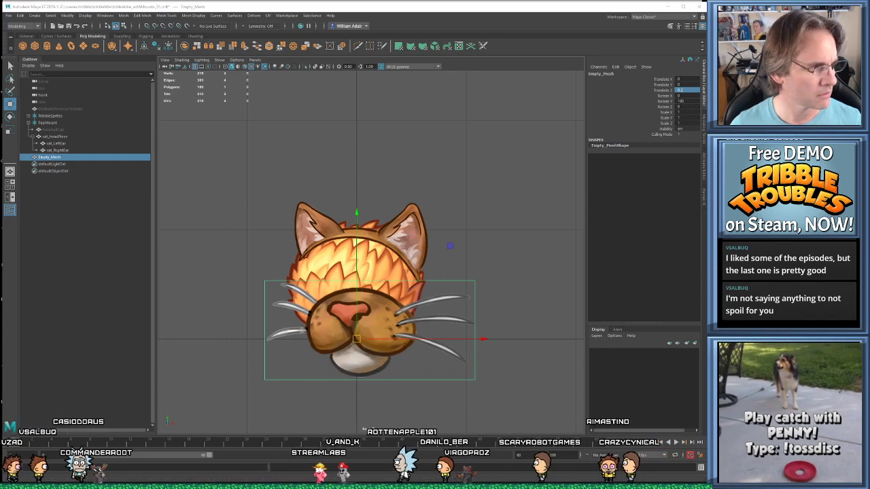
# Consult the cat design in accessoryCollection.png, scale the mouth mesh to about 0.62 and move it to about X -0.239, Y 0.392
pyautogui.moveTo(0, 133); pyautogui.dragTo(464, 65)
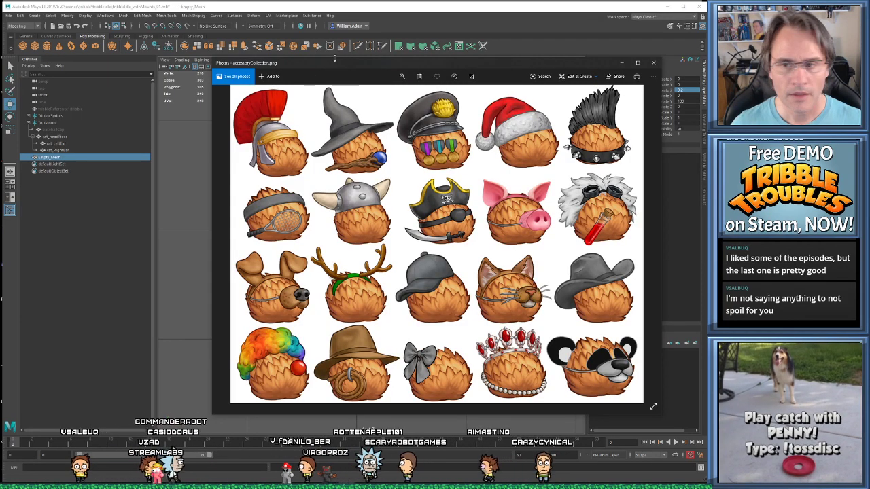
pyautogui.moveTo(334, 58); pyautogui.dragTo(362, 65)
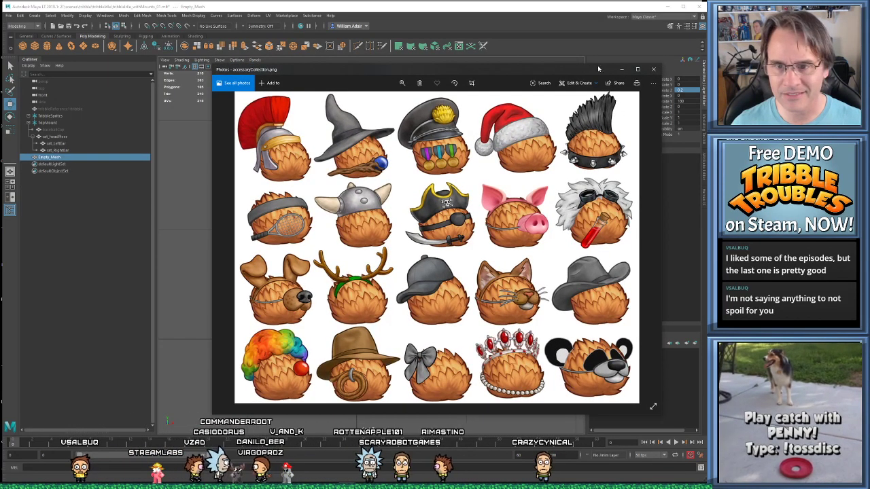
pyautogui.click(621, 69)
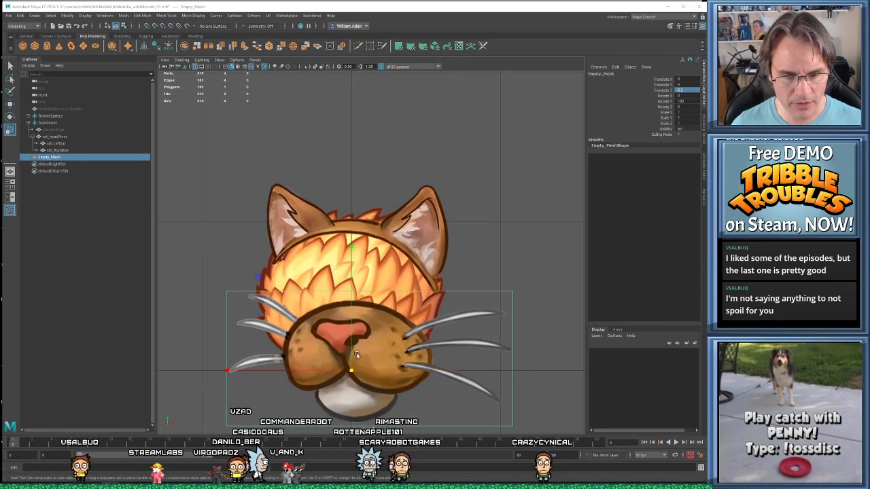
pyautogui.moveTo(350, 375); pyautogui.dragTo(280, 385)
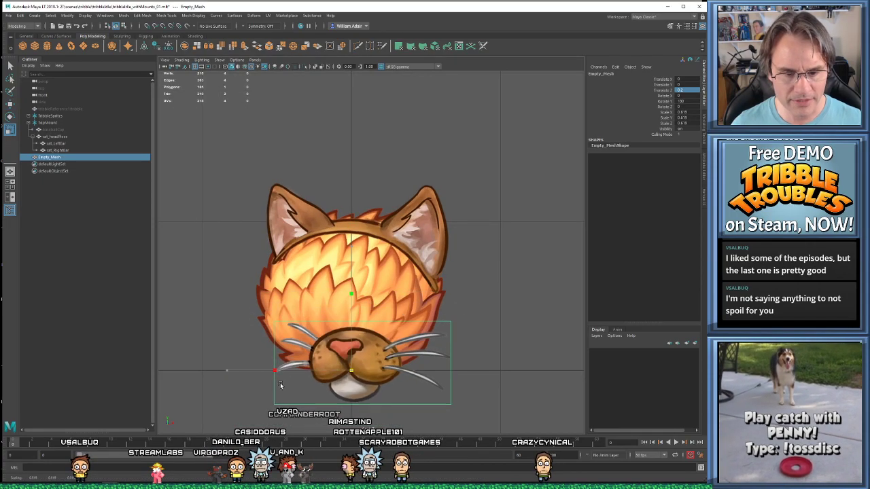
pyautogui.moveTo(353, 376); pyautogui.dragTo(318, 315)
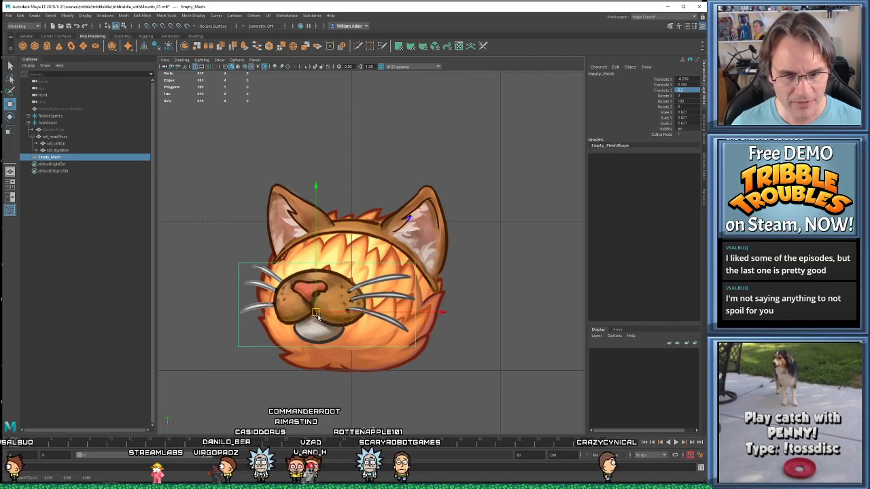
# Recheck the mouth's proportions against accessoryCollection.png and set its scale to 0.55 on all three axes
pyautogui.hotkey('alt', 'Tab')
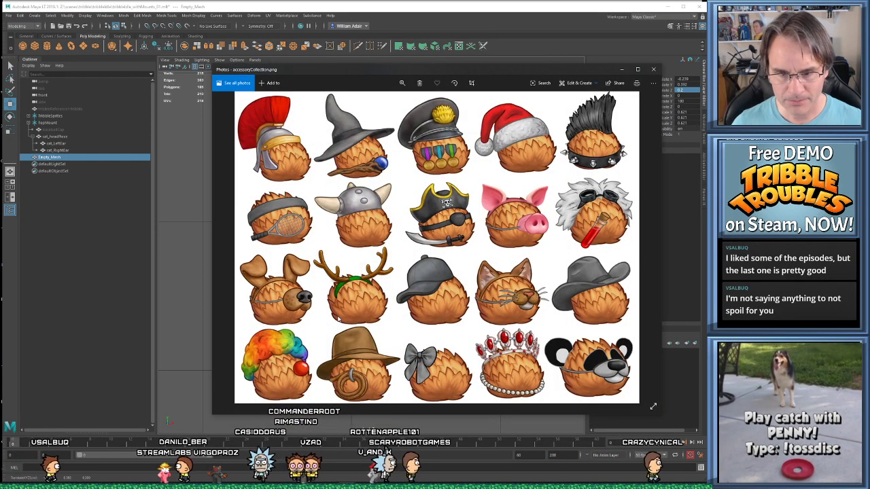
pyautogui.hotkey('alt', 'Tab')
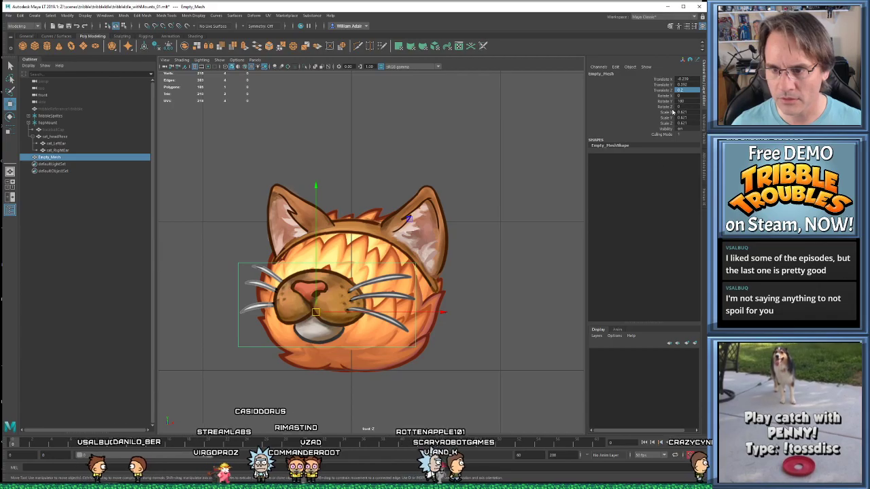
pyautogui.click(686, 112)
pyautogui.write('.55')
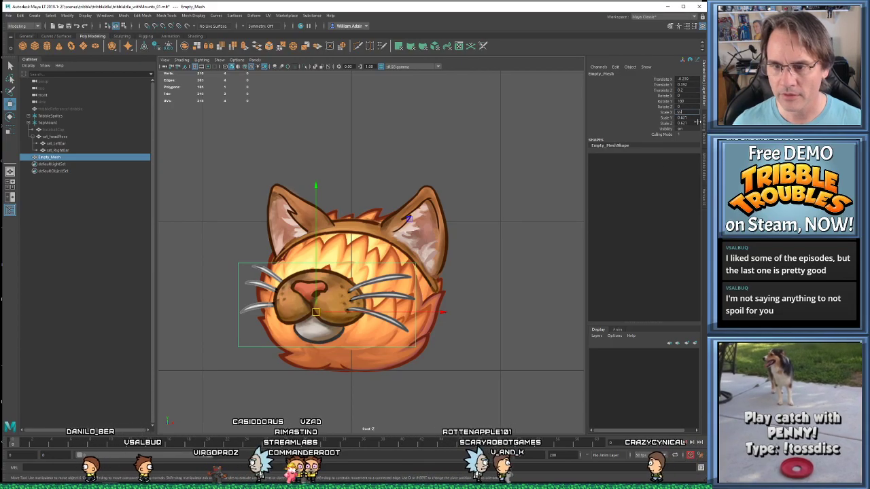
pyautogui.press('Tab')
pyautogui.write('.55')
pyautogui.press('Tab')
pyautogui.press('Return')
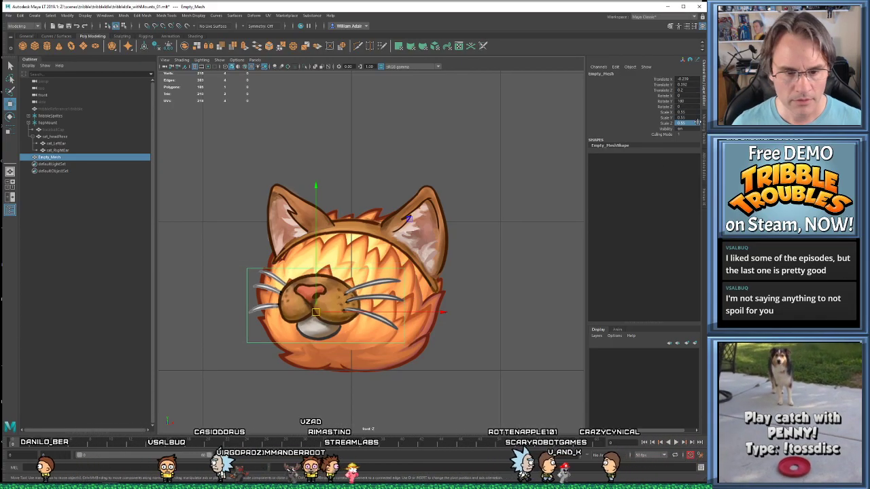
# Nudge the mouth mesh to about X -0.272, Y 0.419 and rename it cat_Mouth, leaving nothing selected
pyautogui.scroll(2, 340, 292)
pyautogui.moveTo(307, 315); pyautogui.dragTo(303, 313)
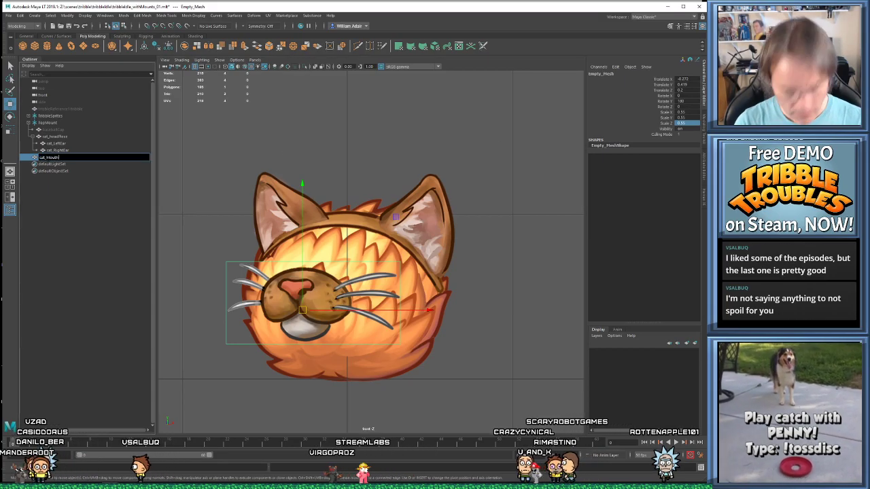
pyautogui.press('Return')
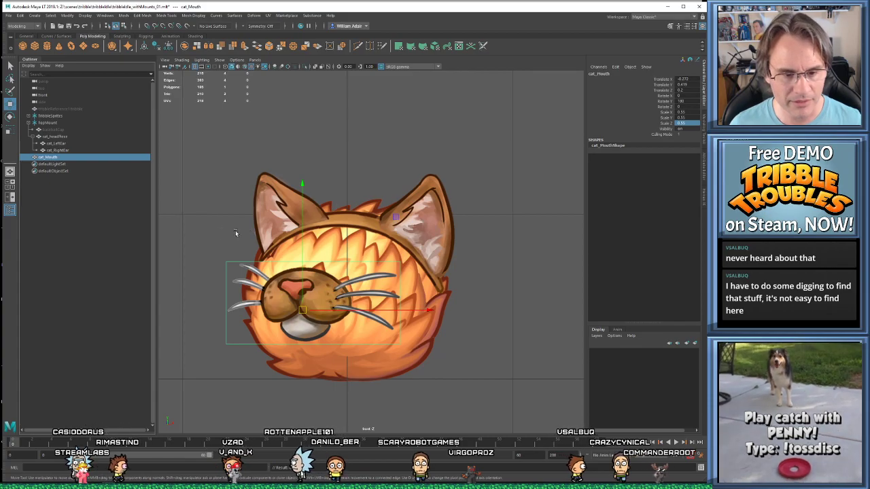
pyautogui.click(208, 233)
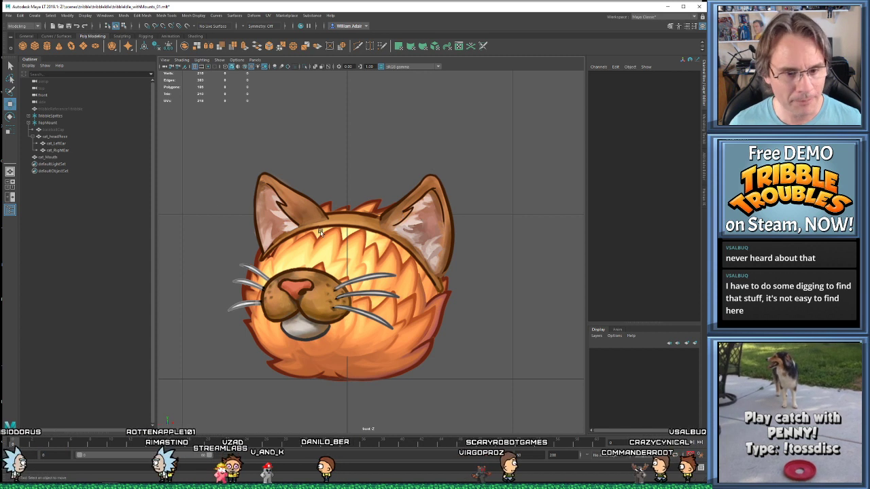
pyautogui.scroll(1, 324, 243)
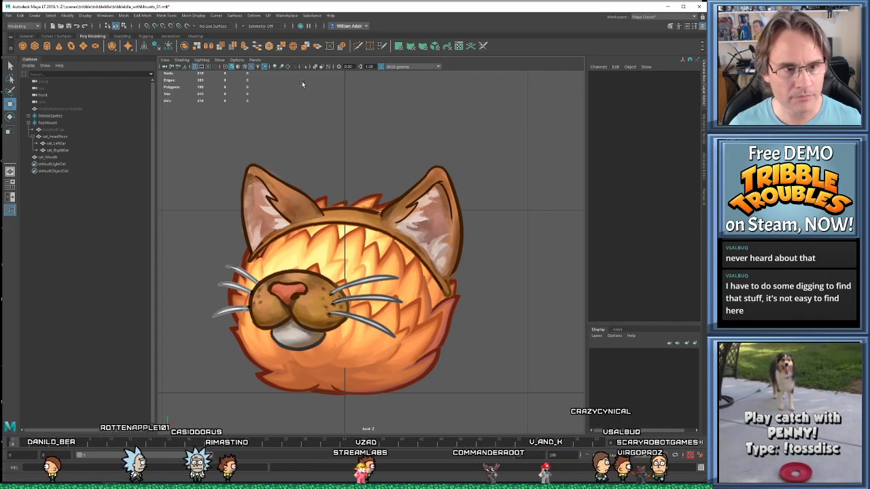
pyautogui.keyDown('alt'); pyautogui.moveTo(302, 91); pyautogui.dragTo(299, 83, button='middle'); pyautogui.keyUp('alt')
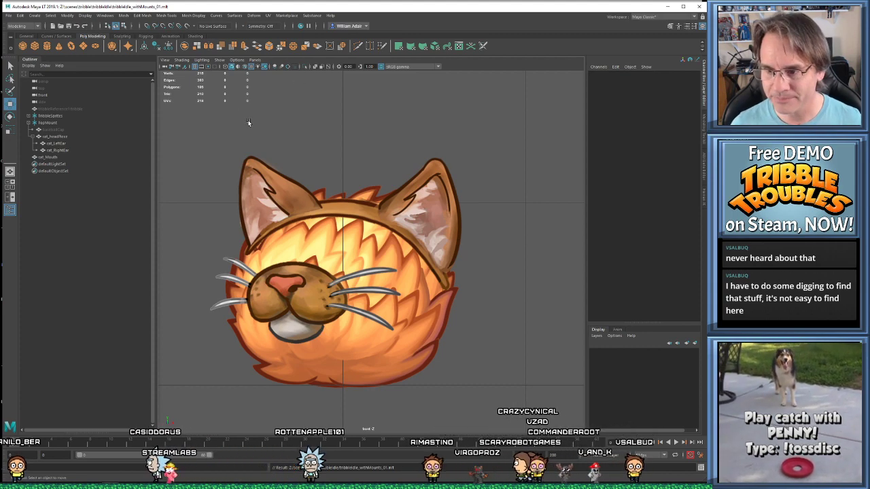
# Hide the cat_Mouth mesh by setting its Visibility to 0
pyautogui.click(62, 150)
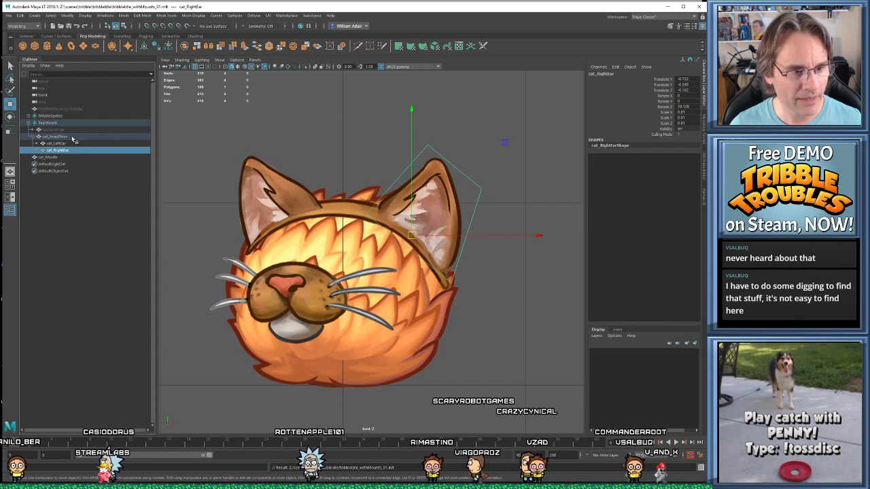
pyautogui.click(49, 158)
pyautogui.moveTo(49, 159)
pyautogui.mouseDown(button='middle')
pyautogui.moveTo(65, 138)
pyautogui.moveTo(66, 160)
pyautogui.mouseUp(button='middle')
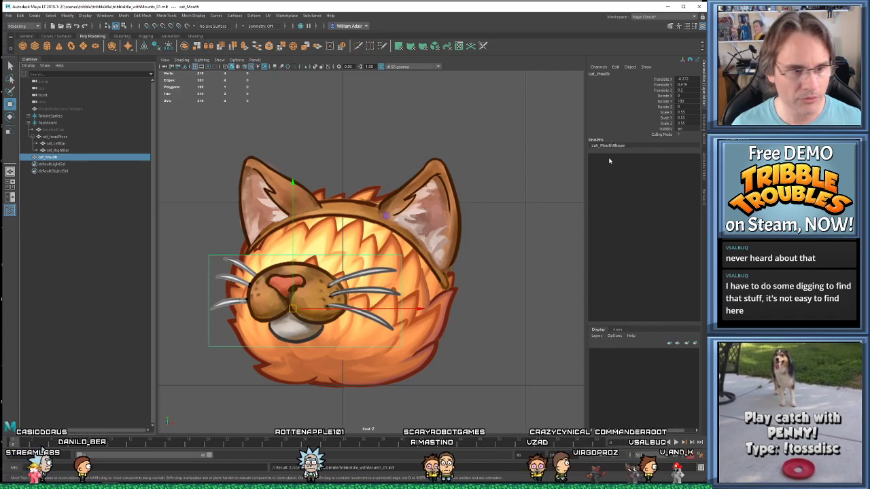
pyautogui.click(694, 128)
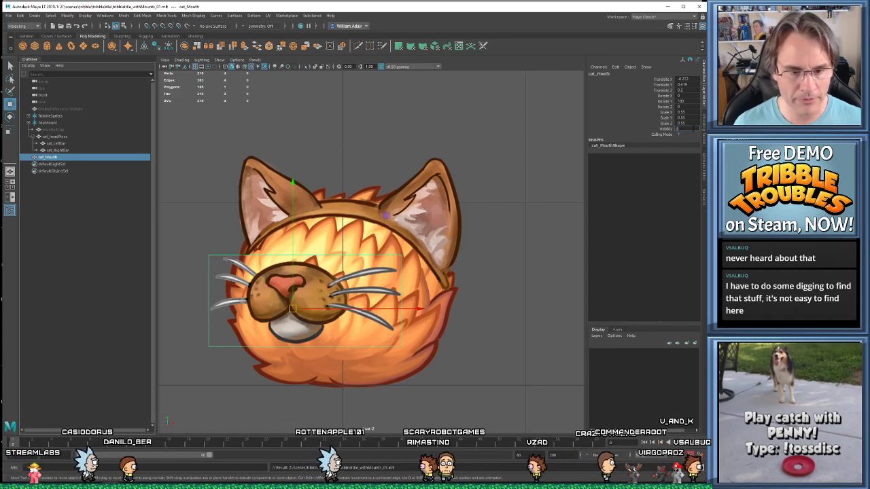
pyautogui.write('0')
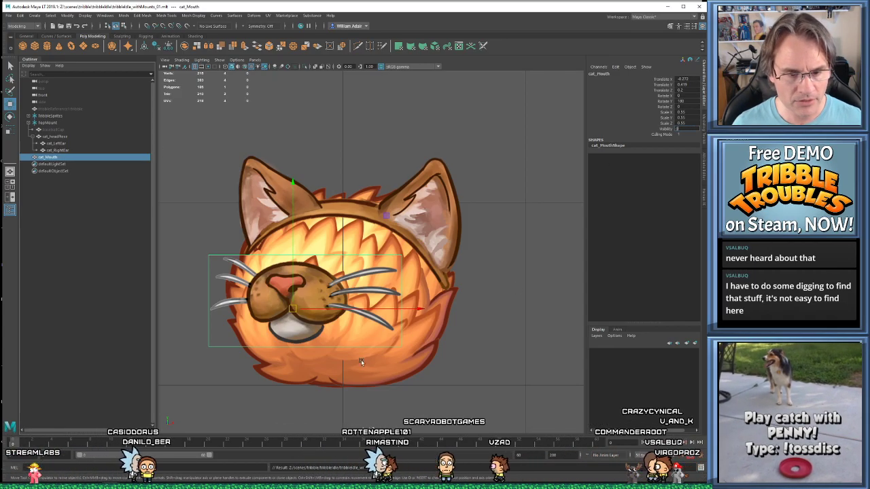
pyautogui.click(285, 401)
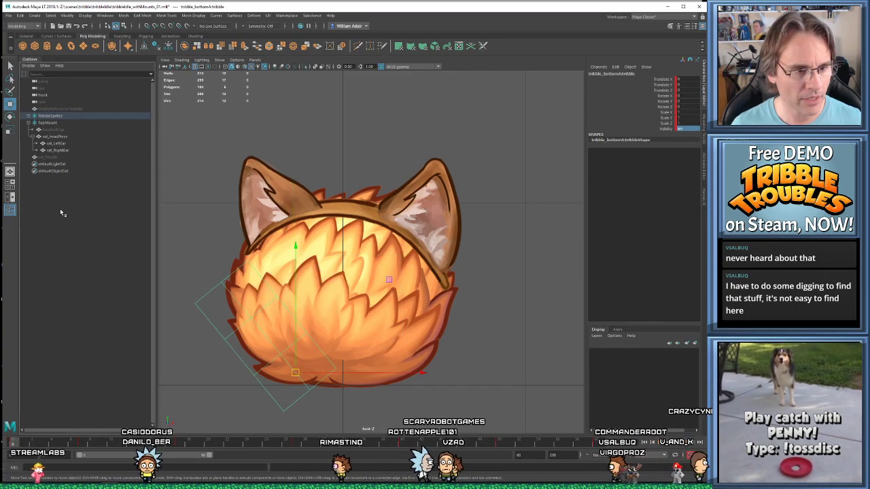
# Create a locator and rename it mouthMount
pyautogui.click(35, 16)
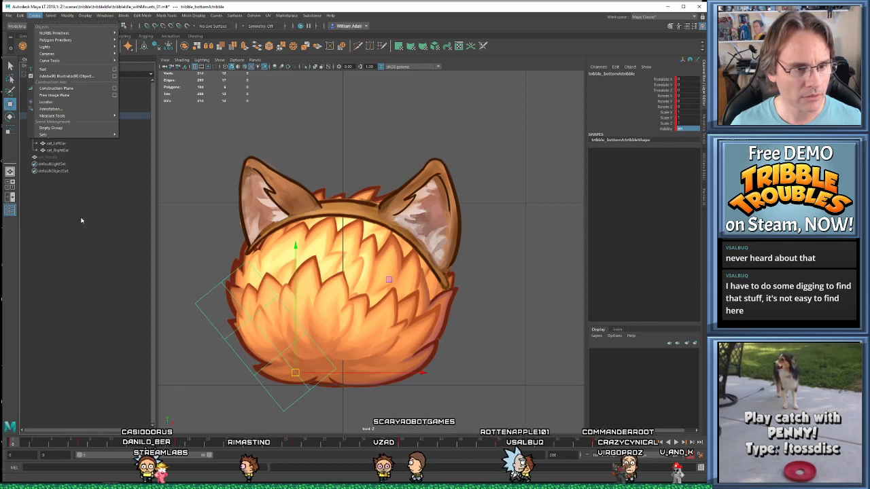
pyautogui.click(46, 102)
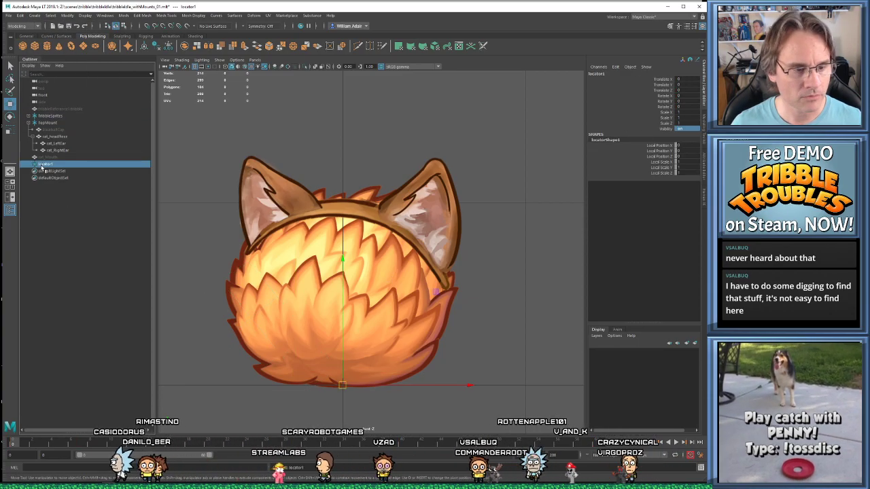
pyautogui.doubleClick(43, 164)
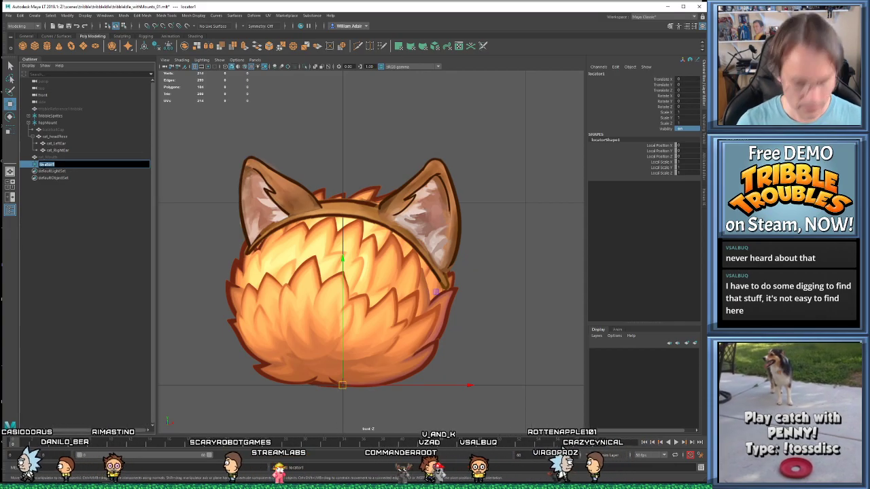
pyautogui.write('mouth')
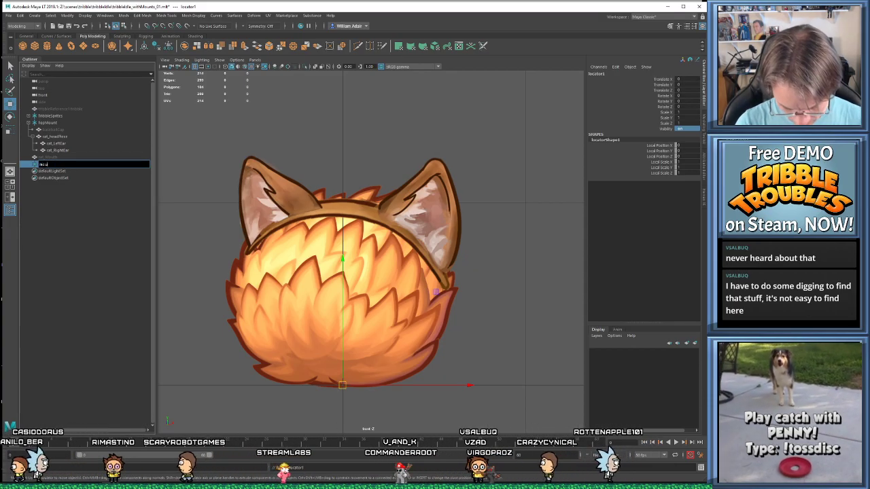
pyautogui.write('Mount')
pyautogui.press('Return')
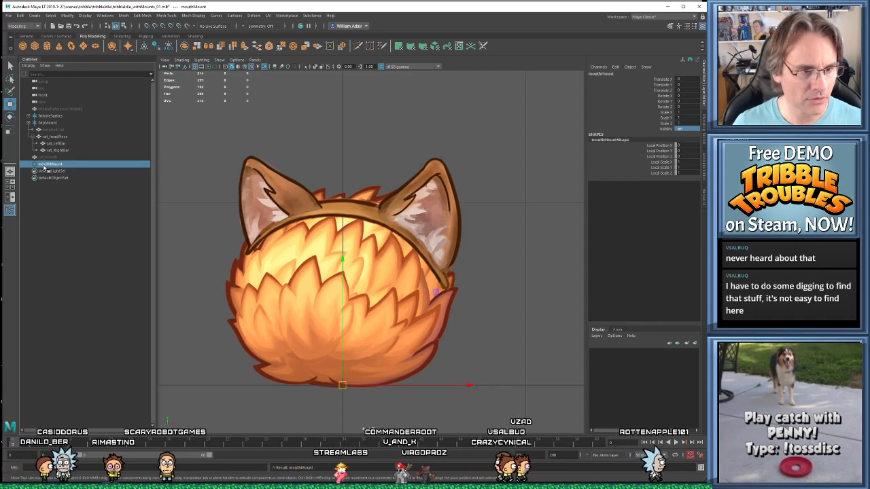
# Parent the mouthMount locator under cat_Mouth and set all its translate and rotate values to 0 to snap it to the mouth's pivot
pyautogui.click(53, 123)
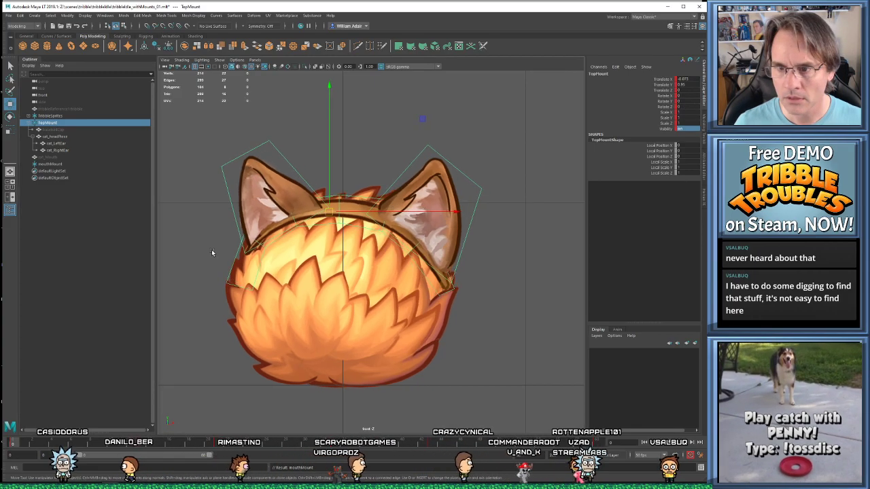
pyautogui.click(61, 164)
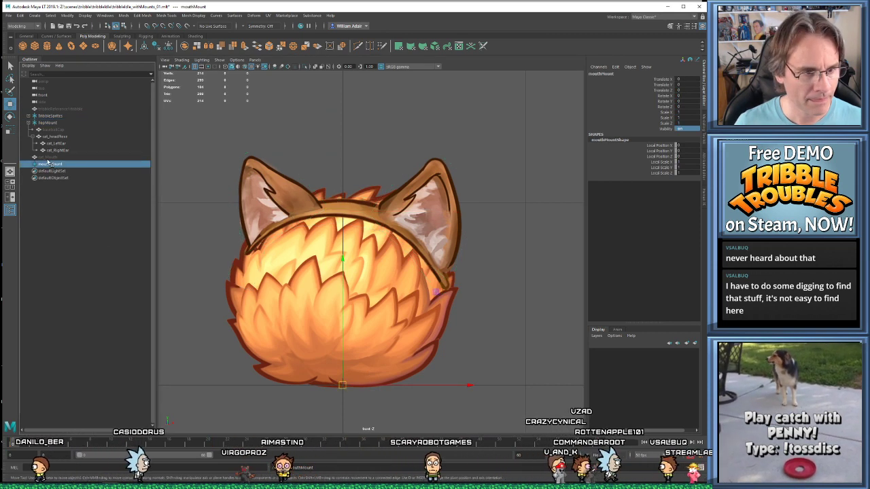
pyautogui.moveTo(48, 165); pyautogui.dragTo(52, 157, button='middle')
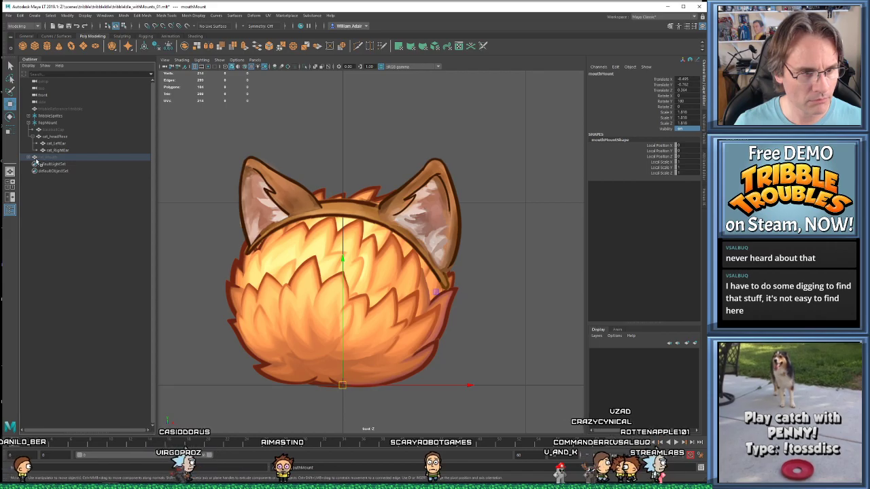
pyautogui.click(28, 158)
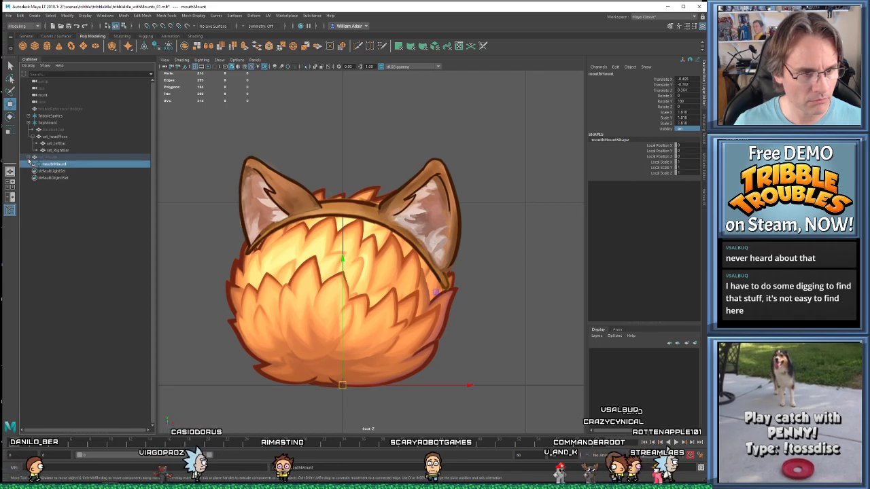
pyautogui.click(686, 79)
pyautogui.moveTo(693, 81); pyautogui.dragTo(693, 91)
pyautogui.write('0')
pyautogui.press('Return')
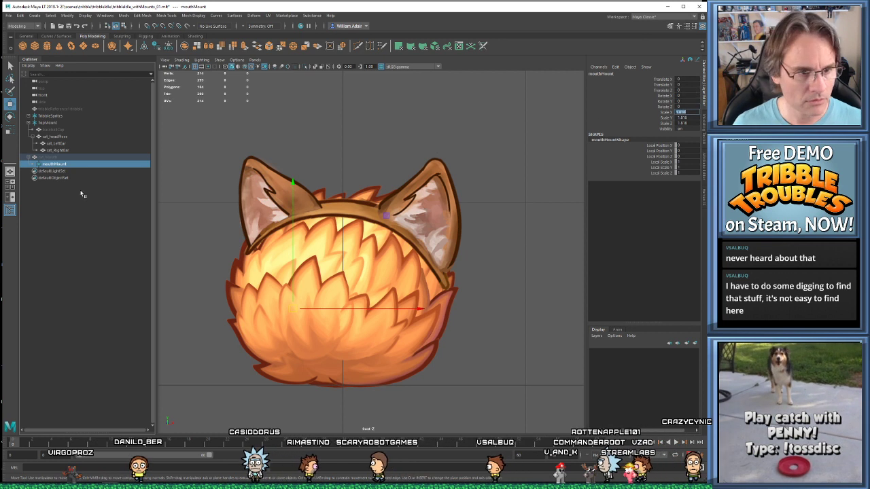
# Unparent mouthMount from cat_Mouth, set its Rotate Y to 0 and keyframe its transform channels
pyautogui.hotkey('shift', 'p')
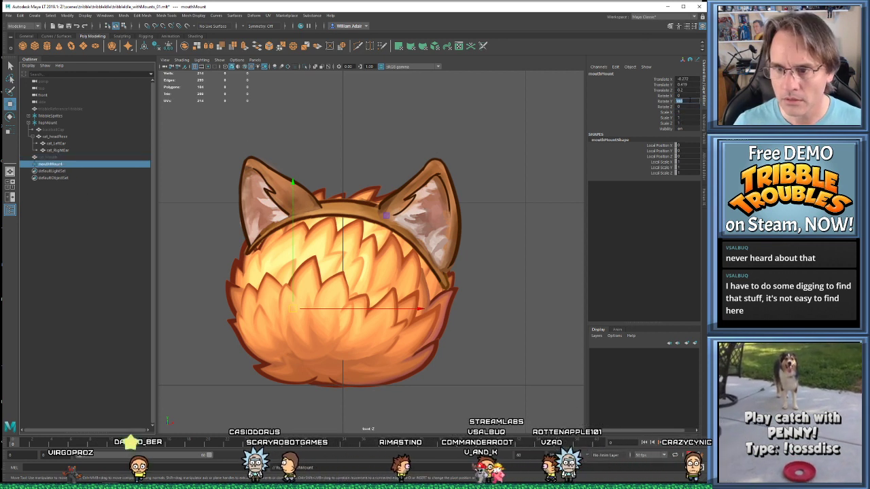
pyautogui.press('Return')
pyautogui.keyDown('alt'); pyautogui.moveTo(406, 264); pyautogui.dragTo(407, 249, button='middle'); pyautogui.keyUp('alt')
pyautogui.scroll(1, 406, 250)
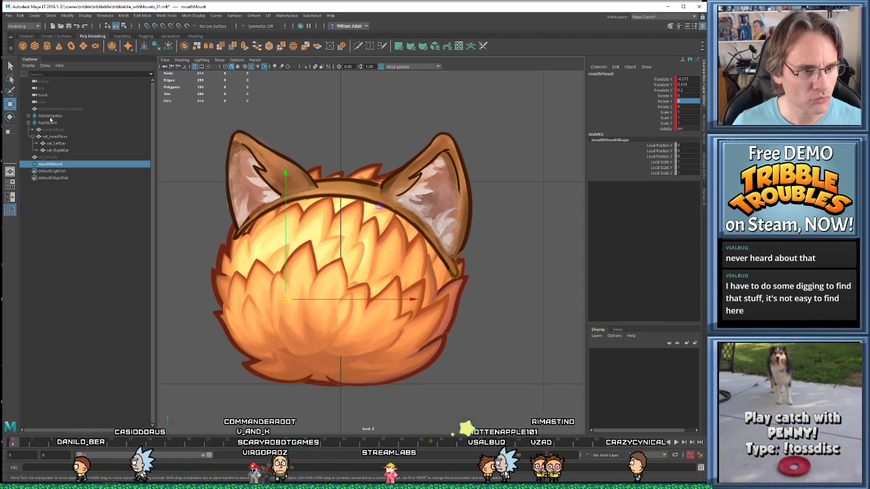
# Step through the keyframes of TopMount and mouthMount to compare their motion across the idle animation
pyautogui.click(49, 123)
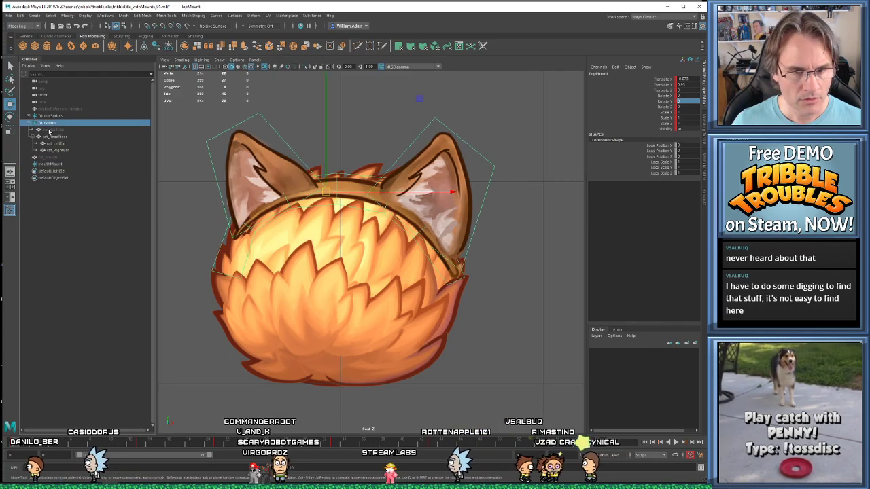
pyautogui.press('.')
pyautogui.press('.')
pyautogui.press('.')
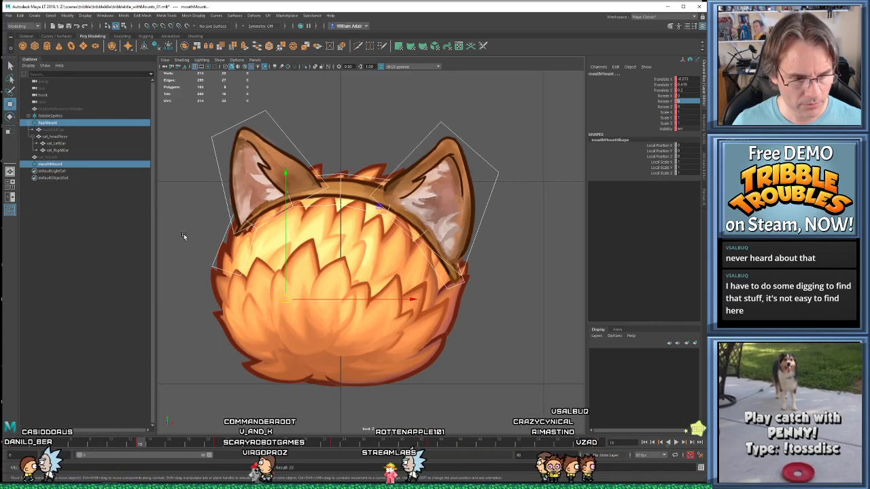
pyautogui.press('.')
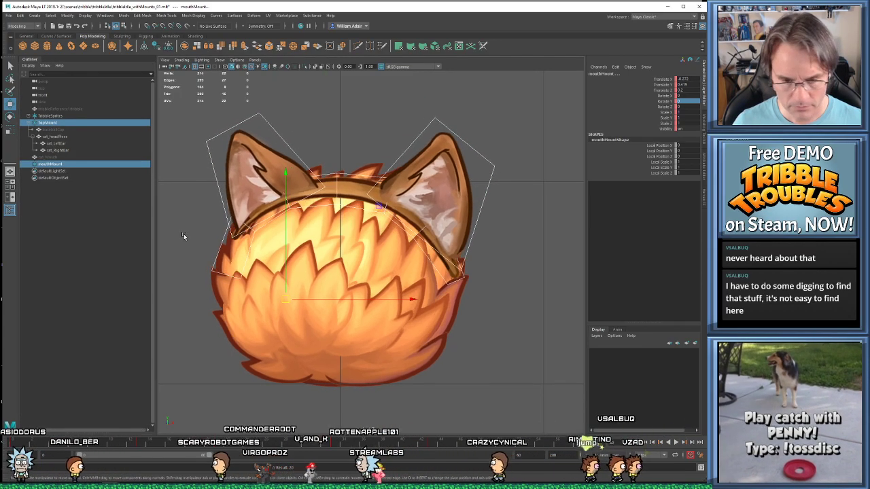
pyautogui.click(62, 164)
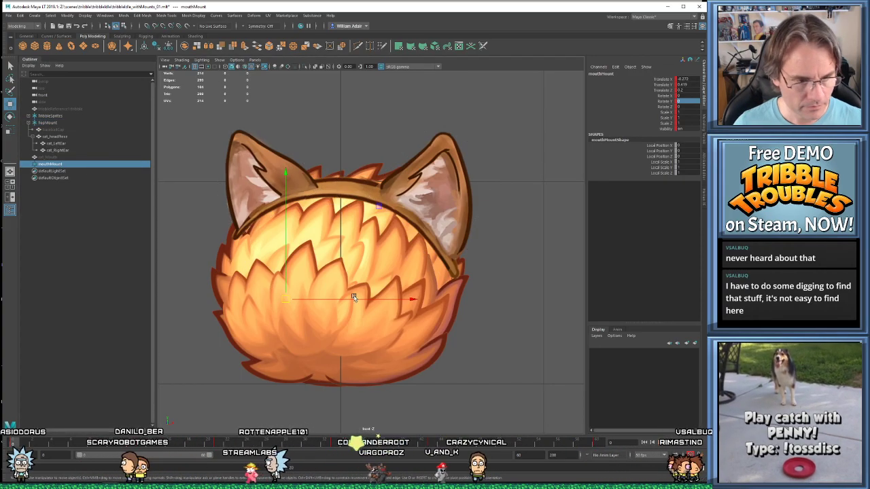
pyautogui.press('.')
pyautogui.press('.')
pyautogui.press('.')
pyautogui.press('.')
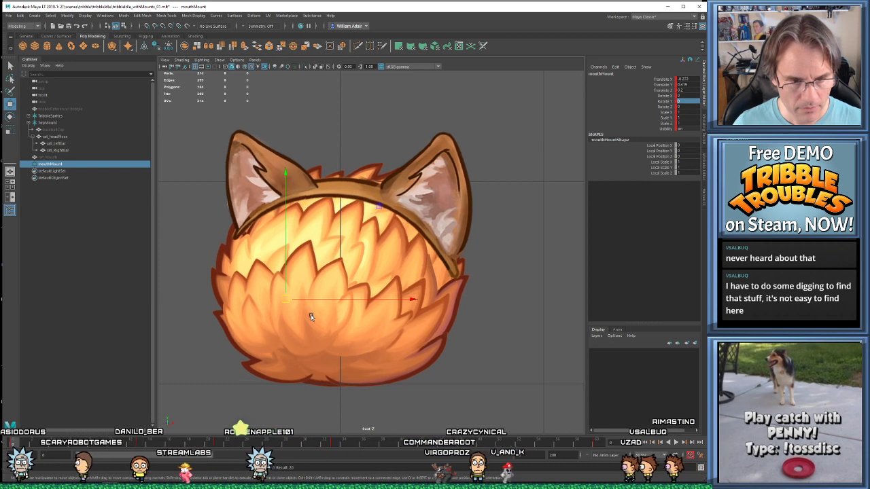
pyautogui.press('e')
pyautogui.press('w')
# Select TopMount with the Rotate tool and examine its rotation at each keyframe of the idle animation
pyautogui.click(54, 123)
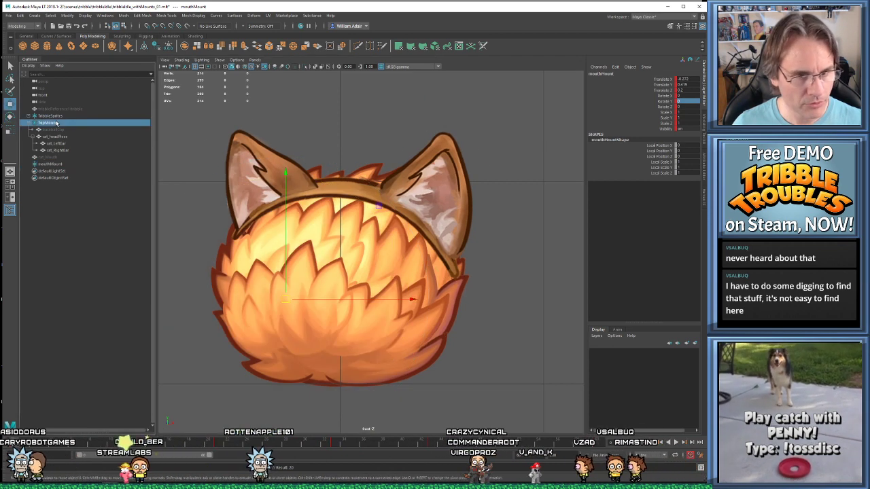
pyautogui.press('e')
pyautogui.press('.')
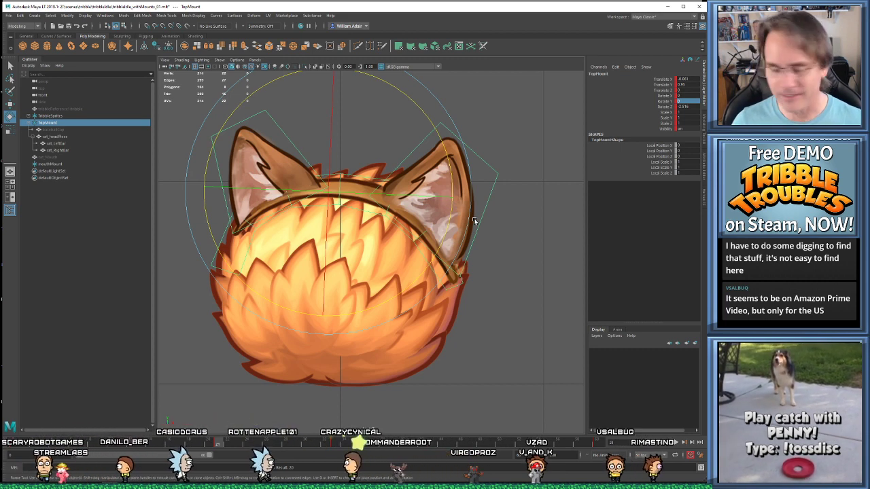
pyautogui.press('.')
pyautogui.press('.')
pyautogui.press('.')
pyautogui.press('.')
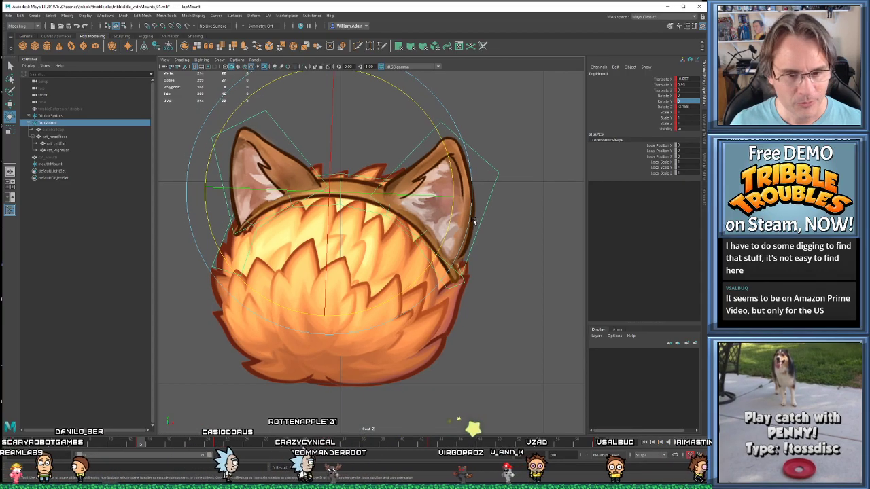
pyautogui.press('.')
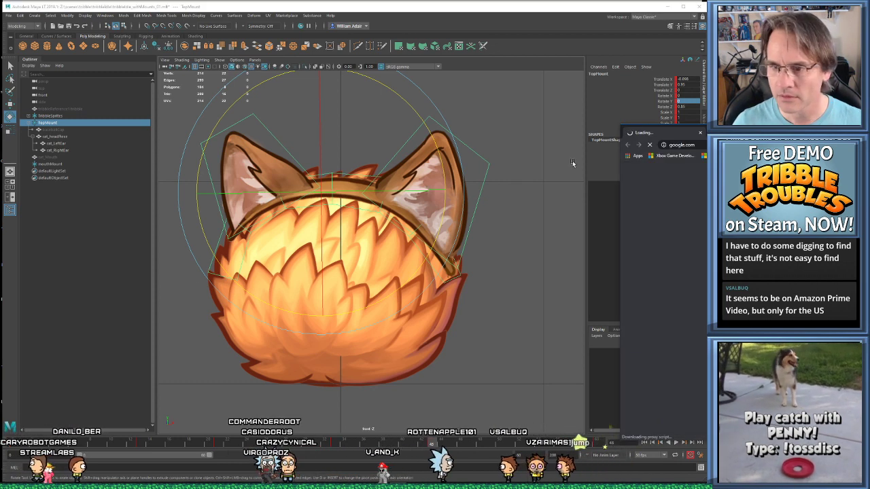
# Switch to the browser, examine the Prime Video search results for "twilight zone", and move the window out of the way
pyautogui.moveTo(620, 191); pyautogui.dragTo(706, 191)
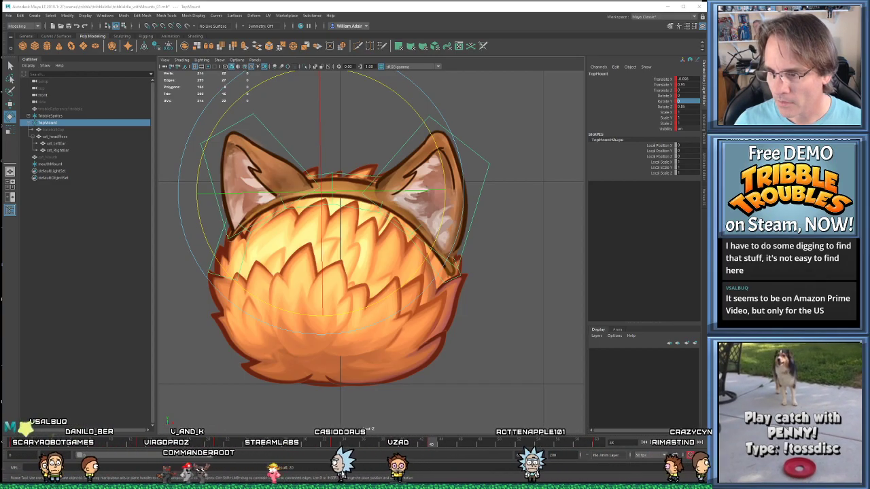
pyautogui.moveTo(869, 134); pyautogui.dragTo(359, 75)
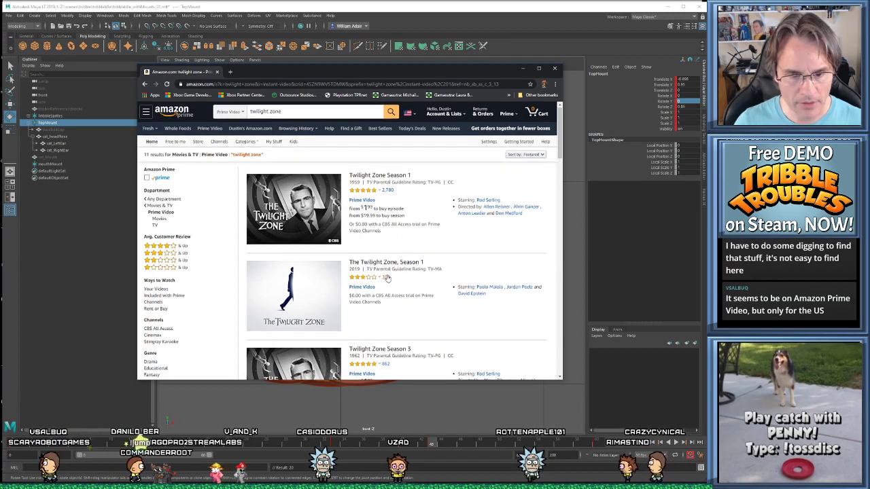
pyautogui.scroll(-10, 431, 275)
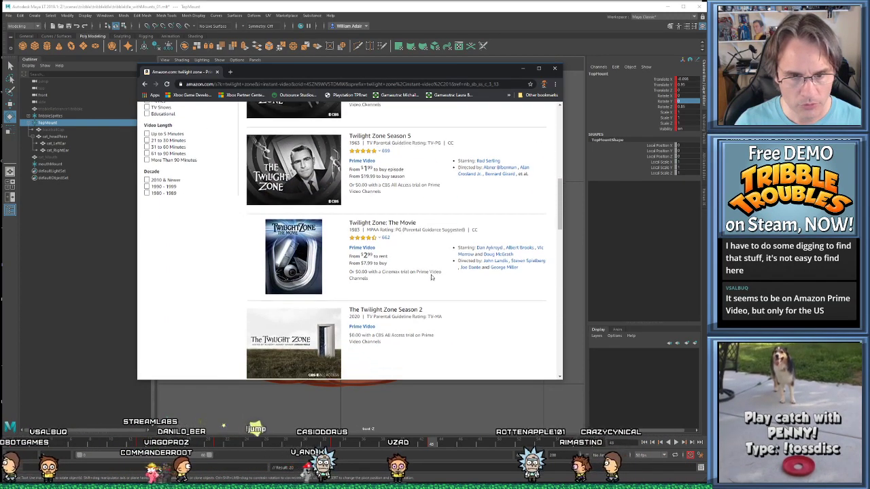
pyautogui.scroll(-1, 430, 275)
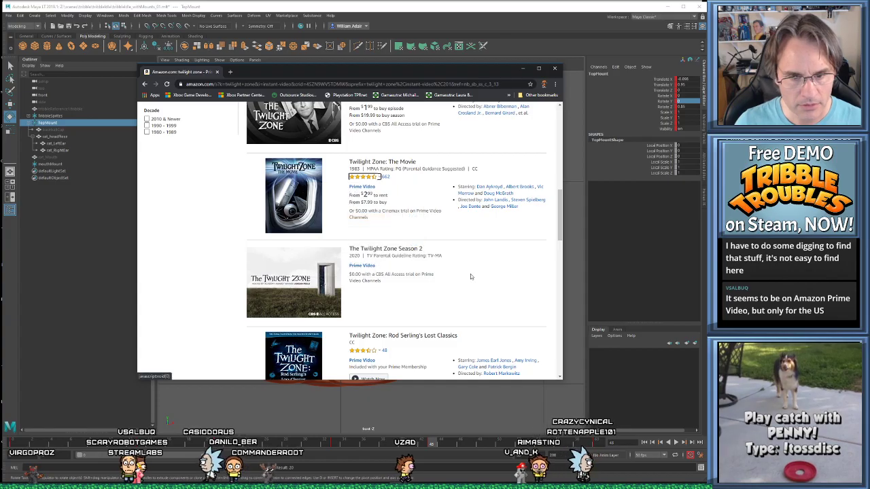
pyautogui.scroll(-5, 470, 276)
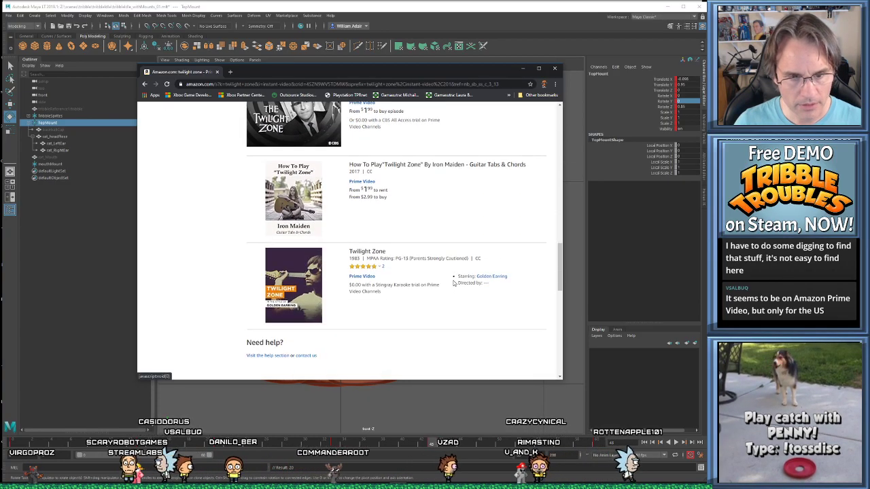
pyautogui.scroll(-1, 453, 284)
pyautogui.scroll(3, 451, 281)
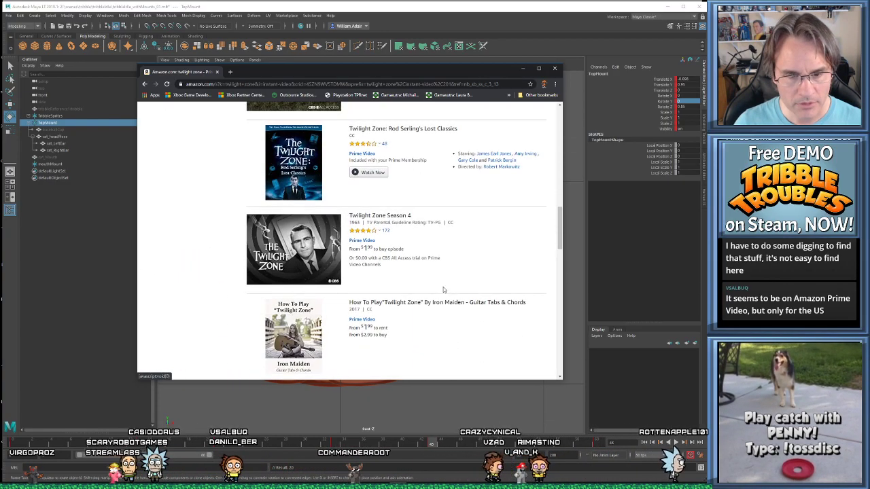
pyautogui.scroll(6, 443, 290)
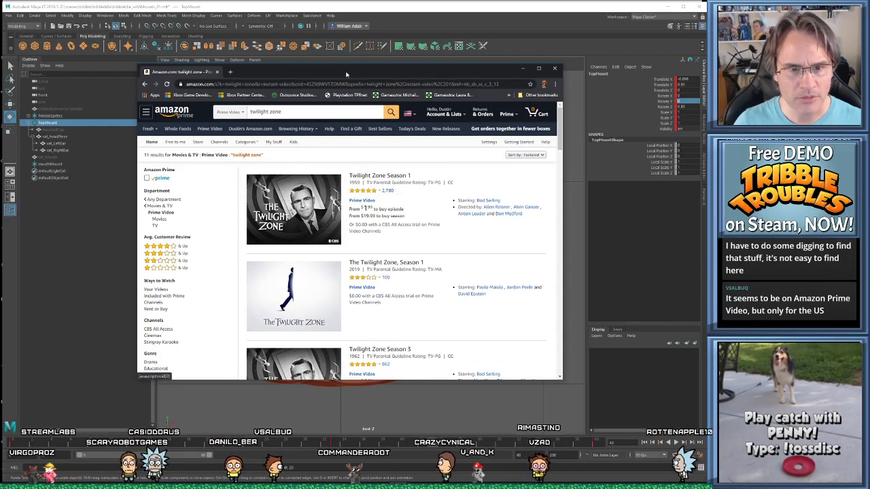
pyautogui.moveTo(339, 70); pyautogui.dragTo(706, 103)
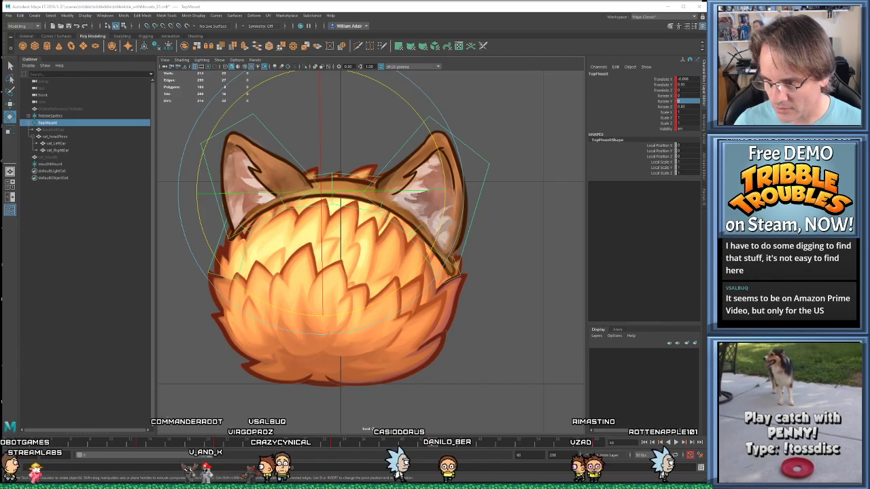
# Examine the Hulu results for "twilight z" and the Prime Video page for Twilight Zone: The Movie, and close both browser windows
pyautogui.moveTo(705, 118); pyautogui.dragTo(382, 104)
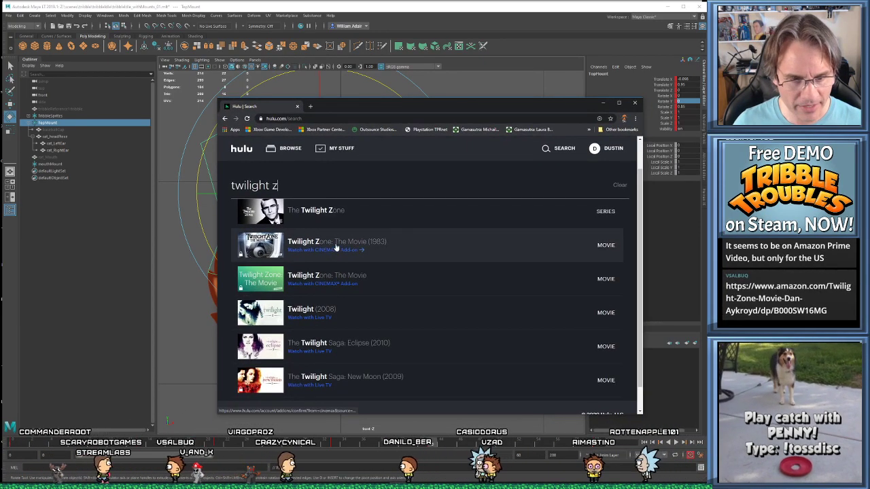
pyautogui.scroll(-1, 346, 251)
pyautogui.scroll(2, 335, 248)
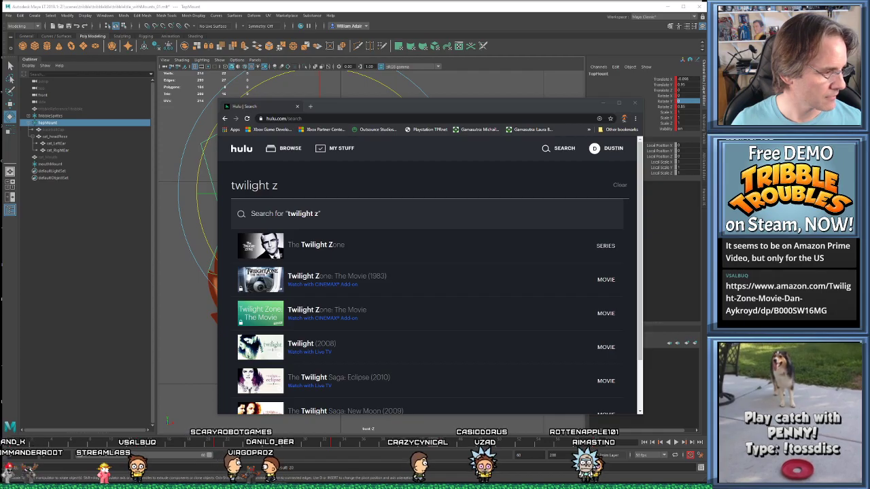
pyautogui.moveTo(1, 224); pyautogui.dragTo(569, 96)
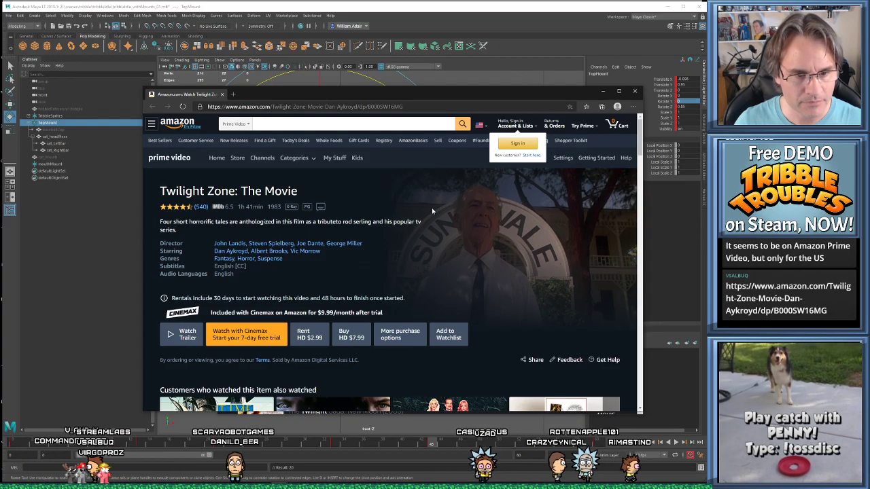
pyautogui.scroll(-2, 429, 210)
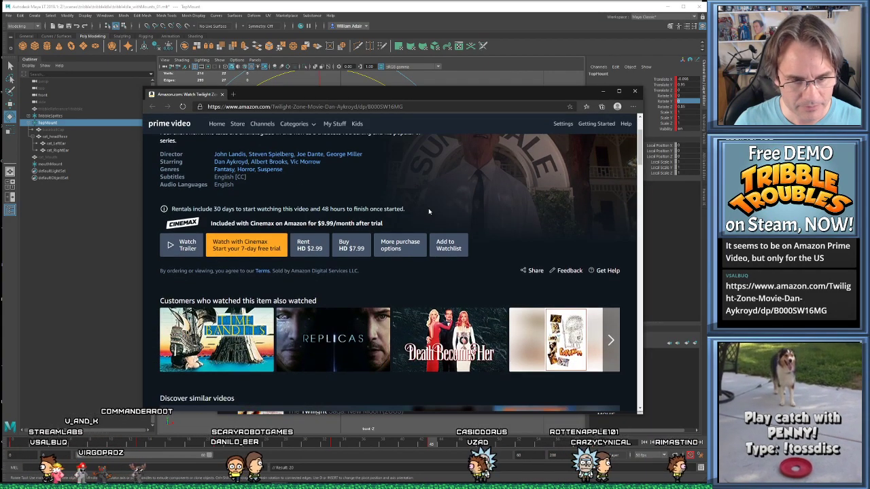
pyautogui.scroll(2, 428, 210)
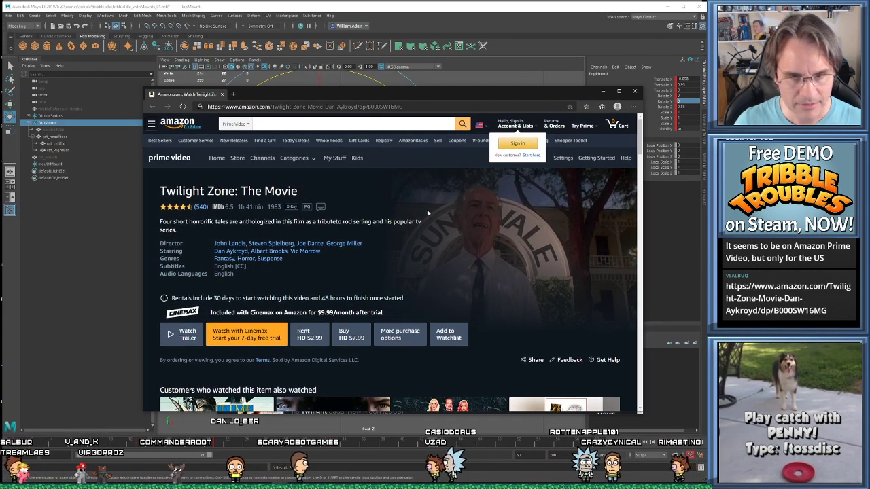
pyautogui.click(635, 91)
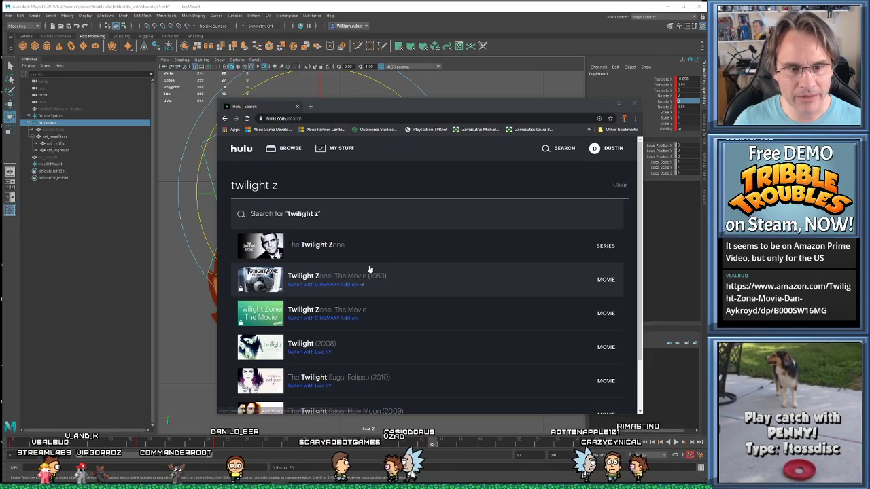
pyautogui.scroll(-3, 390, 206)
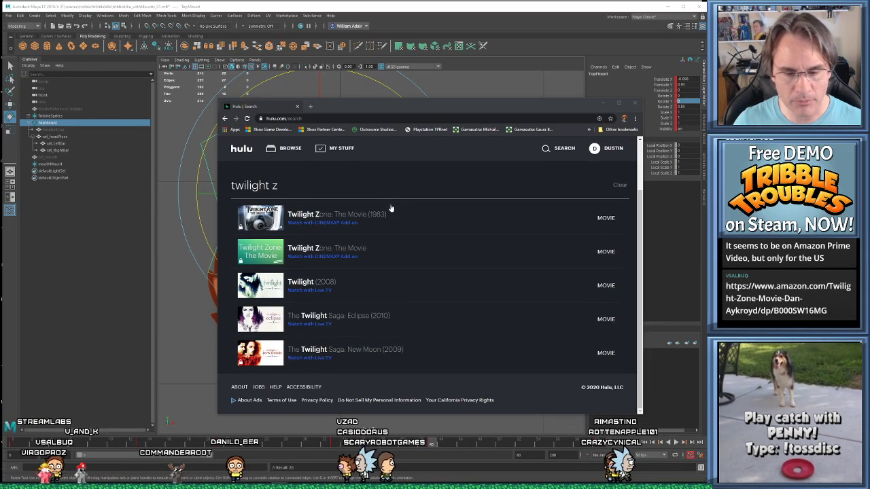
pyautogui.scroll(3, 390, 206)
pyautogui.click(635, 103)
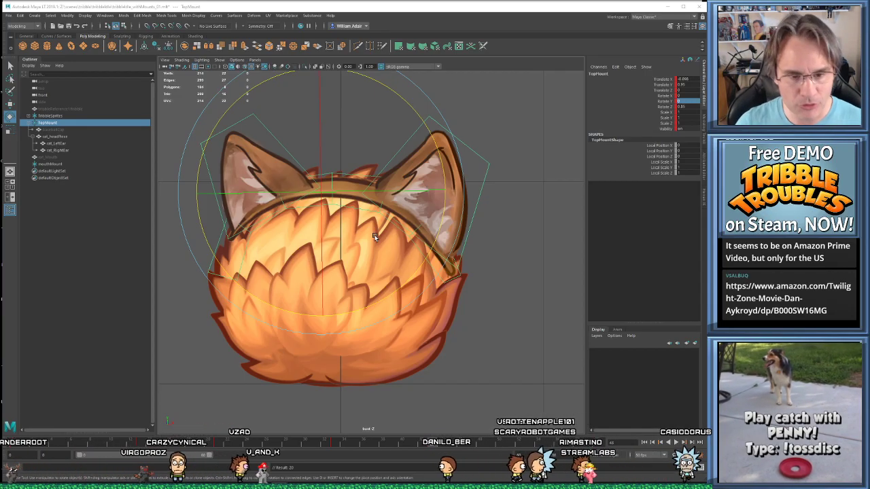
# Rotate mouthMount to about -1.92 in Z at the frame 13 keyframe to follow the tilt of the head
pyautogui.click(480, 301)
pyautogui.click(492, 230)
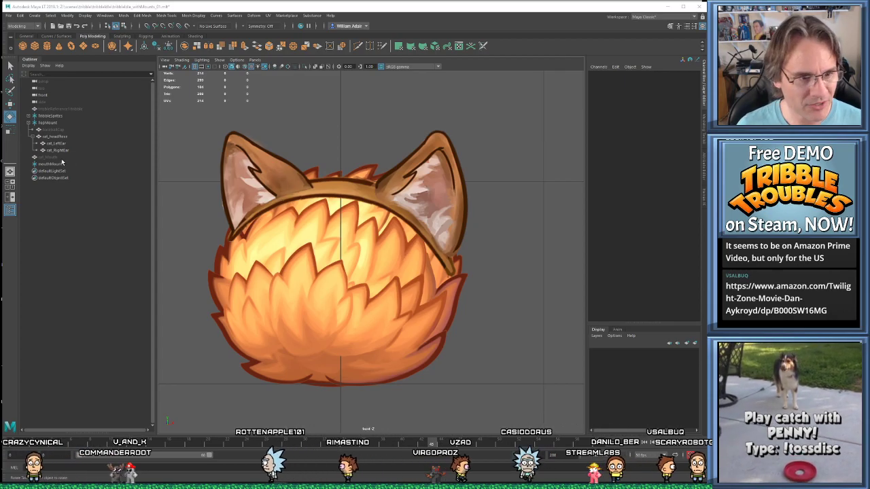
pyautogui.click(50, 164)
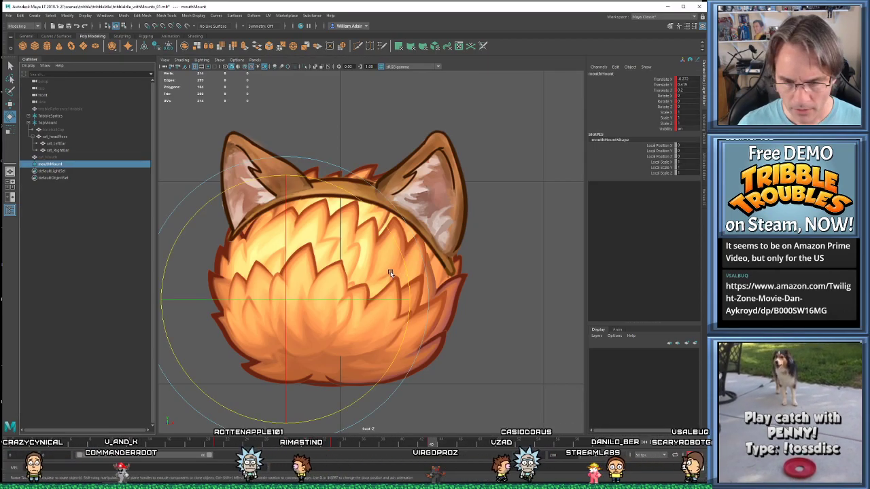
pyautogui.moveTo(407, 277); pyautogui.dragTo(391, 273)
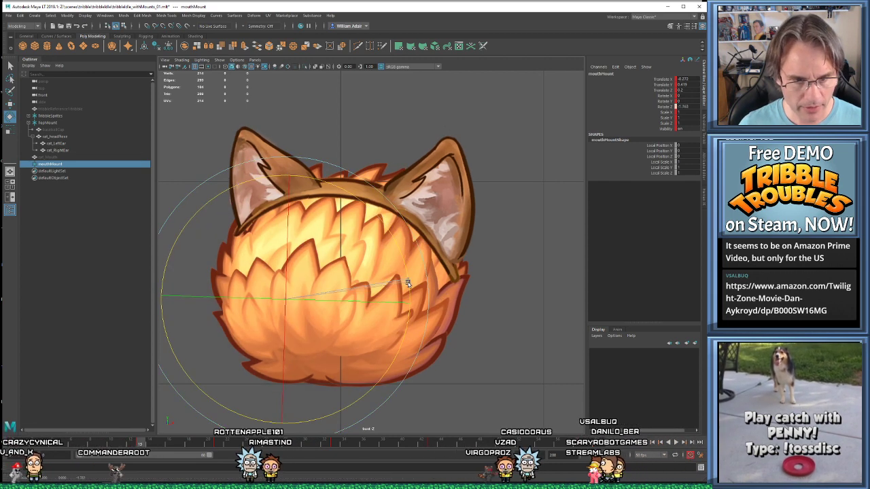
# Move mouthMount at frame 13 to about X -0.264, Y 0.435, comparing its position against the previous keyframe
pyautogui.press('w')
pyautogui.press(',')
pyautogui.press('.')
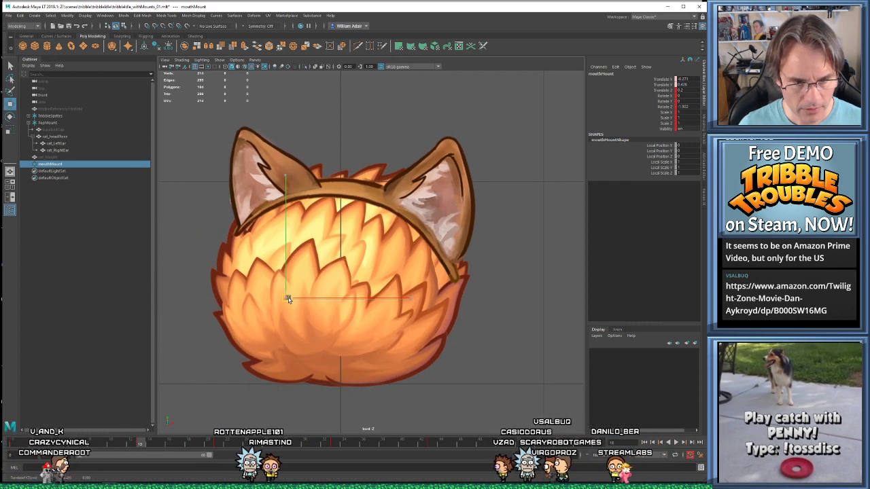
pyautogui.press(',')
pyautogui.press('.')
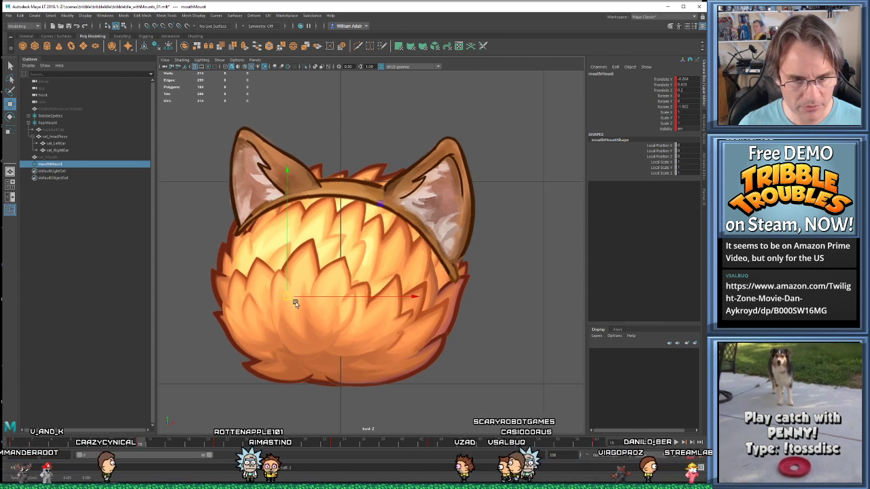
pyautogui.press(',')
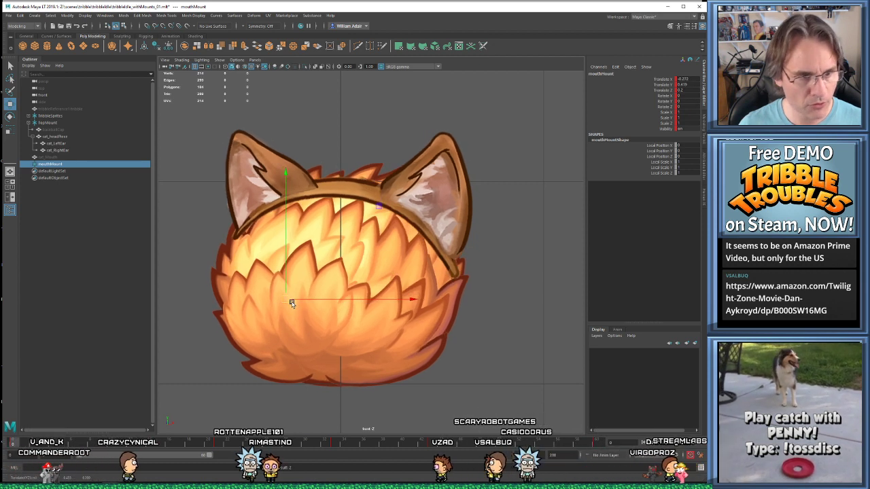
# Parent cat_Mouth under mouthMount and expand mouthMount in the scene hierarchy
pyautogui.click(48, 158)
pyautogui.moveTo(52, 167); pyautogui.dragTo(52, 166, button='middle')
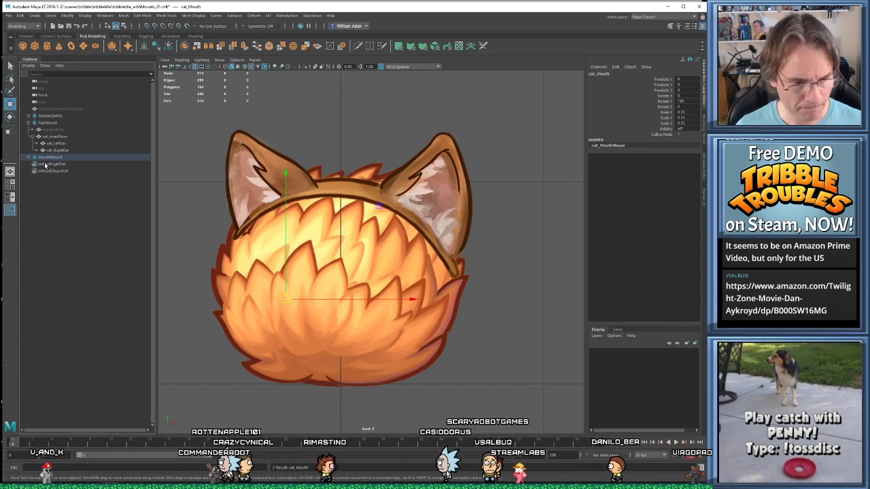
pyautogui.click(28, 157)
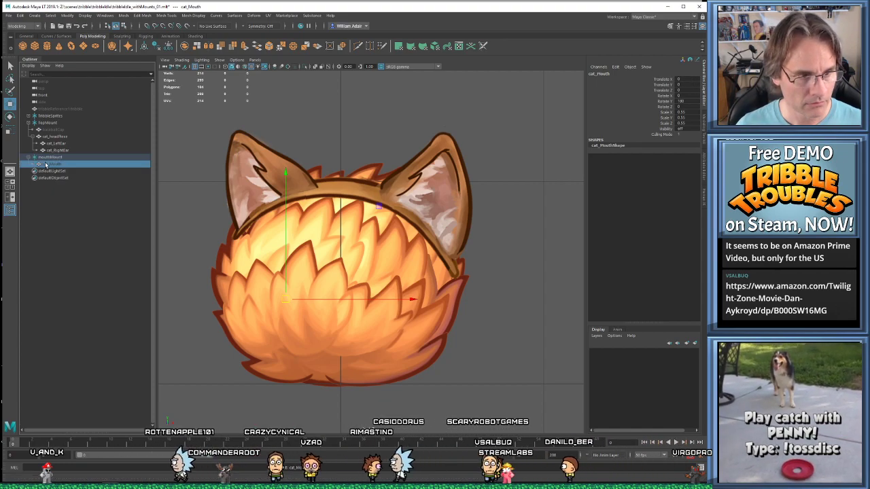
# Set cat_Mouth's visibility to 1 and select mouthMount
pyautogui.click(691, 129)
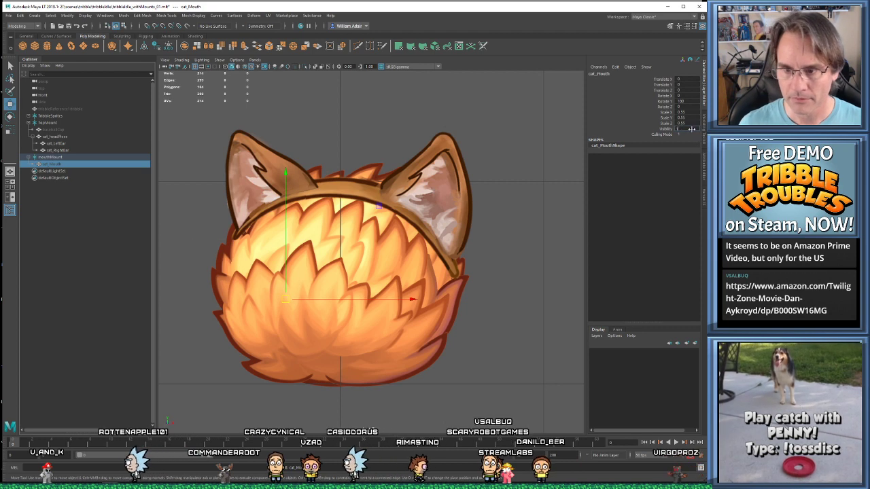
pyautogui.write('1')
pyautogui.press('Return')
pyautogui.click(44, 159)
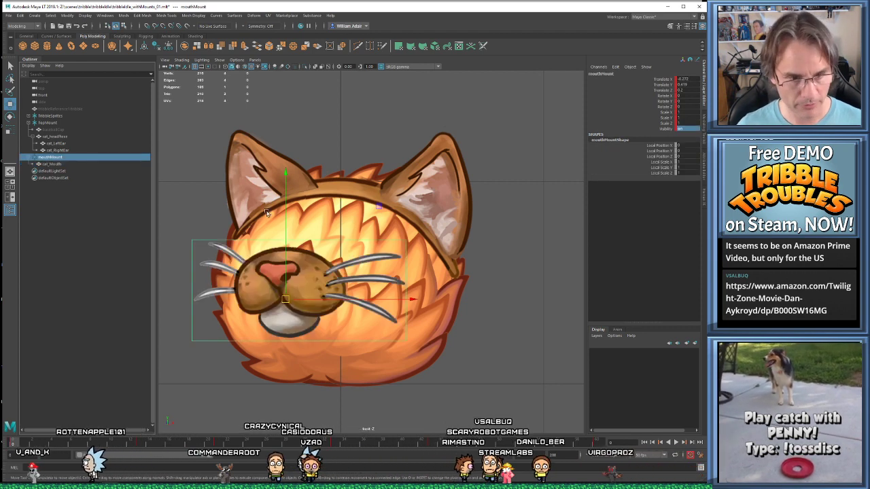
# Rotate mouthMount to about -1.04 in Z at the frame 21 keyframe and move it to about X -0.26, Y 0.431, comparing with the earlier keyframes
pyautogui.press('.')
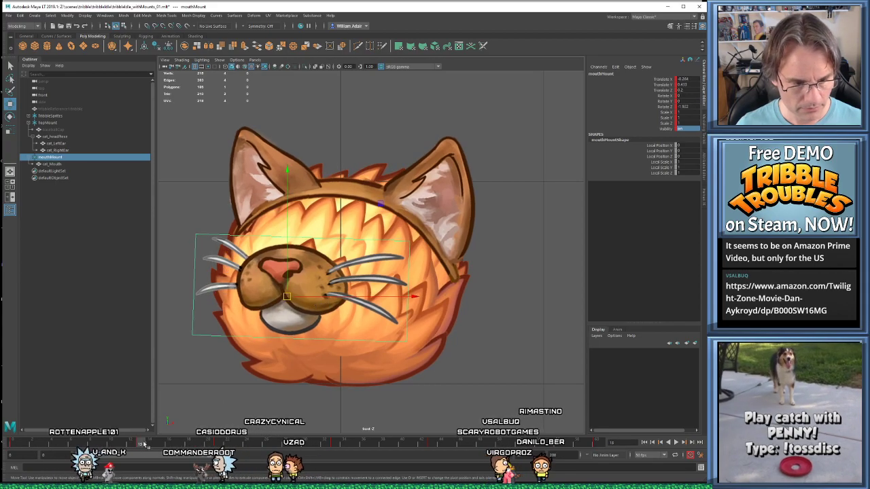
pyautogui.press(',')
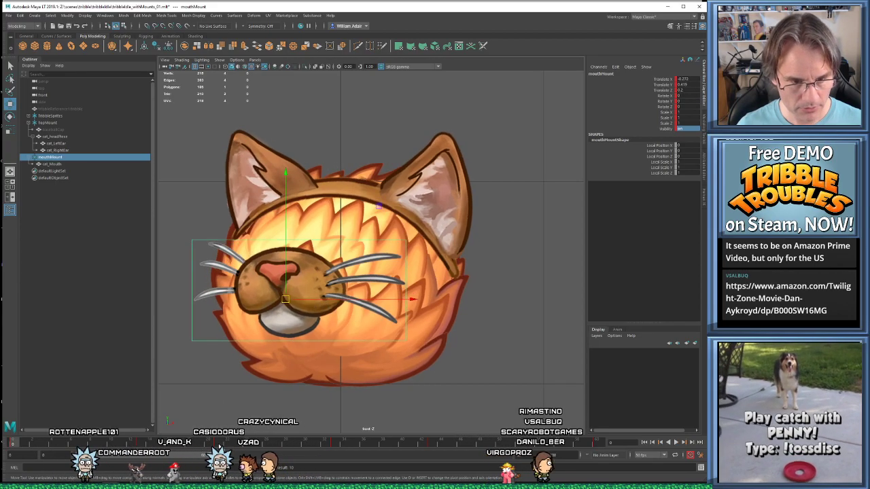
pyautogui.press('.')
pyautogui.press('e')
pyautogui.press(',')
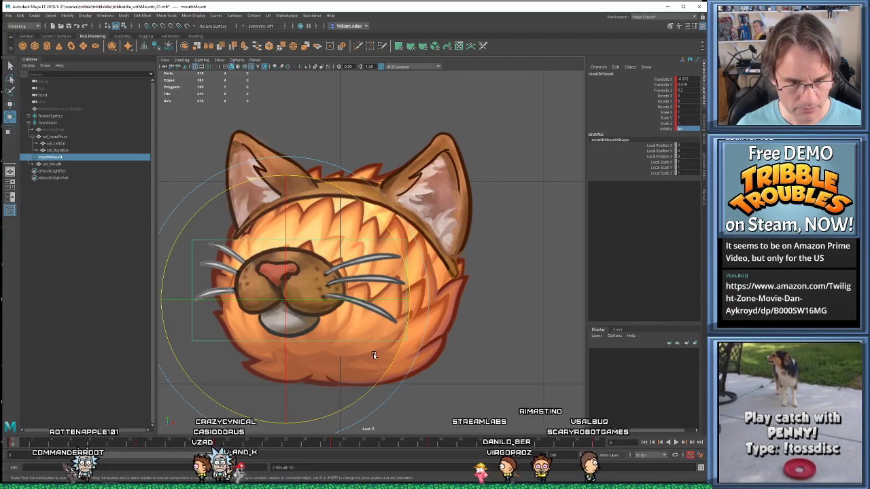
pyautogui.press('.')
pyautogui.press('.')
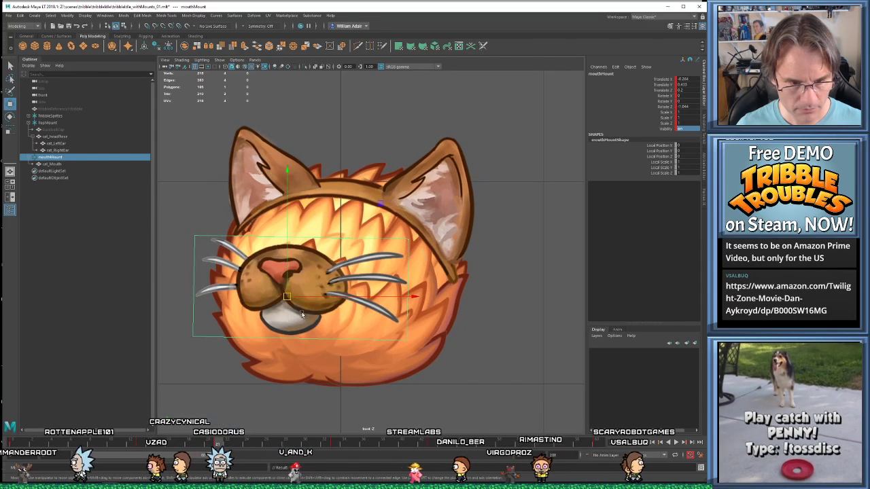
pyautogui.press('w')
pyautogui.press(',')
pyautogui.press(',')
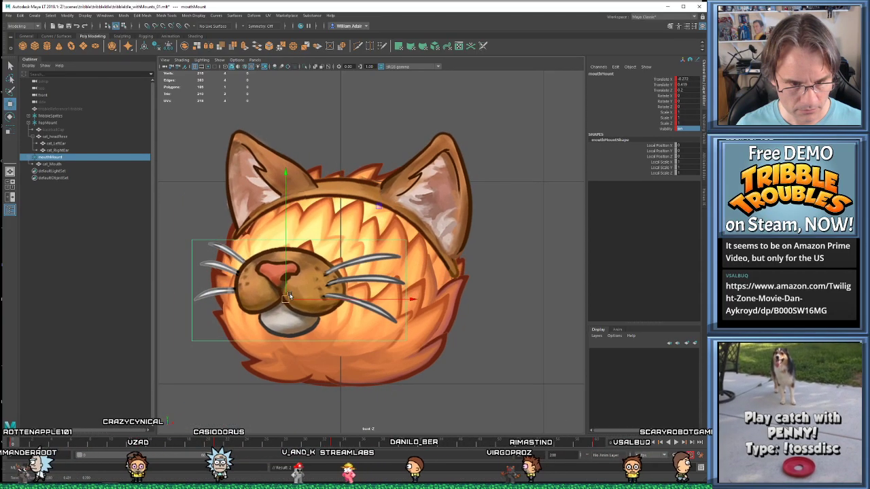
pyautogui.press('.')
pyautogui.press('.')
# Rotate mouthMount to about -2.76 in Z at frame 21, checking the mouth's tilt against the neighbouring keyframes
pyautogui.press('e')
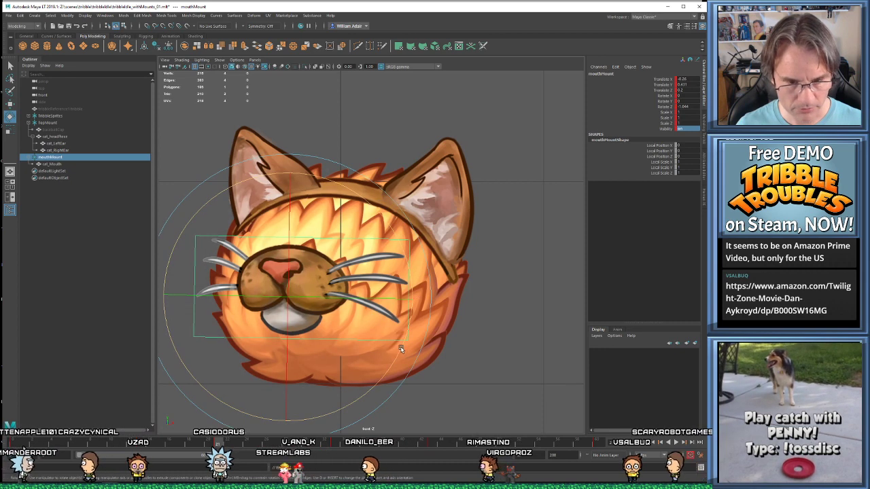
pyautogui.moveTo(401, 344); pyautogui.dragTo(399, 350)
pyautogui.press(',')
pyautogui.press(',')
pyautogui.press('.')
pyautogui.press('.')
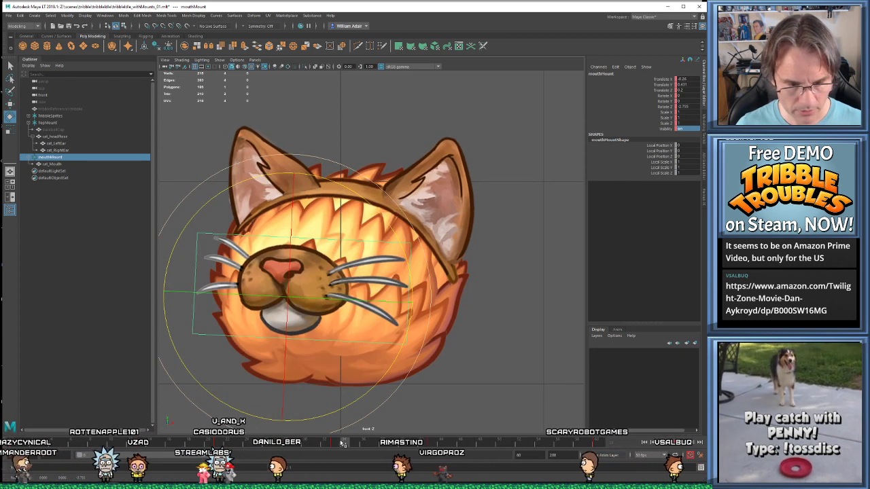
pyautogui.press(',')
pyautogui.press('.')
pyautogui.press(',')
pyautogui.press(',')
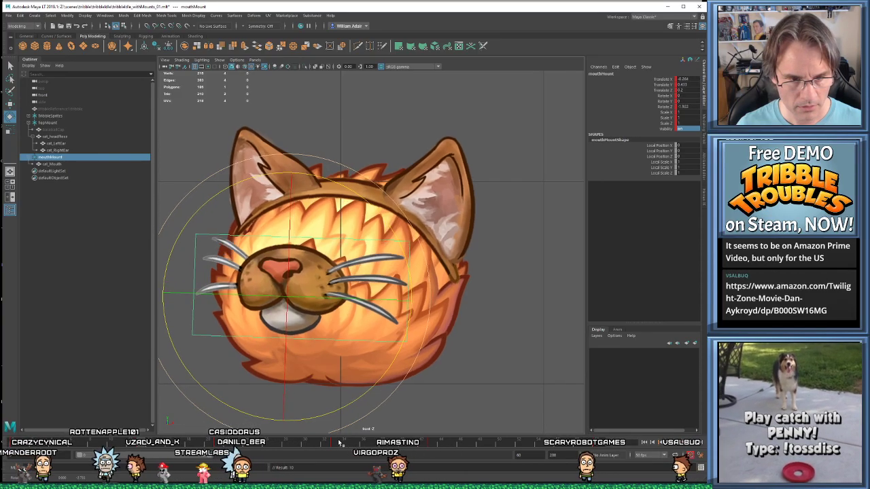
# Move mouthMount to about X -0.262, Y 0.414 at the frame 33 keyframe to follow the body
pyautogui.press('.')
pyautogui.press('.')
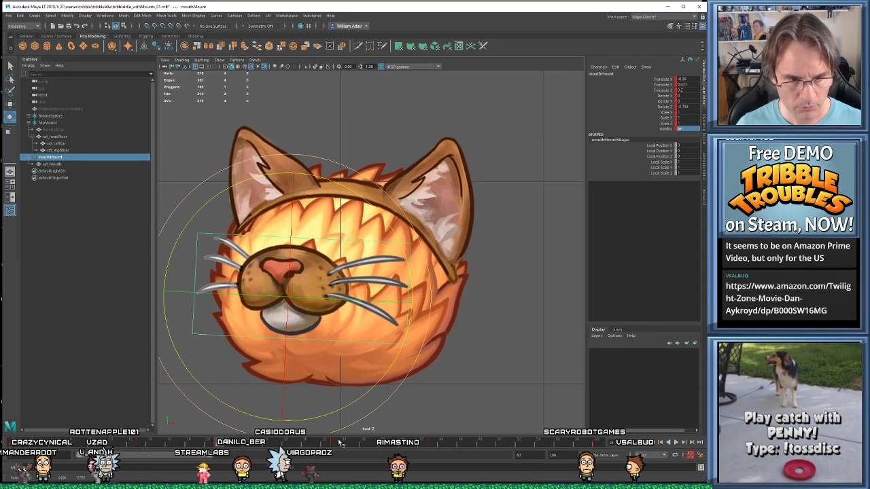
pyautogui.press('w')
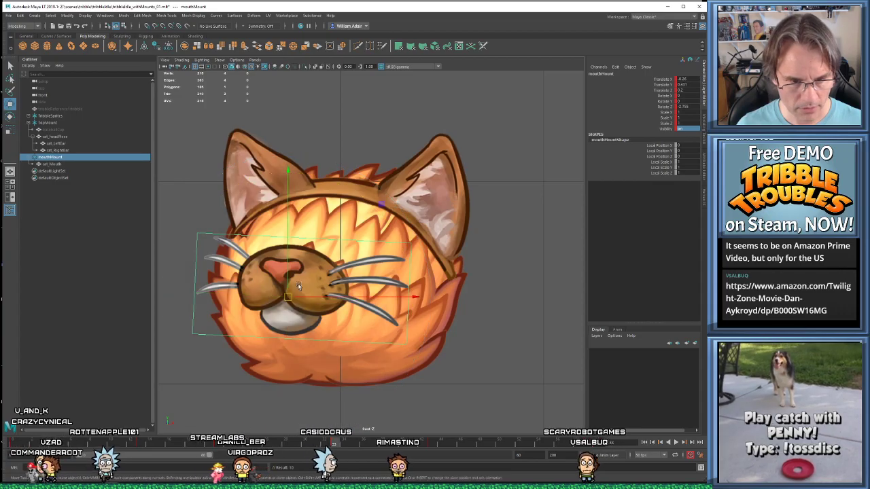
pyautogui.moveTo(288, 297); pyautogui.dragTo(288, 301)
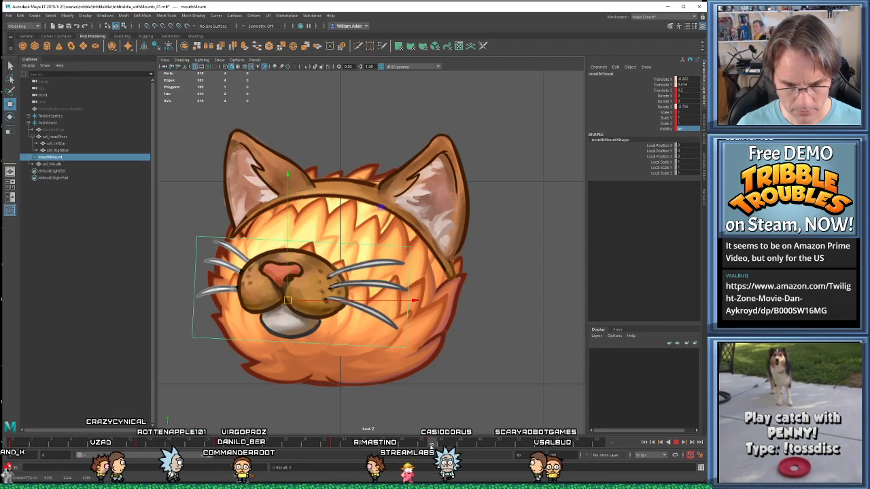
# At the frame 43 keyframe, move mouthMount to about X -0.271, Y 0.402 and rotate it to about -1.52 in Z
pyautogui.click(430, 447)
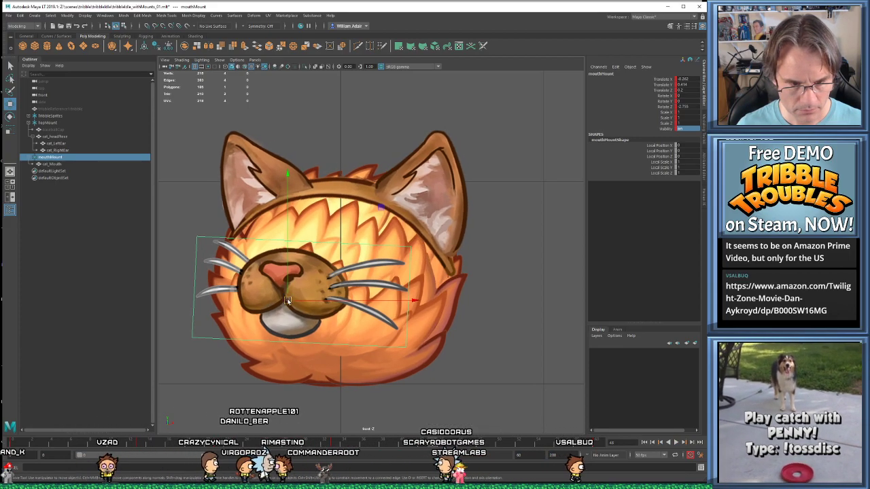
pyautogui.moveTo(354, 305); pyautogui.dragTo(352, 304, button='middle')
pyautogui.press('e')
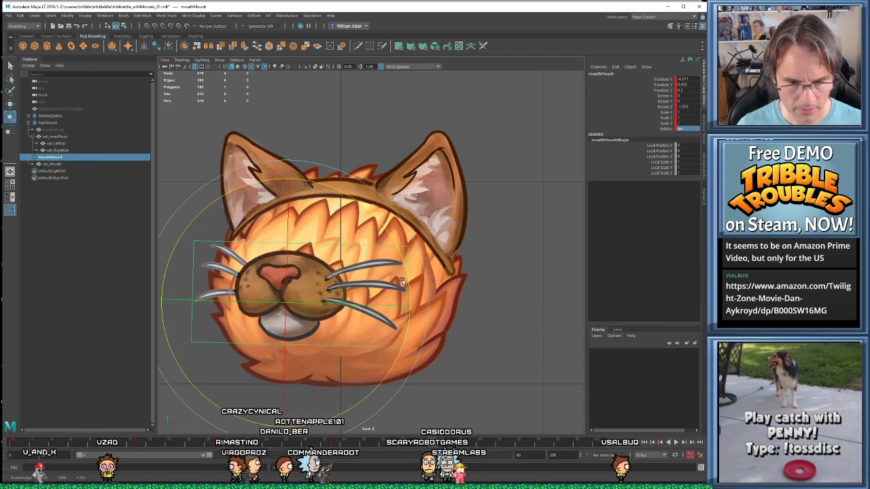
# Check mouthMount's pose at frame 60 and play back the idle animation to examine the mouth's motion
pyautogui.click(595, 443)
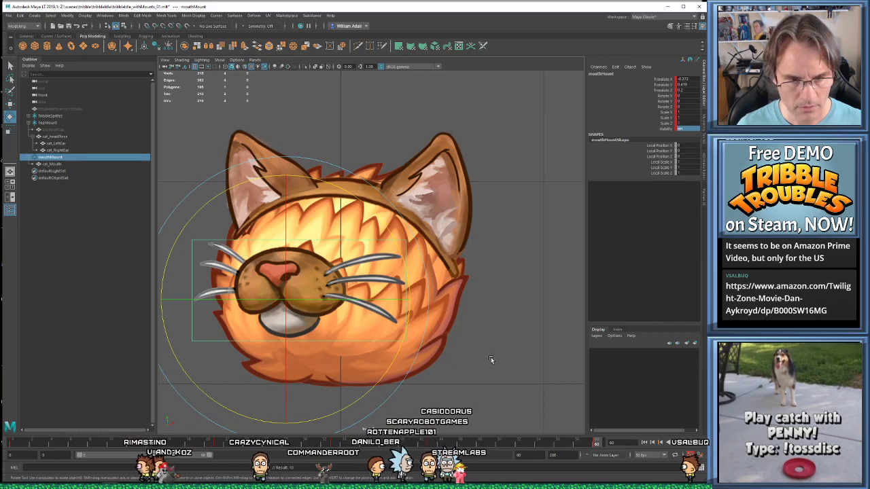
pyautogui.hotkey('alt', 'v')
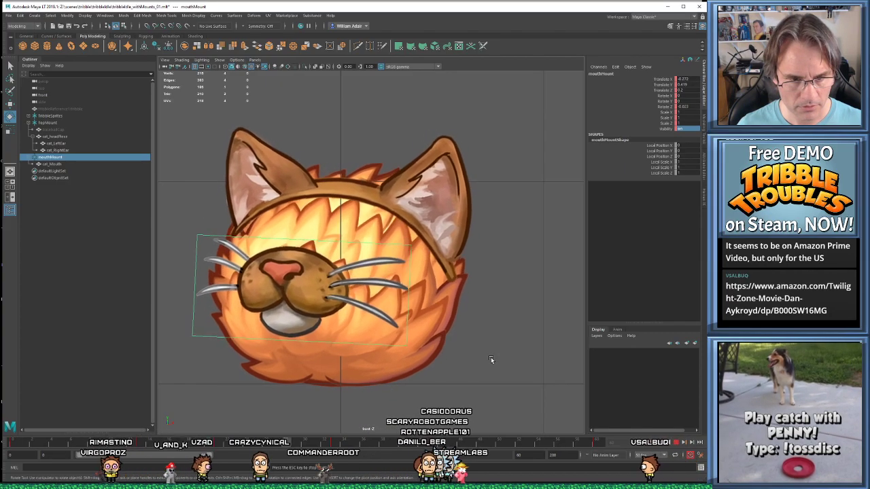
pyautogui.press('Escape')
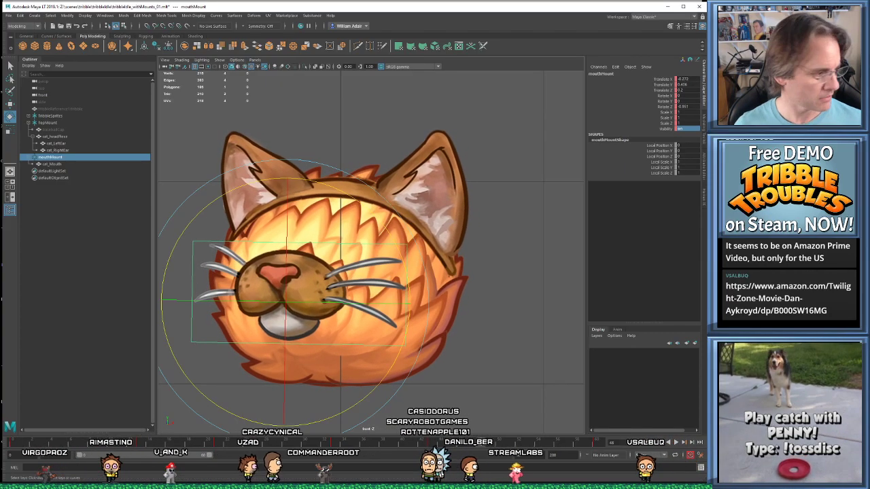
# In the Graph Editor, slope the tangents of mouthMount's first and last Translate Y keys upward so the curve loops smoothly
pyautogui.moveTo(1, 292); pyautogui.dragTo(376, 173)
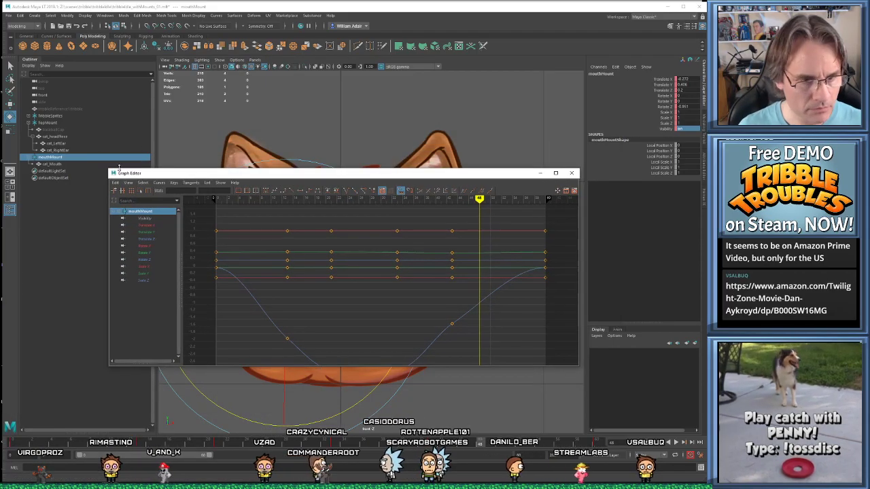
pyautogui.click(142, 226)
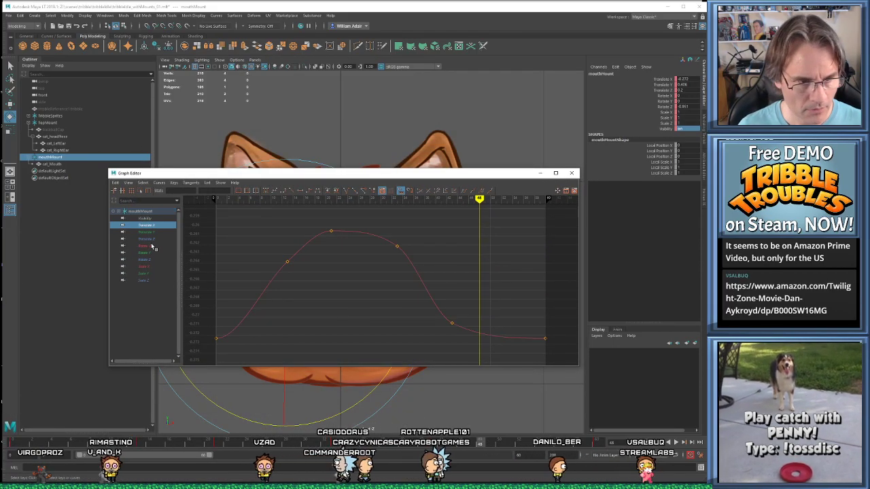
pyautogui.click(147, 232)
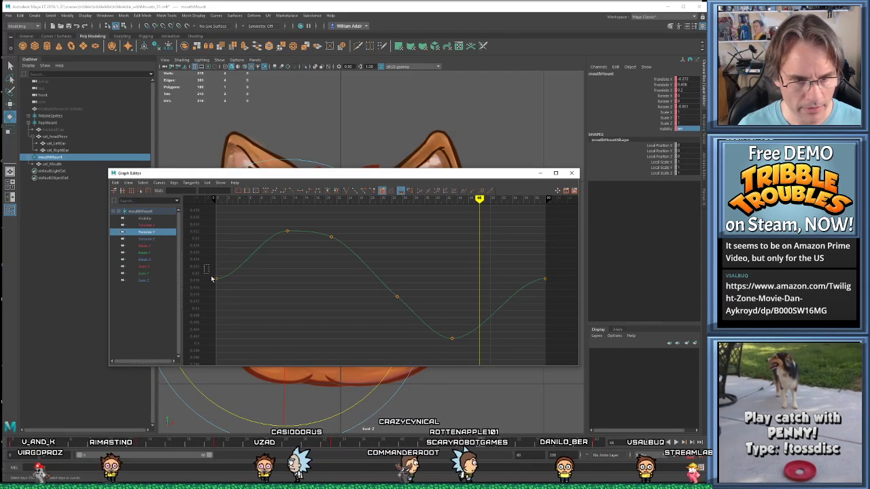
pyautogui.moveTo(212, 279); pyautogui.dragTo(555, 293)
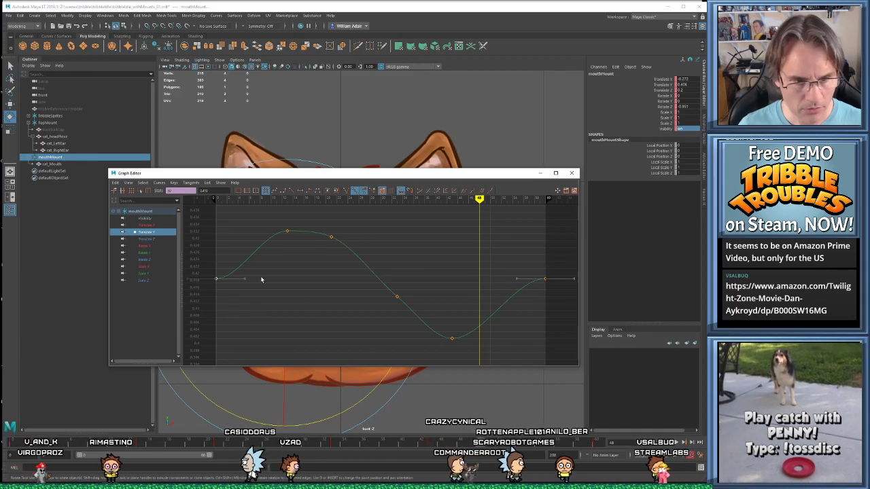
pyautogui.moveTo(285, 312); pyautogui.dragTo(284, 290, button='middle')
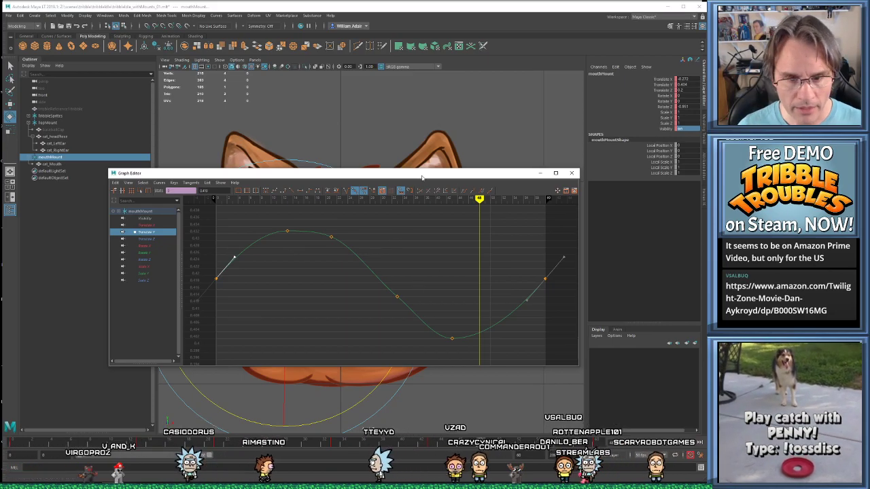
# Examine mouthMount's Translate Z and rotation curves, and minimize the Graph Editor
pyautogui.moveTo(421, 175); pyautogui.dragTo(393, 151)
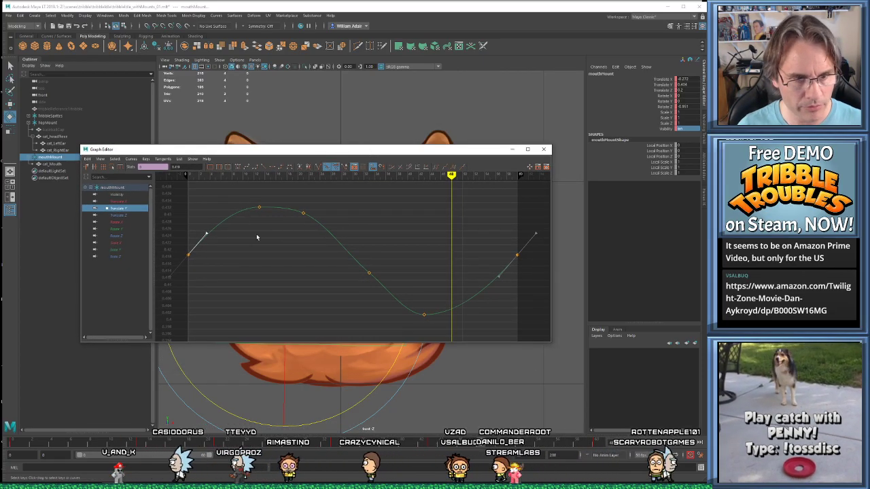
pyautogui.click(126, 215)
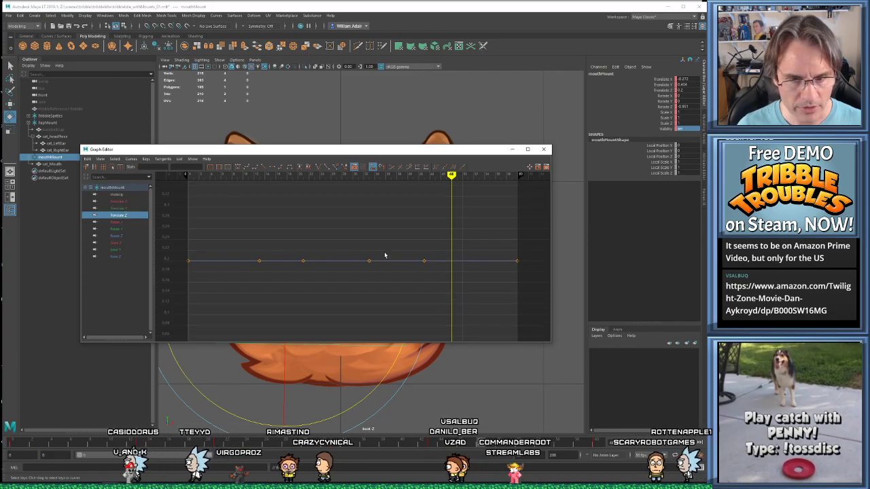
pyautogui.click(119, 222)
pyautogui.click(117, 235)
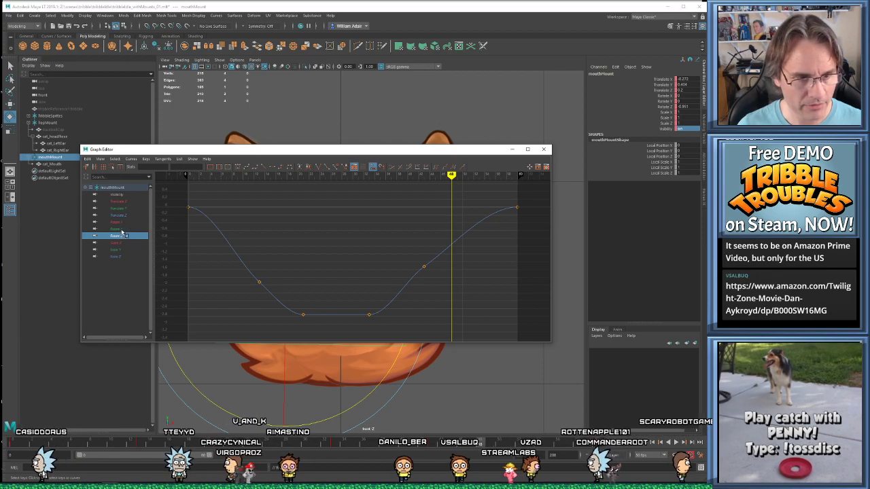
pyautogui.click(121, 229)
pyautogui.click(511, 150)
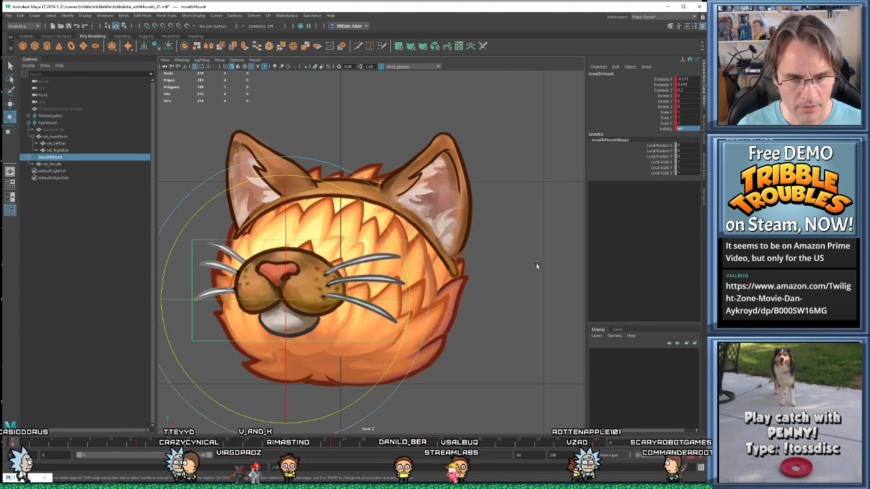
# Play the idle animation with mouthMount deselected and examine the cat mouth's motion at several viewing distances
pyautogui.hotkey('alt', 'v')
pyautogui.click(497, 268)
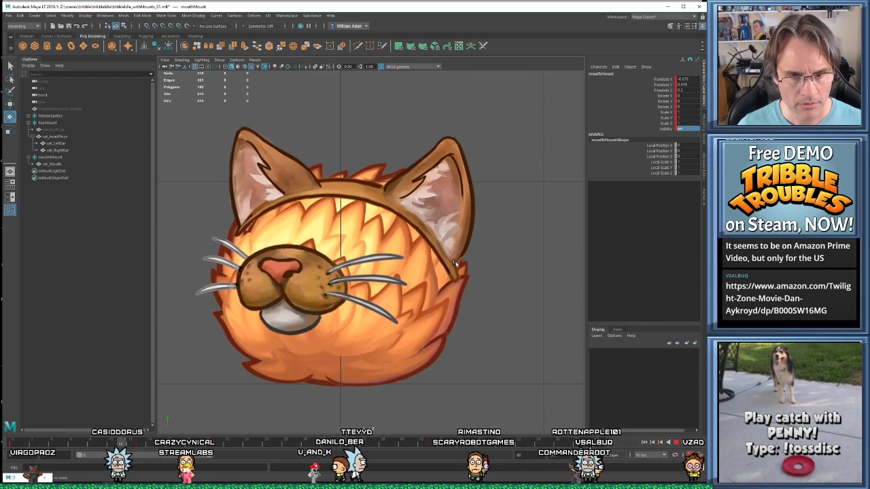
pyautogui.scroll(-10, 465, 277)
pyautogui.scroll(5, 430, 280)
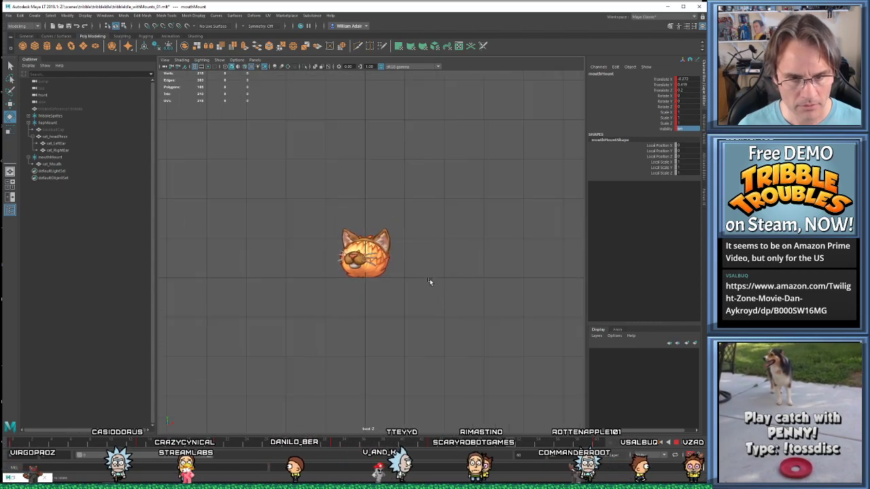
pyautogui.scroll(2, 430, 278)
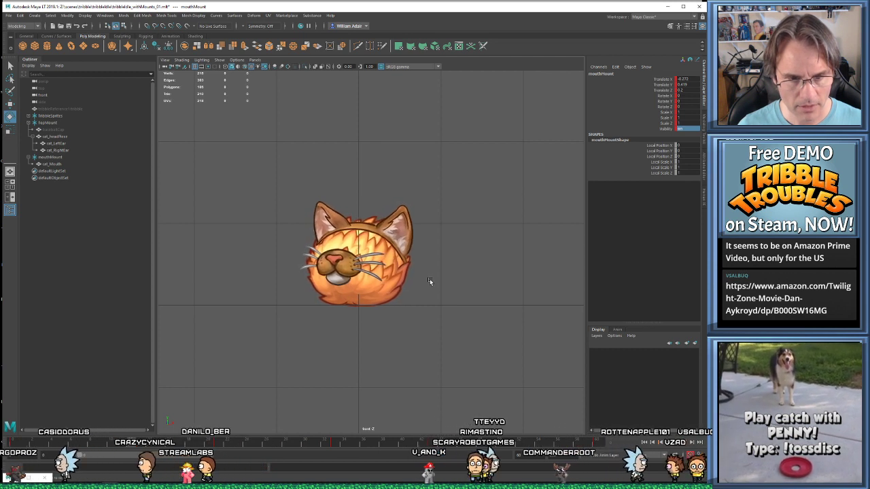
pyautogui.scroll(2, 371, 260)
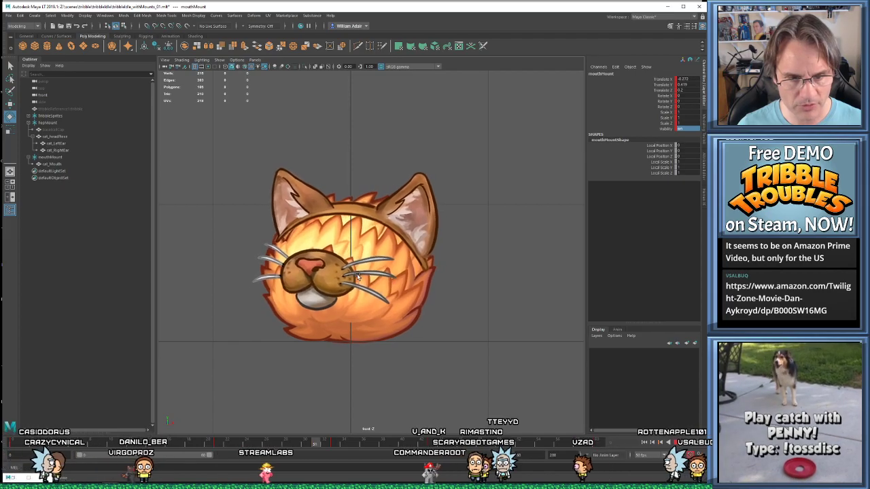
pyautogui.click(358, 277)
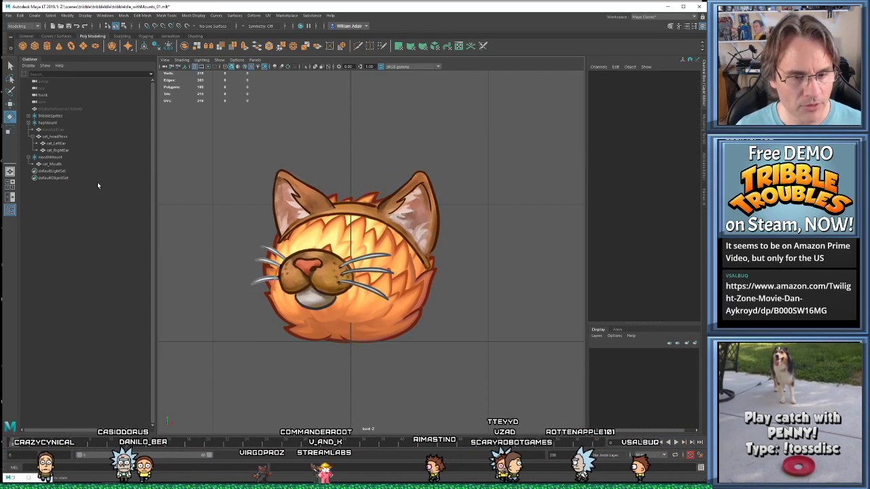
# Import catStrap.fbx from the tribbleCat_export folder and select the imported strap mesh
pyautogui.click(6, 15)
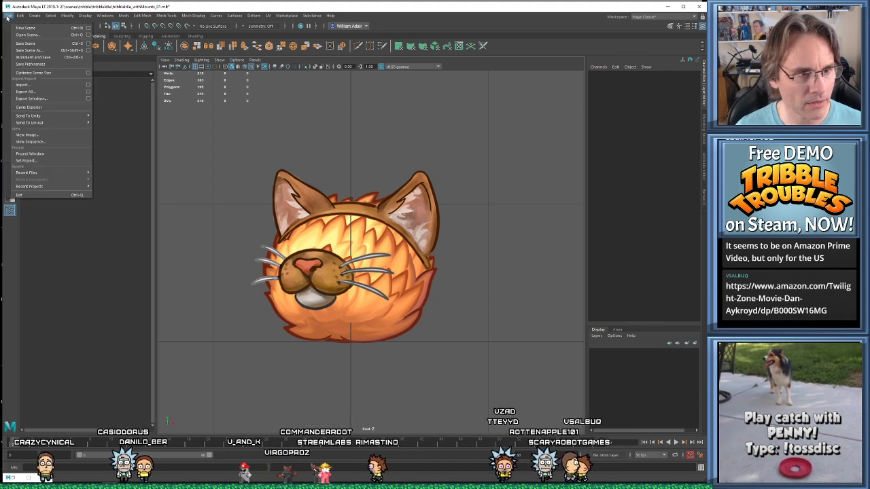
pyautogui.click(23, 85)
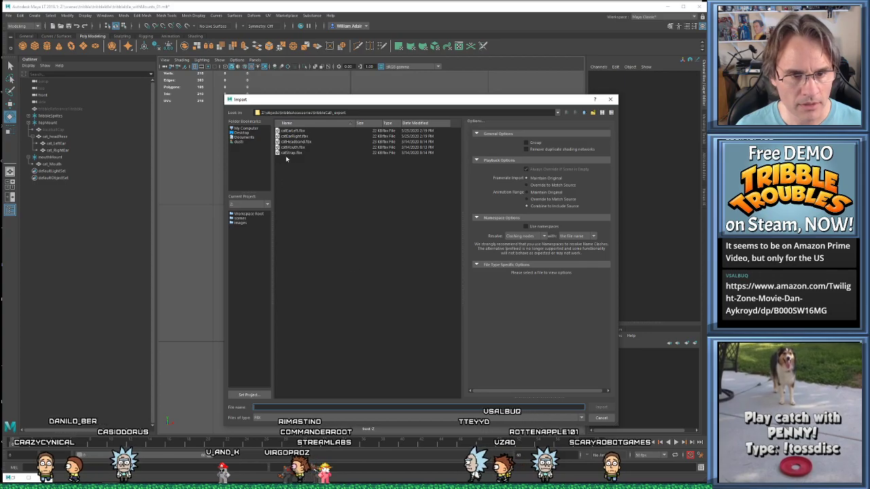
pyautogui.doubleClick(293, 153)
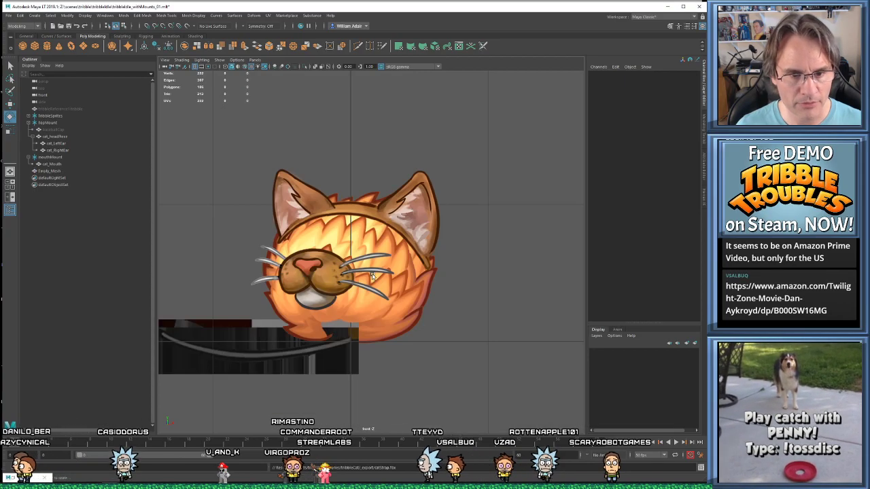
pyautogui.click(335, 369)
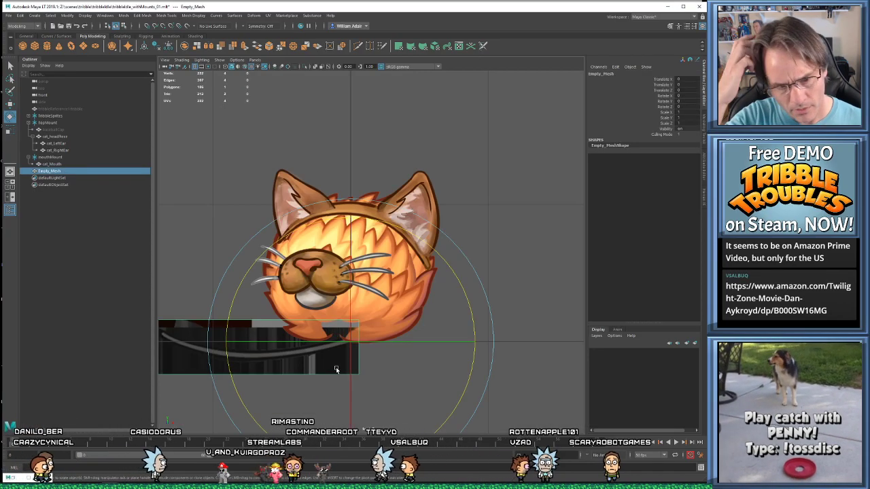
# In the Hypershade, assign the existing cat material to the imported strap mesh, delete the duplicate cat1 material, and close the Hypershade
pyautogui.click(106, 17)
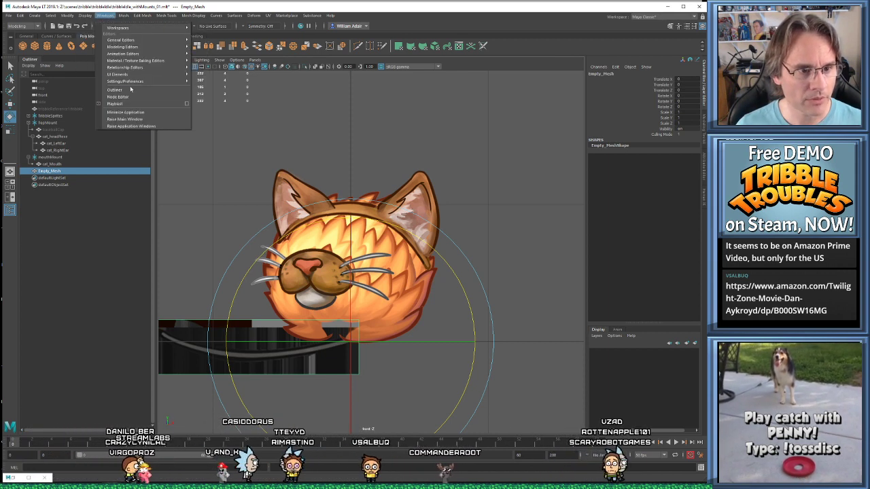
pyautogui.moveTo(133, 70)
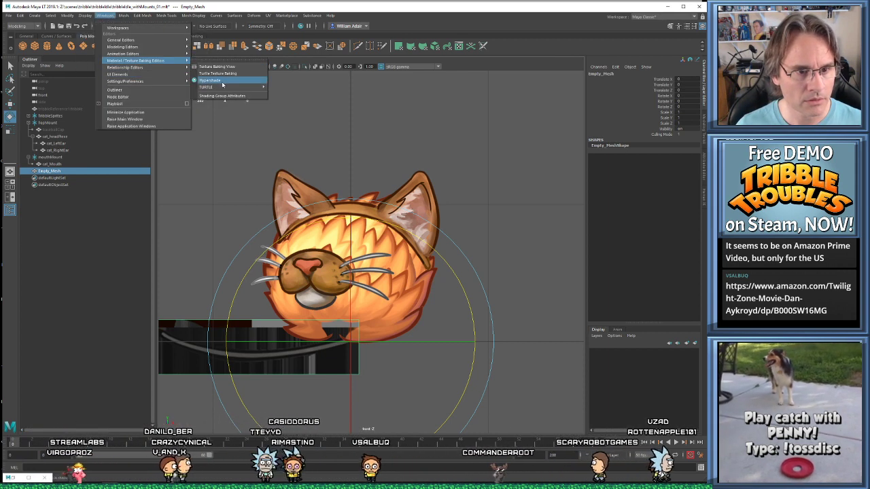
pyautogui.click(222, 82)
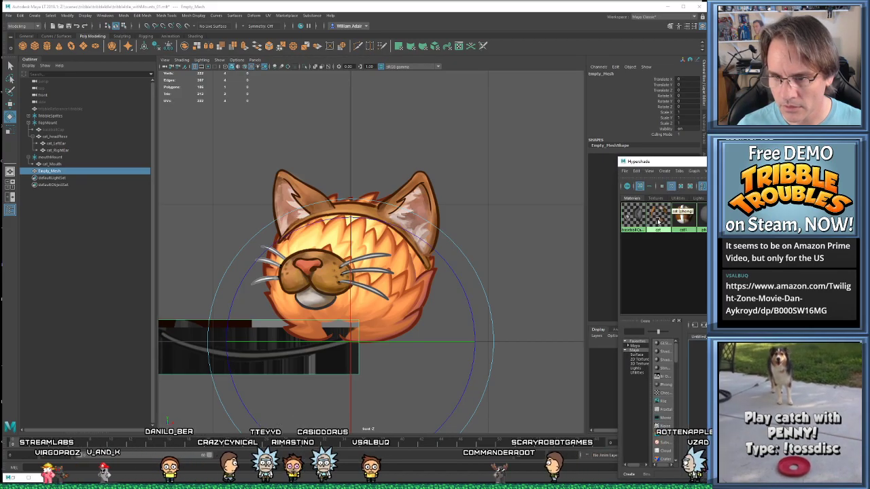
pyautogui.moveTo(657, 219); pyautogui.dragTo(263, 363, button='middle')
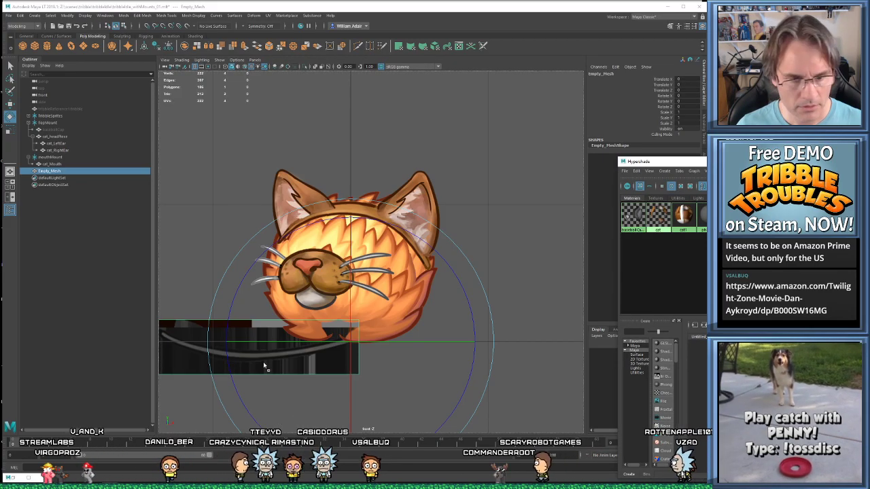
pyautogui.click(684, 217)
pyautogui.press('Delete')
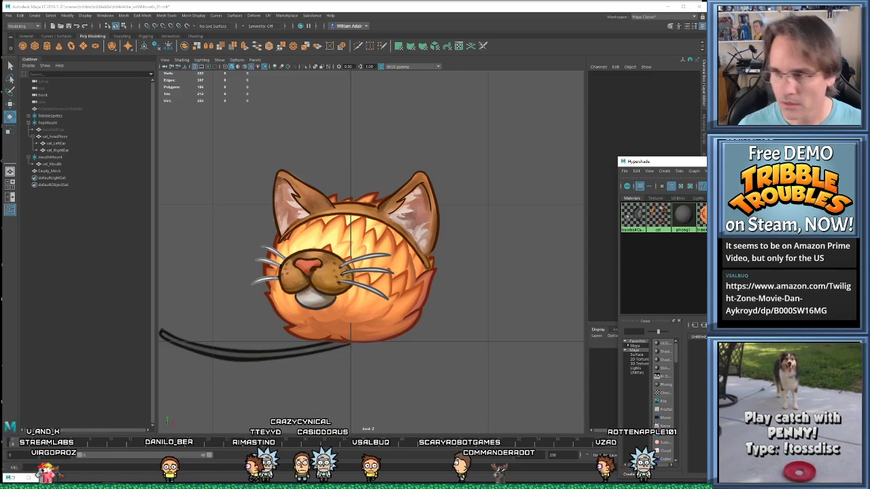
pyautogui.click(862, 162)
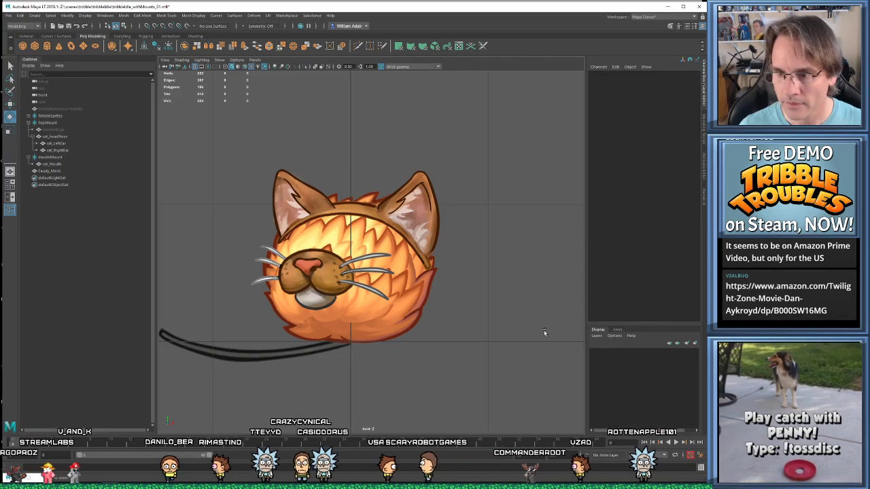
# Set the strap's Translate Z to 0.1, raise it to mouth height, and set its Rotate Y to 180
pyautogui.click(219, 357)
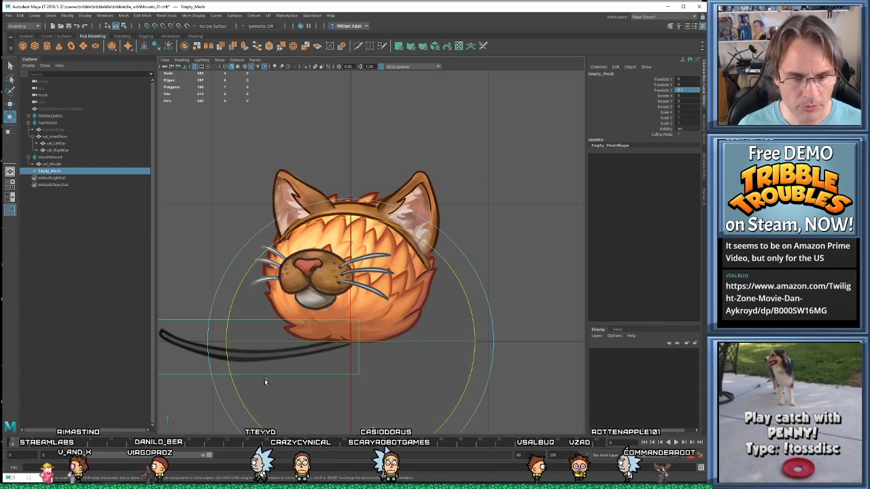
pyautogui.press('w')
pyautogui.moveTo(352, 335); pyautogui.dragTo(356, 271)
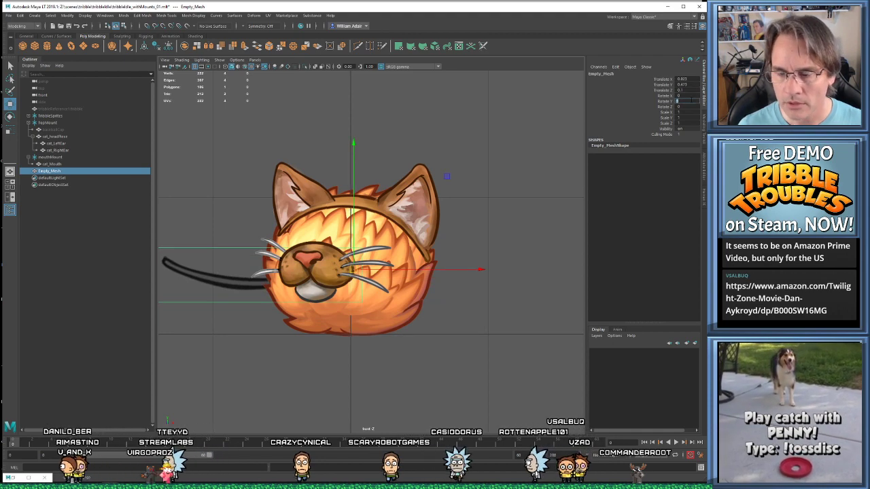
pyautogui.write('180')
pyautogui.press('Return')
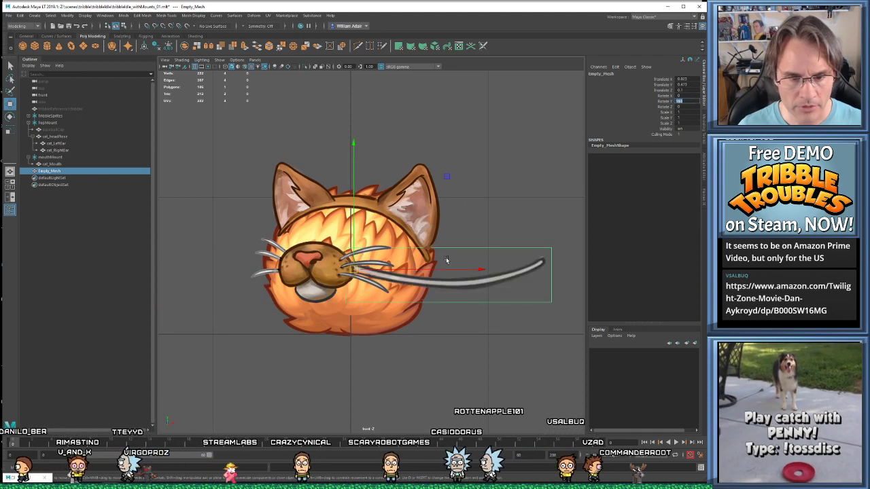
# Shift the strap toward the cat mouth and set its Scale X, Y and Z to 0.55
pyautogui.moveTo(361, 275); pyautogui.dragTo(339, 268)
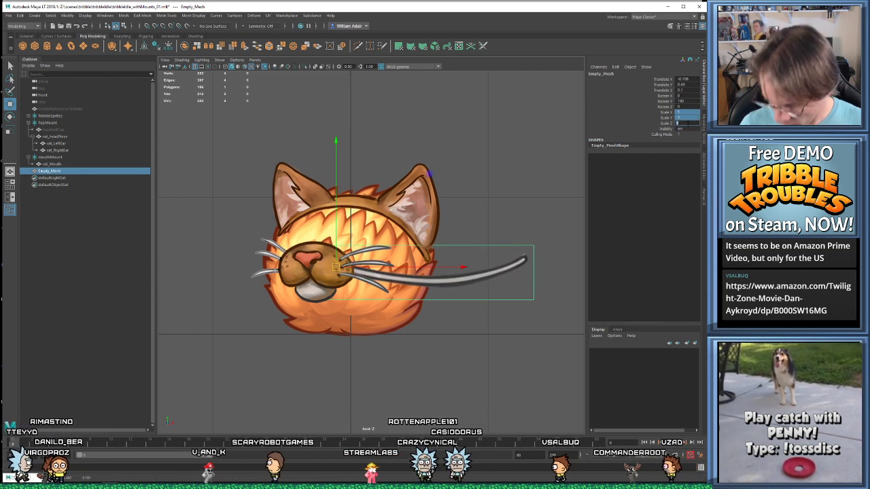
pyautogui.write('0.55')
pyautogui.press('Return')
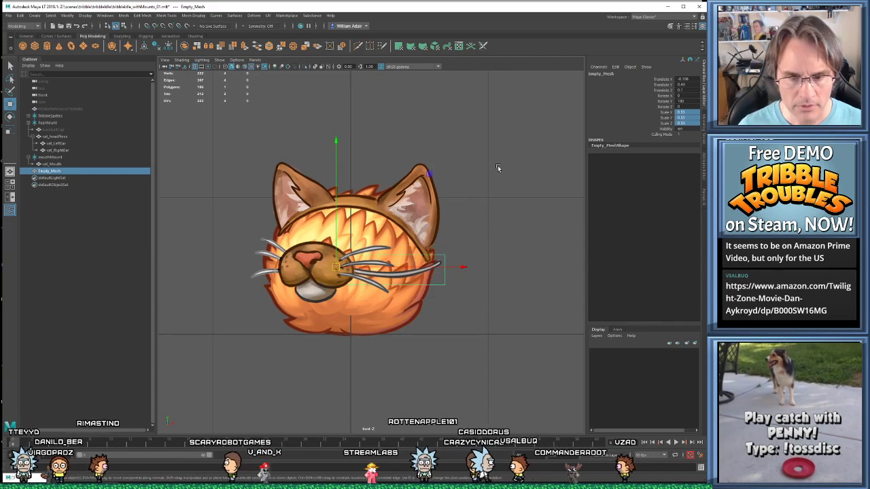
# Tilt the strap to about -1.88 degrees in Z and move it behind the muzzle, to about X -0.14 and Y 0.48
pyautogui.scroll(2, 365, 280)
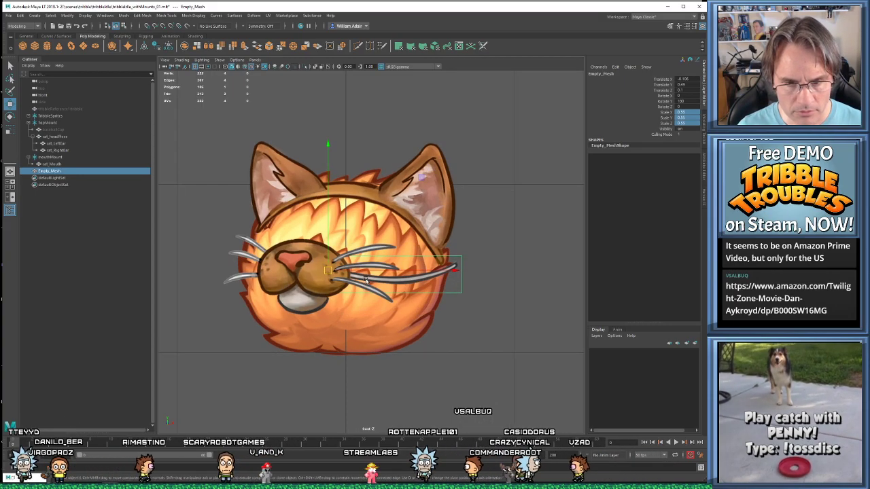
pyautogui.press('e')
pyautogui.moveTo(443, 330); pyautogui.dragTo(442, 324)
pyautogui.press('w')
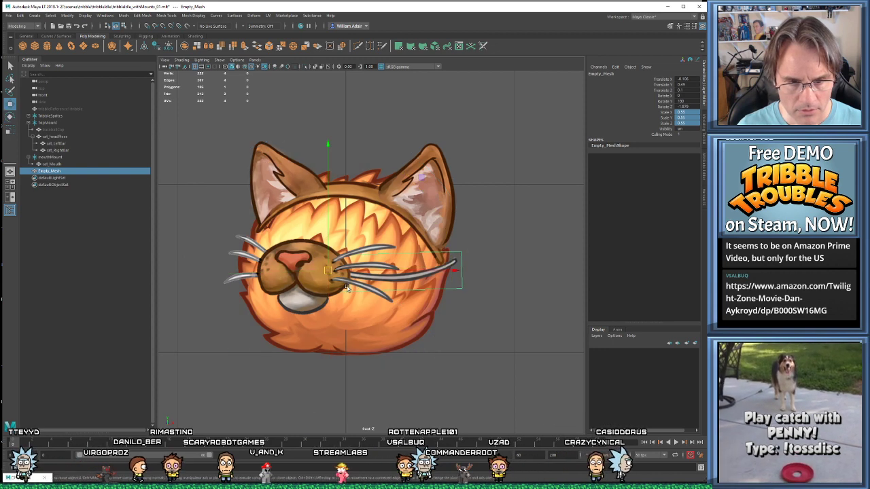
pyautogui.moveTo(327, 271); pyautogui.dragTo(321, 274)
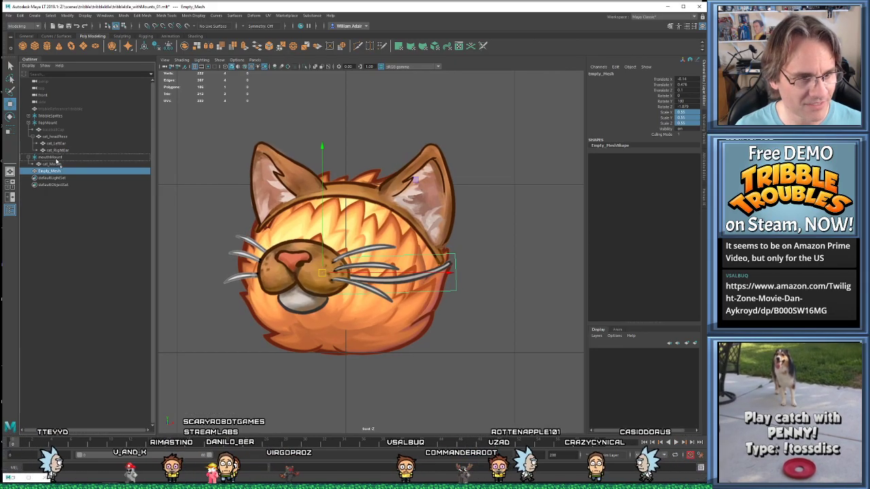
# Parent the strap mesh under mouthMount and rename it cat_strapLarger
pyautogui.moveTo(56, 161); pyautogui.dragTo(60, 164, button='middle')
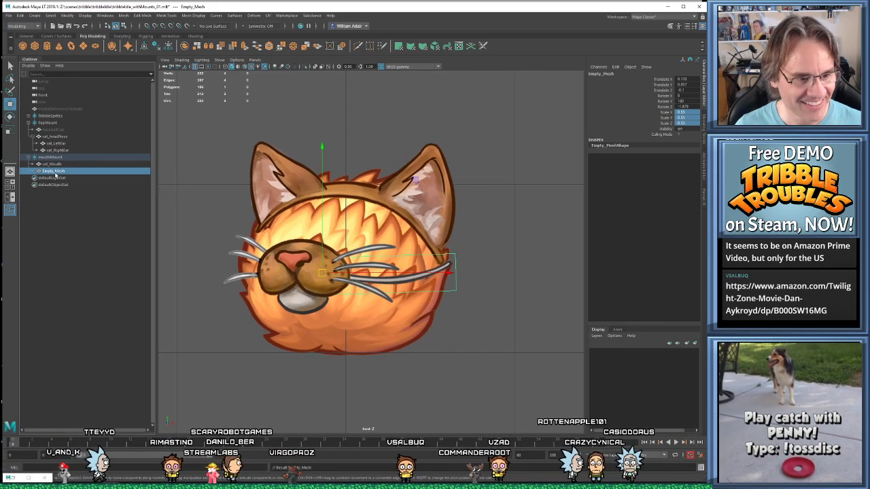
pyautogui.doubleClick(54, 171)
pyautogui.write('cat_')
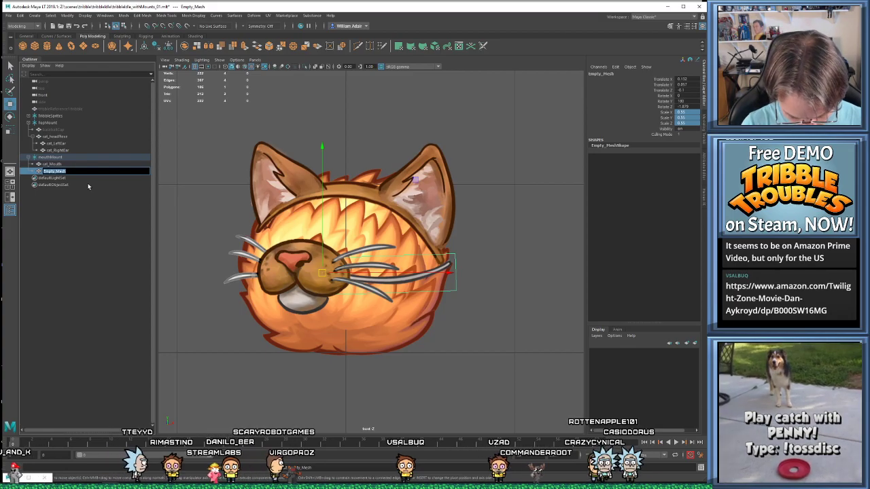
pyautogui.write('Stach')
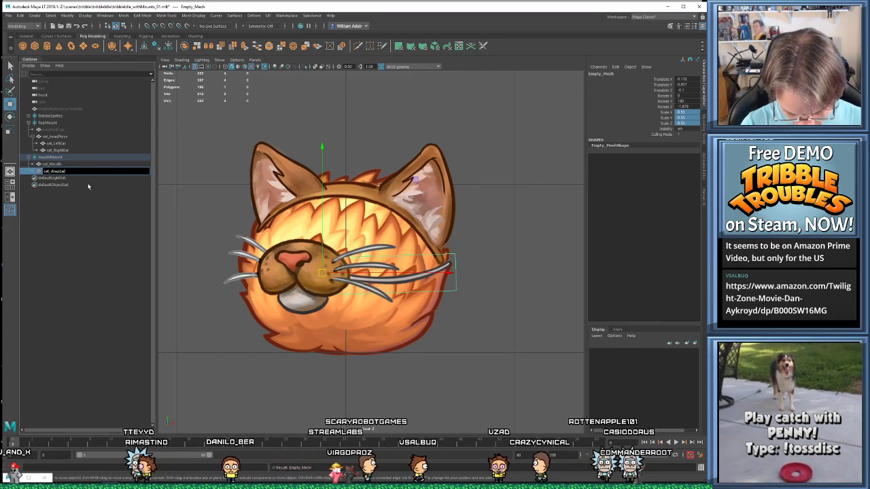
pyautogui.write('Larger')
pyautogui.press('Return')
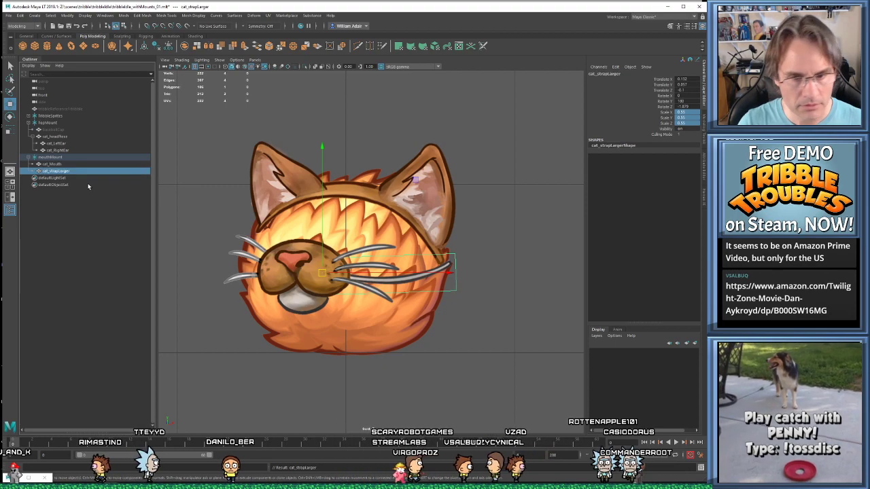
# Play the idle animation to check how the strap follows the body, with the strap and with mouthMount selected
pyautogui.hotkey('alt', 'v')
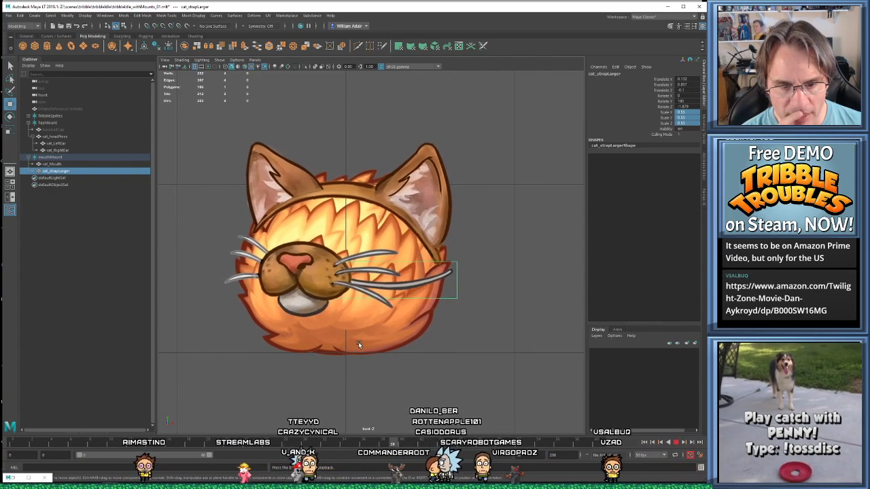
pyautogui.press('Escape')
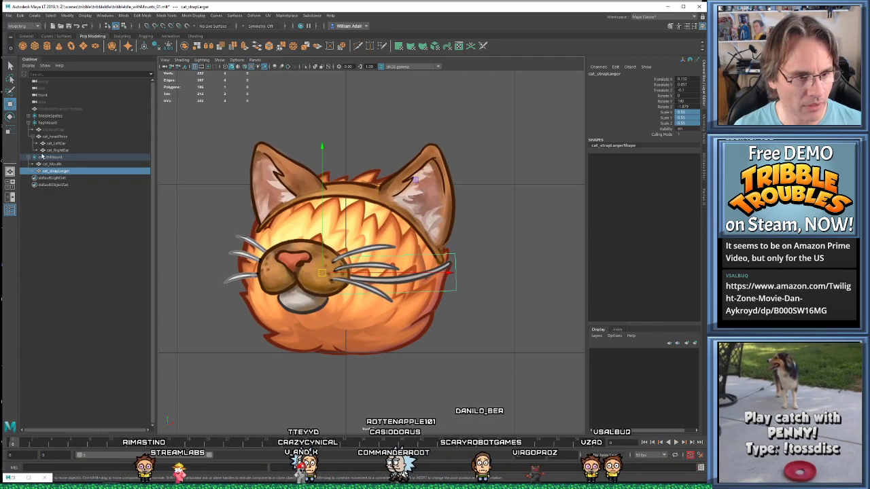
pyautogui.click(51, 157)
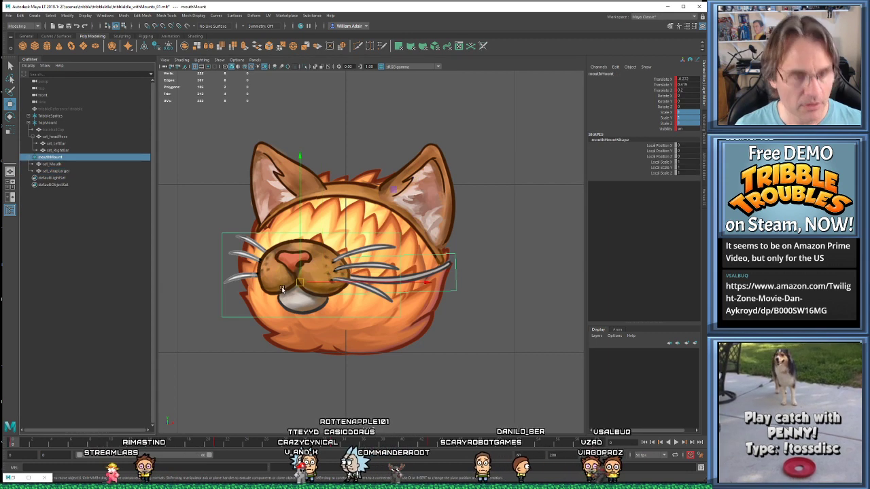
pyautogui.hotkey('ctrl', 's')
pyautogui.press('e')
pyautogui.hotkey('alt', 'v')
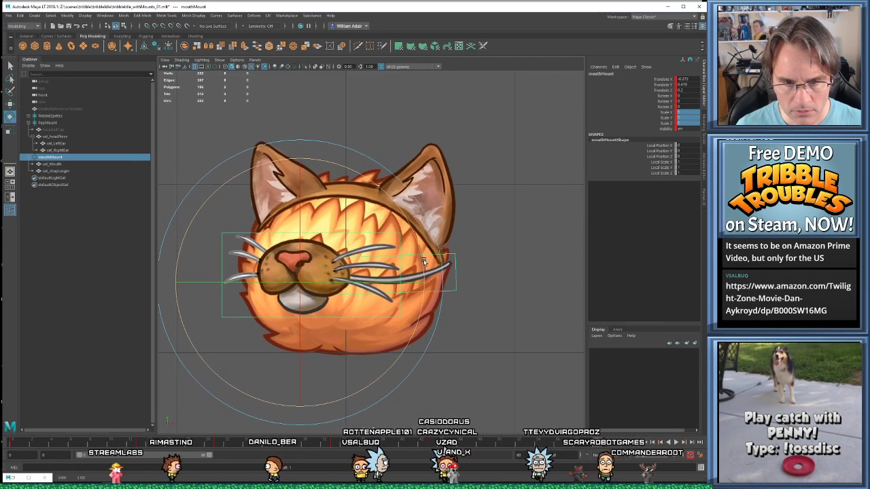
# Examine mouthMount's Rotate Z curve in the Graph Editor, and minimize the editor
pyautogui.click(12, 478)
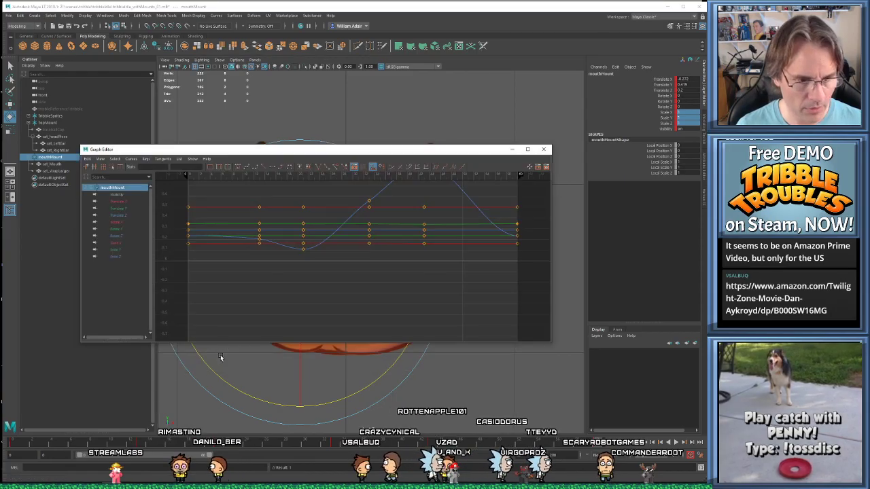
pyautogui.click(117, 235)
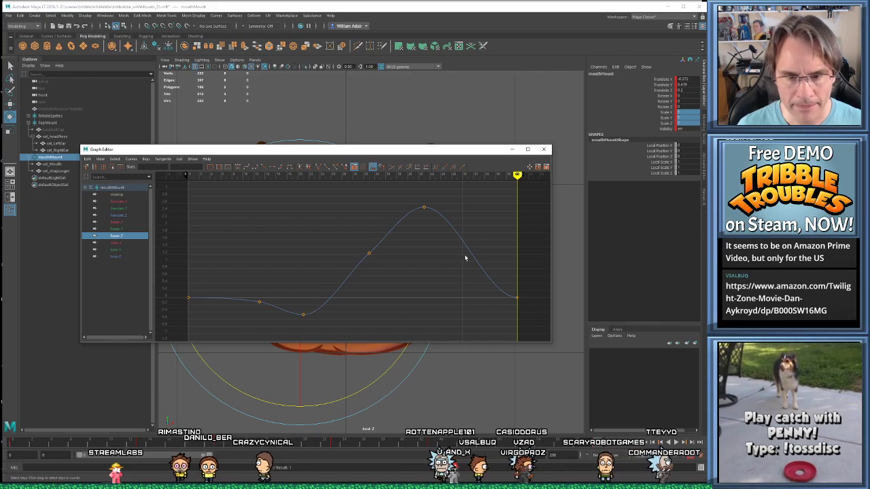
pyautogui.click(512, 149)
# Play the idle animation and examine the motion of the cat mouth and strap at several viewing distances
pyautogui.click(534, 286)
pyautogui.hotkey('alt', 'v')
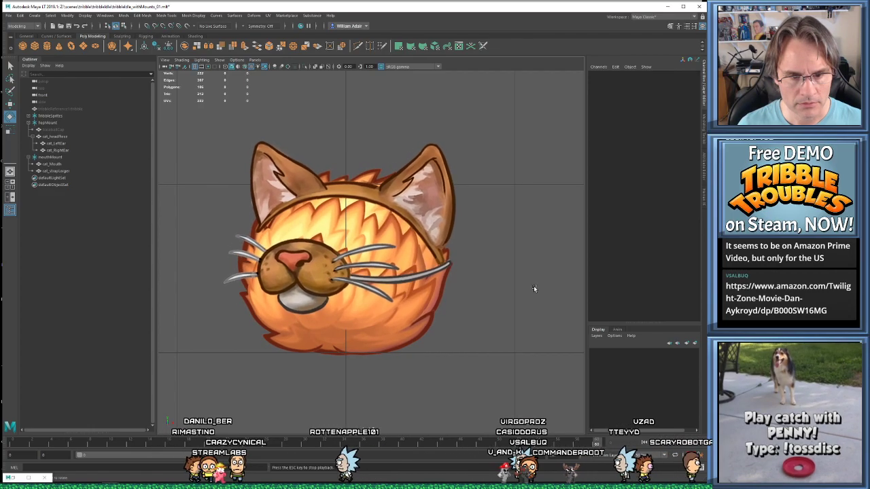
pyautogui.scroll(-8, 533, 289)
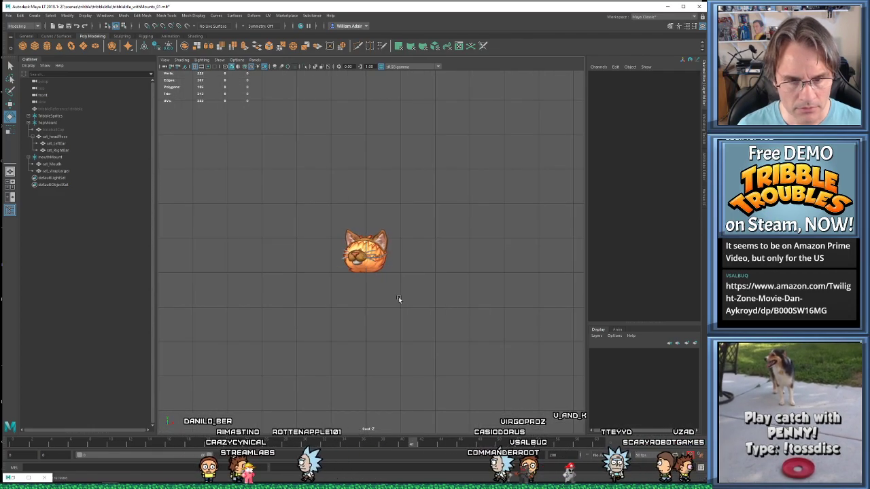
pyautogui.scroll(3, 398, 299)
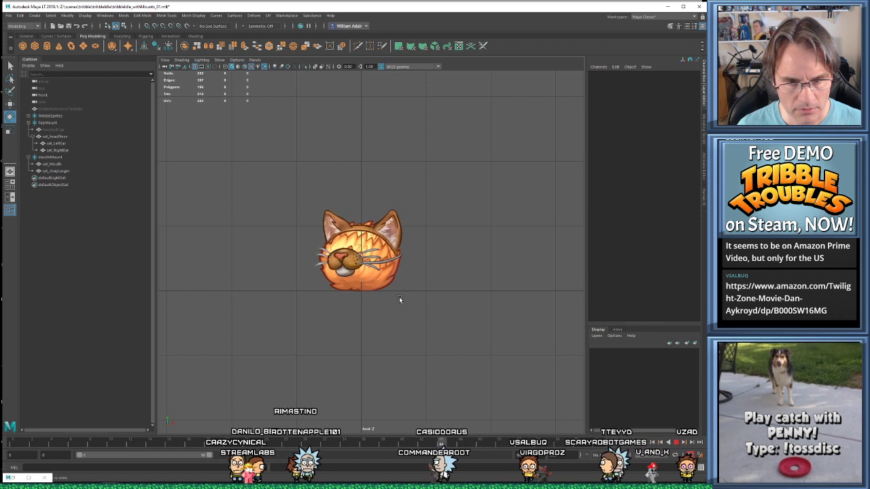
pyautogui.scroll(3, 399, 299)
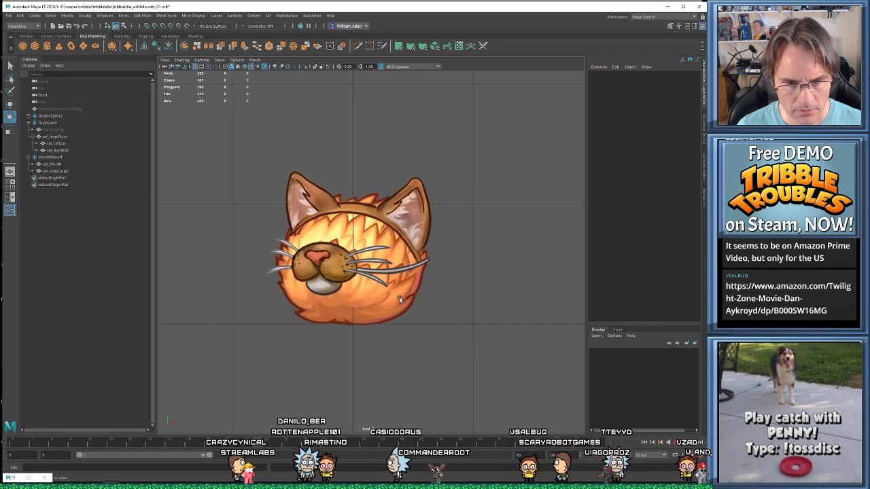
pyautogui.click(49, 158)
pyautogui.press(',')
pyautogui.press('w')
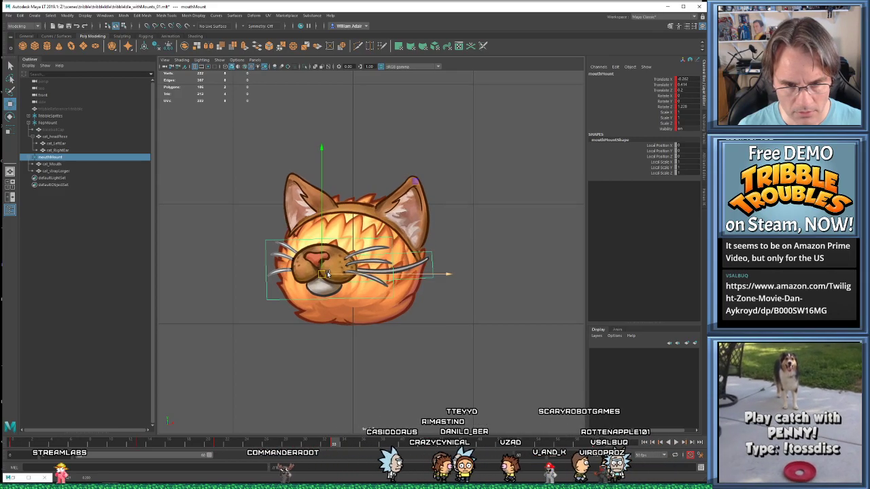
pyautogui.click(367, 267)
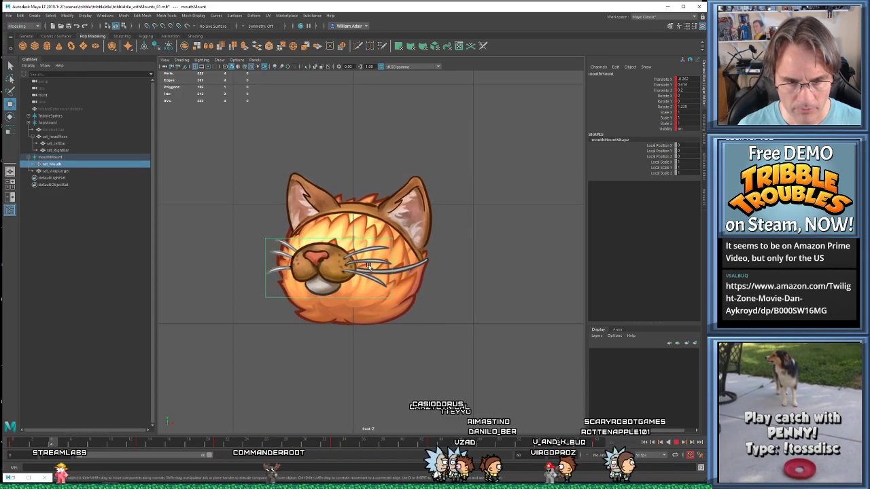
pyautogui.hotkey('alt', 'v')
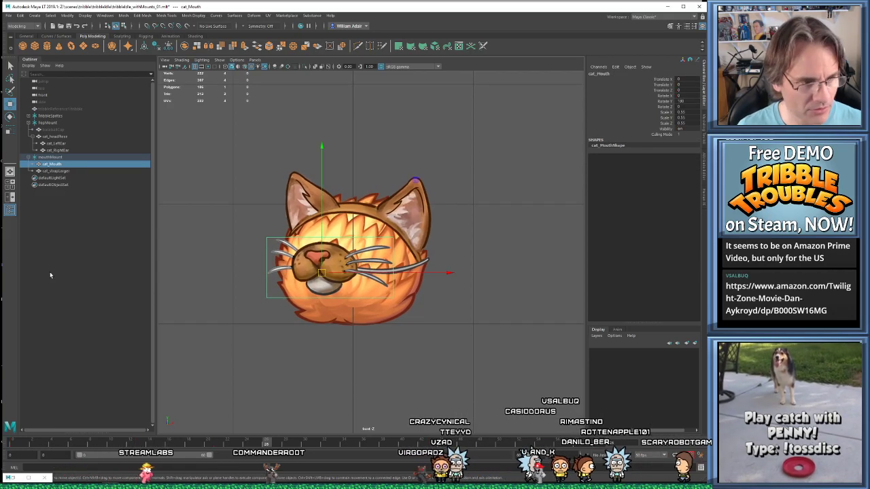
# Give the first and last keys of mouthMount's Translate Y curve matching tangents, flattened and tilted slightly upward for a smooth loop
pyautogui.click(47, 157)
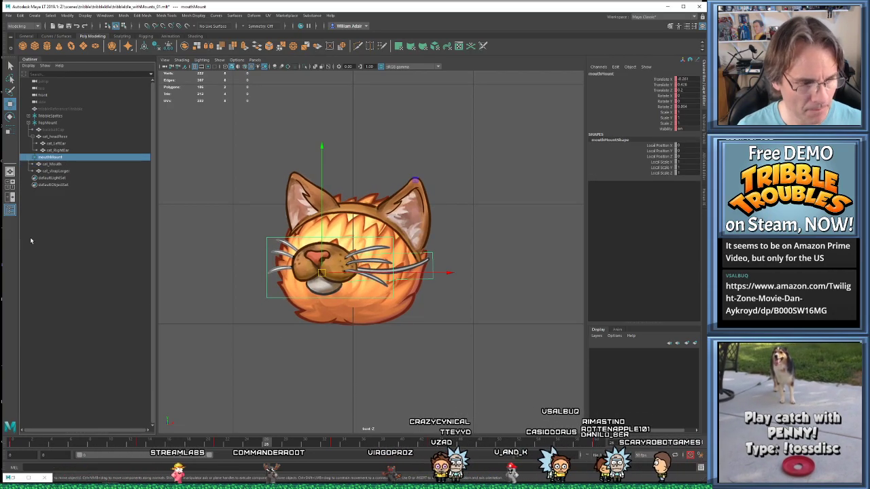
pyautogui.click(14, 477)
pyautogui.click(115, 209)
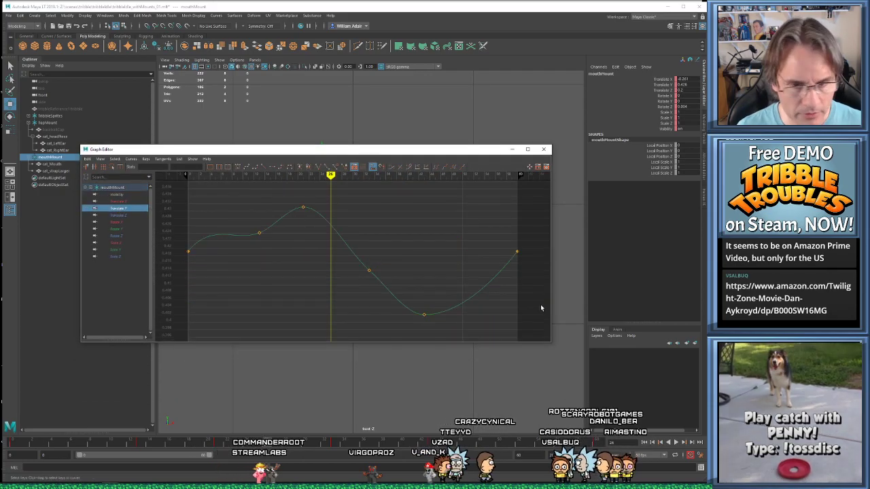
pyautogui.click(518, 254)
pyautogui.click(237, 166)
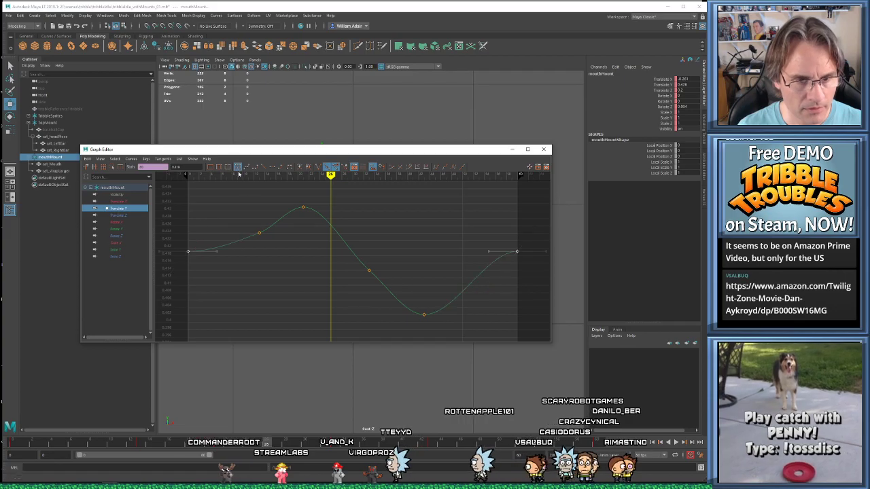
pyautogui.click(188, 251)
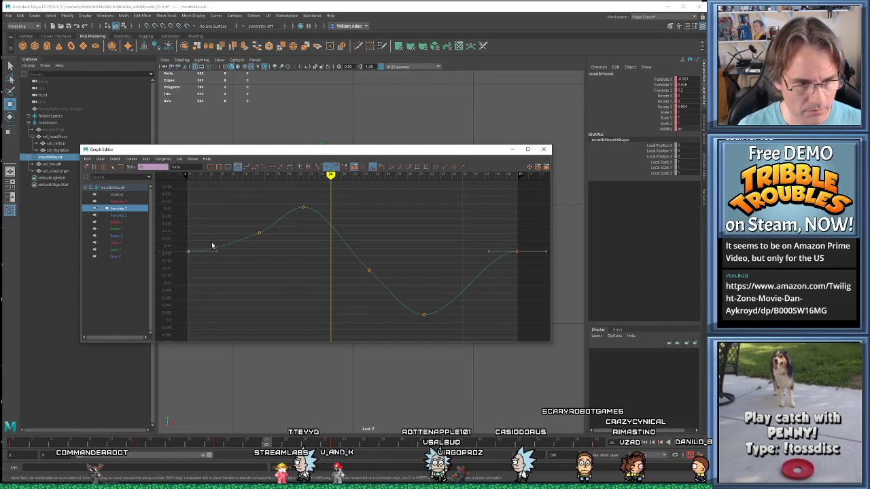
pyautogui.keyDown('shift'); pyautogui.moveTo(212, 245); pyautogui.dragTo(225, 269); pyautogui.keyUp('shift')
pyautogui.moveTo(224, 270); pyautogui.dragTo(226, 263, button='middle')
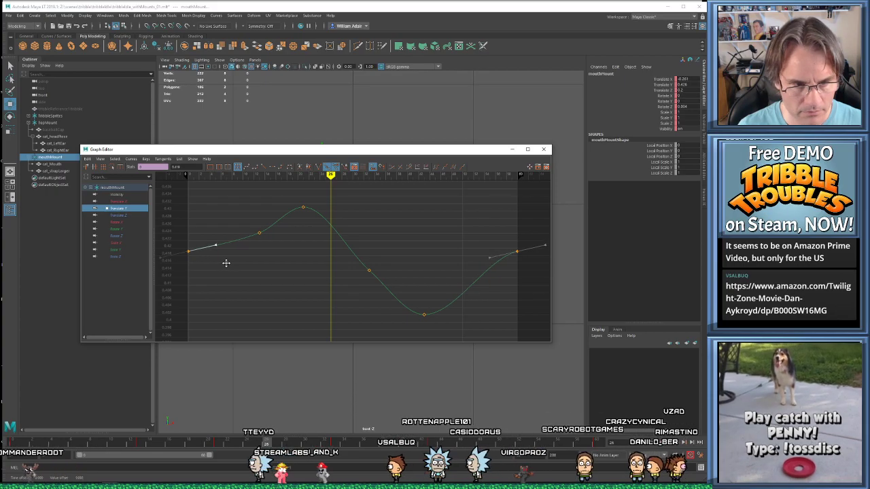
# Minimize the Graph Editor and play the idle animation to check the mount's vertical motion
pyautogui.click(262, 267)
pyautogui.click(516, 152)
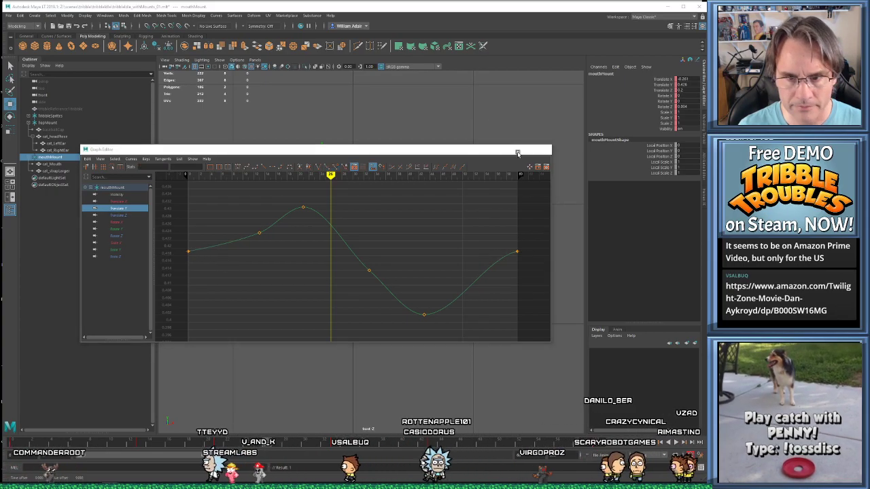
pyautogui.click(497, 273)
pyautogui.hotkey('alt', 'v')
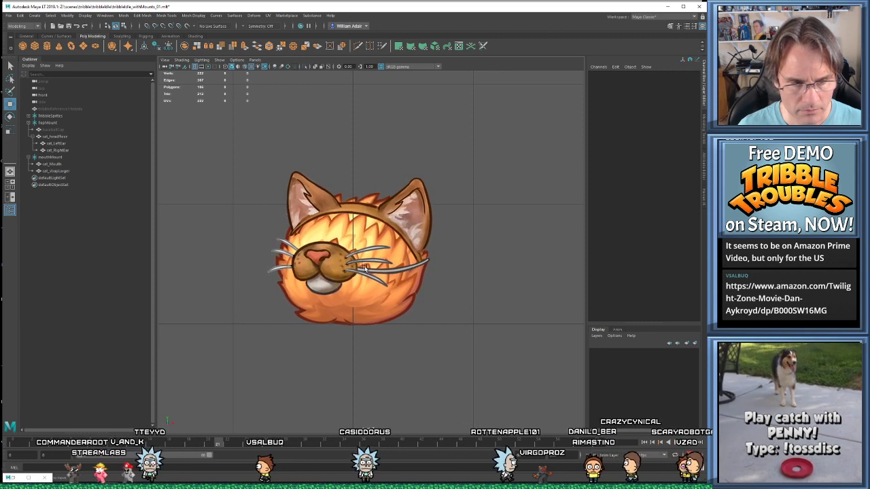
# On mouthMount's Translate Y curve, raise the key at frame 13 and slightly lower the key at frame 33
pyautogui.click(50, 157)
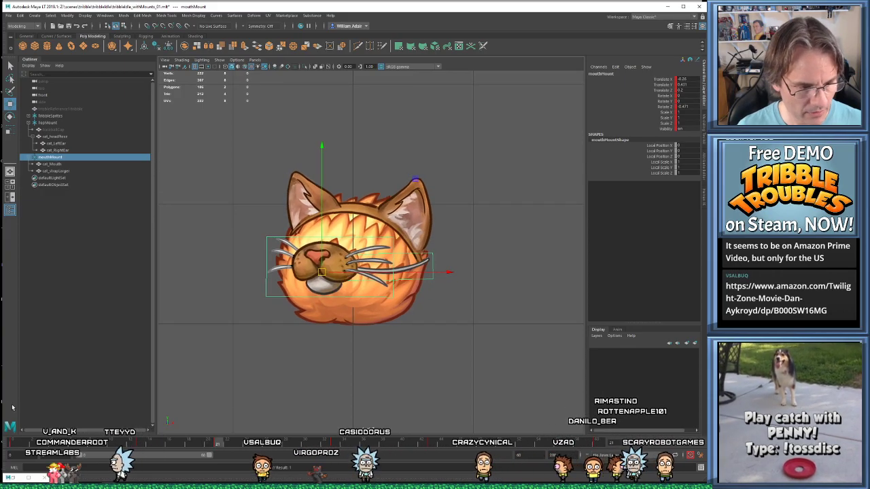
pyautogui.doubleClick(13, 477)
pyautogui.click(128, 208)
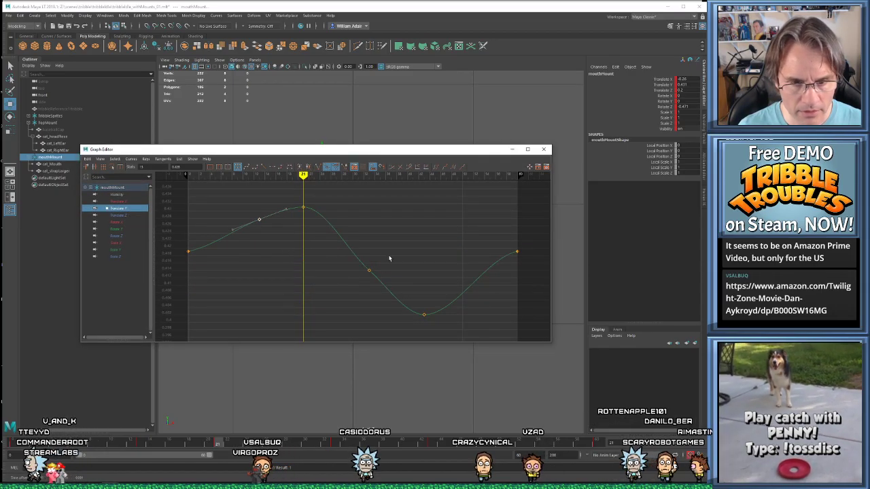
pyautogui.moveTo(390, 258); pyautogui.dragTo(353, 292)
pyautogui.keyDown('shift'); pyautogui.moveTo(351, 297); pyautogui.dragTo(351, 301, button='middle'); pyautogui.keyUp('shift')
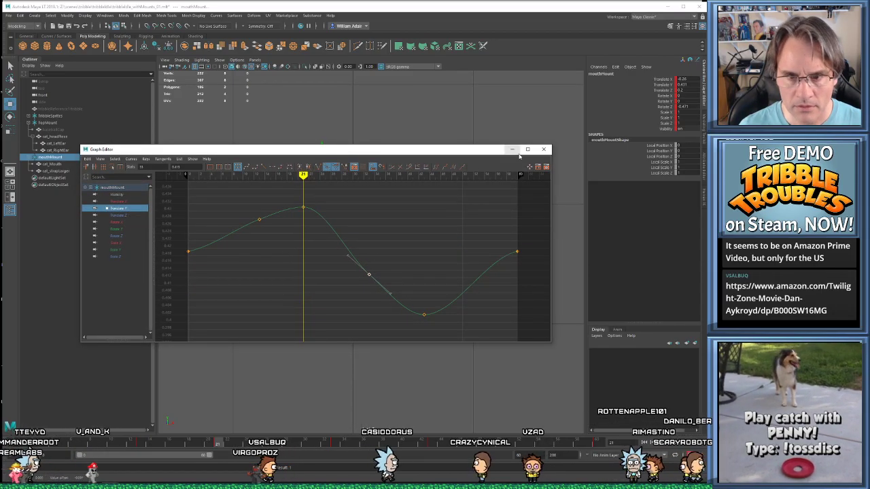
# Steepen the upward-sloping tangents of the first and last keys on mouthMount's Translate Y curve
pyautogui.moveTo(175, 237); pyautogui.dragTo(201, 261)
pyautogui.keyDown('shift'); pyautogui.moveTo(502, 236); pyautogui.dragTo(534, 274); pyautogui.keyUp('shift')
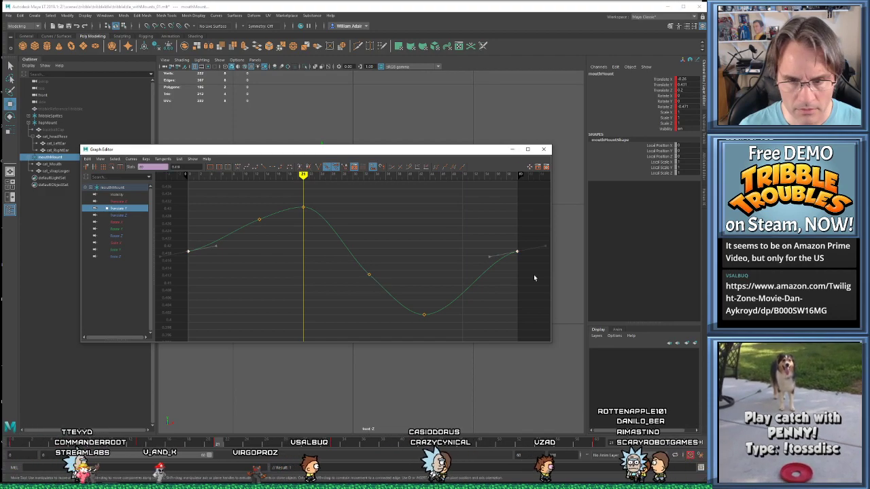
pyautogui.moveTo(210, 233); pyautogui.dragTo(225, 252)
pyautogui.moveTo(224, 252); pyautogui.dragTo(224, 247, button='middle')
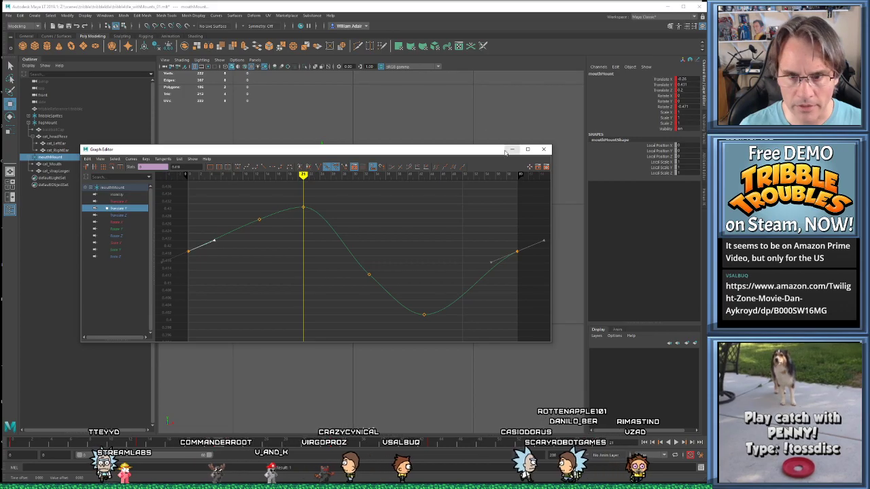
# Play the idle animation and examine the cat mouth's vertical motion from far and near
pyautogui.click(543, 148)
pyautogui.click(505, 207)
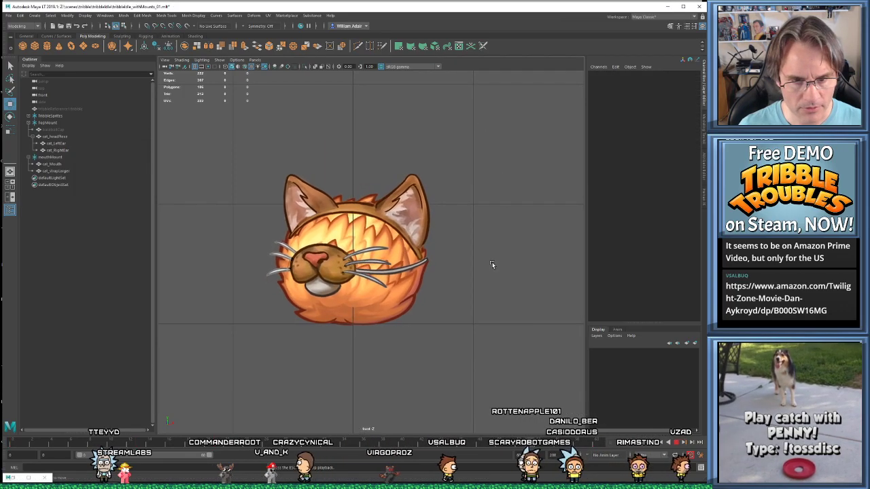
pyautogui.scroll(-5, 492, 265)
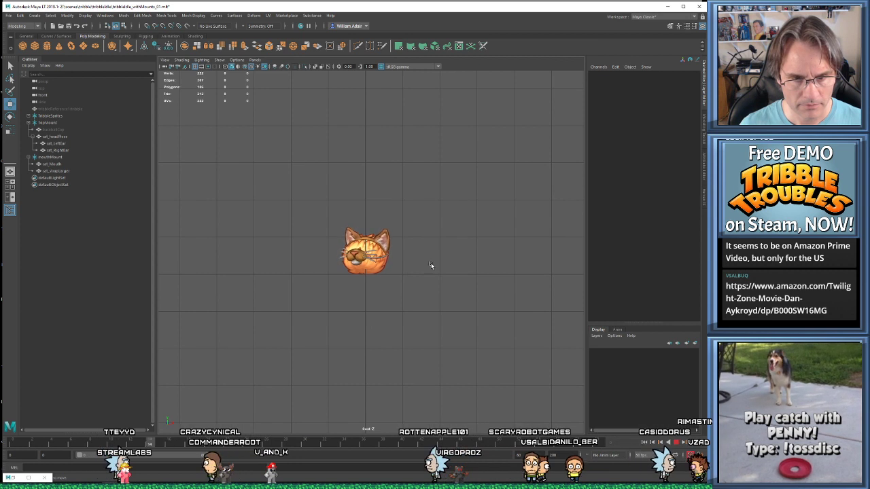
pyautogui.scroll(4, 428, 266)
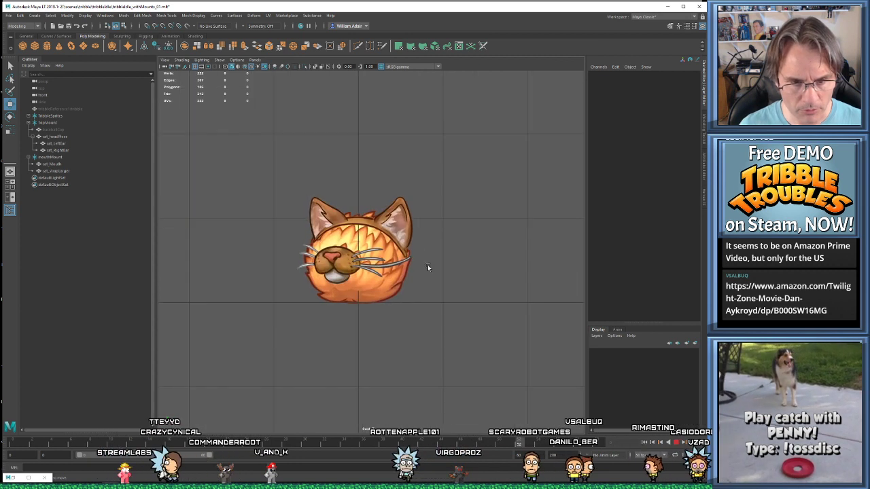
# Reduce the values of the four middle keys on mouthMount's Rotate Z curve and play back the gentler rotation
pyautogui.click(54, 157)
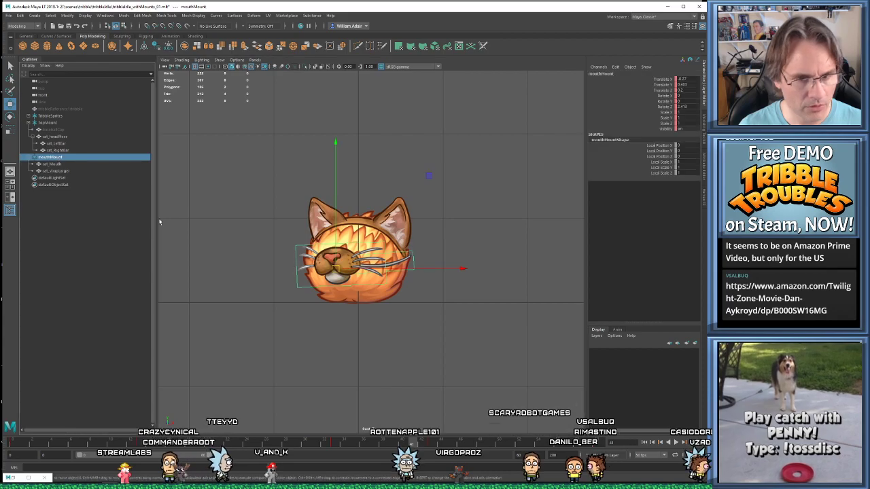
pyautogui.click(15, 479)
pyautogui.click(126, 235)
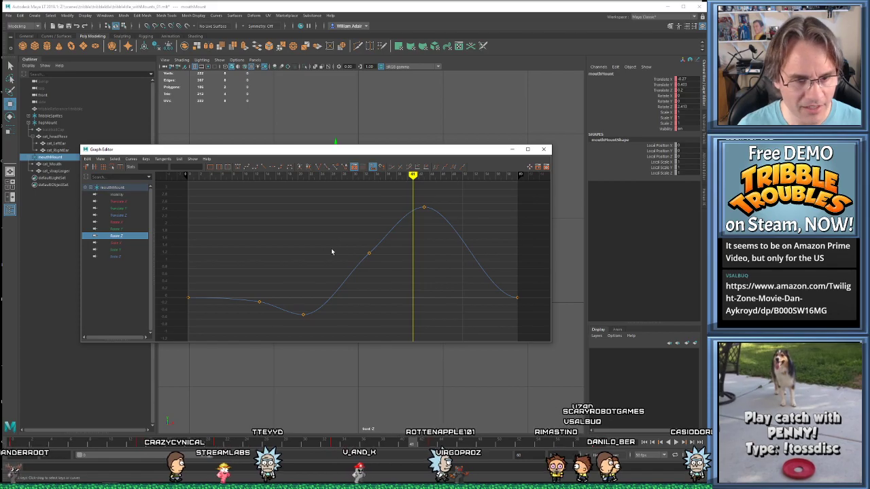
pyautogui.moveTo(229, 196); pyautogui.dragTo(484, 344)
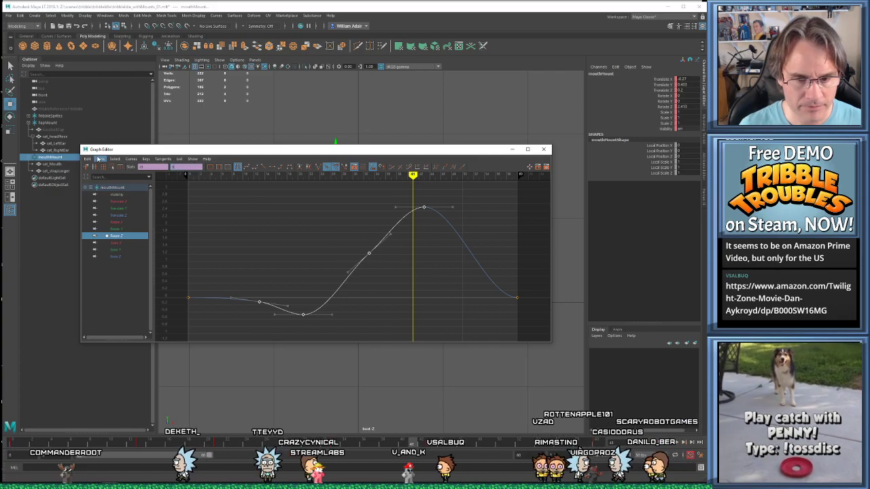
pyautogui.press('Return')
pyautogui.click(511, 149)
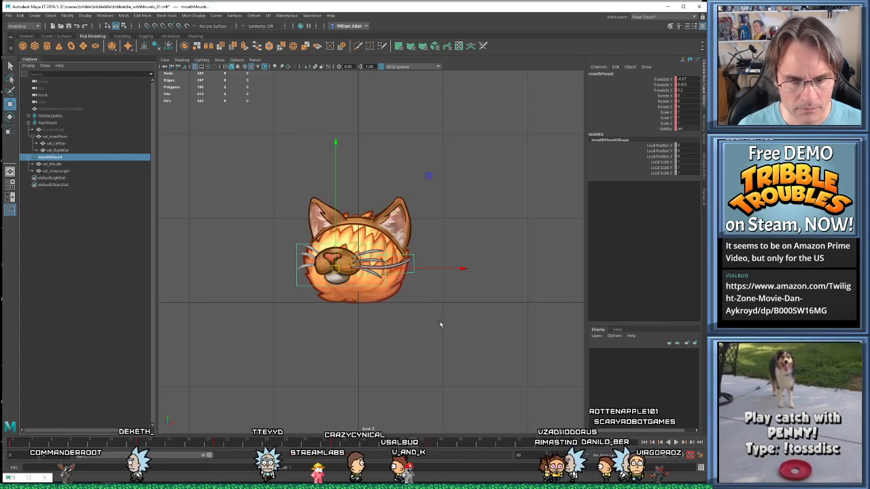
pyautogui.click(439, 324)
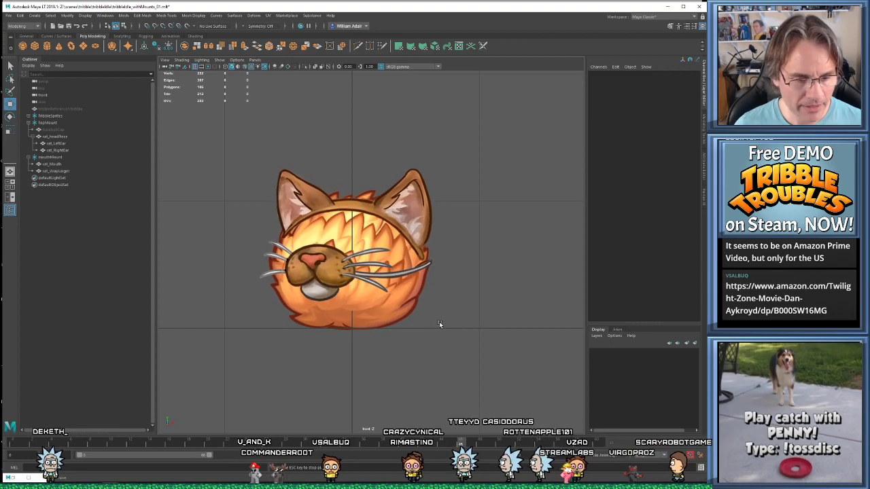
# Reopen the recent scene file tribbleIdle_withMounts_01.mlt
pyautogui.click(10, 15)
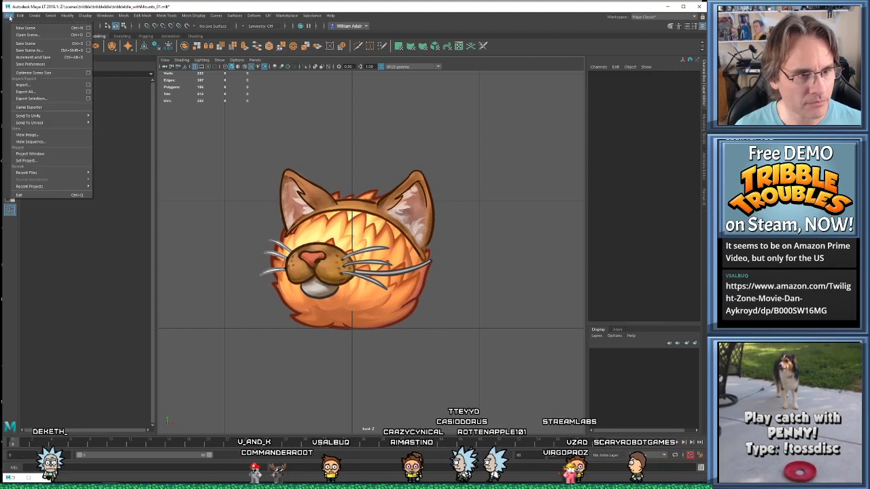
pyautogui.moveTo(58, 174)
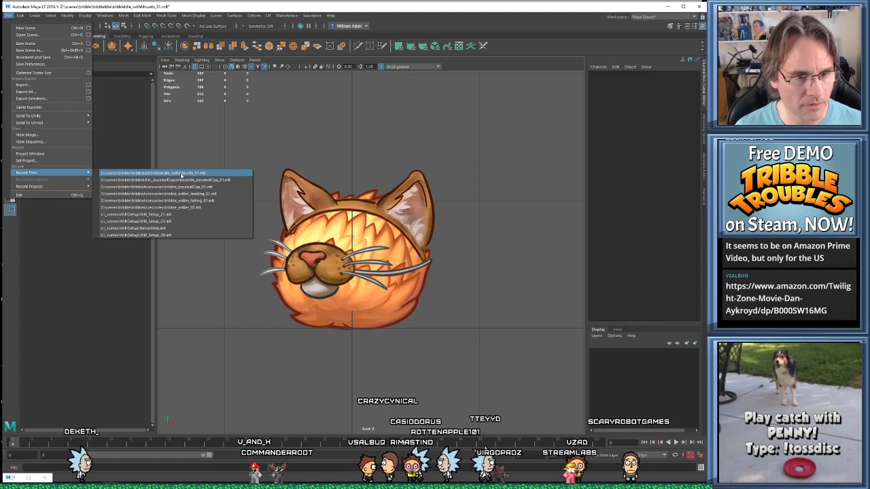
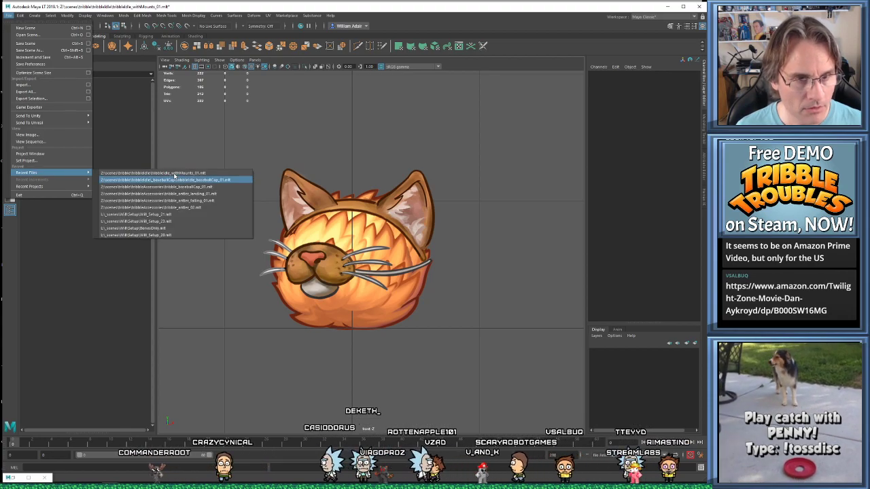
pyautogui.click(153, 174)
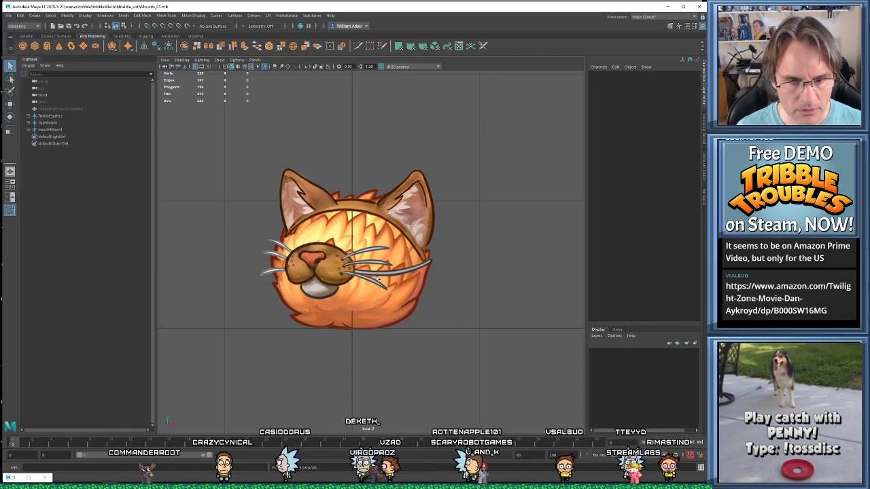
# Key cat_strapLarger under mouthMount at the mount's key frames, and leave only the strap selected
pyautogui.scroll(2, 378, 279)
pyautogui.click(407, 281)
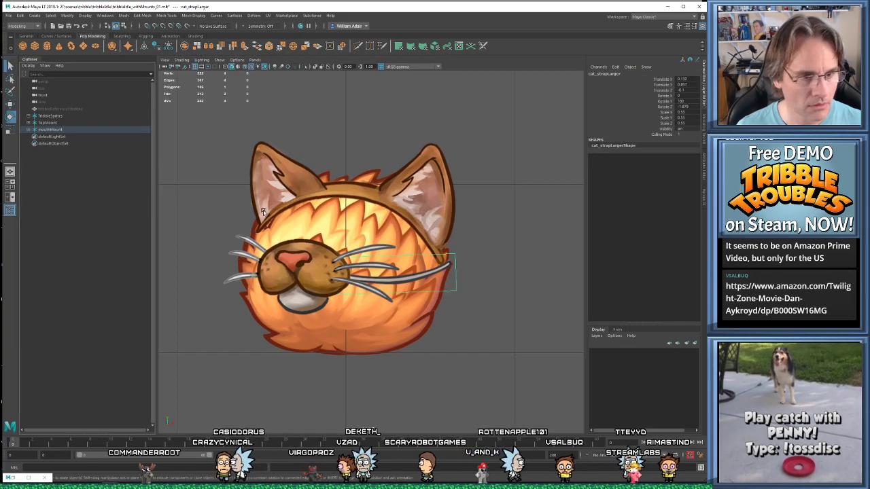
pyautogui.press('e')
pyautogui.press('w')
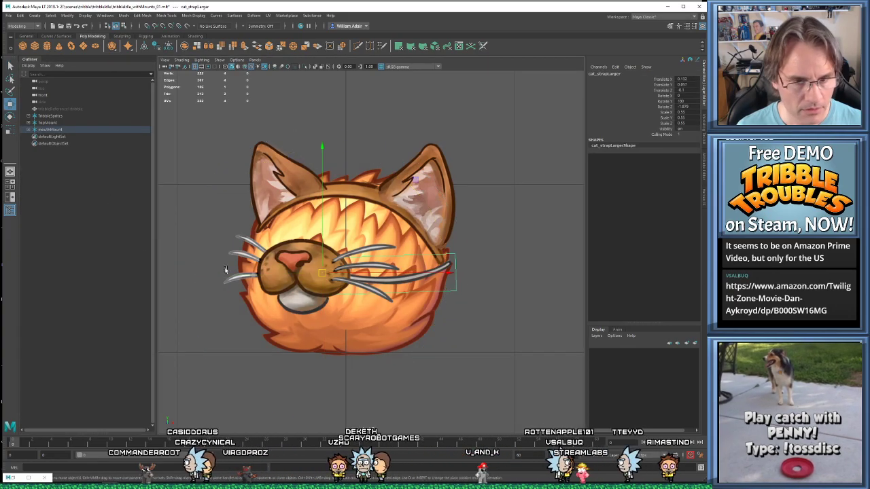
pyautogui.click(29, 131)
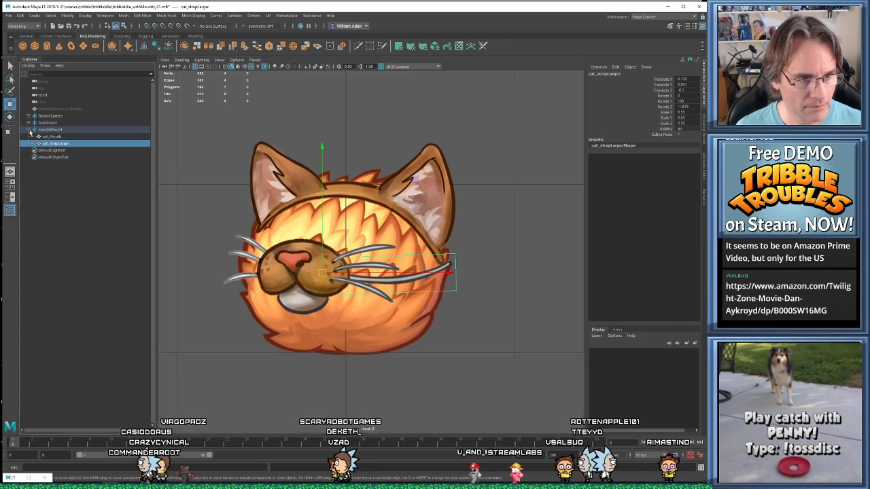
pyautogui.click(51, 131)
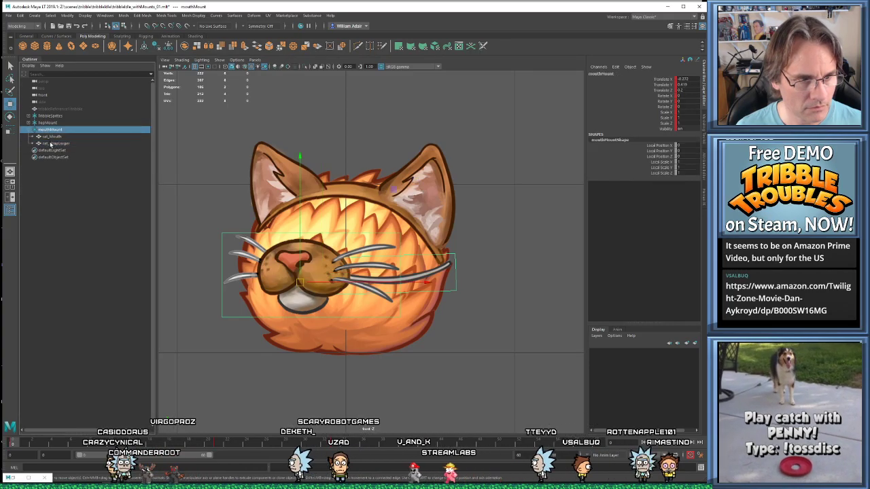
pyautogui.keyDown('ctrl'); pyautogui.click(51, 144); pyautogui.keyUp('ctrl')
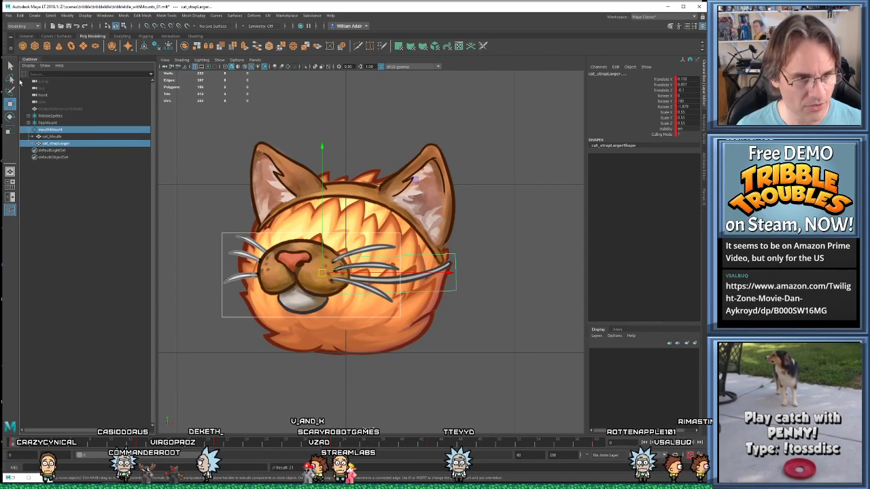
pyautogui.click(67, 144)
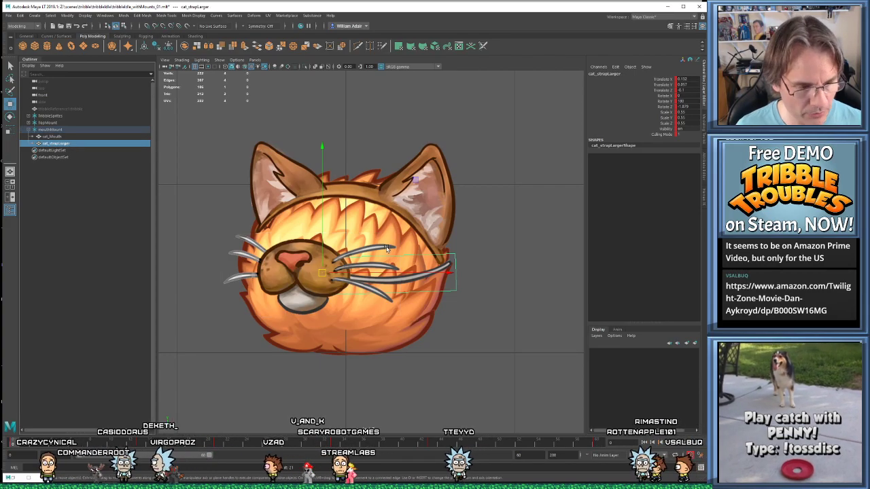
# Rotate cat_strapLarger to about -4.47 on Rotate Z at frame 21 so it follows the body
pyautogui.press('e')
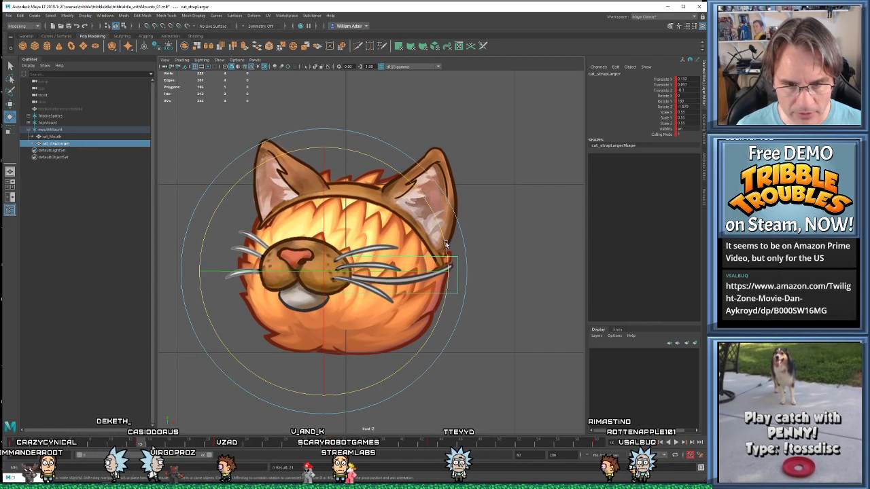
pyautogui.scroll(2, 498, 272)
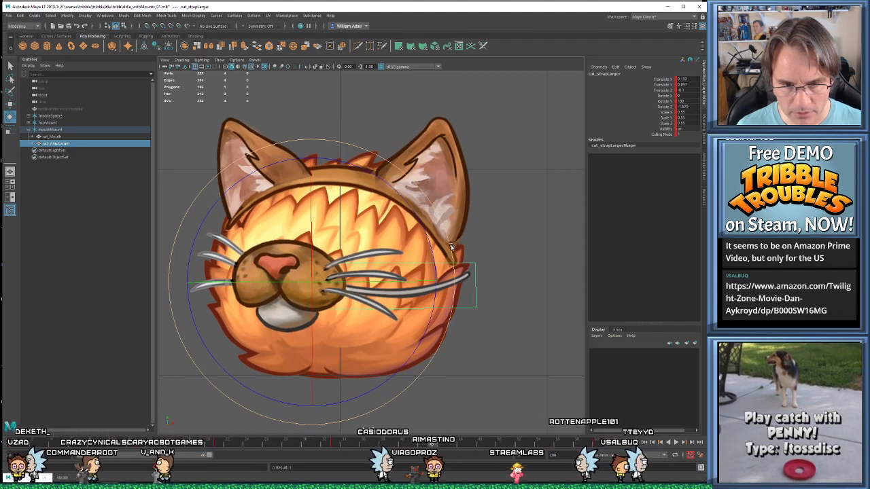
pyautogui.moveTo(432, 253); pyautogui.dragTo(431, 243)
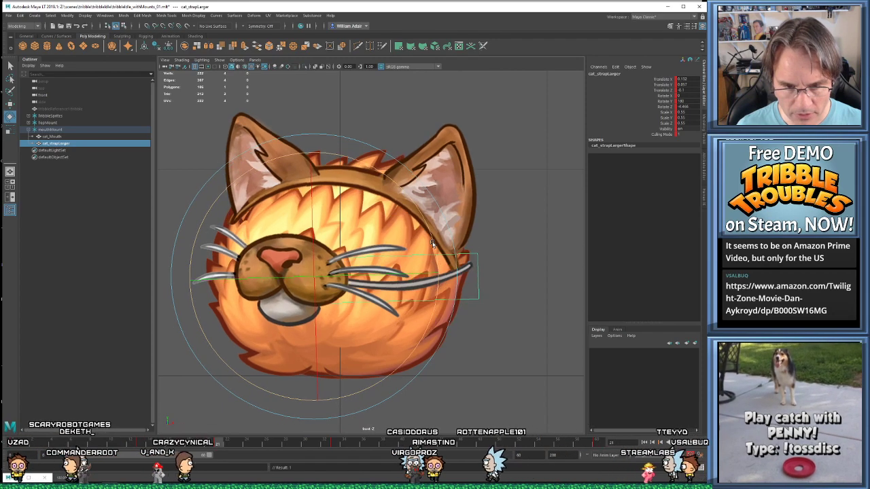
# Step through cat_strapLarger's keyed poses and check how the strap's outer end lines up with the body's edge
pyautogui.press('w')
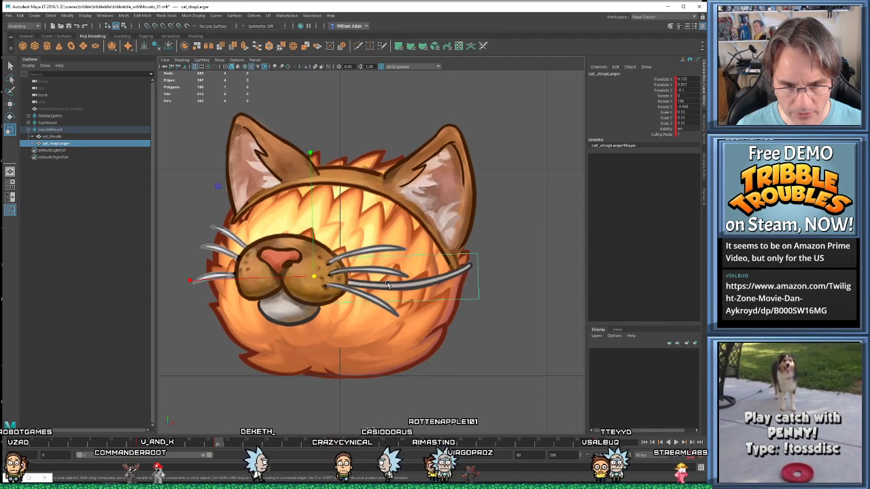
pyautogui.press('Escape')
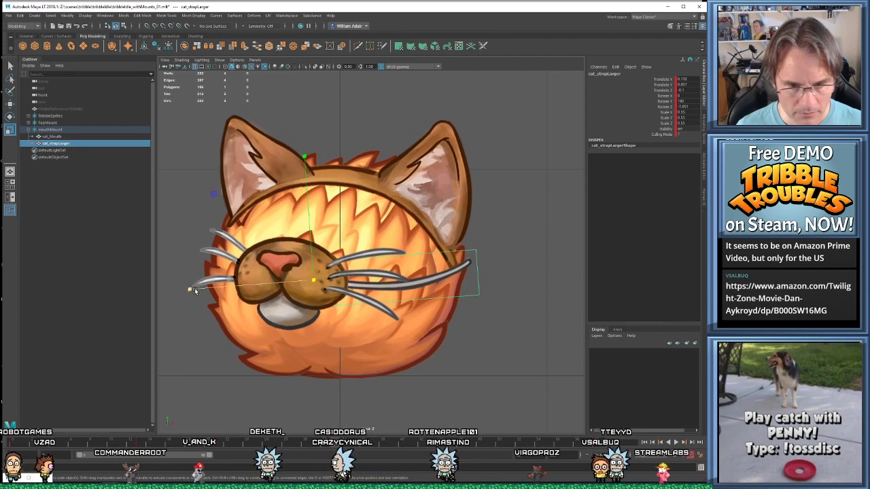
pyautogui.press('.')
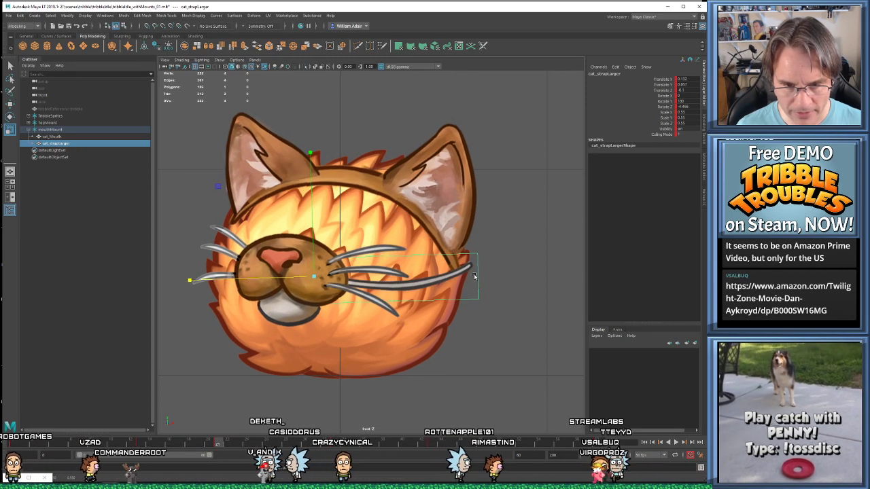
pyautogui.press('.')
pyautogui.press('.')
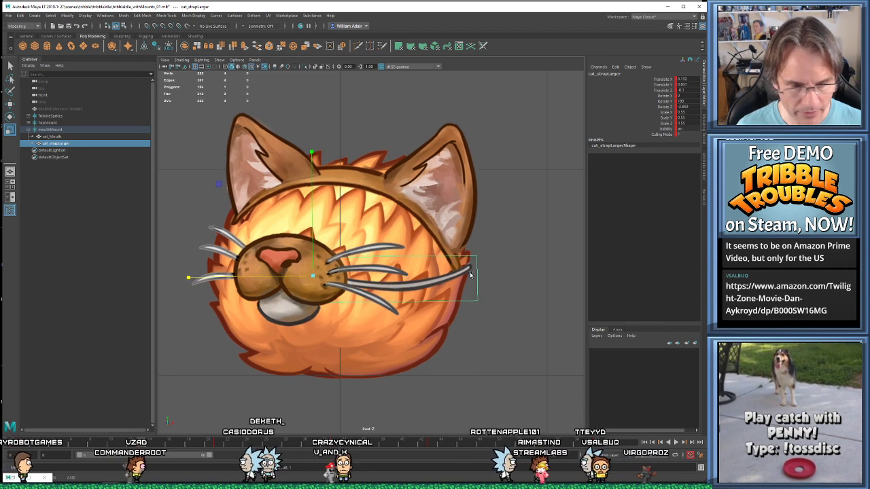
pyautogui.press('.')
pyautogui.press('.')
pyautogui.press('.')
pyautogui.press('.')
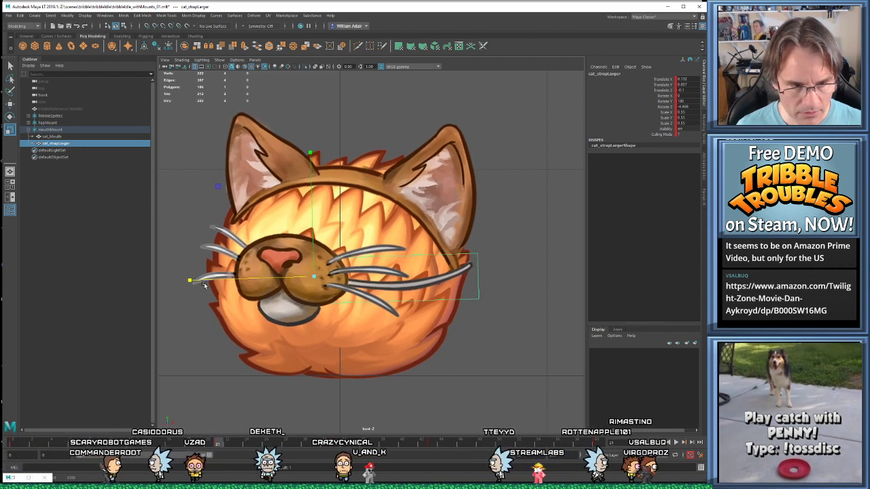
pyautogui.press('.')
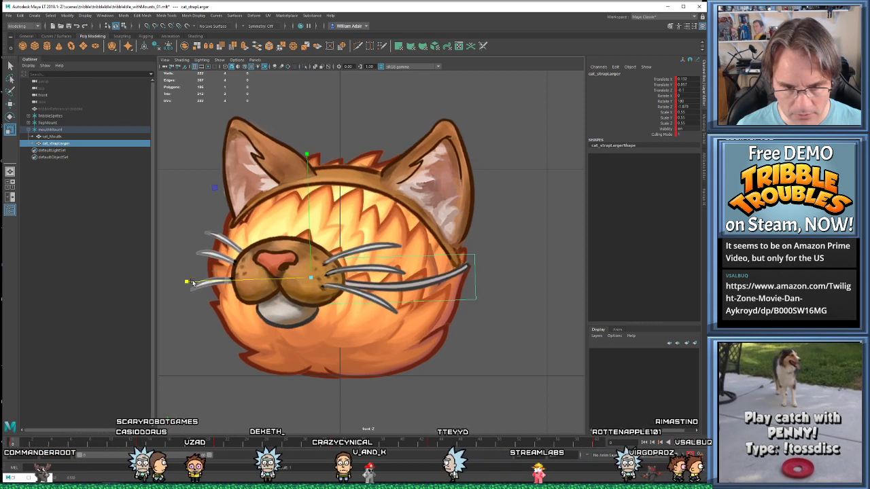
# Shorten cat_strapLarger to 0.545 on Scale X at the frame 43 key and play the animation briefly
pyautogui.press('.')
pyautogui.press('.')
pyautogui.press('.')
pyautogui.press('.')
pyautogui.press('.')
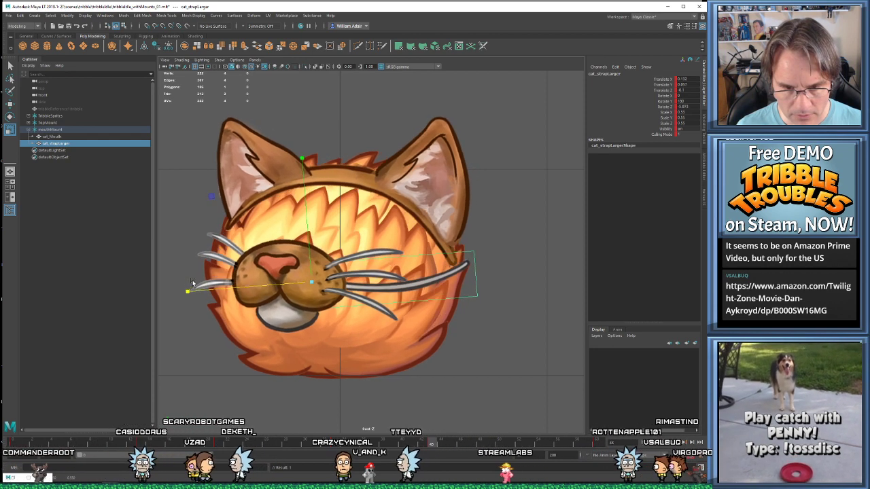
pyautogui.press('.')
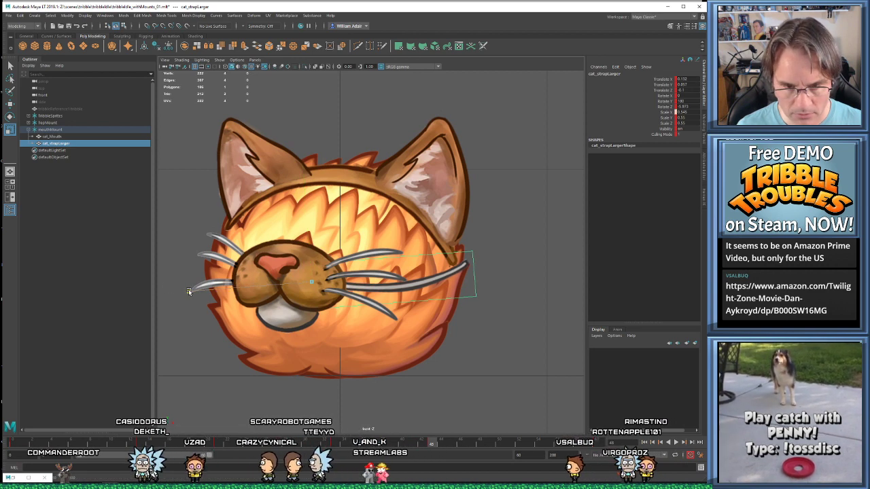
pyautogui.moveTo(189, 291); pyautogui.dragTo(189, 291)
pyautogui.hotkey('alt', 'v')
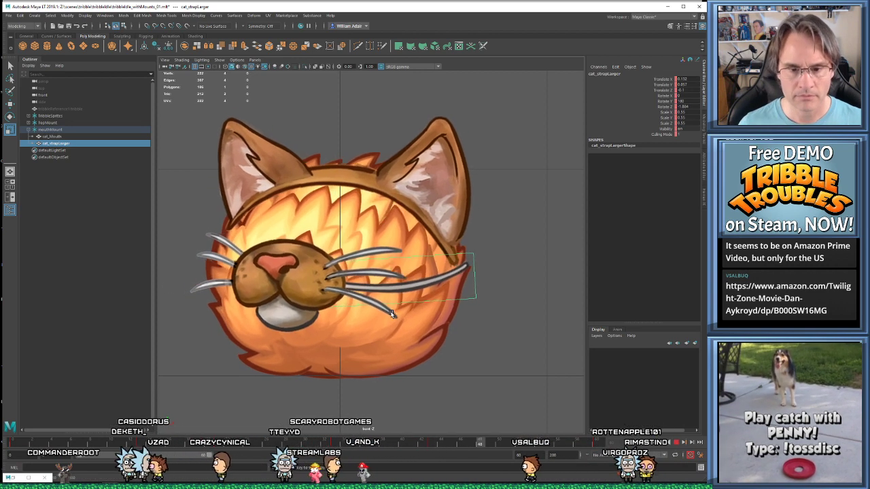
pyautogui.hotkey('alt', 'v')
# Review the strap at its earlier keys and play the idle animation, examining the strap's motion from far and near
pyautogui.press(',')
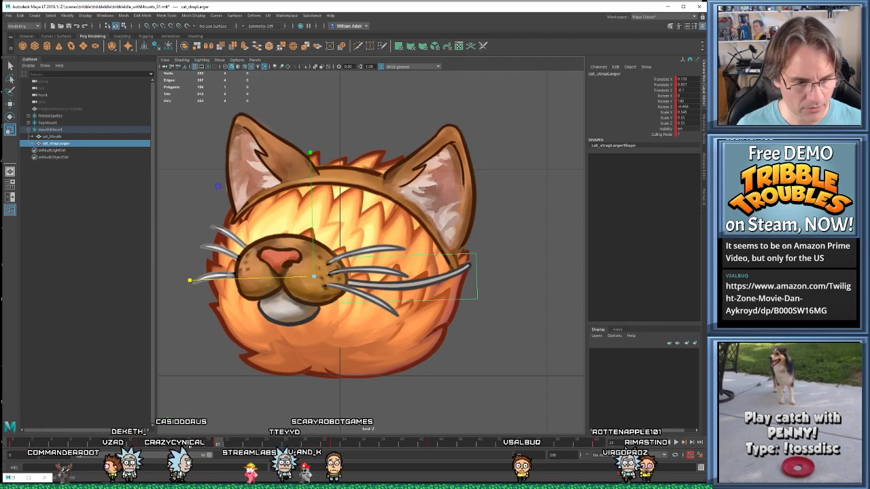
pyautogui.press('e')
pyautogui.press(',')
pyautogui.press(',')
pyautogui.press(',')
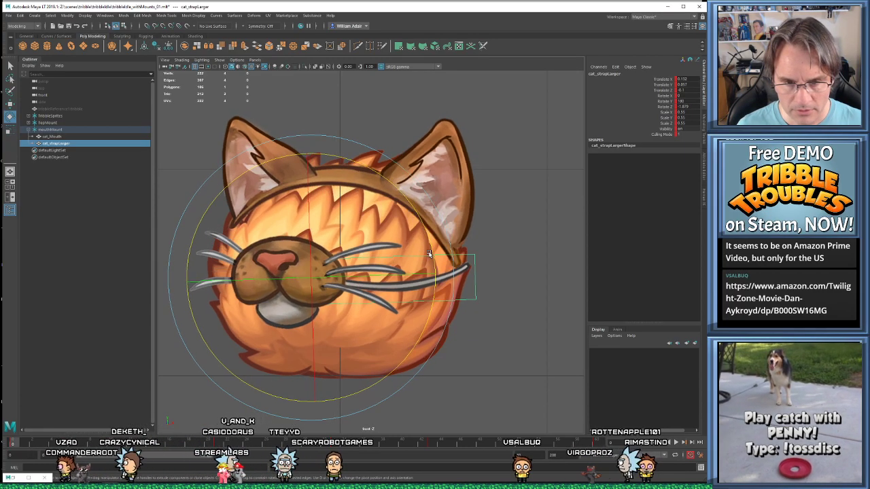
pyautogui.press('.')
pyautogui.press('.')
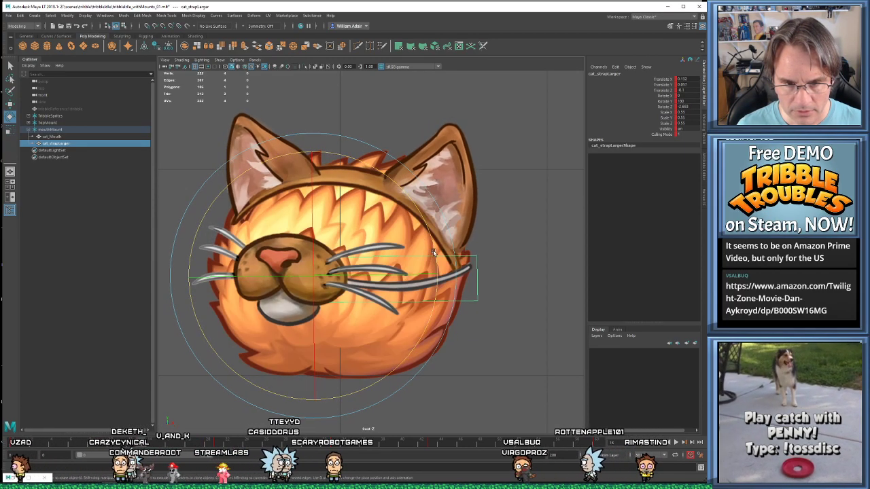
pyautogui.hotkey('alt', 'v')
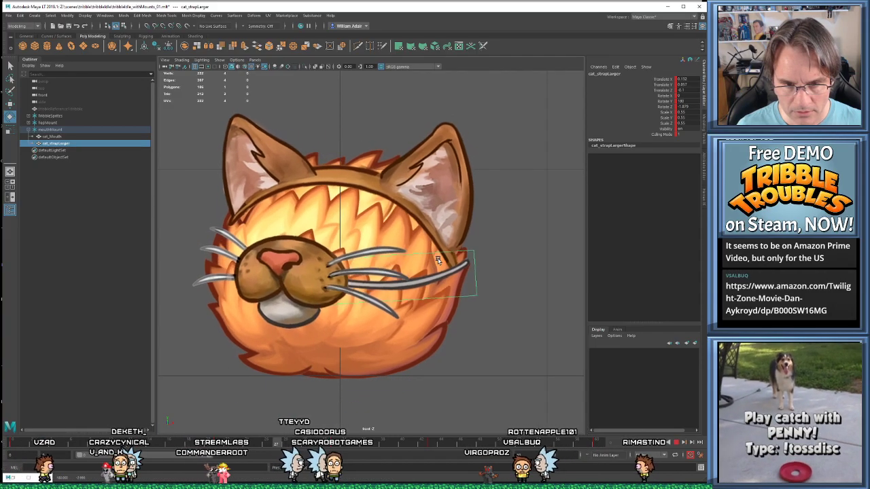
pyautogui.scroll(-10, 523, 312)
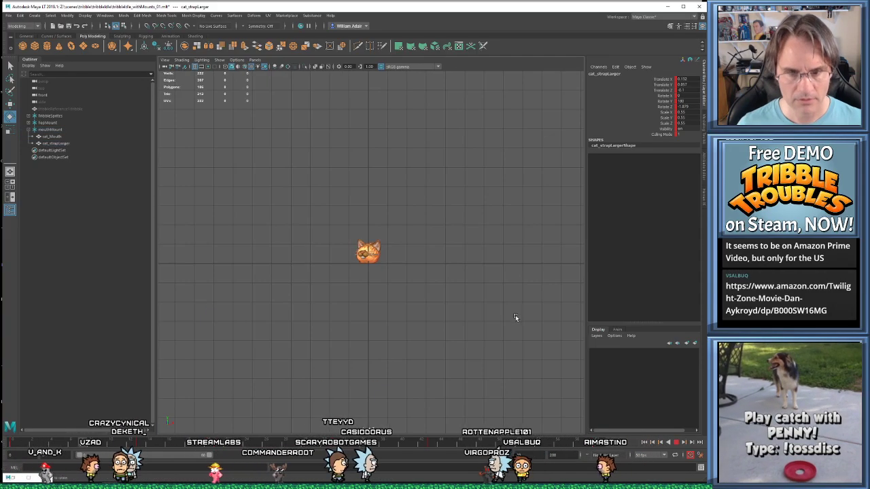
pyautogui.scroll(5, 367, 290)
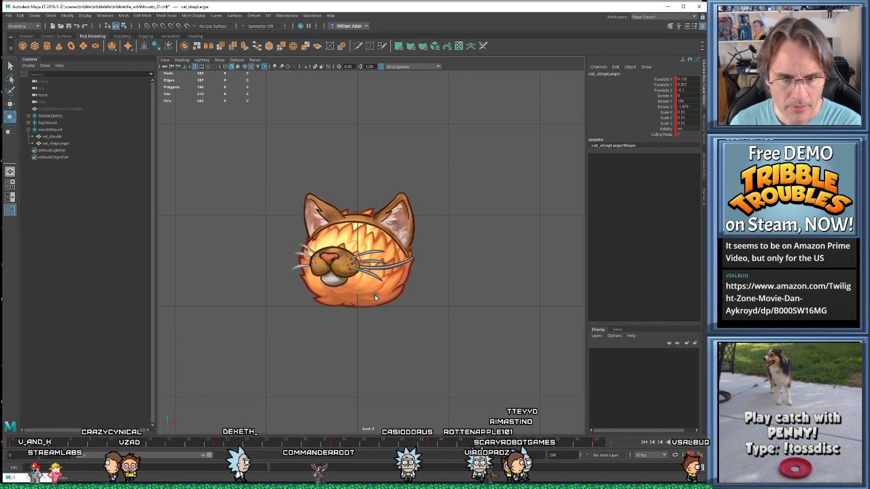
pyautogui.scroll(2, 379, 299)
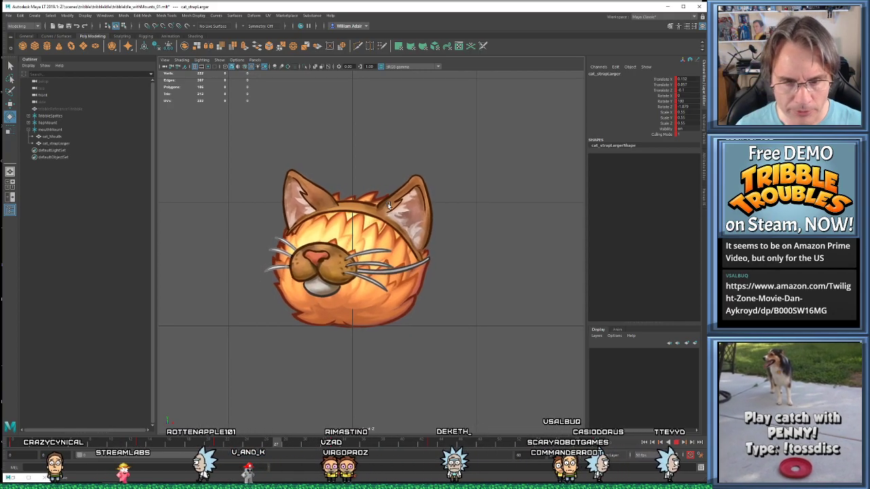
pyautogui.click(384, 275)
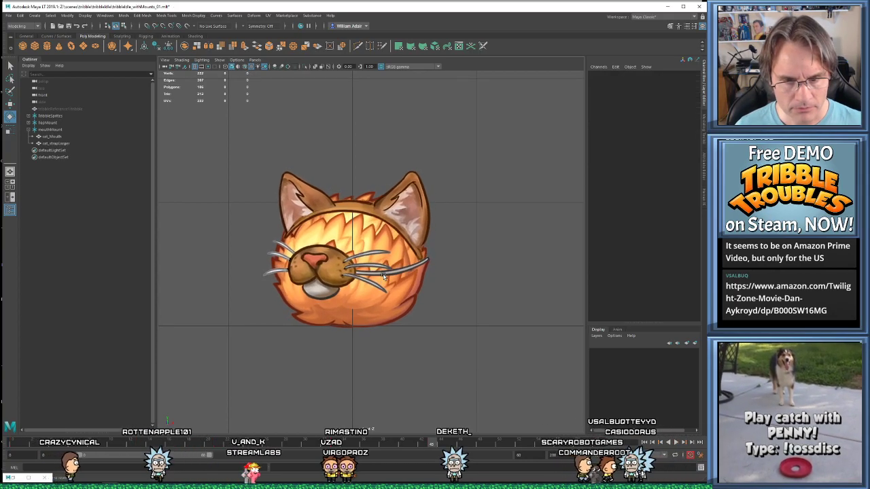
pyautogui.click(56, 144)
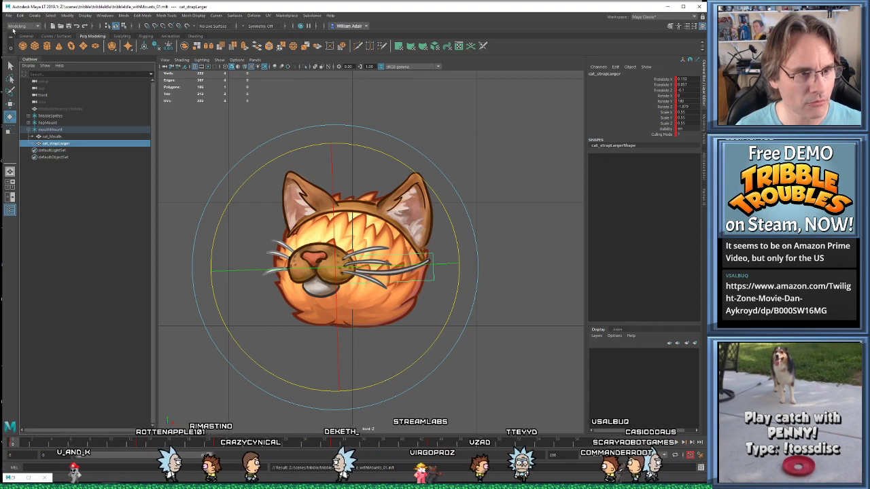
pyautogui.click(9, 15)
pyautogui.click(30, 86)
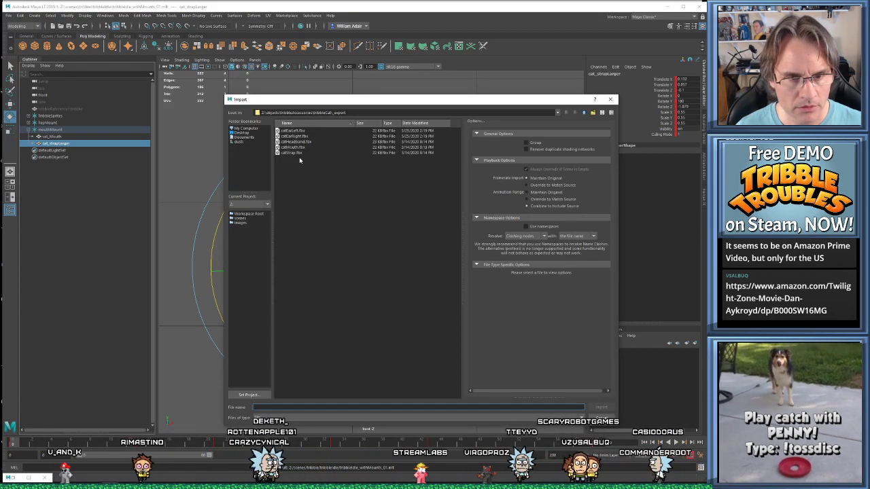
pyautogui.click(609, 100)
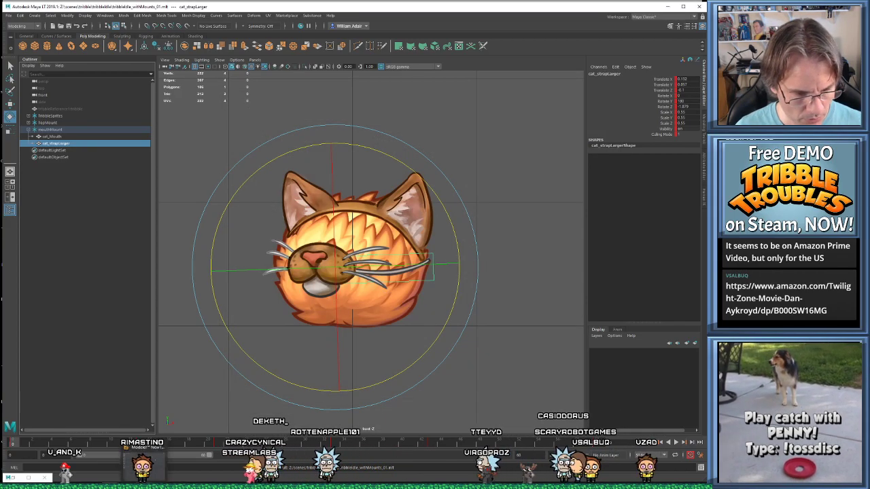
# Switch to LightWave Modeler and load catStrap.lwo from the tribbleCat folder to examine the original strap object
pyautogui.click(143, 477)
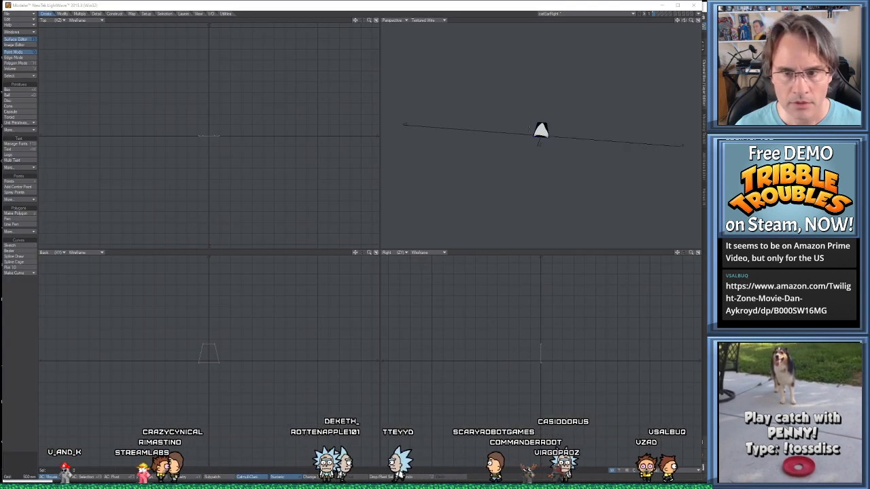
pyautogui.keyDown('alt'); pyautogui.moveTo(504, 156); pyautogui.dragTo(523, 153); pyautogui.keyUp('alt')
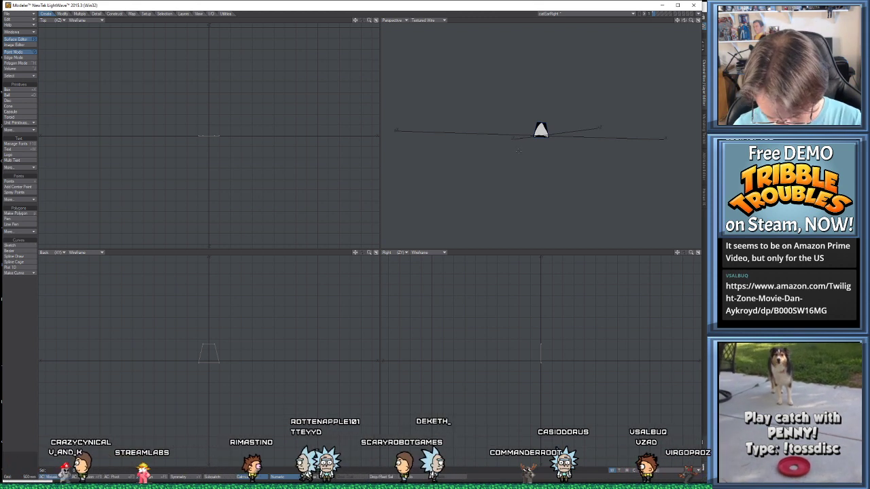
pyautogui.hotkey('ctrl', 'o')
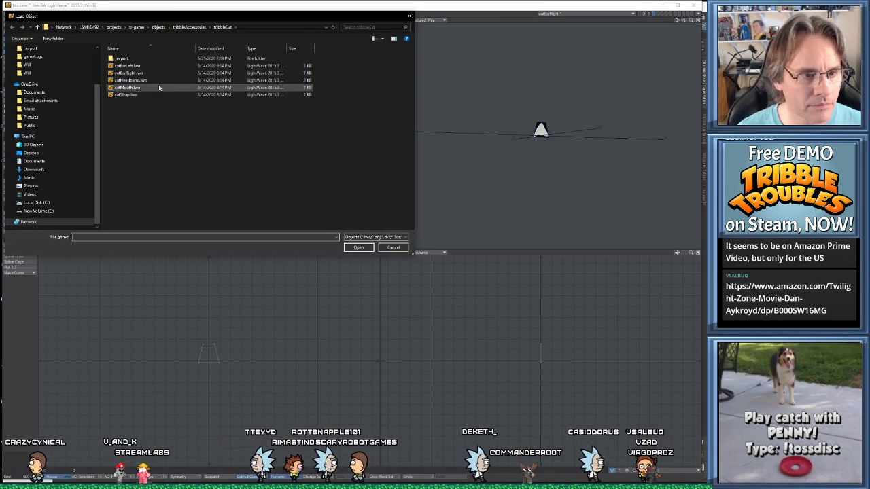
pyautogui.doubleClick(126, 94)
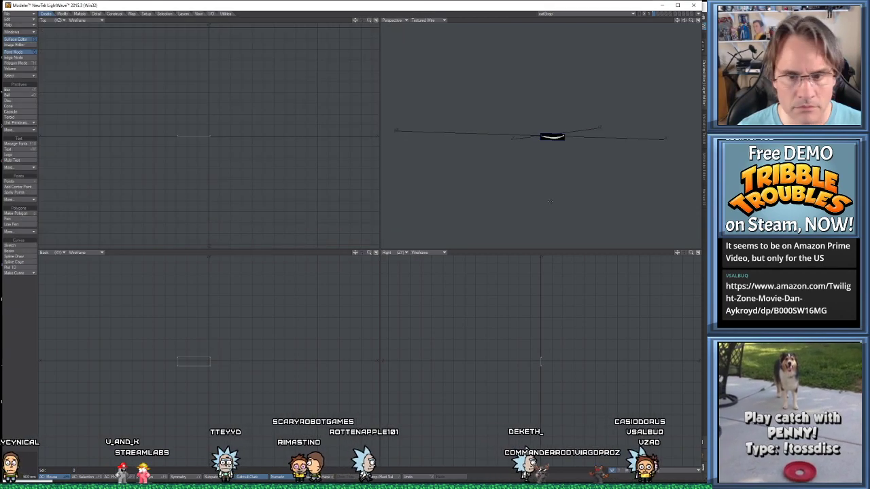
# Switch back to Maya LT and duplicate cat_strapLarger under mouthMount
pyautogui.hotkey('alt', 'Tab')
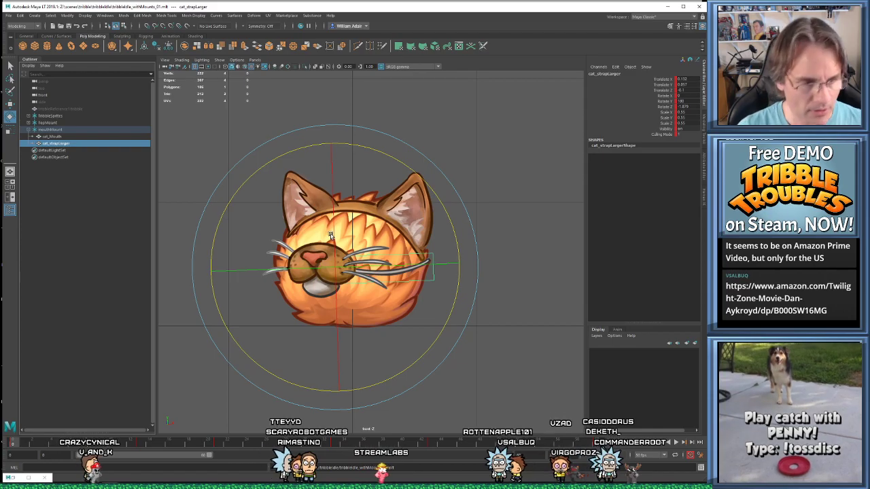
pyautogui.click(50, 138)
pyautogui.click(50, 144)
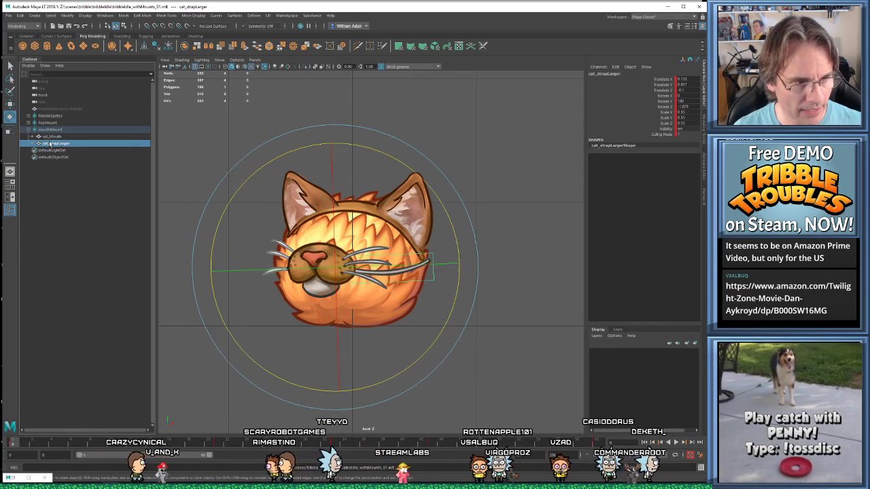
pyautogui.hotkey('ctrl', 'd')
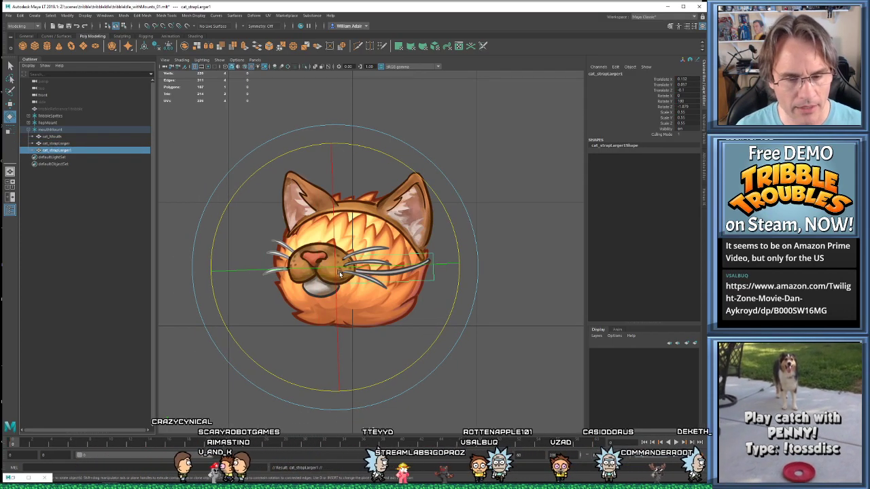
# Mirror the duplicated strap to the opposite side of the mouth by setting its Scale X to -0.55
pyautogui.press('w')
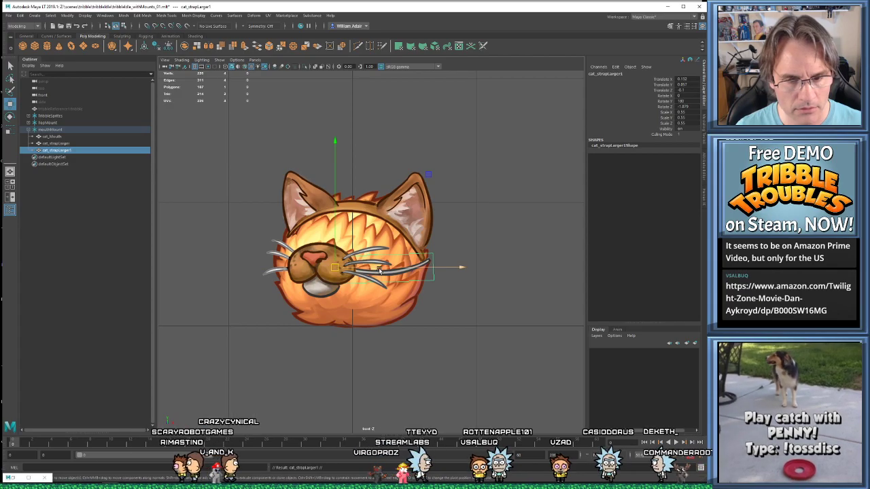
pyautogui.click(685, 107)
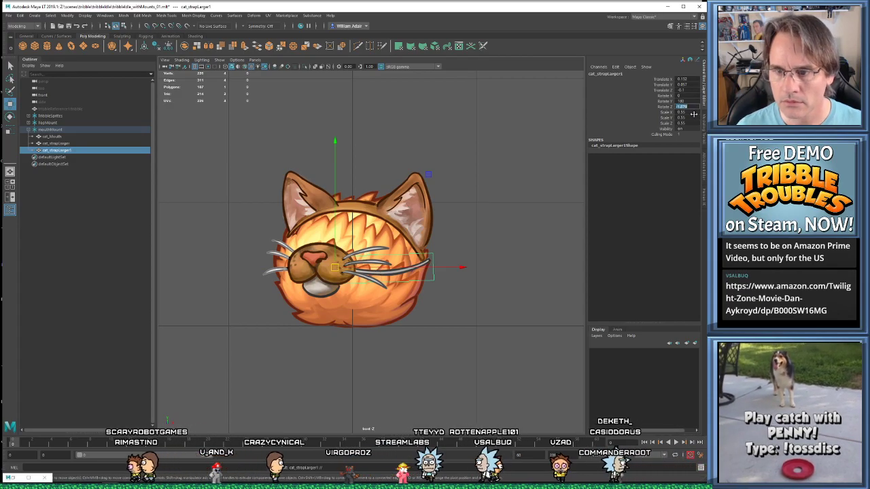
pyautogui.click(694, 115)
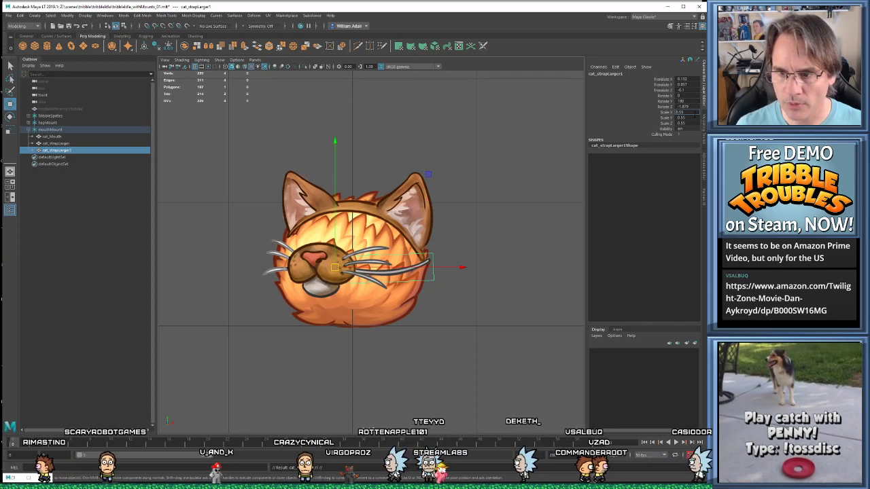
pyautogui.write('-0.55')
pyautogui.press('Return')
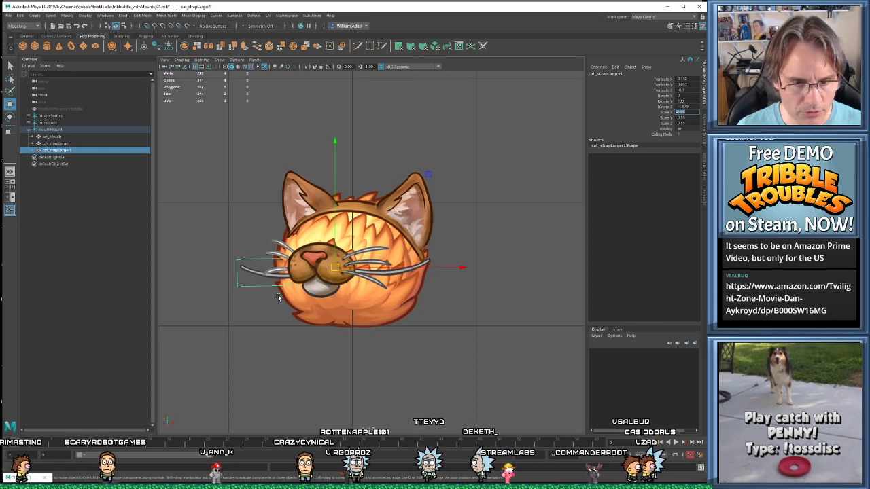
pyautogui.scroll(2, 302, 287)
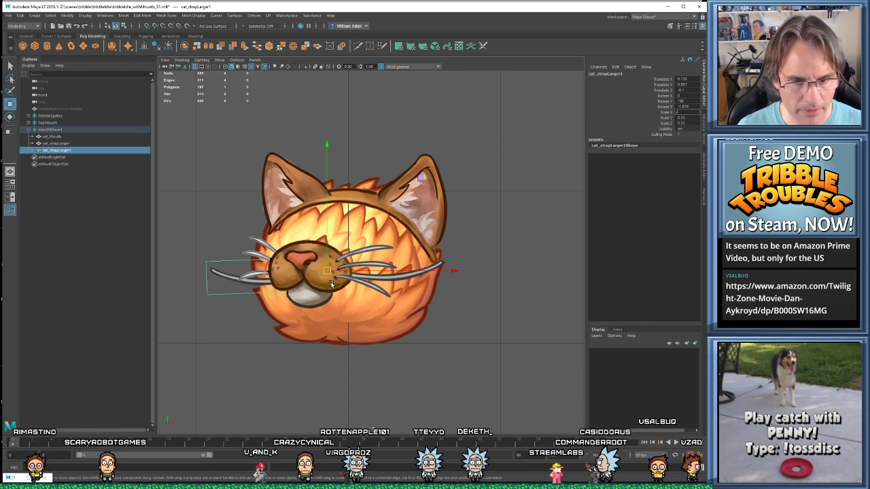
# Rotate the mirrored strap to a Rotate Z of 0.44 and shorten its Scale X to about -0.36 beside the whiskers
pyautogui.press('e')
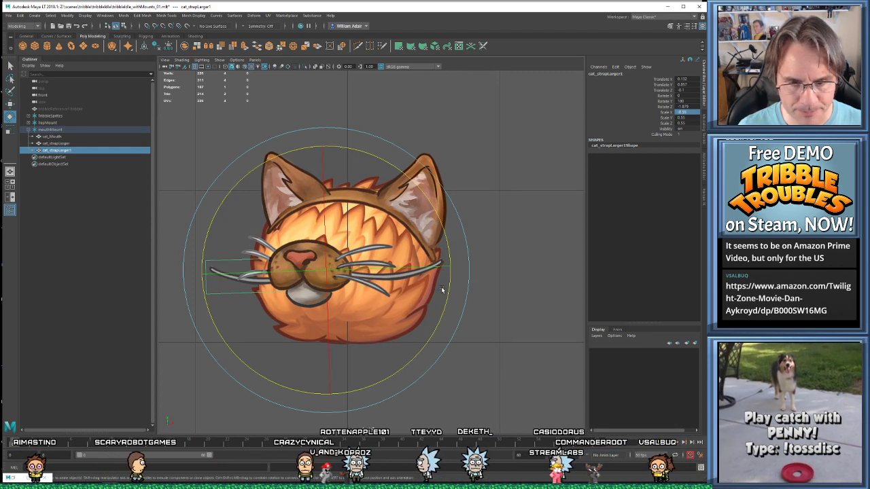
pyautogui.moveTo(446, 295); pyautogui.dragTo(437, 310)
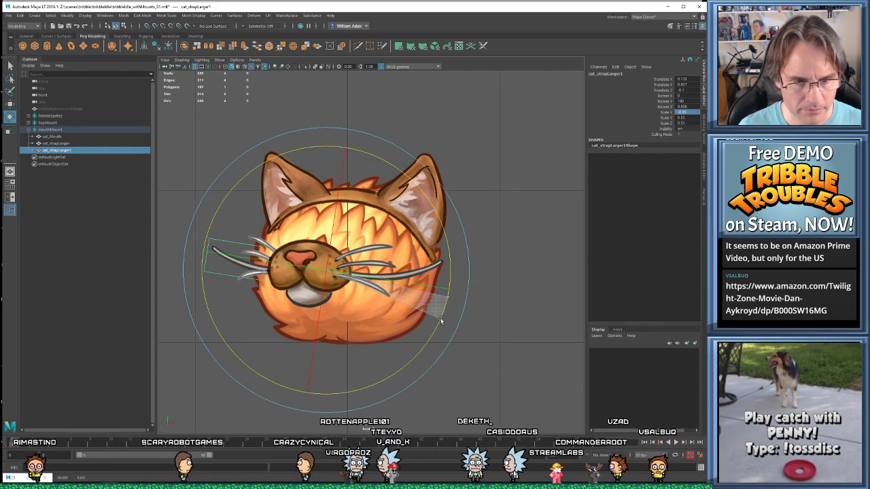
pyautogui.press('r')
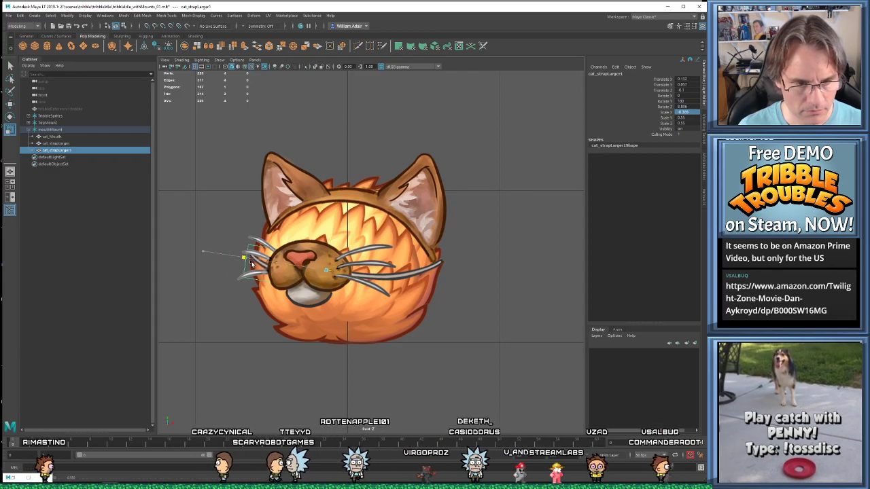
pyautogui.press('e')
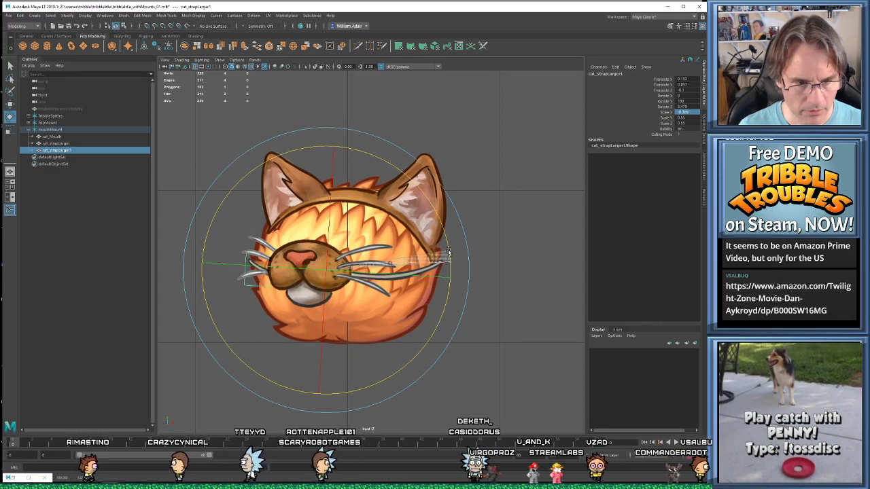
pyautogui.moveTo(450, 263); pyautogui.dragTo(446, 247)
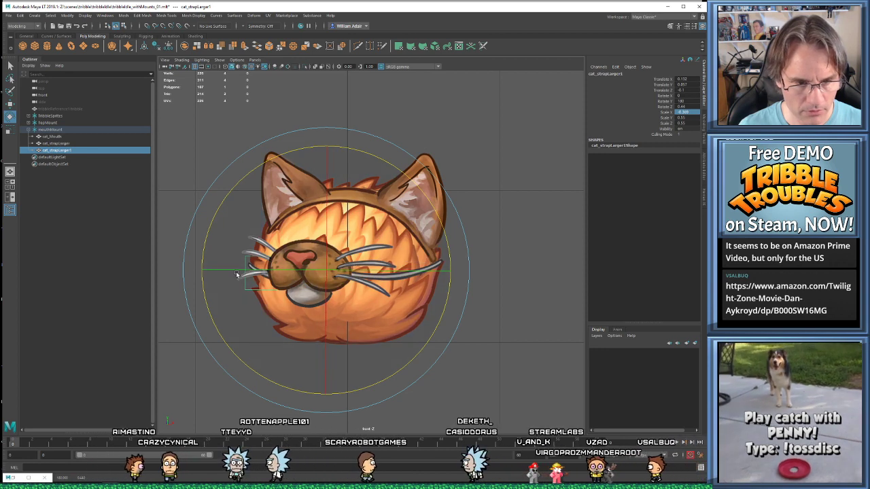
pyautogui.press('r')
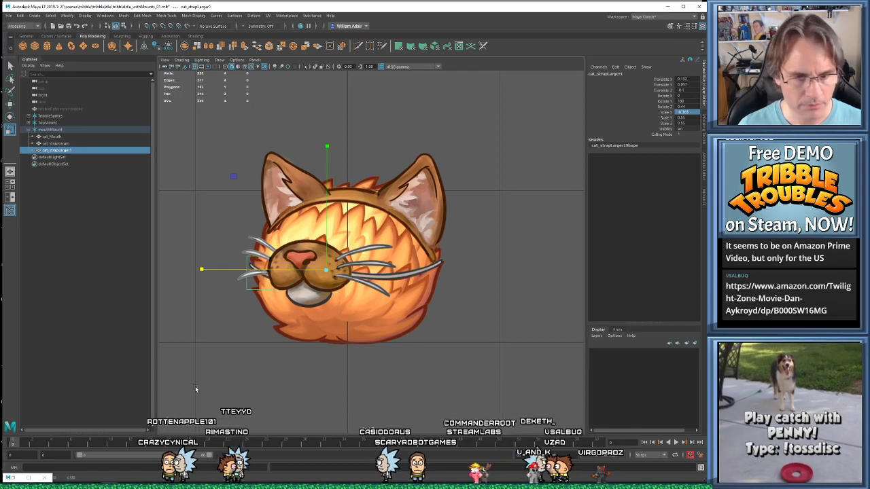
# Rename the mirrored strap as cat_strapSmaller
pyautogui.doubleClick(59, 151)
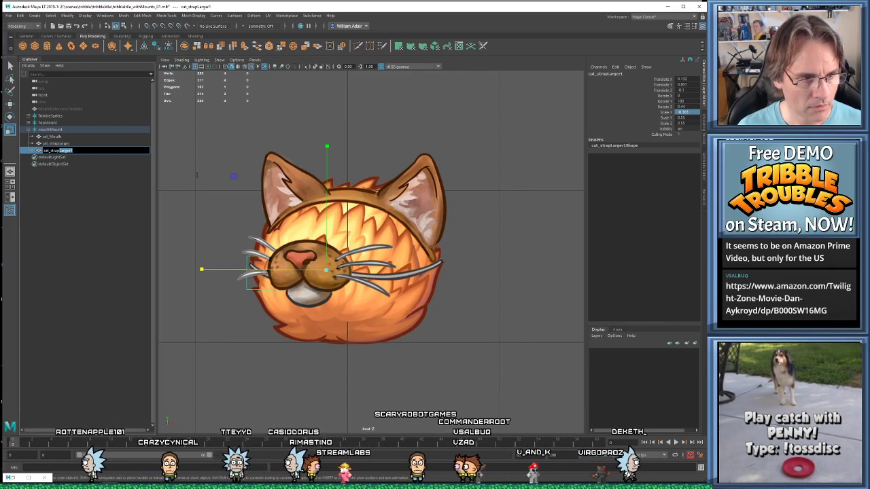
pyautogui.write('cat_strapSmaller')
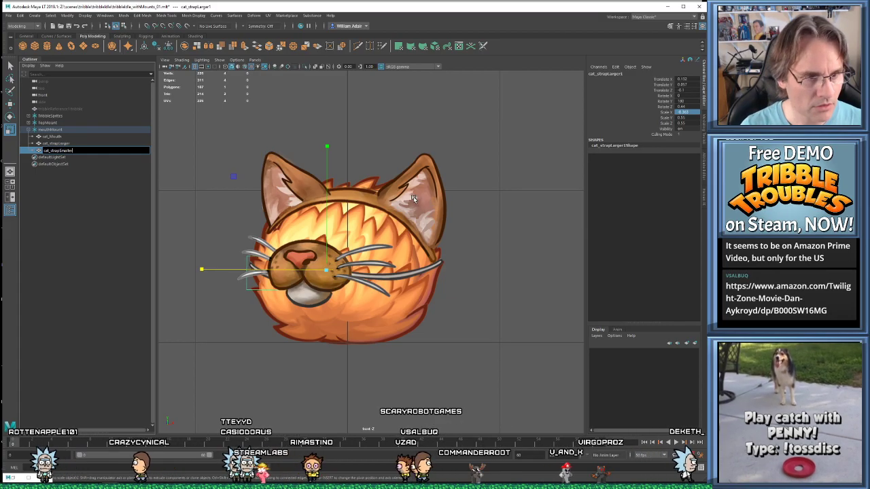
pyautogui.press('Return')
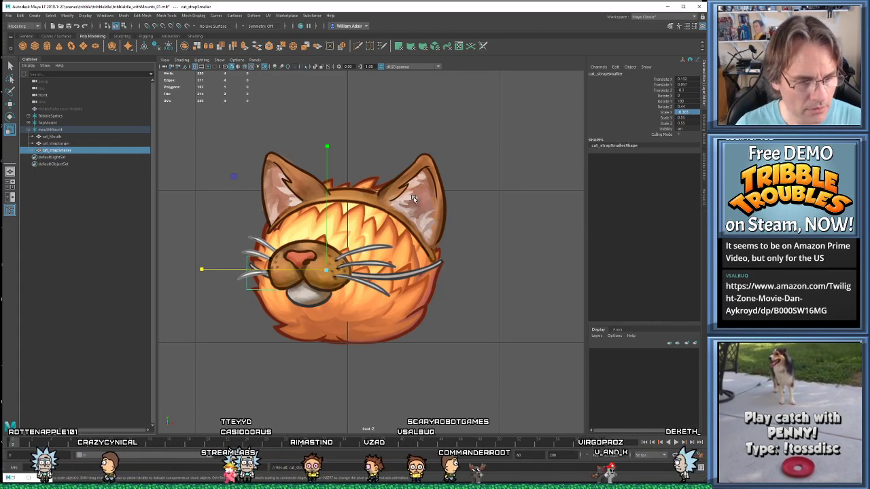
# Select both straps and key cat_strapSmaller on the same frames as cat_strapLarger
pyautogui.press('w')
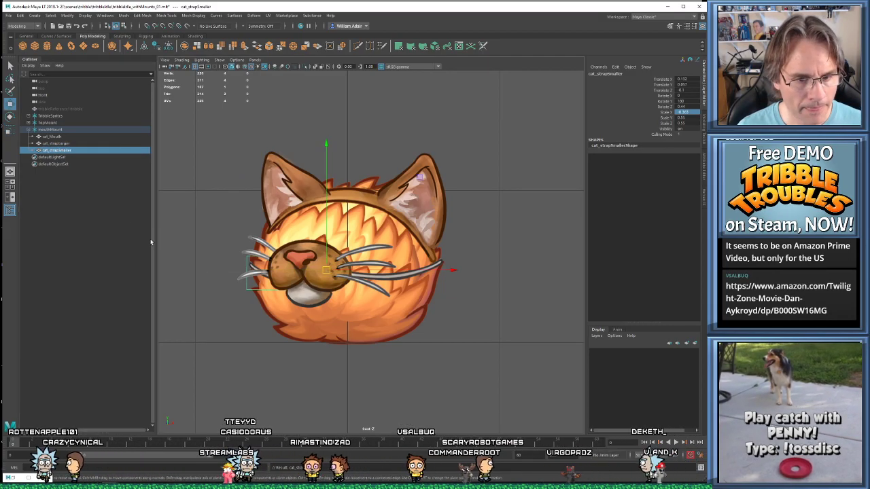
pyautogui.keyDown('ctrl'); pyautogui.click(49, 144); pyautogui.keyUp('ctrl')
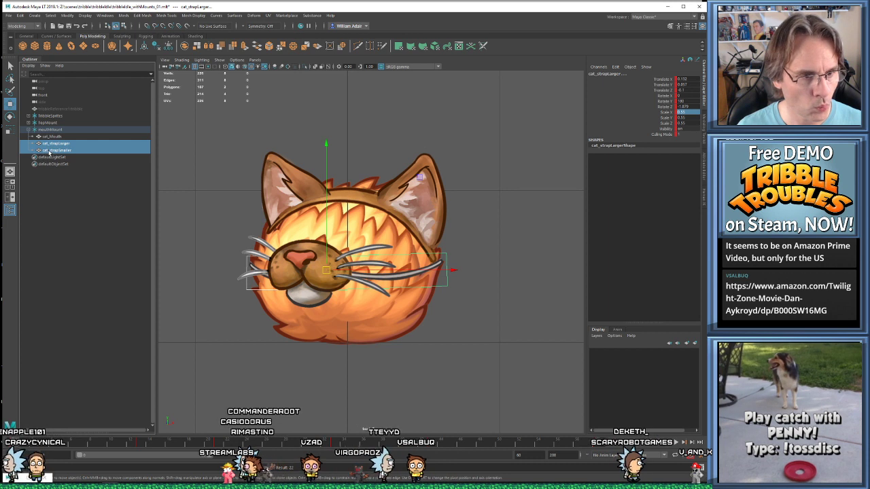
pyautogui.press('.')
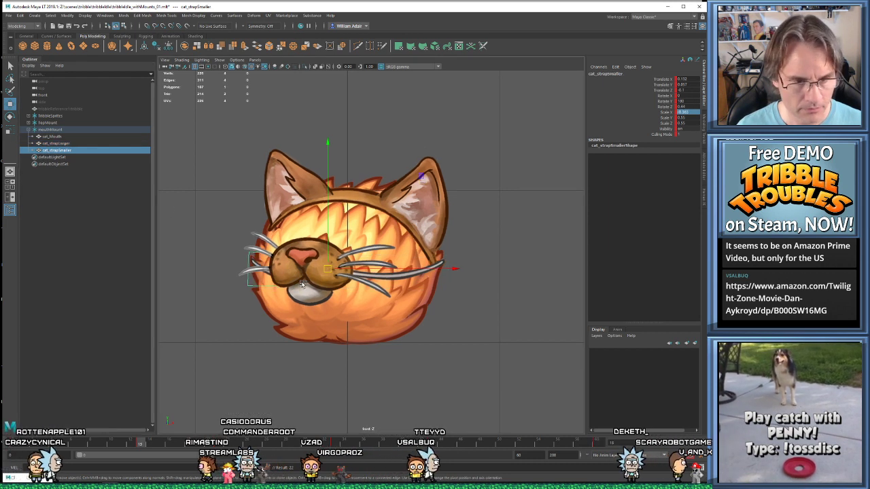
# Pose cat_strapSmaller at frame 13 with a Rotate Z of about -1.74 and a Scale X of about -0.37
pyautogui.press('e')
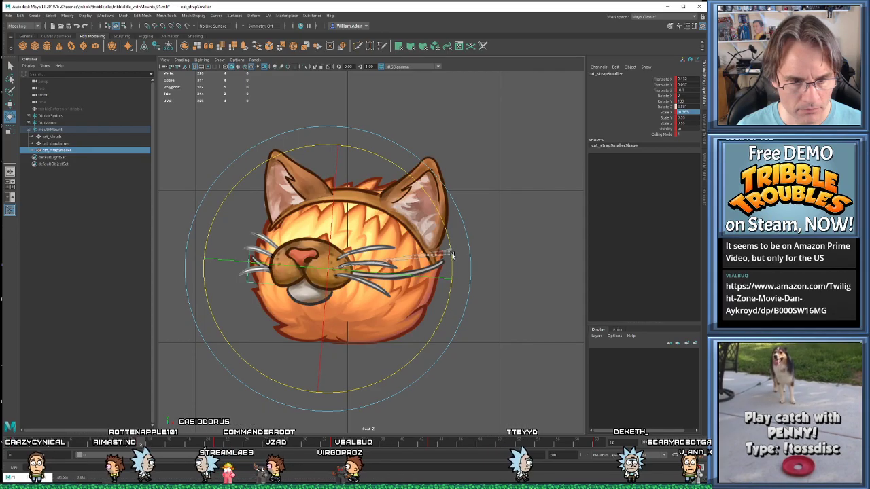
pyautogui.press(',')
pyautogui.press('.')
pyautogui.press(',')
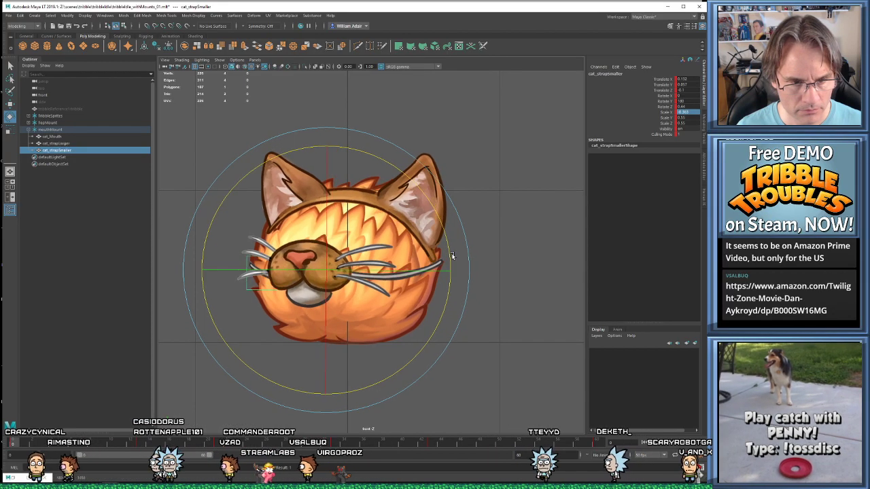
pyautogui.press('.')
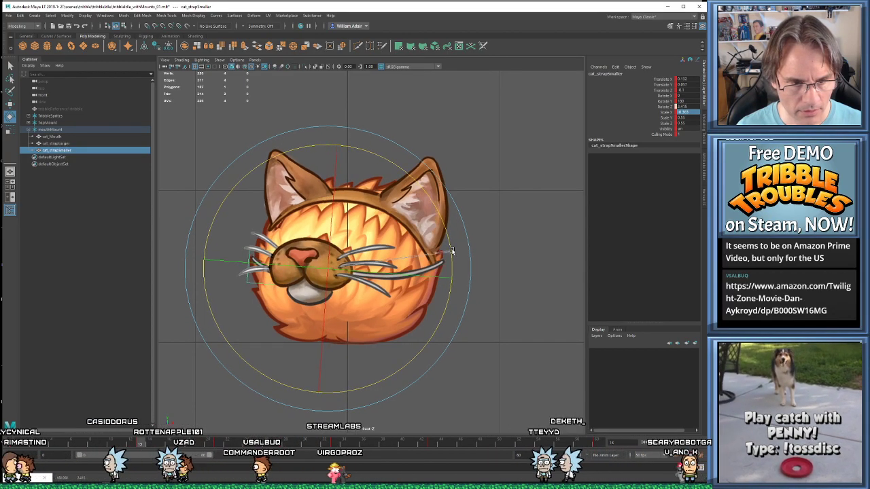
pyautogui.moveTo(451, 251); pyautogui.dragTo(449, 248)
pyautogui.press('w')
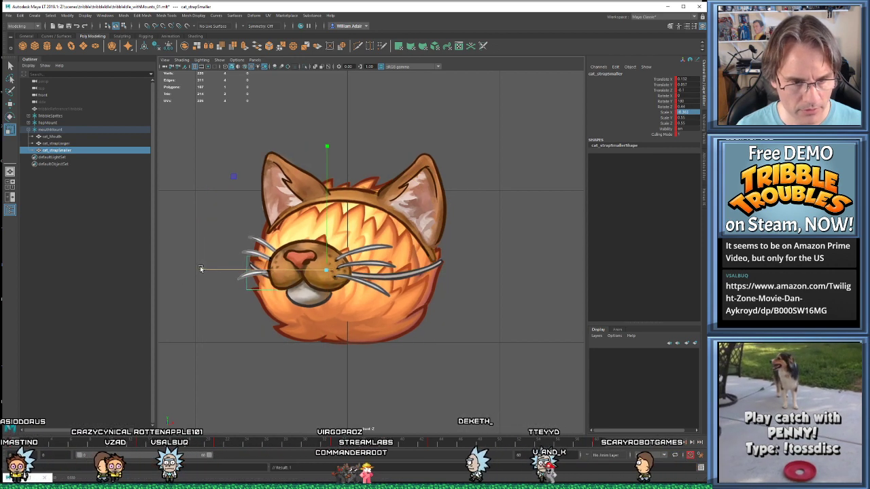
pyautogui.press('e')
pyautogui.moveTo(436, 257); pyautogui.dragTo(446, 241)
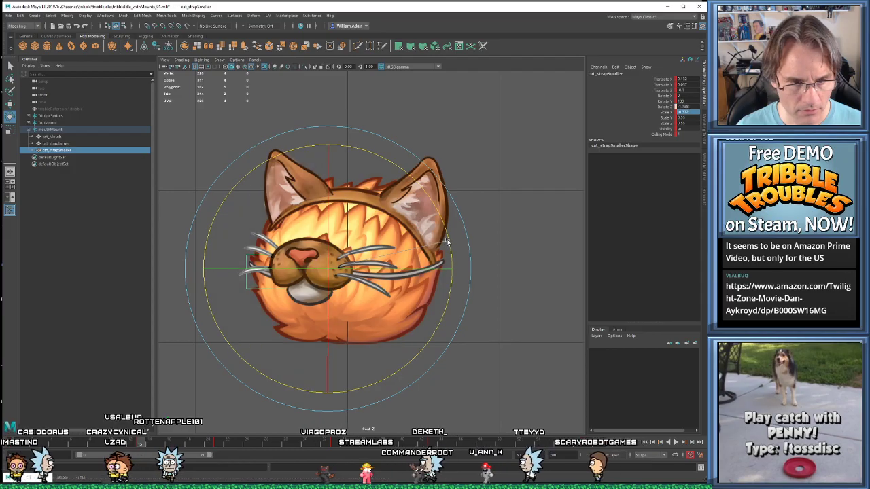
# Copy the frame 13 strap pose to frame 21, adjusting Rotate Z to about -2.86 and Scale X to about -0.39
pyautogui.press('.')
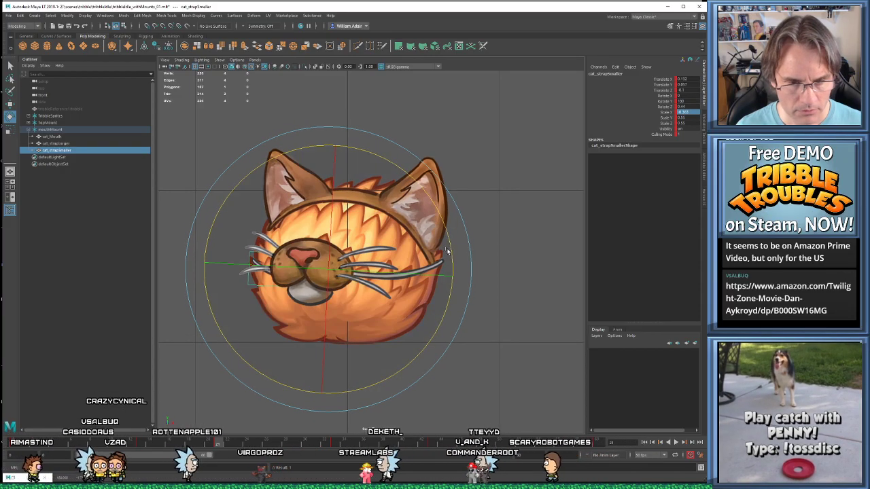
pyautogui.click(146, 444)
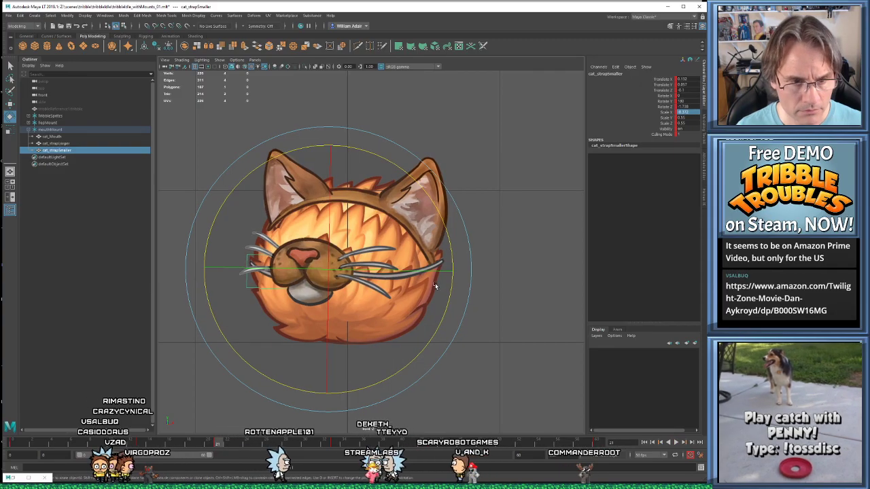
pyautogui.moveTo(453, 267); pyautogui.dragTo(453, 265)
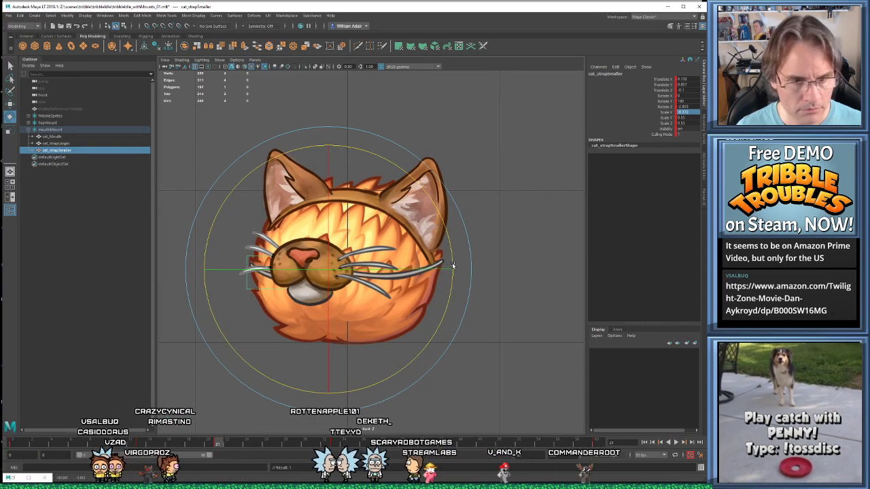
pyautogui.press('r')
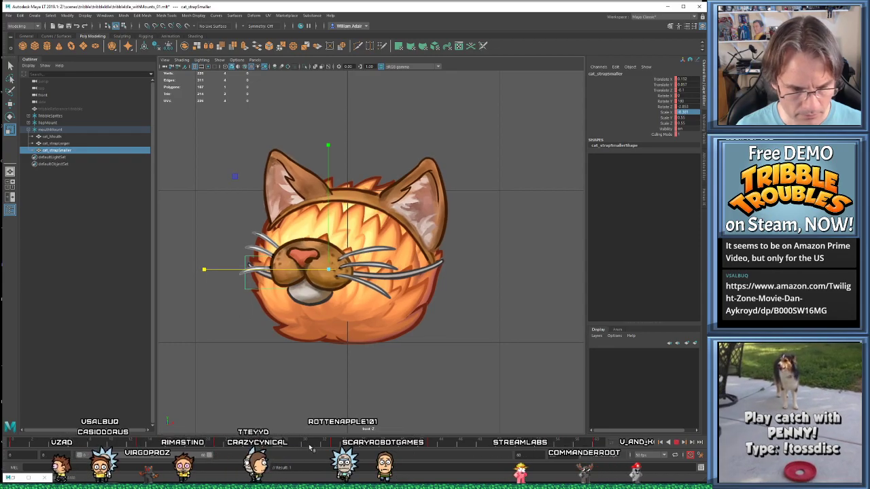
# Carry the frame 21 pose of cat_strapSmaller over to frame 33 and adjust its Scale X slightly
pyautogui.moveTo(217, 443); pyautogui.dragTo(334, 442)
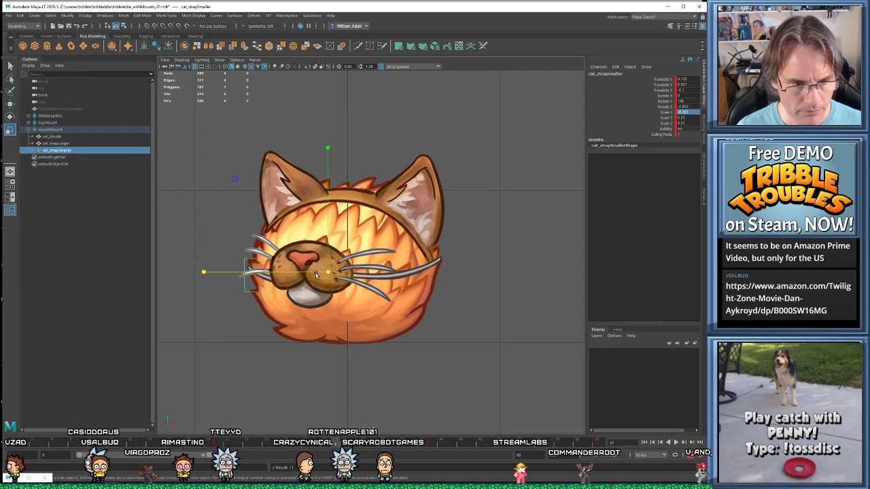
pyautogui.moveTo(203, 273); pyautogui.dragTo(202, 273)
pyautogui.press('.')
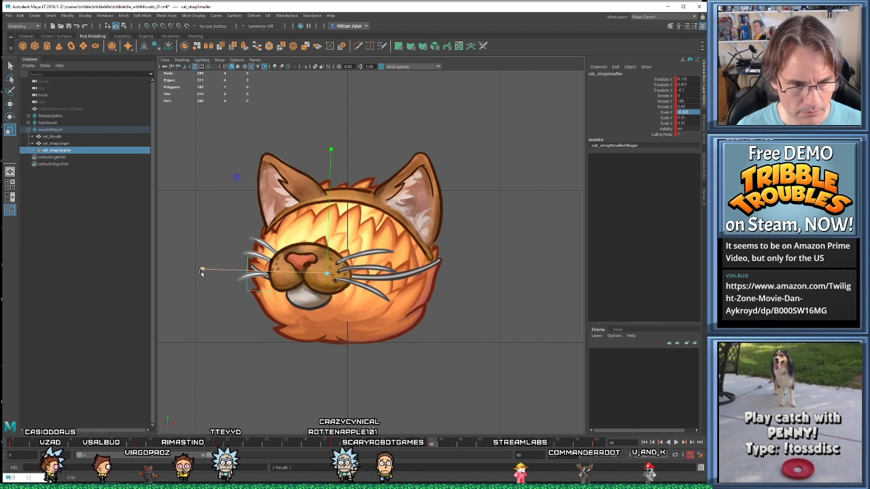
# Key the frame 33 strap pose at frame 43 and reduce its Scale X to about -0.374
pyautogui.press('.')
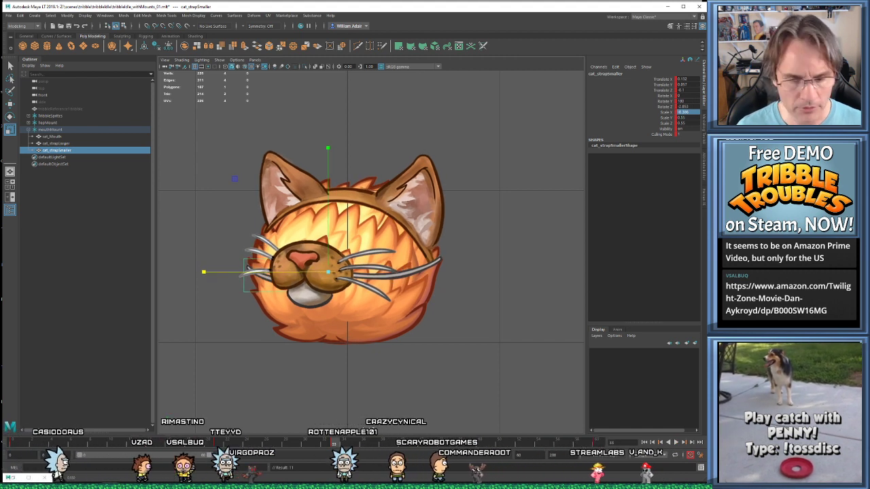
pyautogui.press('s')
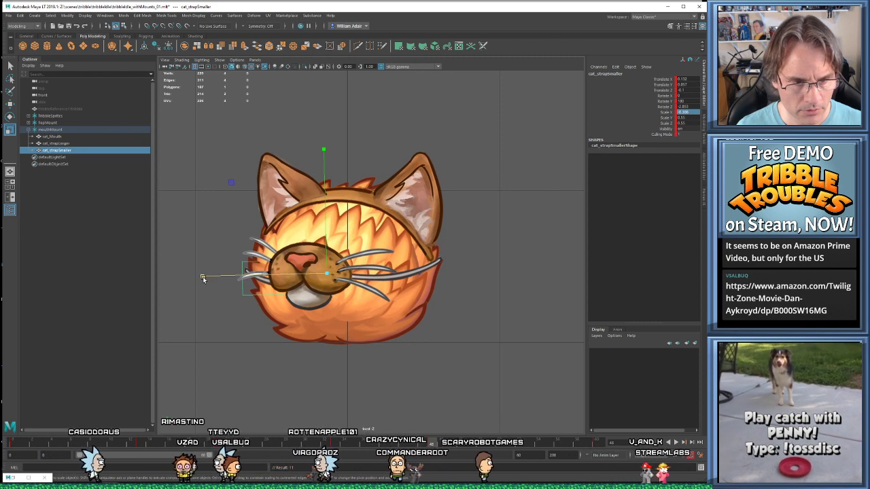
pyautogui.moveTo(203, 276); pyautogui.dragTo(208, 278)
pyautogui.press(',')
pyautogui.press('.')
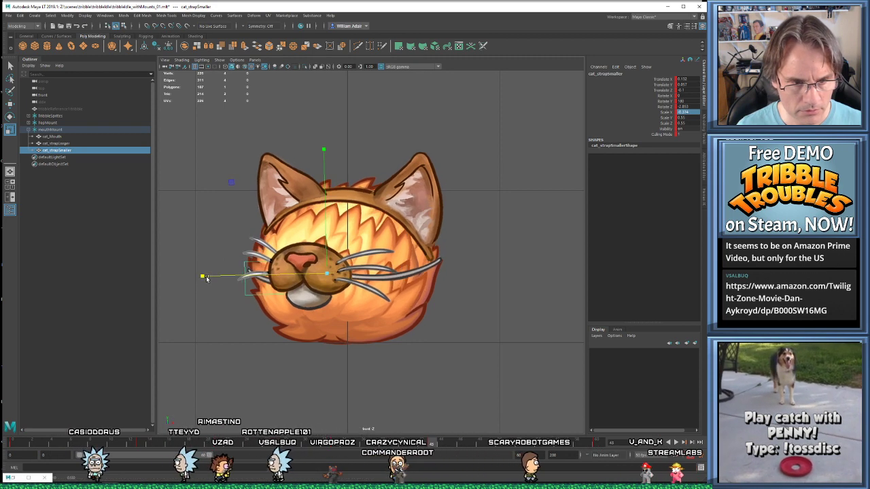
pyautogui.press('.')
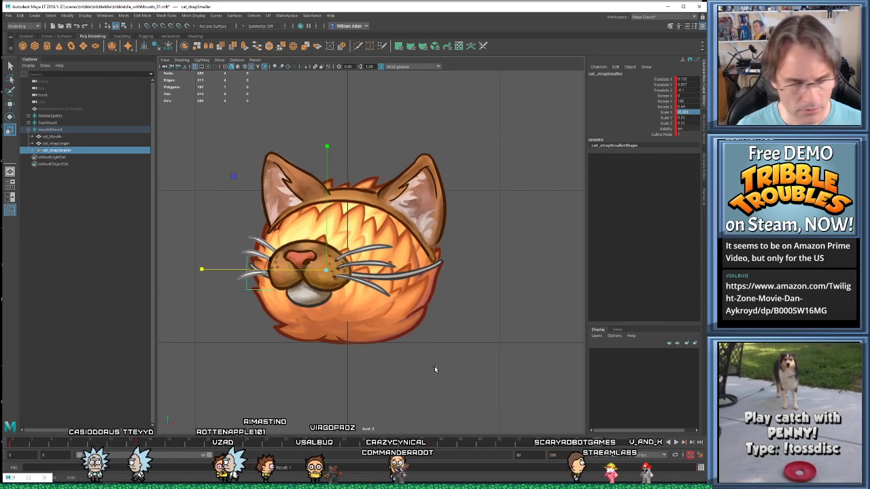
# Examine the Rotate Z curve of cat_strapSmaller in the Graph Editor and play the idle animation to review the strap's motion
pyautogui.click(13, 478)
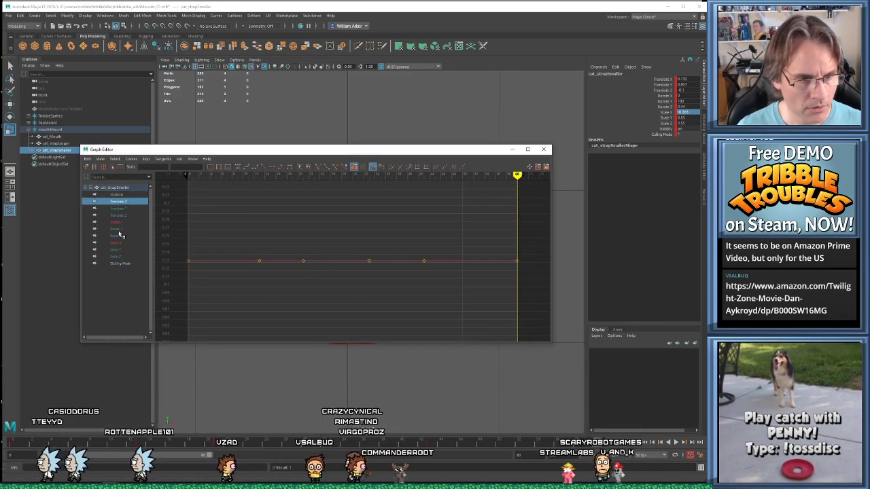
pyautogui.click(116, 236)
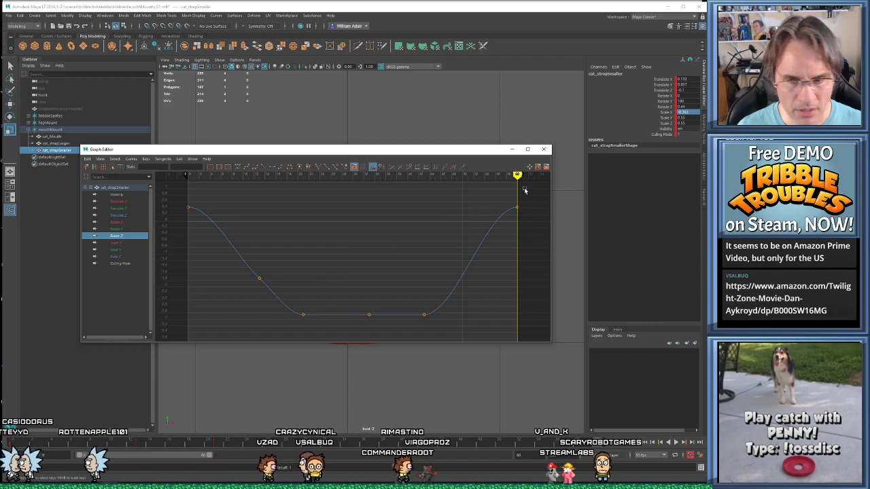
pyautogui.click(544, 148)
pyautogui.click(465, 303)
pyautogui.hotkey('alt', 'v')
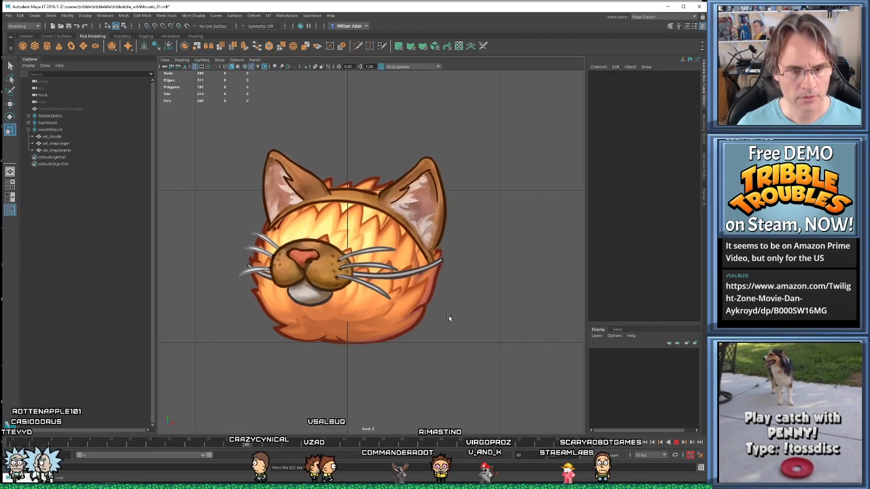
pyautogui.scroll(-8, 448, 319)
pyautogui.scroll(8, 444, 314)
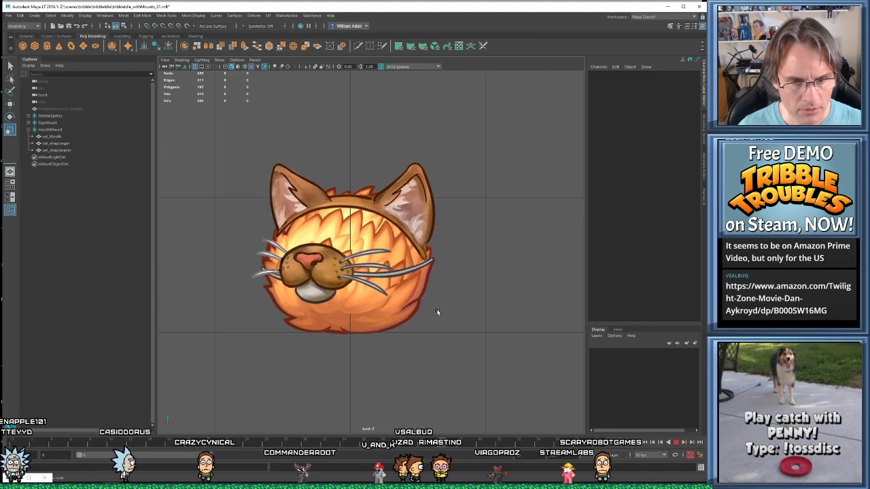
# Move cat_strapSmaller outward from the mouth at the first frame, to a Translate X of about -0.092
pyautogui.click(57, 150)
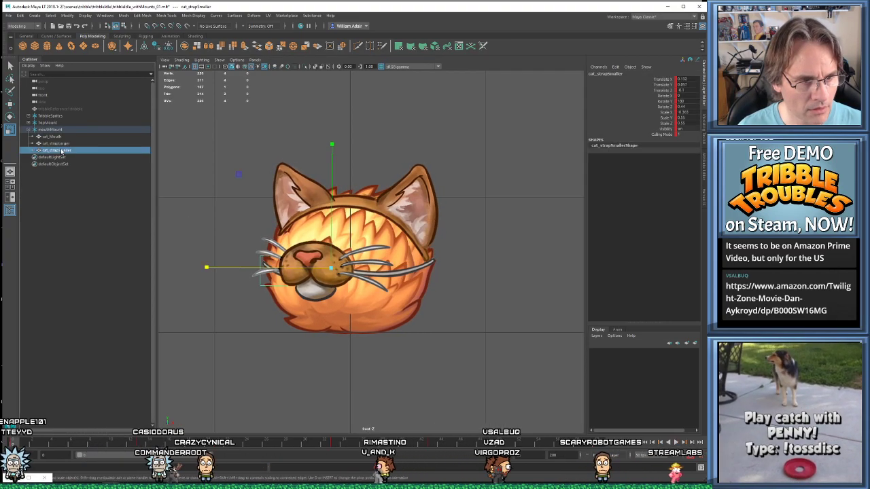
pyautogui.press('w')
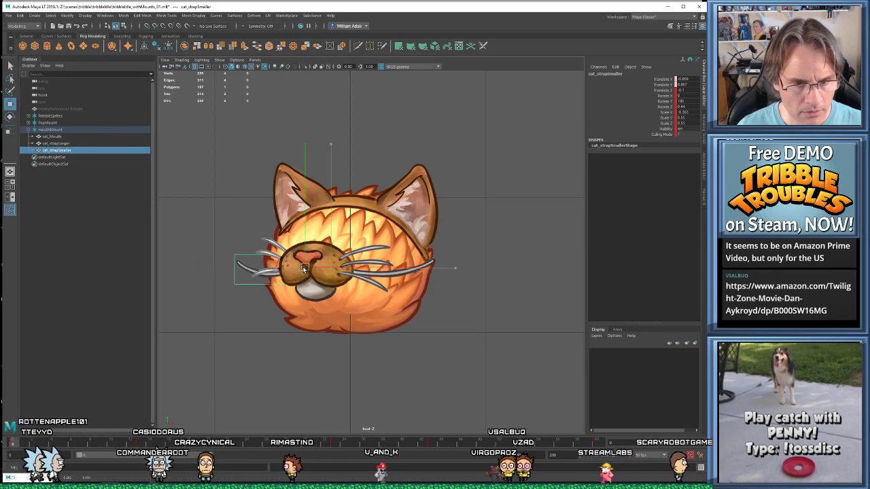
pyautogui.moveTo(303, 268); pyautogui.dragTo(299, 269)
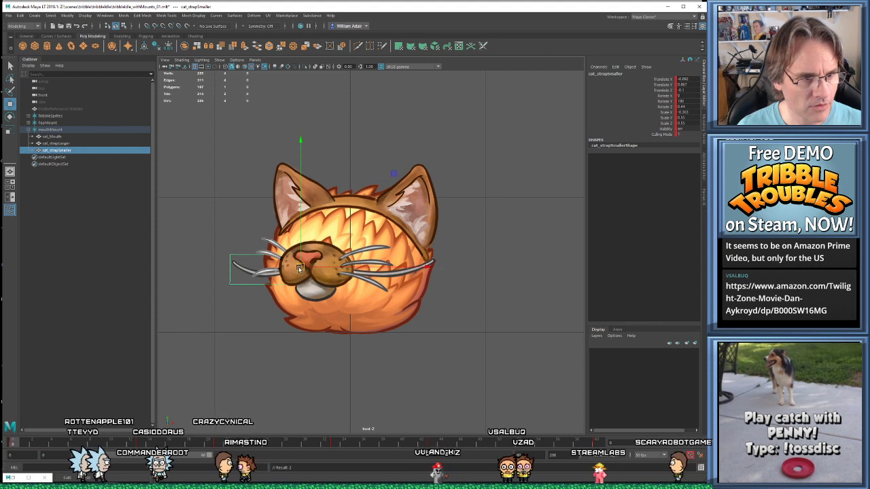
pyautogui.click(52, 137)
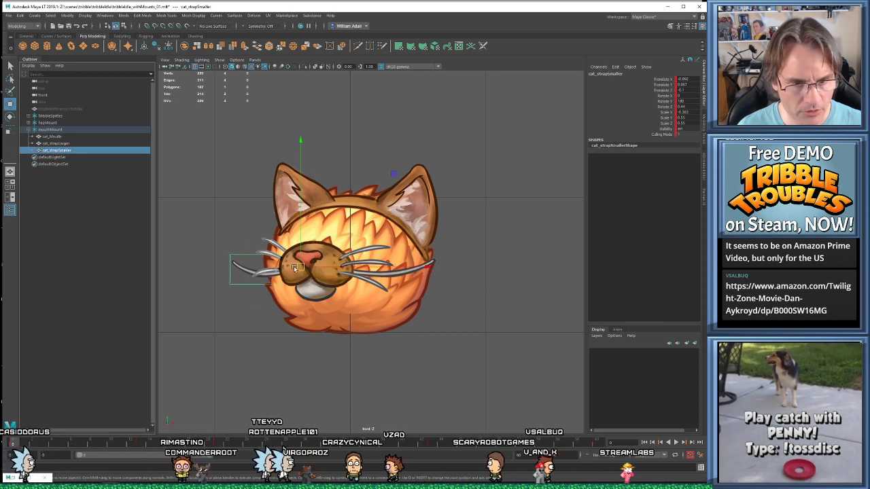
# Move cat_strapSmaller to a Translate X of about -0.148, shorten its Scale X to about -0.151, and copy this first-frame pose to frame 60
pyautogui.moveTo(295, 268); pyautogui.dragTo(287, 267)
pyautogui.press('r')
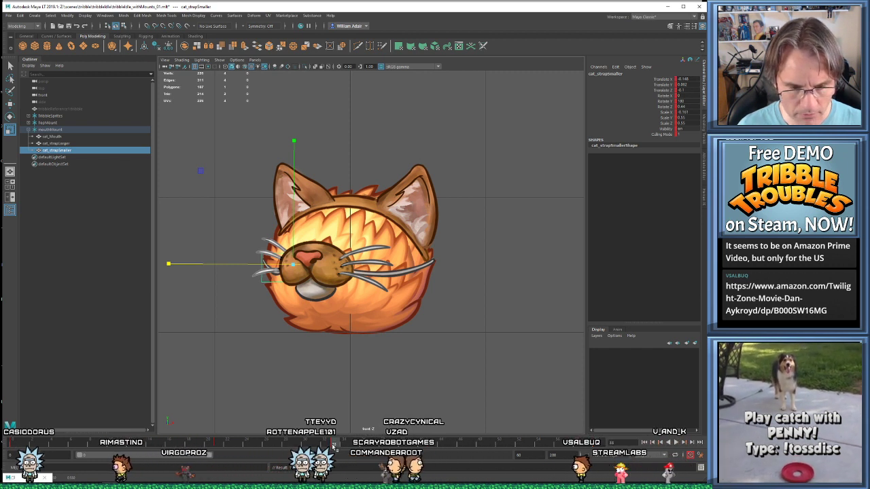
pyautogui.moveTo(438, 447); pyautogui.dragTo(596, 444)
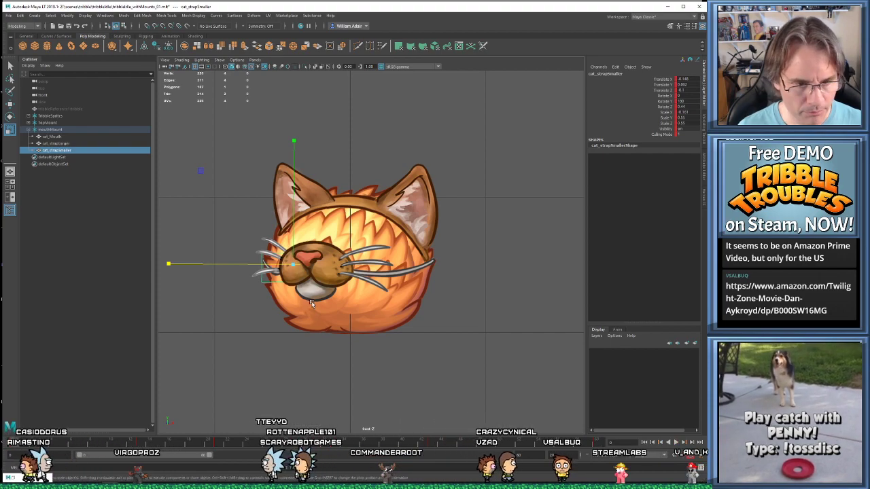
# Rotate and stretch cat_strapSmaller to fit the cheek at frames 13 and 21, with Scale X about -0.166 and -0.172
pyautogui.press('e')
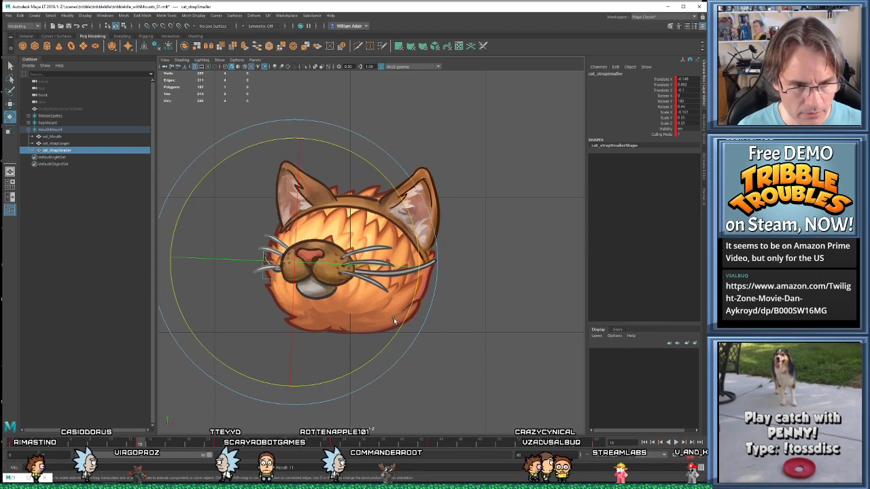
pyautogui.moveTo(393, 317); pyautogui.dragTo(413, 297)
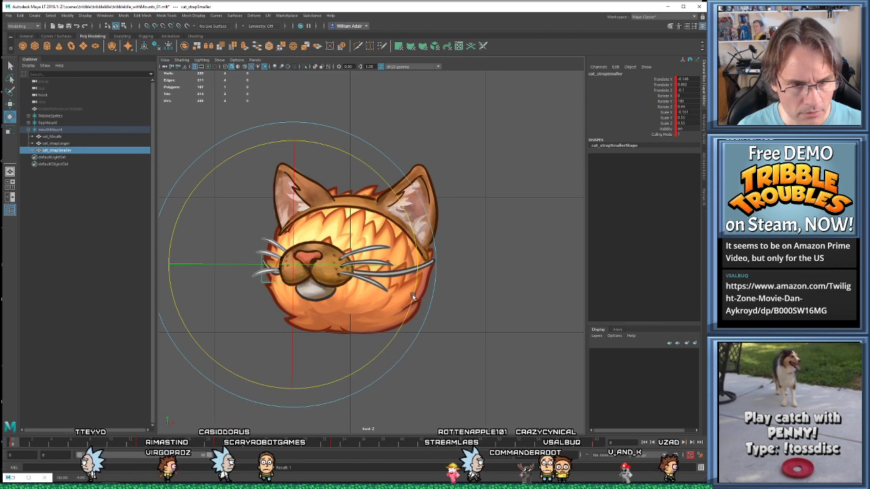
pyautogui.press('.')
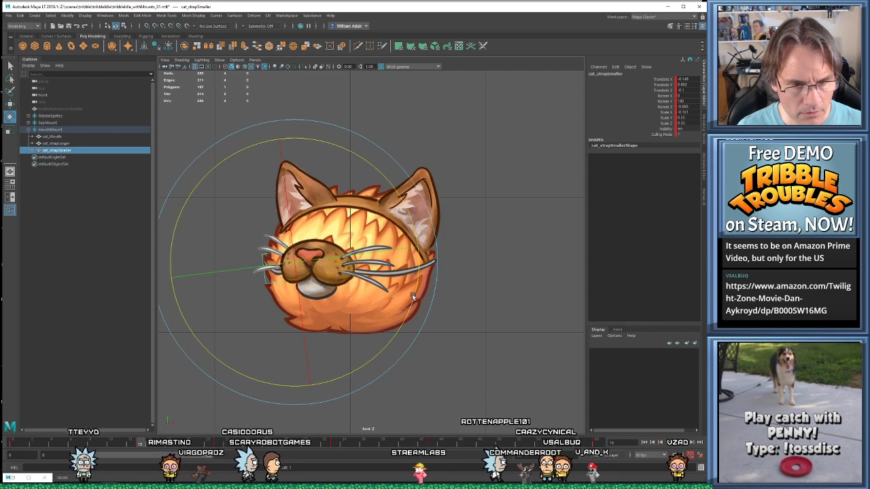
pyautogui.press('r')
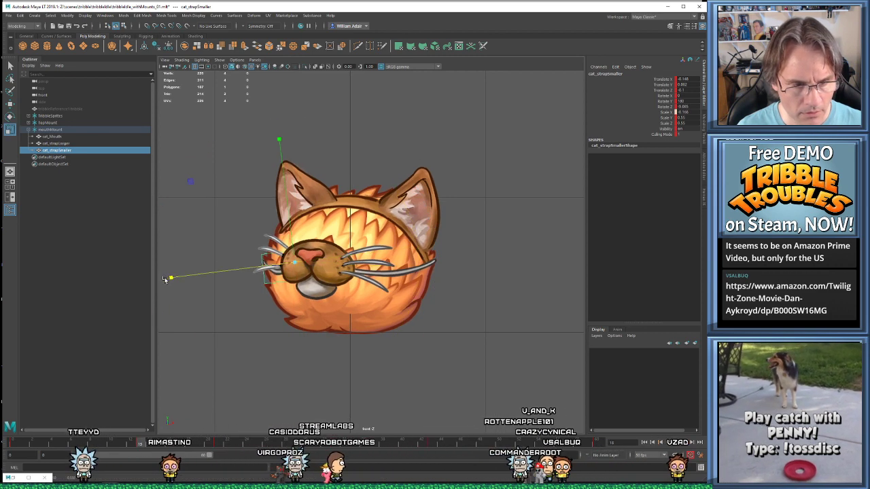
pyautogui.click(218, 446)
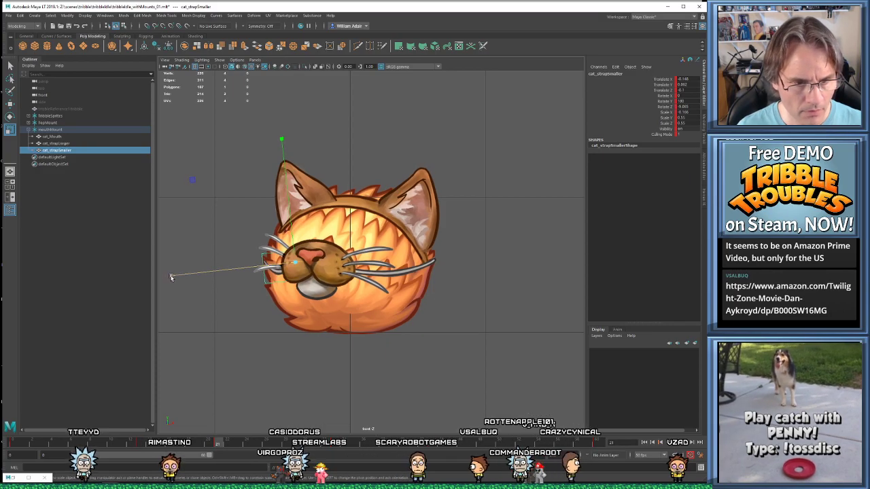
pyautogui.press('e')
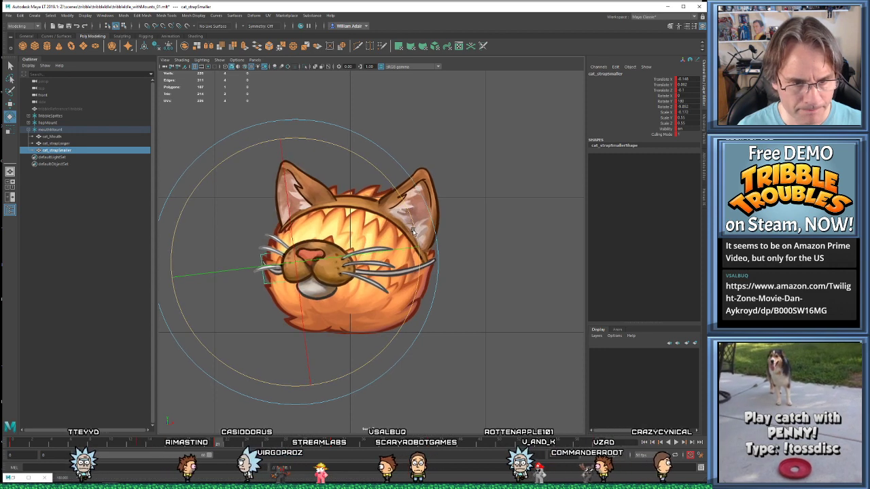
# Rotate cat_strapSmaller about Z to fit the face at frame 33, set its Scale X to about -0.176, and compare the neighbouring keys
pyautogui.hotkey('alt', 'v')
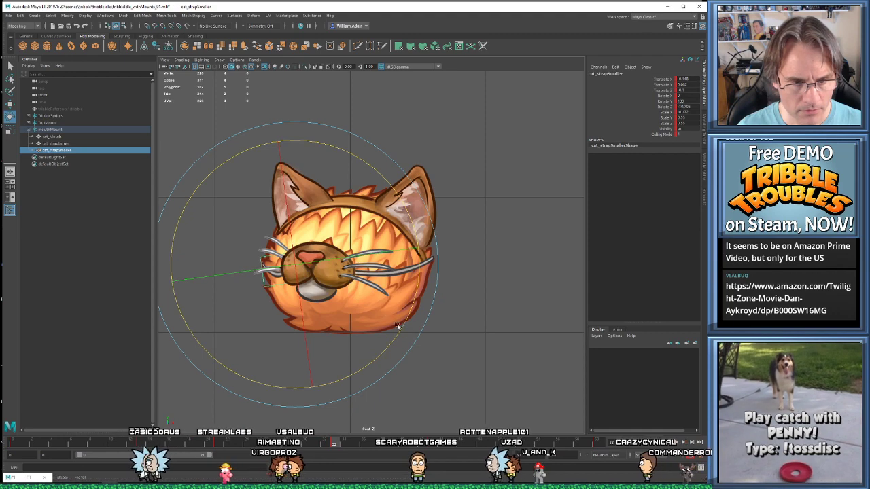
pyautogui.press('r')
pyautogui.moveTo(171, 281); pyautogui.dragTo(172, 281)
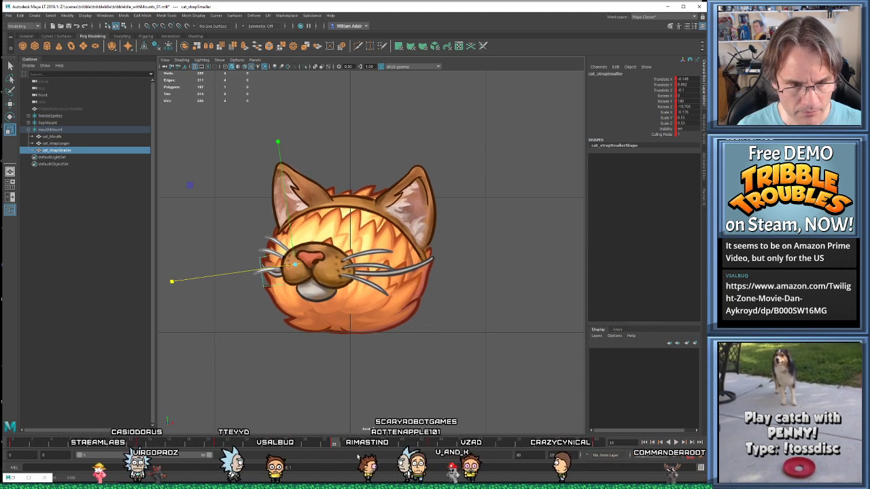
pyautogui.hotkey('alt', ',')
pyautogui.hotkey('alt', '.')
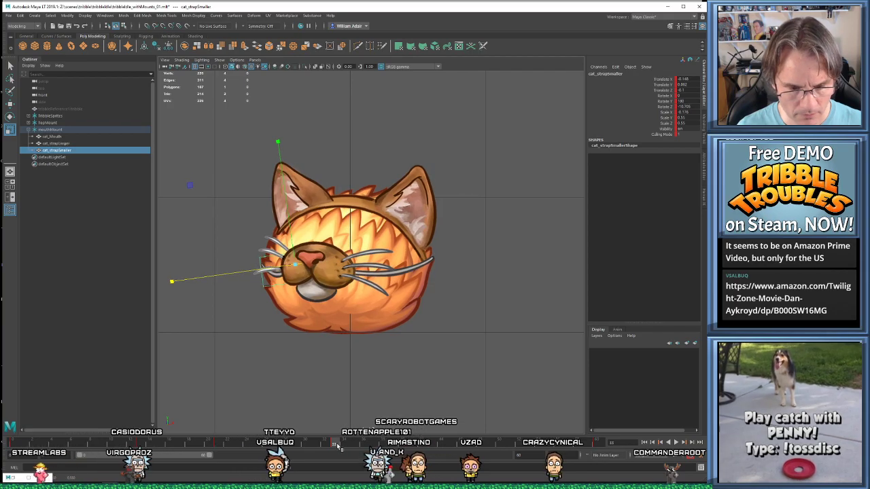
pyautogui.hotkey('alt', ',')
pyautogui.hotkey('alt', '.')
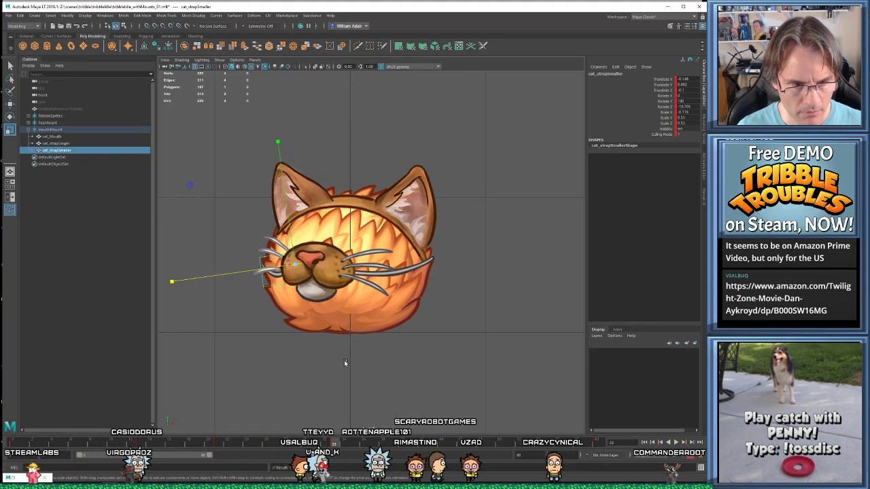
# Try a rotated cat_strapSmaller pose at frame 43 with a Scale X of about -0.17 and play the idle animation
pyautogui.hotkey('alt', ',')
pyautogui.press('e')
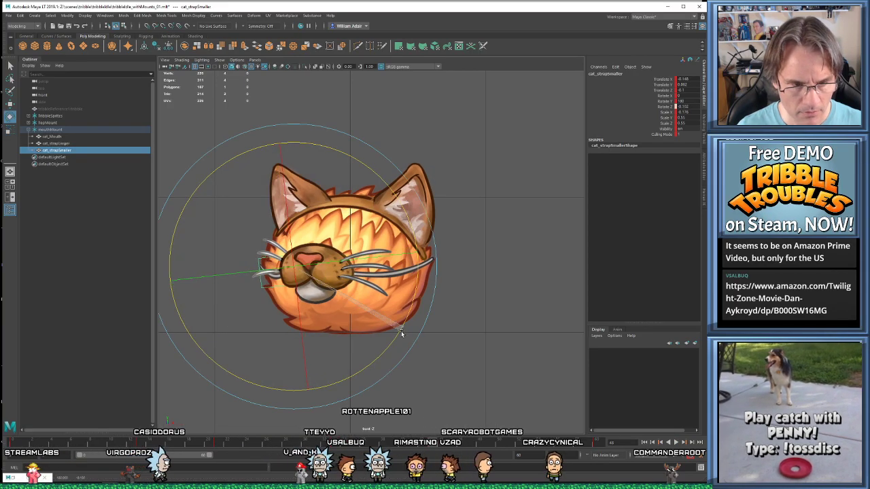
pyautogui.press('r')
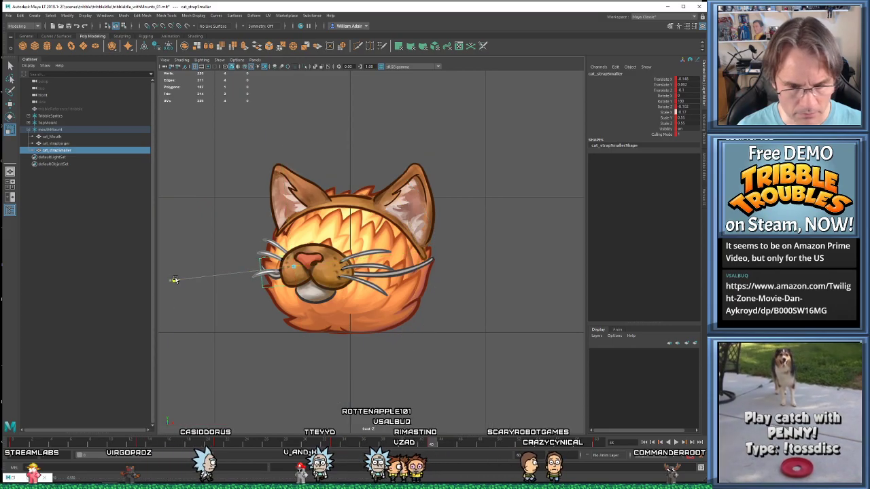
pyautogui.press('.')
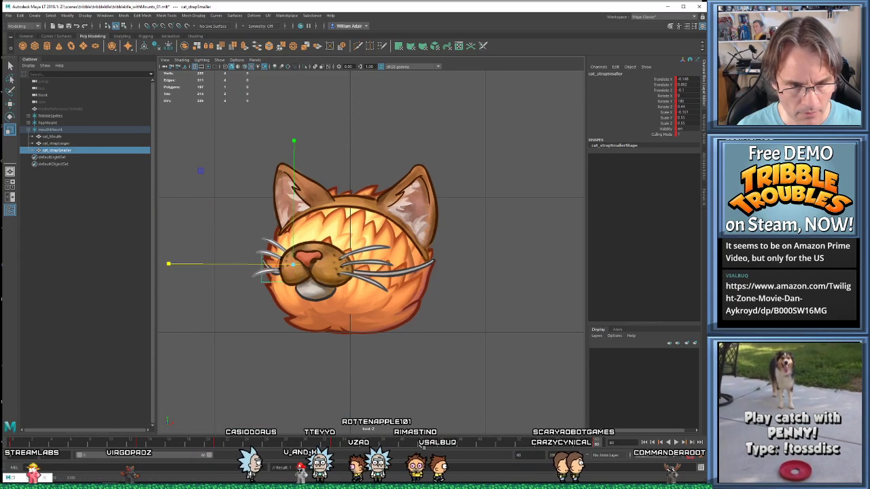
pyautogui.hotkey('alt', 'v')
pyautogui.click(441, 420)
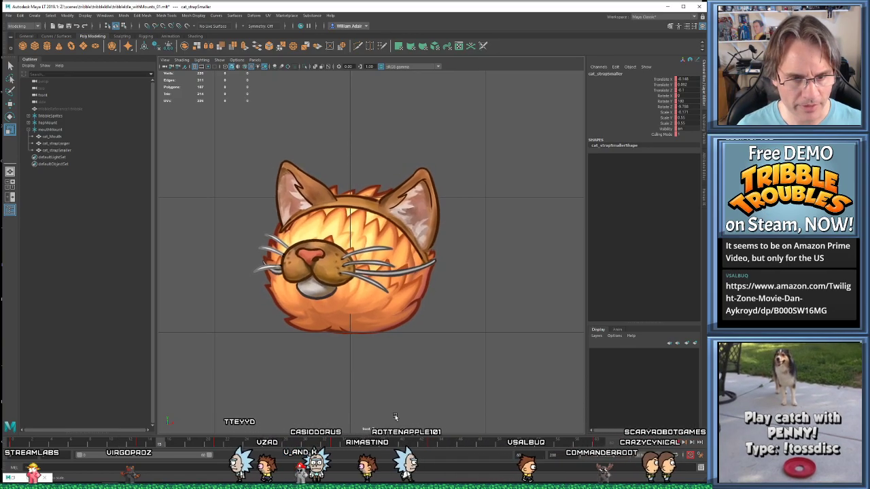
pyautogui.click(395, 417)
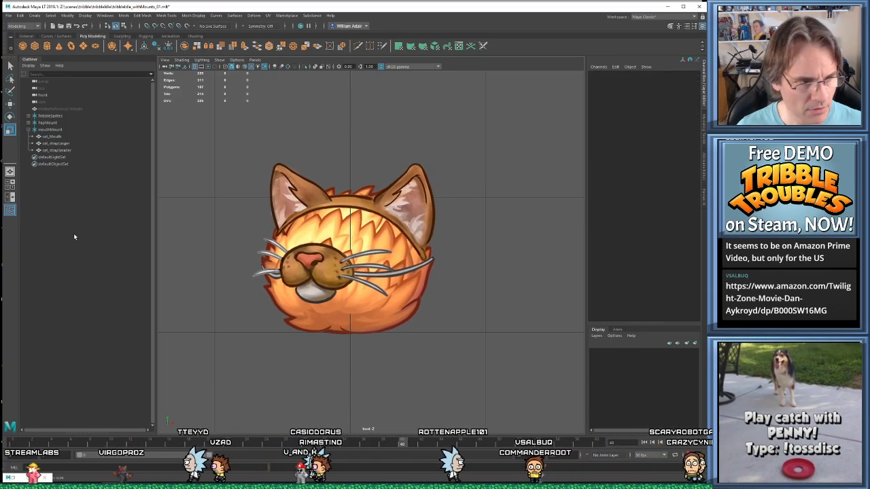
# Rotate cat_strapSmaller to a Rotate Z of about -5 and a Scale X of about -0.173 at frame 43, and replay the animation
pyautogui.click(57, 149)
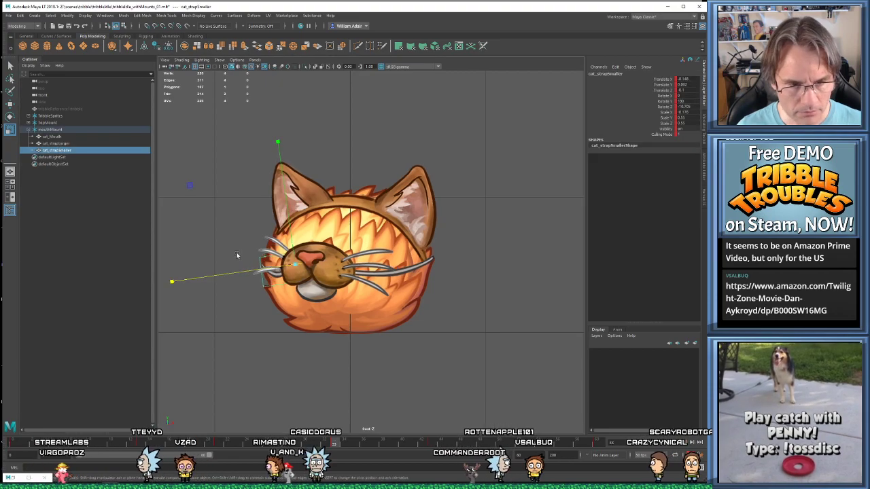
pyautogui.press('e')
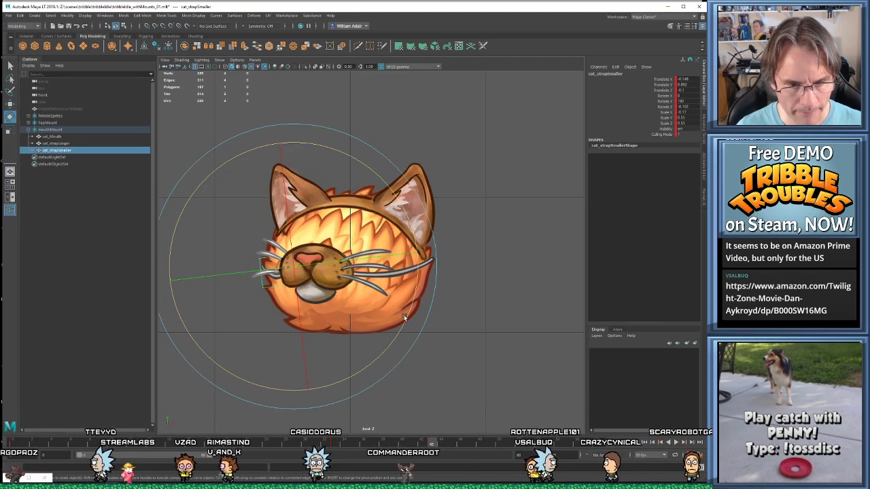
pyautogui.moveTo(404, 317); pyautogui.dragTo(405, 328)
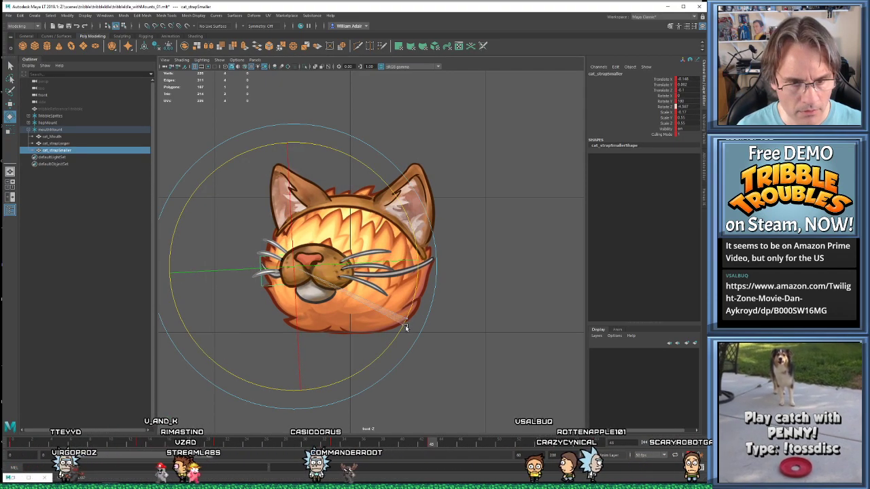
pyautogui.press('r')
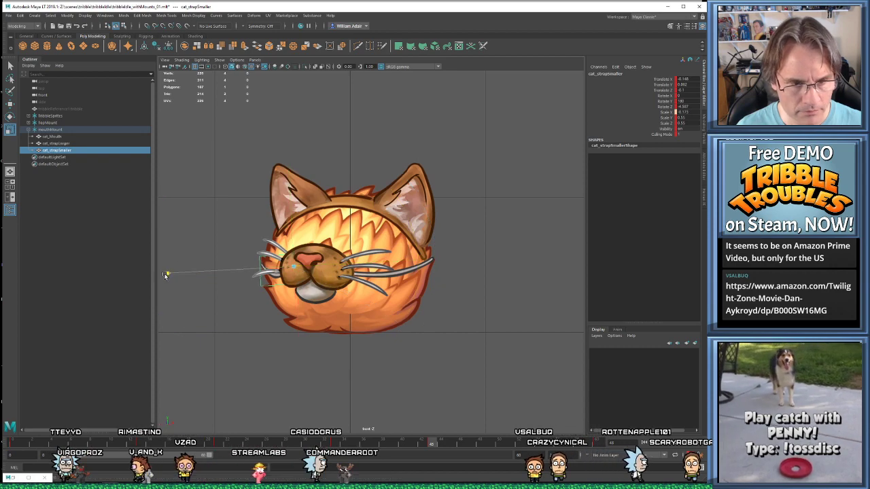
pyautogui.press(',')
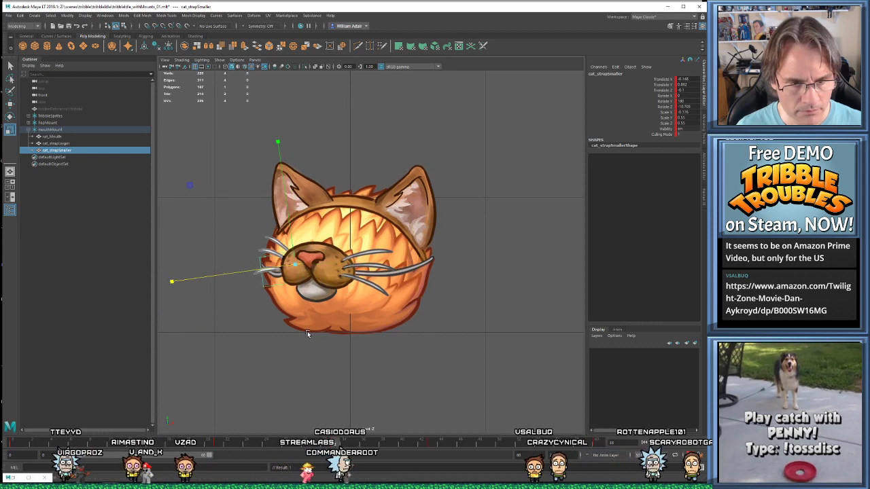
pyautogui.hotkey('alt', 'v')
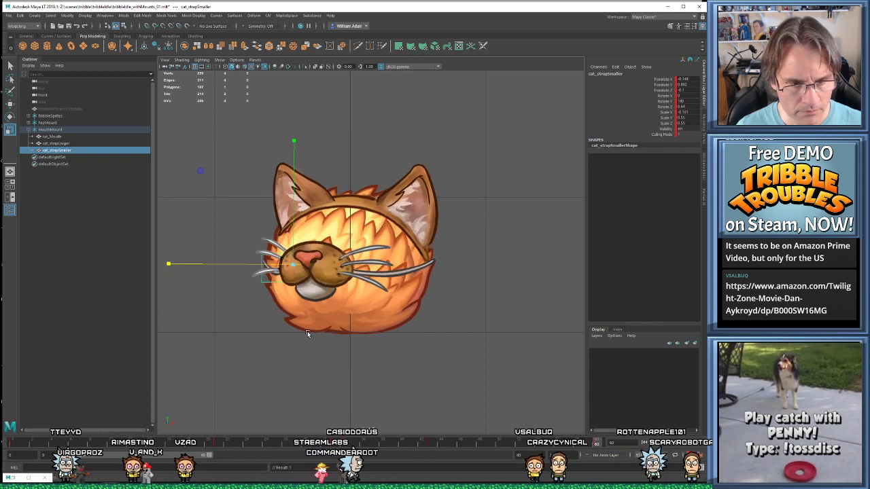
pyautogui.click(371, 353)
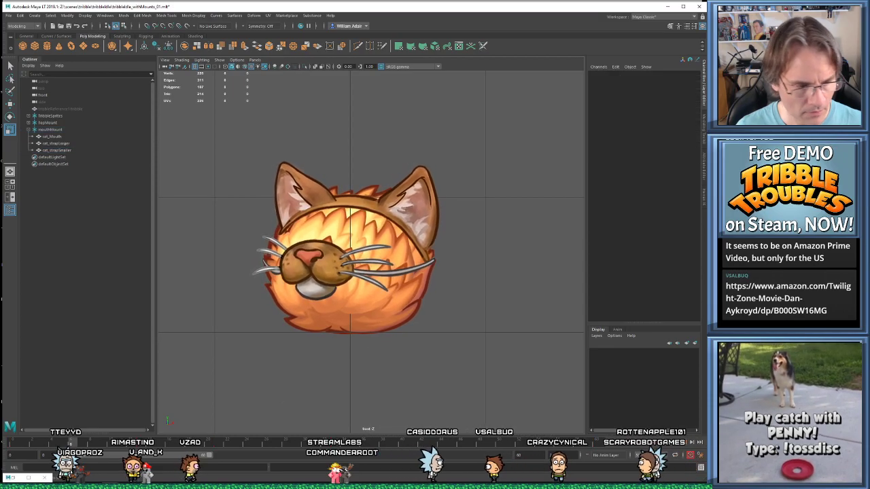
# Lower the frame 21 key on the Rotate Z curve of cat_strapSmaller to about -11 in the Graph Editor
pyautogui.click(13, 478)
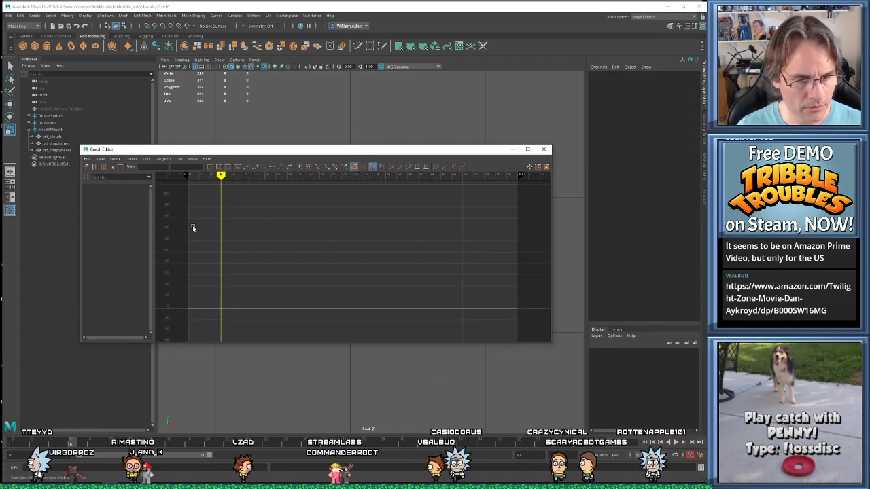
pyautogui.click(65, 151)
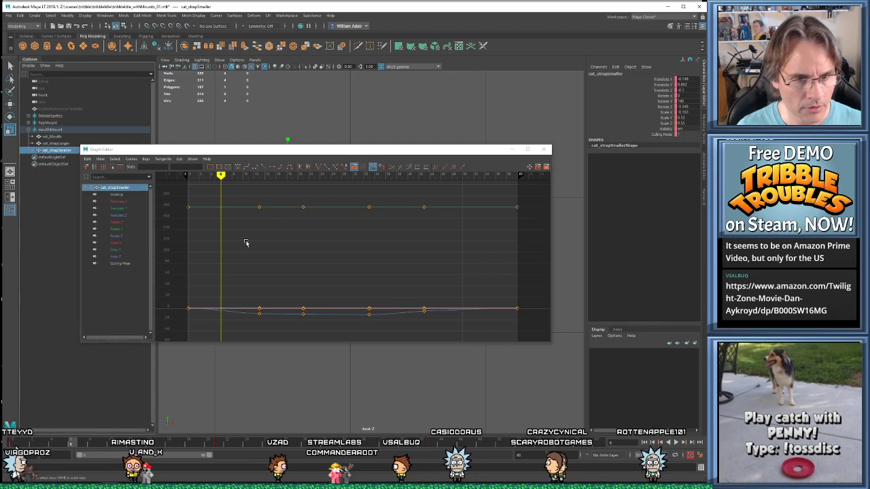
pyautogui.click(117, 236)
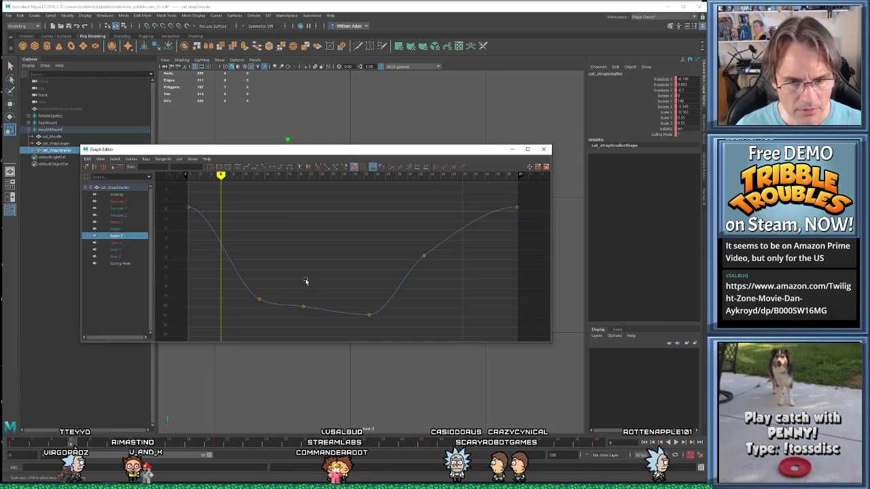
pyautogui.moveTo(300, 294); pyautogui.dragTo(311, 315)
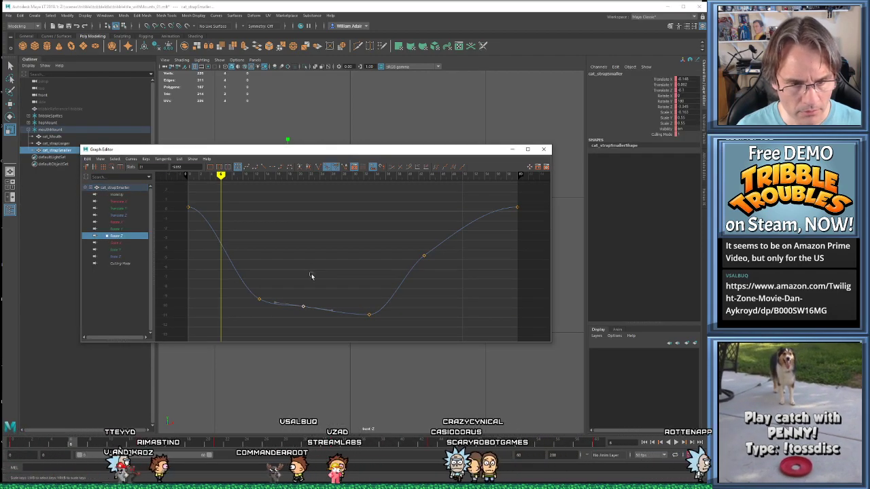
pyautogui.moveTo(311, 276)
pyautogui.keyDown('shift'); pyautogui.mouseDown(button='middle')
pyautogui.moveTo(306, 287)
pyautogui.moveTo(303, 280)
pyautogui.mouseUp(button='middle'); pyautogui.keyUp('shift')
pyautogui.hotkey('ctrl', 'z')
pyautogui.press('w')
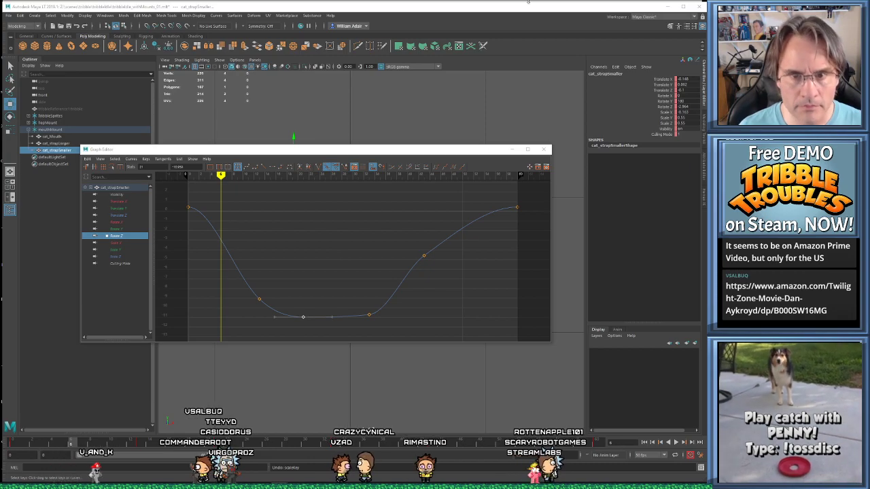
# Put the Graph Editor away and review the looping idle animation from farther out and close up with nothing selected
pyautogui.click(500, 14)
pyautogui.click(513, 150)
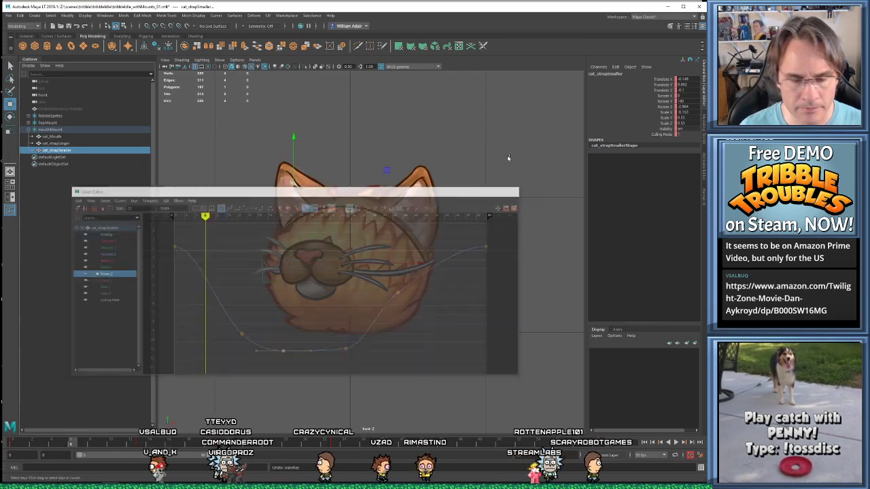
pyautogui.click(469, 246)
pyautogui.hotkey('alt', 'v')
pyautogui.scroll(-6, 454, 263)
pyautogui.scroll(3, 401, 250)
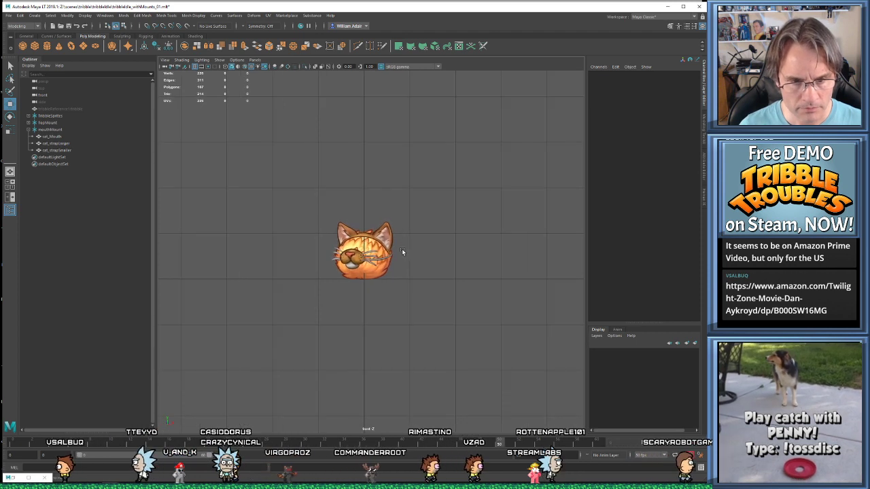
pyautogui.scroll(2, 402, 250)
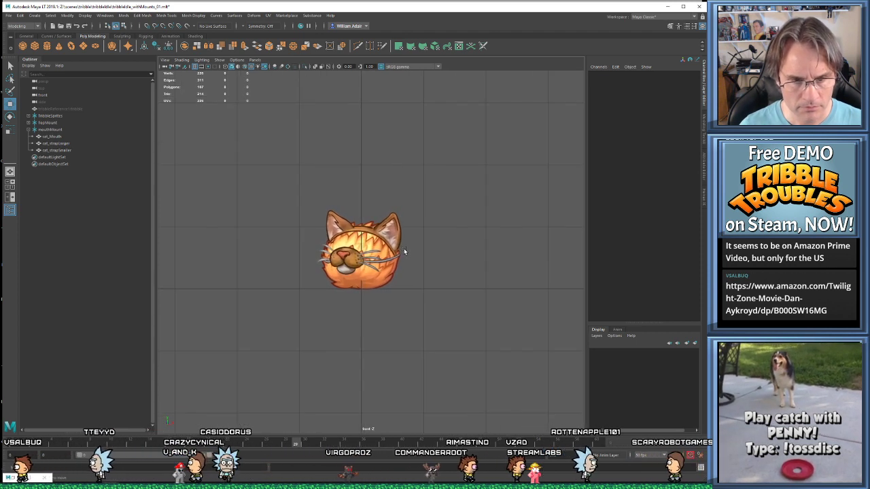
pyautogui.scroll(2, 403, 251)
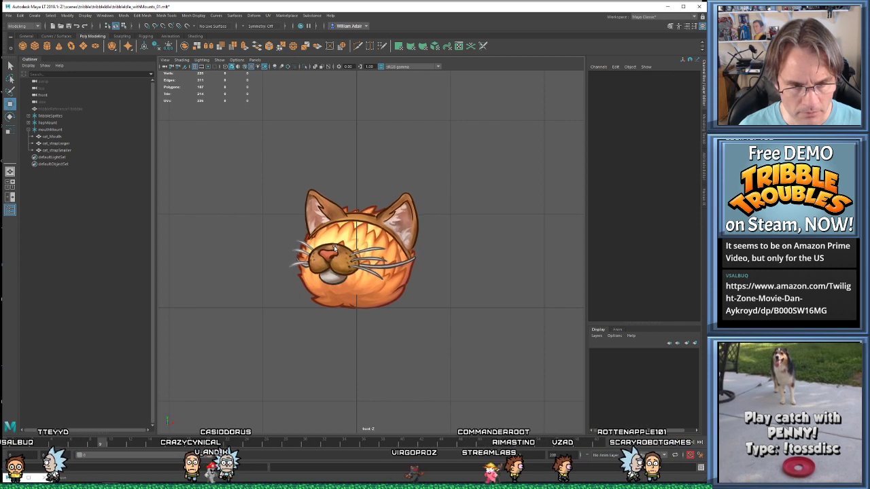
pyautogui.scroll(2, 340, 248)
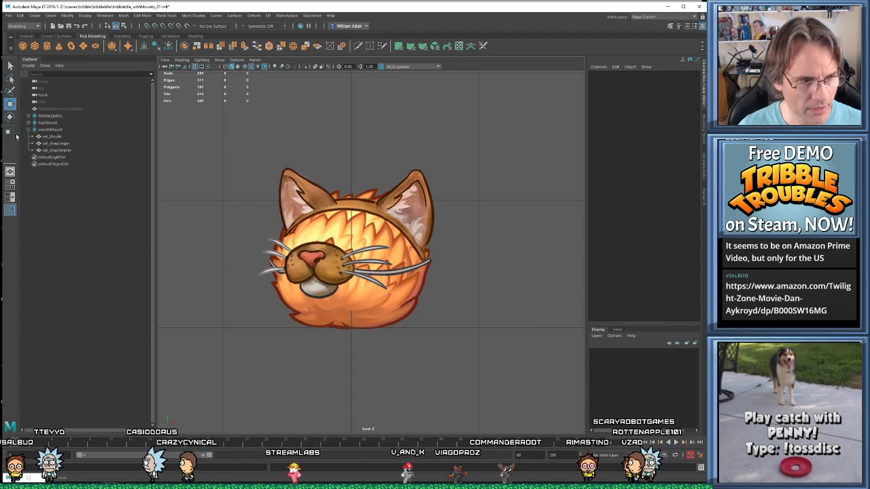
# Select cat_strapSmaller and rotate it to a Rotate Z of about -14.6 at frame 13
pyautogui.click(55, 149)
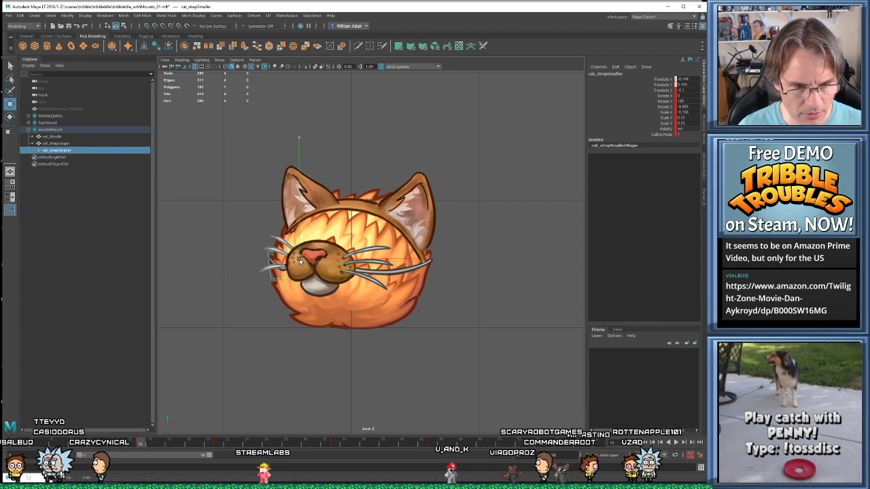
pyautogui.press('e')
pyautogui.moveTo(420, 232); pyautogui.dragTo(417, 220)
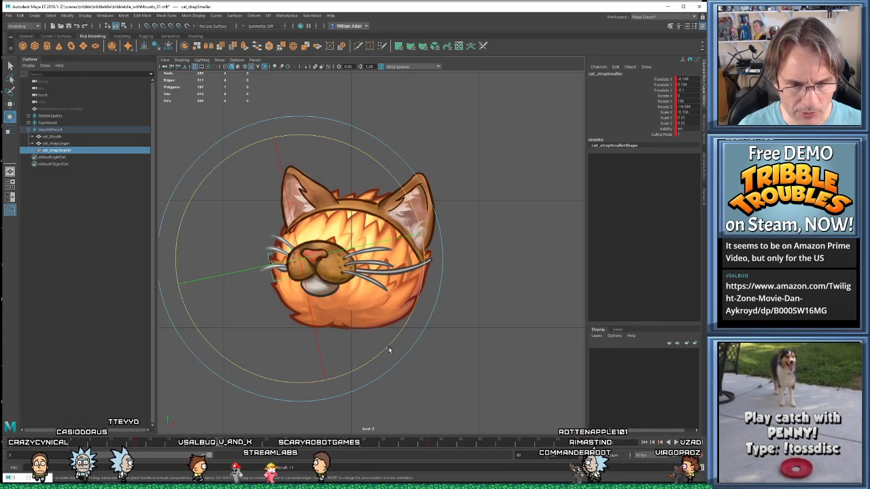
# Adjust the cat_strapSmaller key at frame 33 to a Rotate Z of about -15.5 and a Scale X of about -0.172
pyautogui.press('r')
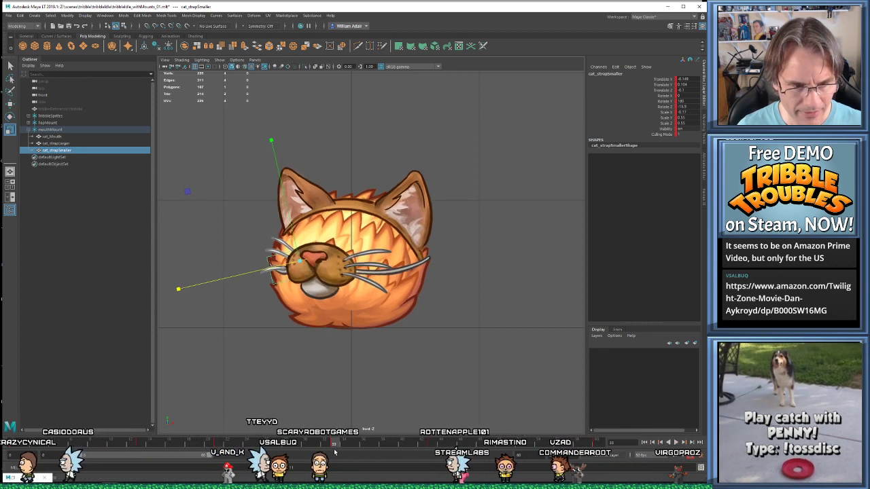
pyautogui.press('e')
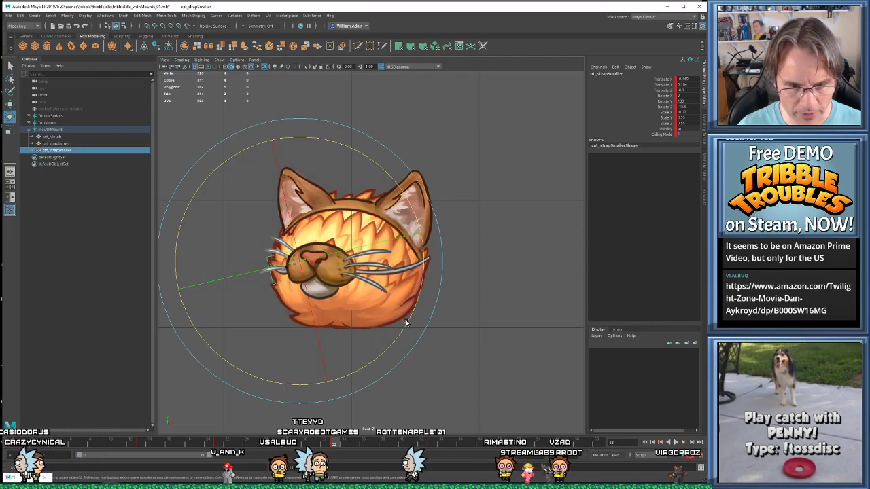
pyautogui.press('r')
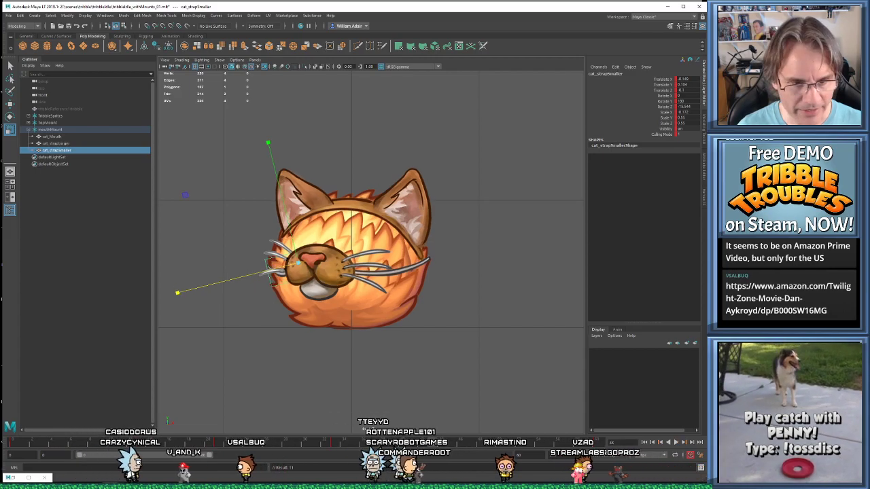
# Pose cat_strapSmaller at frame 43 with a Rotate Z of about -8.5 and a Scale X of about -0.172, comparing the neighbouring keys
pyautogui.press('e')
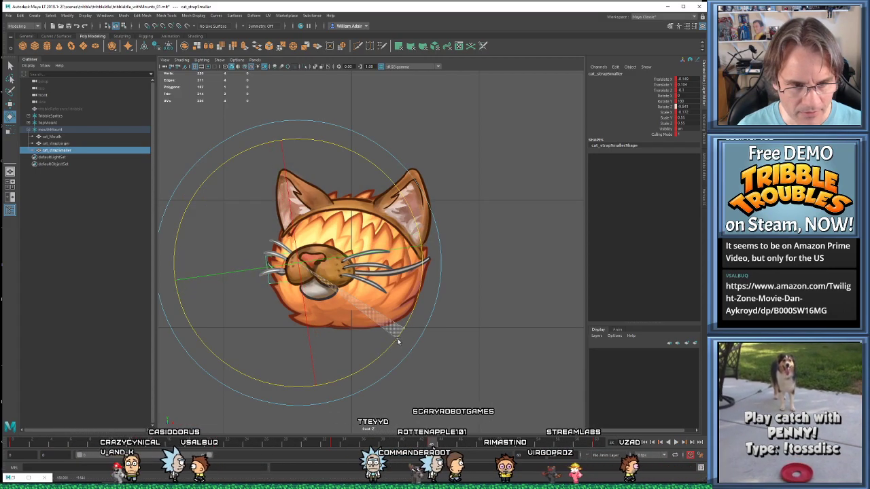
pyautogui.press('w')
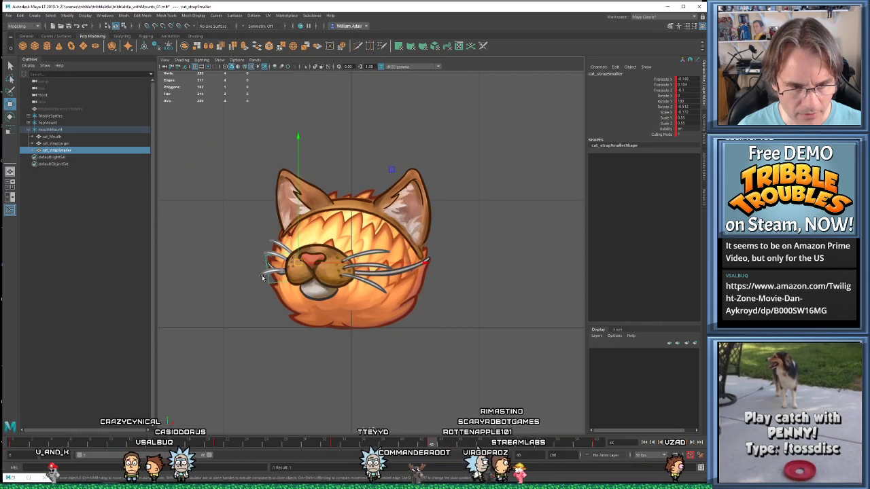
pyautogui.press('r')
pyautogui.moveTo(175, 278); pyautogui.dragTo(177, 279)
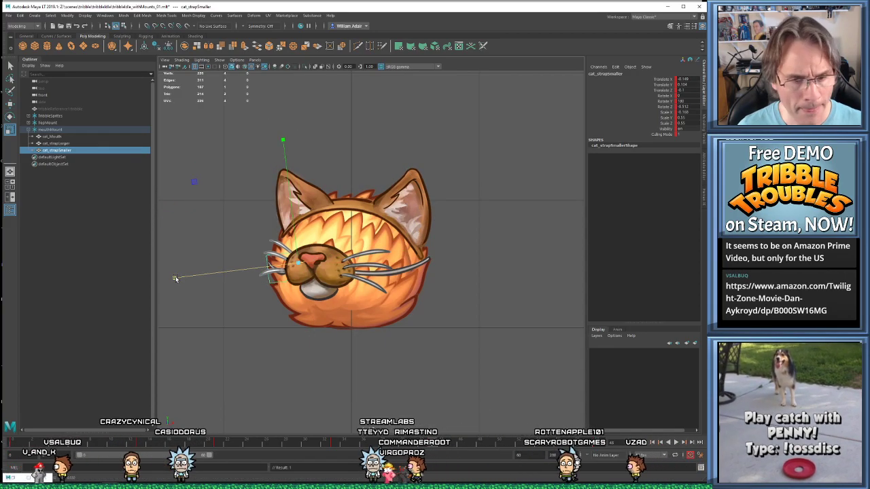
pyautogui.press('.')
pyautogui.press(',')
pyautogui.press('.')
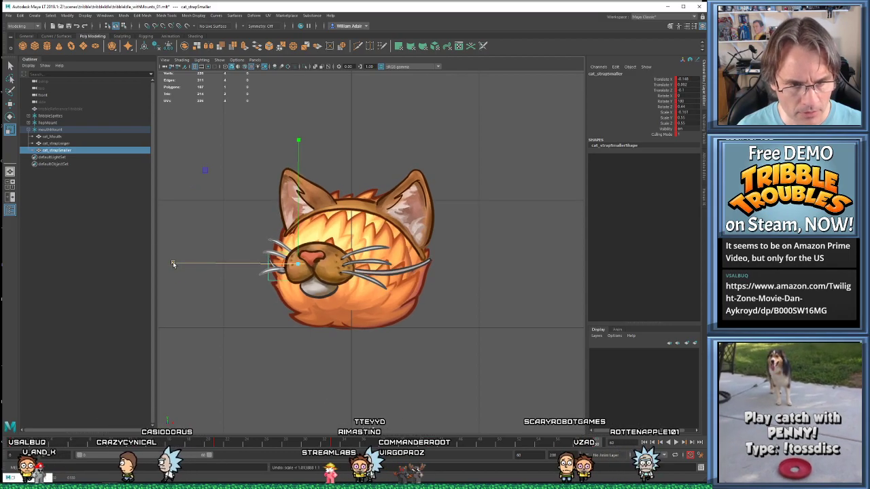
pyautogui.press(',')
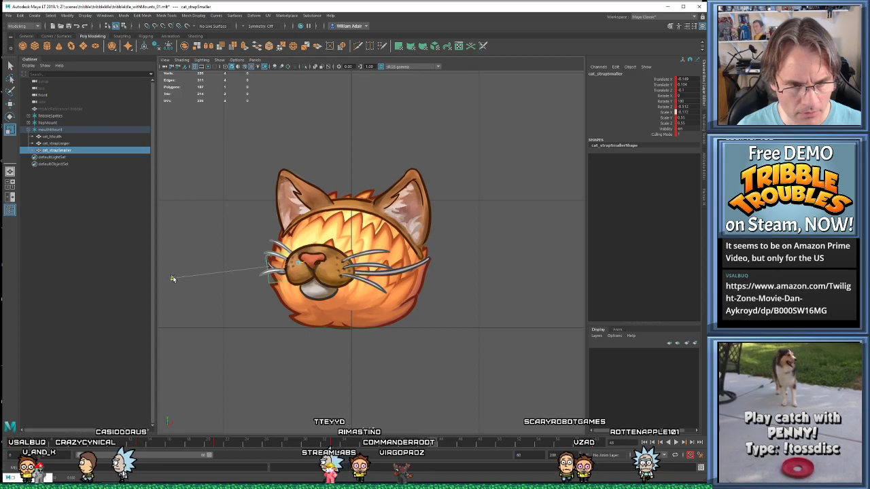
# Play the idle animation with nothing selected to check the adjusted smaller strap, and stop playback
pyautogui.press('.')
pyautogui.hotkey('alt', 'v')
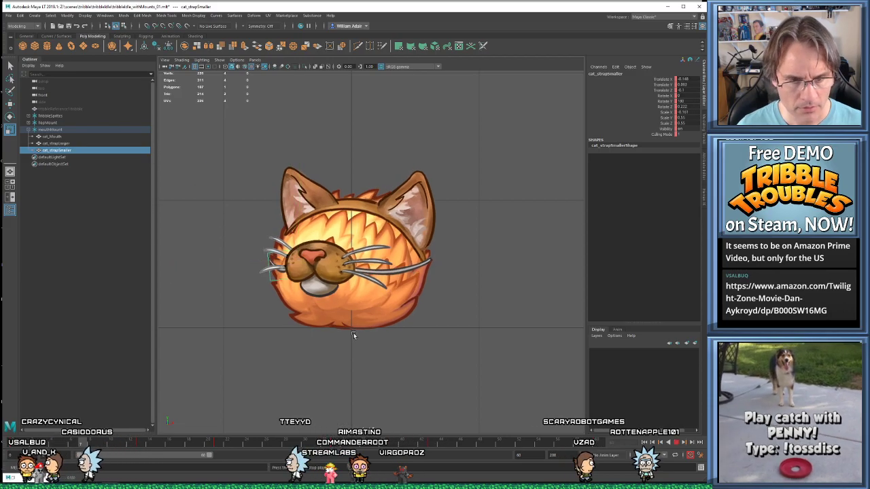
pyautogui.click(371, 365)
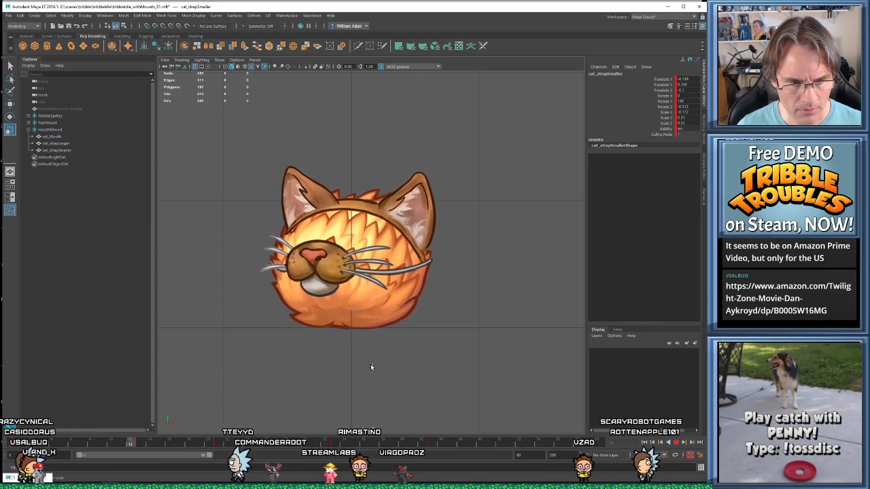
pyautogui.hotkey('alt', 'v')
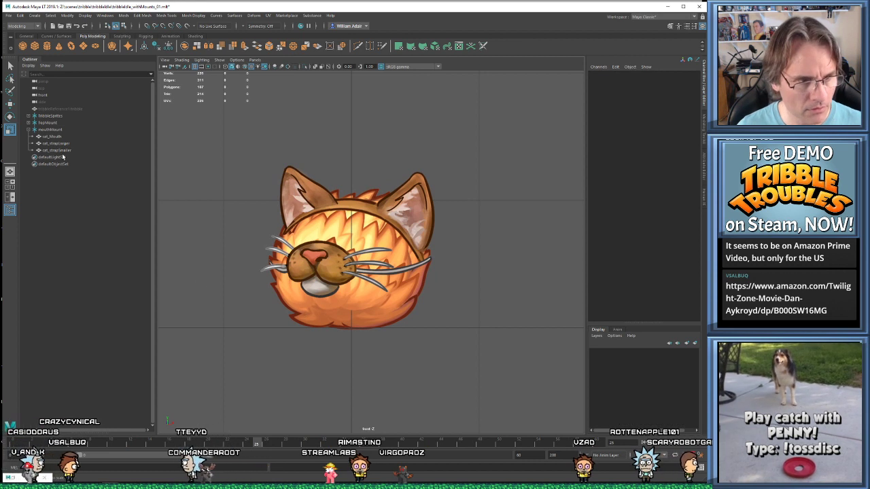
# Lengthen cat_strapSmaller along X at its frame 21 and frame 33 keys, reaching a Scale X of about -0.178 at frame 33
pyautogui.click(57, 151)
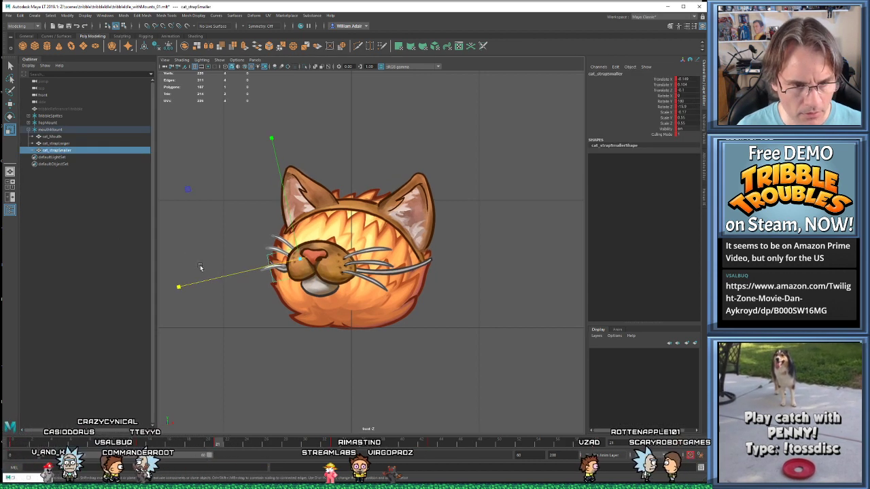
pyautogui.moveTo(178, 289); pyautogui.dragTo(176, 288)
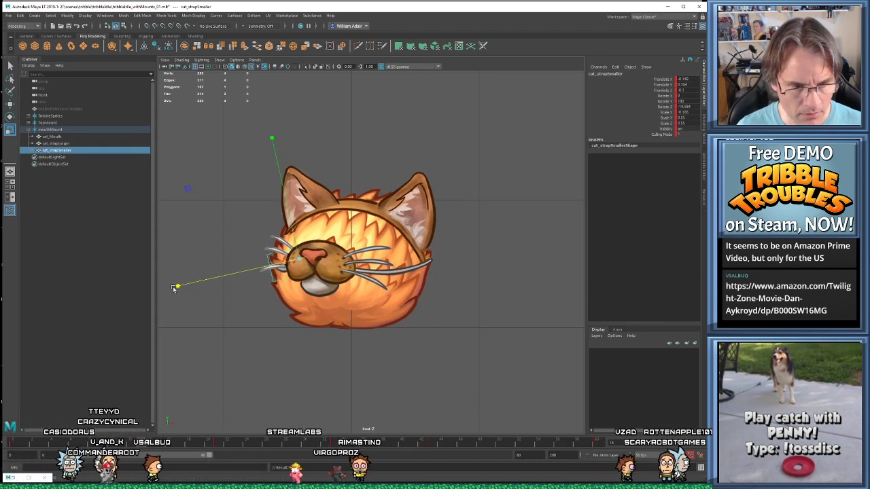
pyautogui.press('.')
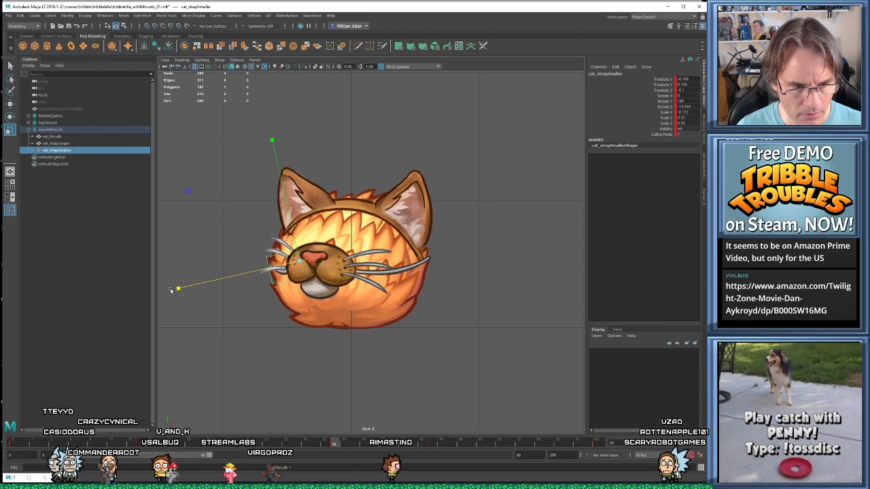
pyautogui.moveTo(175, 289); pyautogui.dragTo(177, 291)
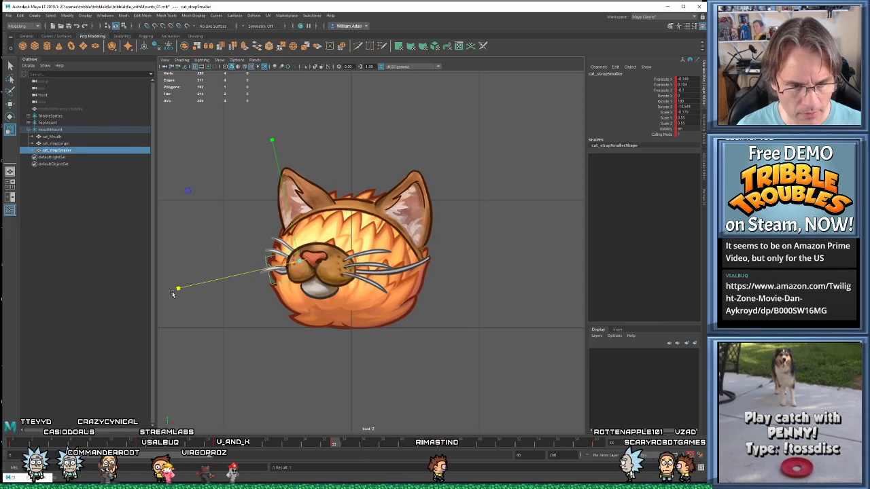
# Deselect the strap and review the looping idle animation from farther away
pyautogui.click(225, 350)
pyautogui.hotkey('alt', 'v')
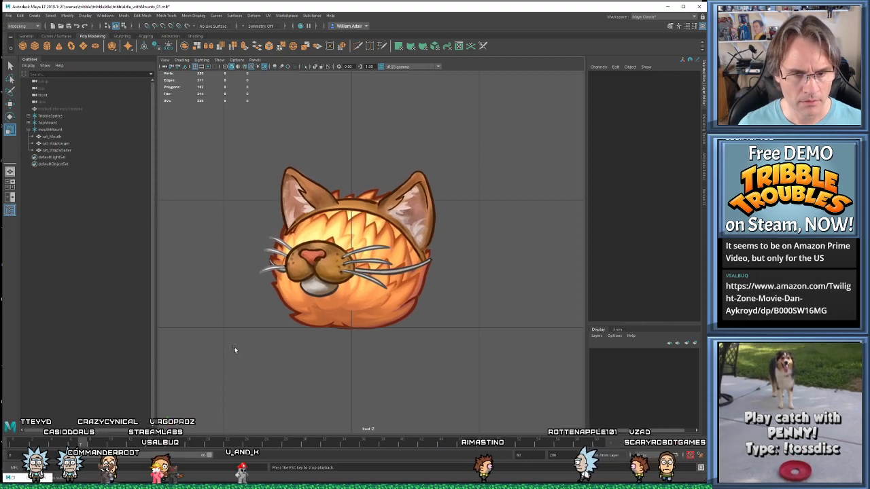
pyautogui.scroll(-8, 244, 347)
pyautogui.scroll(4, 272, 344)
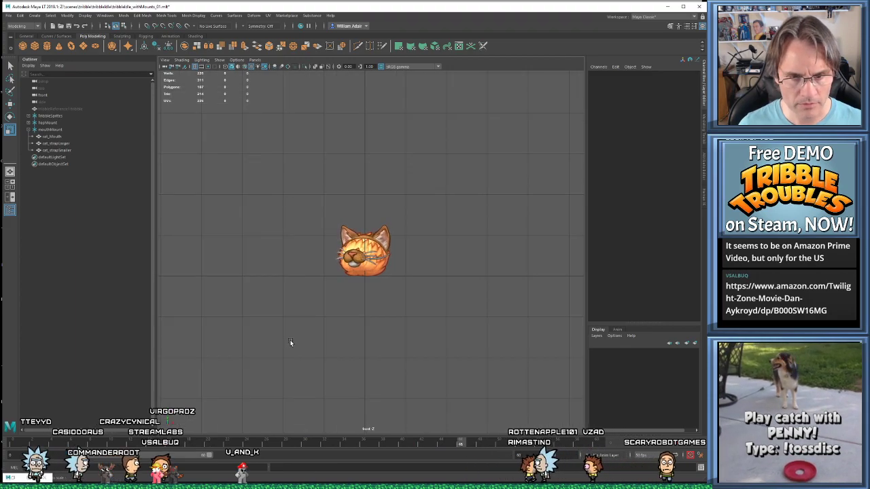
pyautogui.scroll(2, 291, 343)
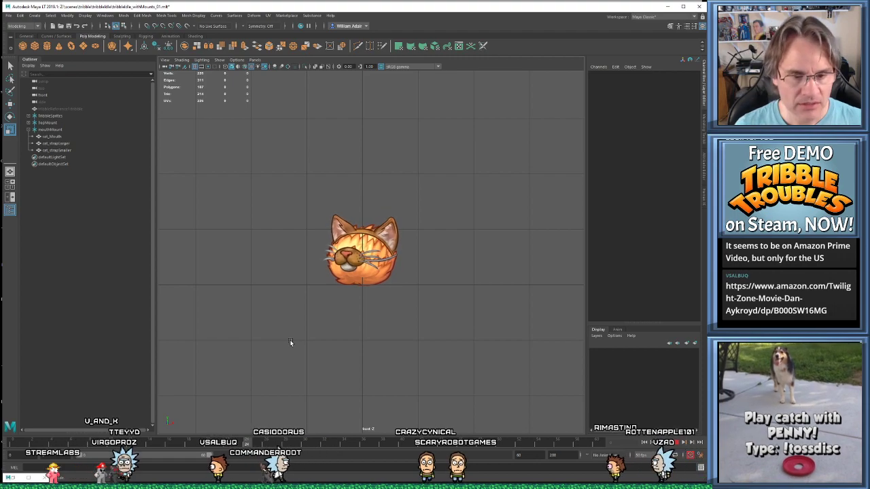
# Reselect cat_strapSmaller, frame the cat head, and compare its mask straps with the accessoryCollection.png reference in Photos
pyautogui.click(57, 150)
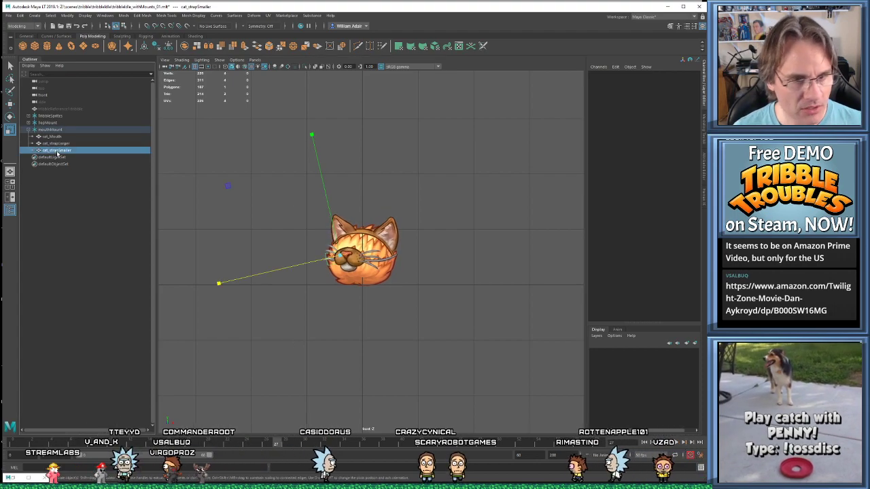
pyautogui.press('w')
pyautogui.press('f')
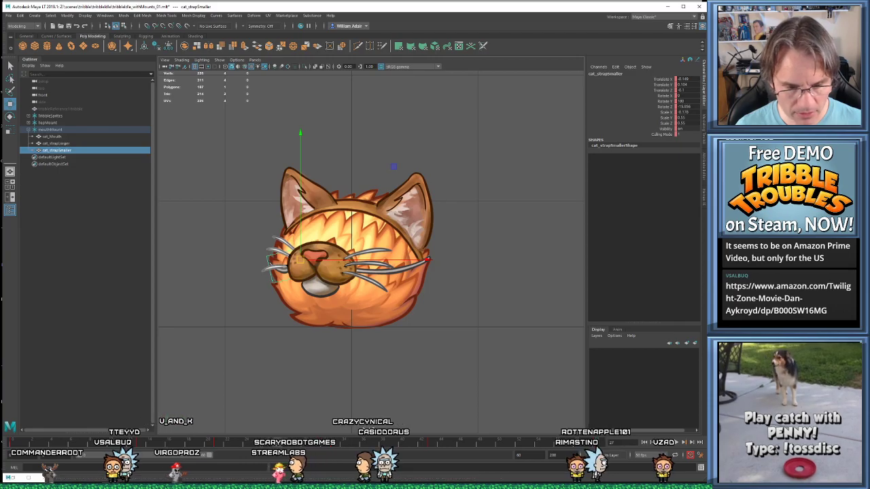
pyautogui.click(324, 466)
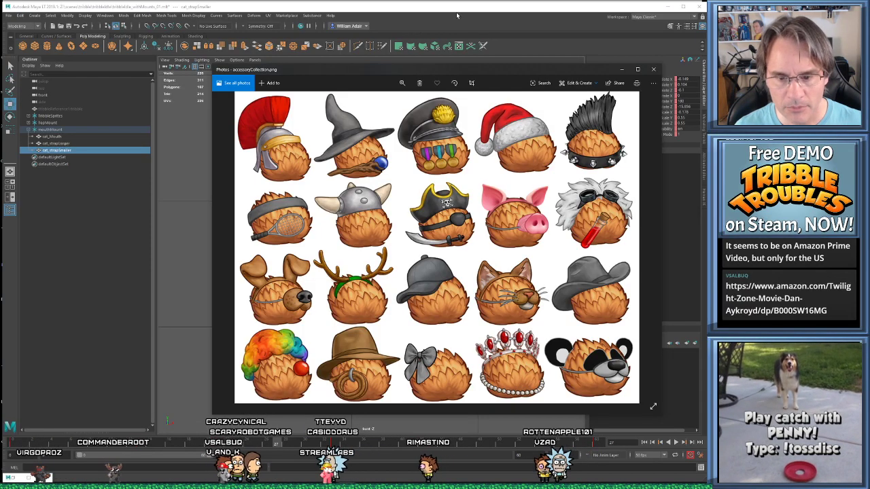
pyautogui.click(453, 13)
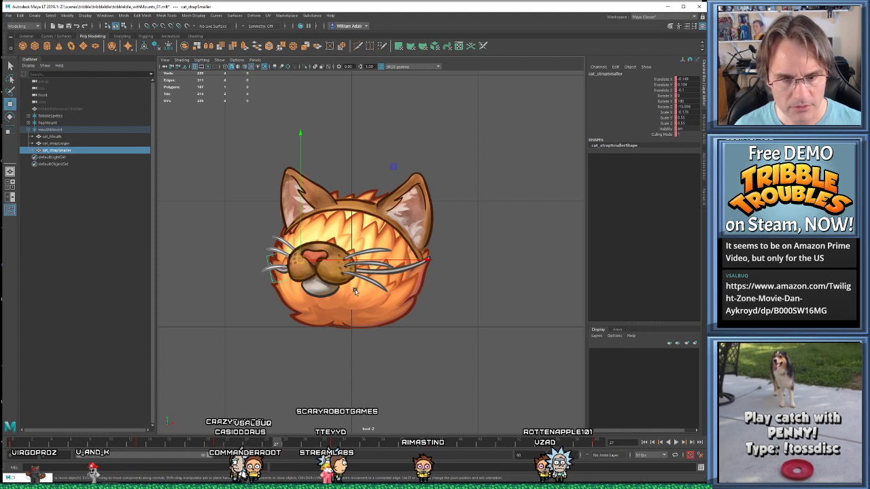
pyautogui.hotkey('alt', 'Tab')
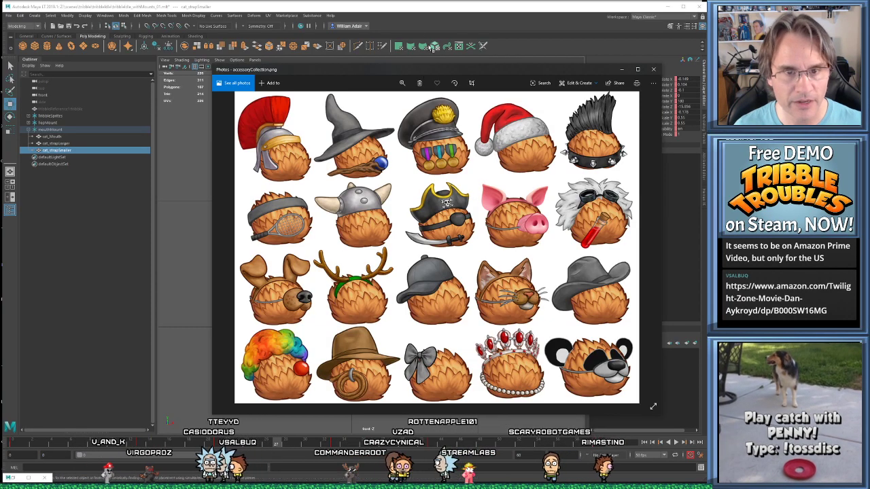
pyautogui.click(433, 7)
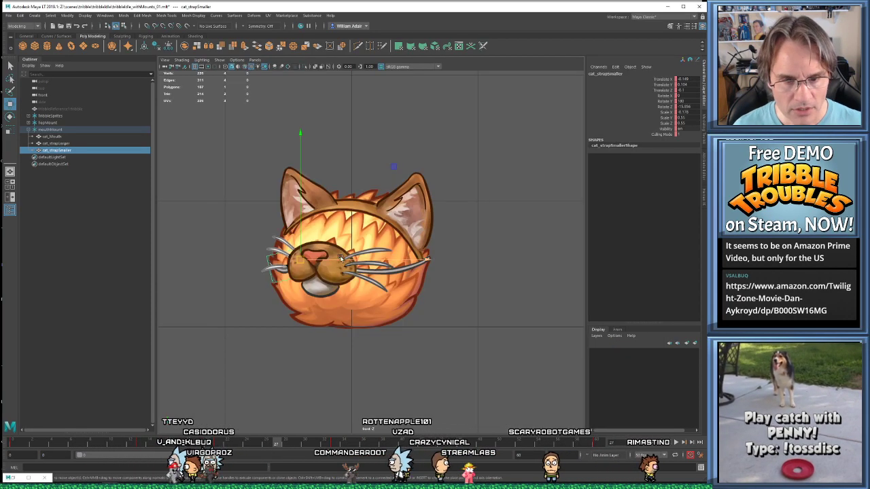
# Try moving cat_strapSmaller inward behind the muzzle at frame 27, to a Translate X of about -0.118
pyautogui.scroll(5, 342, 259)
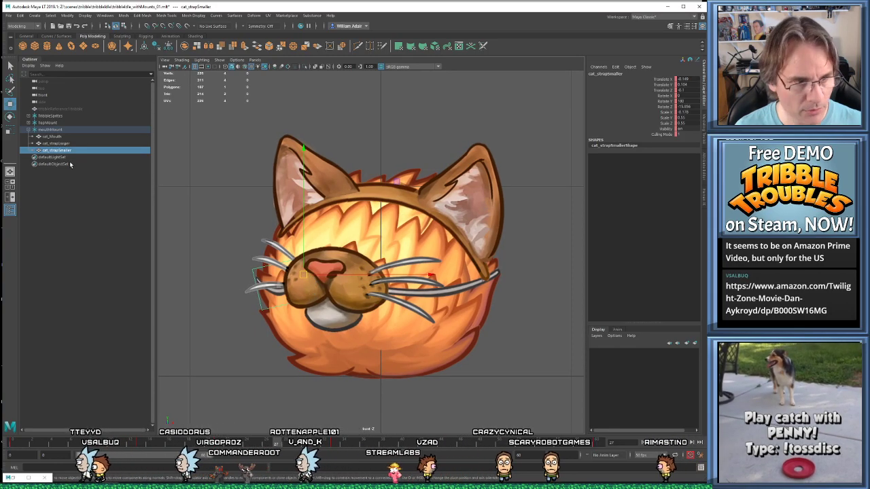
pyautogui.click(57, 143)
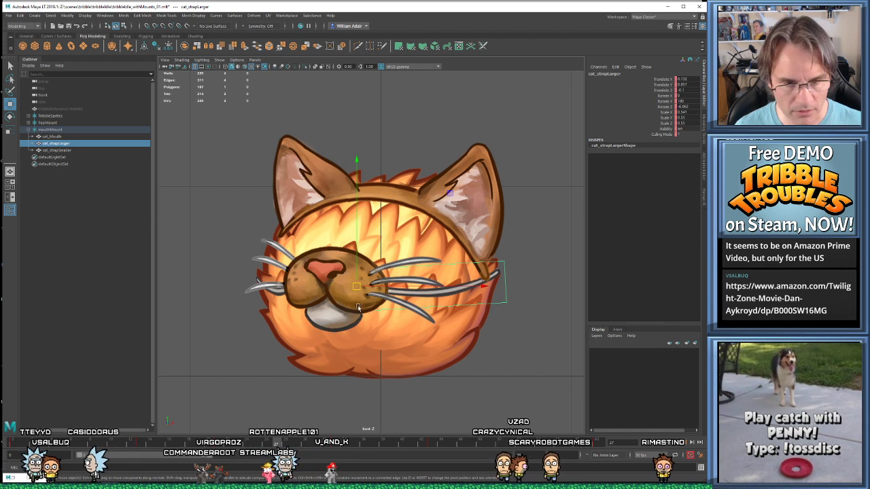
pyautogui.click(59, 151)
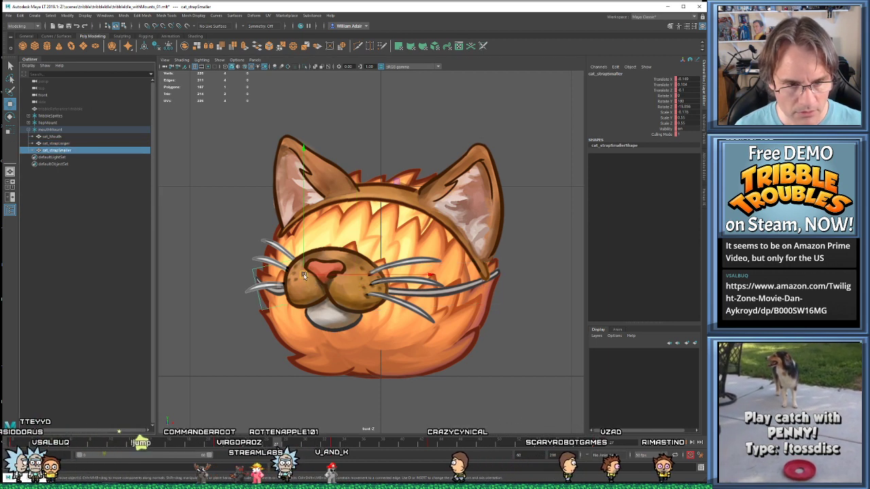
pyautogui.moveTo(304, 275); pyautogui.dragTo(319, 274)
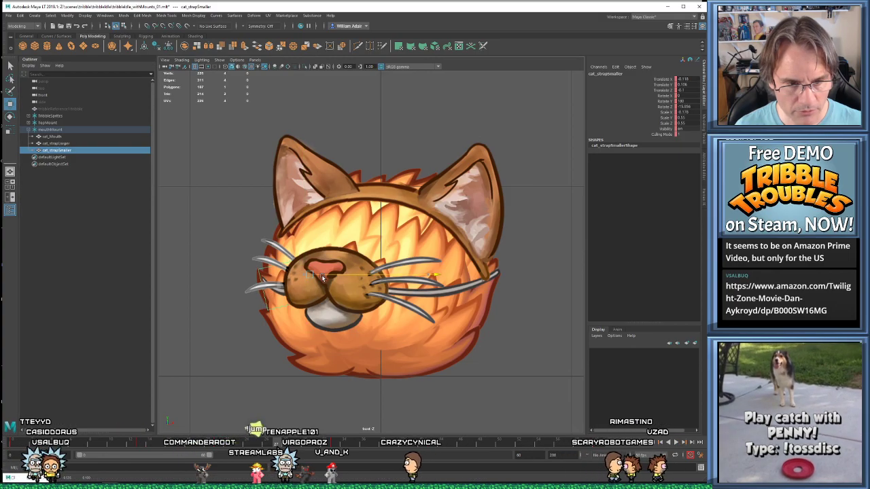
pyautogui.hotkey('ctrl', 'z')
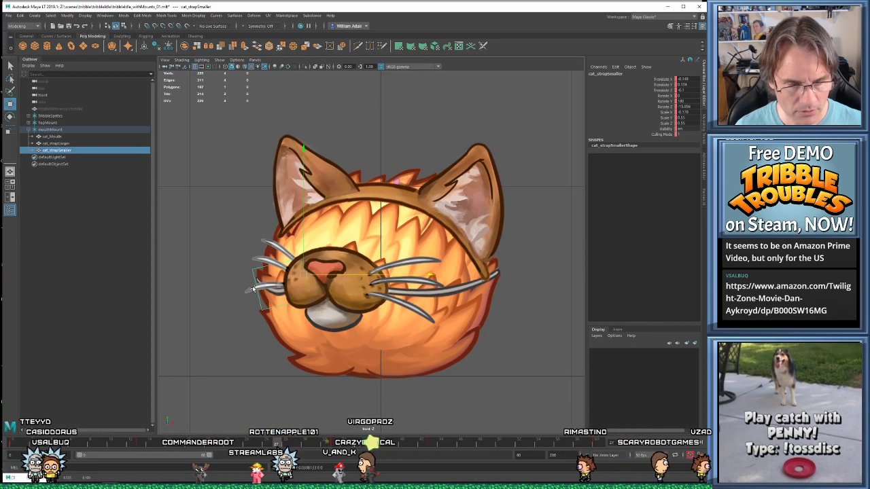
# Shift cat_strapSmaller's whole Translate X curve upward in the Graph Editor until the value at frame 27 is about -0.098
pyautogui.click(12, 479)
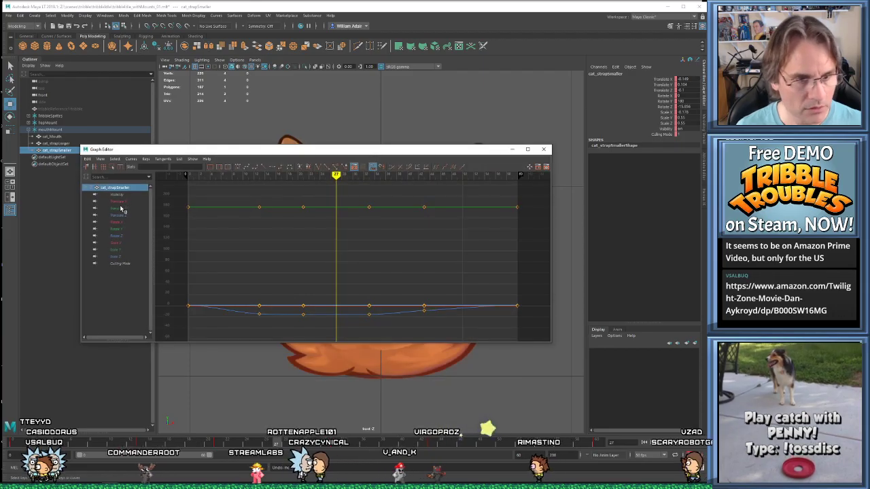
pyautogui.click(120, 203)
pyautogui.click(336, 314)
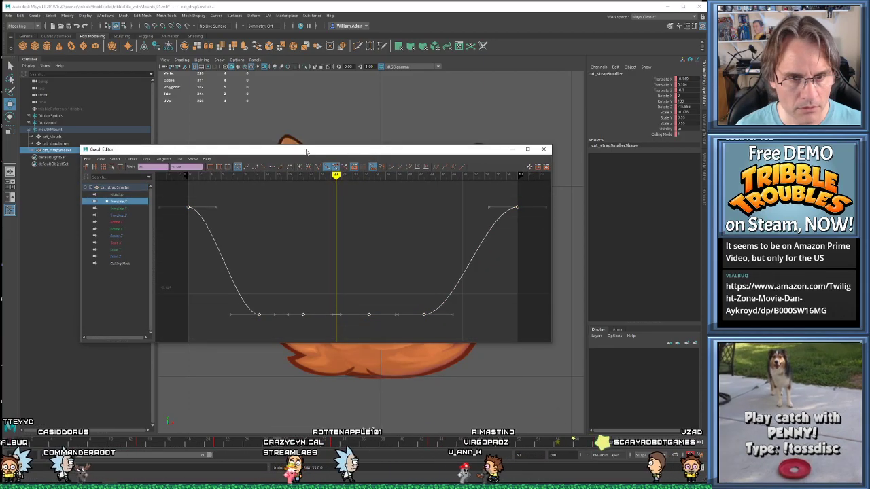
pyautogui.moveTo(306, 151); pyautogui.dragTo(648, 187)
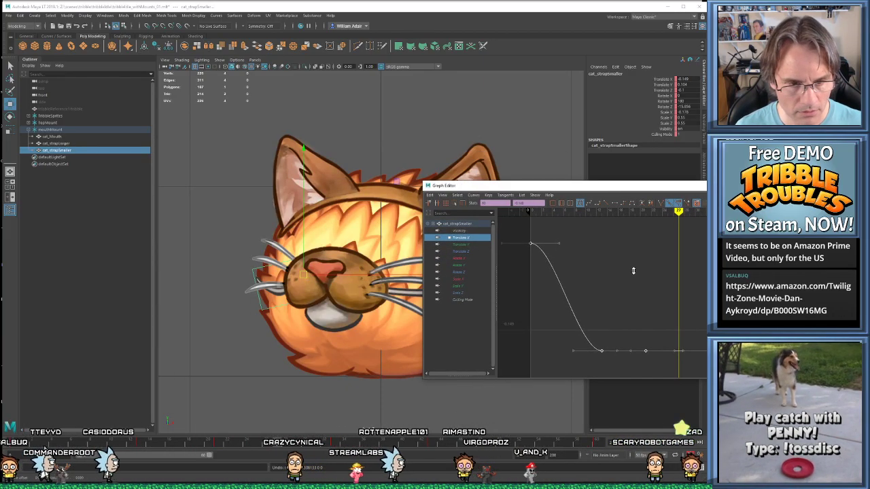
pyautogui.moveTo(633, 270); pyautogui.dragTo(634, 281, button='middle')
pyautogui.hotkey('ctrl', 'z')
pyautogui.scroll(-4, 619, 291)
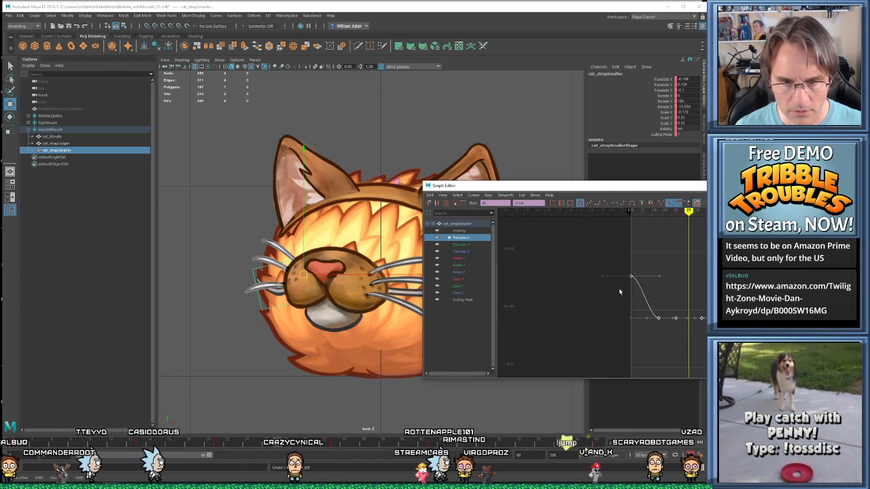
pyautogui.keyDown('shift'); pyautogui.moveTo(660, 350); pyautogui.dragTo(666, 272, button='middle'); pyautogui.keyUp('shift')
pyautogui.scroll(-4, 666, 302)
pyautogui.scroll(-3, 666, 313)
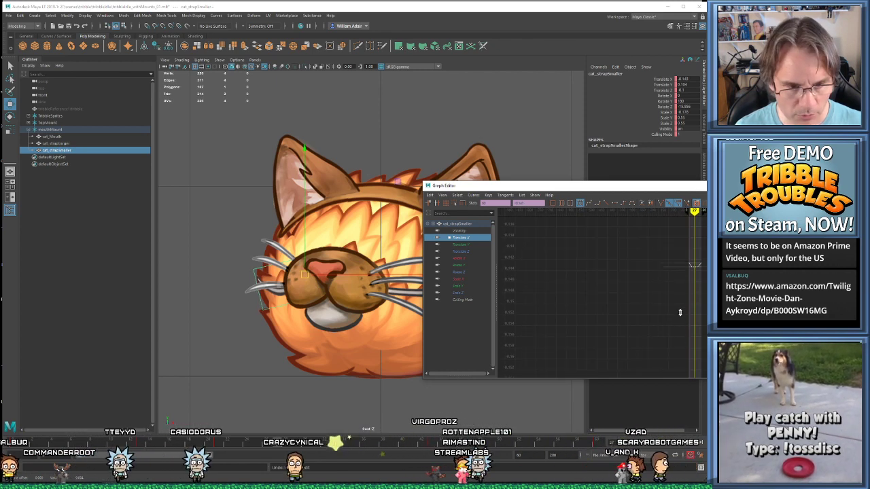
pyautogui.keyDown('shift'); pyautogui.moveTo(680, 312); pyautogui.dragTo(678, 252, button='middle'); pyautogui.keyUp('shift')
pyautogui.keyDown('shift'); pyautogui.moveTo(670, 284); pyautogui.dragTo(672, 301, button='middle'); pyautogui.keyUp('shift')
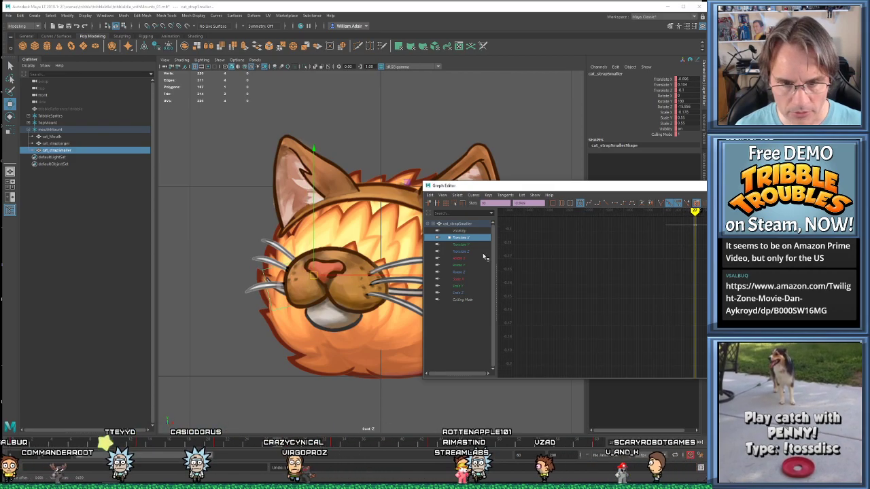
# Shift cat_strapSmaller's entire Scale X curve downward to about -0.218 at frame 27, and close the Graph Editor
pyautogui.click(467, 279)
pyautogui.press('f')
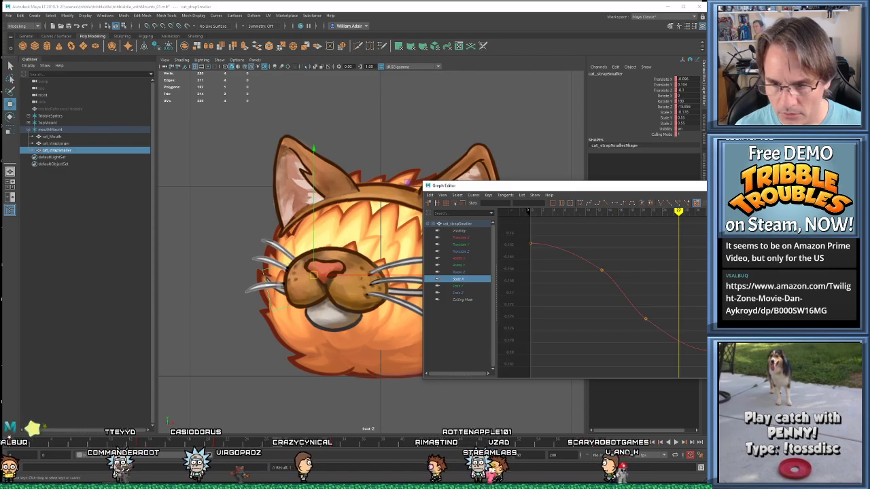
pyautogui.scroll(-10, 670, 344)
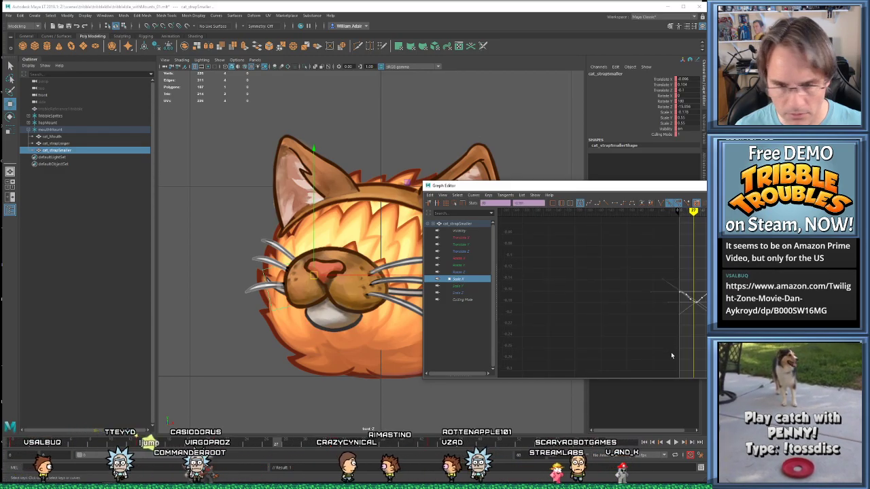
pyautogui.keyDown('shift'); pyautogui.moveTo(671, 353); pyautogui.dragTo(666, 376, button='middle'); pyautogui.keyUp('shift')
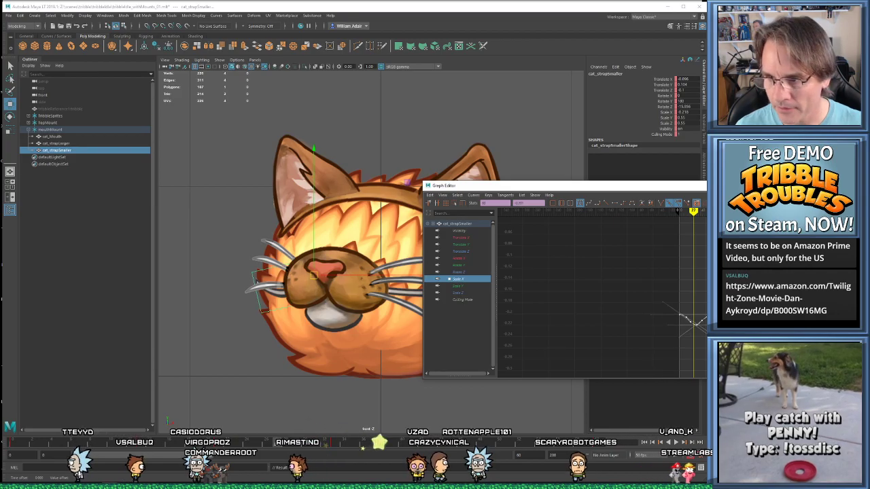
pyautogui.click(831, 185)
# Deselect the strap and play back the idle animation to review how it follows the head
pyautogui.click(197, 255)
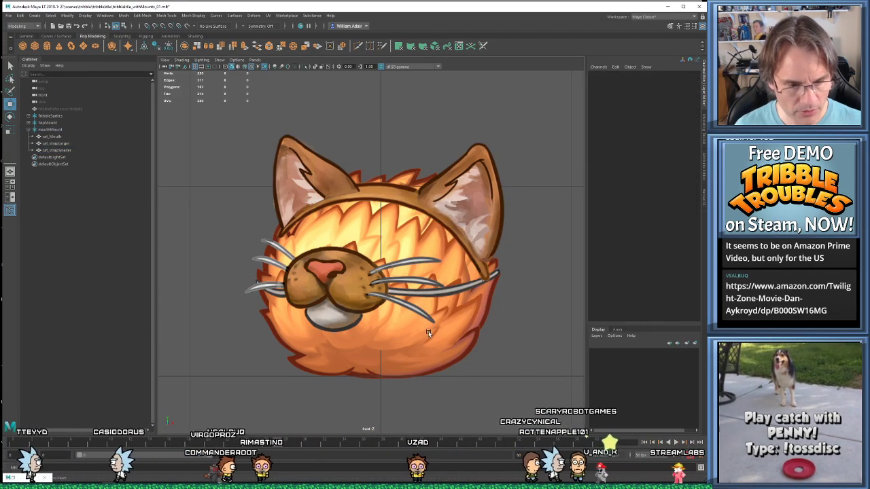
pyautogui.hotkey('alt', 'v')
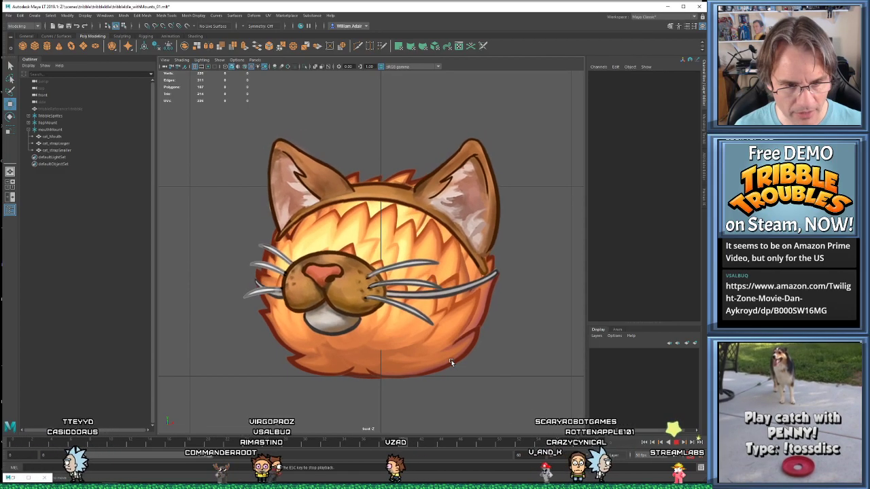
pyautogui.press('Escape')
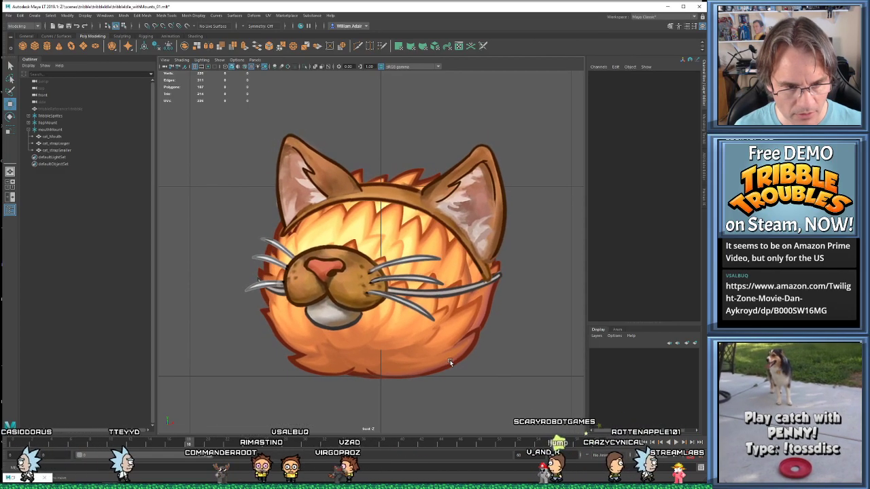
pyautogui.scroll(2, 450, 363)
# Adjust cat_strapSmaller's Z rotation keys across the idle cycle, including about -11 degrees at frame 13, and review the playback
pyautogui.click(50, 150)
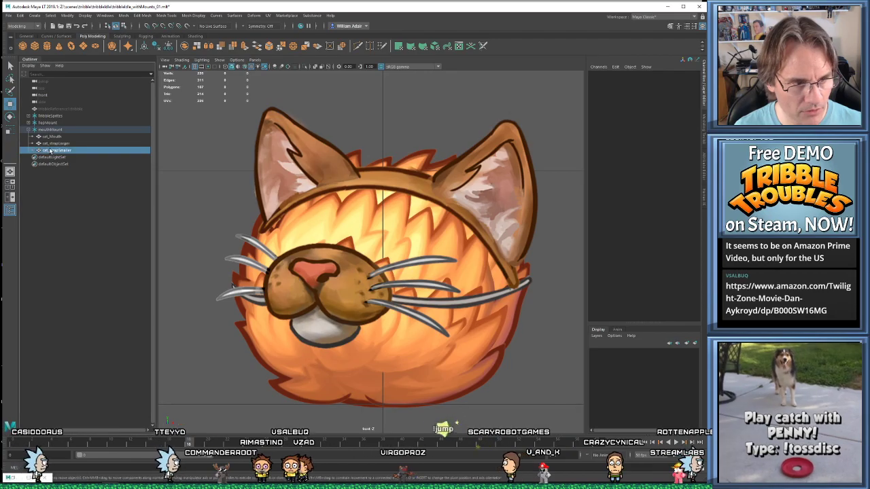
pyautogui.press('e')
pyautogui.moveTo(323, 311); pyautogui.dragTo(406, 349)
pyautogui.press('.')
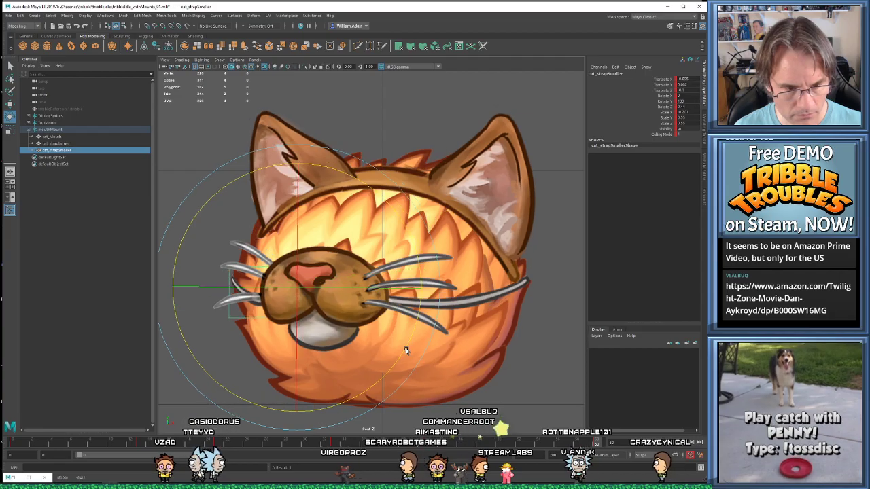
pyautogui.hotkey('alt', 'v')
pyautogui.click(516, 355)
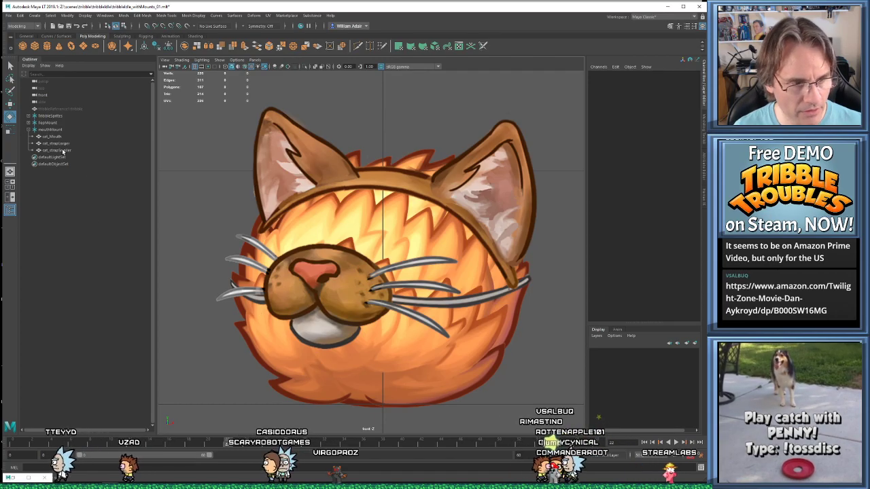
# Reselect cat_strapSmaller and lengthen it slightly along X at frame 13, to a Scale X of about -0.209
pyautogui.click(268, 321)
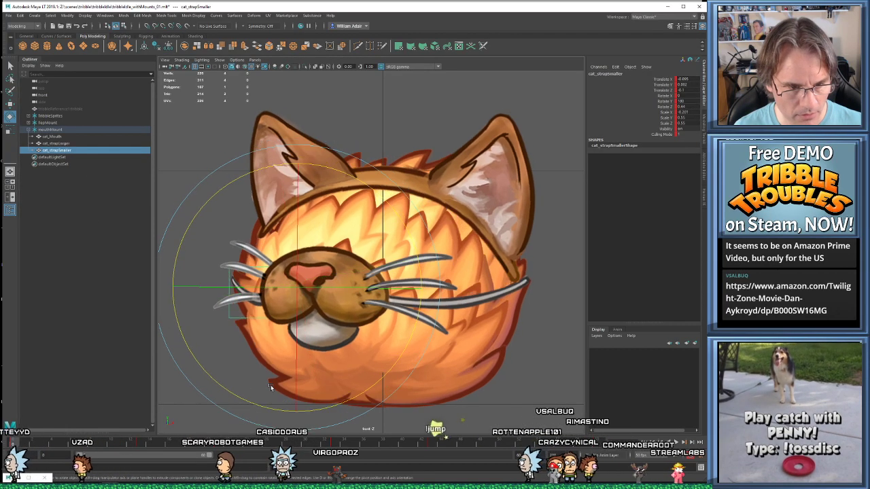
pyautogui.press('r')
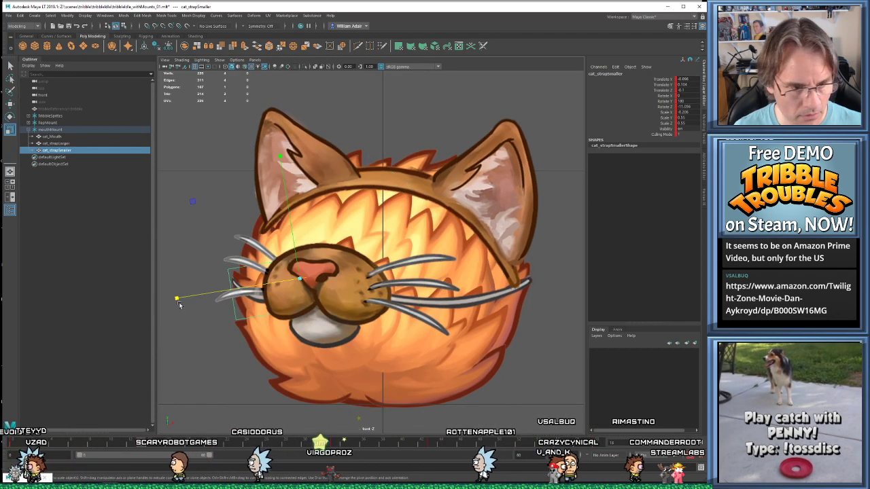
pyautogui.moveTo(177, 299); pyautogui.dragTo(172, 298)
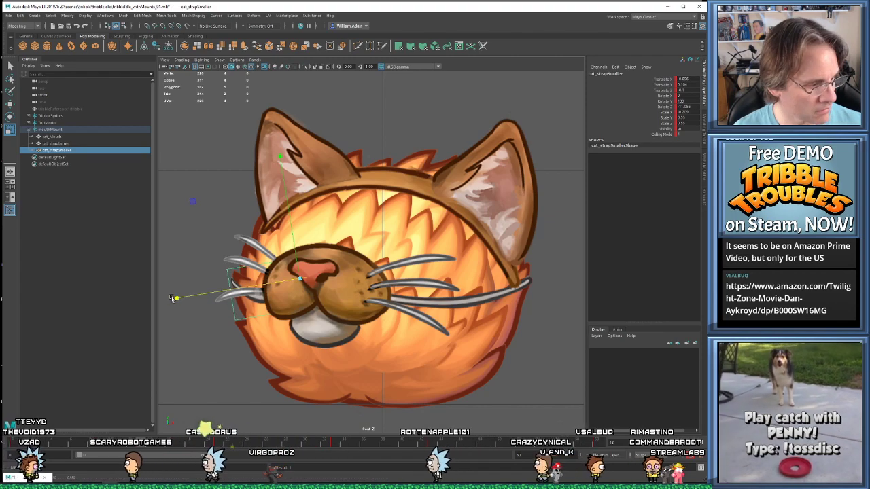
pyautogui.press('e')
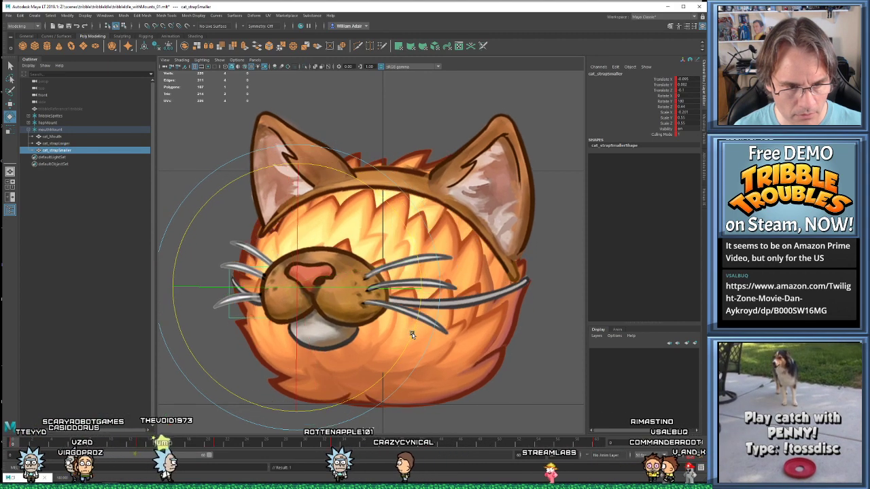
# Examine cat_strapSmaller's Translate X and Rotate Z curves in the Graph Editor, and review the idle playback with the strap deselected
pyautogui.click(29, 478)
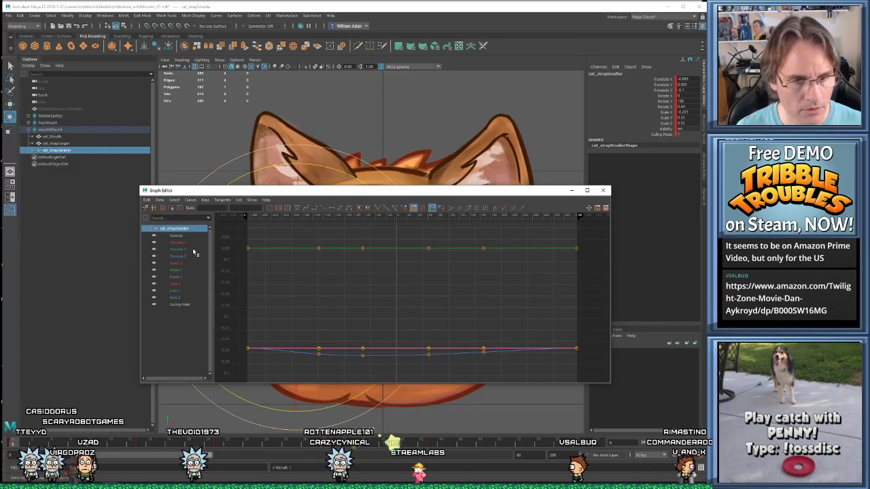
pyautogui.click(192, 244)
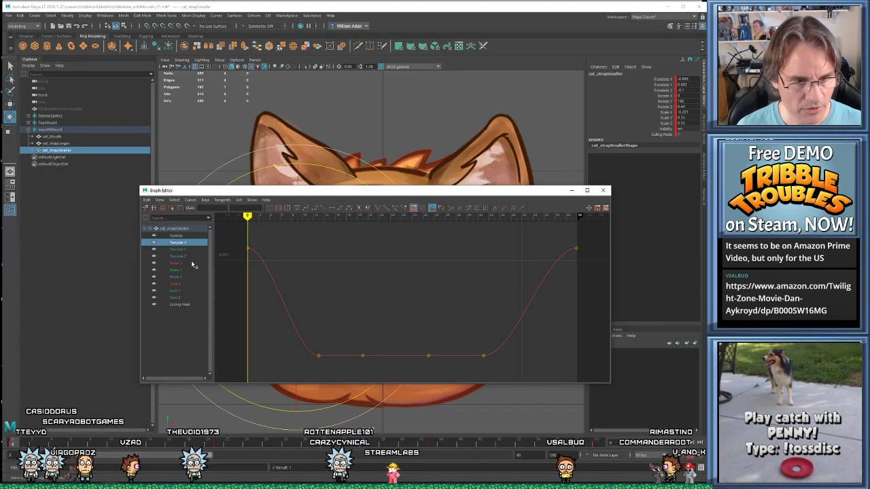
pyautogui.click(181, 277)
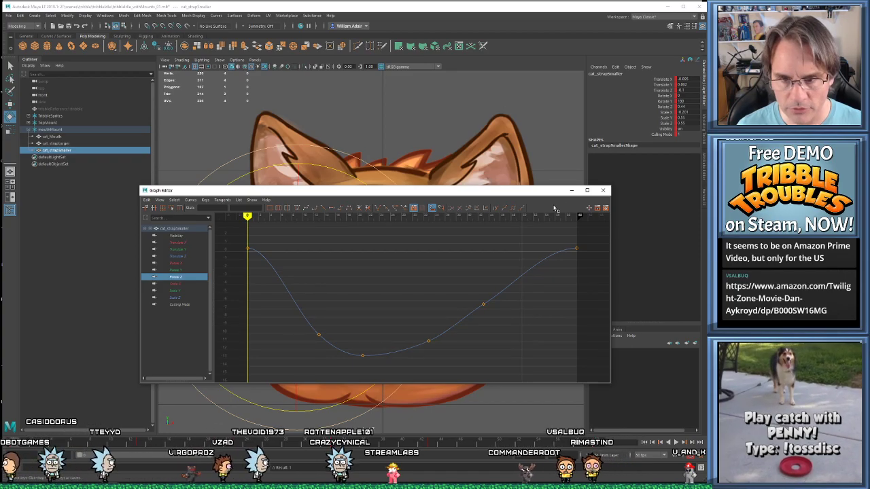
pyautogui.click(602, 191)
pyautogui.click(569, 306)
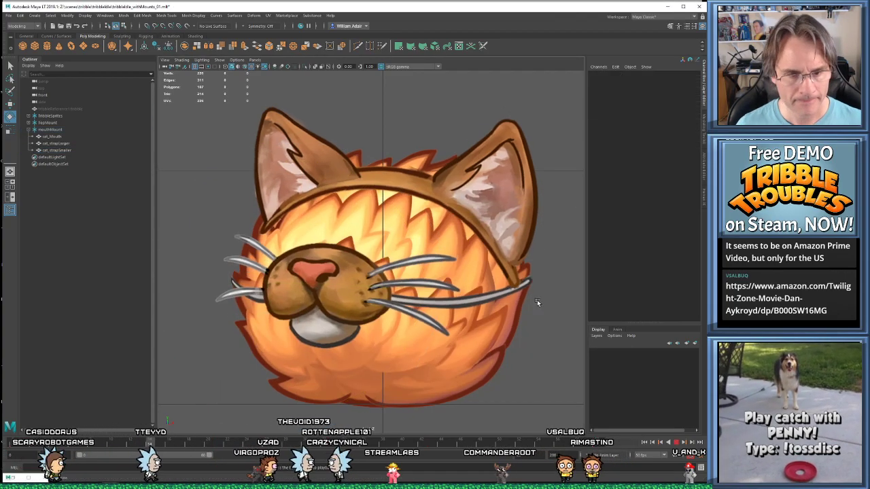
pyautogui.scroll(-10, 537, 300)
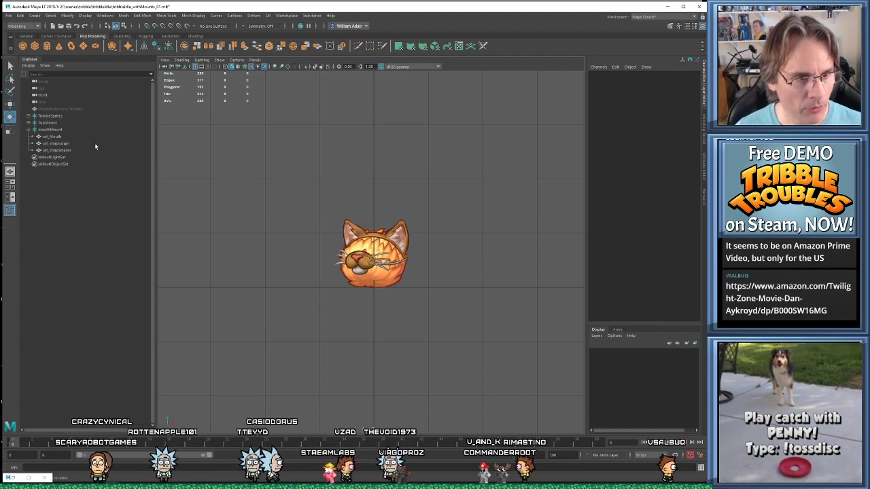
# Create a new locator at the scene origin
pyautogui.scroll(3, 329, 223)
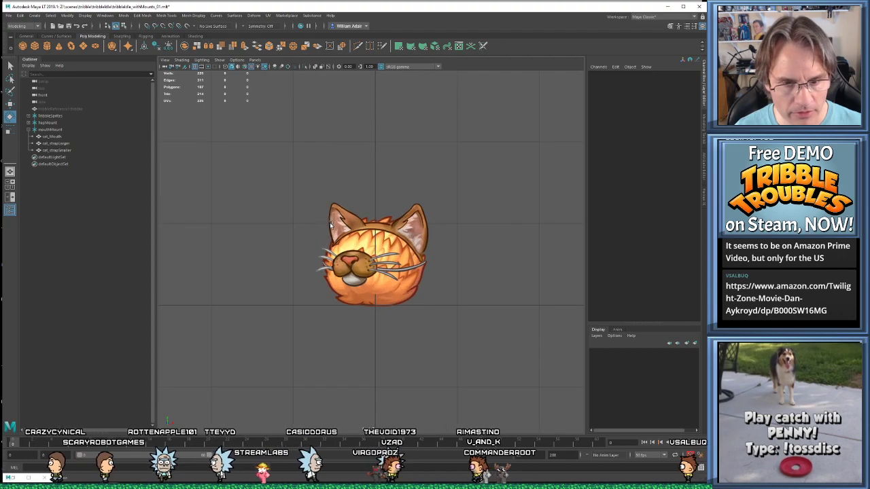
pyautogui.keyDown('alt'); pyautogui.moveTo(270, 206); pyautogui.dragTo(343, 233, button='middle'); pyautogui.keyUp('alt')
pyautogui.keyDown('alt'); pyautogui.moveTo(343, 234); pyautogui.dragTo(495, 337, button='right'); pyautogui.keyUp('alt')
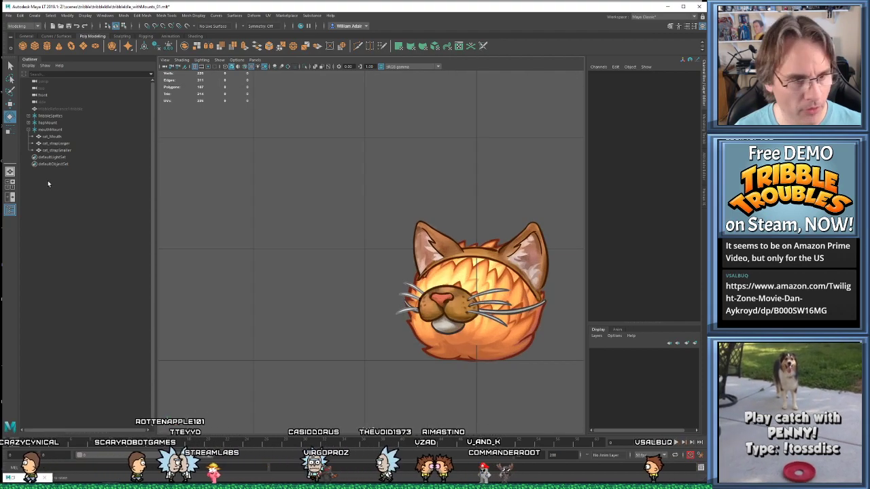
pyautogui.click(49, 129)
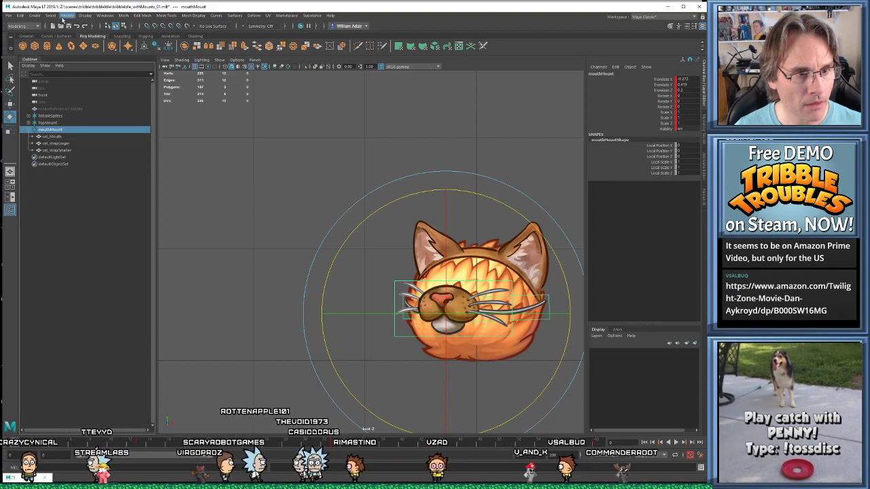
pyautogui.click(36, 17)
pyautogui.click(46, 102)
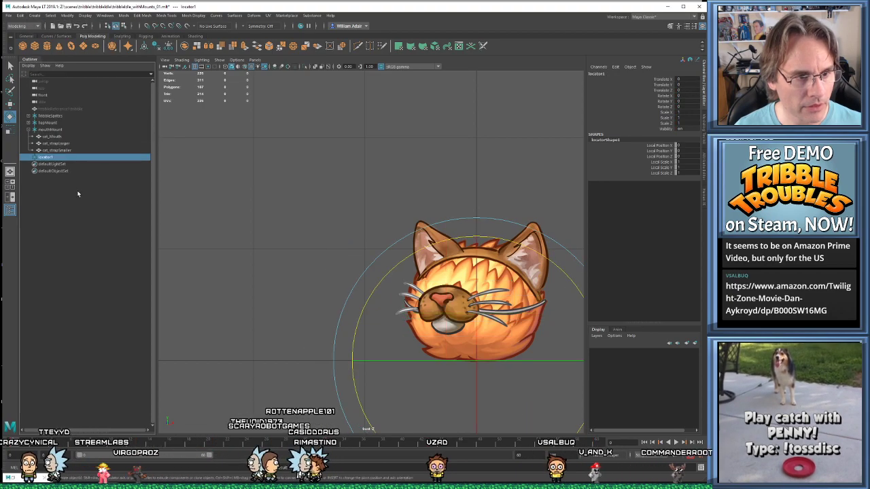
# Rename the mouthMount locator that holds the cat mouth and straps as mouthMountGroup
pyautogui.doubleClick(46, 158)
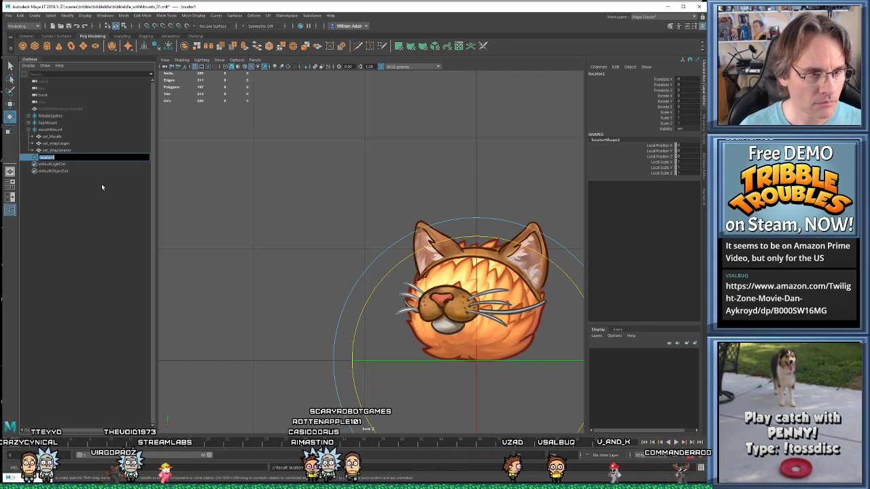
pyautogui.doubleClick(58, 129)
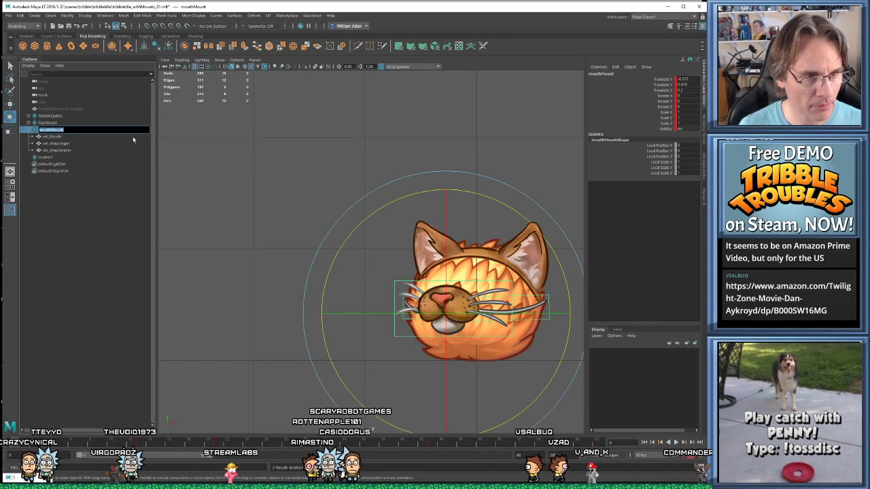
pyautogui.press('End')
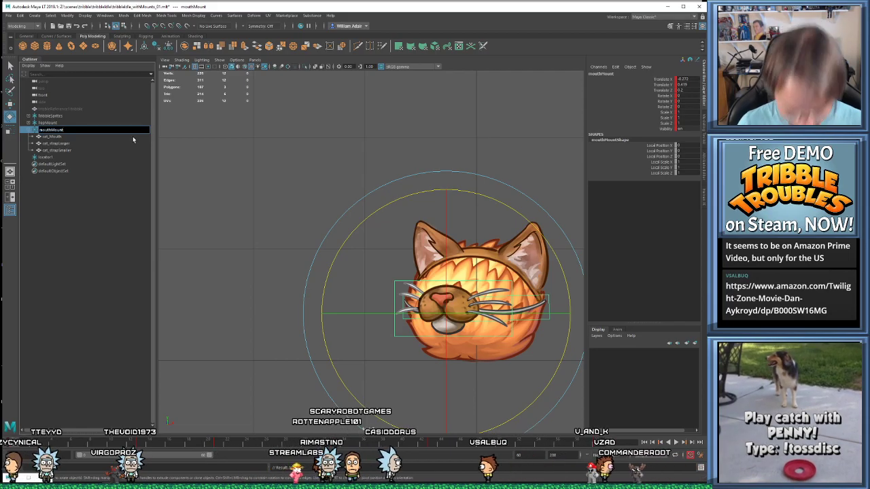
pyautogui.write('Group')
pyautogui.press('Return')
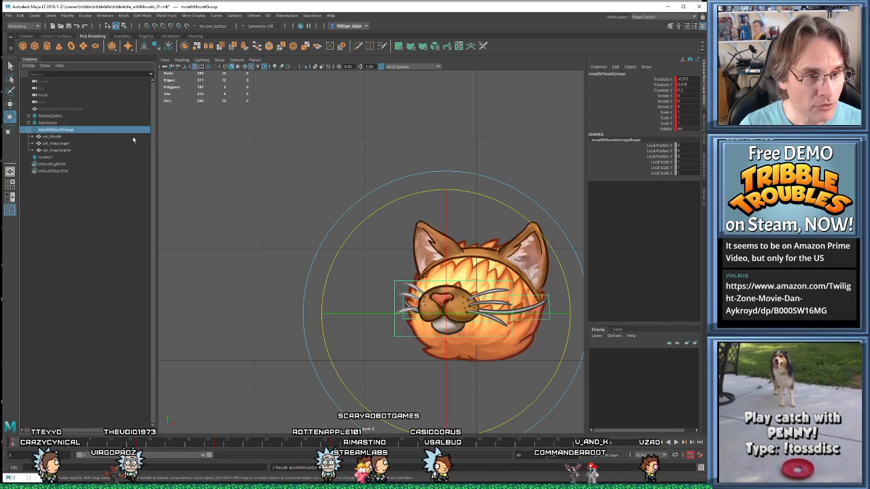
# Rename the new locator at the scene origin as mouthMount
pyautogui.click(43, 157)
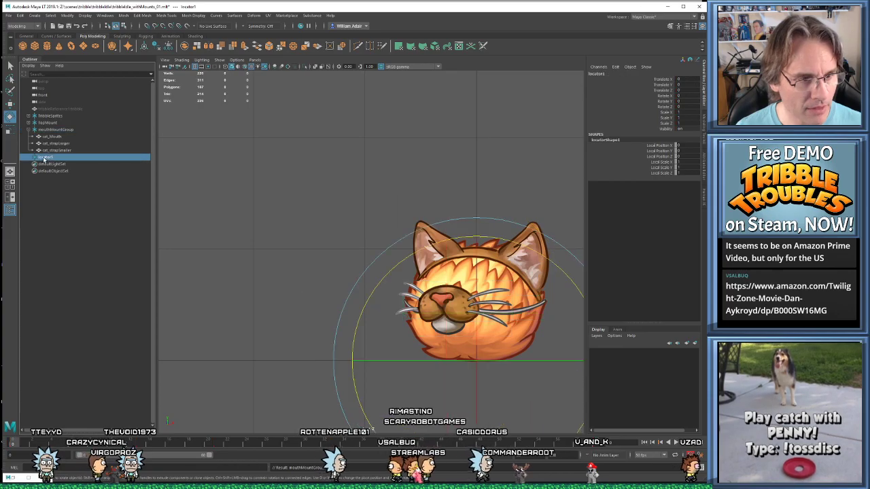
pyautogui.doubleClick(45, 158)
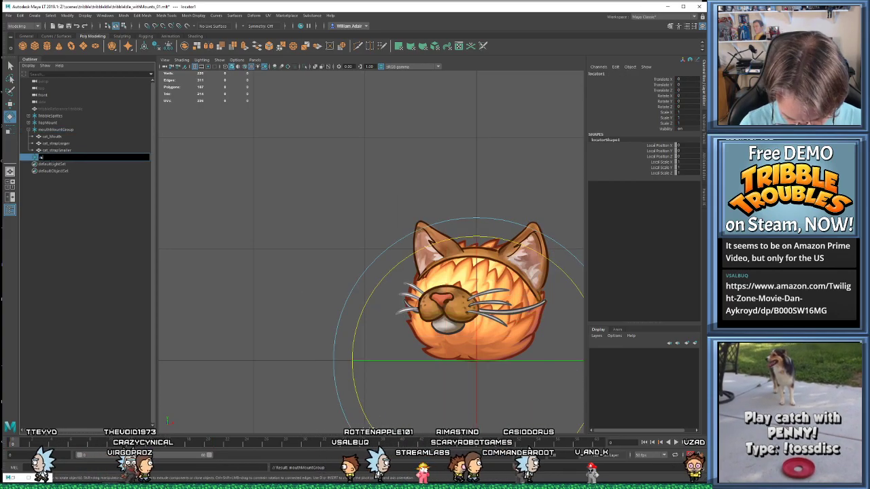
pyautogui.write('mouthMount')
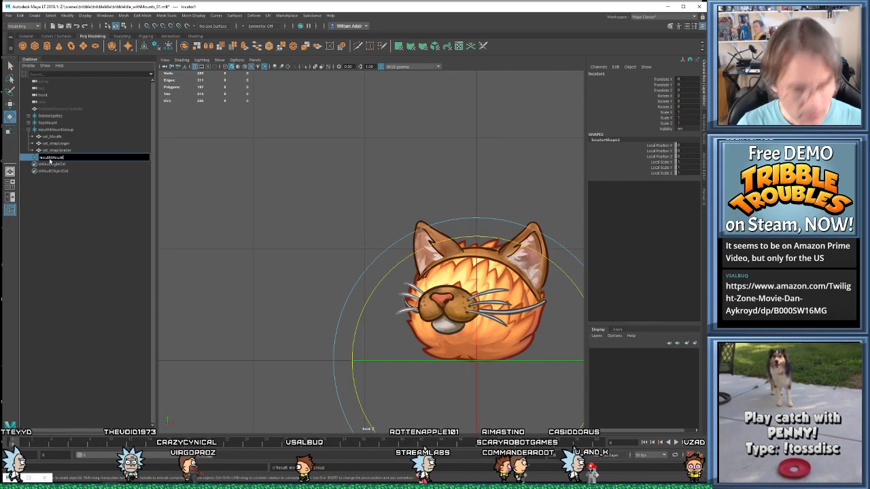
pyautogui.press('Return')
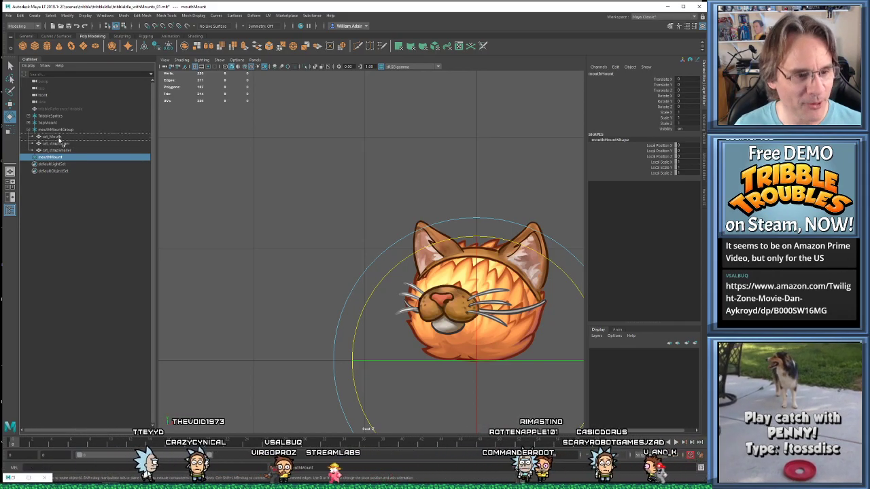
# Parent mouthMount under cat_Mouth and set its translation and rotation to 0, with a Scale X of 1.818
pyautogui.moveTo(59, 140); pyautogui.dragTo(59, 140)
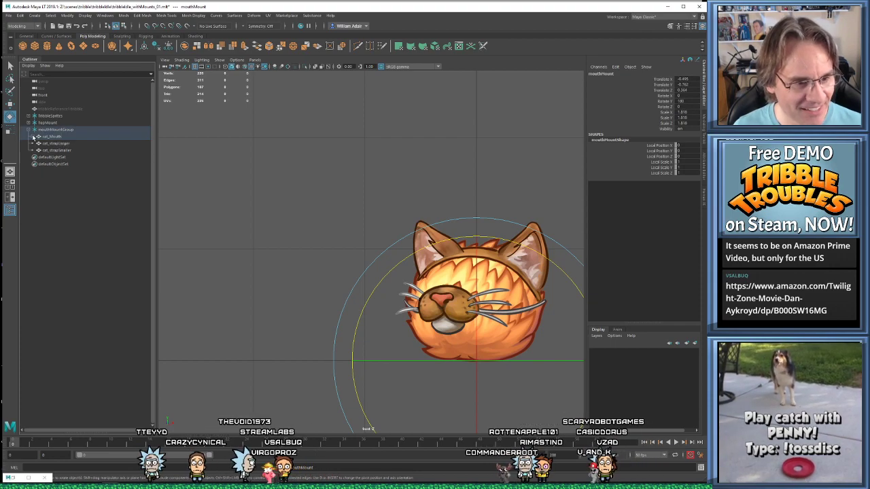
pyautogui.click(34, 136)
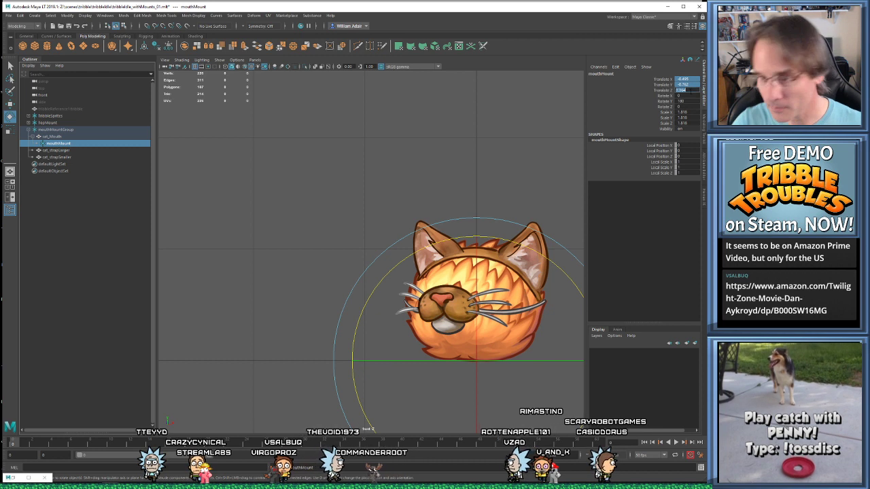
pyautogui.press('Return')
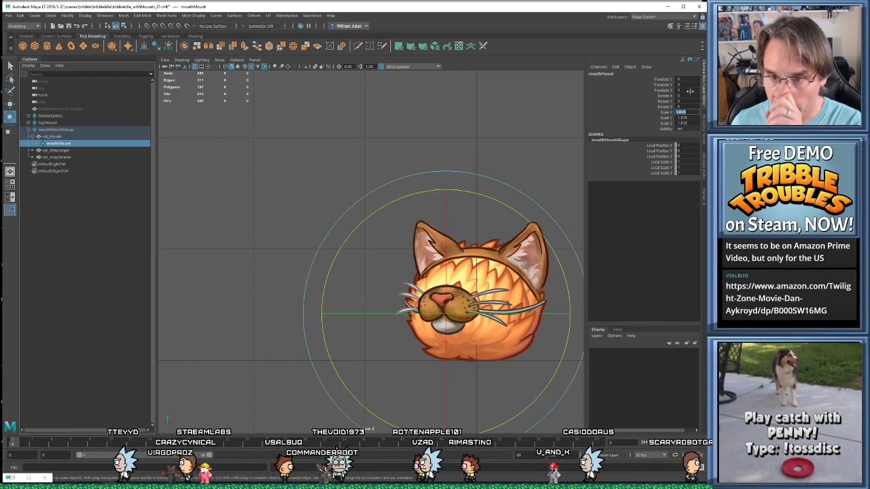
pyautogui.write('1.818')
pyautogui.press('Return')
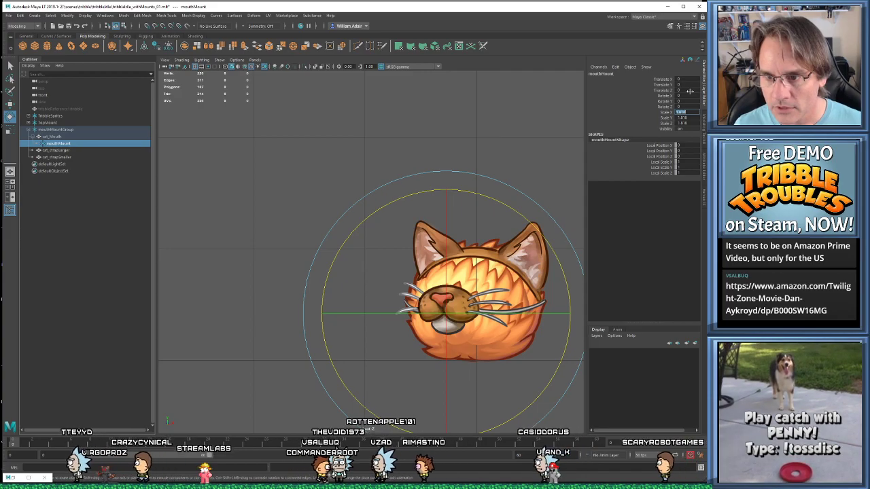
# Move mouthMount out of cat_Mouth so it sits directly under mouthMountGroup
pyautogui.click(53, 137)
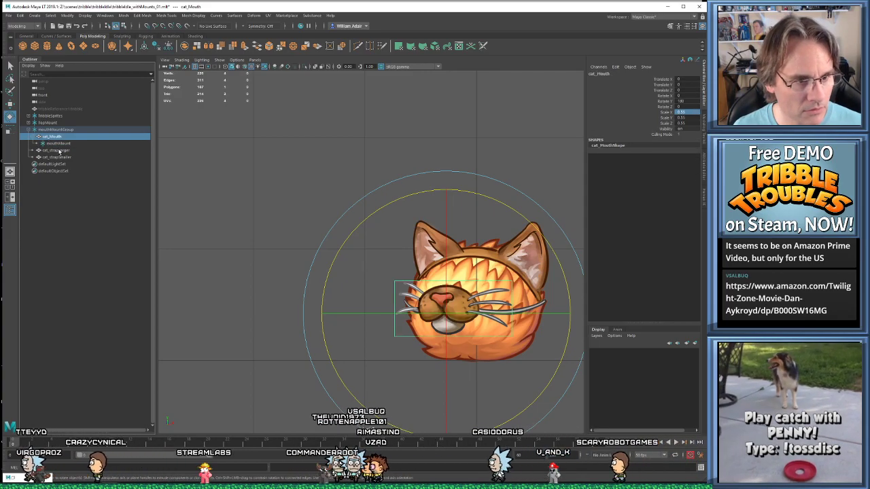
pyautogui.click(59, 144)
pyautogui.moveTo(59, 145); pyautogui.dragTo(67, 133)
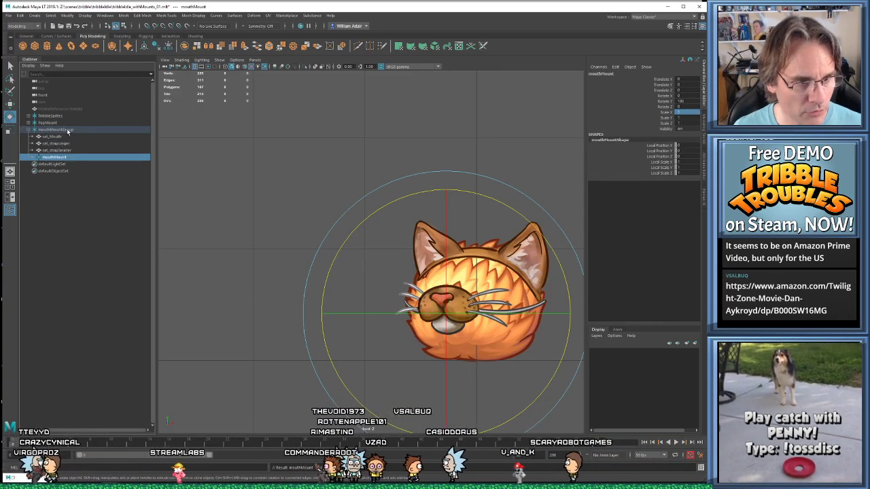
# Set mouthMount's Rotate Y to 0 and place it above cat_Mouth within mouthMountGroup
pyautogui.click(686, 102)
pyautogui.write('0')
pyautogui.press('Return')
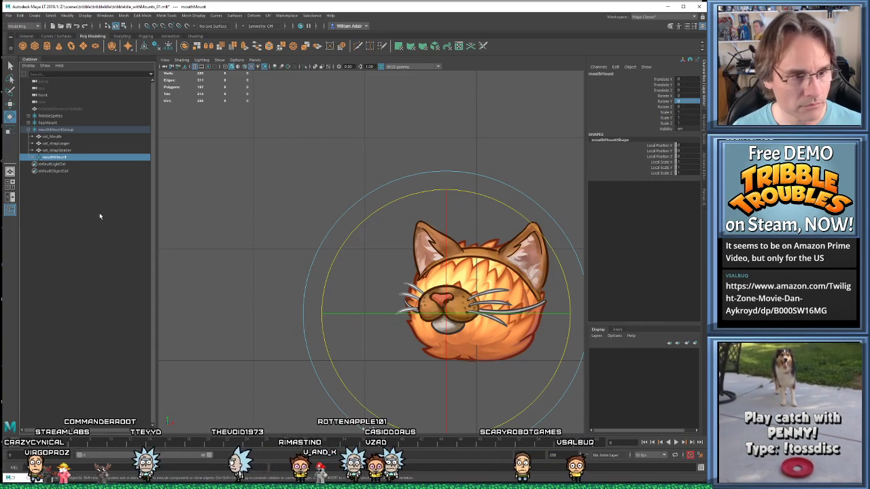
pyautogui.moveTo(65, 134); pyautogui.dragTo(64, 133, button='middle')
# Parent cat_Mouth under the mouthMount locator and expand mouthMount in the hierarchy
pyautogui.click(52, 143)
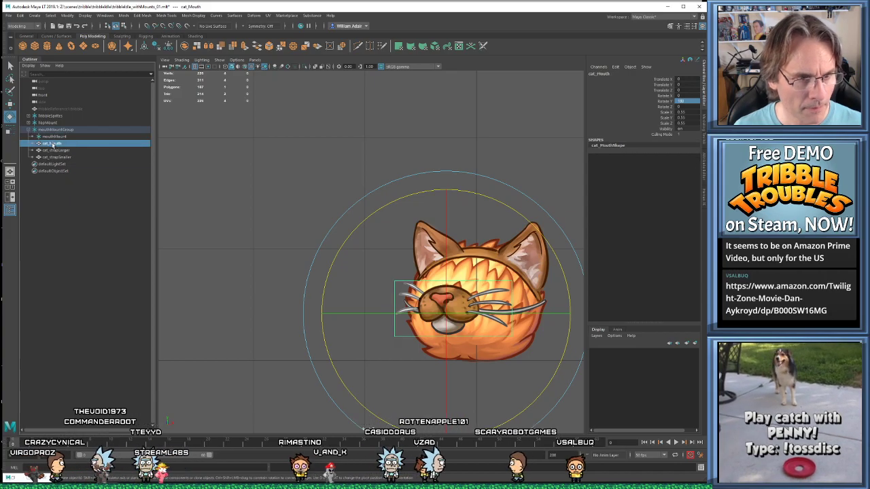
pyautogui.moveTo(63, 138); pyautogui.dragTo(63, 138)
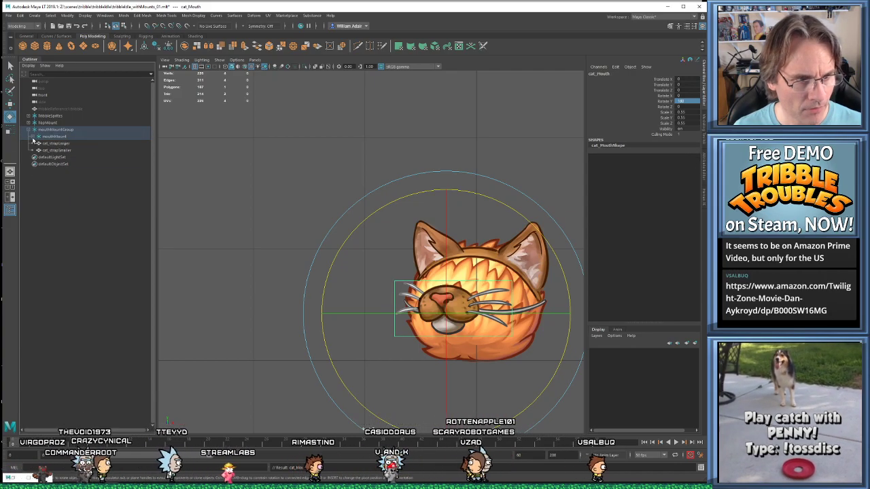
pyautogui.click(33, 137)
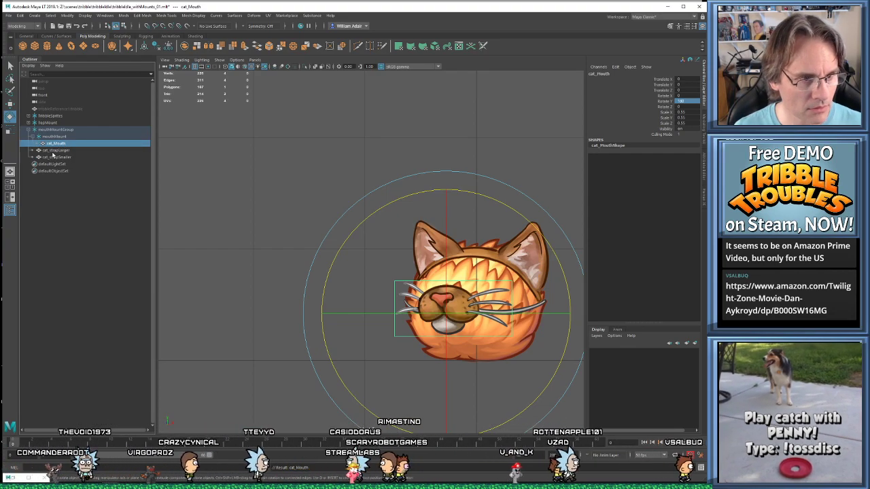
# Create another locator at the scene origin and rename it mouthStrapLarge
pyautogui.click(51, 150)
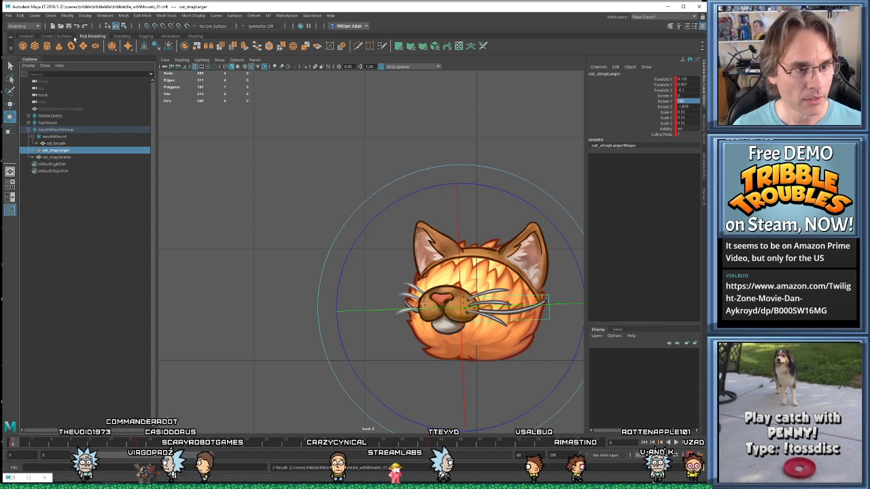
pyautogui.click(8, 15)
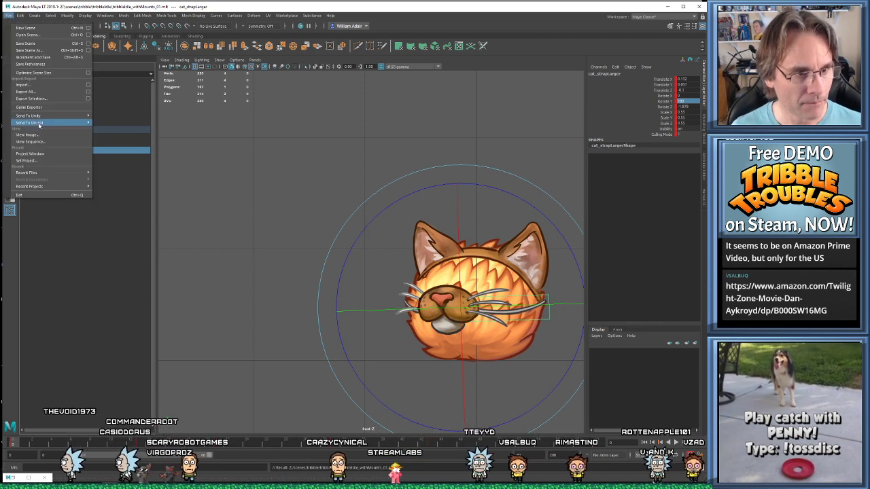
pyautogui.click(68, 102)
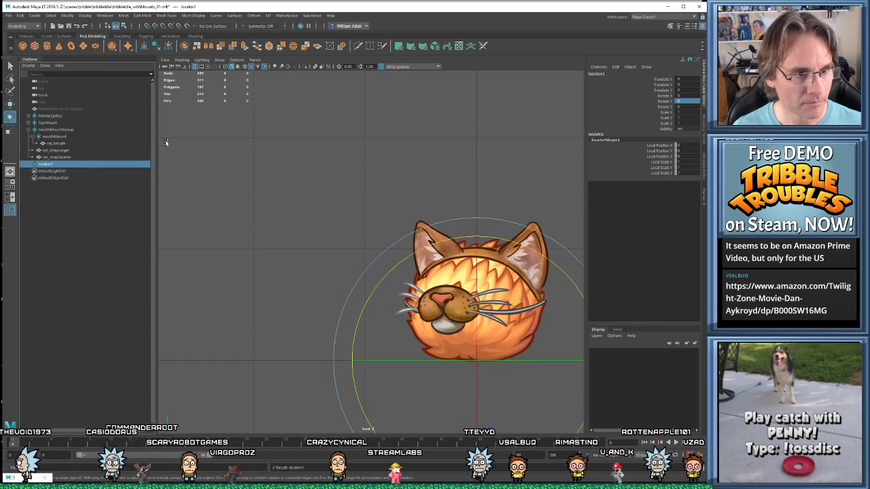
pyautogui.doubleClick(45, 164)
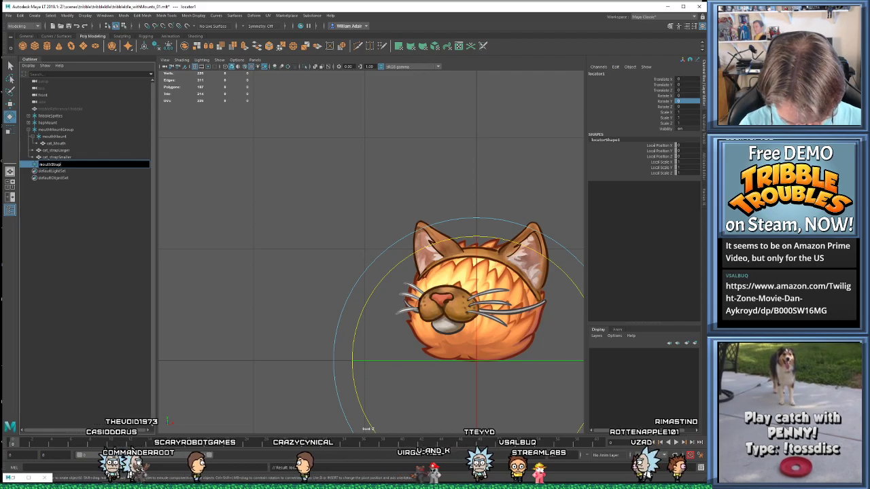
pyautogui.press('Return')
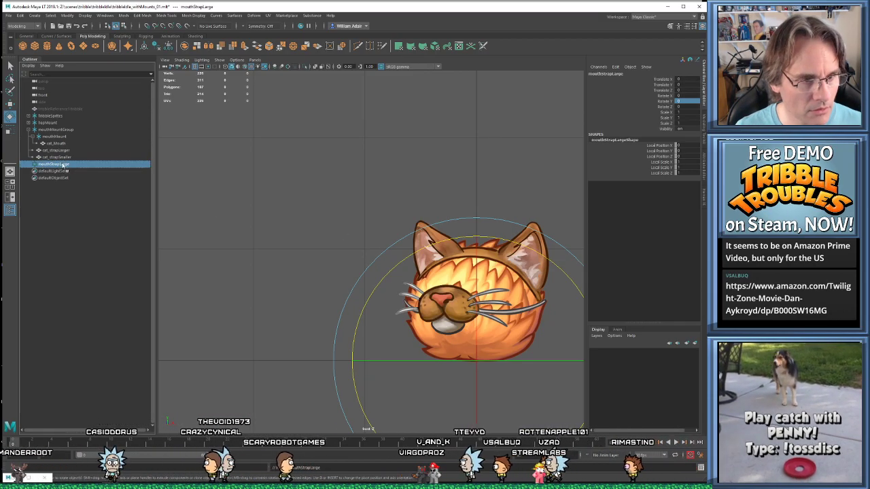
# Align mouthStrapLarge to cat_strapLarger by parenting it there with its translation set to 0, and move it back out under mouthMountGroup
pyautogui.moveTo(55, 163); pyautogui.dragTo(68, 152)
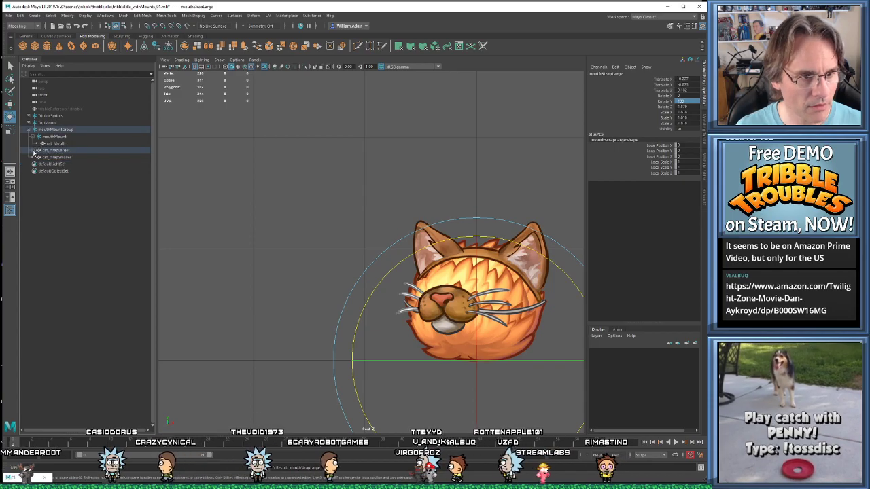
pyautogui.moveTo(685, 79); pyautogui.dragTo(690, 90)
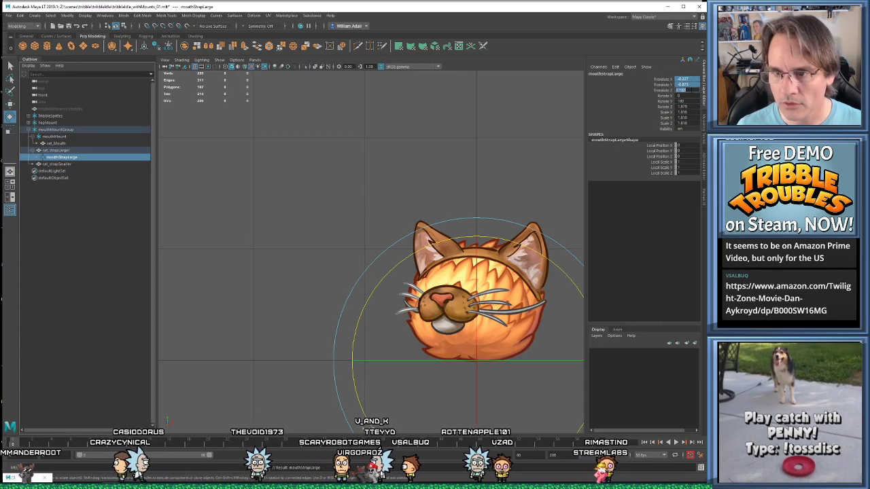
pyautogui.write('0')
pyautogui.press('Return')
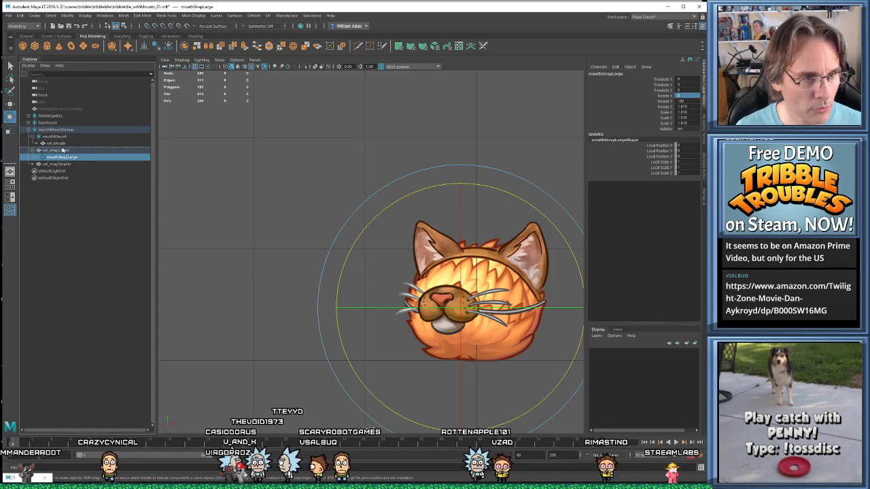
pyautogui.moveTo(70, 131); pyautogui.dragTo(70, 131, button='middle')
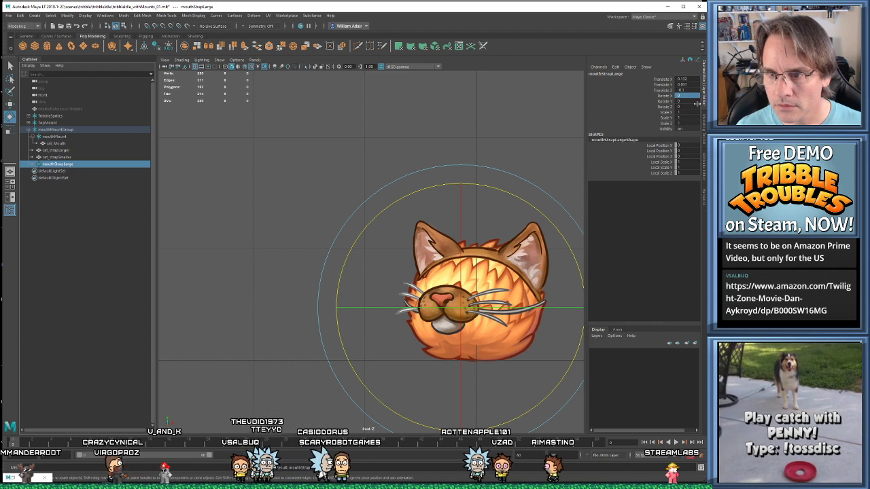
# Parent cat_strapLarger under the mouthStrapLarge locator, undoing any misplaced parenting along the way
pyautogui.click(60, 156)
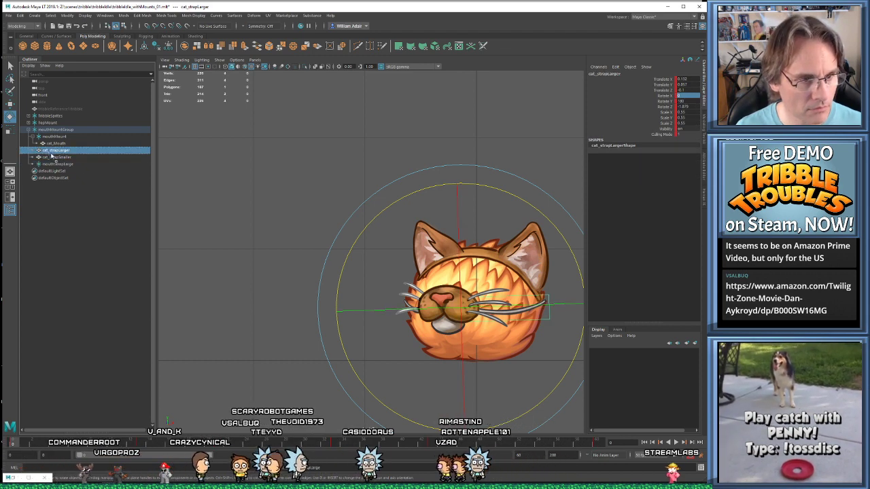
pyautogui.moveTo(60, 157); pyautogui.dragTo(56, 164, button='middle')
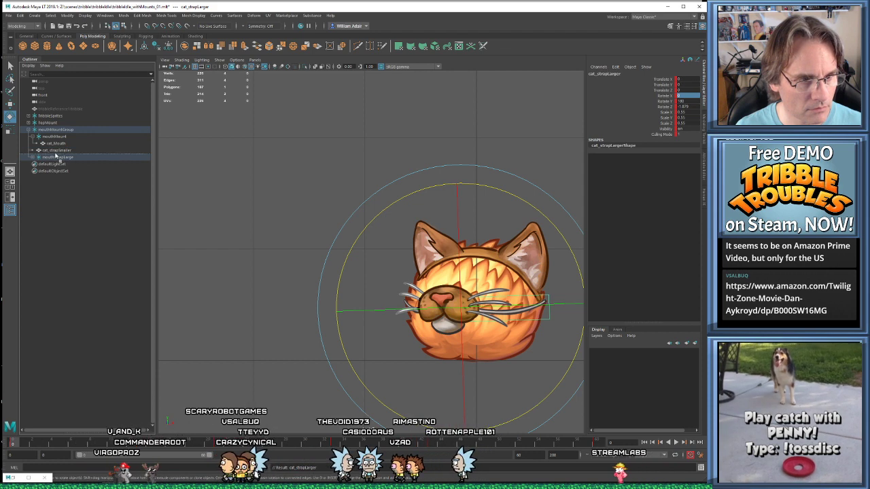
pyautogui.hotkey('ctrl', 'z')
pyautogui.hotkey('ctrl', 'z')
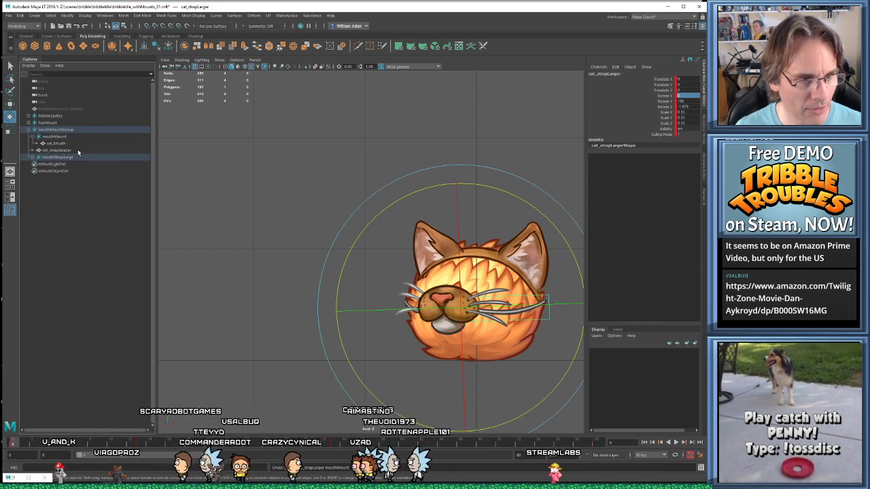
pyautogui.click(34, 138)
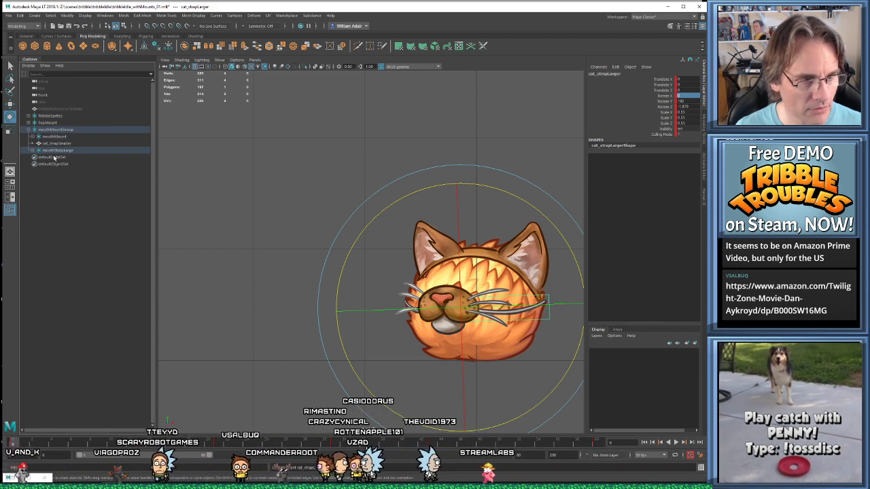
pyautogui.moveTo(56, 144); pyautogui.dragTo(72, 151)
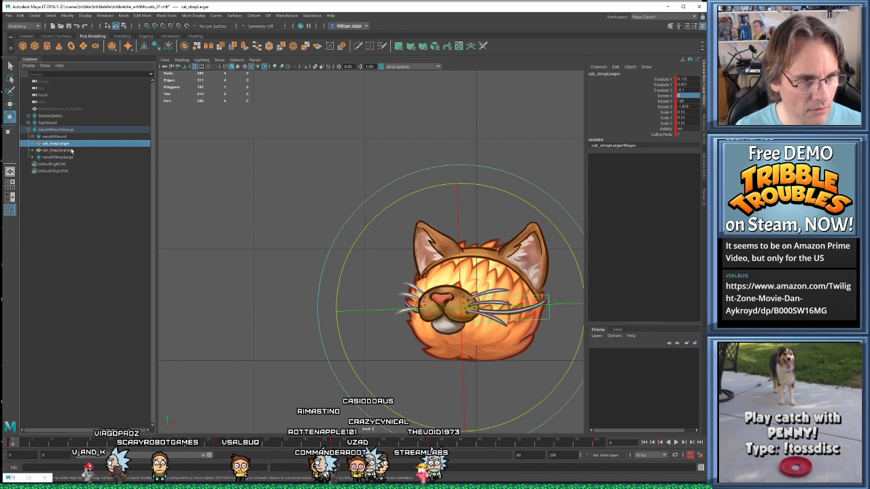
pyautogui.hotkey('ctrl', 'z')
# Place mouthStrapLarge above cat_strapSmaller within mouthMountGroup and save the scene
pyautogui.click(62, 150)
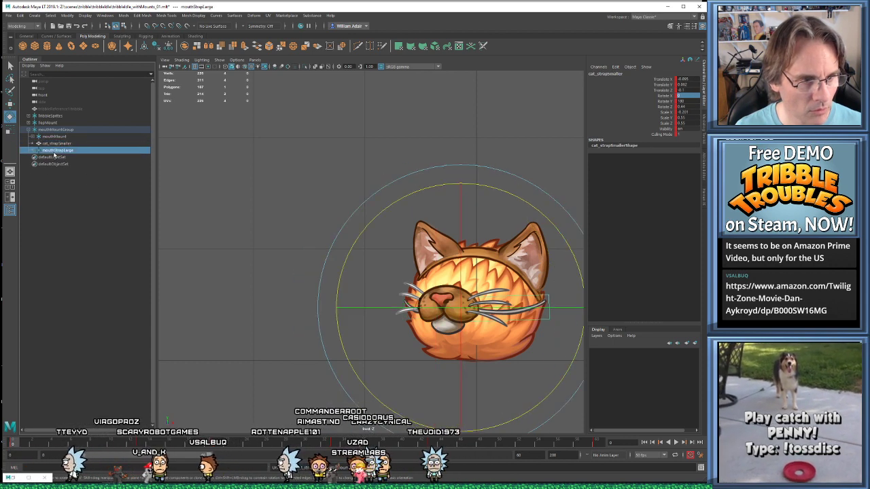
pyautogui.click(32, 150)
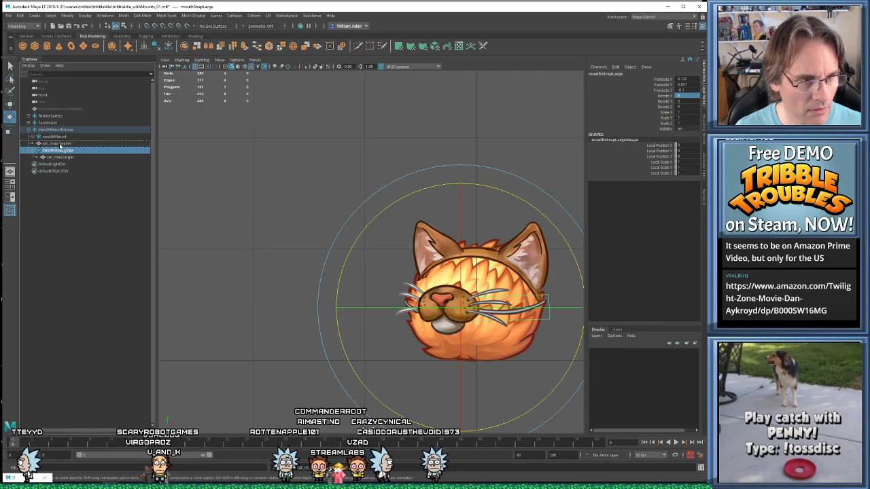
pyautogui.moveTo(62, 143); pyautogui.dragTo(63, 143)
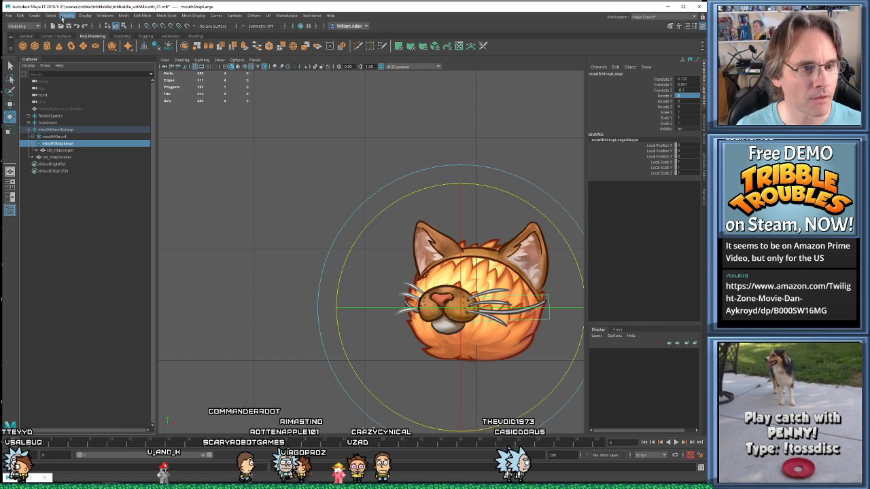
pyautogui.hotkey('ctrl', 's')
# Create another locator at the scene origin and rename it mouthStrapSmaller
pyautogui.click(36, 15)
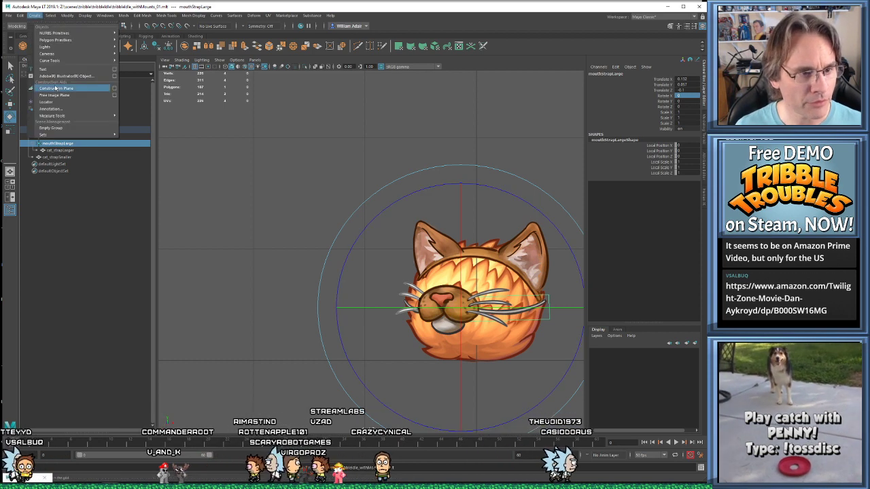
pyautogui.click(61, 105)
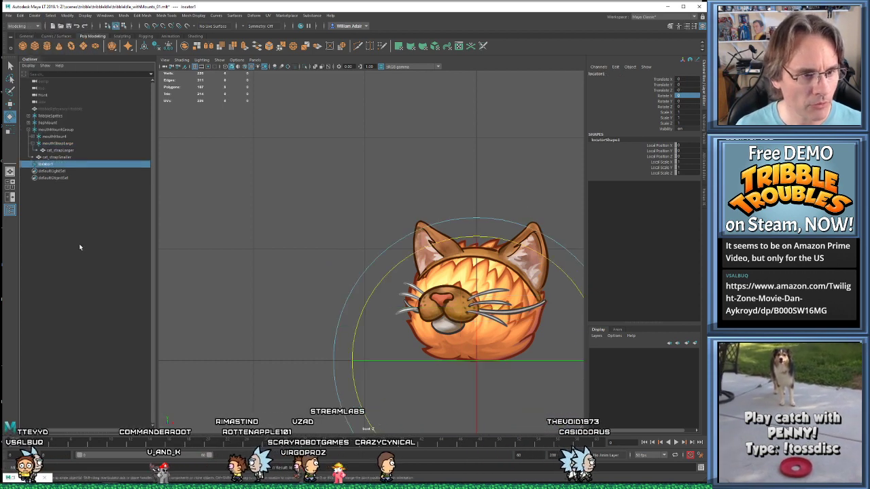
pyautogui.doubleClick(45, 163)
pyautogui.write('mouthStrap')
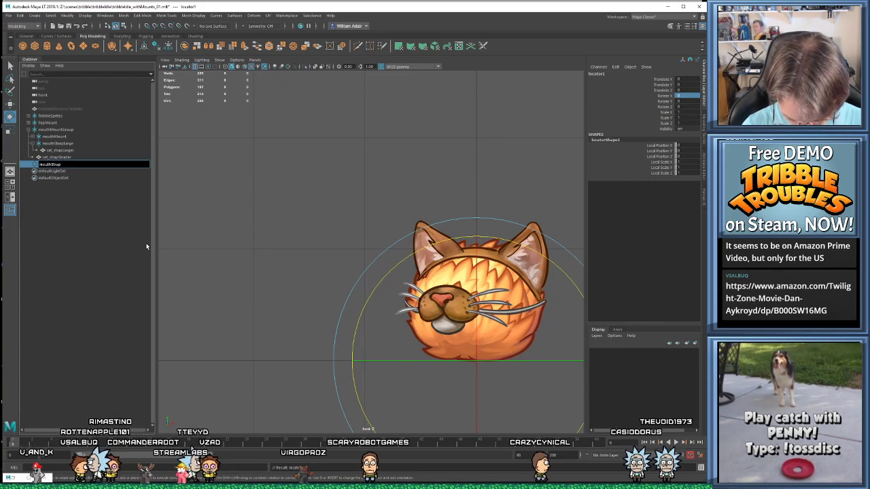
pyautogui.write('Smalle')
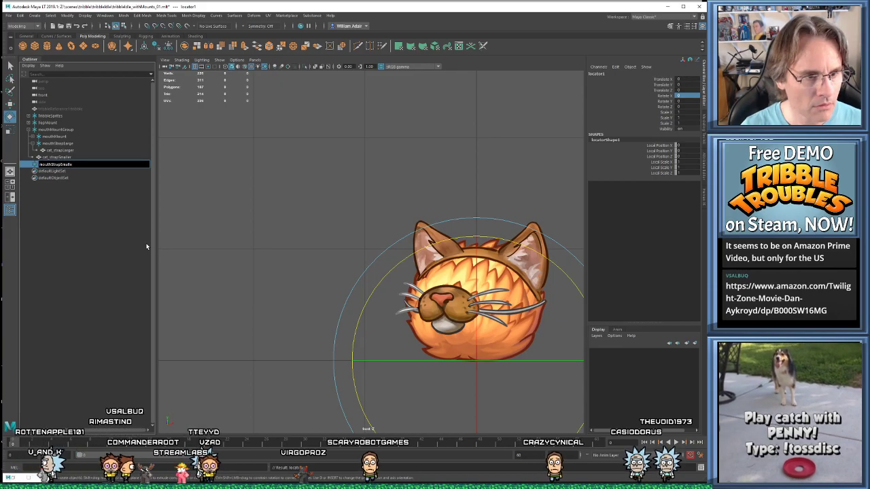
pyautogui.write('r')
pyautogui.press('Return')
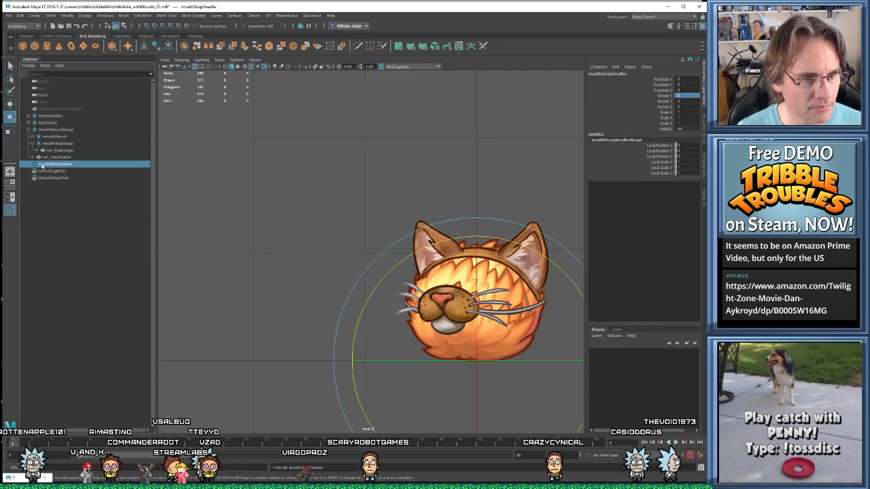
# Align mouthStrapSmaller to cat_strapSmaller by parenting it there with its translation set to 0, and move it back out under mouthMountGroup
pyautogui.moveTo(53, 164); pyautogui.dragTo(61, 158, button='middle')
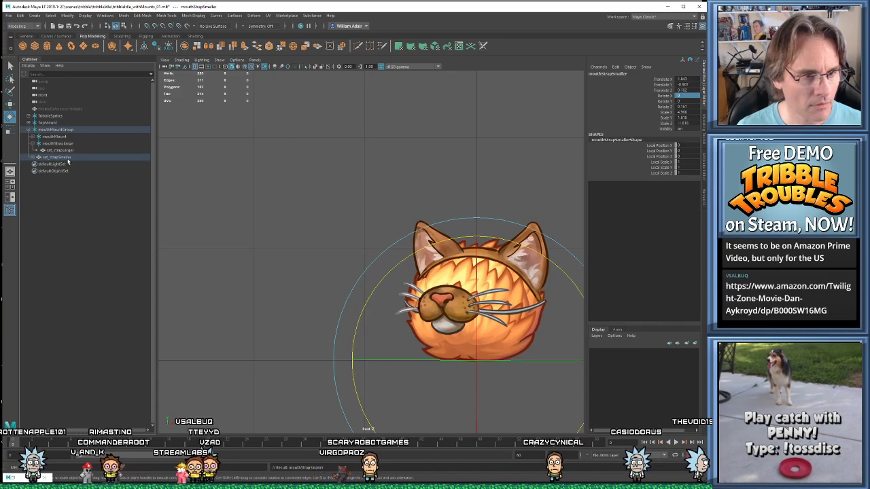
pyautogui.click(33, 158)
pyautogui.moveTo(692, 80); pyautogui.dragTo(695, 90)
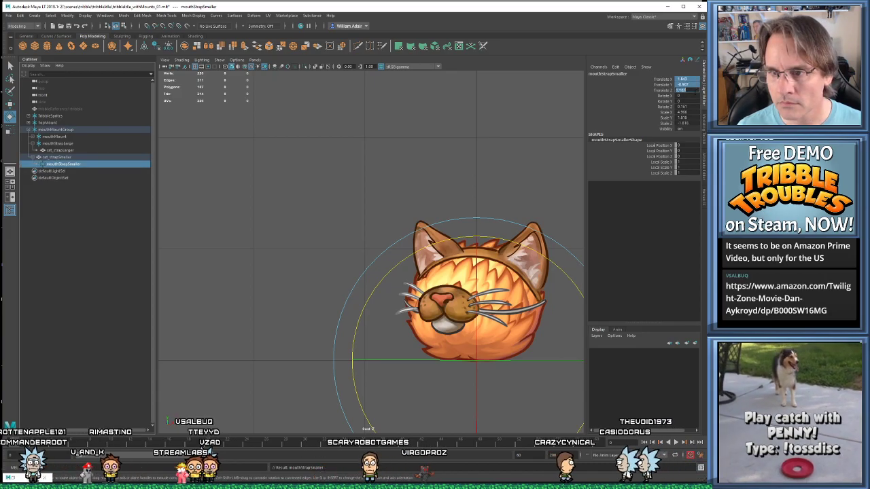
pyautogui.write('0')
pyautogui.press('Return')
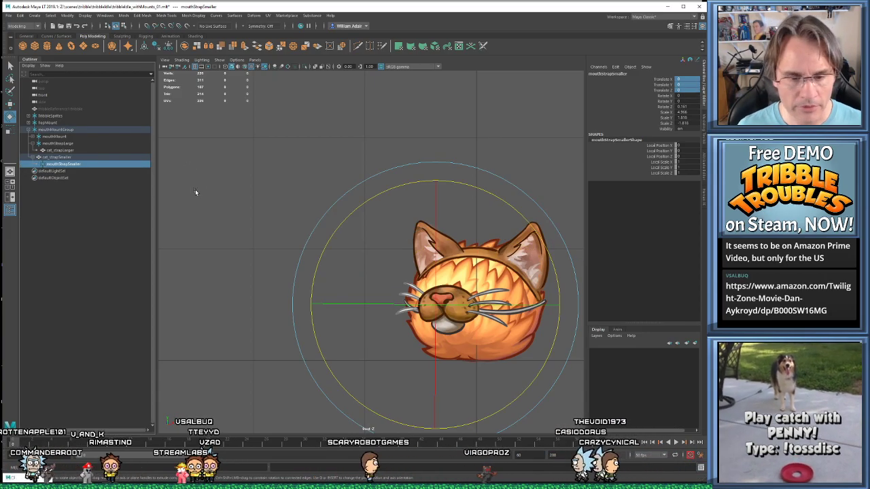
pyautogui.click(57, 158)
pyautogui.click(58, 164)
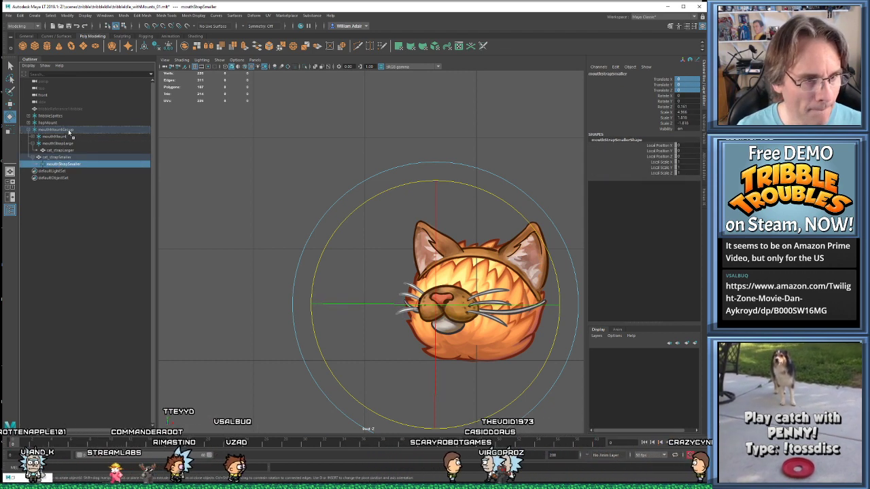
pyautogui.moveTo(69, 132); pyautogui.dragTo(70, 132, button='middle')
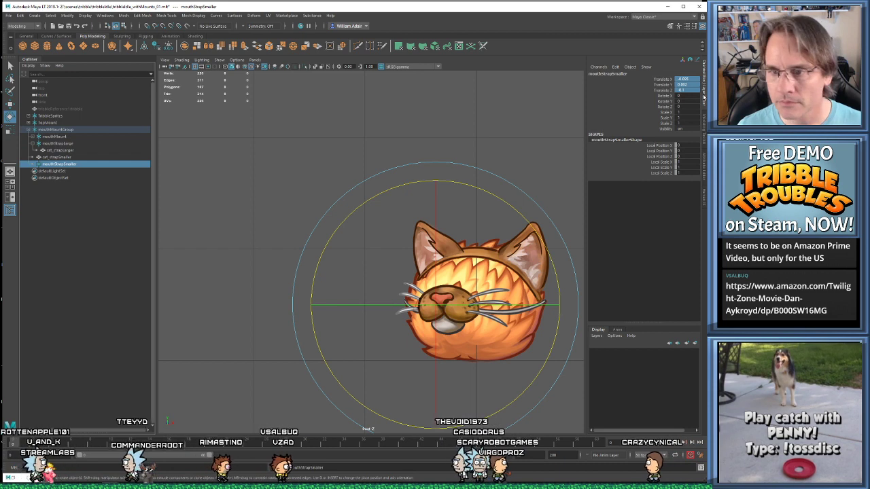
# Parent cat_strapSmaller under the mouthStrapSmaller locator and collapse the two strap locators in the hierarchy
pyautogui.click(57, 157)
pyautogui.moveTo(57, 157); pyautogui.dragTo(60, 166, button='middle')
pyautogui.click(35, 157)
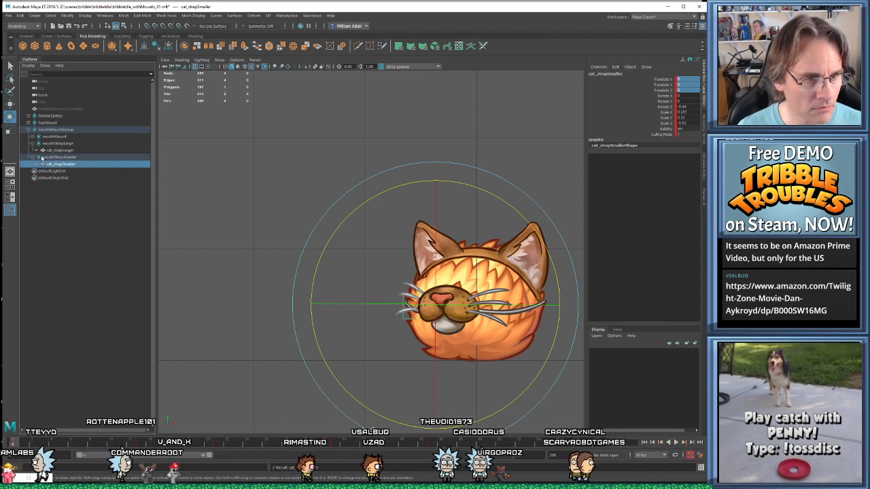
pyautogui.click(32, 144)
pyautogui.click(32, 150)
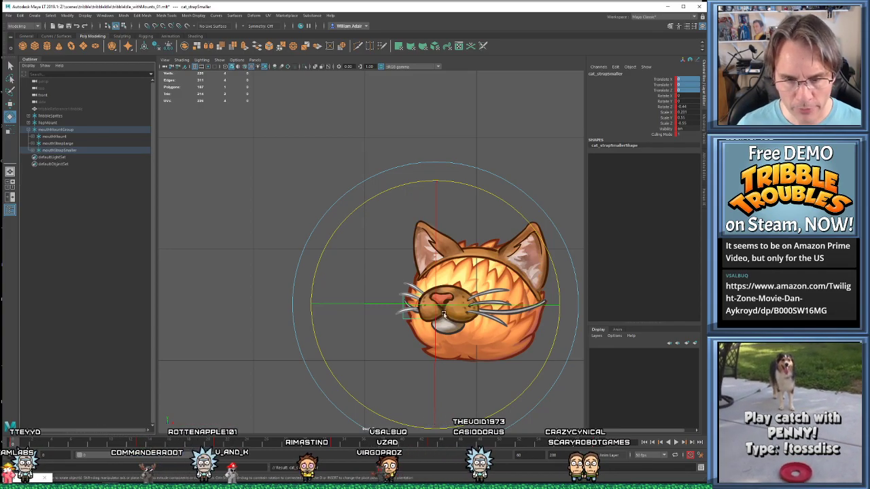
# Clear the selection and play the animation to check the cat head's motion with the regrouped pieces
pyautogui.click(316, 238)
pyautogui.scroll(-4, 328, 253)
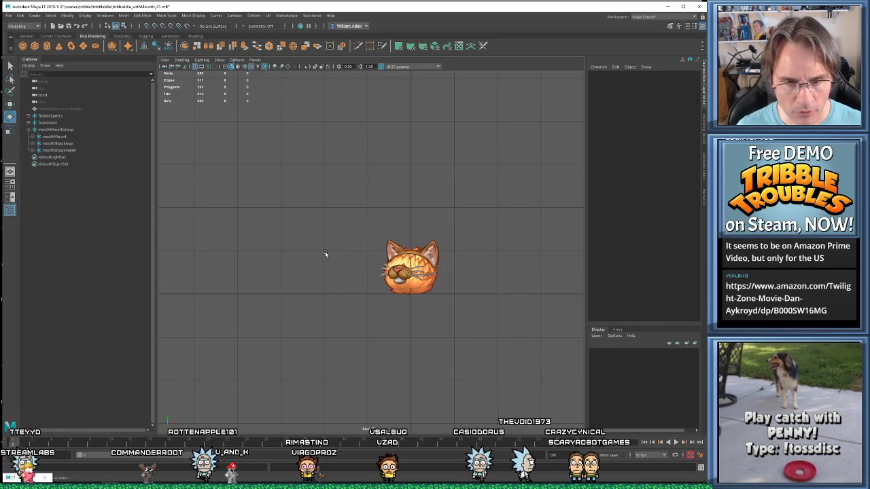
pyautogui.scroll(2, 326, 255)
pyautogui.scroll(2, 328, 257)
pyautogui.hotkey('alt', 'v')
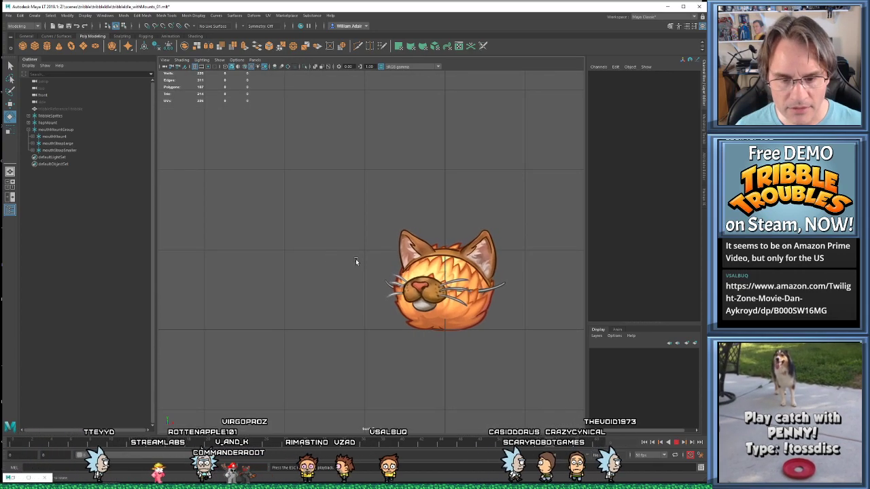
# Check mouthMount, cat_Mouth and its shape for animation curves in the Graph Editor, and close the editor
pyautogui.click(55, 137)
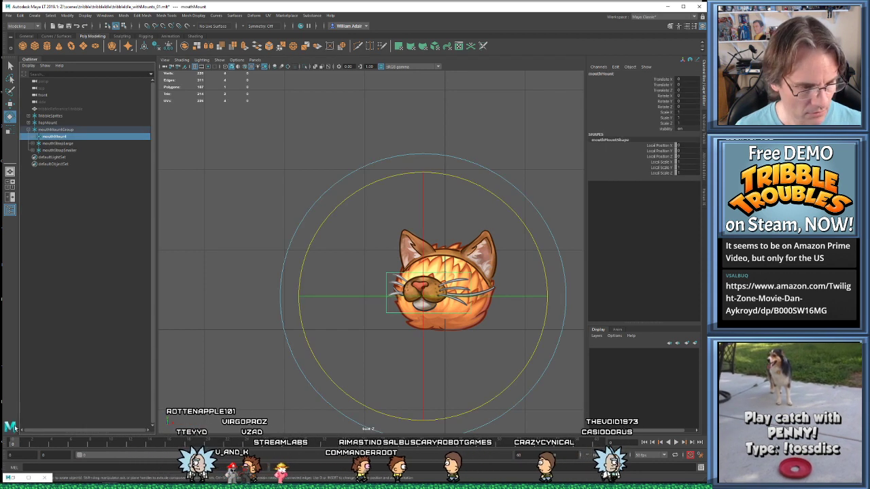
pyautogui.click(15, 475)
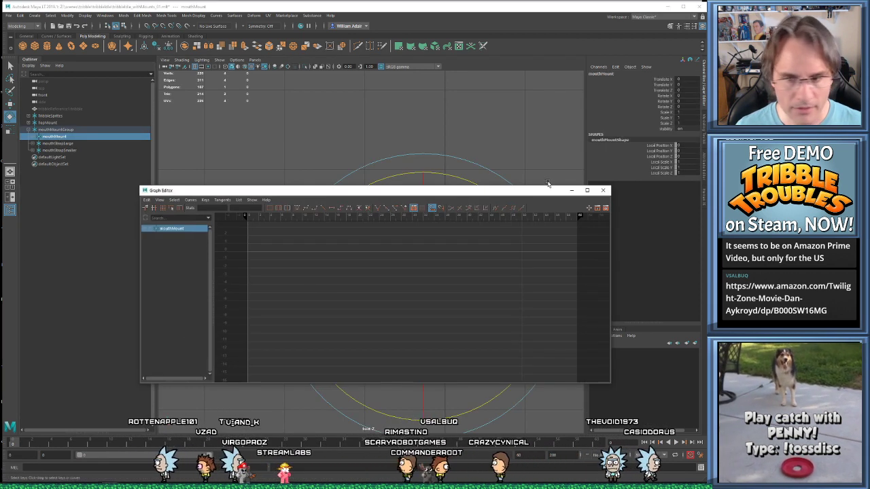
pyautogui.click(571, 191)
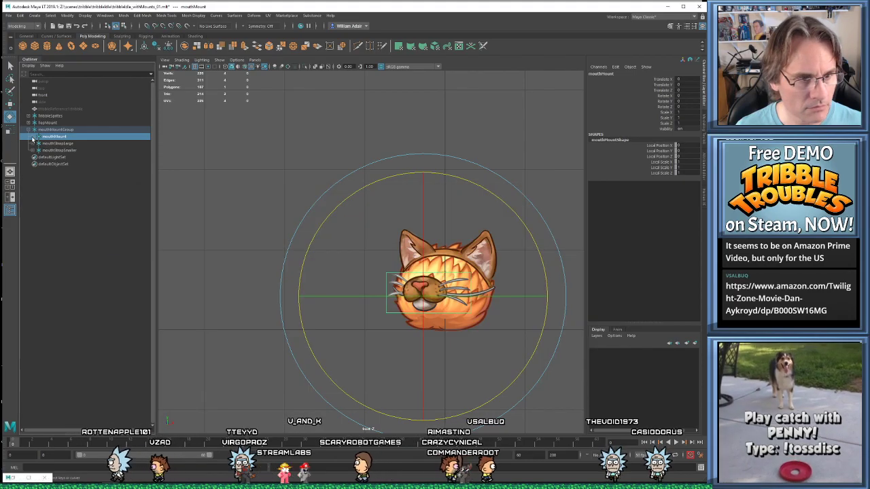
pyautogui.click(33, 136)
pyautogui.click(57, 145)
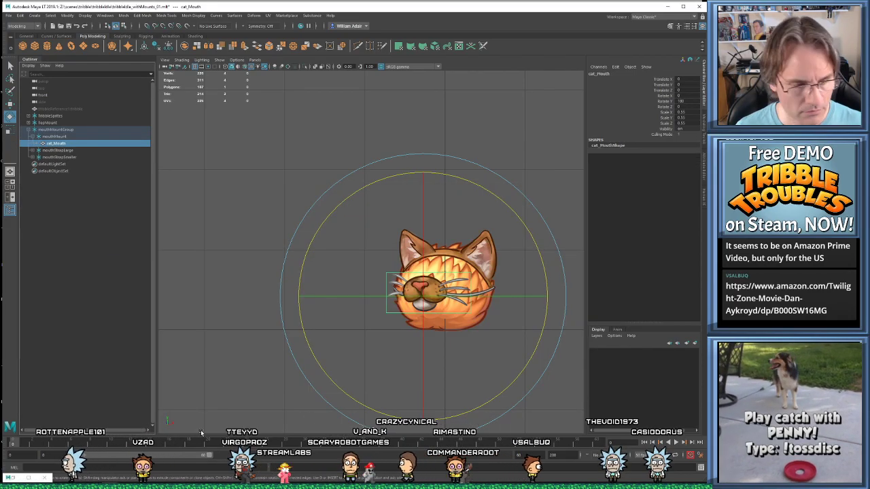
pyautogui.click(15, 475)
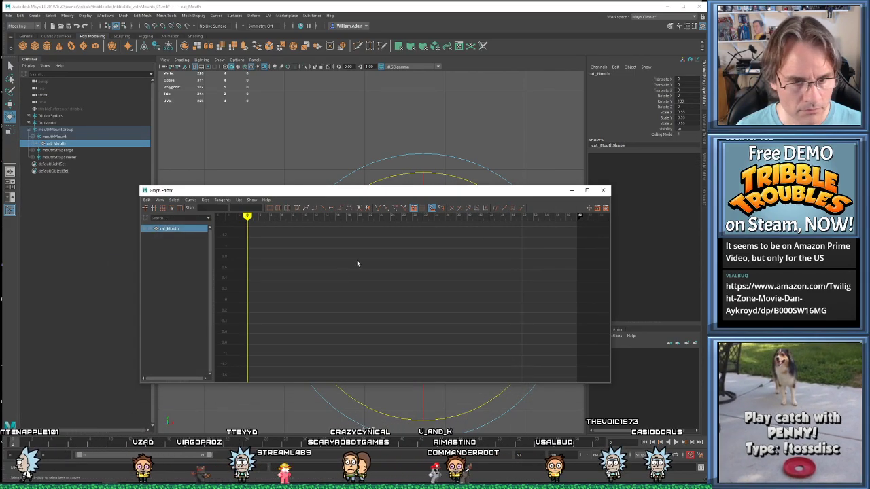
pyautogui.click(571, 191)
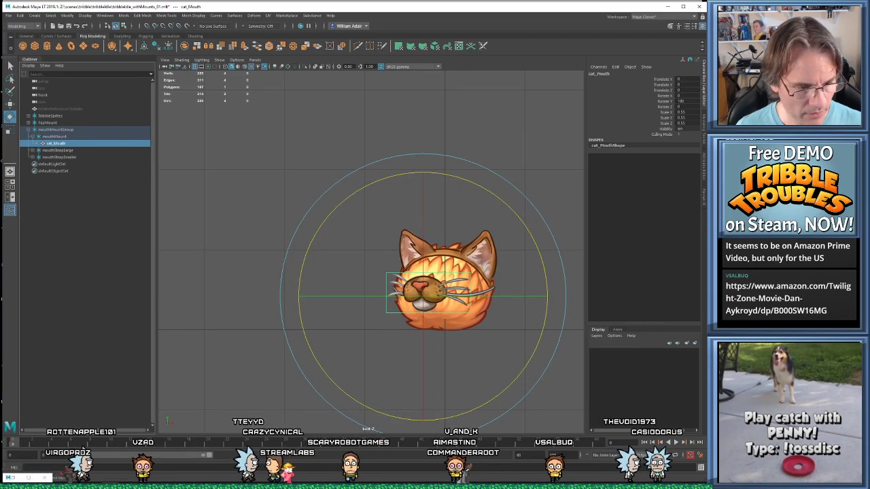
pyautogui.click(14, 477)
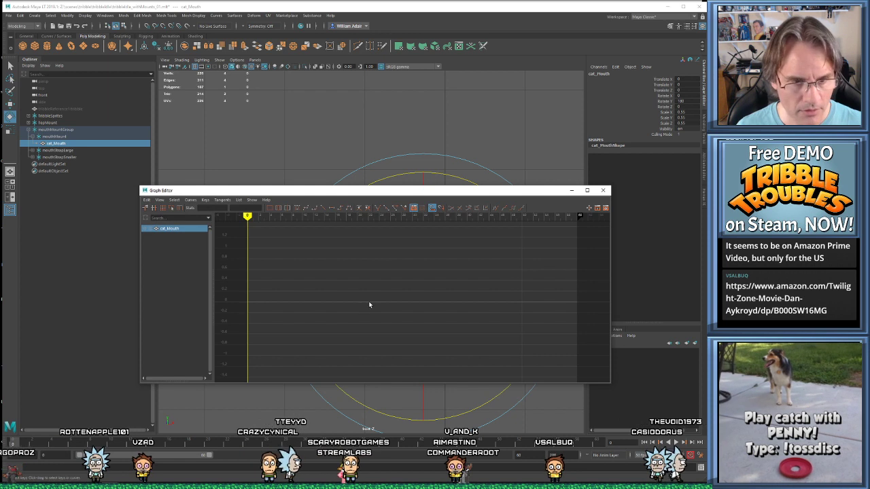
pyautogui.click(170, 235)
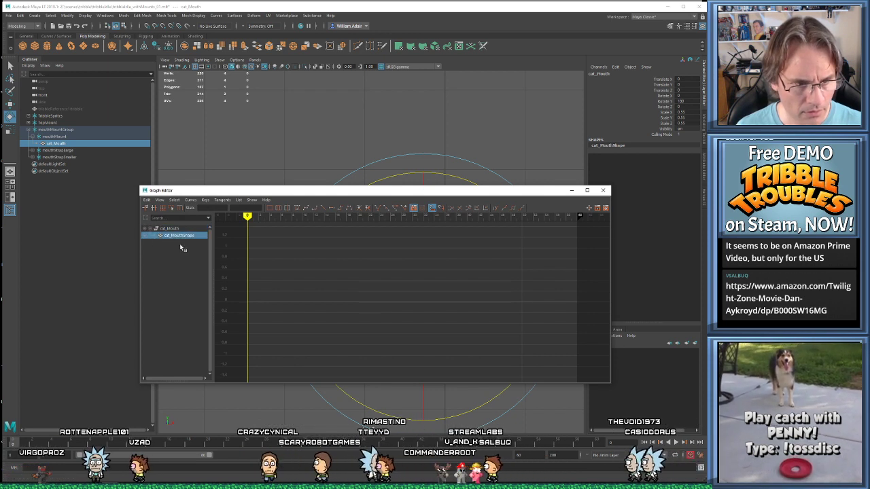
pyautogui.click(604, 191)
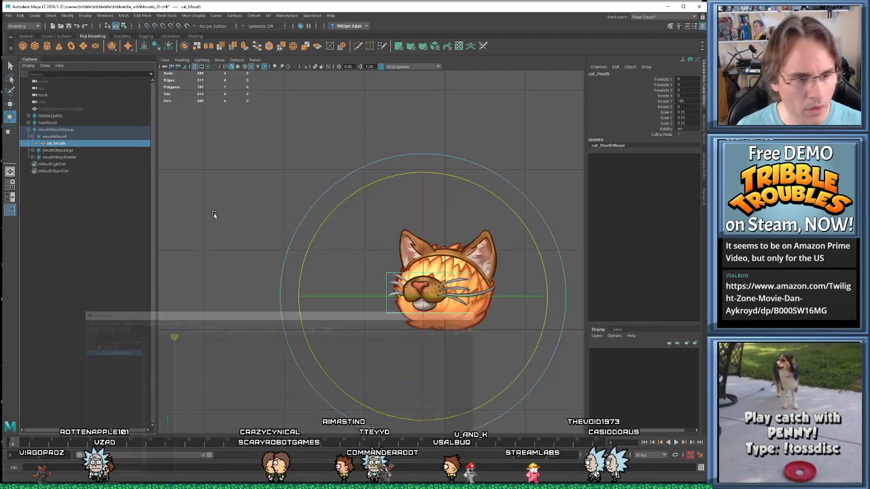
# Expand mouthStrapLarge, recheck cat_Mouth in the Graph Editor, and inspect the channels of mouthMount and mouthMountGroup
pyautogui.click(33, 150)
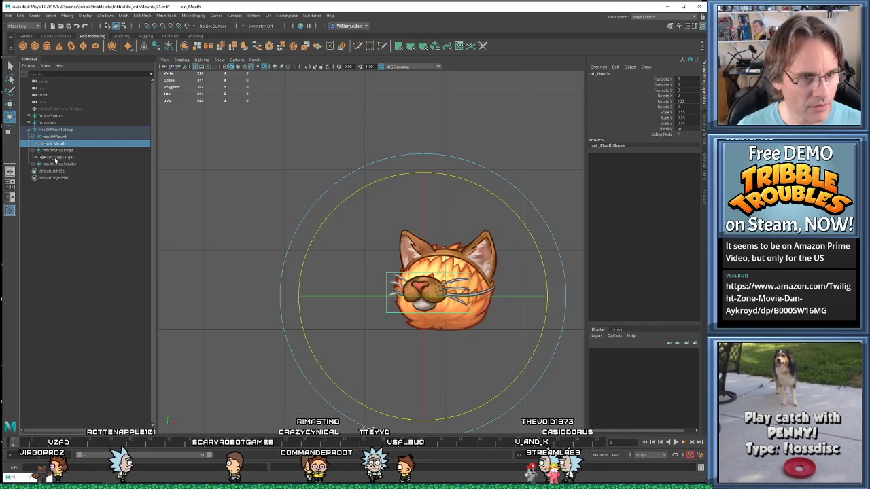
pyautogui.click(235, 373)
pyautogui.click(423, 301)
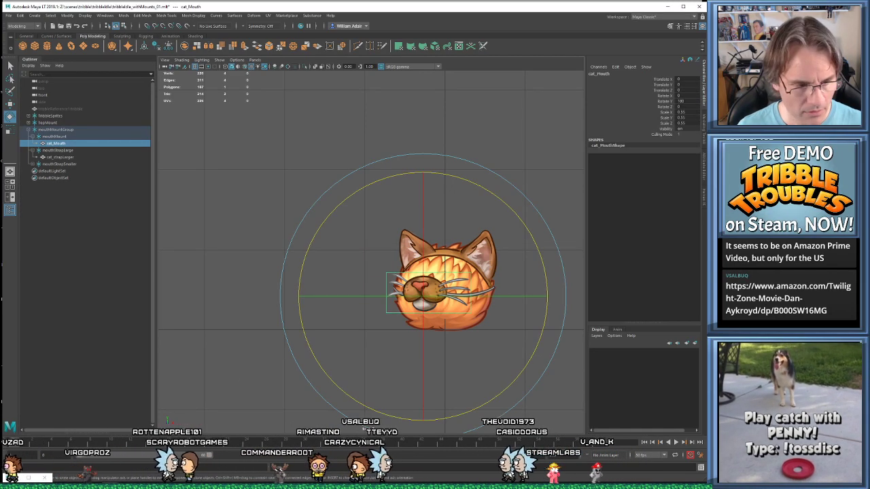
pyautogui.press('f')
pyautogui.scroll(-8, 242, 385)
pyautogui.scroll(3, 282, 366)
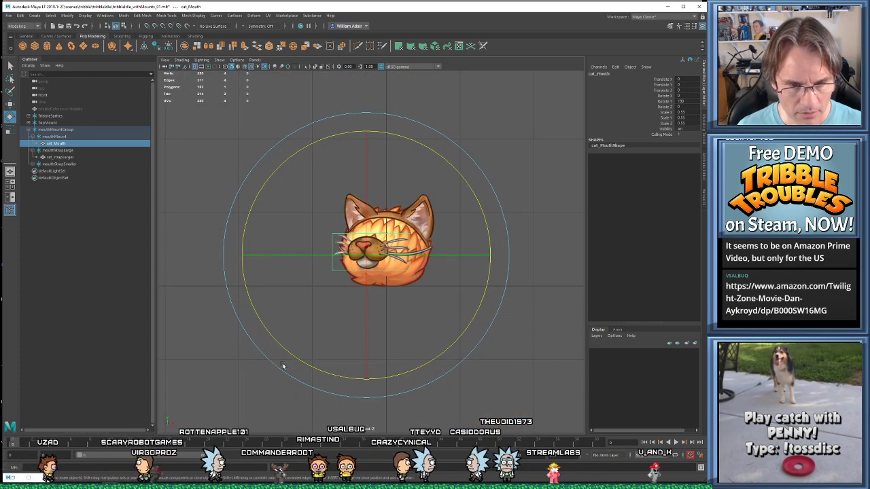
pyautogui.scroll(1, 283, 365)
pyautogui.click(17, 478)
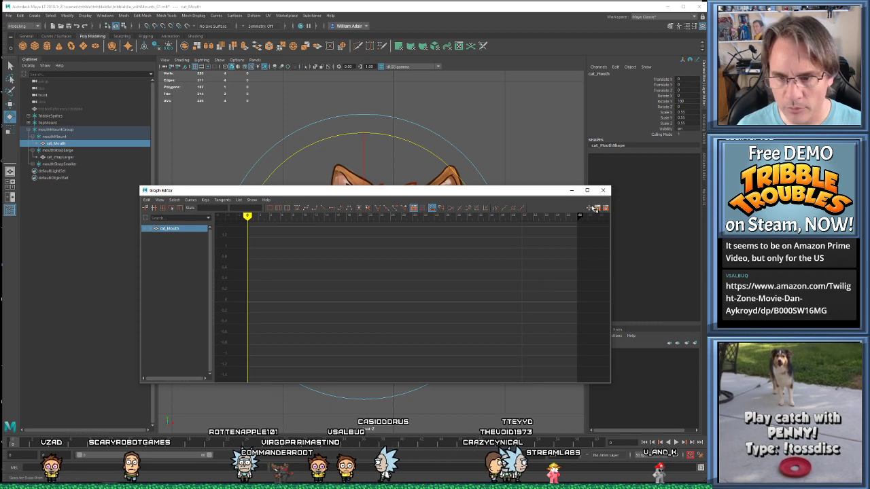
pyautogui.click(572, 190)
pyautogui.click(55, 137)
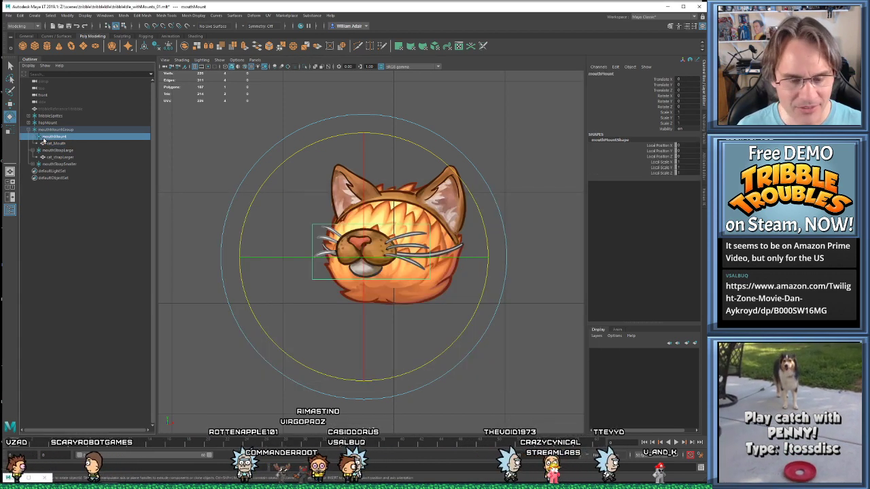
pyautogui.click(46, 129)
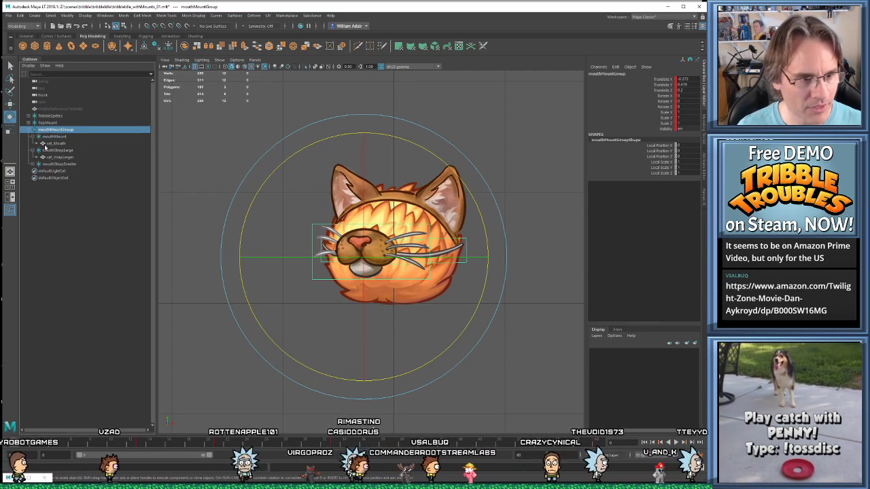
# Expand mouthStrapSmaller and set cat_strapSmaller's Translate X, Y and Z keys after frame 0 to 0 in the Graph Editor
pyautogui.click(54, 163)
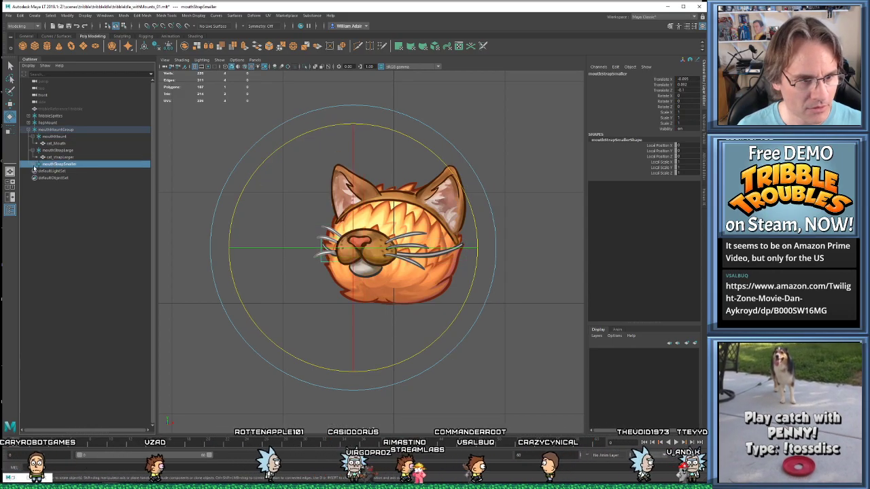
pyautogui.click(33, 164)
pyautogui.click(68, 173)
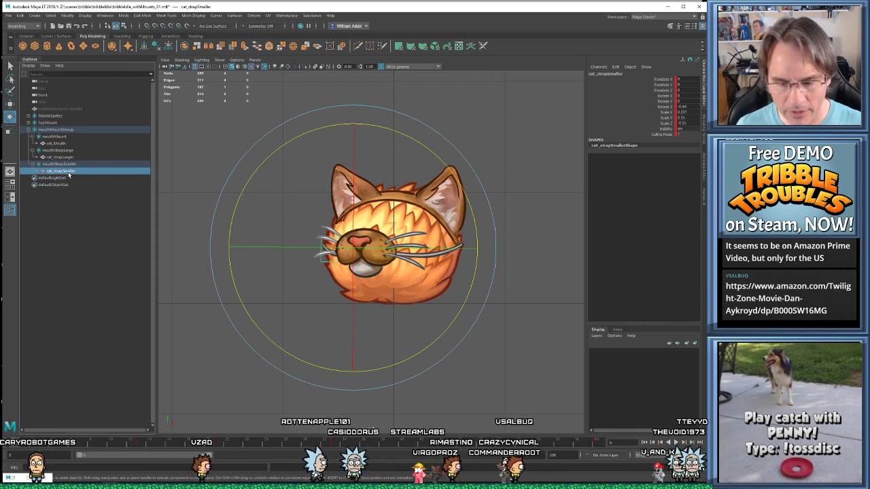
pyautogui.click(13, 478)
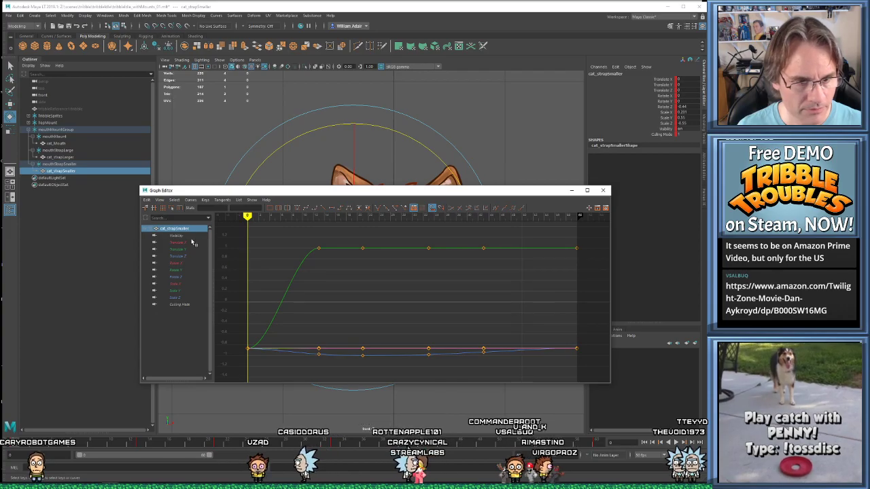
pyautogui.click(192, 242)
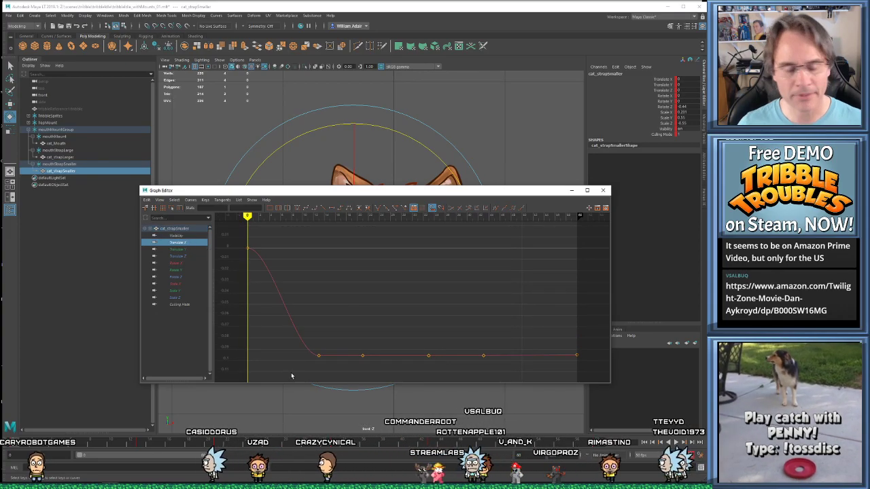
pyautogui.keyDown('shift'); pyautogui.click(180, 256); pyautogui.keyUp('shift')
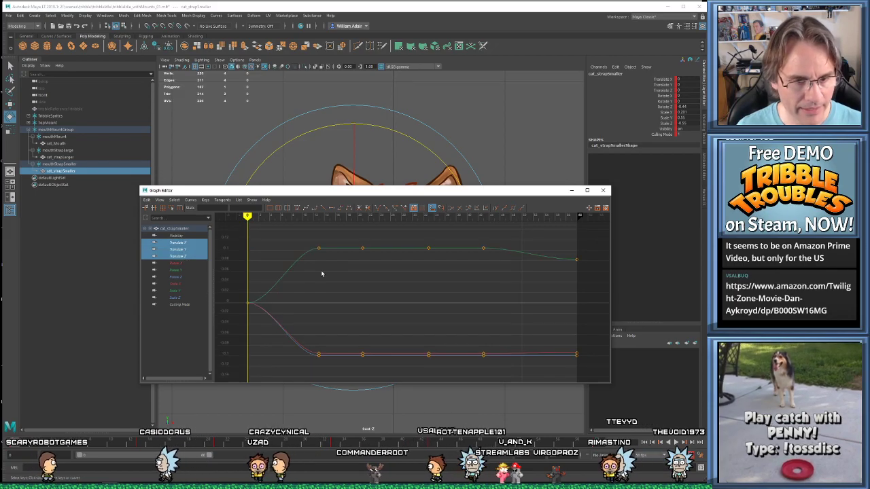
pyautogui.moveTo(296, 233); pyautogui.dragTo(585, 360)
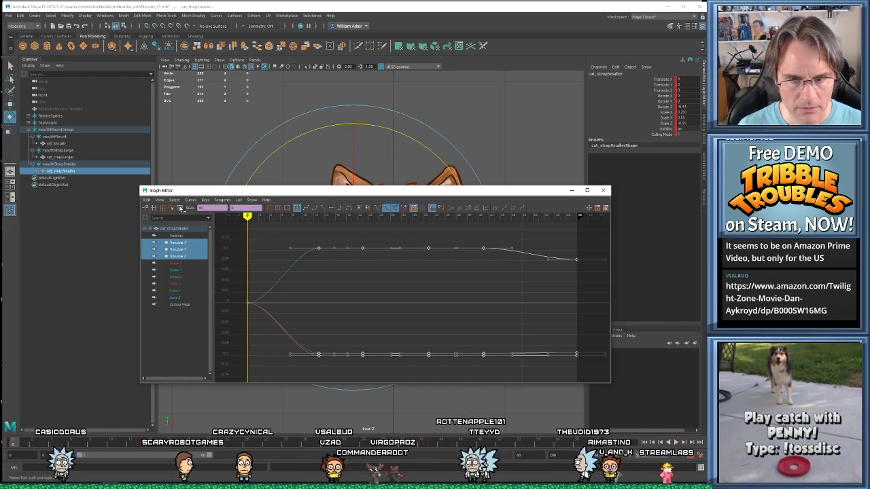
pyautogui.click(183, 256)
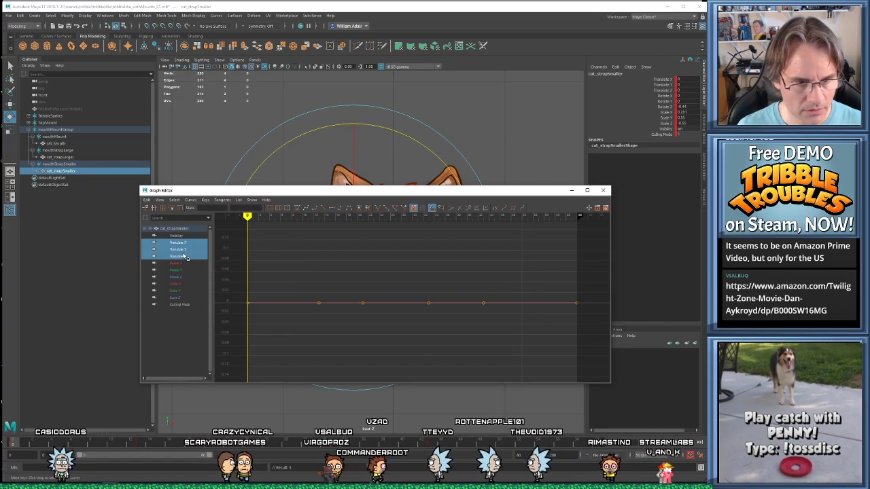
# Review cat_strapSmaller's translate, rotate and scale curves in the Graph Editor, and play the animation to check the strap's motion
pyautogui.click(186, 250)
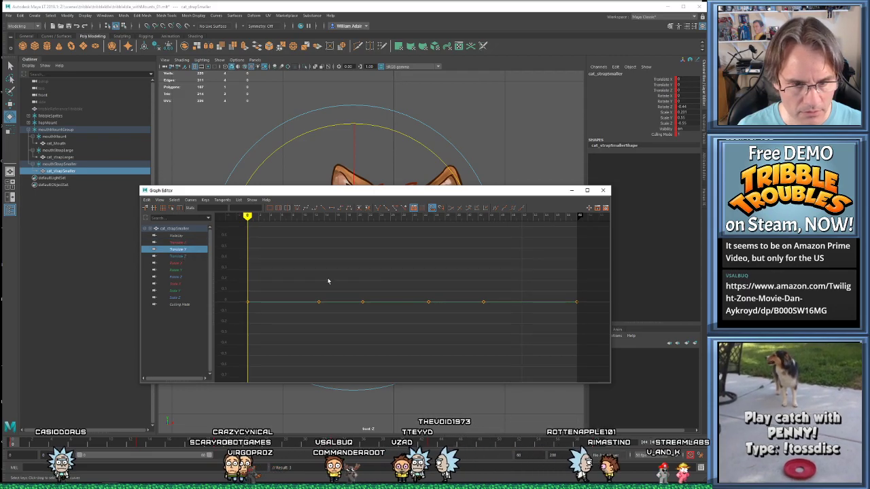
pyautogui.click(196, 257)
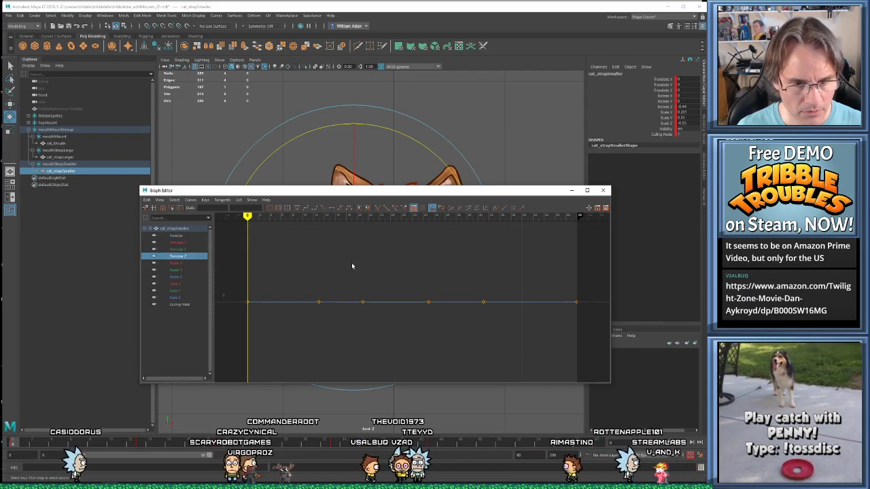
pyautogui.click(195, 263)
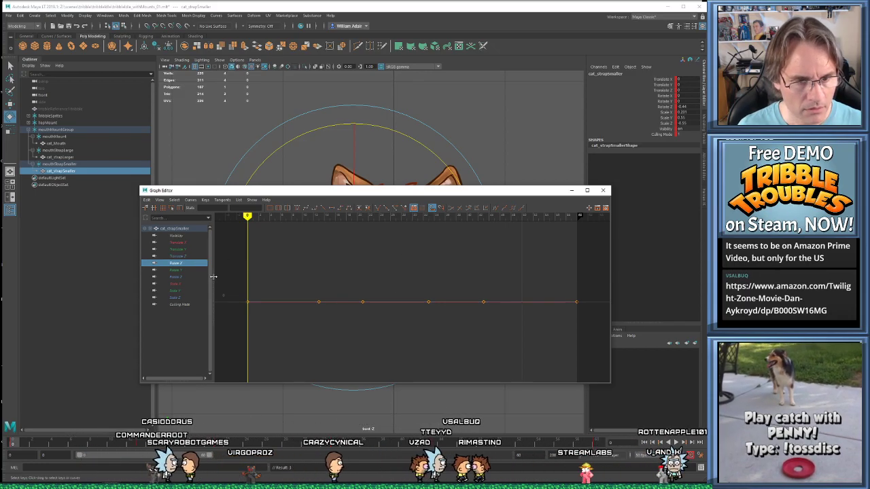
pyautogui.click(182, 277)
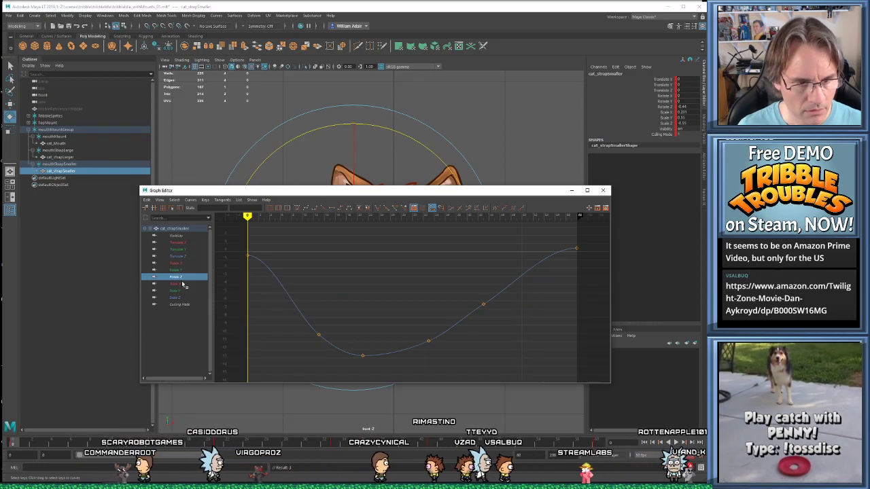
pyautogui.click(182, 283)
pyautogui.click(178, 290)
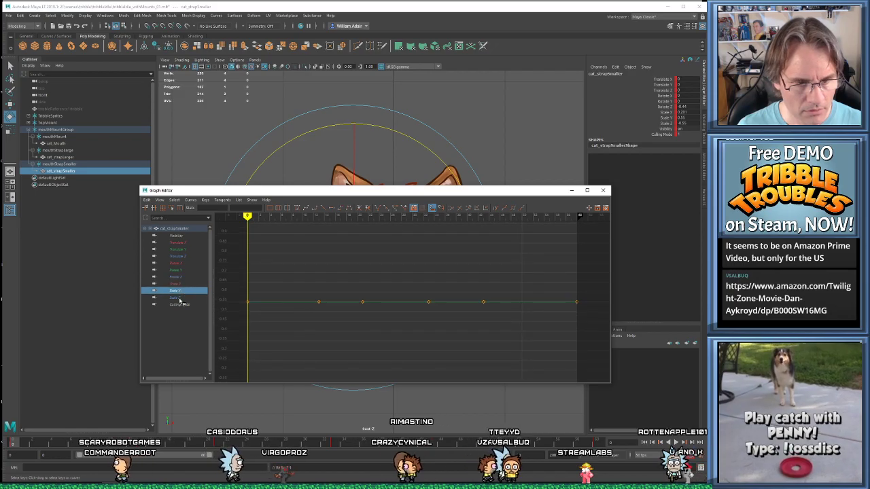
pyautogui.click(180, 229)
pyautogui.click(572, 191)
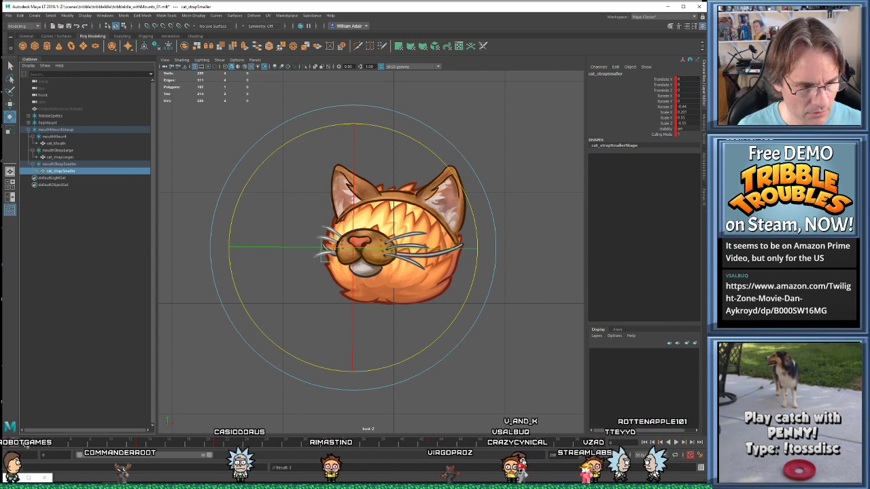
pyautogui.hotkey('alt', 'v')
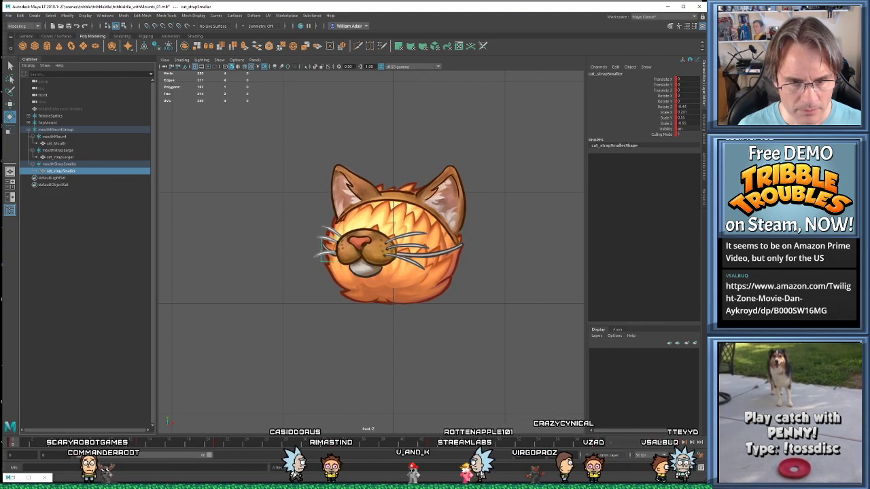
pyautogui.press('e')
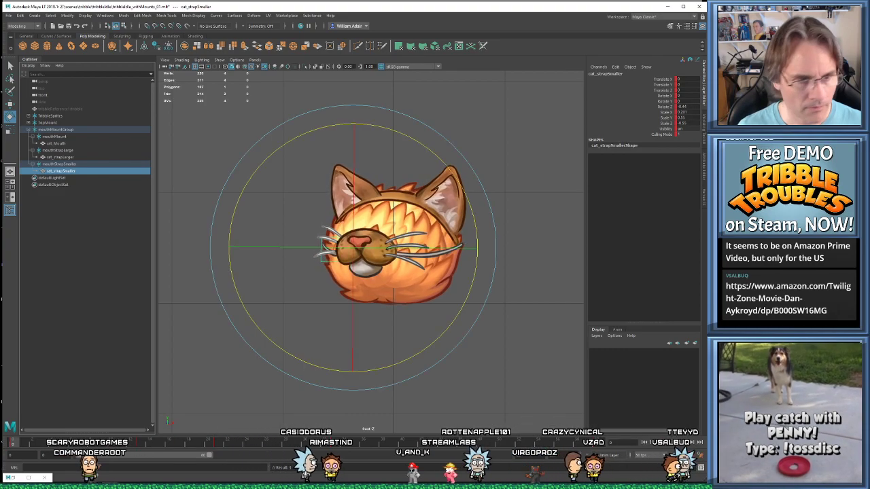
# Set all of cat_strapSmaller's Rotate Y keys after frame 0 to 0 in the Graph Editor and minimize the editor
pyautogui.doubleClick(15, 478)
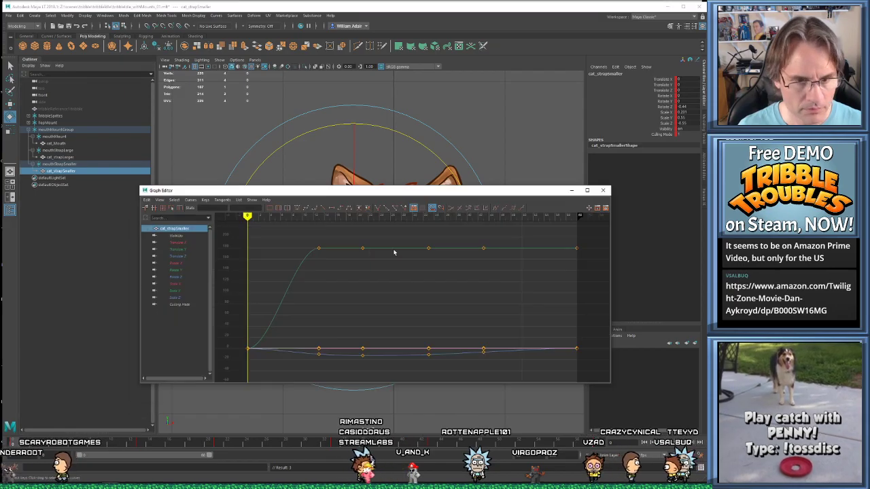
pyautogui.click(183, 270)
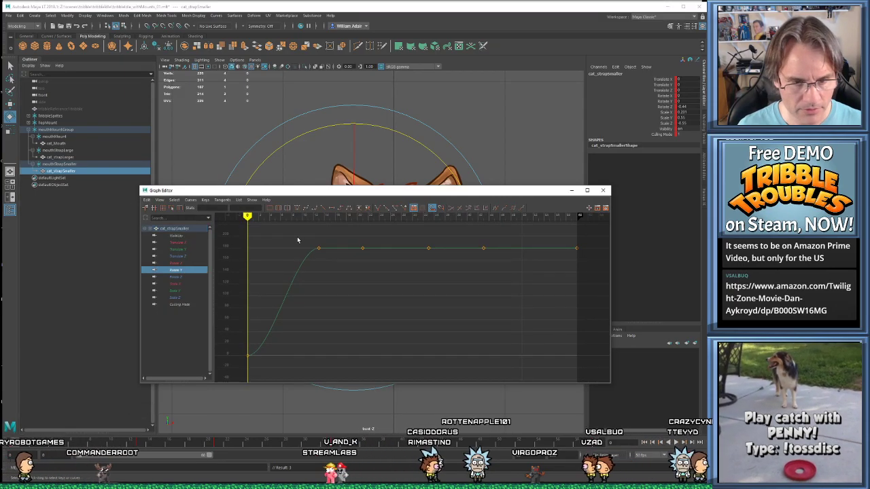
pyautogui.moveTo(660, 316); pyautogui.dragTo(659, 316)
pyautogui.moveTo(245, 209); pyautogui.dragTo(129, 202)
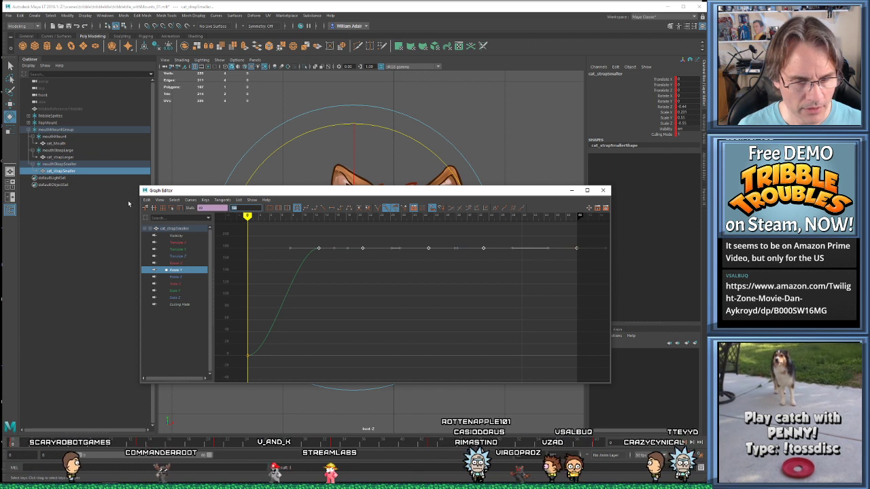
pyautogui.write('0')
pyautogui.press('Return')
pyautogui.click(572, 191)
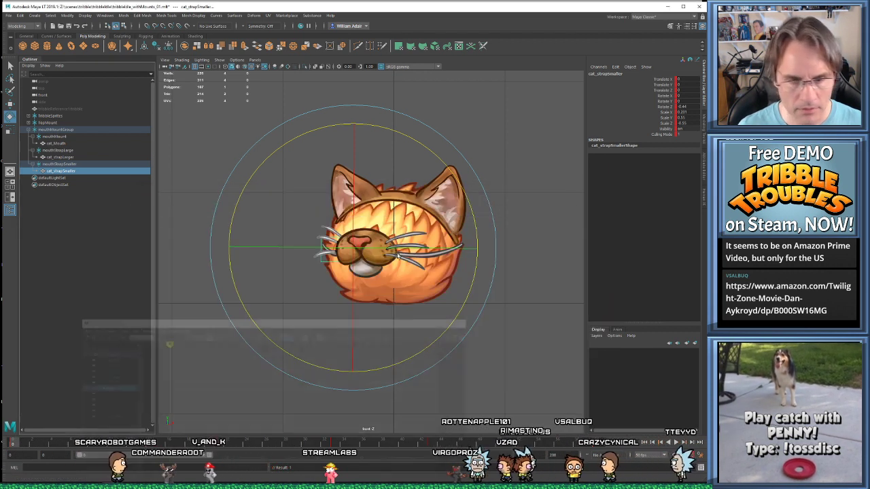
# Play the animation to recheck the smaller strap, inspect mouthStrapSmaller's channels and scrub the first frames
pyautogui.hotkey('alt', 'v')
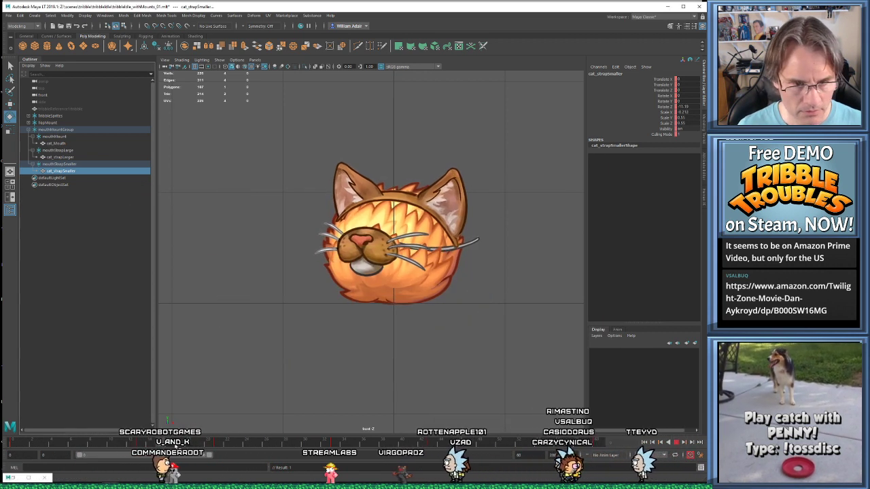
pyautogui.hotkey('alt', 'v')
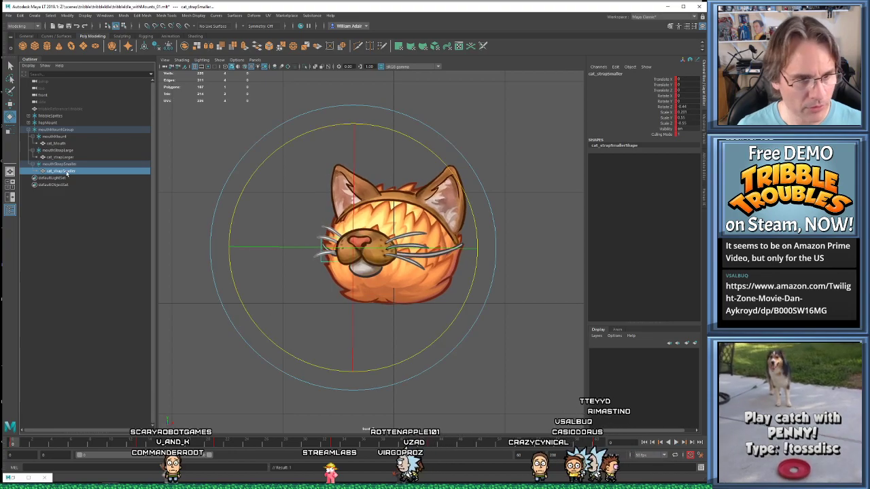
pyautogui.click(61, 165)
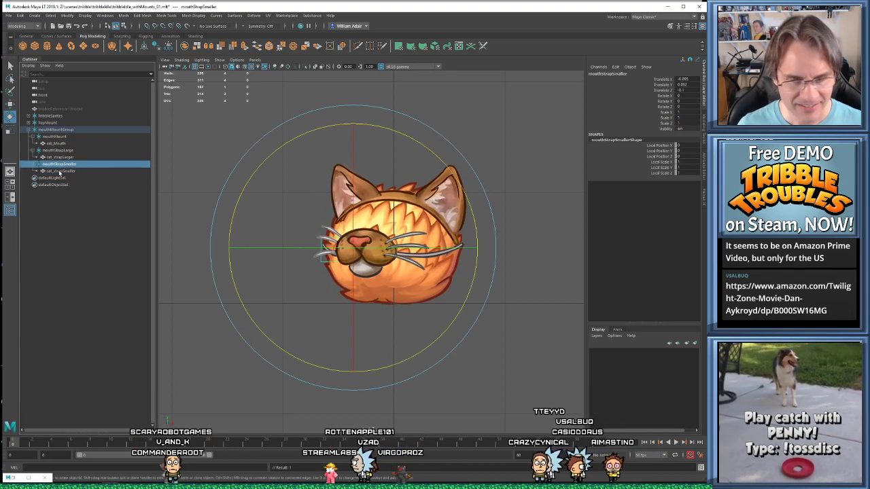
pyautogui.moveTo(19, 442)
pyautogui.mouseDown()
pyautogui.moveTo(114, 443)
pyautogui.moveTo(12, 443)
pyautogui.mouseUp()
# Inspect cat_strapSmaller's rotate and scale curves, and make the negative Scale X key after frame 0 positive to match the first key
pyautogui.click(61, 171)
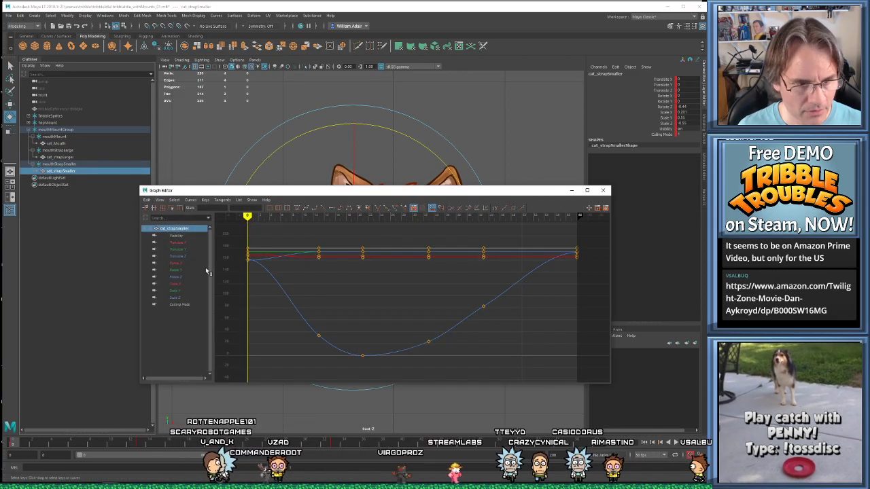
pyautogui.click(178, 263)
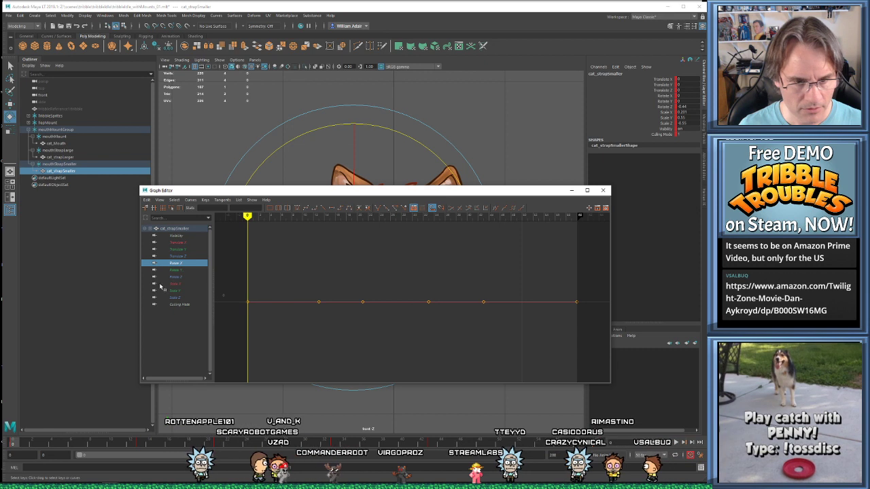
pyautogui.click(180, 271)
pyautogui.click(178, 278)
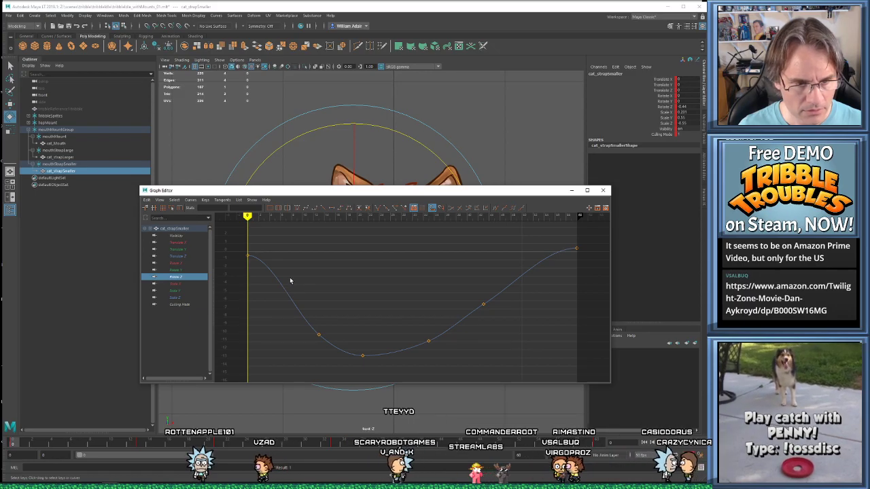
pyautogui.click(176, 283)
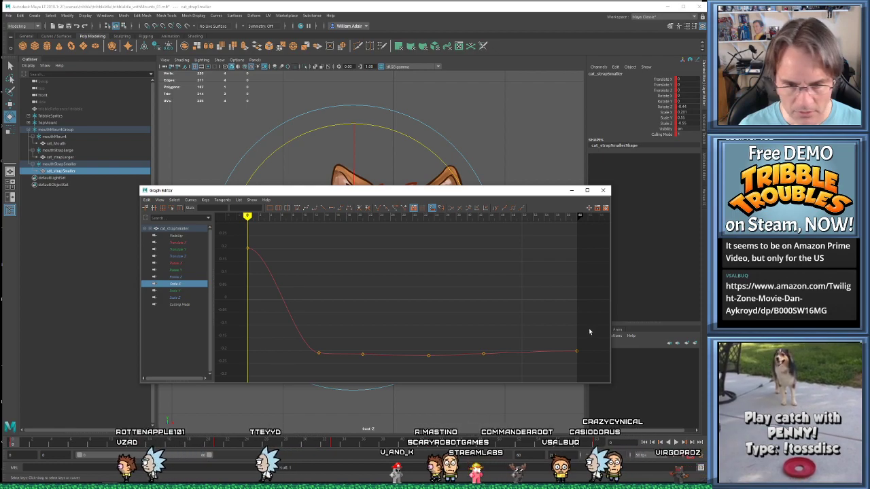
pyautogui.moveTo(586, 330); pyautogui.dragTo(291, 369)
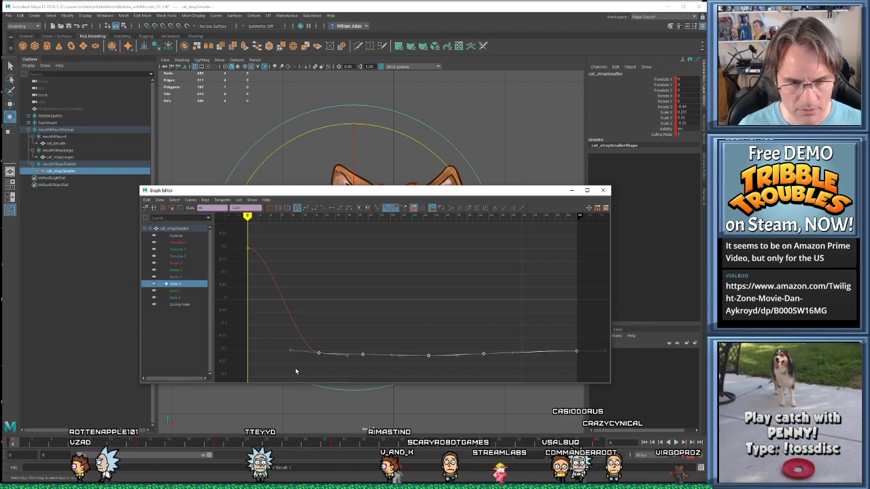
pyautogui.click(345, 310)
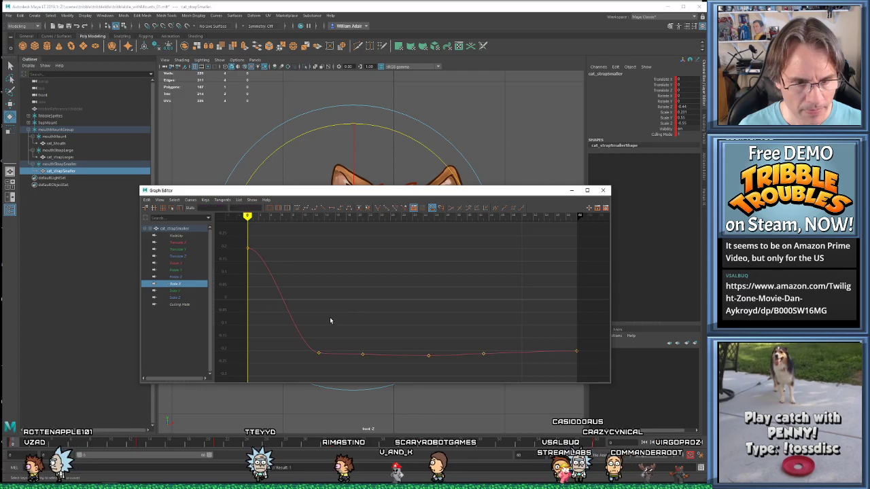
pyautogui.click(318, 352)
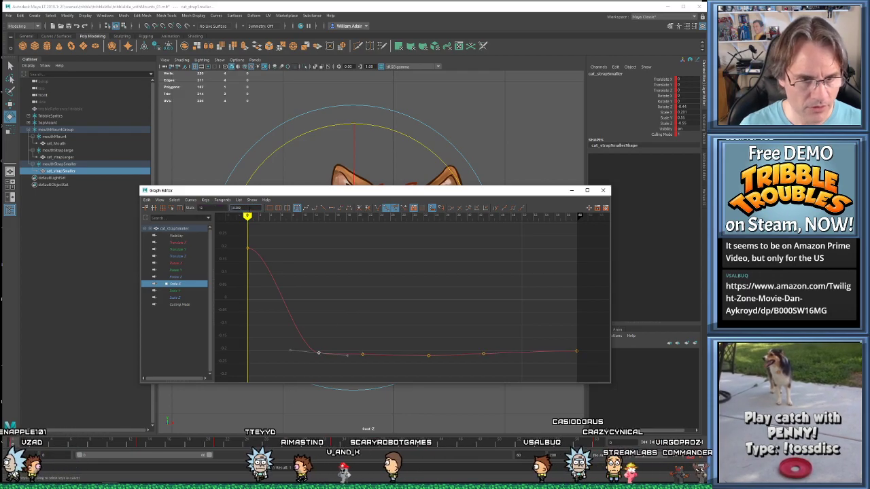
pyautogui.press('Return')
pyautogui.click(371, 354)
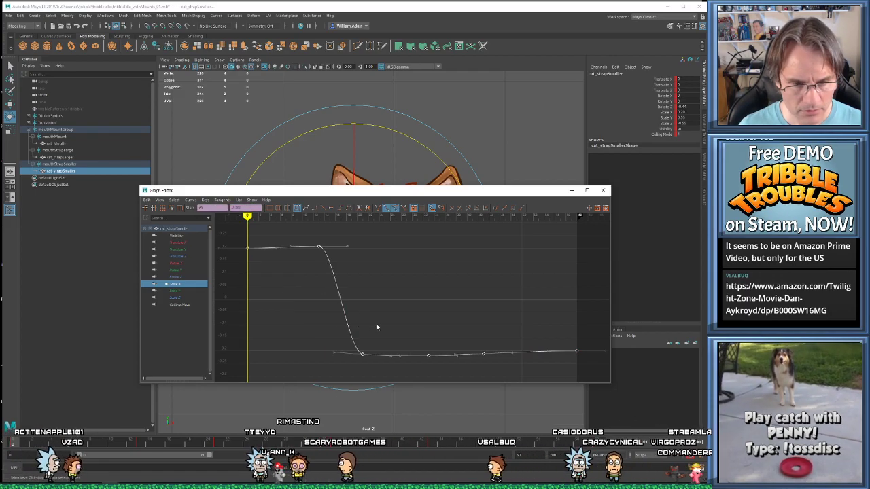
# Flip the negative Scale X keys of cat_strapSmaller to positive values, from the third key through the last one
pyautogui.click(362, 354)
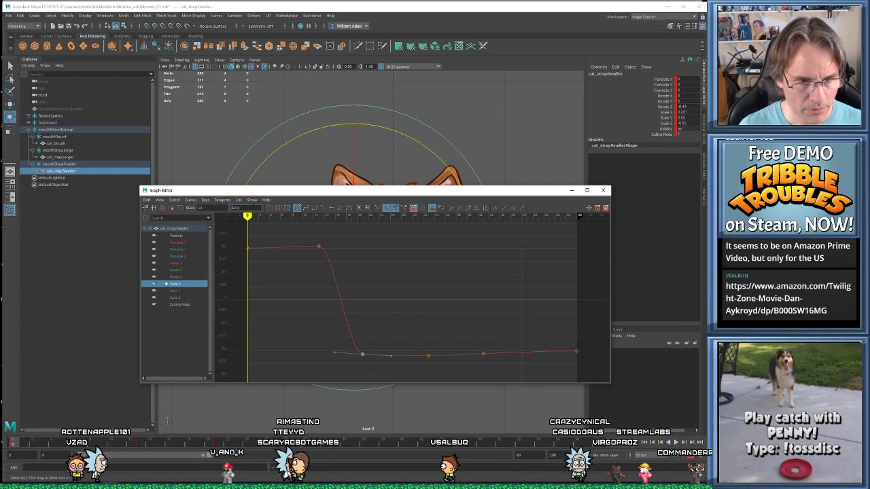
pyautogui.press('Return')
pyautogui.moveTo(453, 338); pyautogui.dragTo(396, 388)
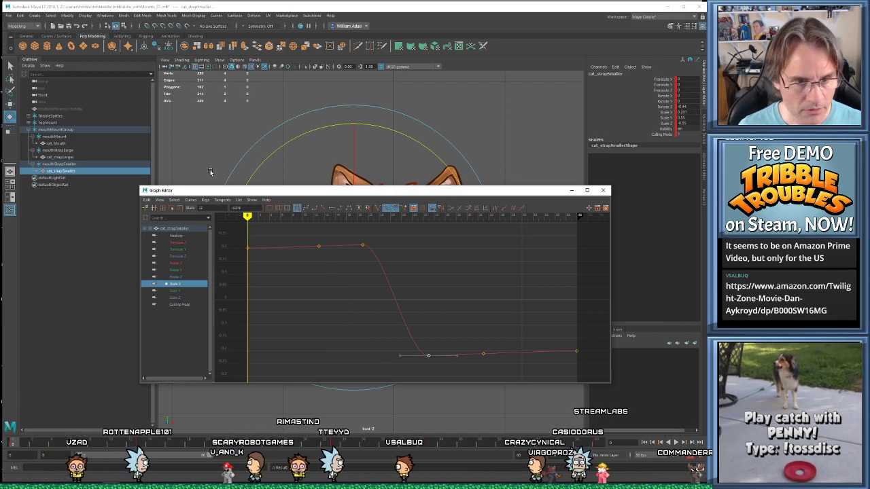
pyautogui.click(250, 207)
pyautogui.press('Return')
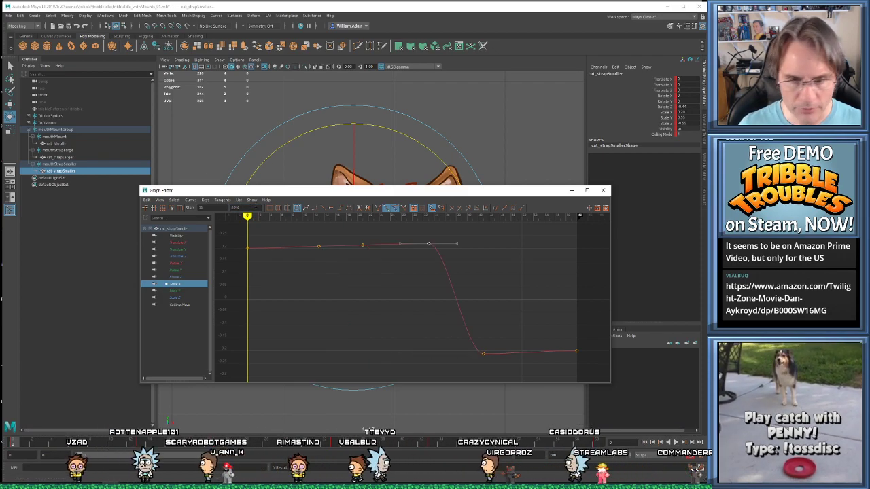
pyautogui.moveTo(522, 327); pyautogui.dragTo(458, 378)
pyautogui.click(231, 208)
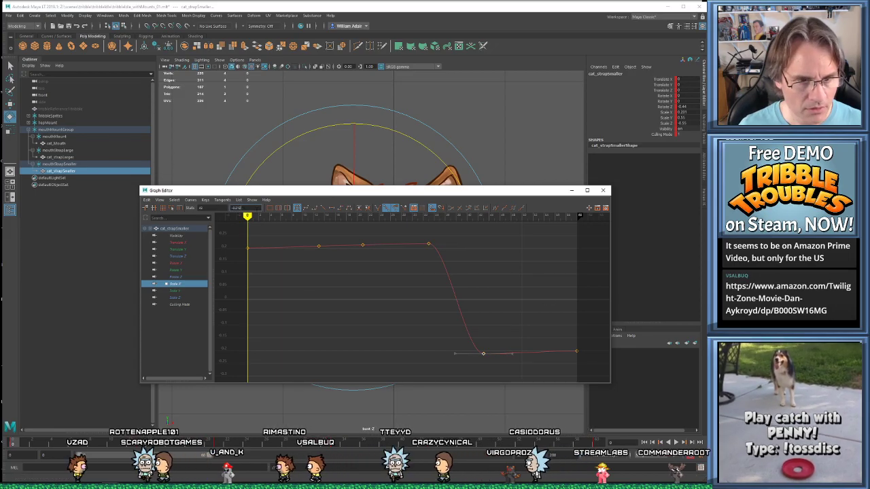
pyautogui.press('Delete')
pyautogui.press('Return')
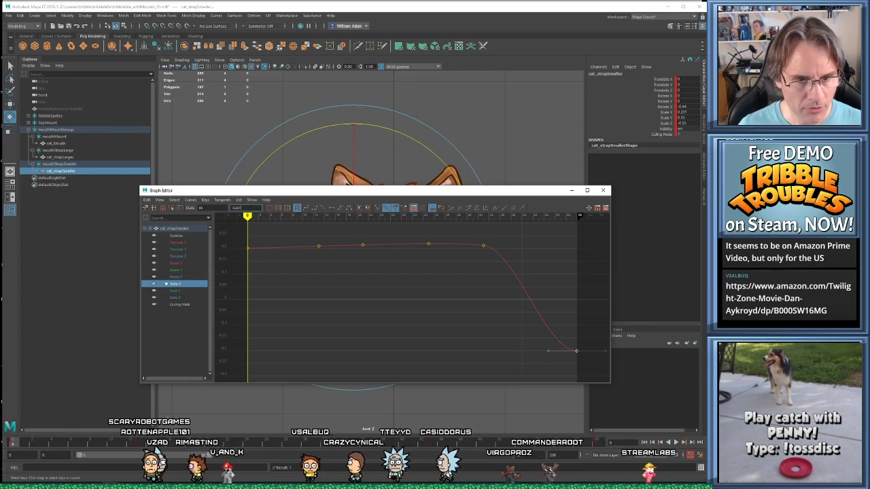
pyautogui.click(231, 208)
pyautogui.press('Delete')
pyautogui.press('Return')
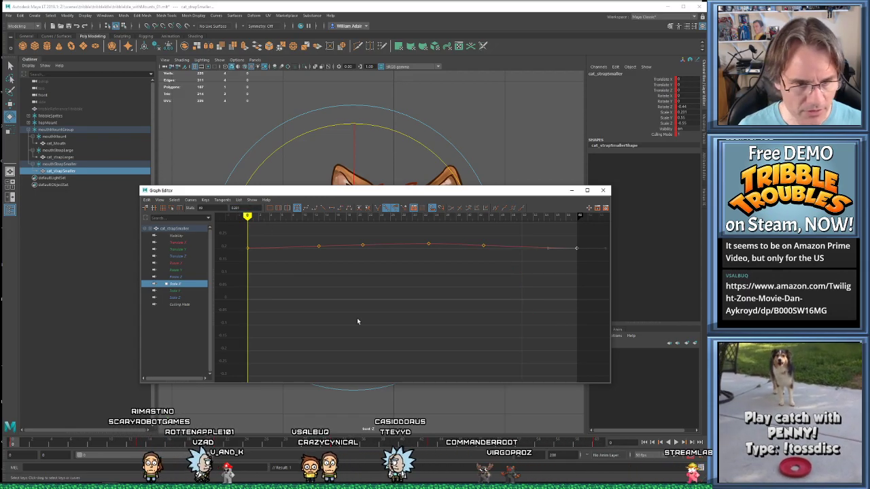
# Make every Scale Z key of cat_strapSmaller after the first one negative, matching the first key's value
pyautogui.press('f')
pyautogui.click(193, 291)
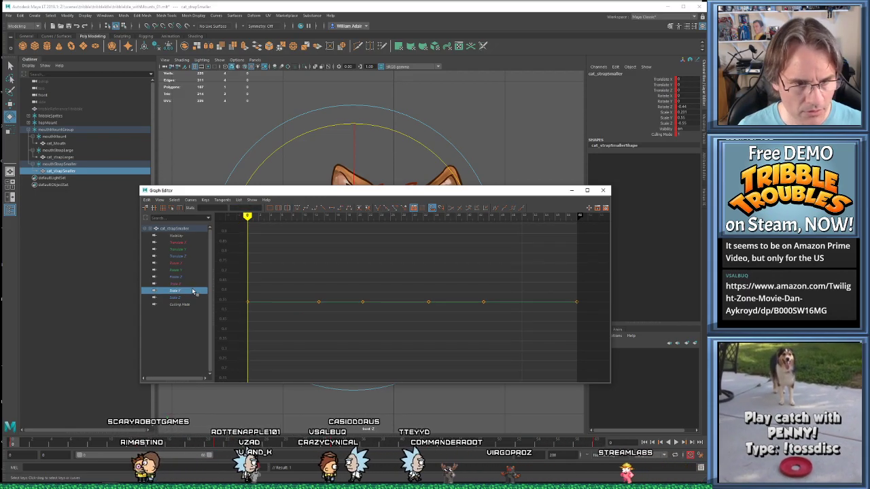
pyautogui.click(190, 298)
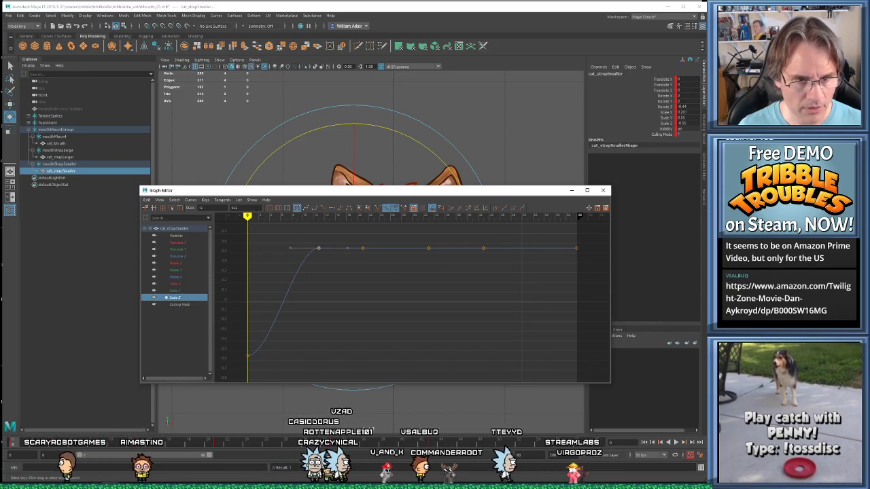
pyautogui.moveTo(301, 239); pyautogui.dragTo(606, 273)
pyautogui.click(292, 342)
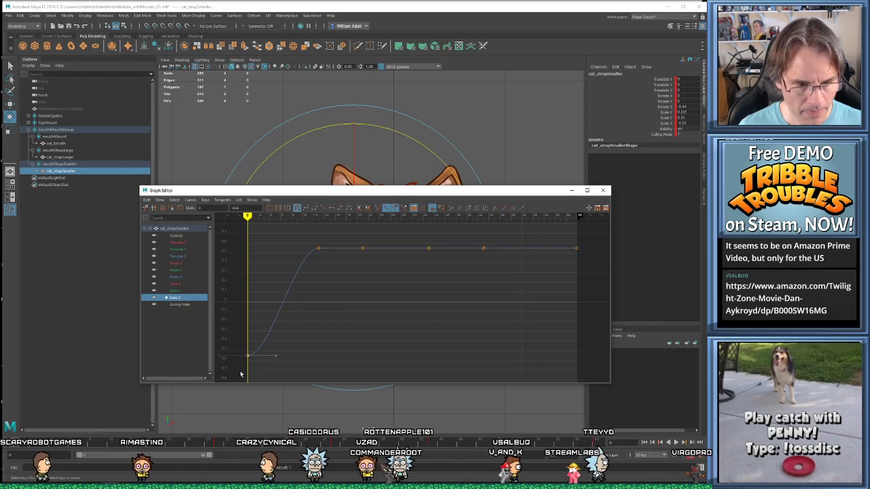
pyautogui.moveTo(282, 235); pyautogui.dragTo(595, 265)
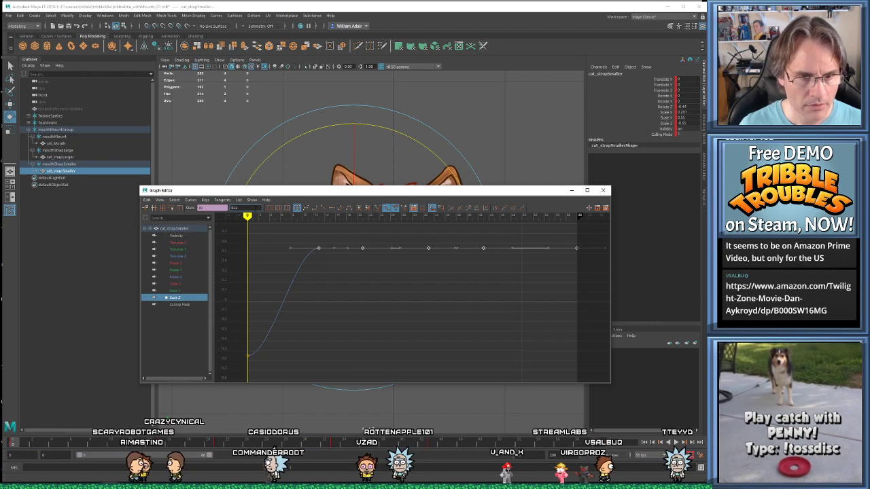
pyautogui.write('-')
pyautogui.press('Return')
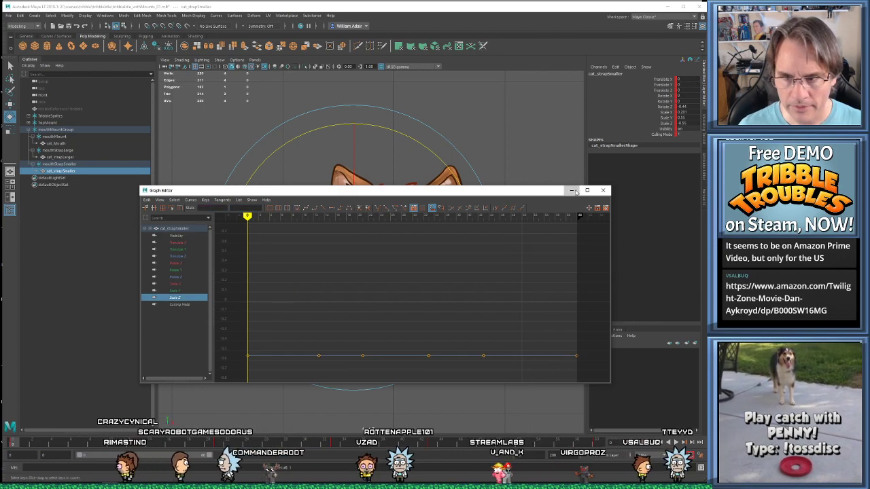
# Close the Graph Editor and play back the animation with nothing selected
pyautogui.click(602, 190)
pyautogui.click(534, 302)
pyautogui.hotkey('alt', 'v')
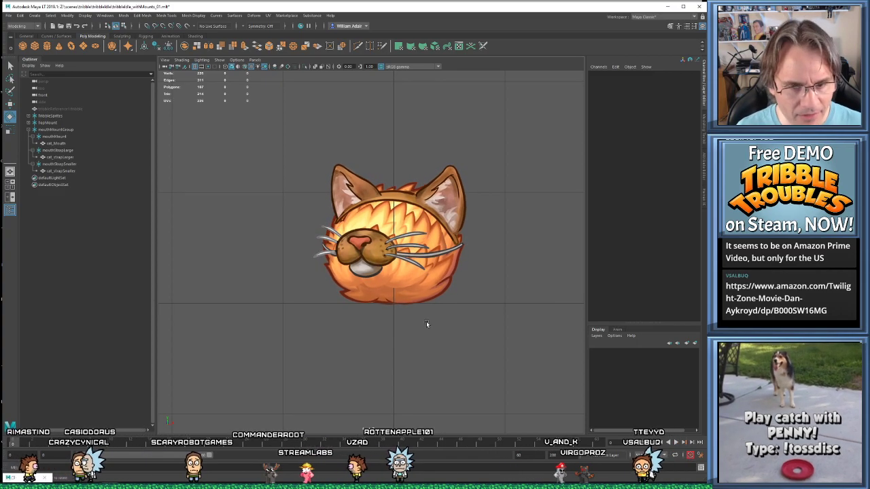
# Reopen the recent scene tribbleIdle_withMounts_01.mlt without saving the current changes
pyautogui.click(58, 165)
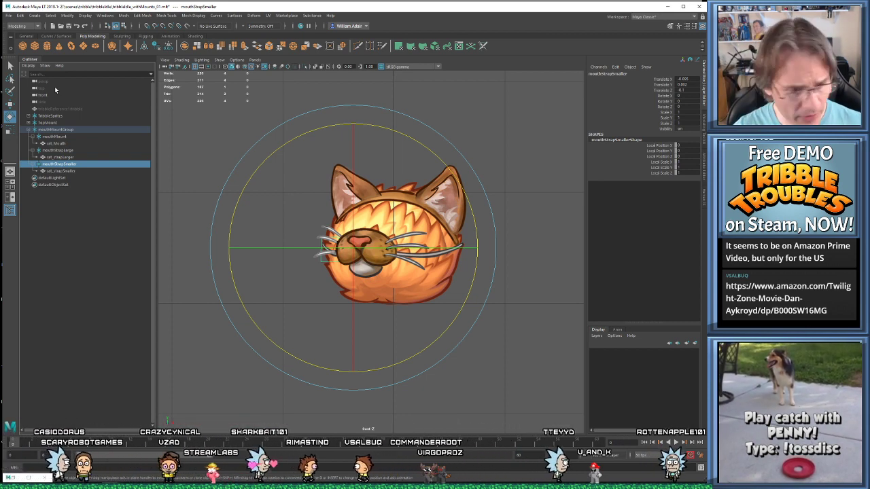
pyautogui.click(8, 15)
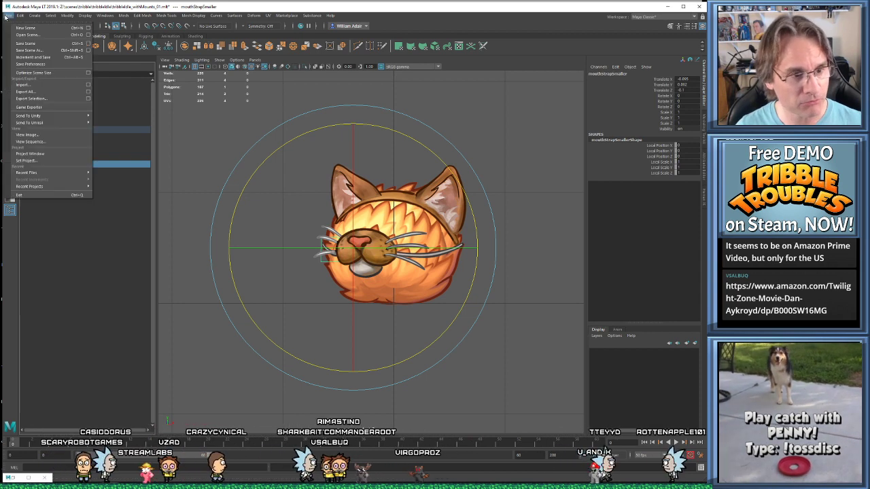
pyautogui.moveTo(46, 174)
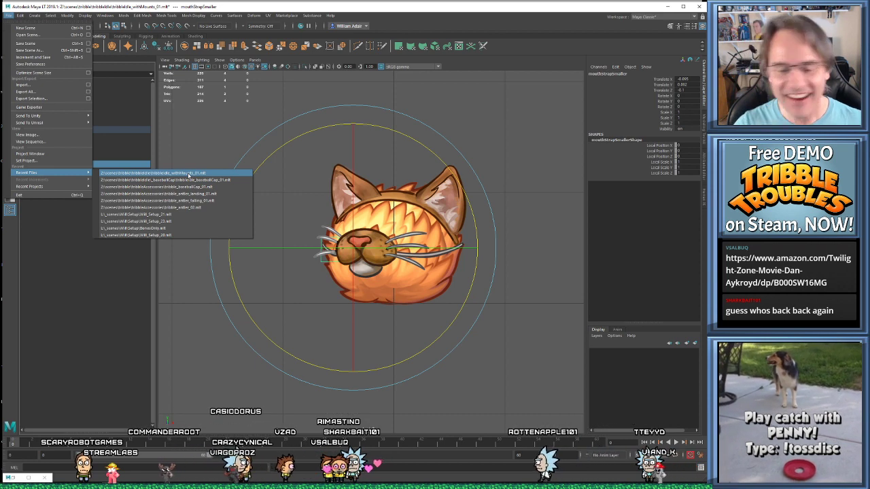
pyautogui.click(189, 173)
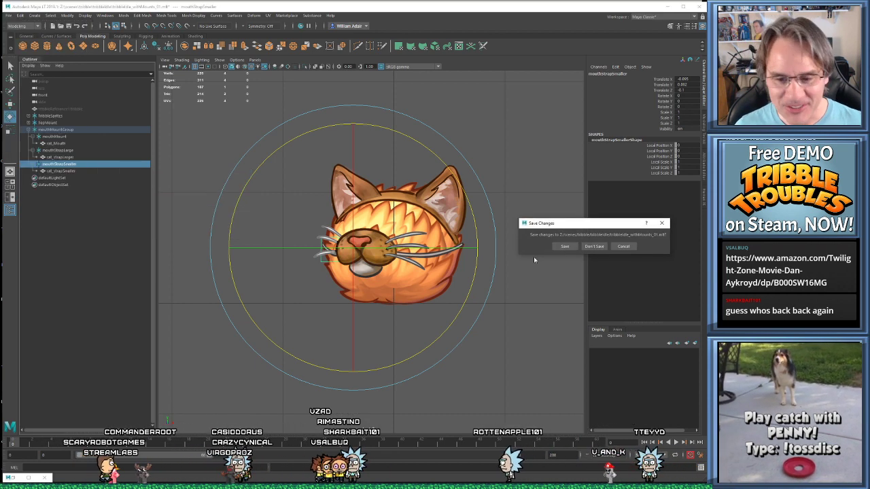
pyautogui.click(594, 246)
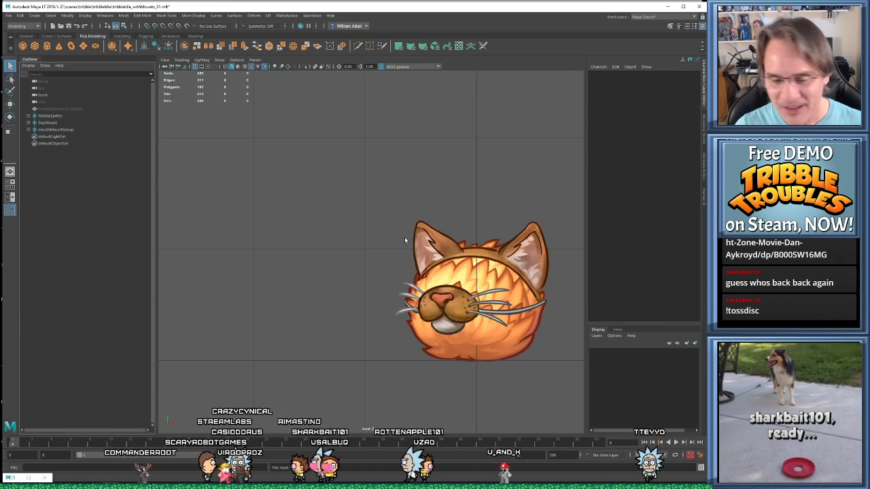
# Examine how the cat ears, muzzle and straps sit on the tribble, both close up and from a distance
pyautogui.press('f')
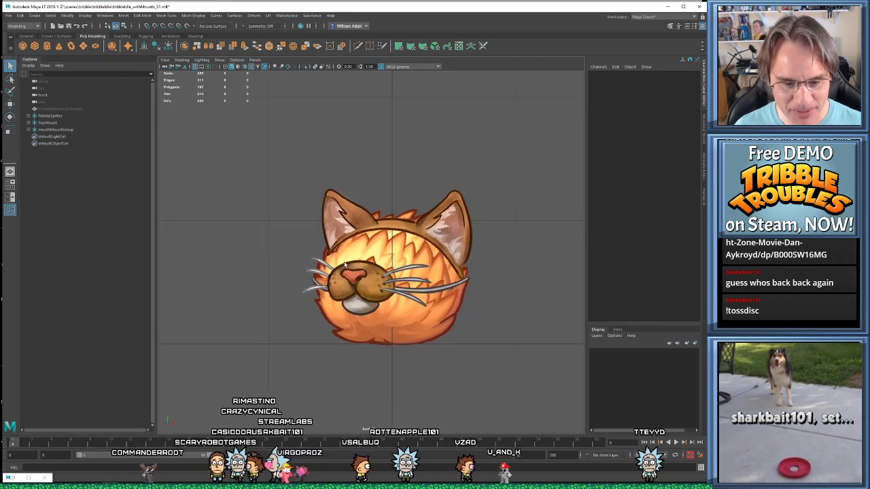
pyautogui.scroll(2, 345, 265)
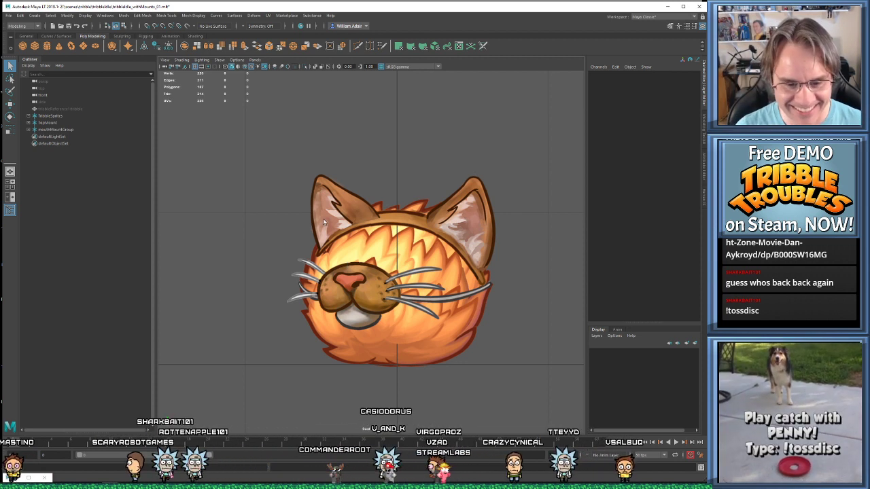
pyautogui.keyDown('alt'); pyautogui.moveTo(249, 365); pyautogui.dragTo(258, 342, button='middle'); pyautogui.keyUp('alt')
pyautogui.scroll(1, 237, 386)
pyautogui.scroll(2, 238, 385)
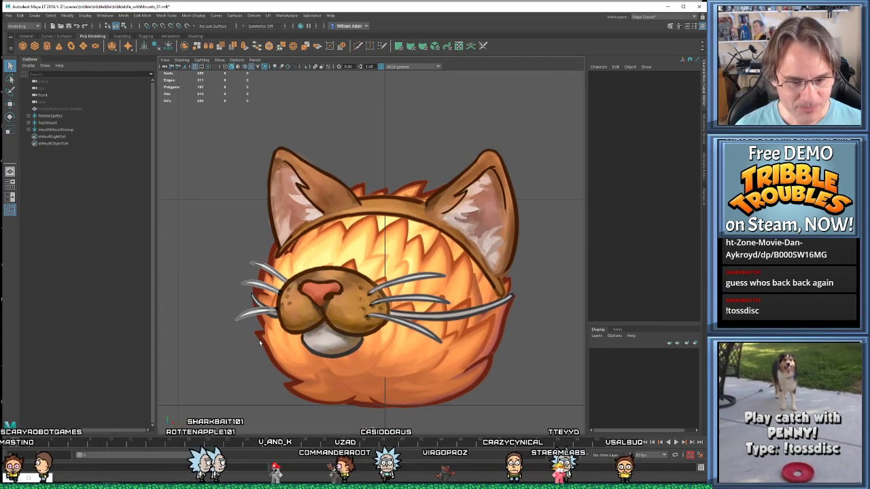
pyautogui.scroll(-15, 259, 342)
pyautogui.scroll(4, 258, 344)
pyautogui.keyDown('alt'); pyautogui.moveTo(370, 269); pyautogui.dragTo(658, 283, button='right'); pyautogui.keyUp('alt')
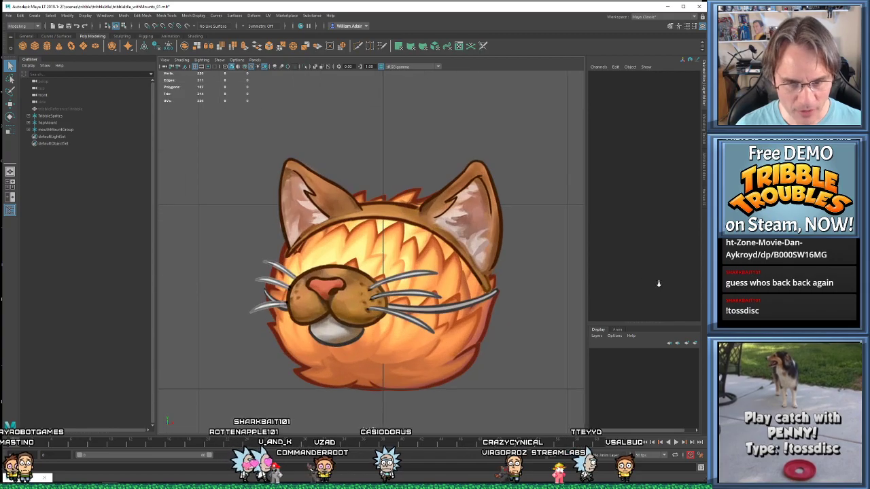
pyautogui.keyDown('alt'); pyautogui.moveTo(430, 262); pyautogui.dragTo(424, 254, button='middle'); pyautogui.keyUp('alt')
pyautogui.keyDown('alt'); pyautogui.moveTo(424, 254); pyautogui.dragTo(272, 262, button='right'); pyautogui.keyUp('alt')
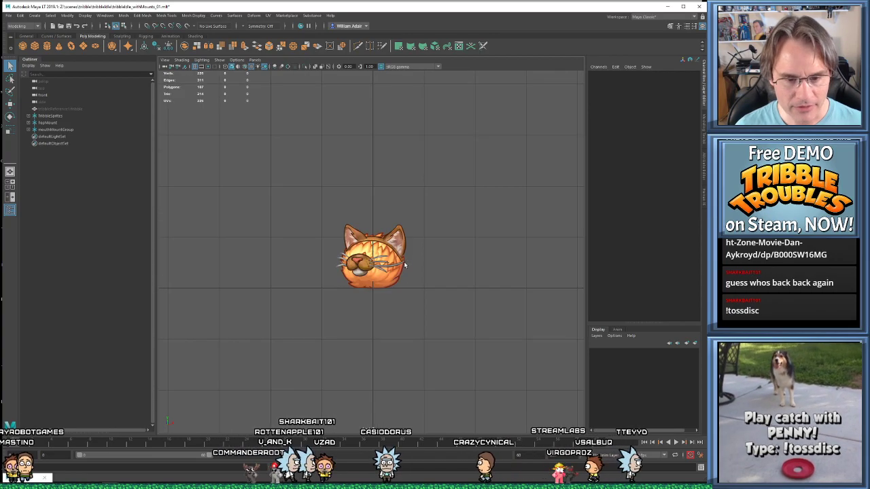
pyautogui.keyDown('alt'); pyautogui.moveTo(421, 271); pyautogui.dragTo(666, 300, button='right'); pyautogui.keyUp('alt')
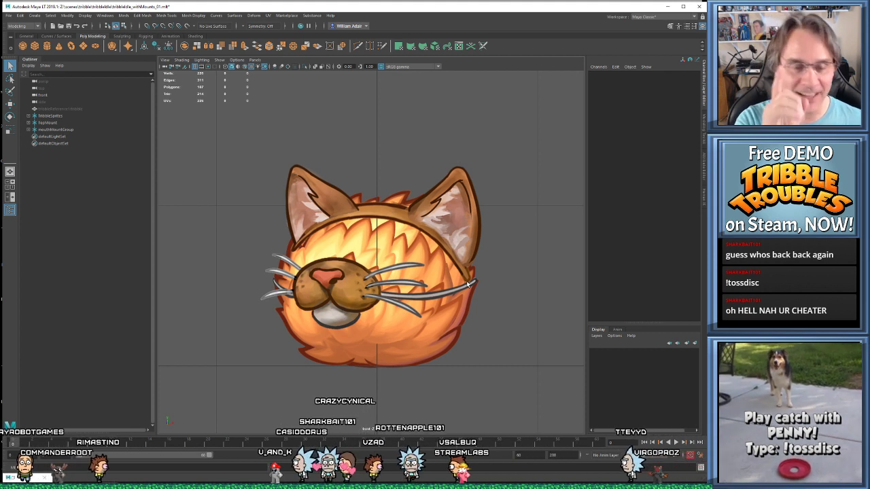
# Move cat_strapLarger out of mouthStrapLarge so it sits directly under mouthMountGroup, and play back the animation
pyautogui.click(32, 146)
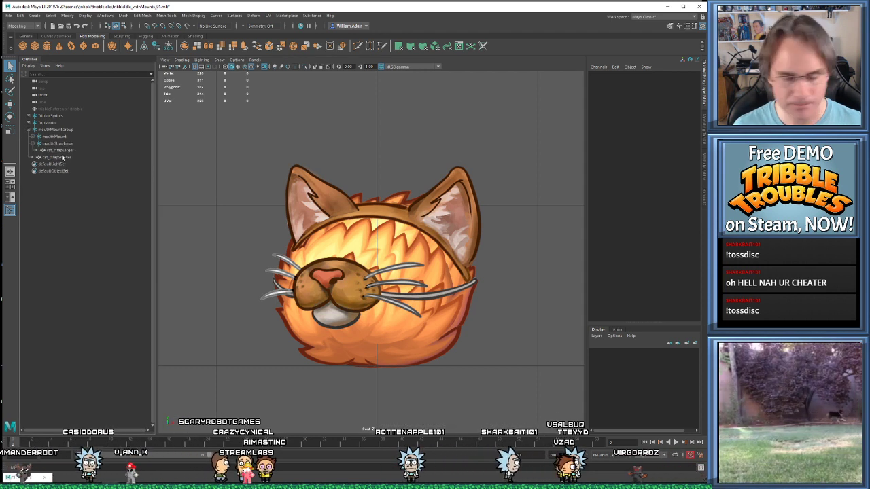
pyautogui.click(60, 151)
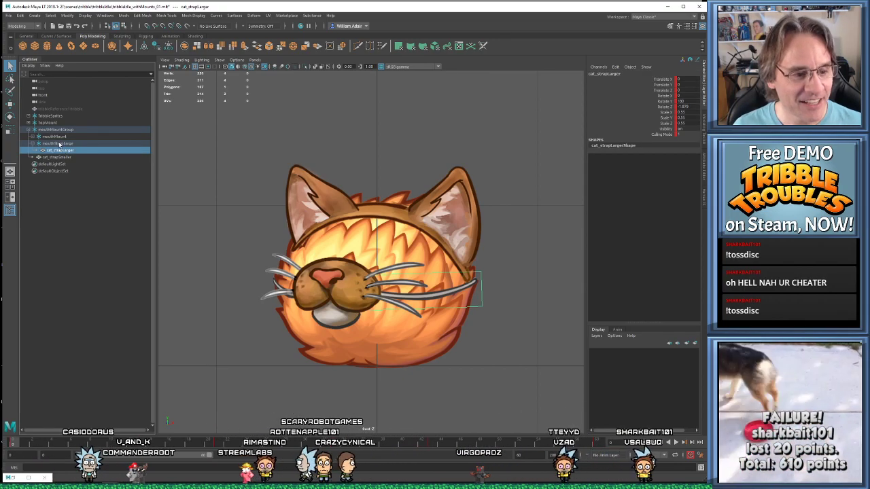
pyautogui.click(59, 143)
pyautogui.click(60, 157)
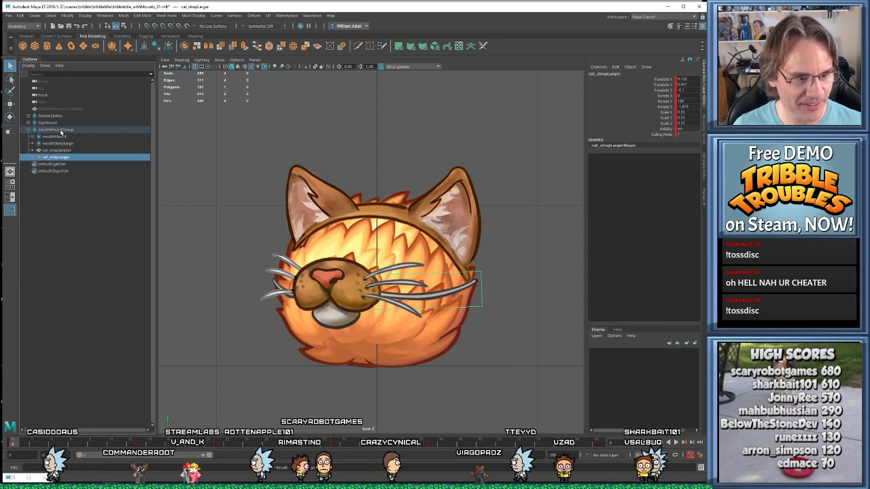
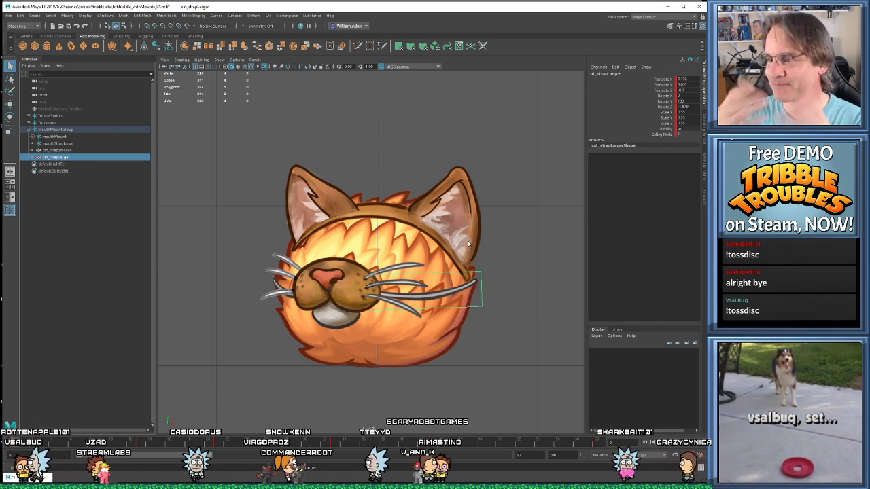
pyautogui.click(309, 394)
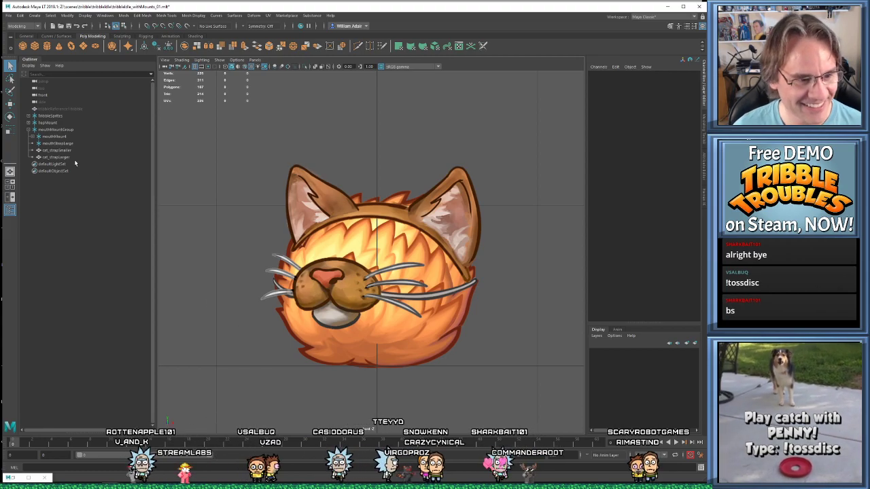
pyautogui.hotkey('alt', 'v')
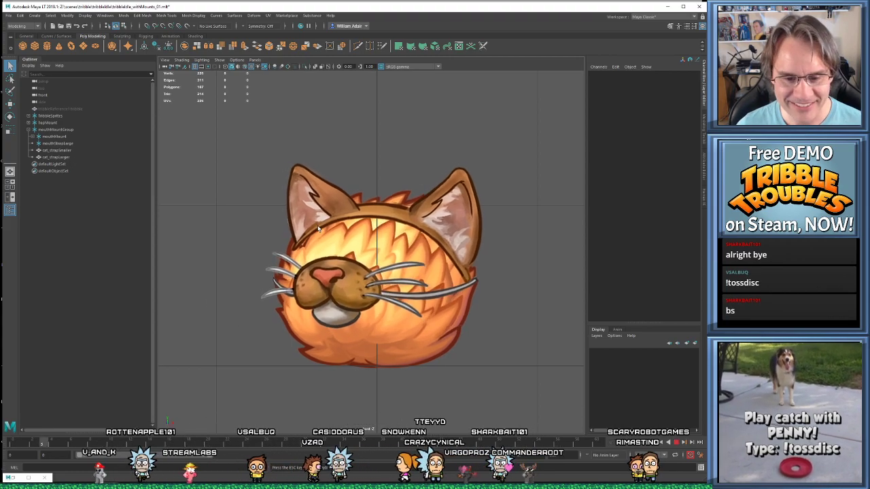
# Copy the keyframes of cat_strapSmaller across the full timeline range
pyautogui.click(57, 151)
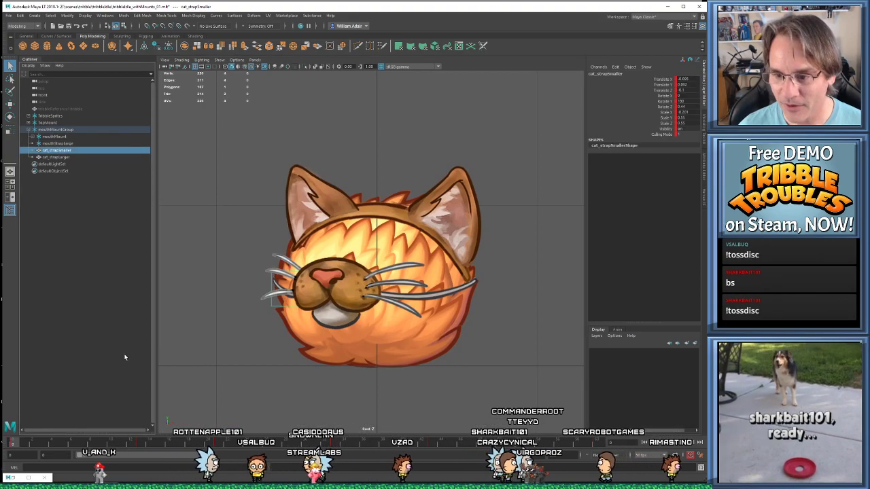
pyautogui.keyDown('shift'); pyautogui.moveTo(13, 443); pyautogui.dragTo(600, 444); pyautogui.keyUp('shift')
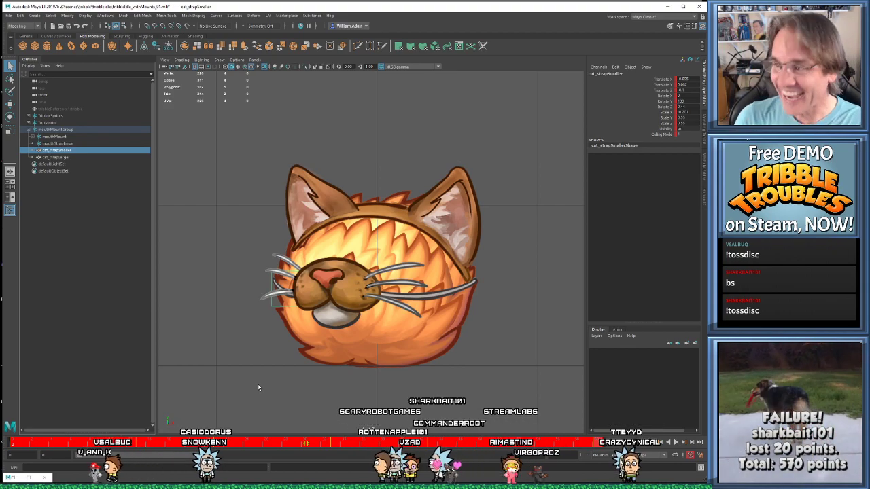
pyautogui.rightClick(238, 440)
pyautogui.click(259, 345)
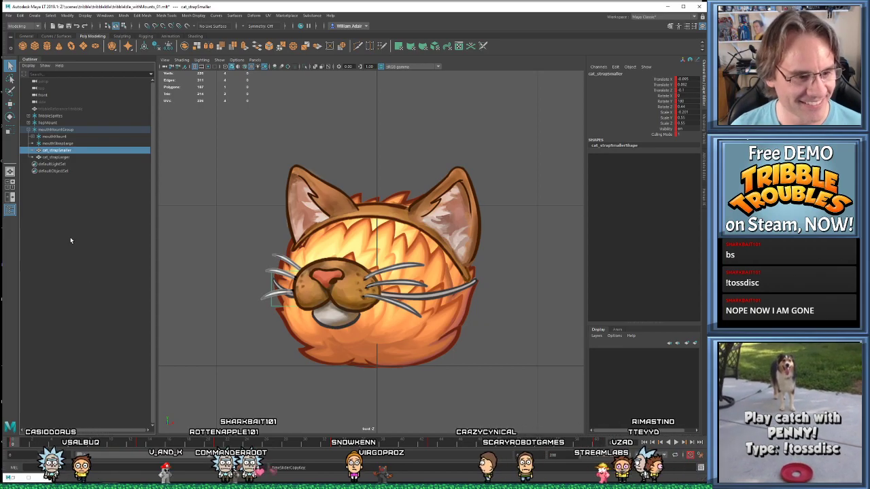
# Copy the keyframes of cat_strapLarger across the full timeline range
pyautogui.click(59, 144)
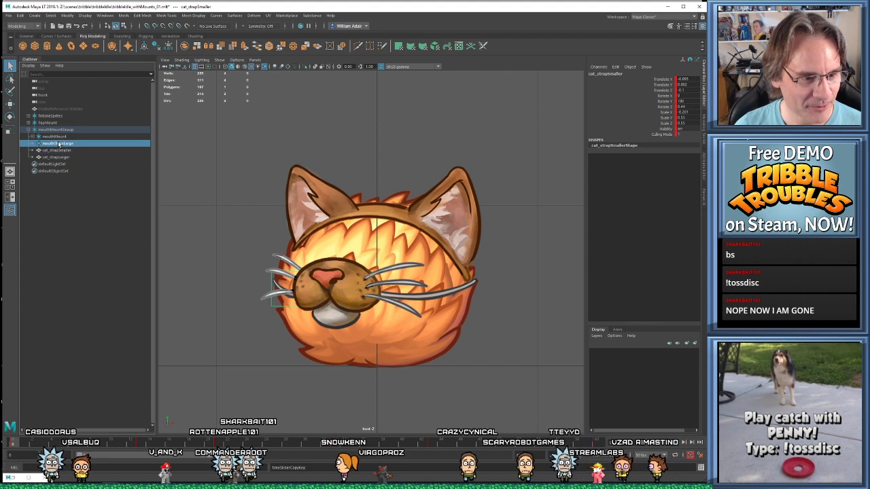
pyautogui.click(57, 156)
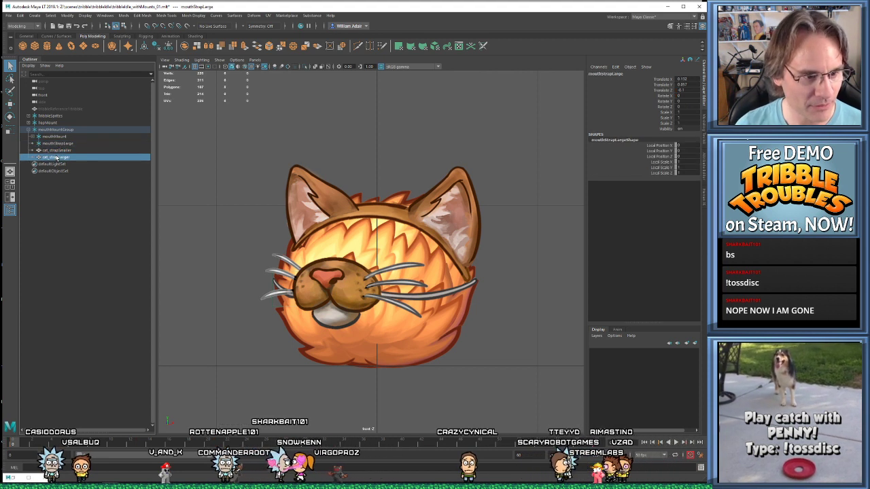
pyautogui.keyDown('shift'); pyautogui.moveTo(15, 445); pyautogui.dragTo(678, 458); pyautogui.keyUp('shift')
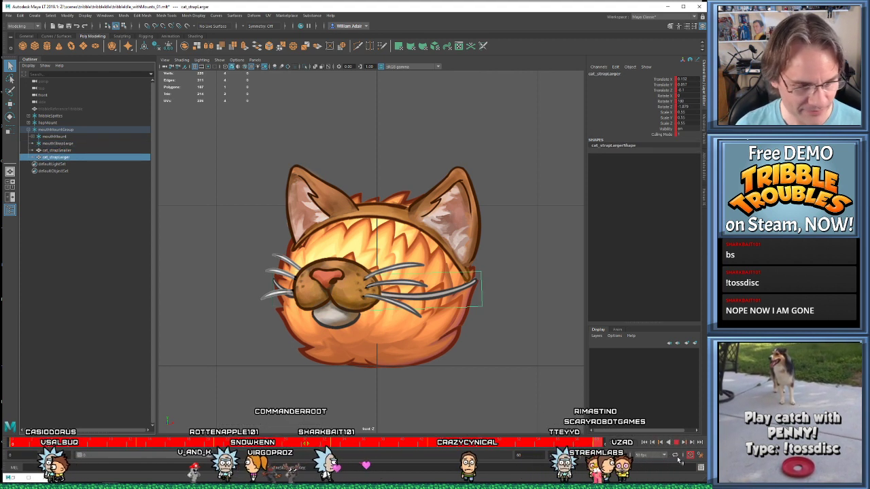
pyautogui.rightClick(276, 441)
pyautogui.click(294, 348)
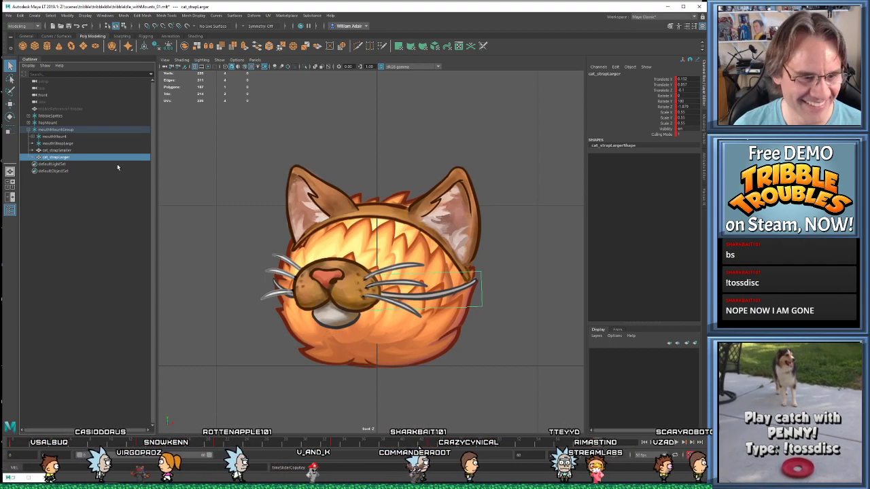
# Paste the copied keyframes onto the mouthStrapLarge locator and play back the animation
pyautogui.click(62, 143)
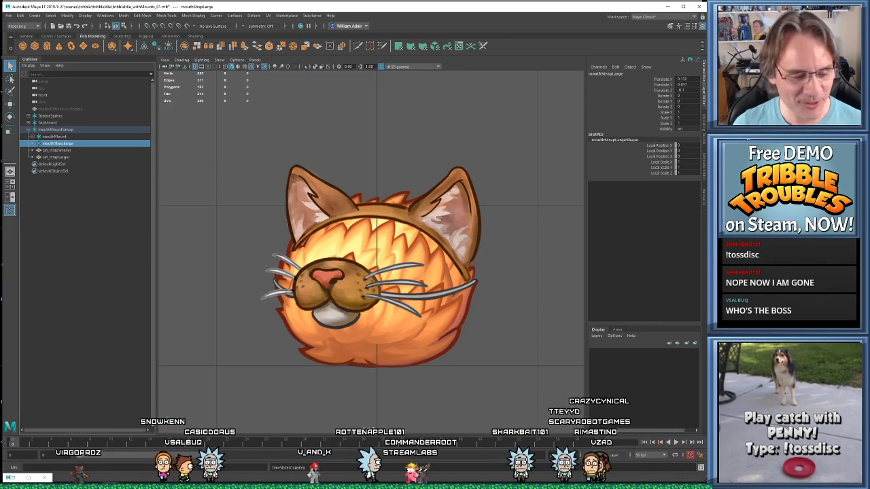
pyautogui.rightClick(72, 442)
pyautogui.moveTo(99, 354)
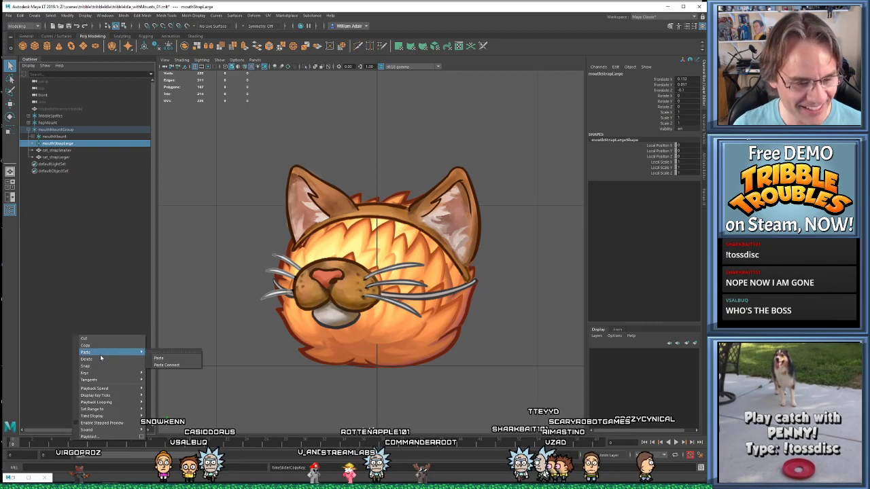
pyautogui.click(174, 365)
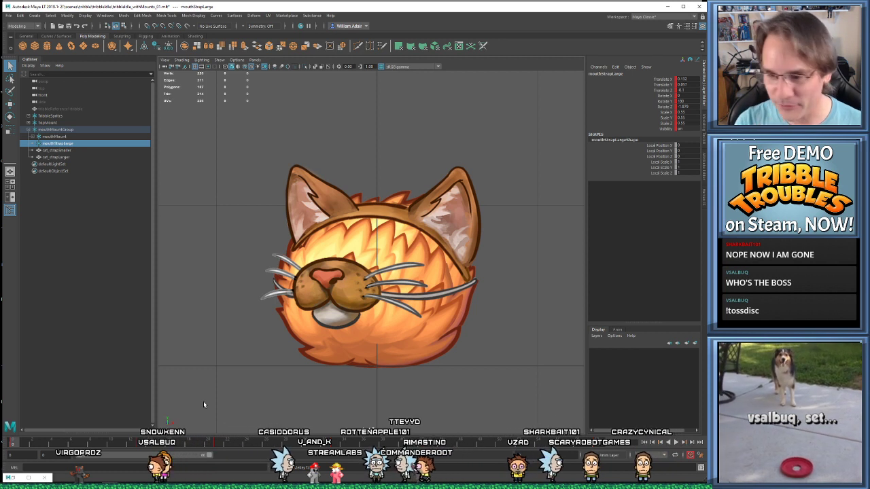
pyautogui.hotkey('alt', 'v')
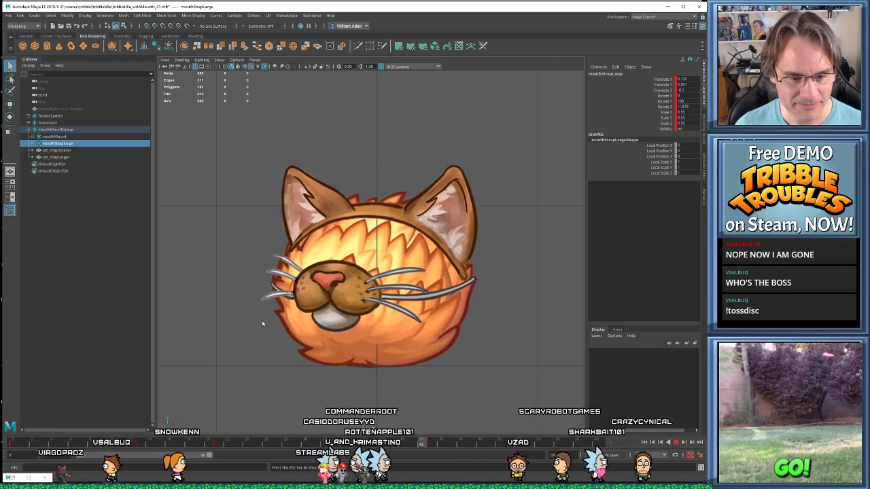
pyautogui.press('Escape')
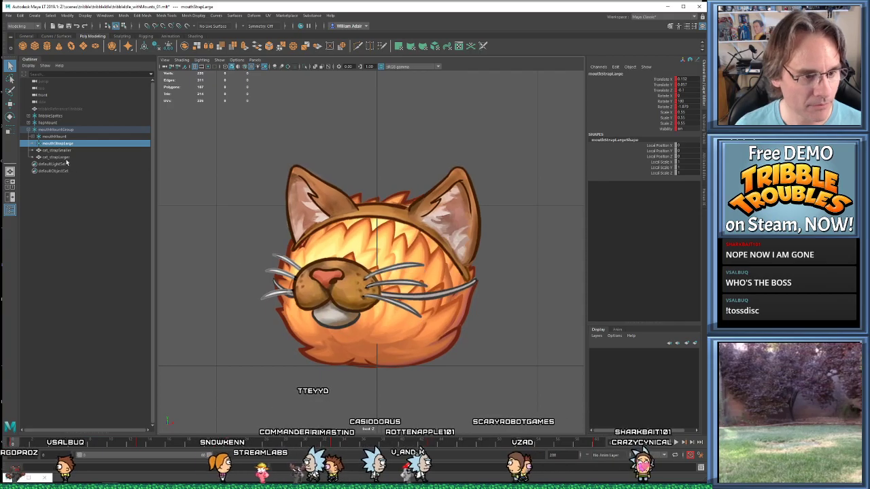
# Try parenting cat_strapLarger under mouthStrapLarge and deleting all its keyframes, then undo the deletion
pyautogui.click(58, 150)
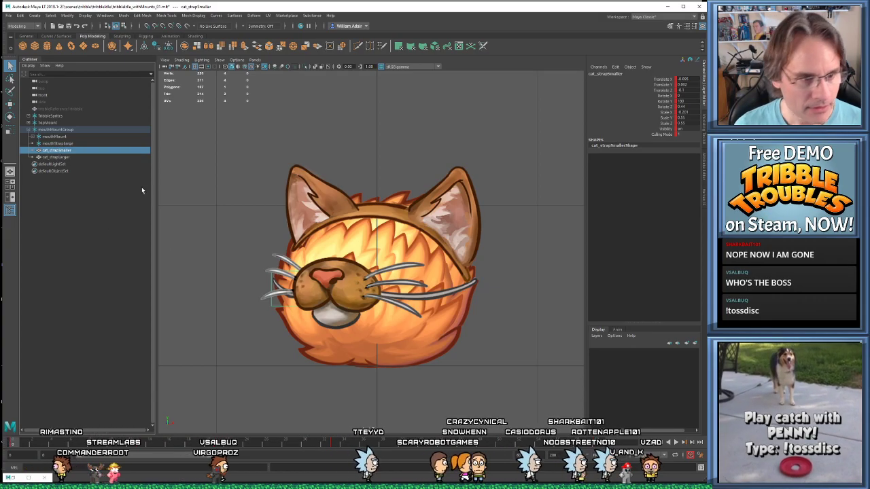
pyautogui.click(61, 157)
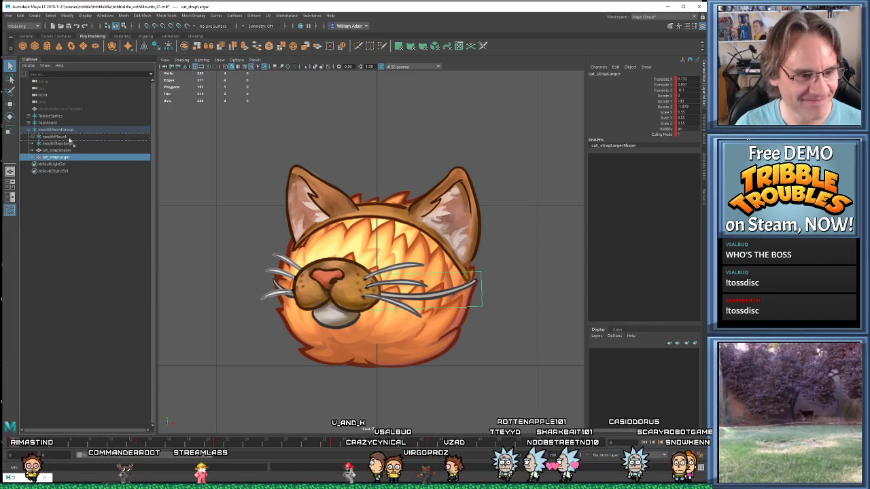
pyautogui.click(66, 150)
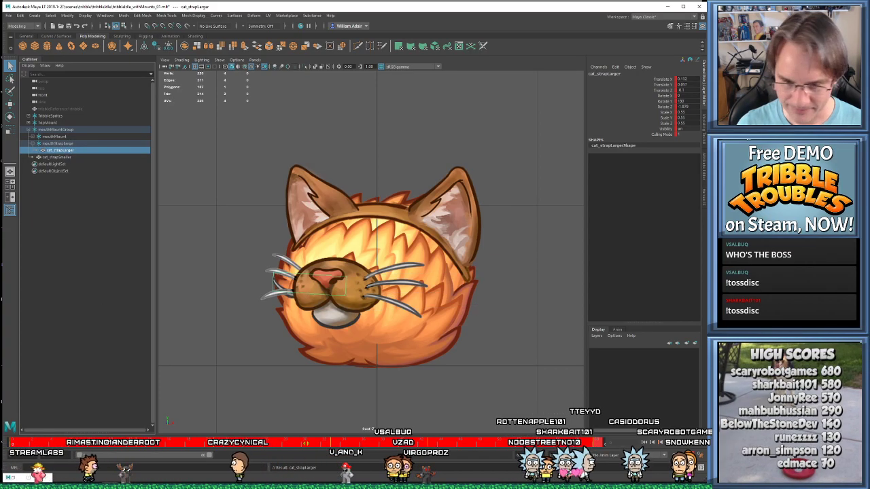
pyautogui.rightClick(348, 441)
pyautogui.click(386, 362)
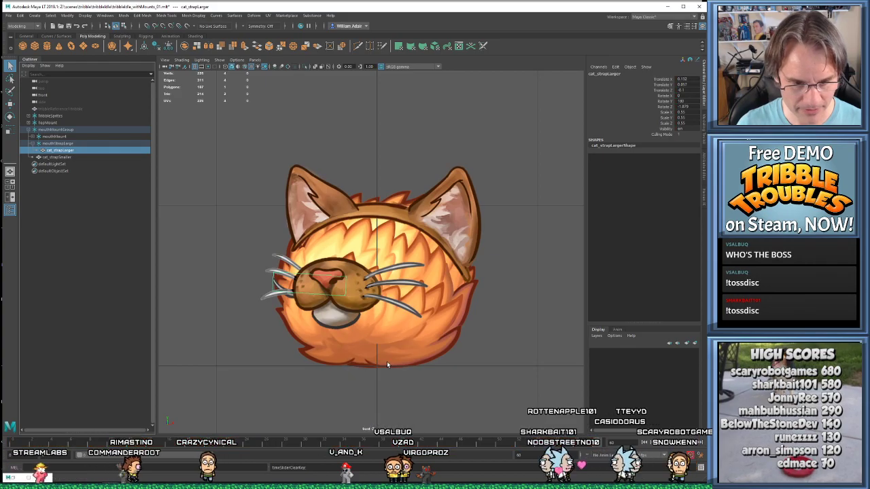
pyautogui.hotkey('alt', 'v')
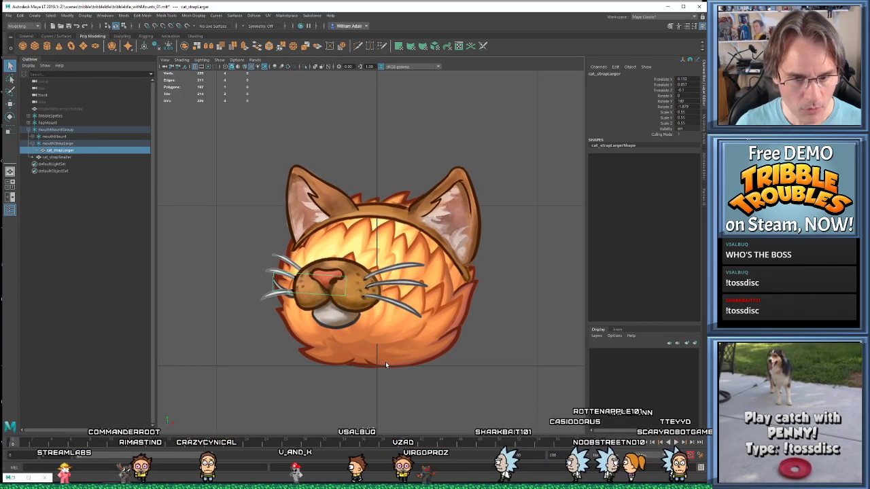
pyautogui.hotkey('ctrl', 'z')
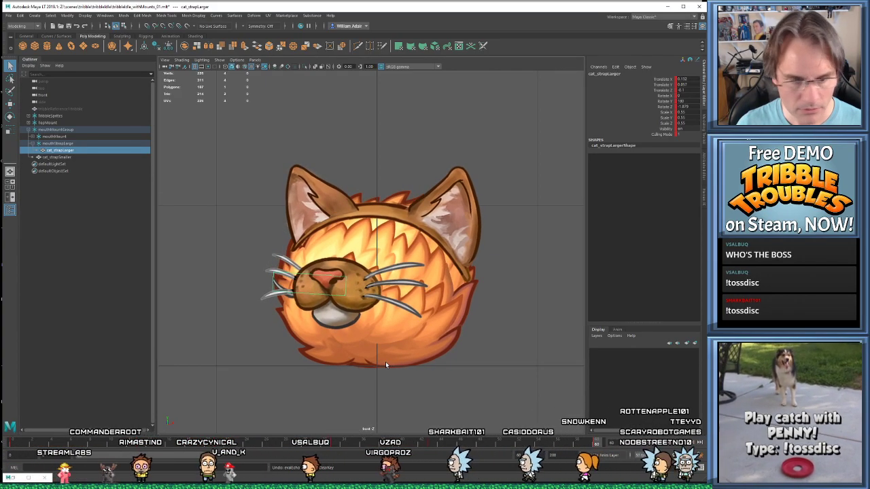
pyautogui.hotkey('ctrl', 'z')
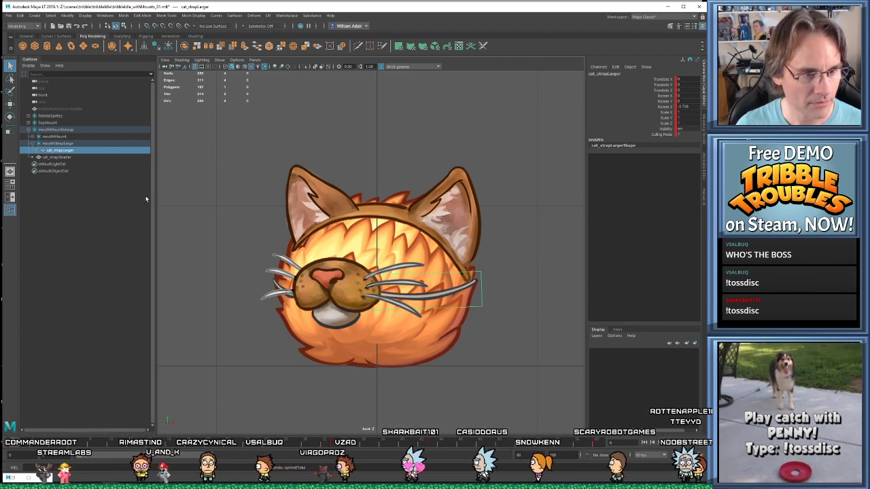
# Delete the keyframes of cat_strapLarger between its first and last ones
pyautogui.click(60, 144)
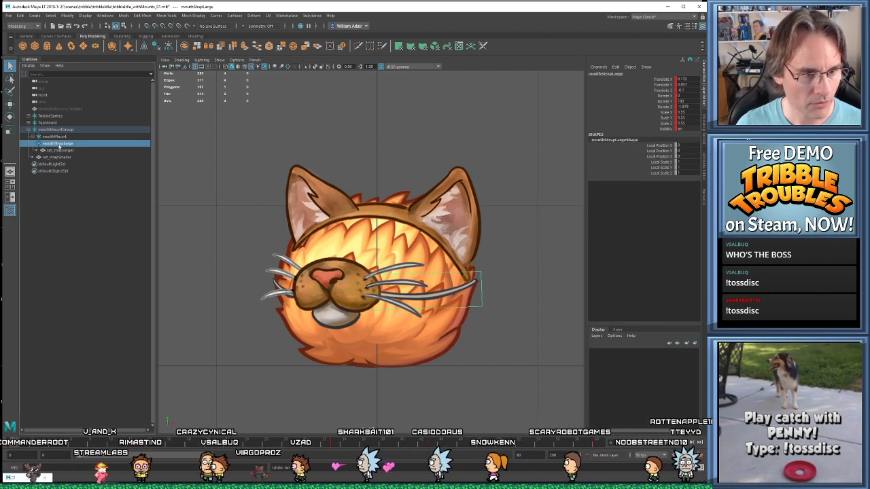
pyautogui.click(58, 150)
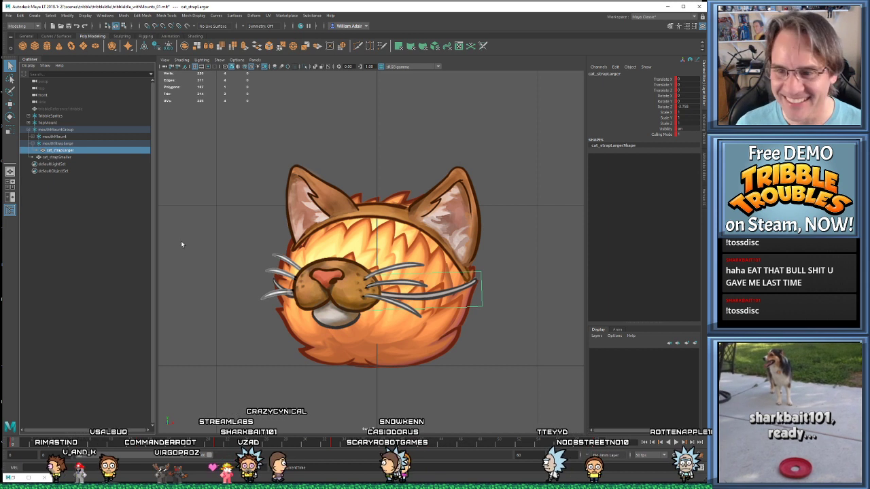
pyautogui.hotkey('ctrl', 'z')
pyautogui.hotkey('ctrl', 'z')
pyautogui.keyDown('shift'); pyautogui.moveTo(129, 445); pyautogui.dragTo(501, 445); pyautogui.keyUp('shift')
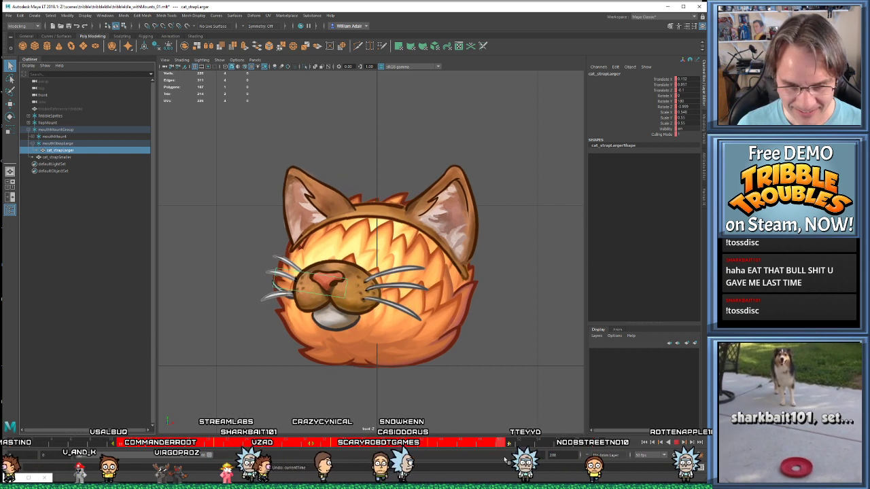
pyautogui.rightClick(469, 445)
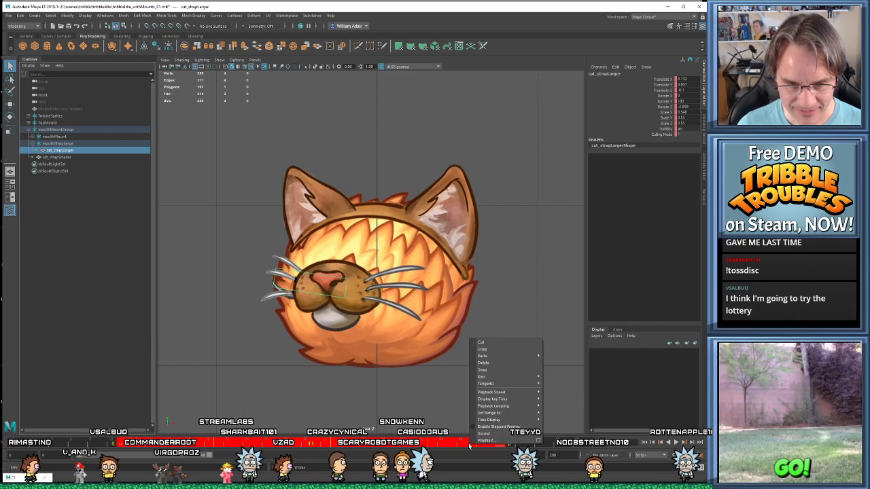
pyautogui.click(483, 361)
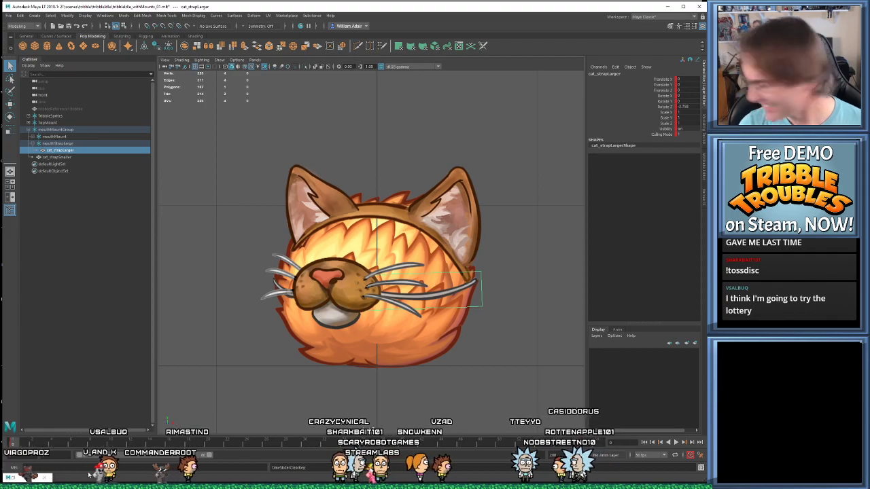
# Key cat_strapLarger's first-frame pose at frame 60 and check its curves in the Graph Editor
pyautogui.moveTo(12, 445); pyautogui.dragTo(598, 446, button='middle')
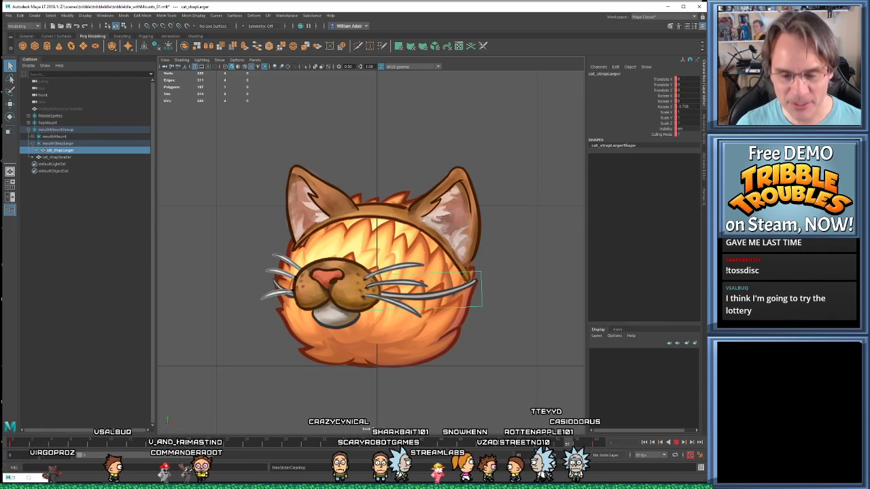
pyautogui.press('s')
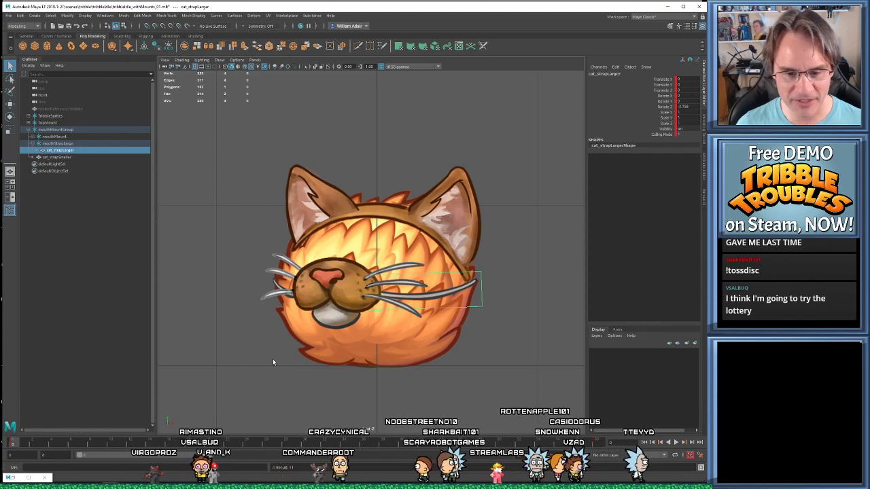
pyautogui.rightClick(29, 478)
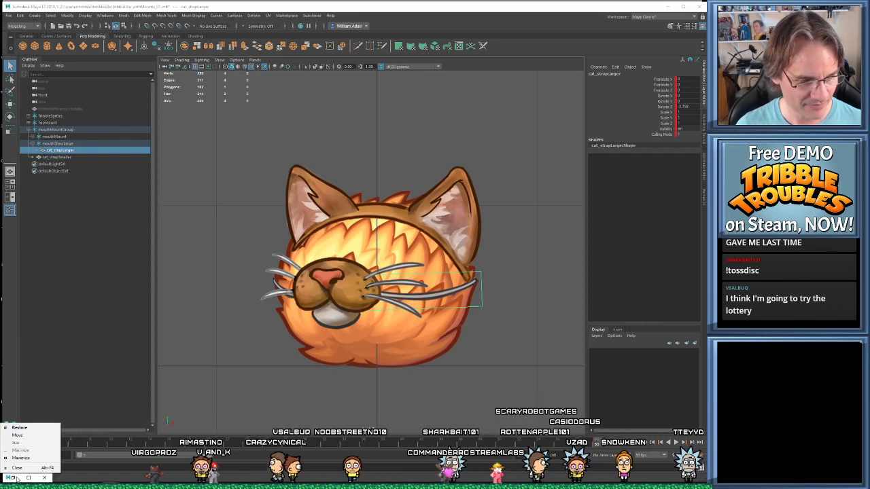
pyautogui.click(17, 480)
pyautogui.click(12, 478)
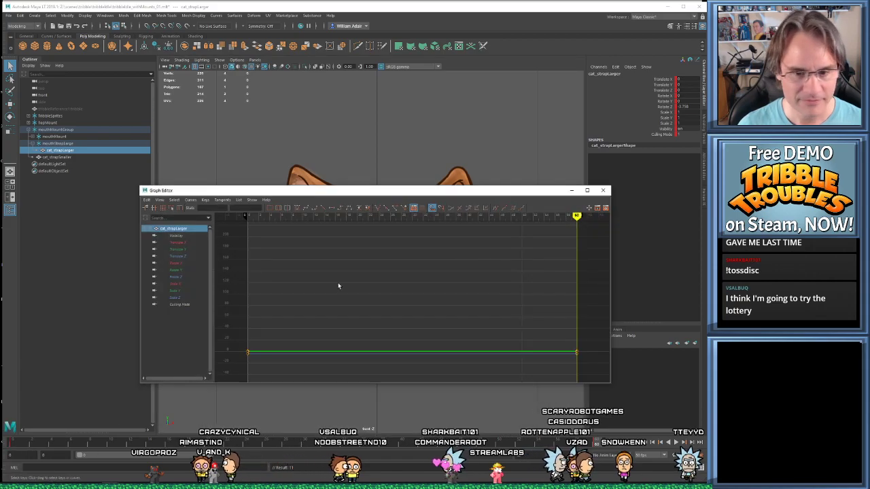
pyautogui.click(602, 190)
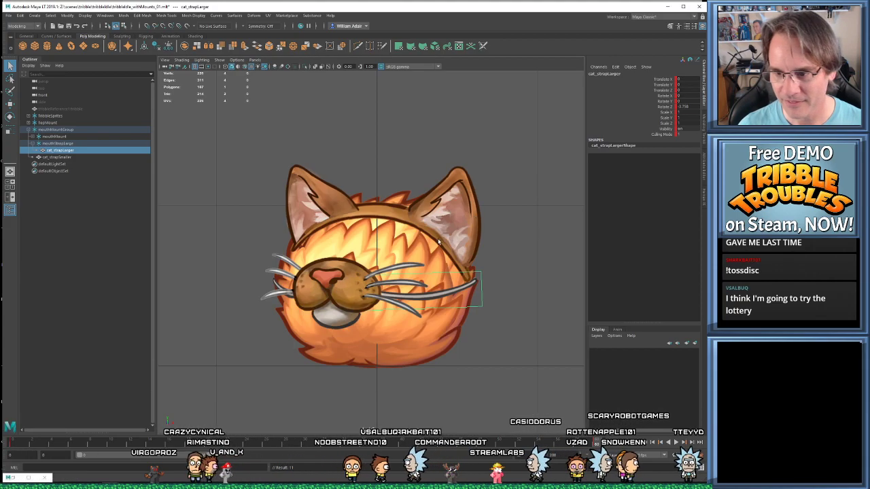
# Play back the animation and step through mouthStrapLarge's keyframes to examine how the larger strap moves
pyautogui.hotkey('alt', 'v')
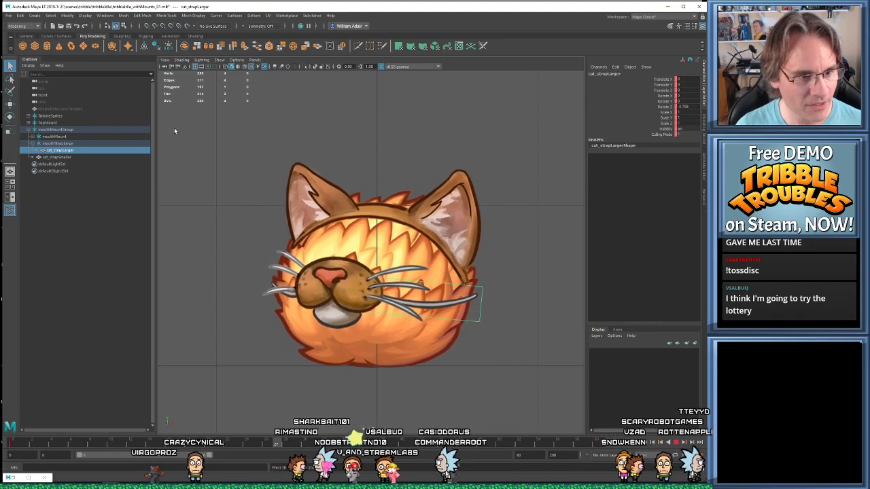
pyautogui.hotkey('alt', 'v')
pyautogui.click(93, 144)
pyautogui.press('e')
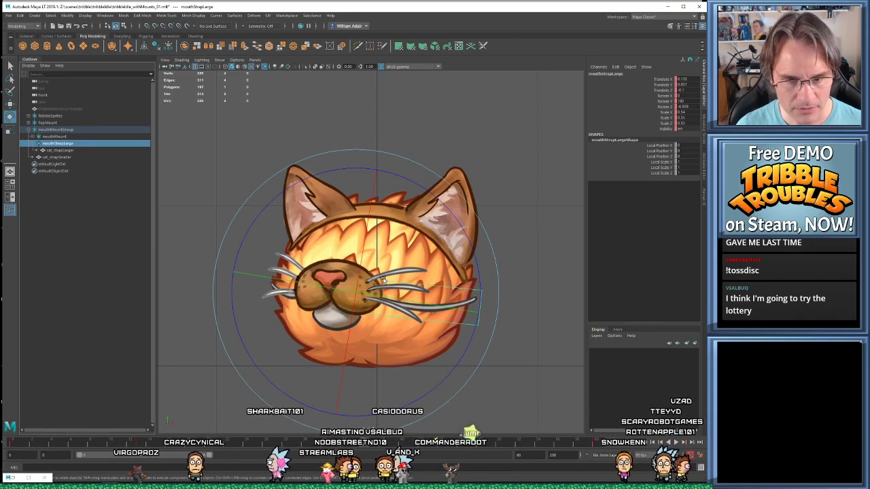
pyautogui.press('.')
pyautogui.press('.')
pyautogui.press('.')
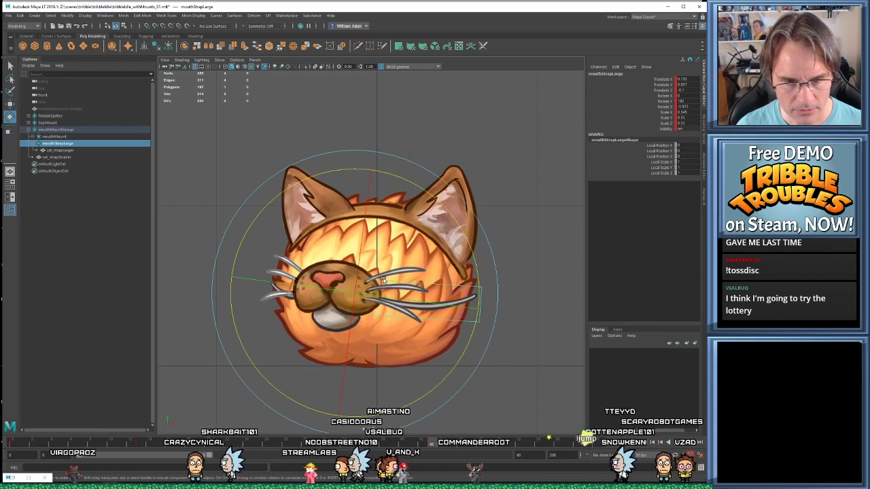
pyautogui.press(',')
pyautogui.press(',')
pyautogui.press(',')
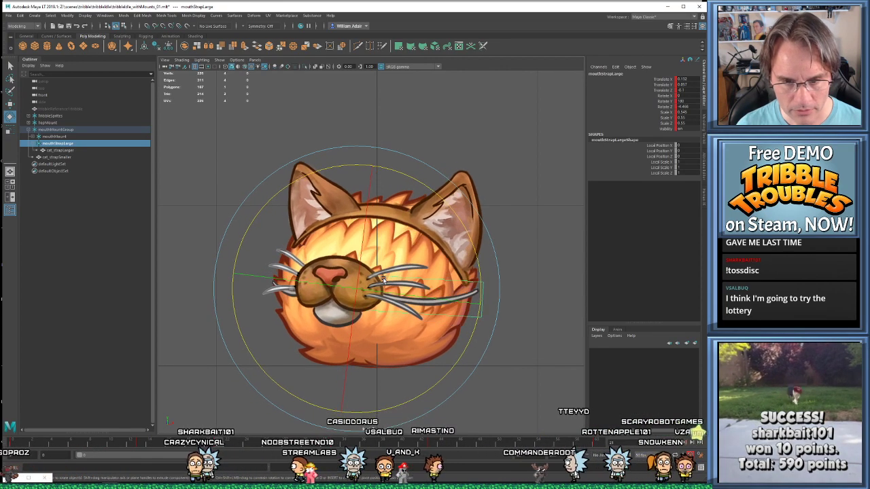
pyautogui.press('.')
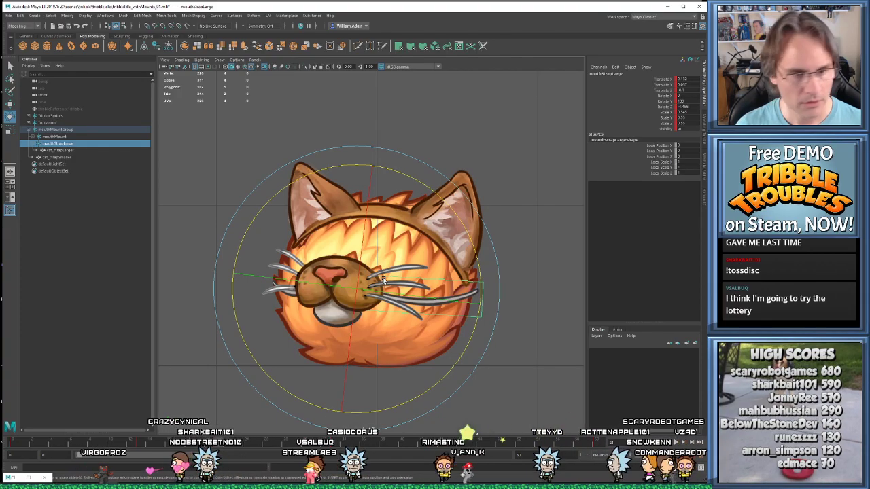
# Undo the keyframe edits and reparenting of cat_strapLarger so it sits directly under mouthMountGroup, and select it
pyautogui.hotkey('ctrl', 'z')
pyautogui.hotkey('ctrl', 'z')
pyautogui.hotkey('ctrl', 'z')
pyautogui.hotkey('ctrl', 'z')
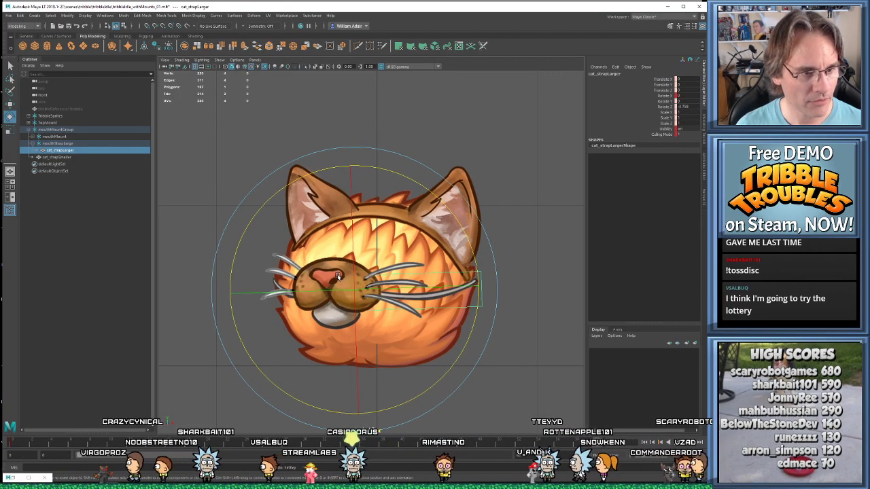
pyautogui.hotkey('ctrl', 'z')
pyautogui.hotkey('ctrl', 'z')
pyautogui.hotkey('ctrl', 'z')
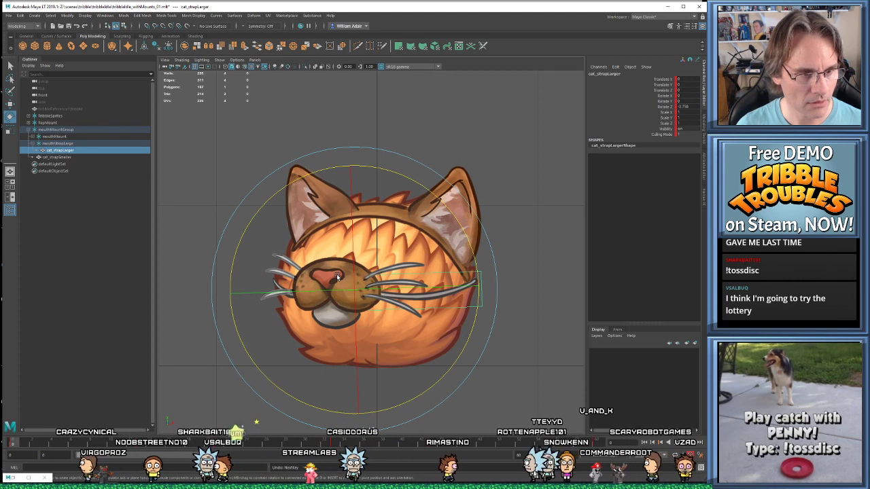
pyautogui.hotkey('ctrl', 'z')
pyautogui.hotkey('ctrl', 'z')
pyautogui.hotkey('ctrl', 'z')
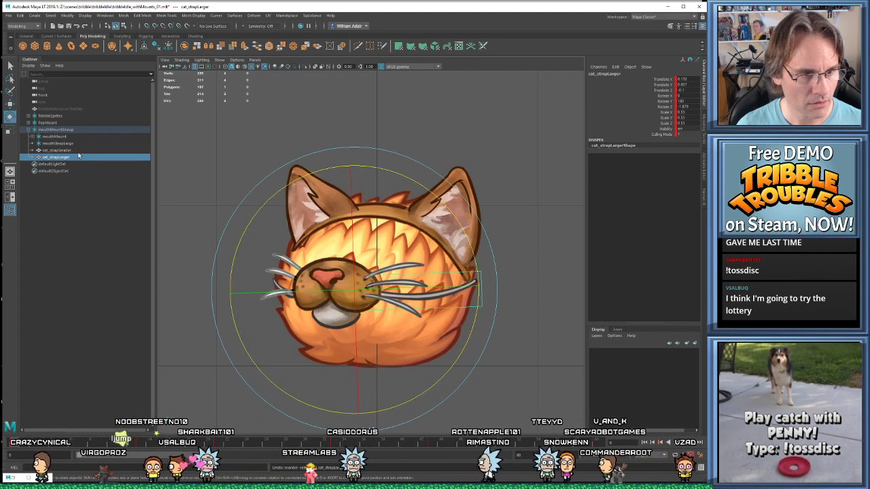
pyautogui.click(70, 149)
pyautogui.click(61, 158)
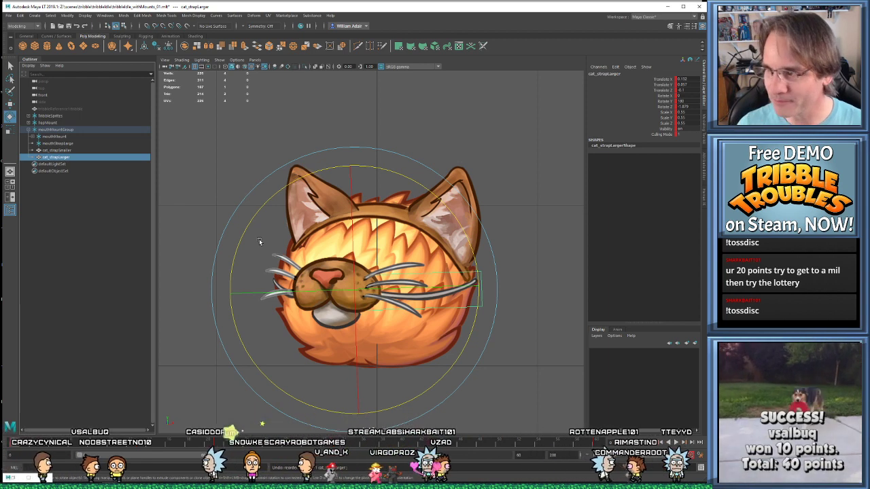
# Copy all of cat_strapLarger's keyframes across the full timeline range
pyautogui.hotkey('alt', 'v')
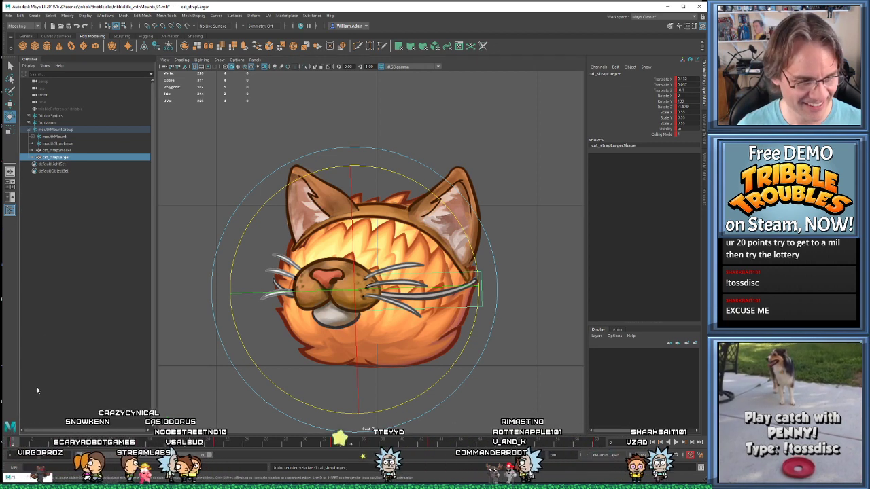
pyautogui.keyDown('shift'); pyautogui.moveTo(15, 442); pyautogui.dragTo(591, 442); pyautogui.keyUp('shift')
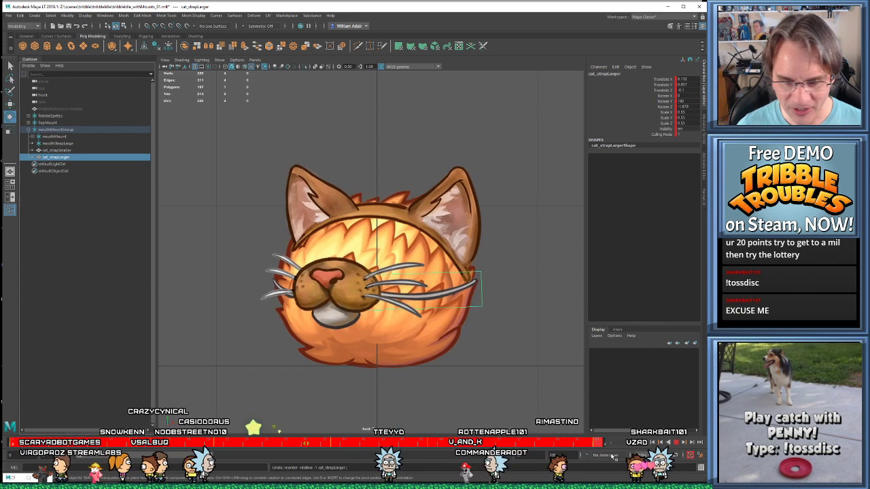
pyautogui.rightClick(344, 443)
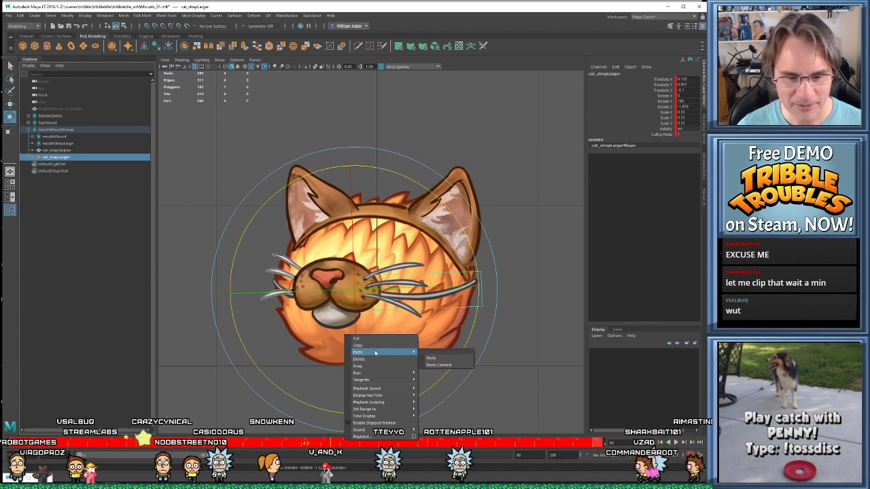
pyautogui.click(360, 345)
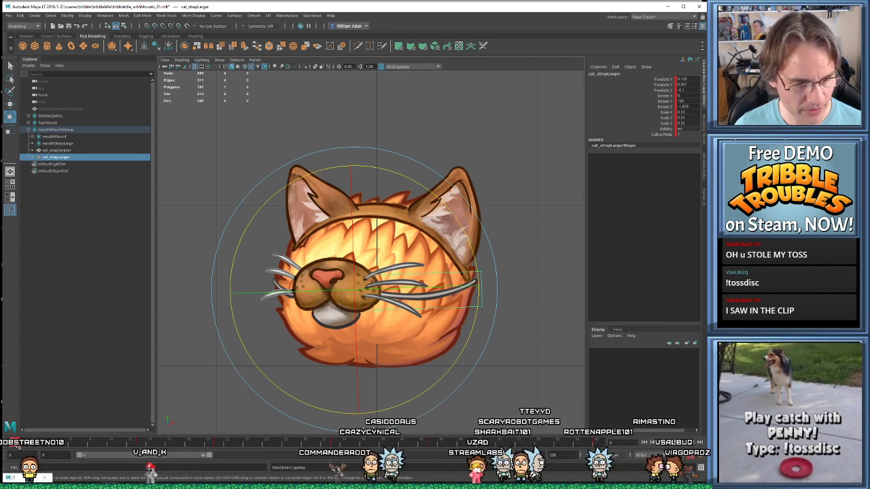
pyautogui.rightClick(365, 431)
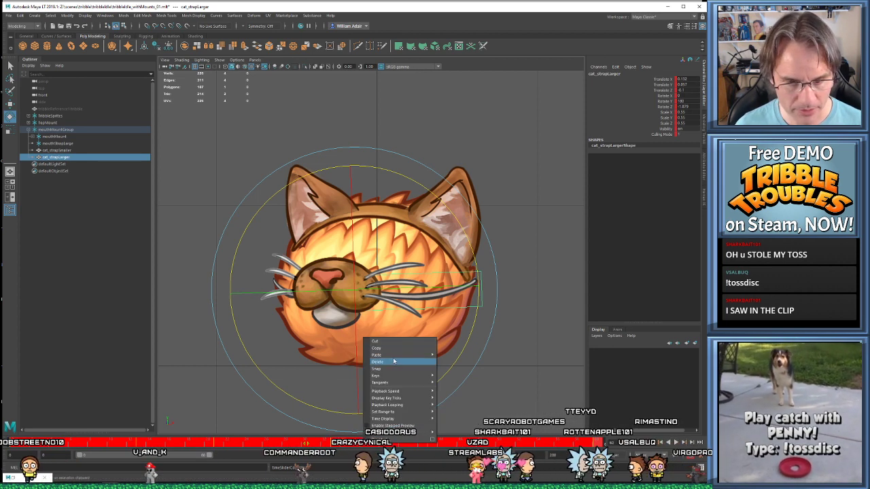
pyautogui.click(372, 349)
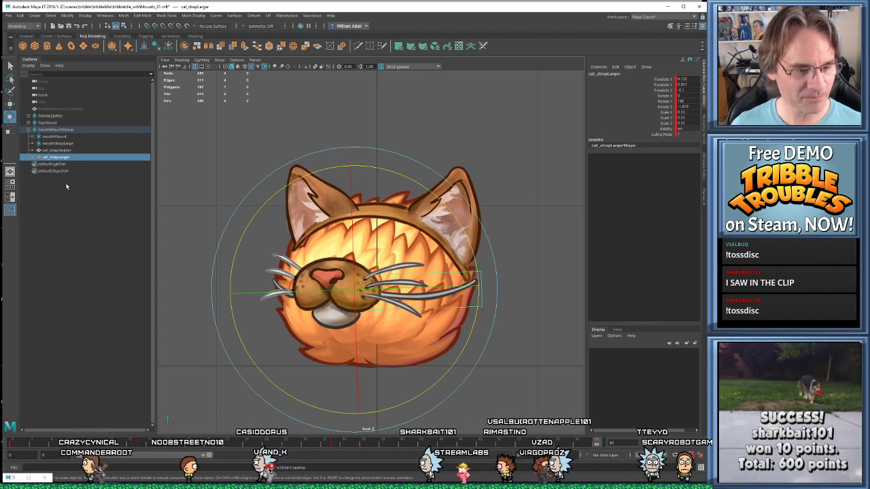
# Delete all existing keyframes on mouthStrapLarge
pyautogui.click(58, 143)
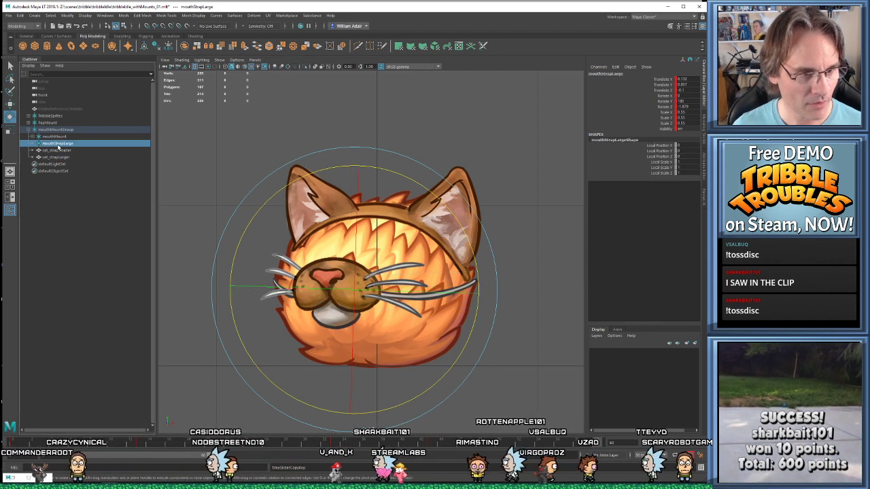
pyautogui.doubleClick(15, 443)
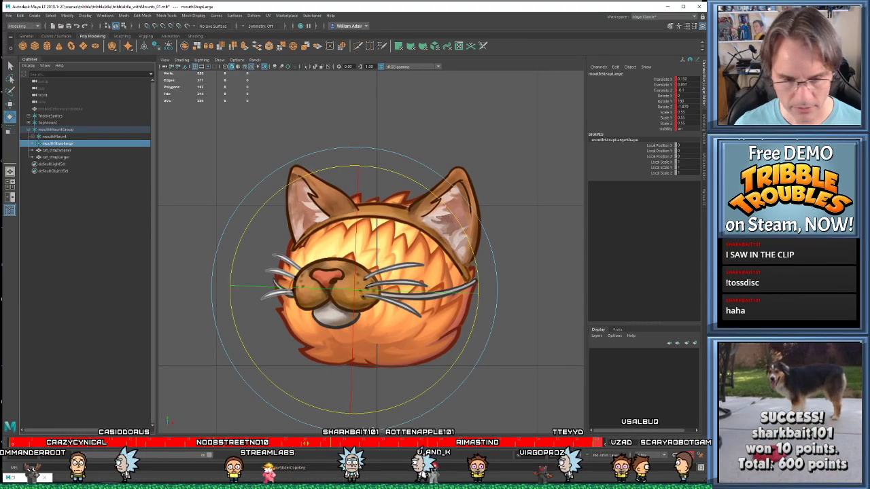
pyautogui.rightClick(414, 446)
pyautogui.click(435, 363)
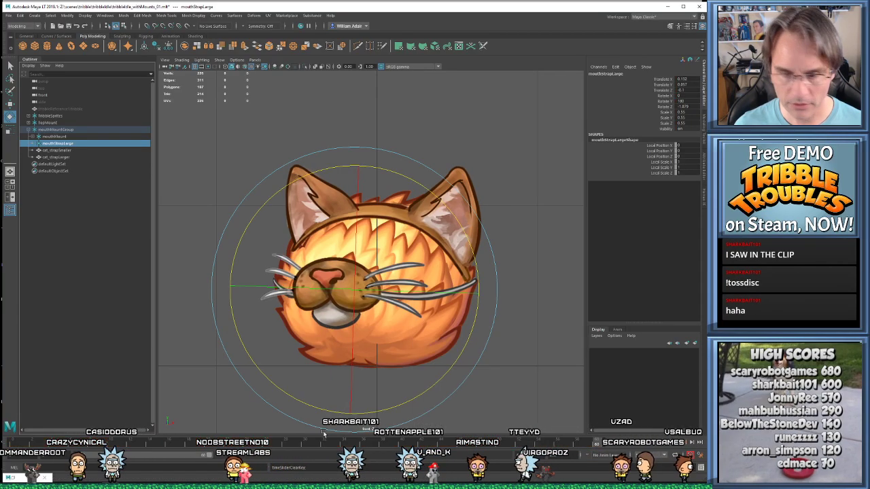
pyautogui.press('w')
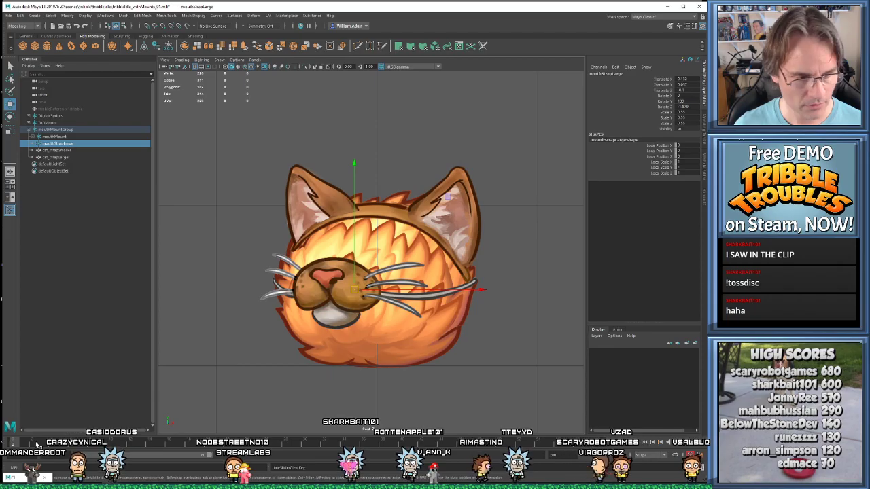
# Paste the copied cat_strapLarger keyframes onto mouthStrapLarge at the first frame and step through them to check the motion
pyautogui.rightClick(37, 444)
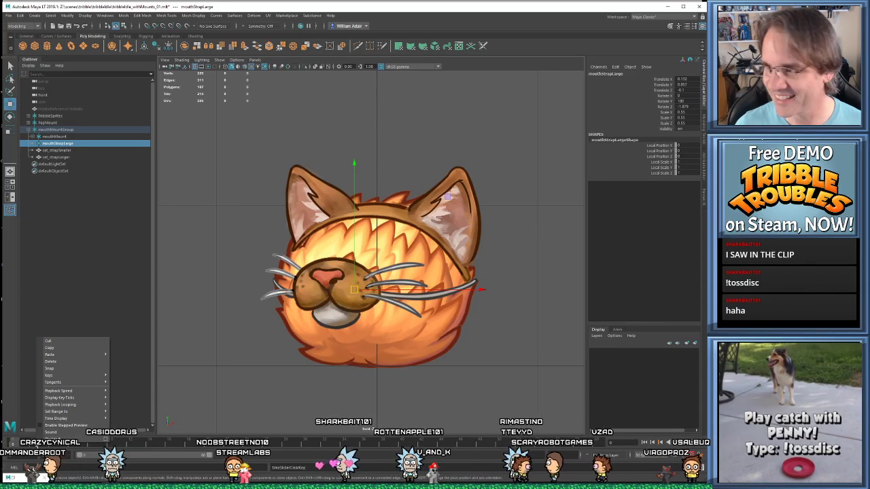
pyautogui.moveTo(74, 355)
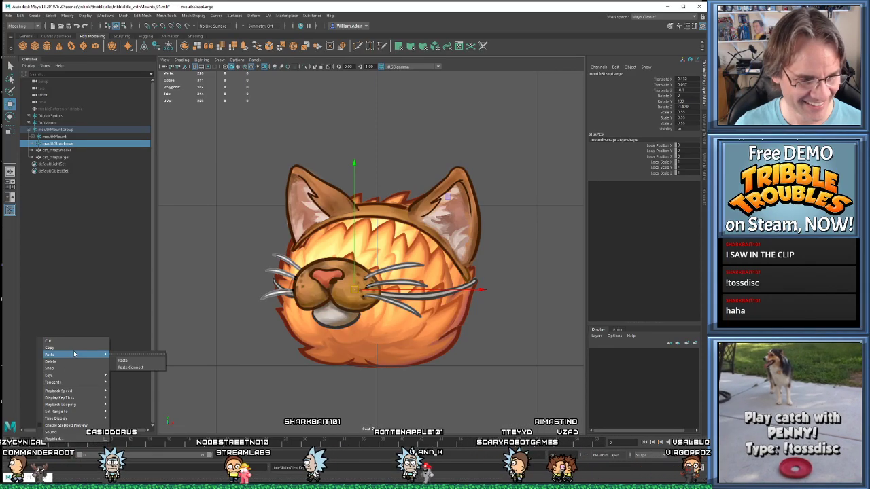
pyautogui.click(161, 360)
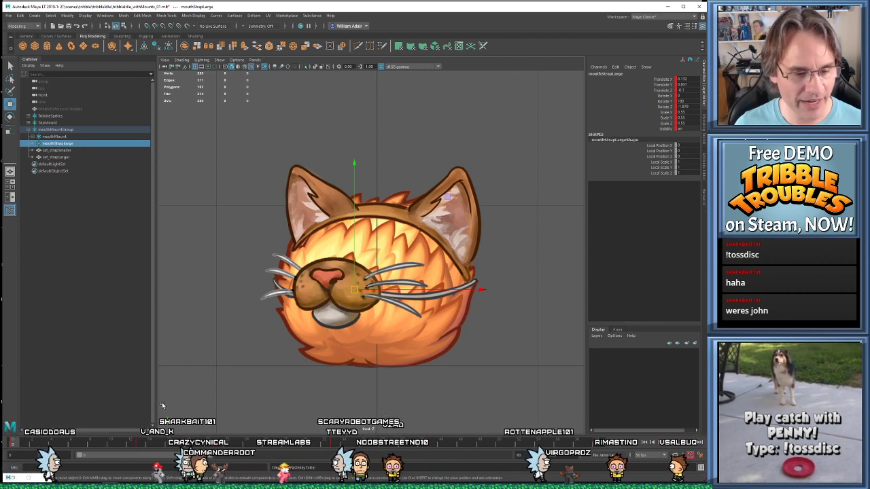
pyautogui.press('.')
pyautogui.press('.')
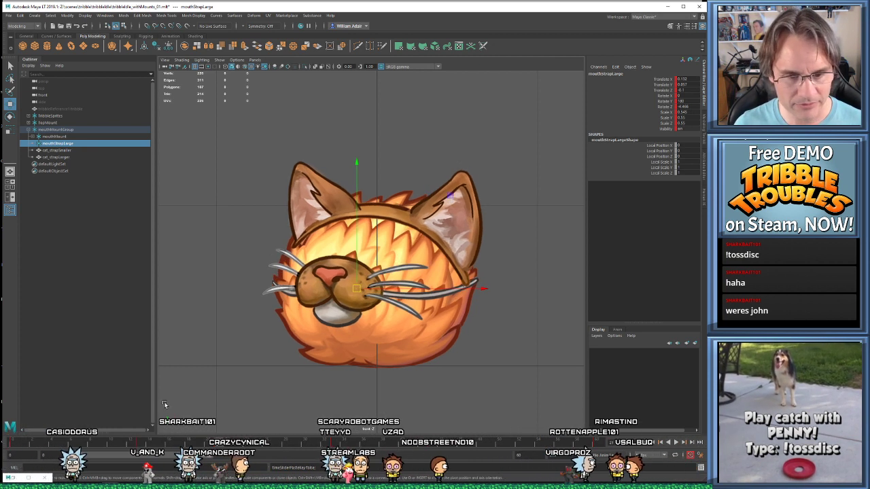
pyautogui.press(',')
pyautogui.press(',')
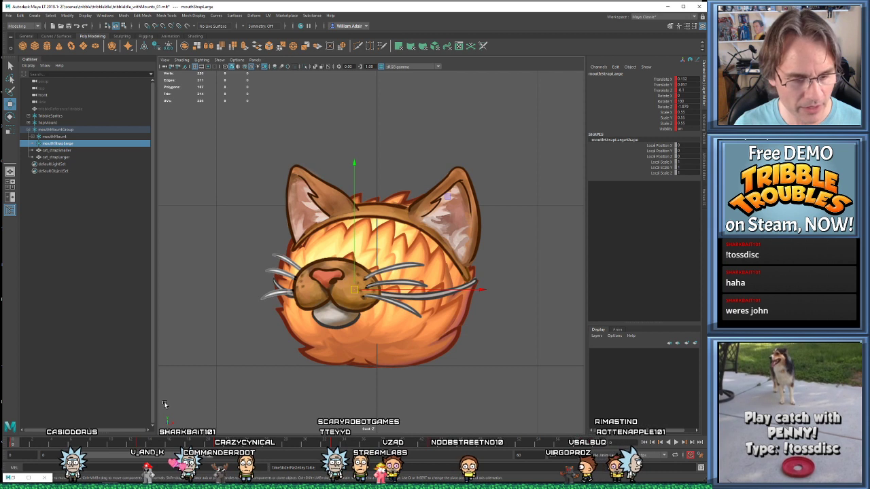
pyautogui.press('.')
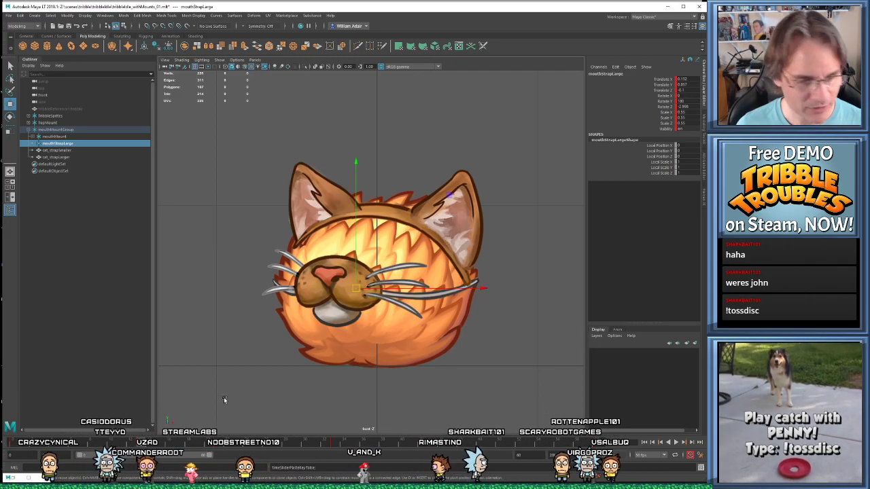
# Reorder cat_strapLarger within mouthMountGroup so it sits directly below mouthStrapLarge and above cat_strapSmaller
pyautogui.click(59, 157)
pyautogui.moveTo(59, 157); pyautogui.dragTo(63, 151, button='middle')
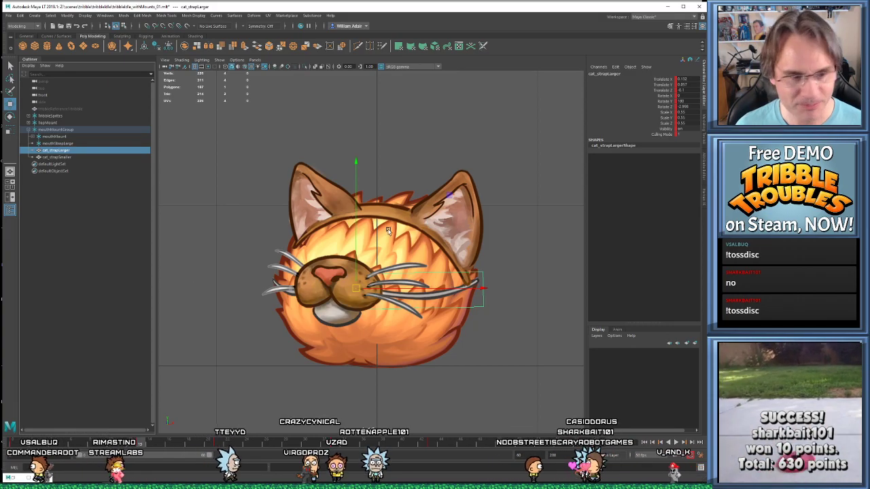
pyautogui.click(67, 144)
pyautogui.click(64, 151)
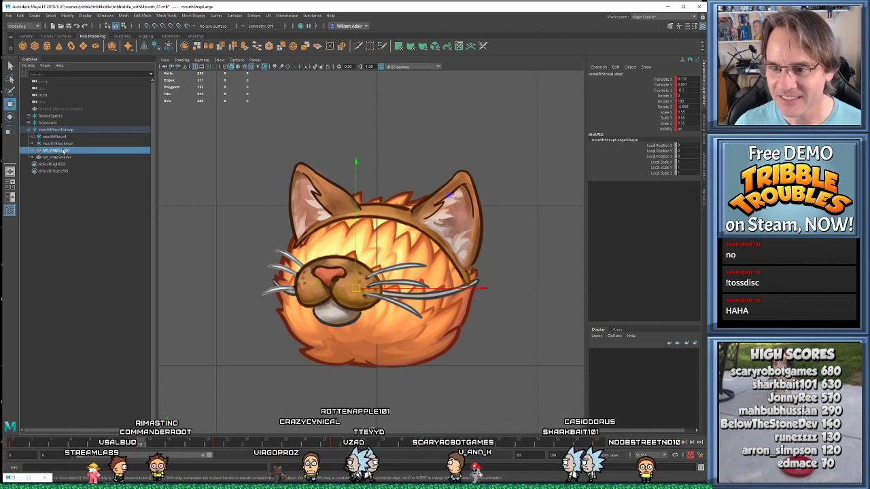
# Parent cat_strapLarger under mouthStrapLarge at the first frame and delete all of its own keyframes
pyautogui.moveTo(178, 440); pyautogui.dragTo(11, 442)
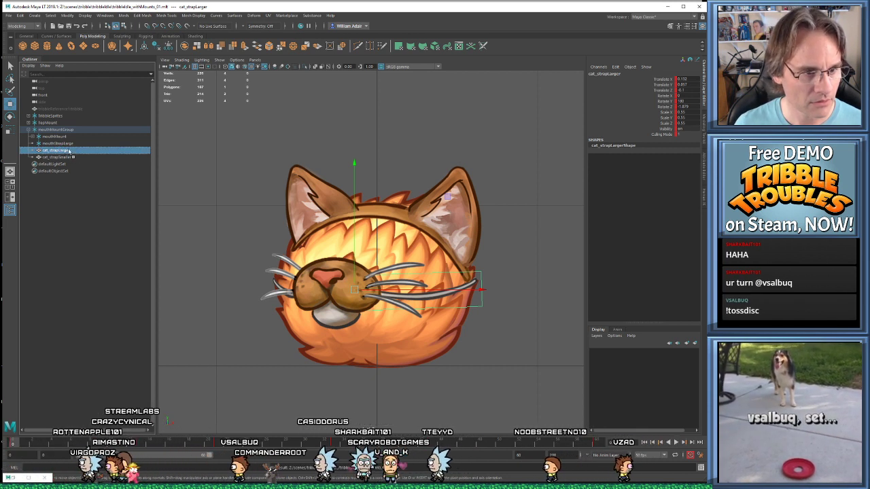
pyautogui.moveTo(61, 152); pyautogui.dragTo(72, 144, button='middle')
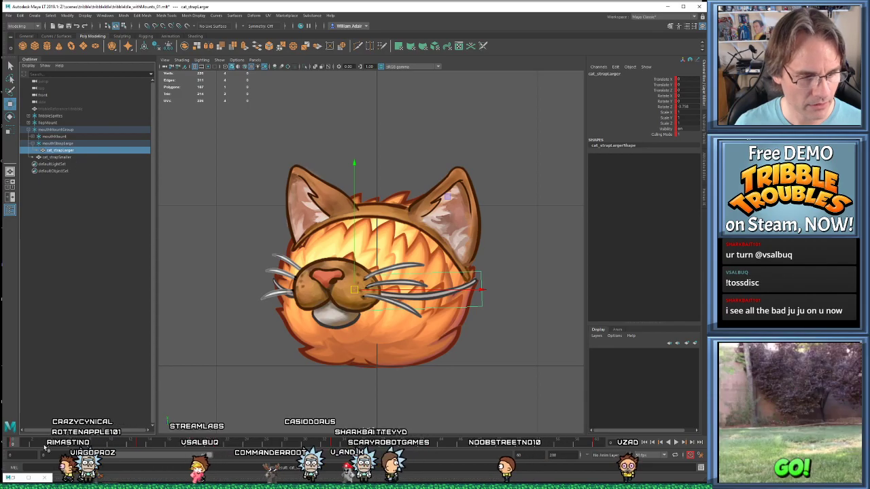
pyautogui.keyDown('shift'); pyautogui.moveTo(14, 443); pyautogui.dragTo(672, 430); pyautogui.keyUp('shift')
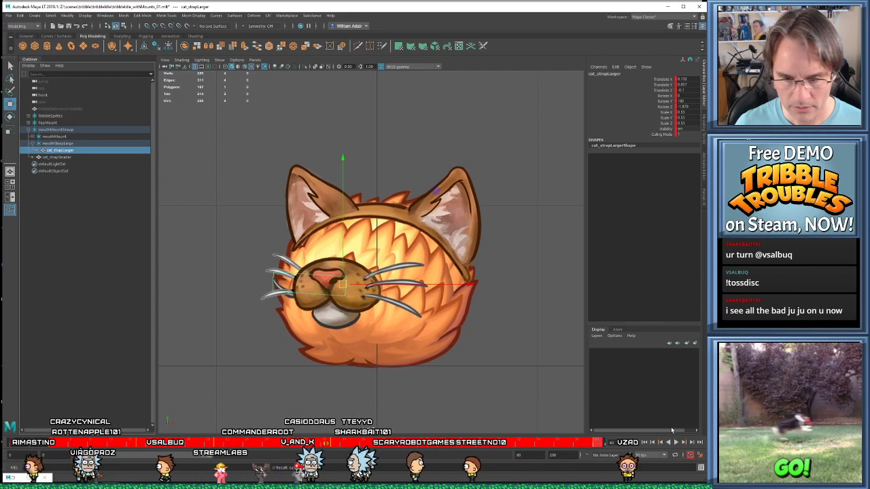
pyautogui.rightClick(476, 442)
pyautogui.click(497, 364)
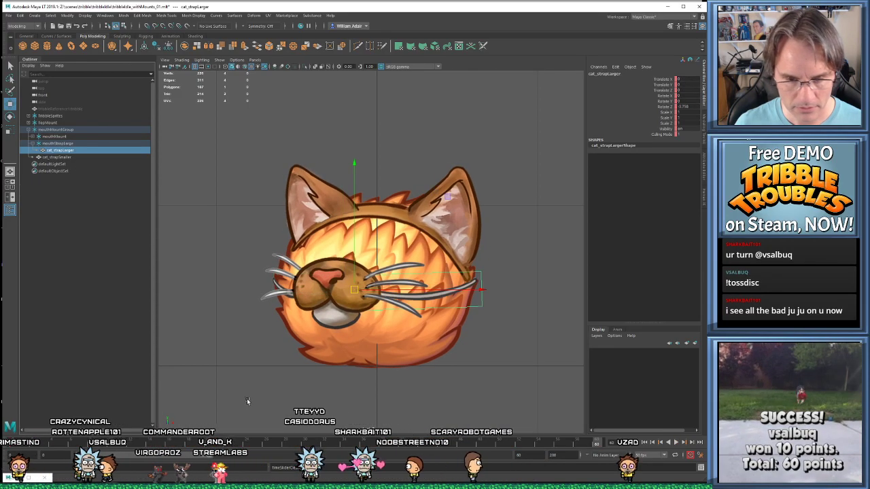
pyautogui.rightClick(31, 442)
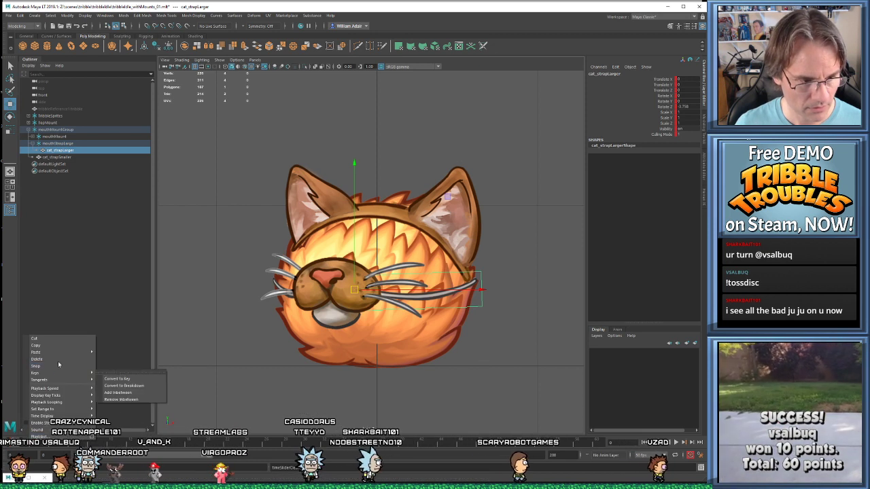
pyautogui.click(58, 359)
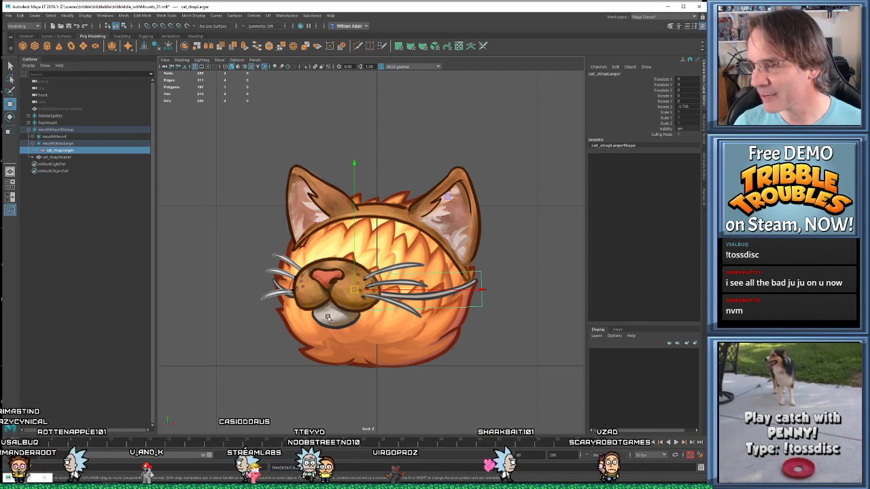
# Try a different Rotate Z value on cat_strapLarger and undo the change
pyautogui.click(690, 107)
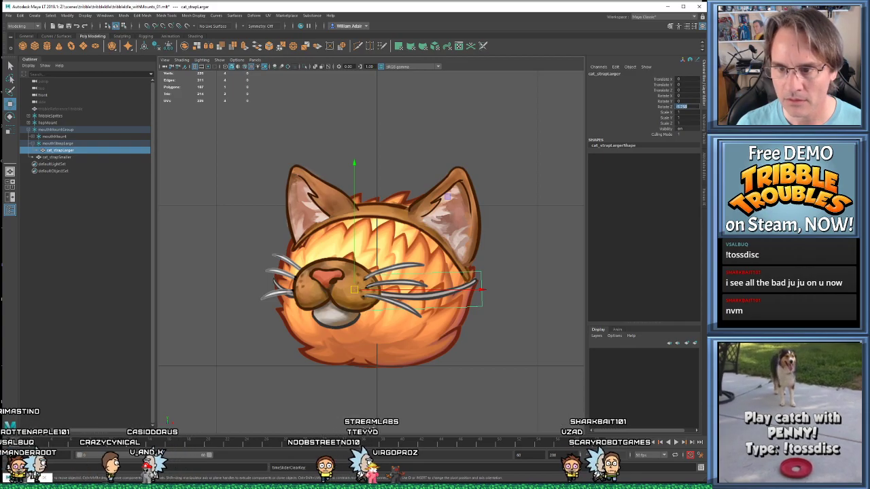
pyautogui.write('1')
pyautogui.press('Return')
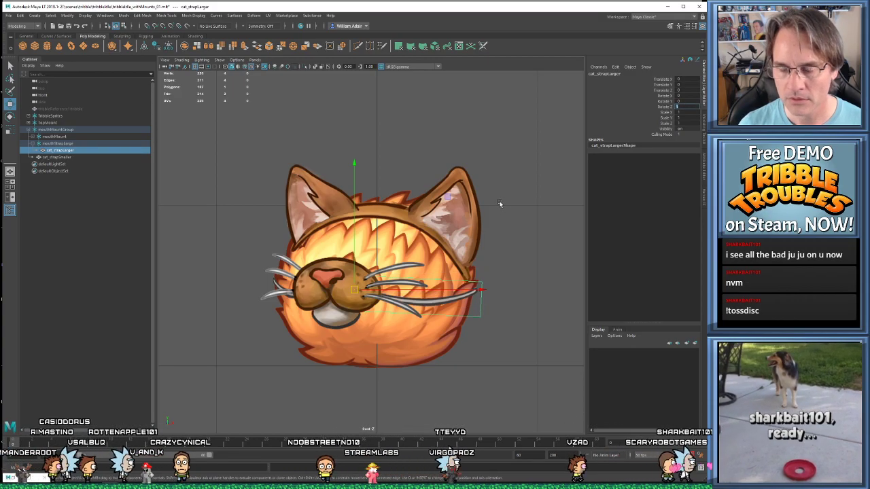
pyautogui.hotkey('ctrl', 'z')
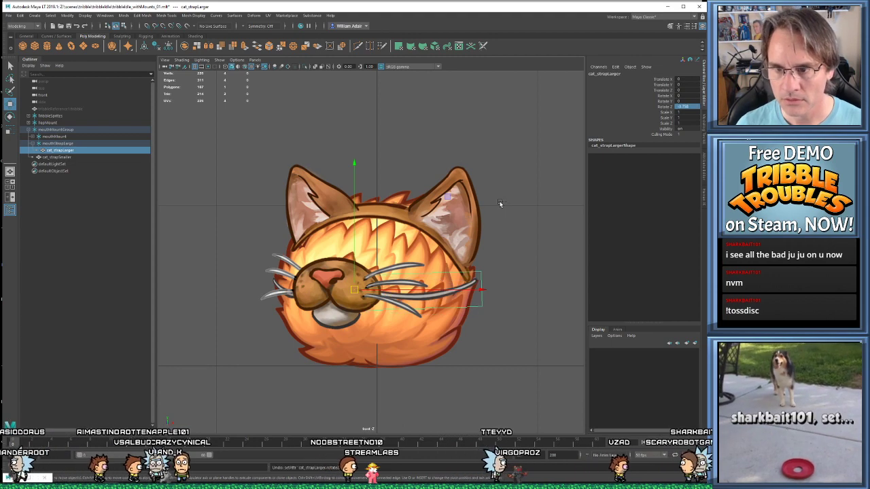
# Examine mouthStrapLarge's Rotate Z curve in the Graph Editor
pyautogui.moveTo(20, 444); pyautogui.dragTo(12, 428)
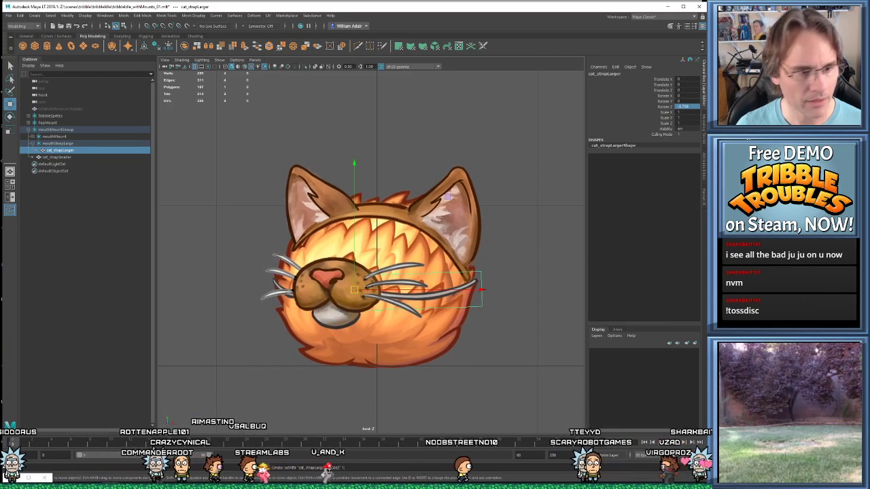
pyautogui.click(89, 143)
pyautogui.click(13, 478)
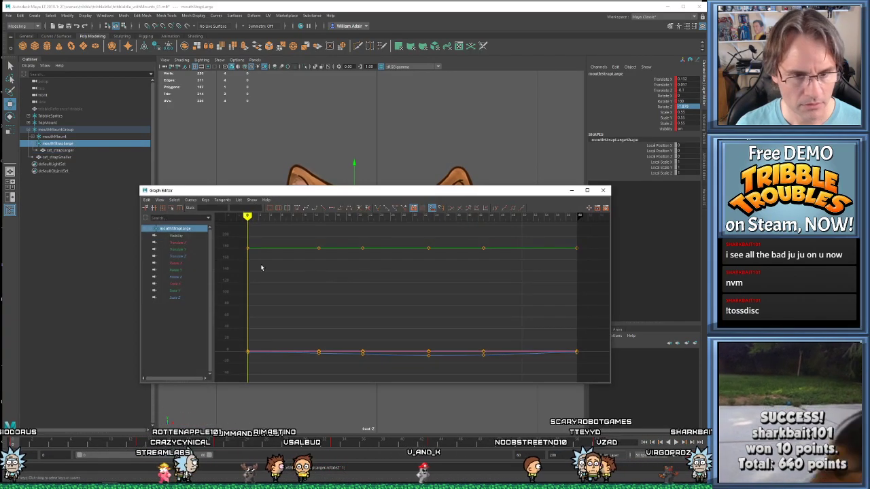
pyautogui.click(179, 277)
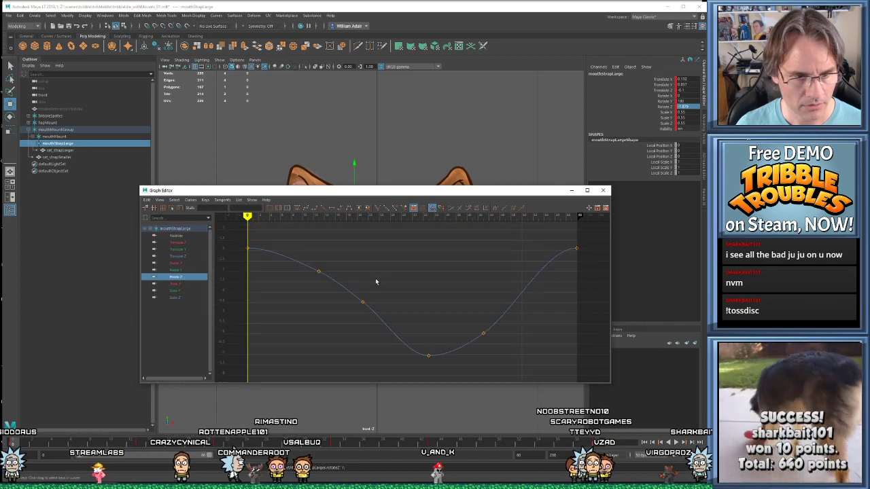
pyautogui.click(572, 190)
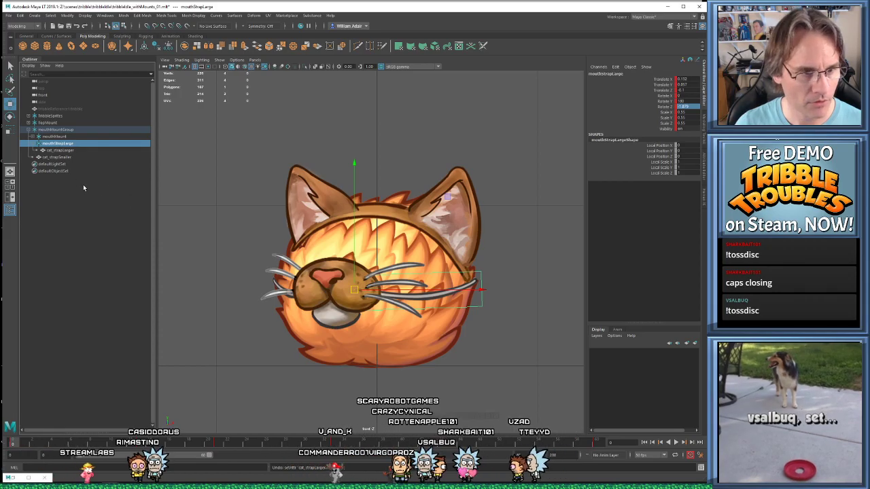
# Undo the keyframe deletion and reparenting of cat_strapLarger so it sits directly under mouthMountGroup again
pyautogui.press('Down')
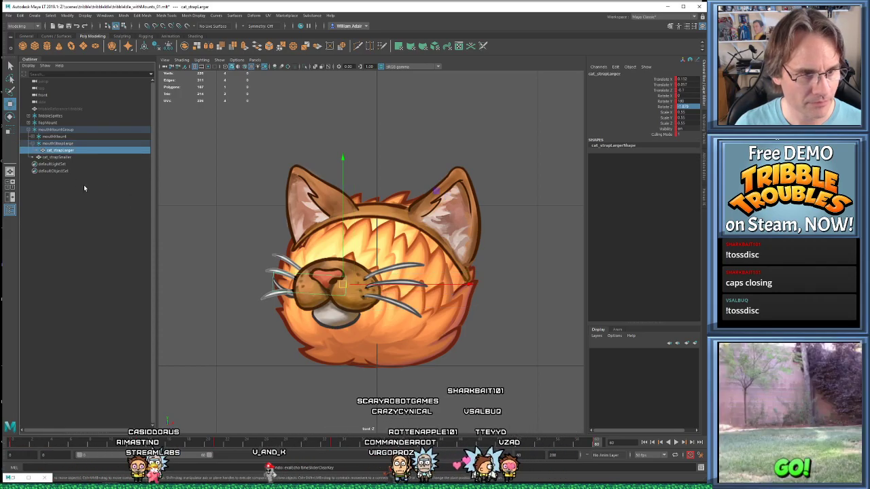
pyautogui.hotkey('ctrl', 'z')
# Examine mouthStrapLarge's Scale X, Y and Z curves and their keys in the Graph Editor
pyautogui.click(58, 144)
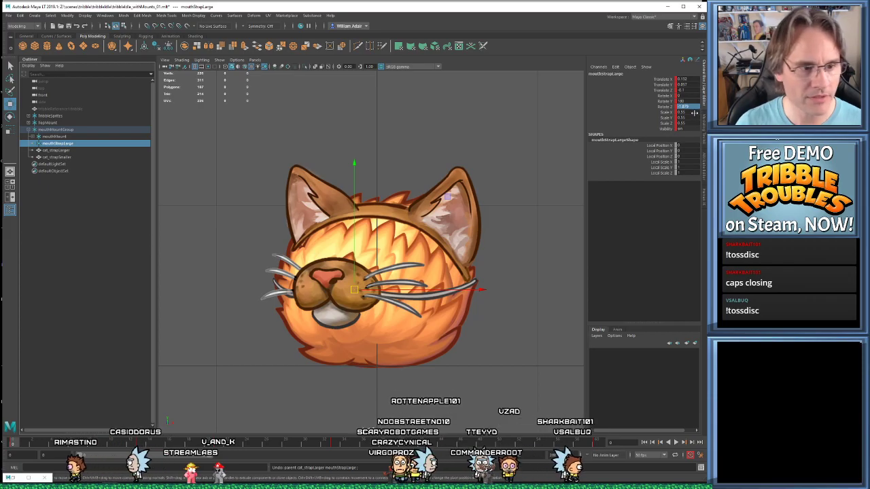
pyautogui.moveTo(694, 113); pyautogui.dragTo(694, 123)
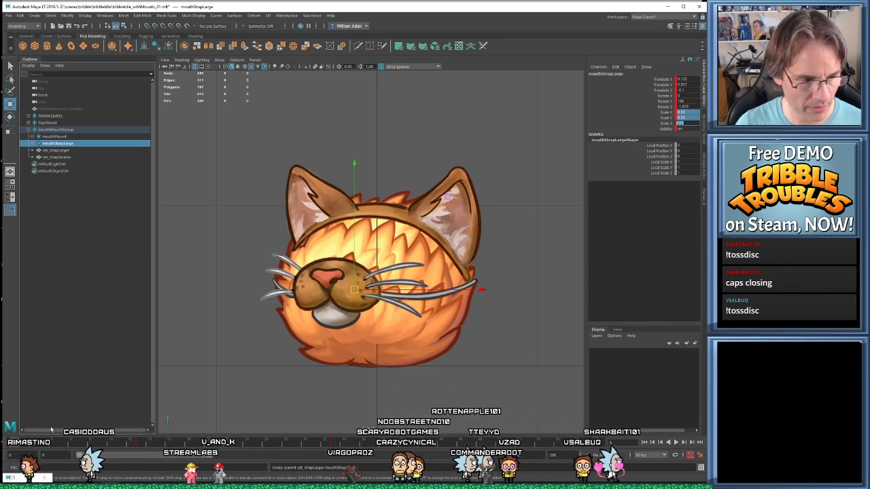
pyautogui.click(13, 477)
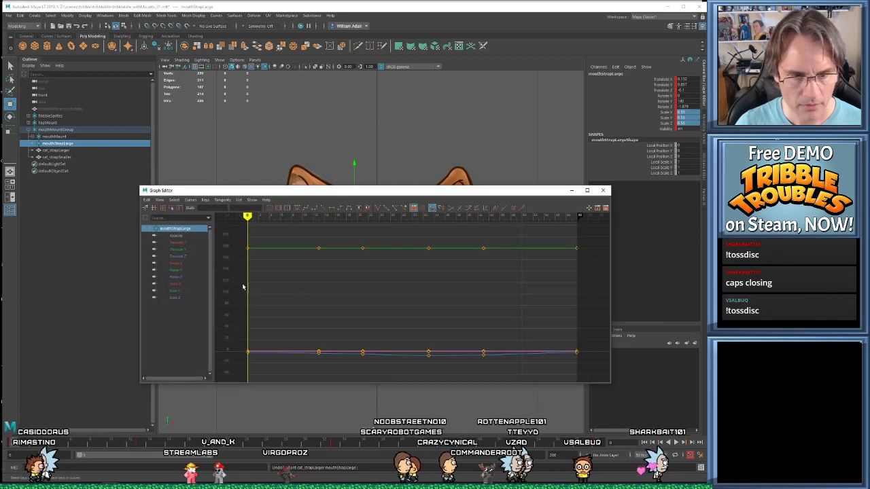
pyautogui.moveTo(179, 286); pyautogui.dragTo(177, 297)
pyautogui.moveTo(274, 235); pyautogui.dragTo(574, 391)
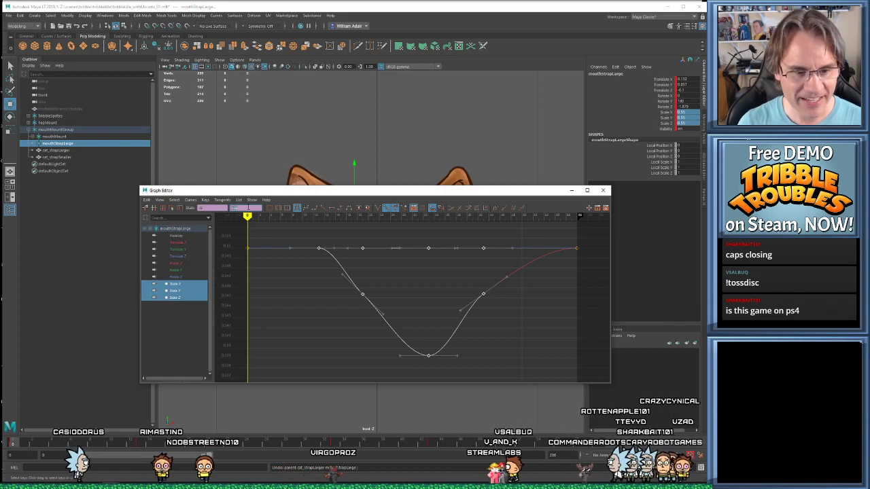
pyautogui.click(257, 271)
pyautogui.moveTo(233, 233); pyautogui.dragTo(601, 373)
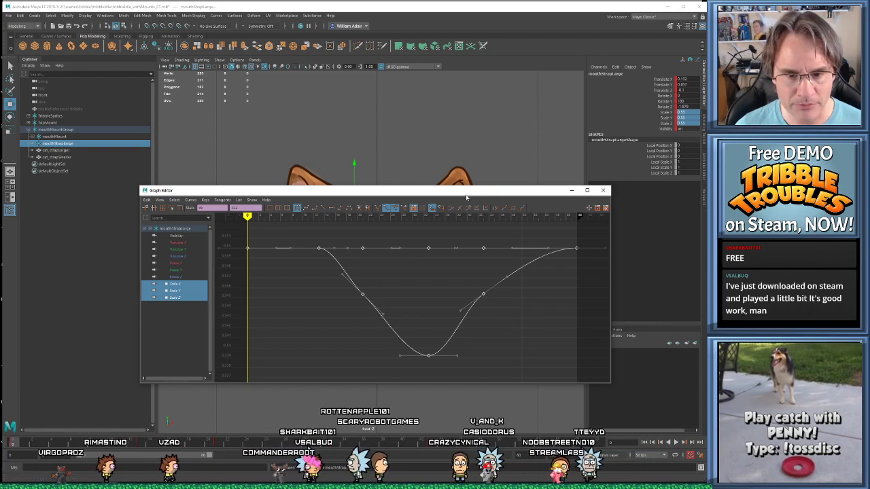
pyautogui.moveTo(431, 194); pyautogui.dragTo(392, 173)
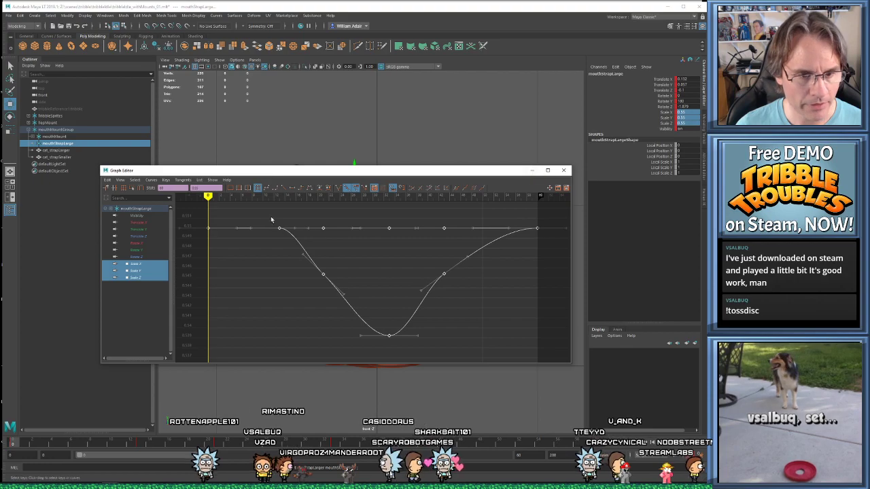
pyautogui.click(226, 264)
pyautogui.moveTo(186, 216); pyautogui.dragTo(547, 398)
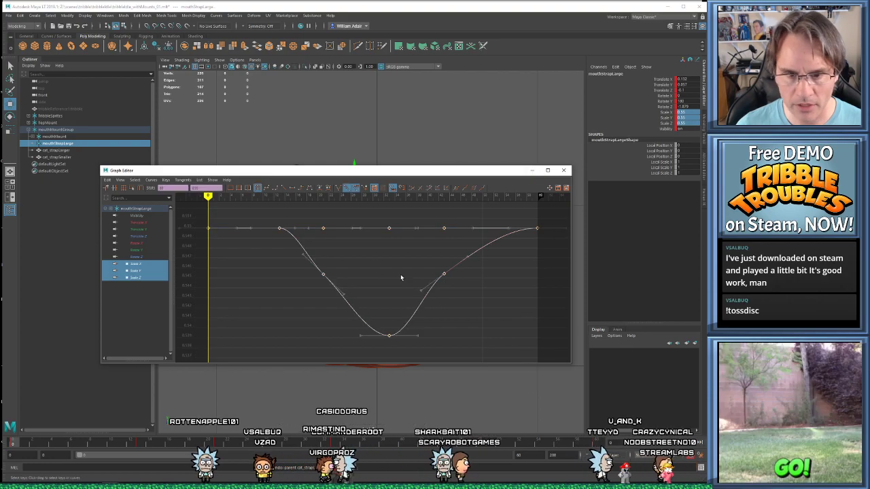
pyautogui.click(563, 170)
# Try breaking the connections on mouthStrapLarge's Scale X, Y and Z channels and setting all three to 1
pyautogui.moveTo(662, 111); pyautogui.dragTo(666, 123)
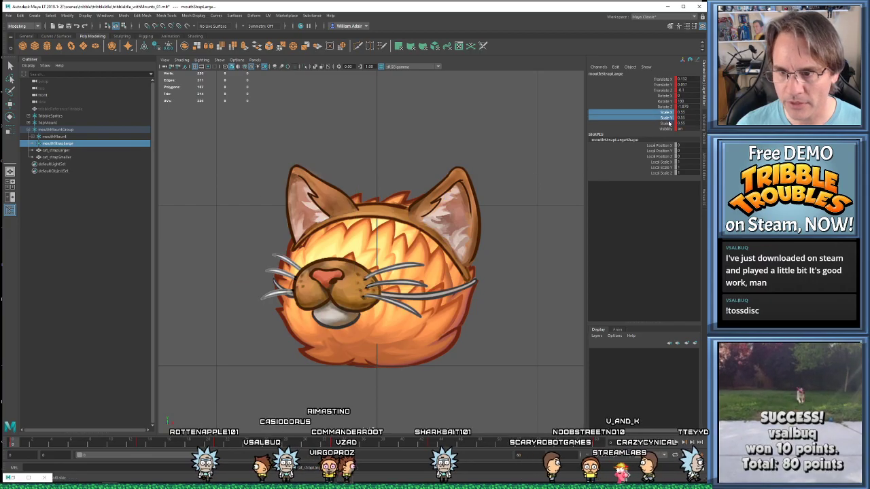
pyautogui.rightClick(668, 127)
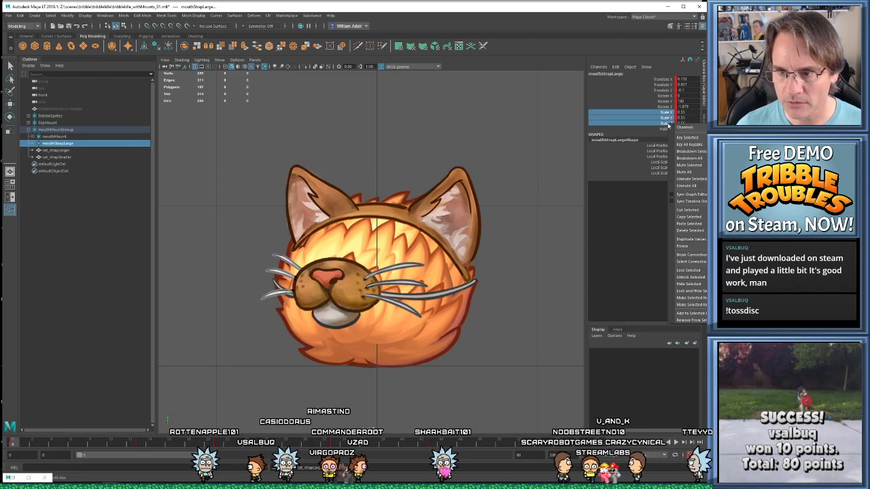
pyautogui.click(698, 255)
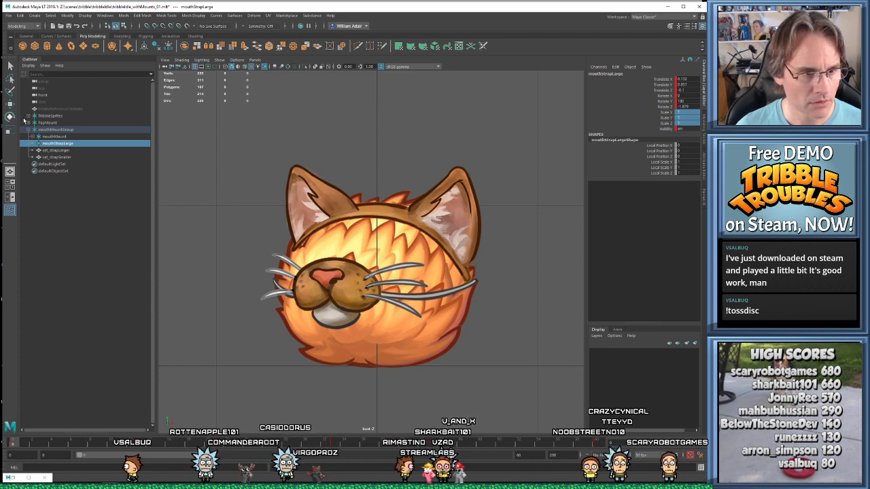
# Try parenting cat_strapLarger under mouthStrapLarge and deleting its keyframes after the first frame, checking the result with playback
pyautogui.click(58, 156)
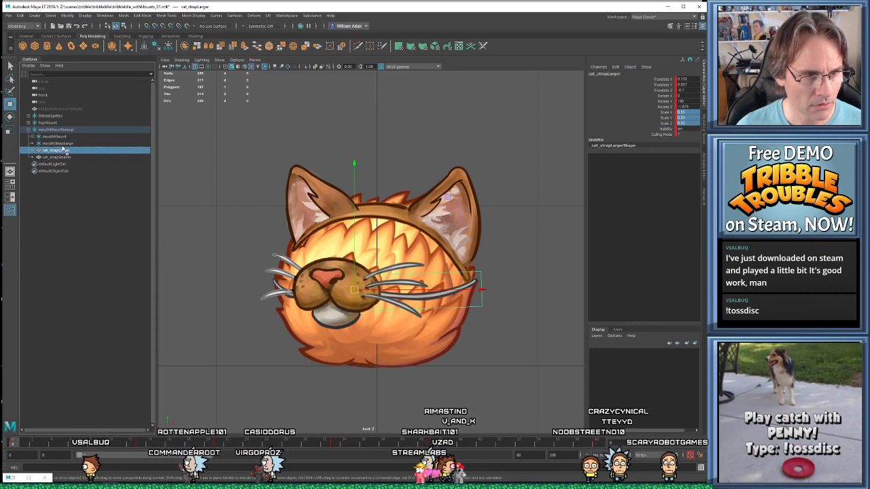
pyautogui.click(56, 150)
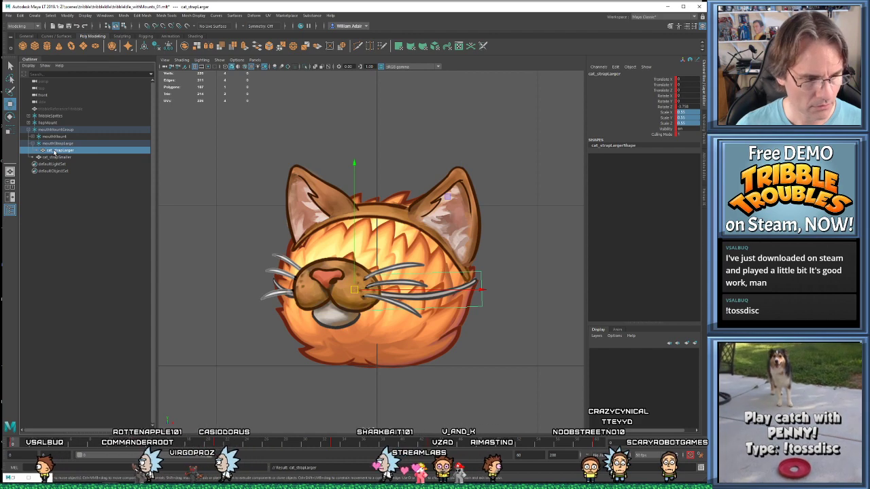
pyautogui.press('.')
pyautogui.press('.')
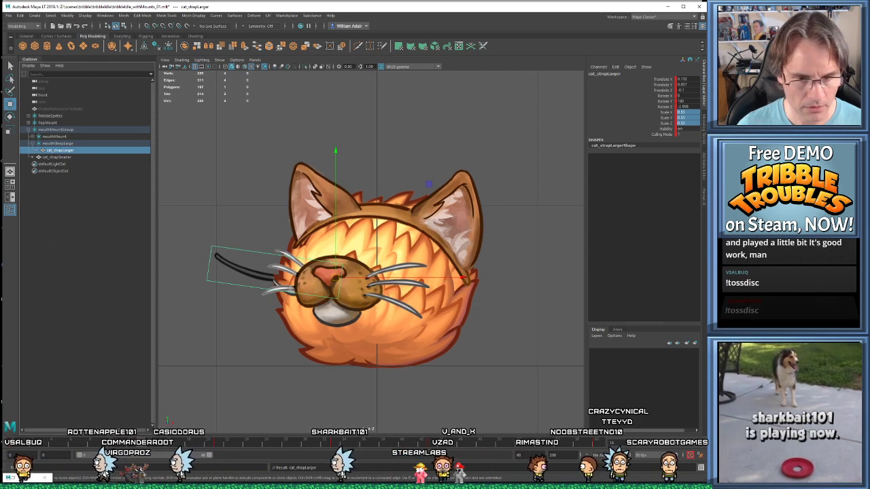
pyautogui.keyDown('shift'); pyautogui.moveTo(114, 447); pyautogui.dragTo(470, 446); pyautogui.keyUp('shift')
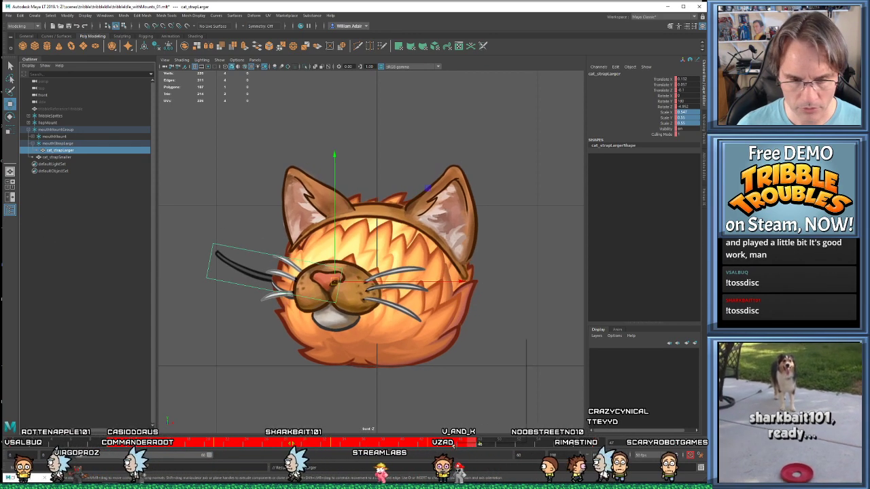
pyautogui.rightClick(454, 443)
pyautogui.click(486, 364)
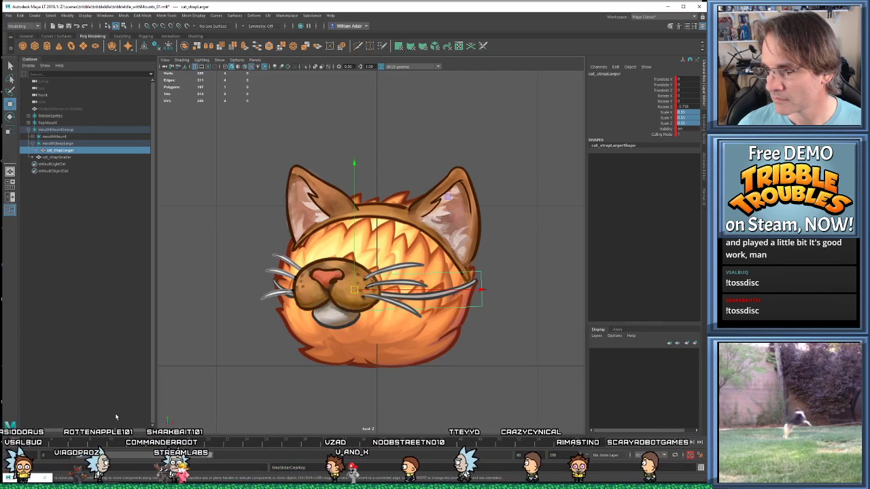
pyautogui.click(448, 428)
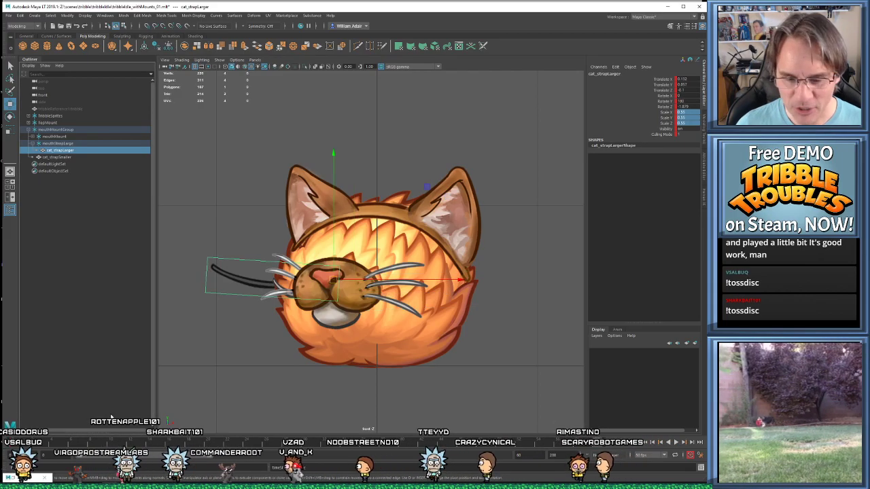
pyautogui.rightClick(596, 443)
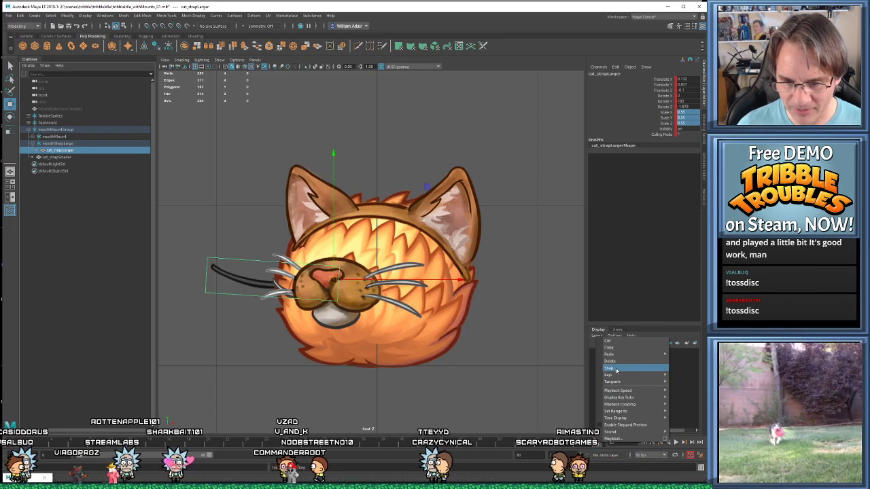
pyautogui.click(606, 363)
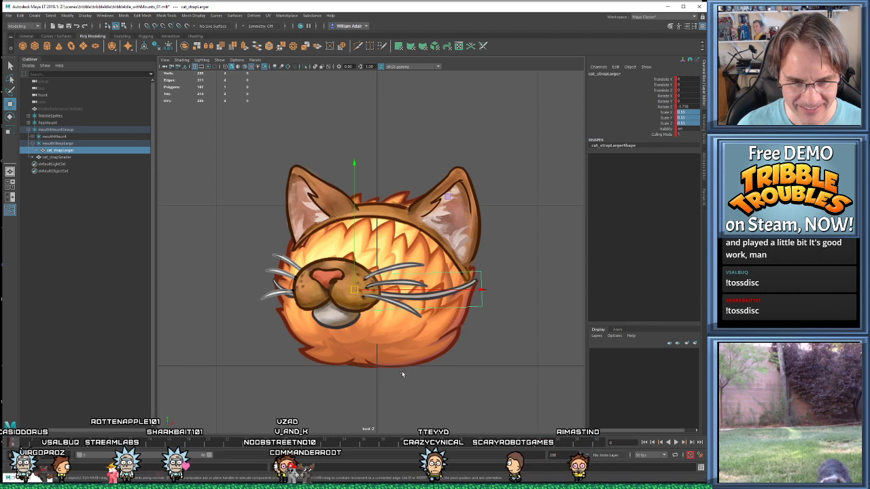
pyautogui.hotkey('alt', 'v')
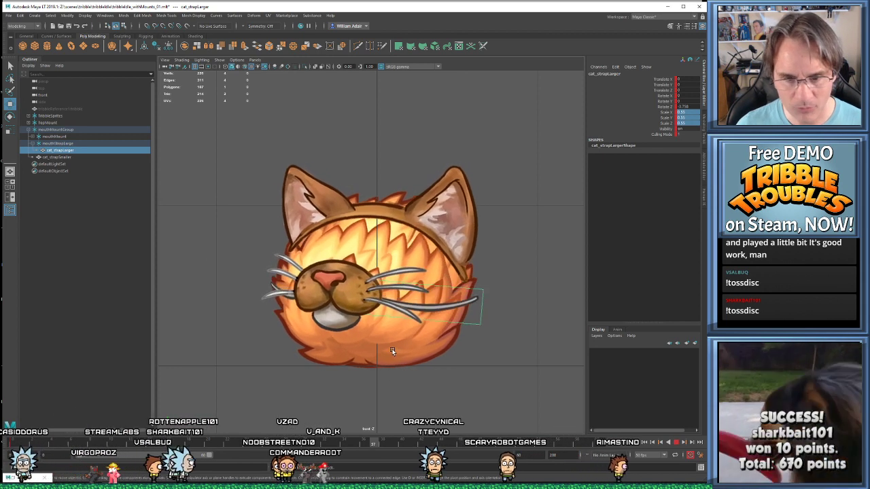
pyautogui.hotkey('alt', 'v')
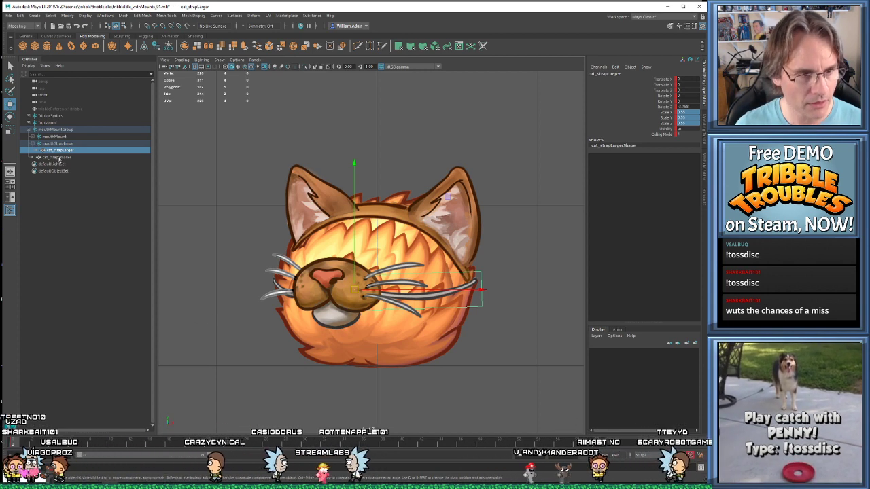
# Undo the deletion of cat_strapLarger's keyframes, its reparenting, and mouthStrapLarge's scale change
pyautogui.hotkey('ctrl', 'z')
pyautogui.hotkey('ctrl', 'z')
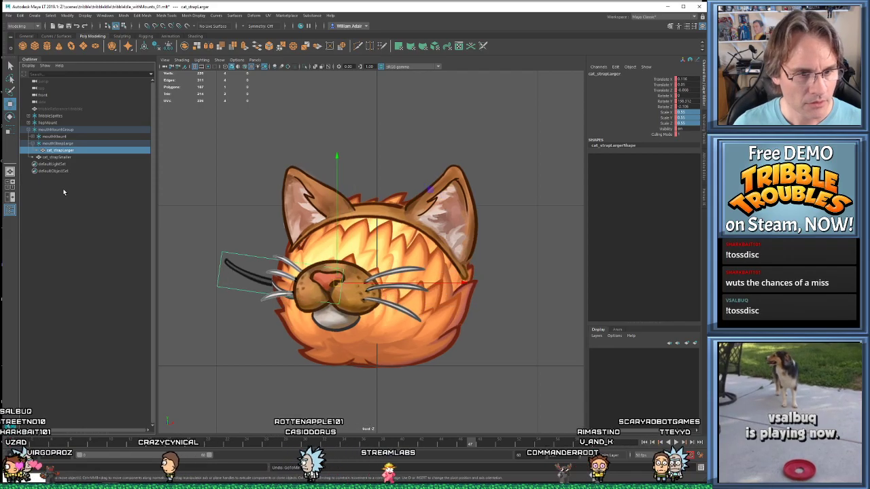
pyautogui.hotkey('ctrl', 'z')
pyautogui.hotkey('ctrl', 'z')
pyautogui.hotkey('ctrl', 'z')
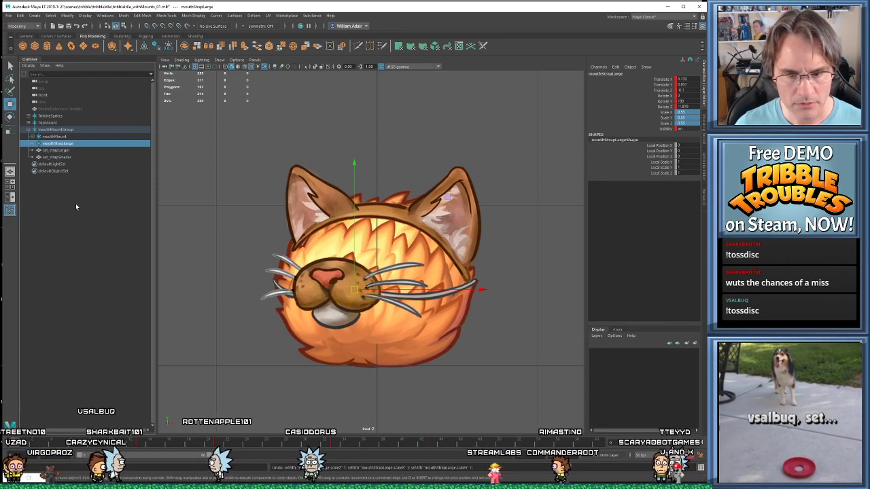
# Play the idle animation to check the strap's original setup, return to the first frame and save the scene
pyautogui.hotkey('alt', 'v')
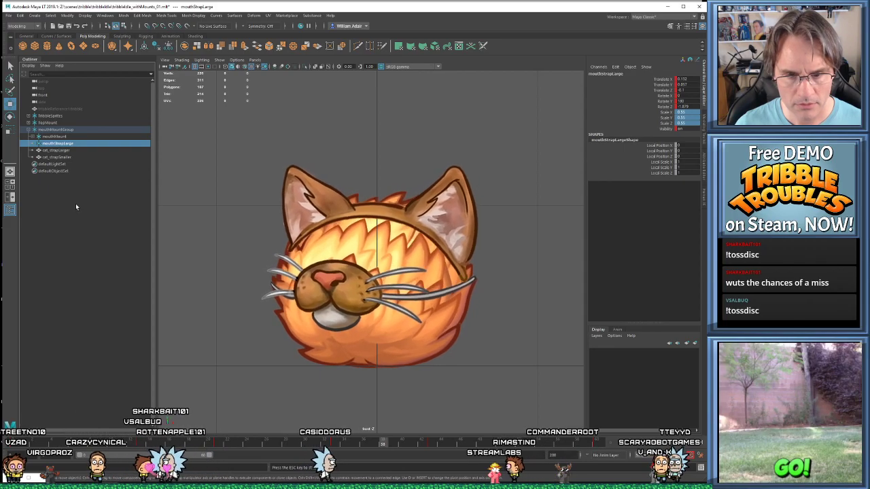
pyautogui.press('Escape')
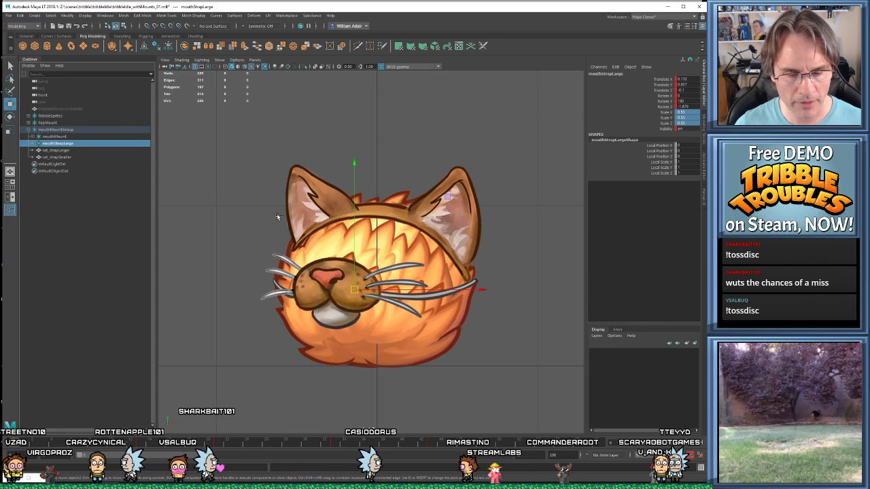
pyautogui.hotkey('ctrl', 's')
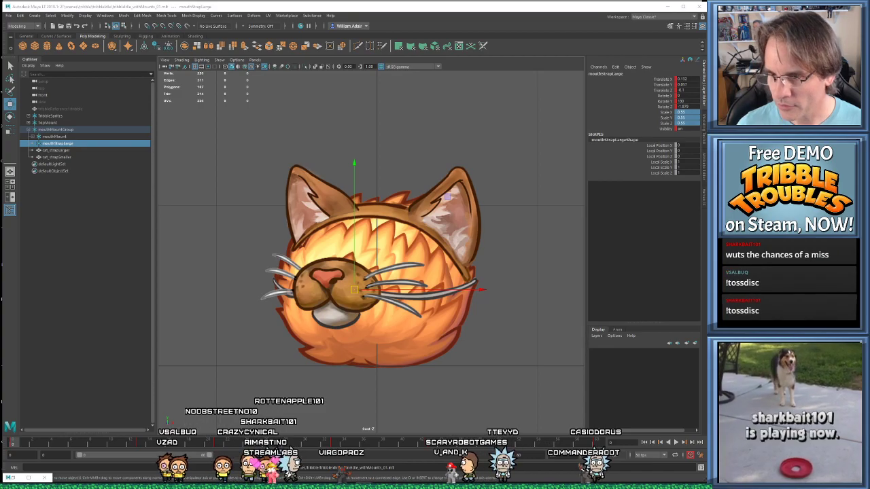
# Switch to File Explorer and open GameController.cs from the PennyFrisbee project's Assets/_scripts folder
pyautogui.moveTo(421, 487); pyautogui.dragTo(385, 181)
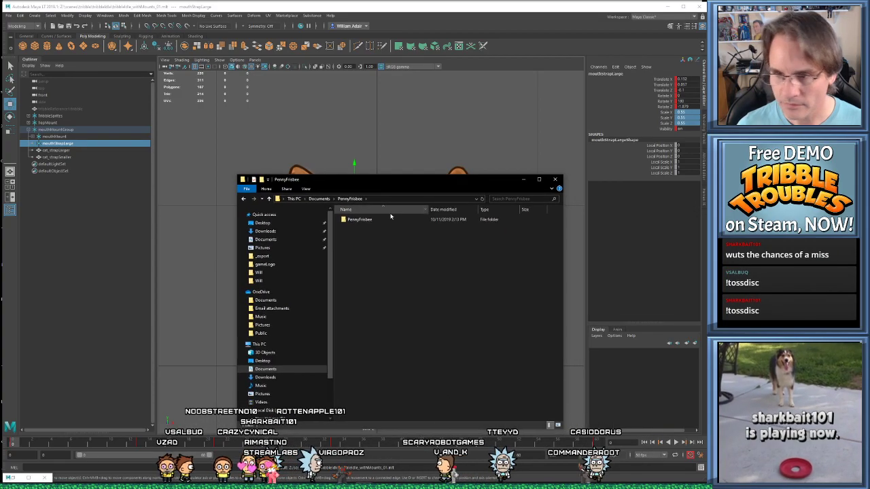
pyautogui.doubleClick(350, 219)
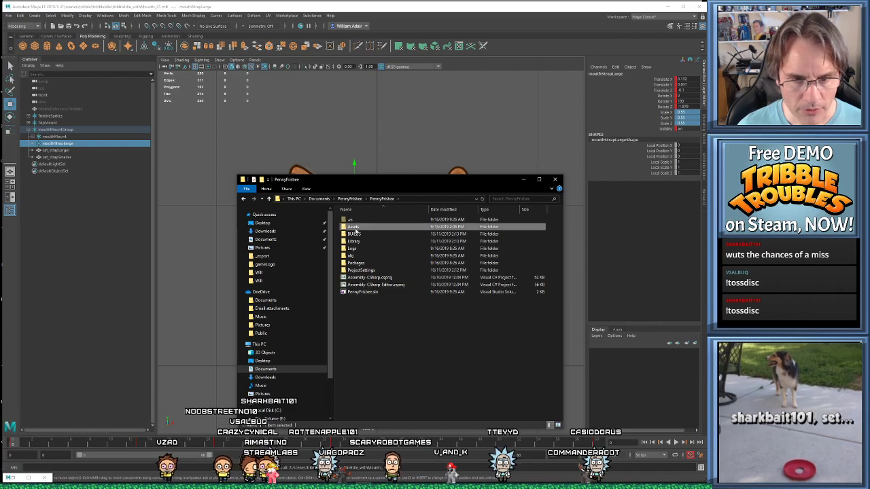
pyautogui.doubleClick(354, 226)
pyautogui.doubleClick(355, 249)
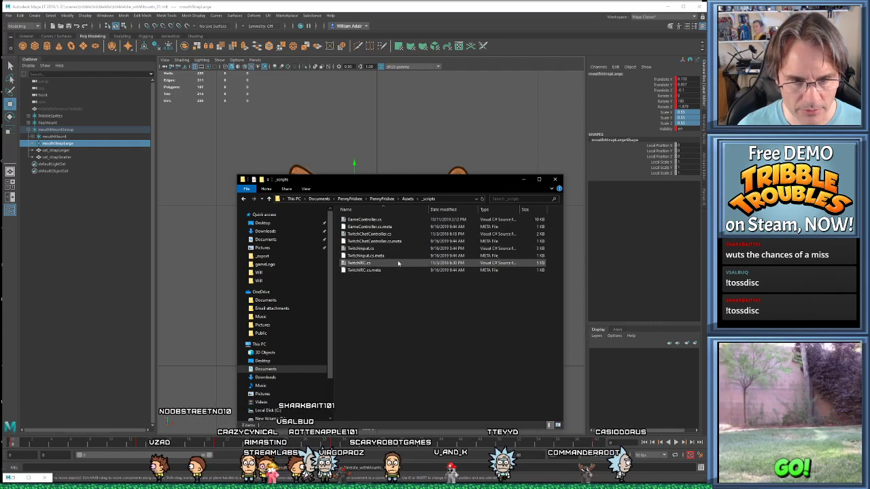
pyautogui.click(369, 220)
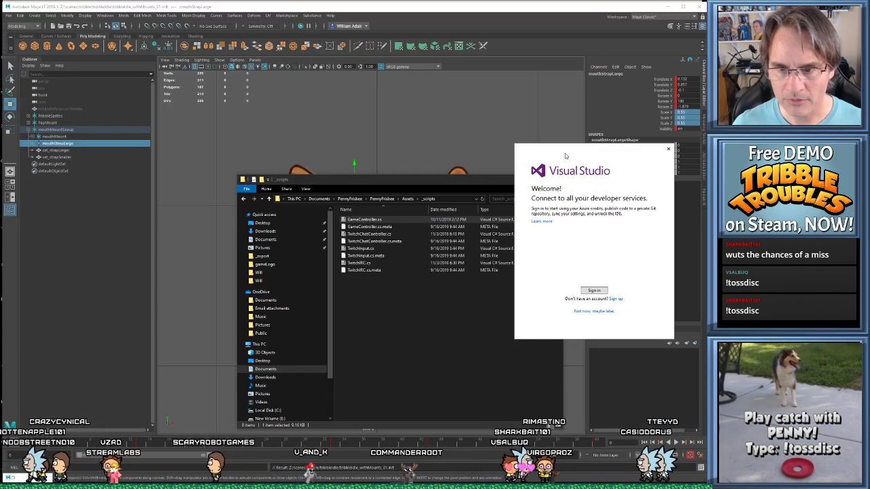
# Try to start Visual Studio without signing in, using General development settings and the Blue theme, and close its setup window
pyautogui.moveTo(564, 156); pyautogui.dragTo(592, 188)
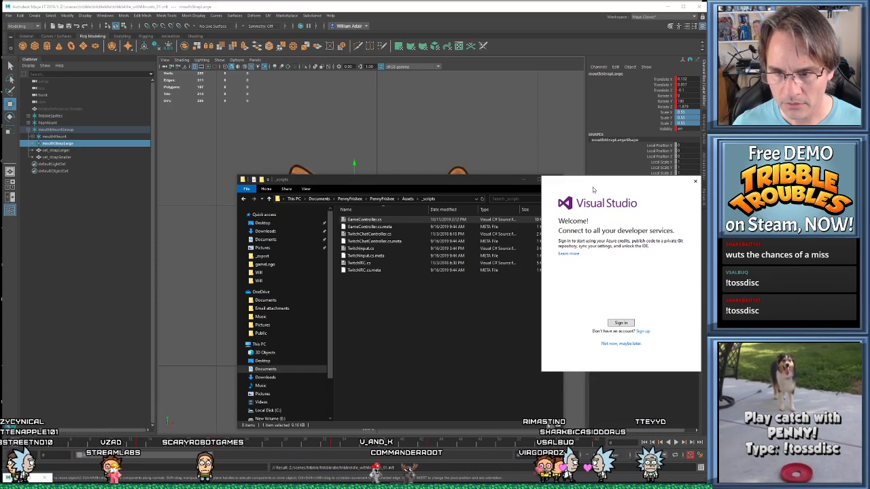
pyautogui.click(620, 344)
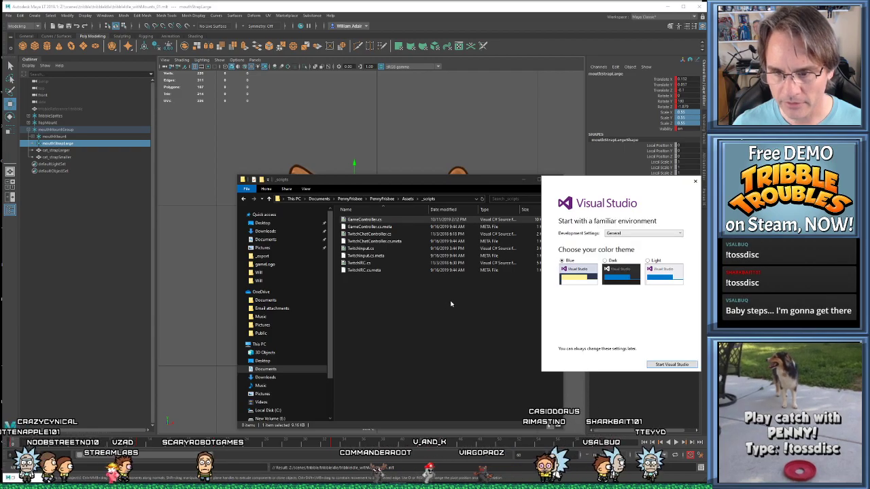
pyautogui.click(679, 365)
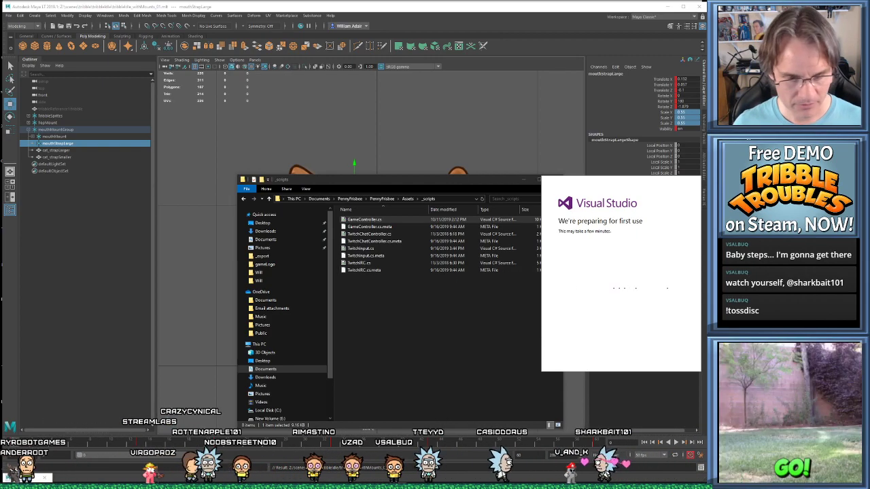
pyautogui.rightClick(381, 479)
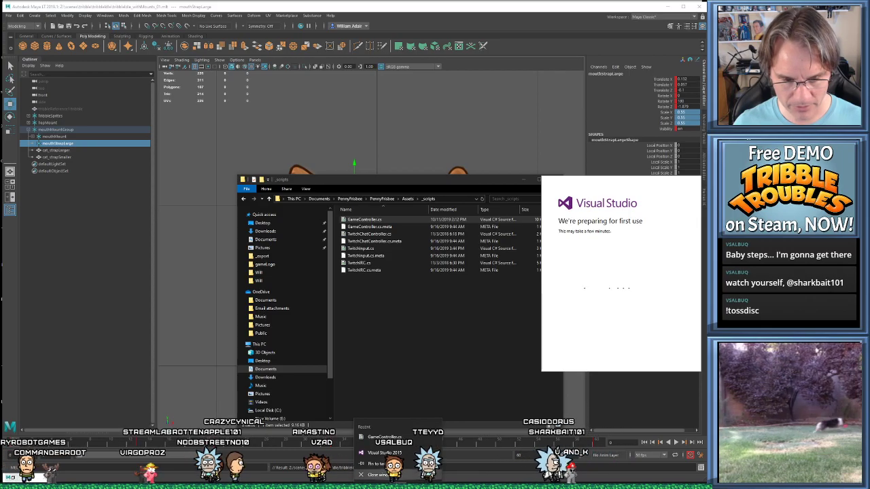
pyautogui.rightClick(423, 484)
pyautogui.click(436, 454)
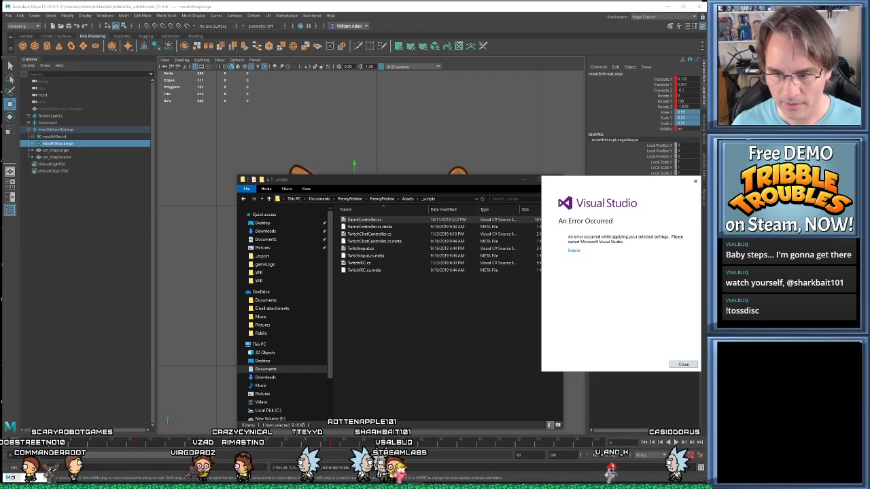
pyautogui.click(683, 365)
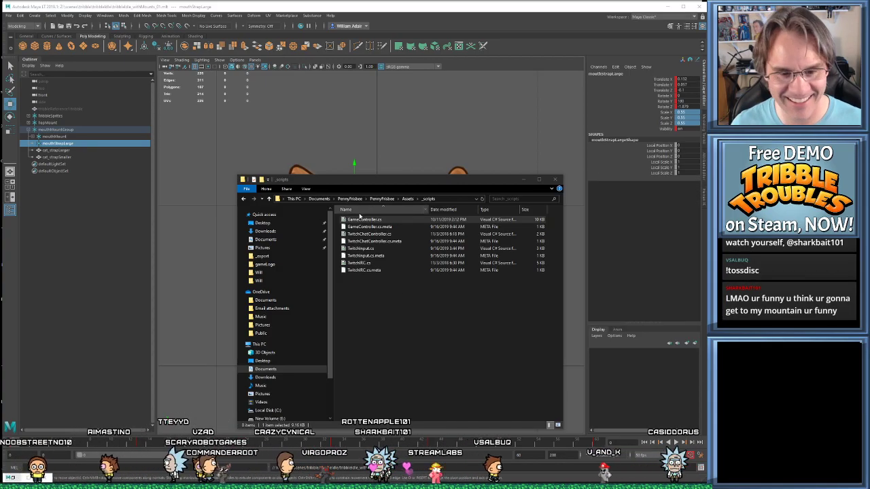
# Set Microsoft Visual Studio 2017 as the default app for .cs files through GameController.cs's properties, and open the script
pyautogui.rightClick(358, 220)
pyautogui.click(317, 358)
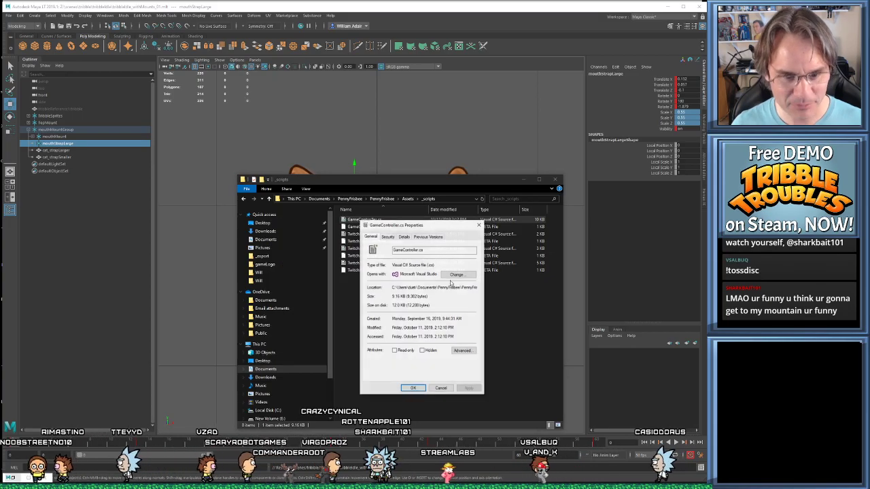
pyautogui.click(456, 275)
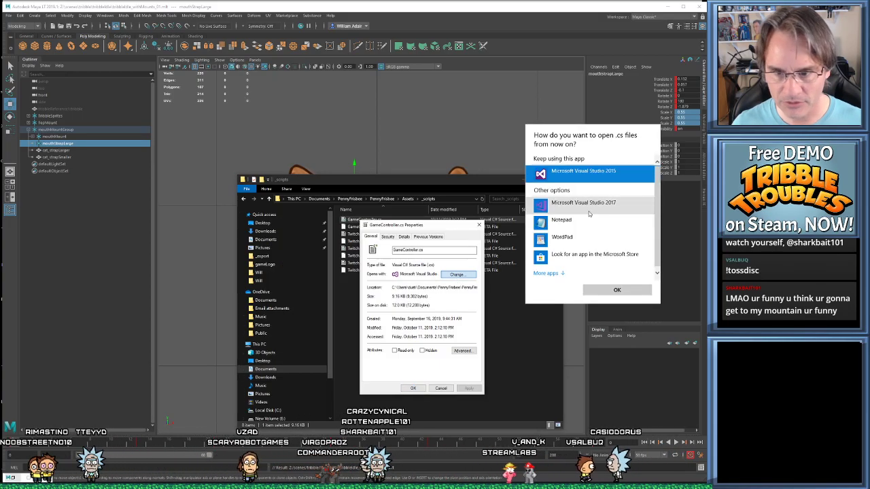
pyautogui.click(583, 203)
pyautogui.click(616, 290)
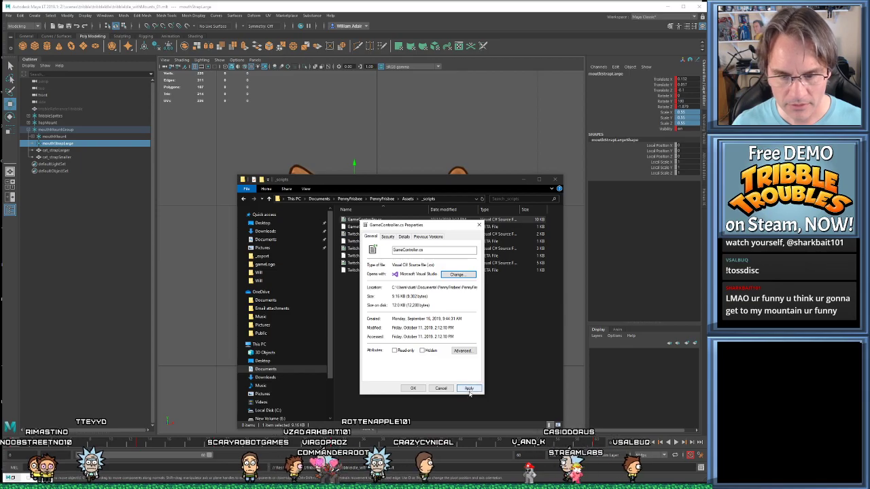
pyautogui.click(413, 388)
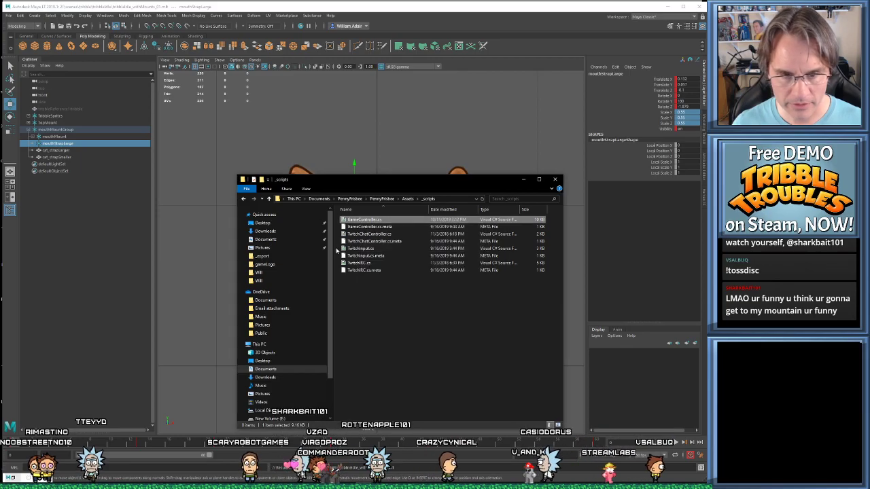
pyautogui.doubleClick(365, 219)
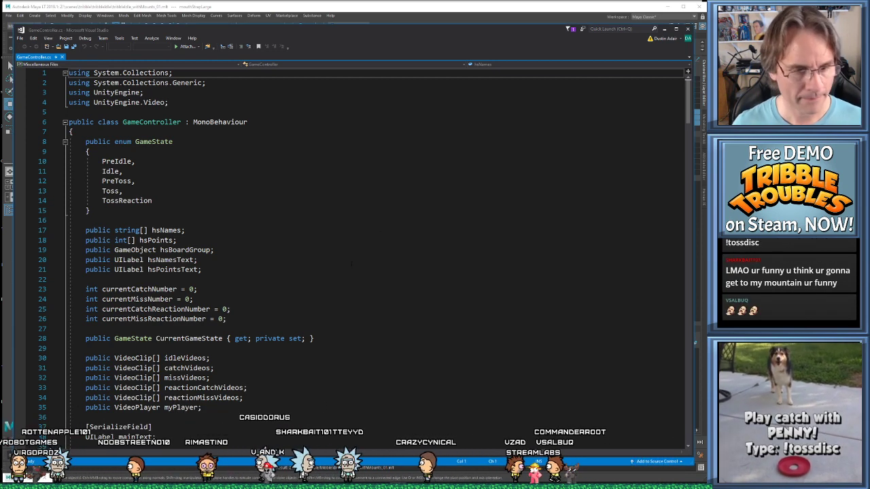
# Examine the catch-success condition in GameController.cs's DoToss coroutine, and close the script and its folder
pyautogui.click(272, 220)
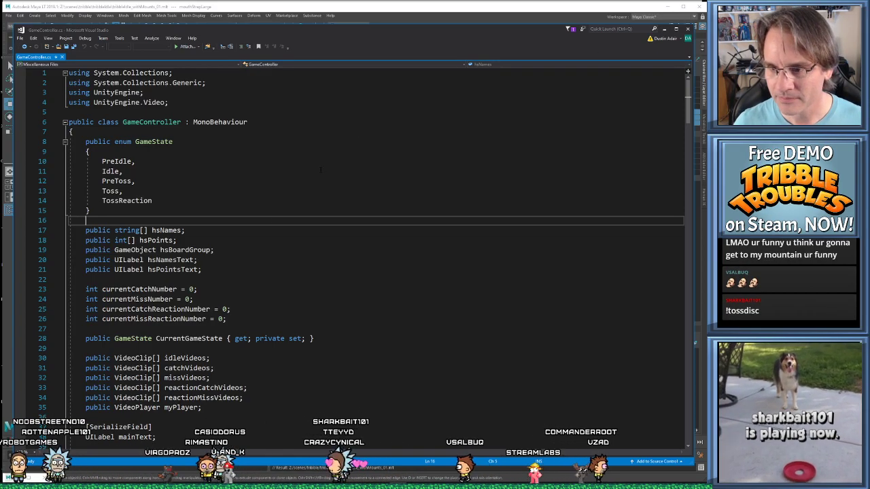
pyautogui.scroll(-16, 314, 164)
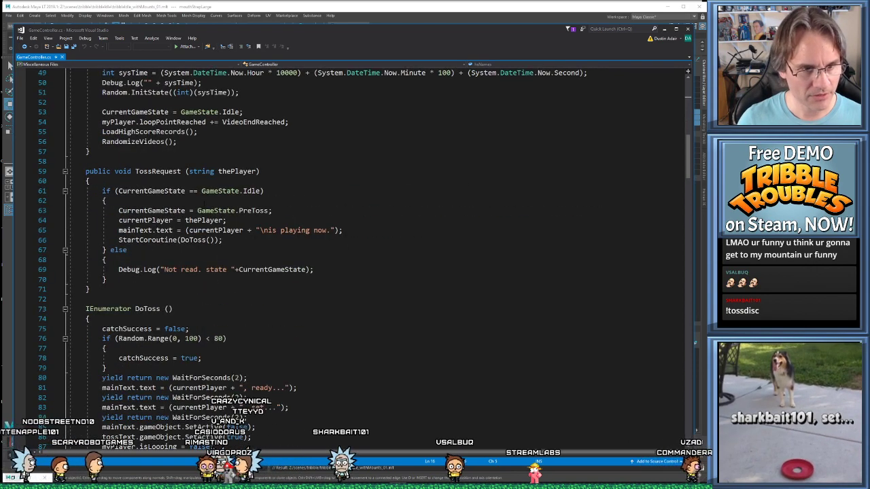
pyautogui.scroll(-5, 340, 258)
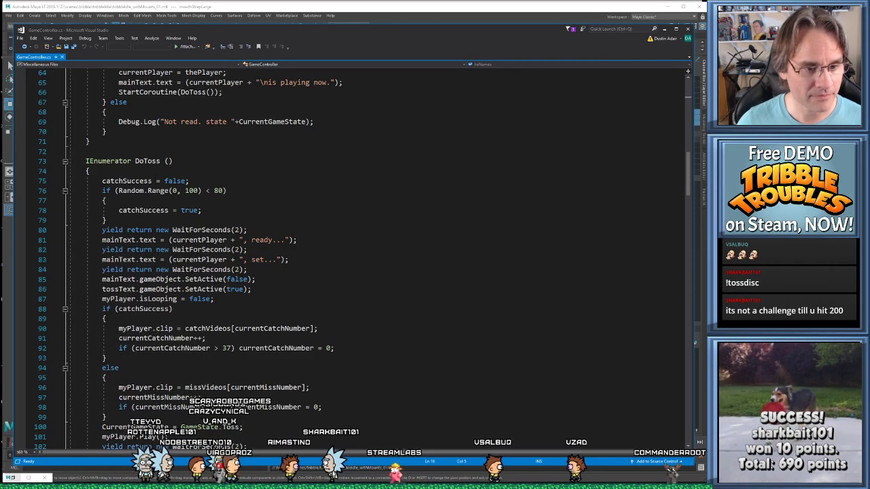
pyautogui.moveTo(119, 191); pyautogui.dragTo(227, 191)
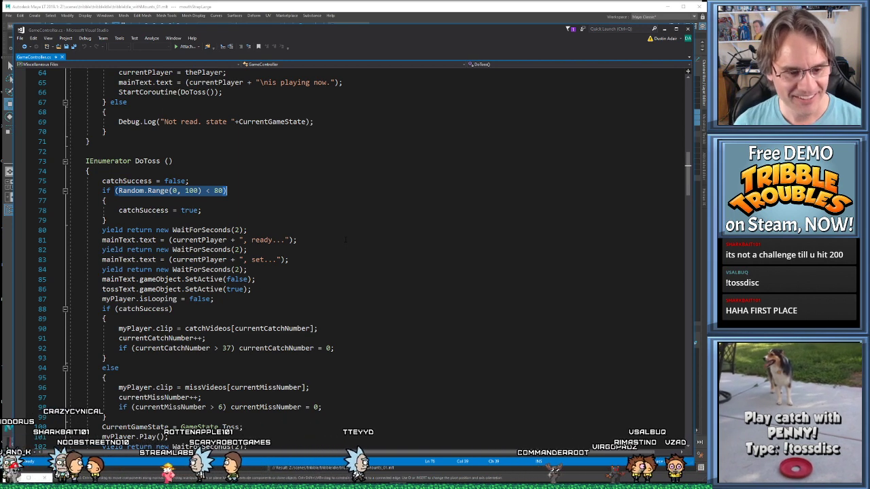
pyautogui.scroll(-1, 315, 241)
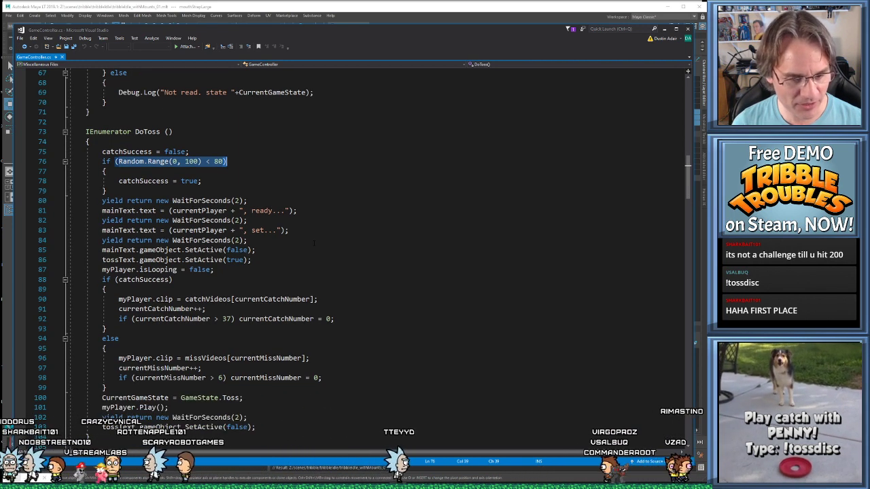
pyautogui.scroll(-1, 314, 242)
pyautogui.scroll(2, 314, 243)
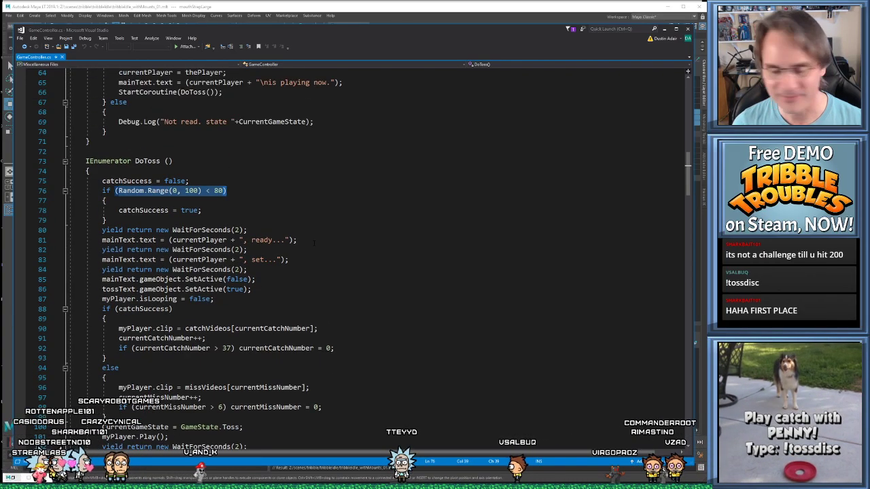
pyautogui.click(188, 193)
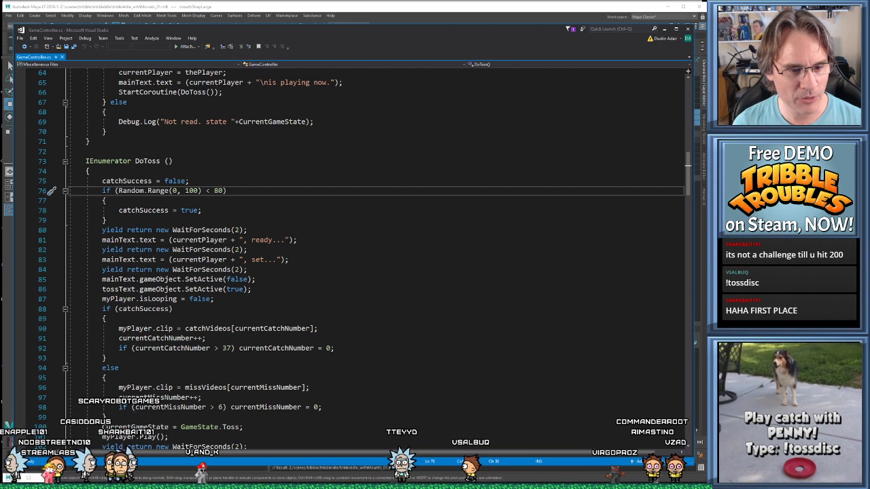
pyautogui.moveTo(139, 191); pyautogui.dragTo(252, 192)
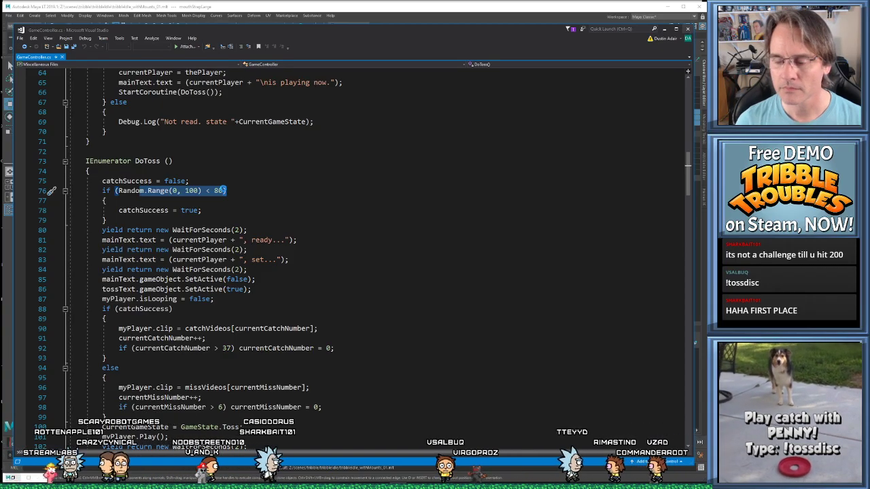
pyautogui.hotkey('alt', 'F4')
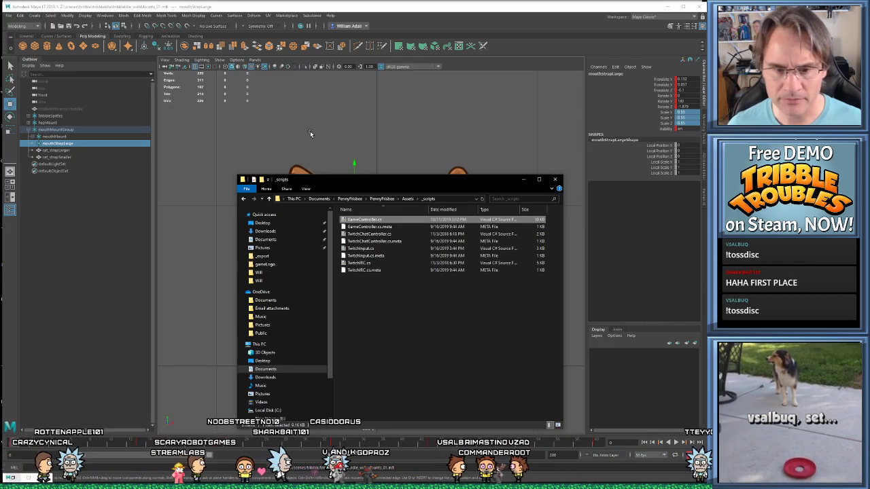
pyautogui.click(556, 180)
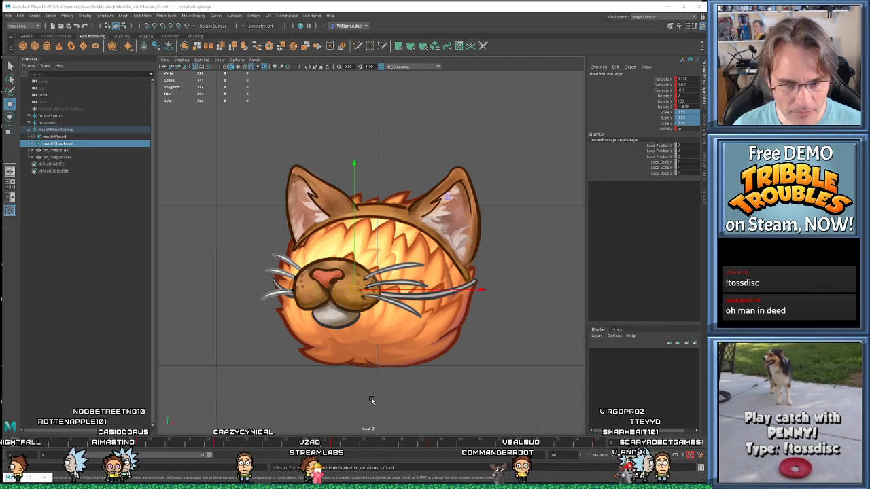
# Play the tribble idle animation in Maya LT to review the strap's motion, and stop the playback
pyautogui.keyDown('alt'); pyautogui.moveTo(367, 390); pyautogui.dragTo(365, 384, button='middle'); pyautogui.keyUp('alt')
pyautogui.hotkey('alt', 'v')
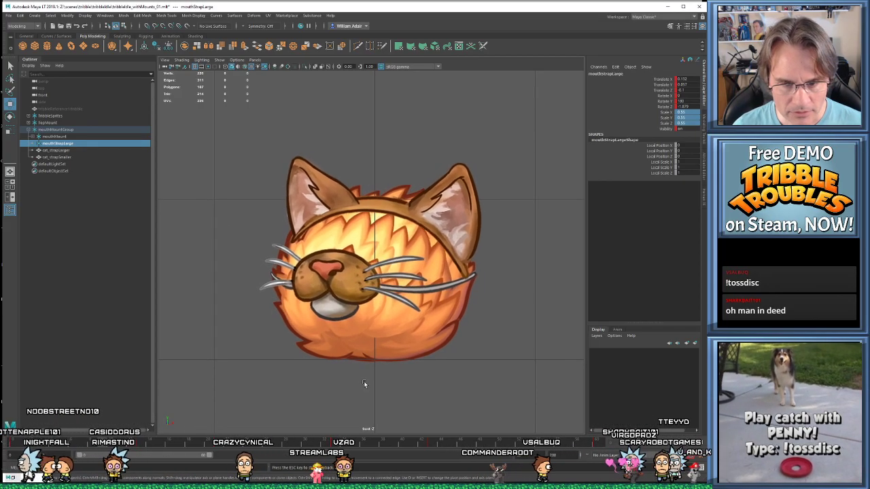
pyautogui.hotkey('alt', 'v')
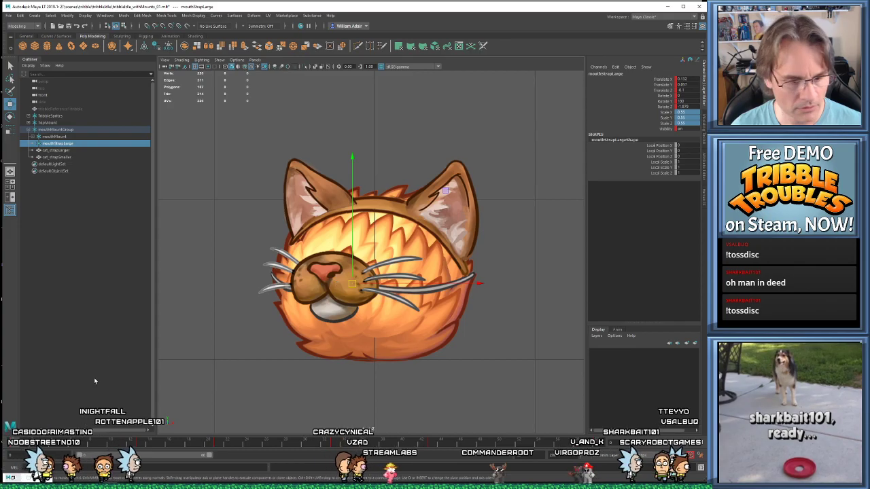
# Duplicate cat_strapLarger, rename the copy cat_strapLarger2 and parent it under the mouthStrapLarge locator
pyautogui.click(57, 150)
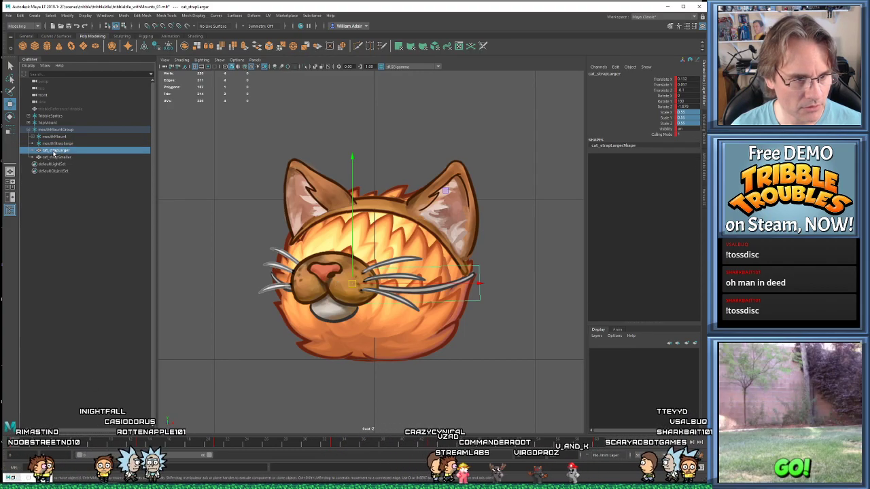
pyautogui.hotkey('ctrl', 'd')
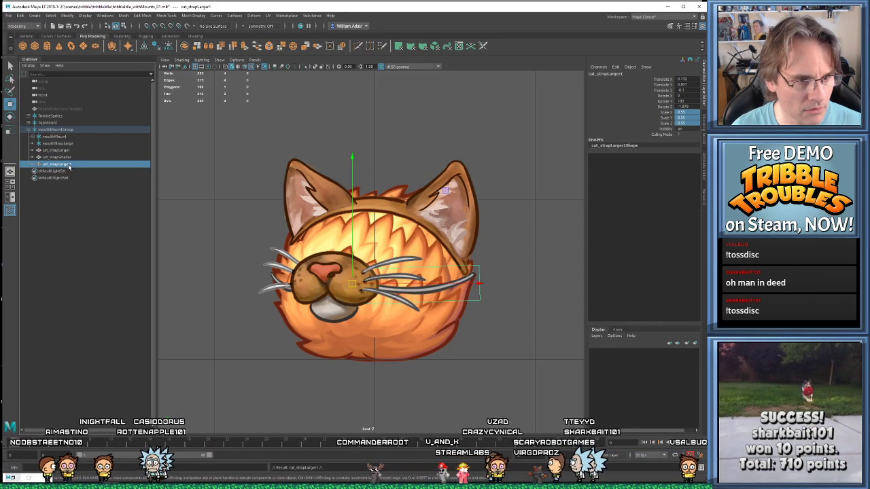
pyautogui.doubleClick(68, 165)
pyautogui.press('Return')
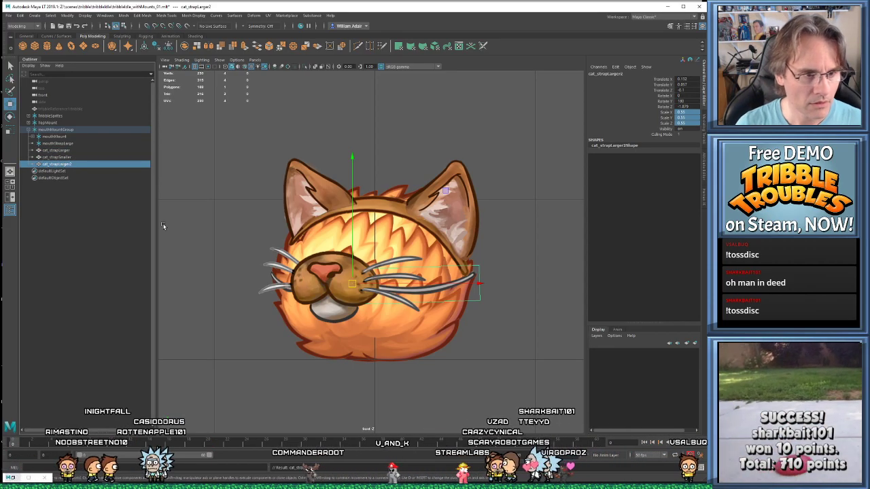
pyautogui.moveTo(58, 165); pyautogui.dragTo(70, 144, button='middle')
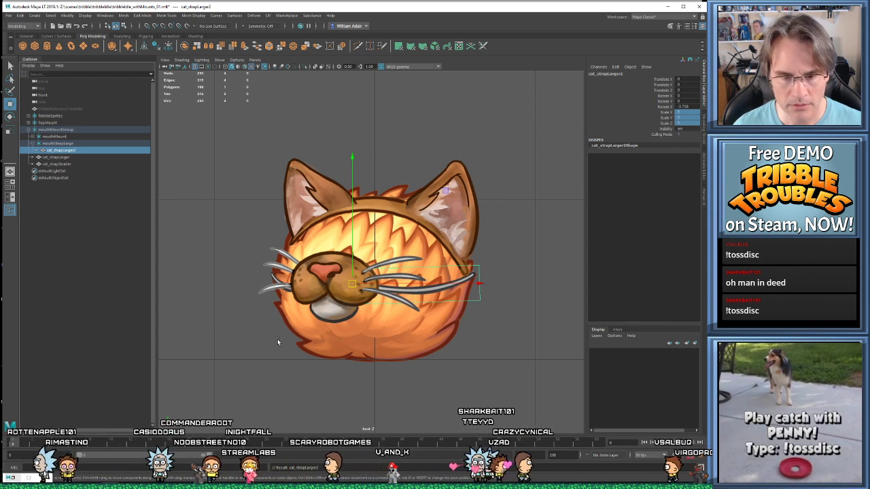
# Play the idle animation to compare cat_strapLarger2 with the original strap, and return to the first frame with mouthStrapLarge selected
pyautogui.hotkey('alt', 'v')
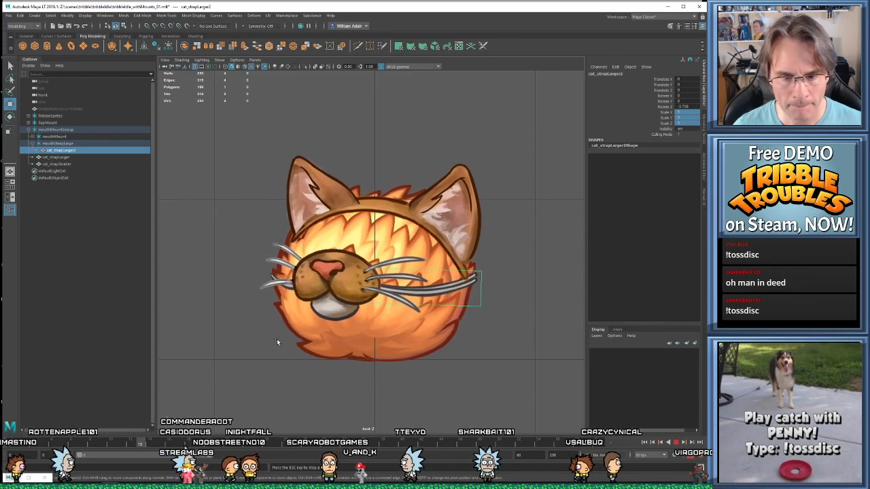
pyautogui.hotkey('alt', 'v')
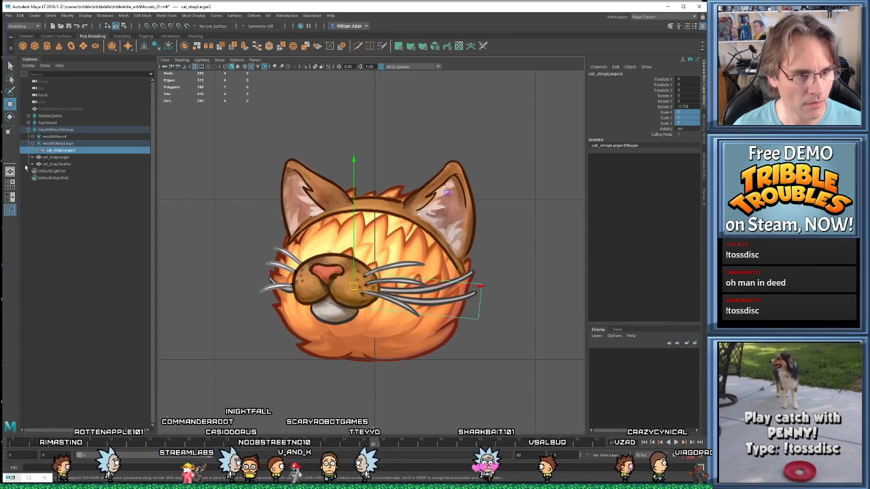
pyautogui.click(58, 144)
pyautogui.hotkey('alt', 'shift', 'v')
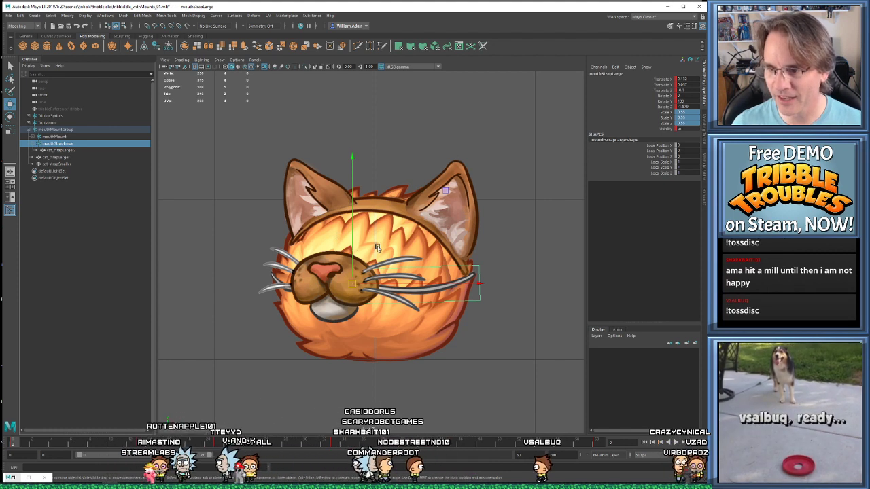
# Rotate mouthStrapLarge to about 0.8 on Z at frame 21 and 3.5 at the following keyframe, where Scale X becomes 0.344
pyautogui.press('e')
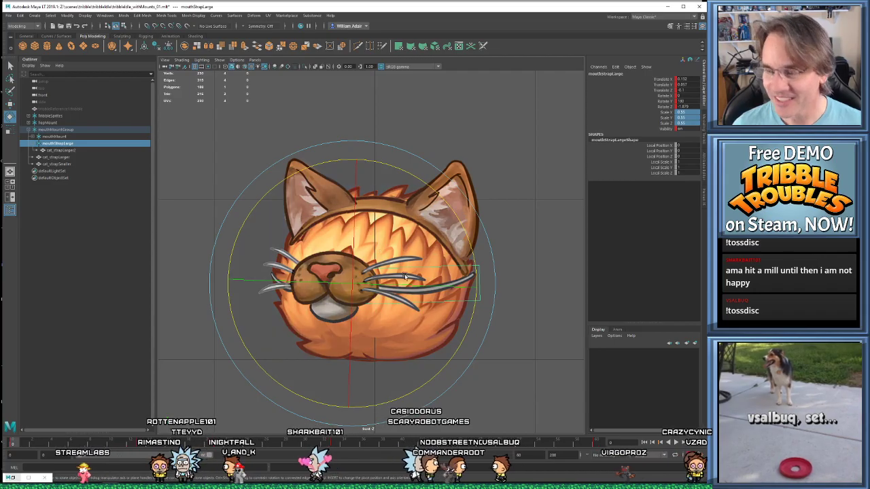
pyautogui.moveTo(462, 254); pyautogui.dragTo(466, 232)
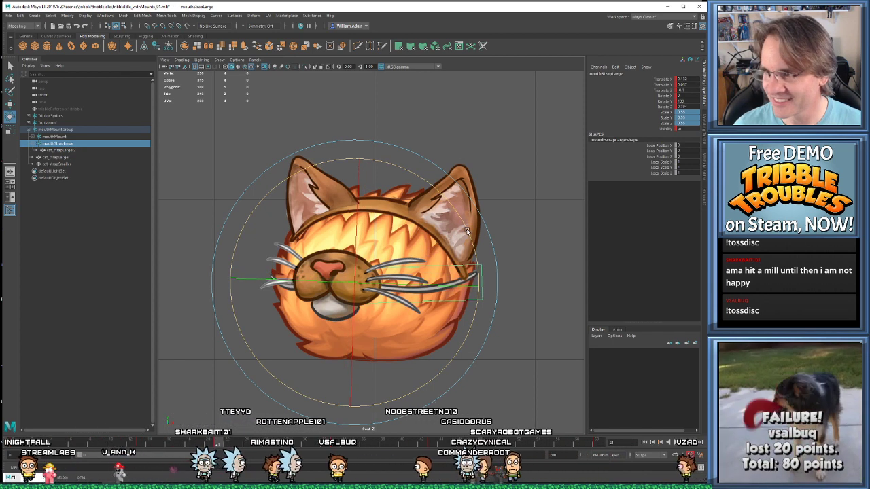
pyautogui.moveTo(466, 232); pyautogui.dragTo(459, 210)
pyautogui.press('r')
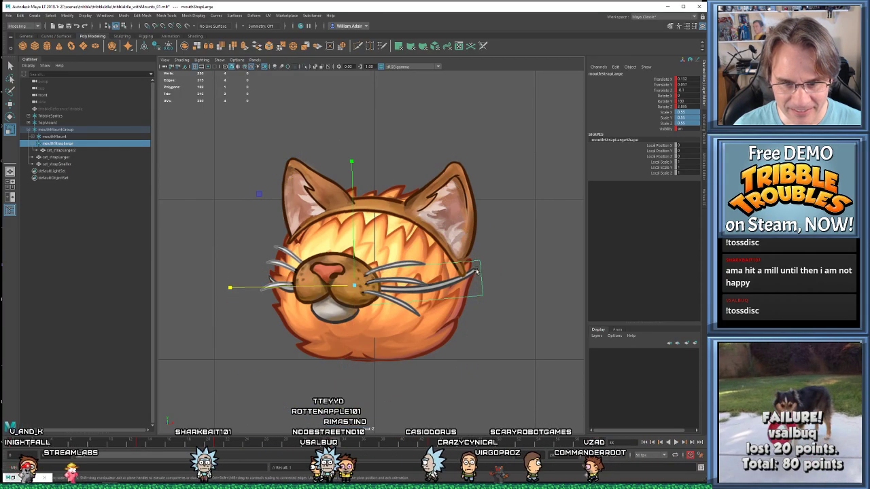
pyautogui.moveTo(229, 289); pyautogui.dragTo(229, 288)
# Rotate mouthStrapLarge to about 2.3 on Z at the next keyframe, and play the animation to check the strap's alignment
pyautogui.press('.')
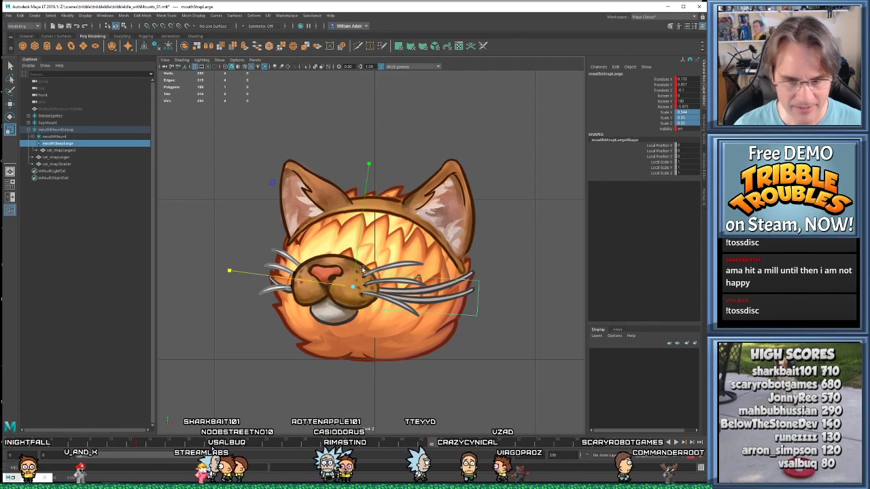
pyautogui.press('e')
pyautogui.moveTo(475, 266); pyautogui.dragTo(469, 242)
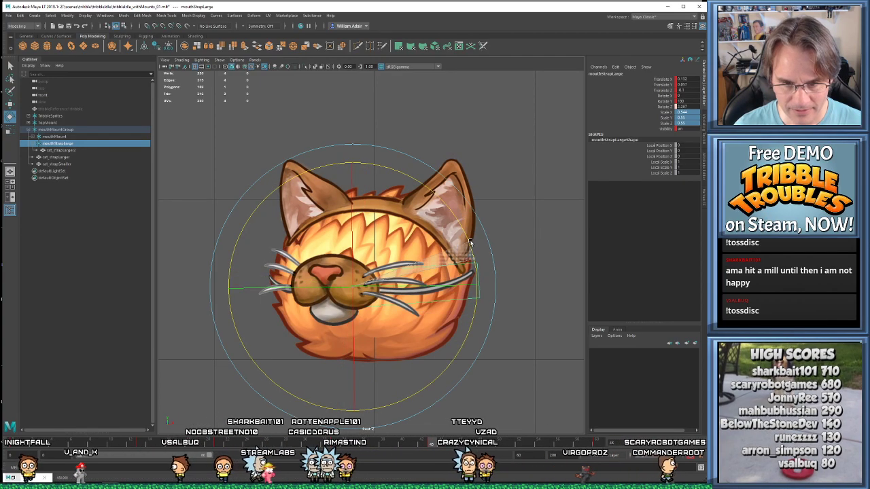
pyautogui.press('.')
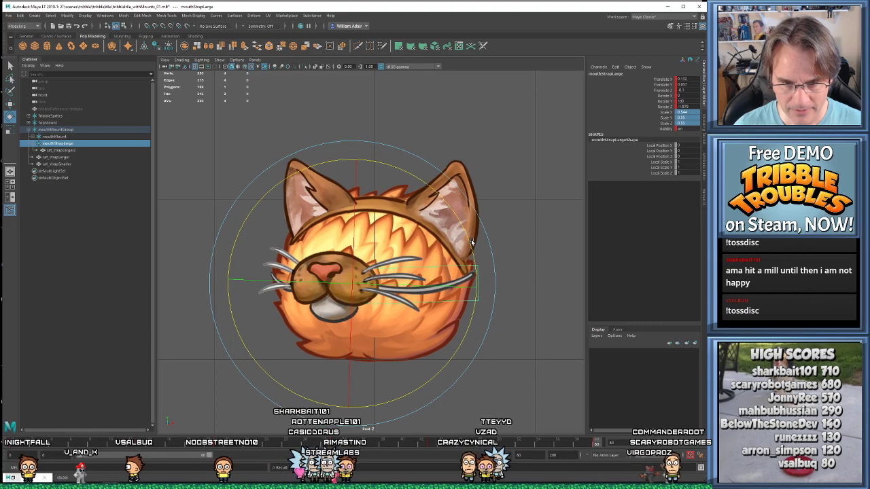
pyautogui.hotkey('alt', 'v')
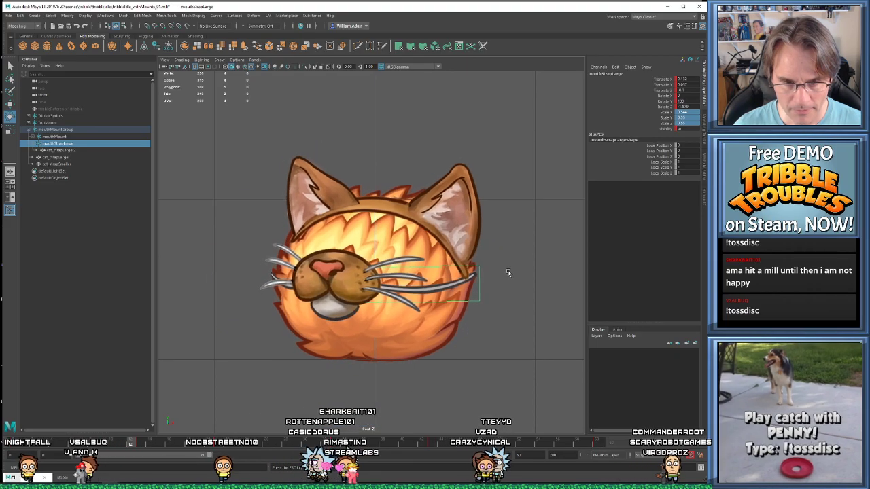
pyautogui.press('Escape')
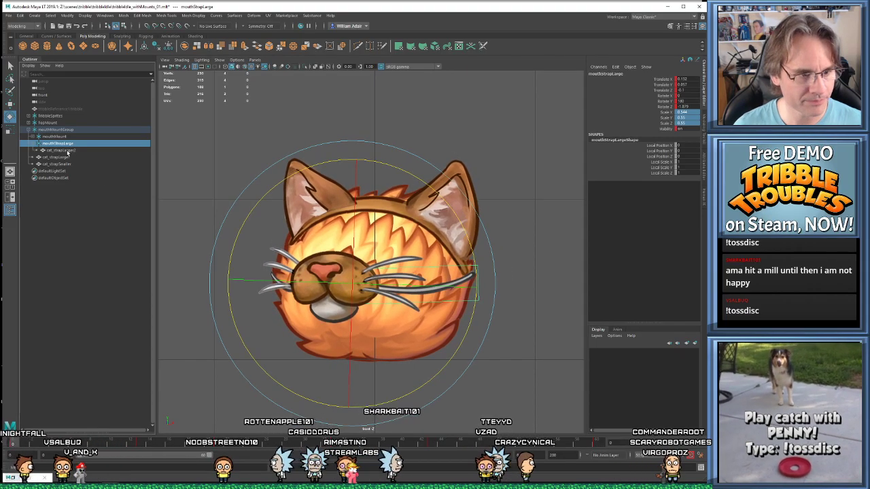
# Set cat_strapLarger2's Rotate Z to 0 and select its parent locator mouthStrapLarge
pyautogui.click(42, 151)
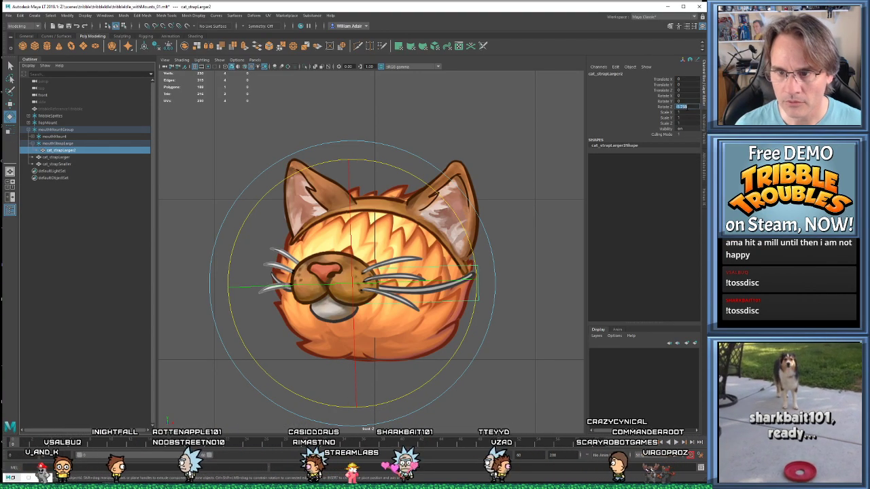
pyautogui.press('Return')
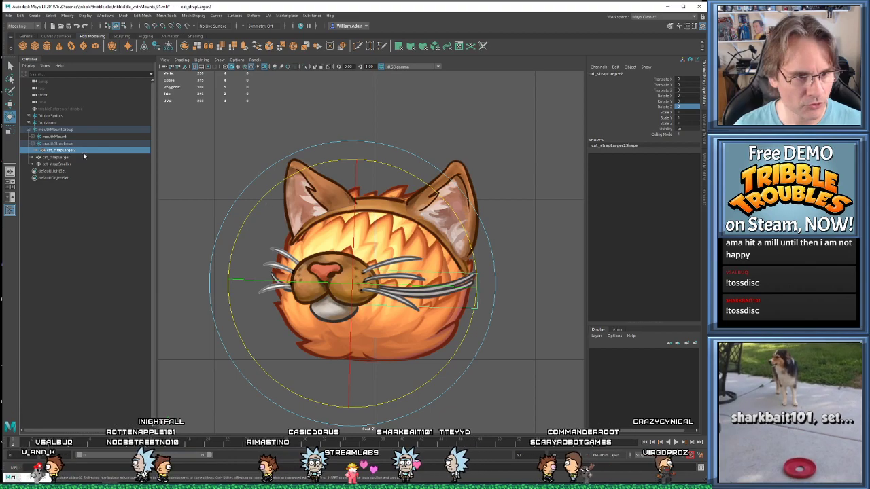
pyautogui.click(59, 143)
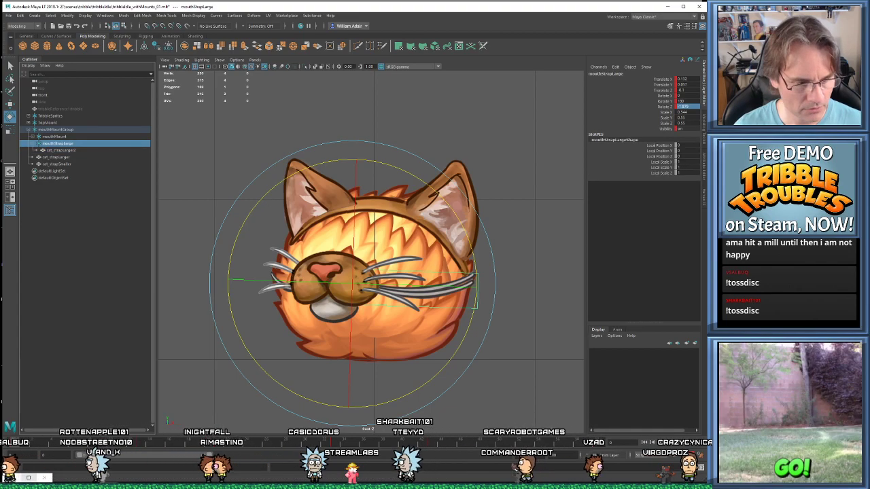
# Raise all Rotate Z keys of mouthStrapLarge together in the Graph Editor so the first frame is about 1.23
pyautogui.click(28, 478)
pyautogui.click(153, 237)
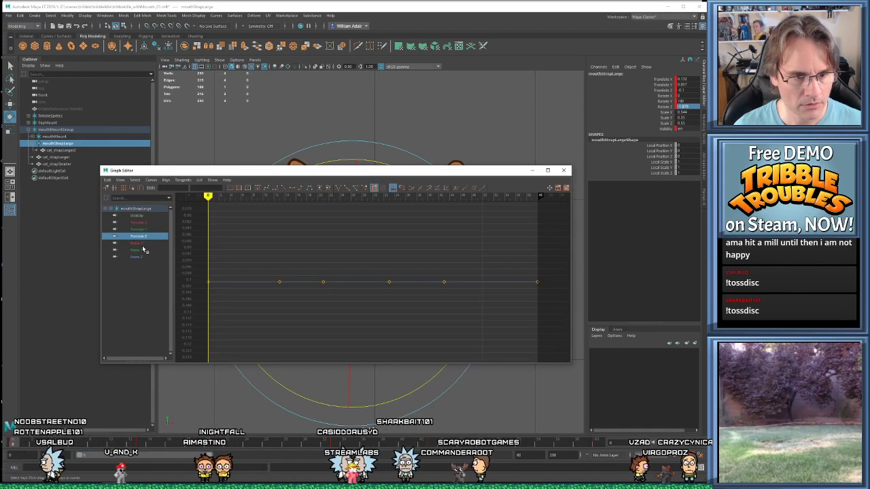
pyautogui.click(137, 256)
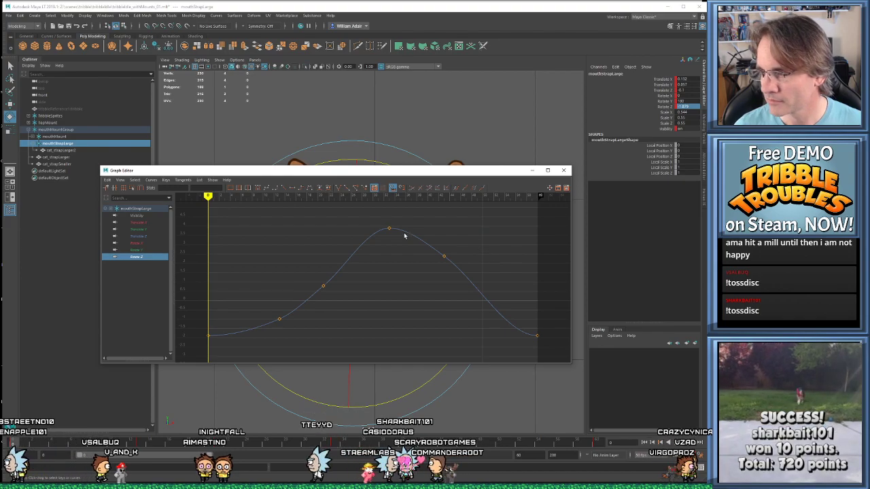
pyautogui.moveTo(354, 227); pyautogui.dragTo(366, 250)
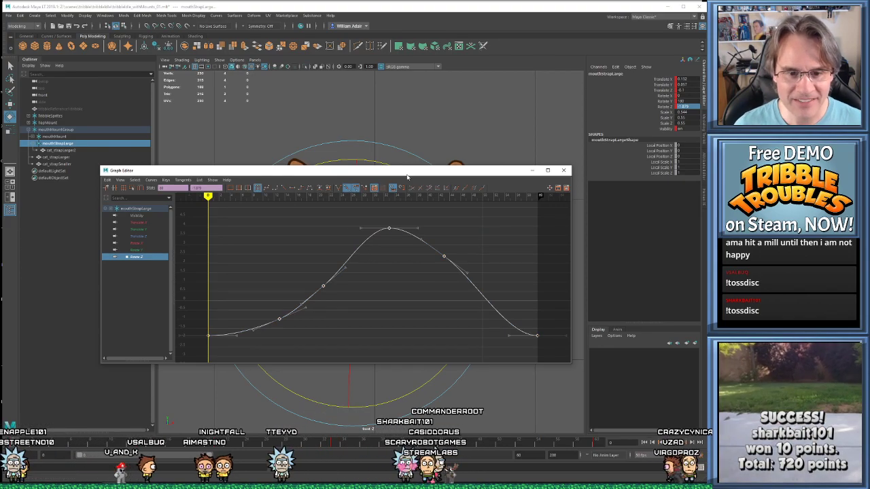
pyautogui.moveTo(360, 170); pyautogui.dragTo(408, 319)
pyautogui.keyDown('shift'); pyautogui.moveTo(433, 394); pyautogui.dragTo(434, 336, button='middle'); pyautogui.keyUp('shift')
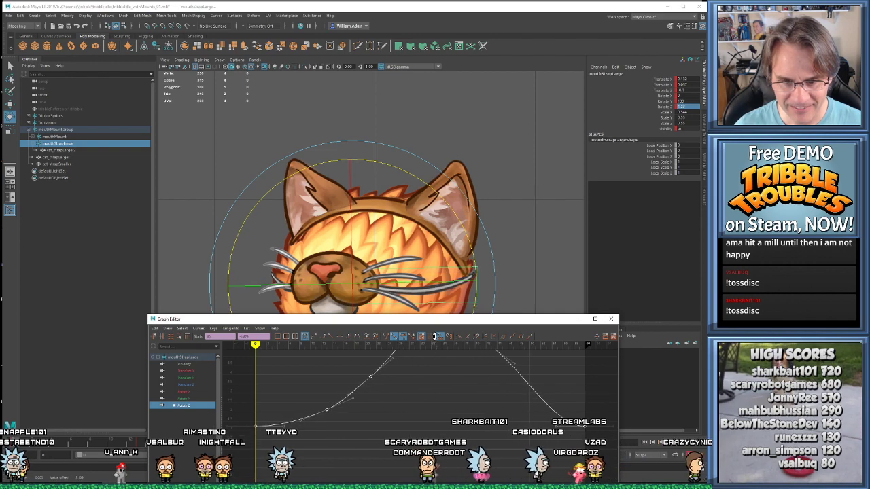
pyautogui.click(579, 319)
# Play the idle animation repeatedly to check how the rotated mouthStrapLarge follows the original strap, and return to the first frame
pyautogui.hotkey('alt', 'v')
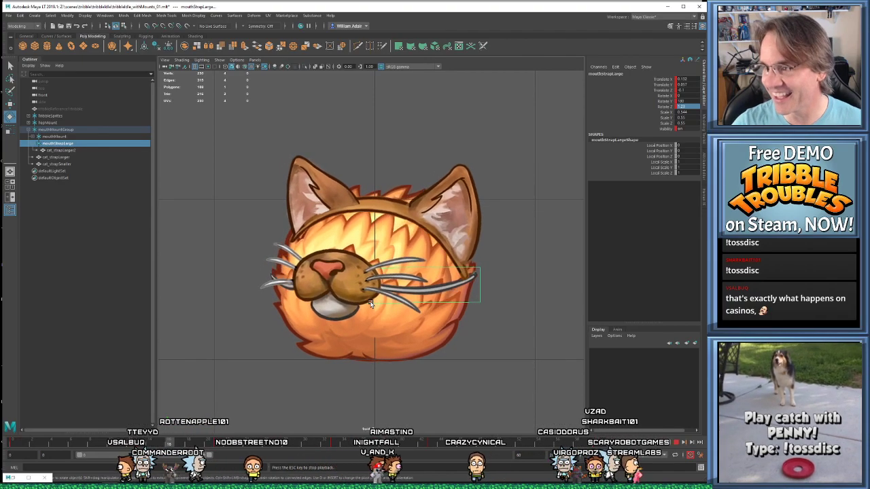
pyautogui.press('Escape')
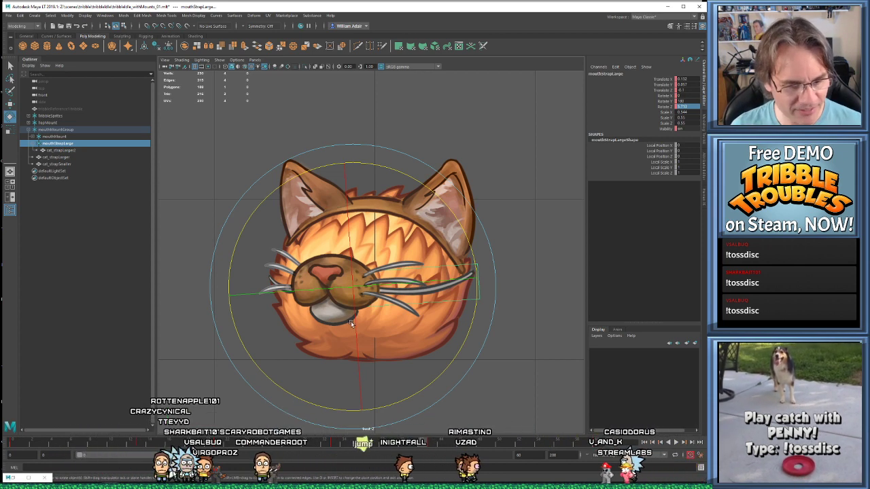
pyautogui.press('.')
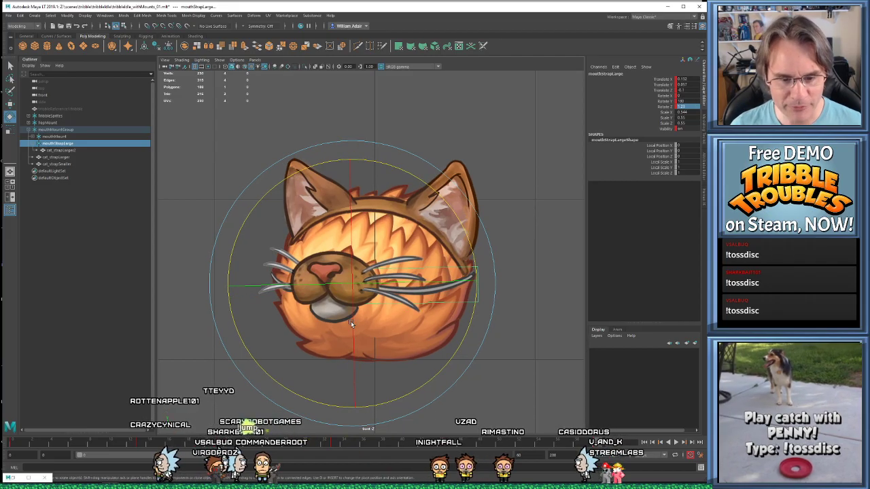
pyautogui.hotkey('alt', 'v')
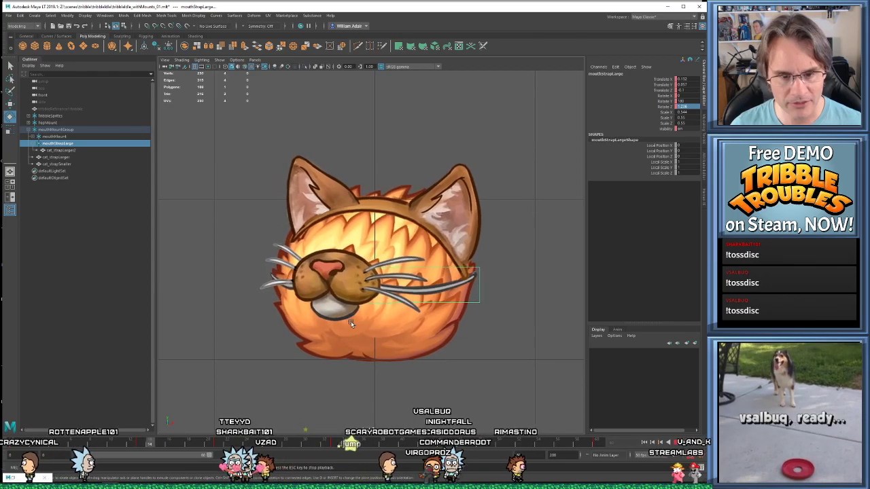
pyautogui.press('Escape')
pyautogui.press(',')
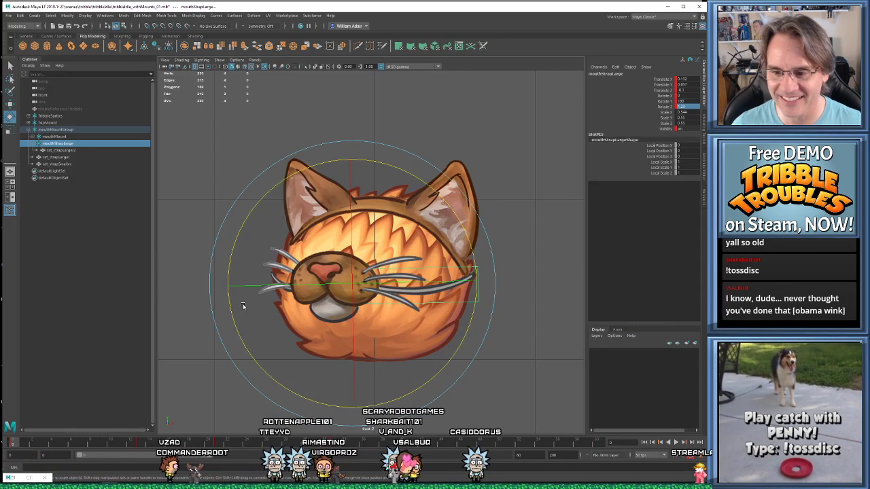
pyautogui.hotkey('alt', 'v')
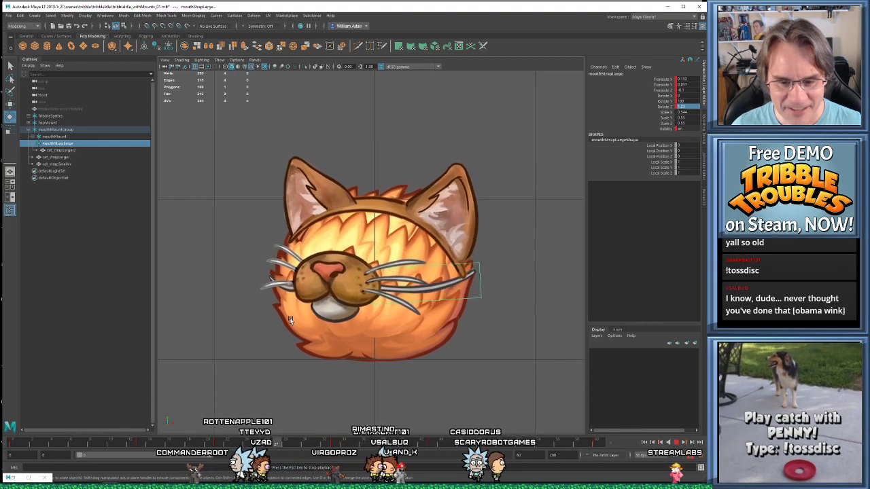
pyautogui.press('Escape')
pyautogui.hotkey('alt', 'v')
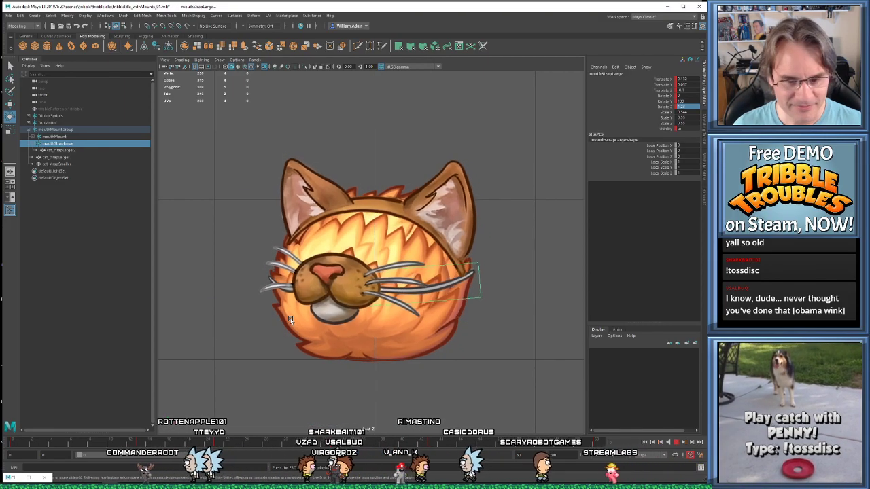
pyautogui.press('Escape')
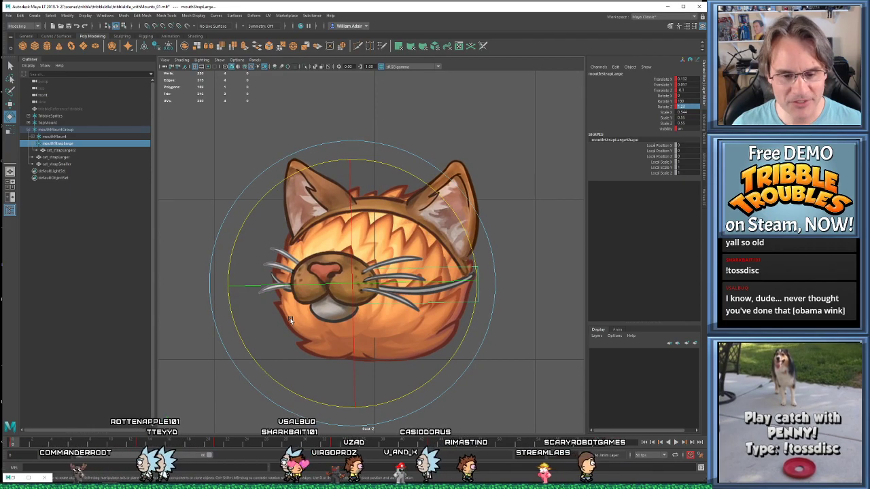
pyautogui.hotkey('alt', 'v')
pyautogui.press('Escape')
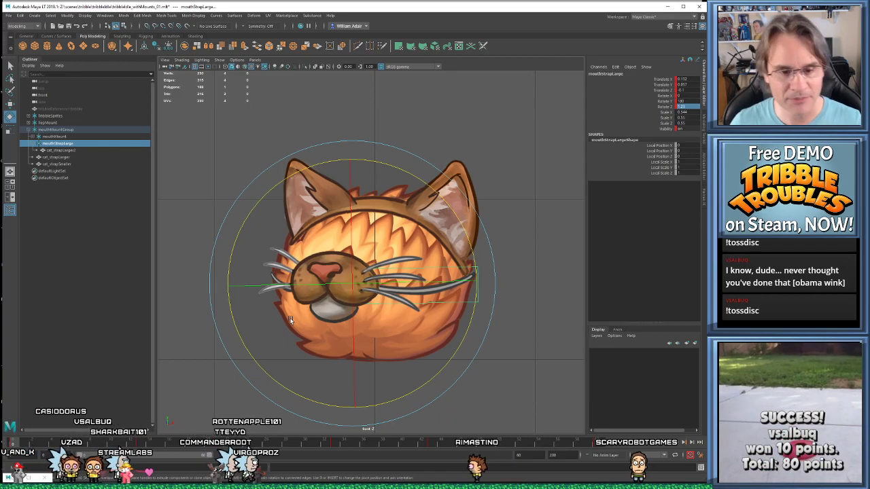
# Deselect everything and play the idle animation to examine the strap without manipulators, both close up and from further away
pyautogui.scroll(1, 371, 244)
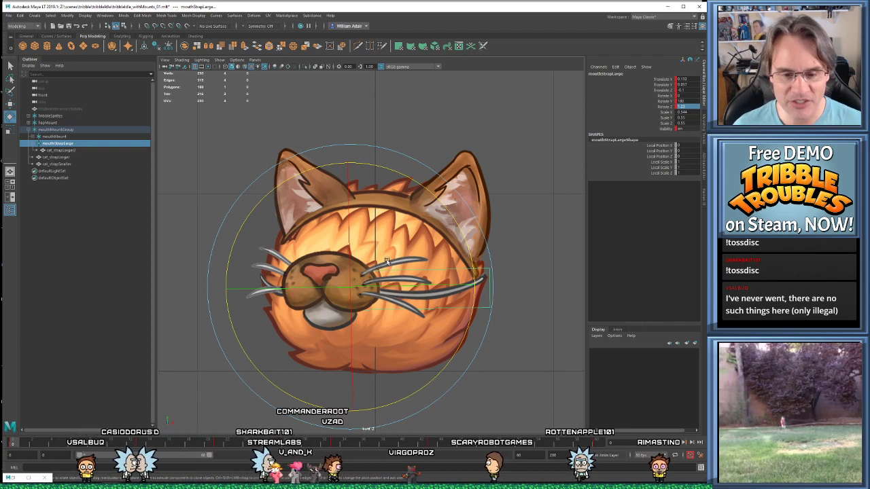
pyautogui.click(501, 308)
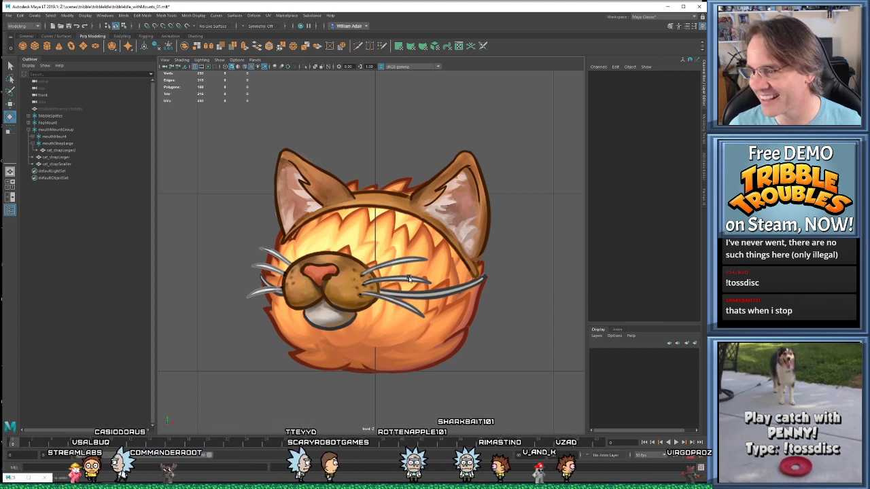
pyautogui.scroll(-5, 397, 233)
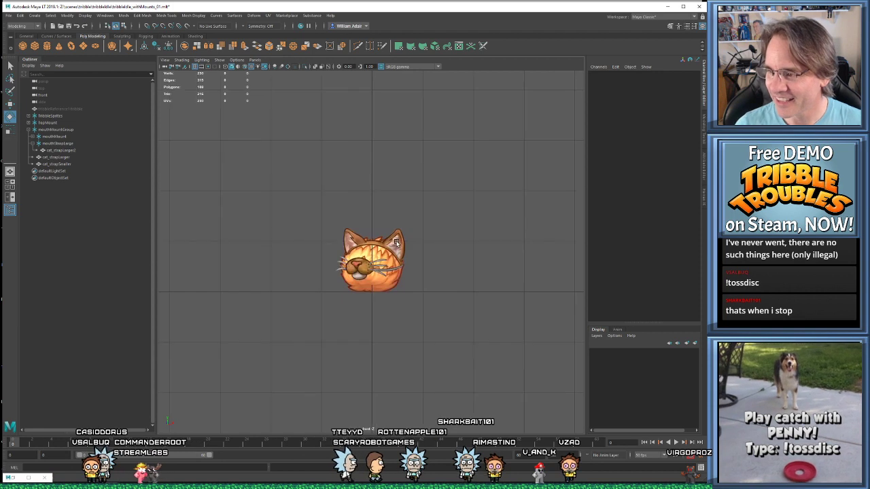
pyautogui.scroll(3, 395, 297)
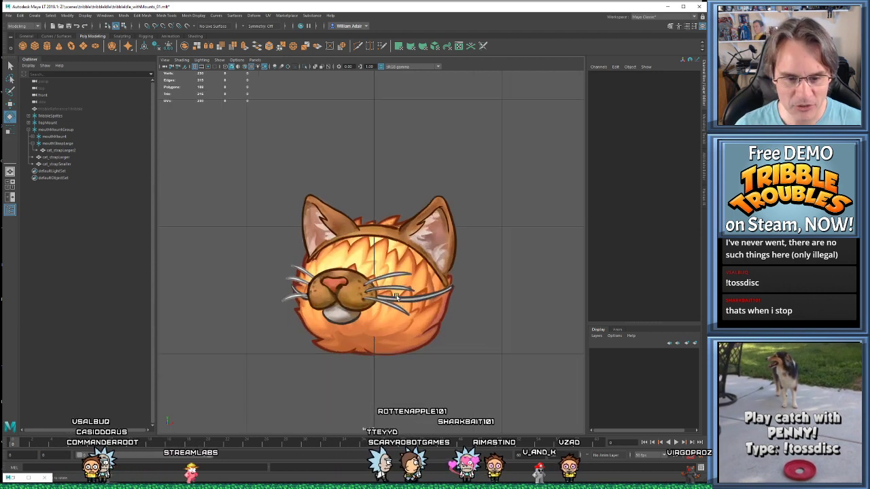
pyautogui.scroll(2, 397, 297)
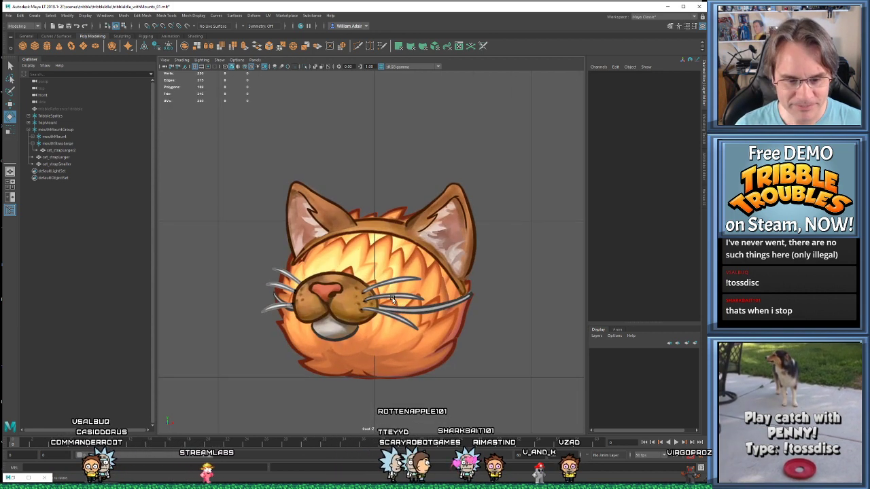
pyautogui.hotkey('alt', 'v')
pyautogui.press('Escape')
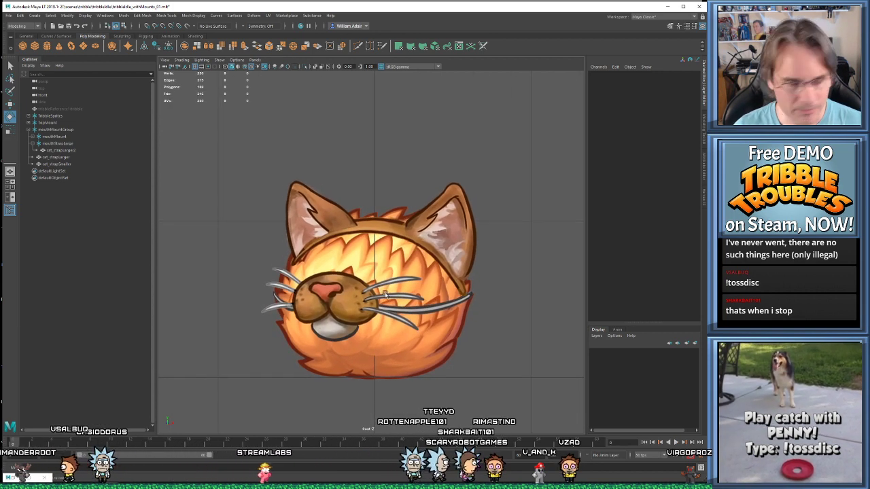
# Delete the original cat_strapLarger sprite and rename cat_strapLarger2 under mouthStrapLarge as cat_strapLarger
pyautogui.click(66, 150)
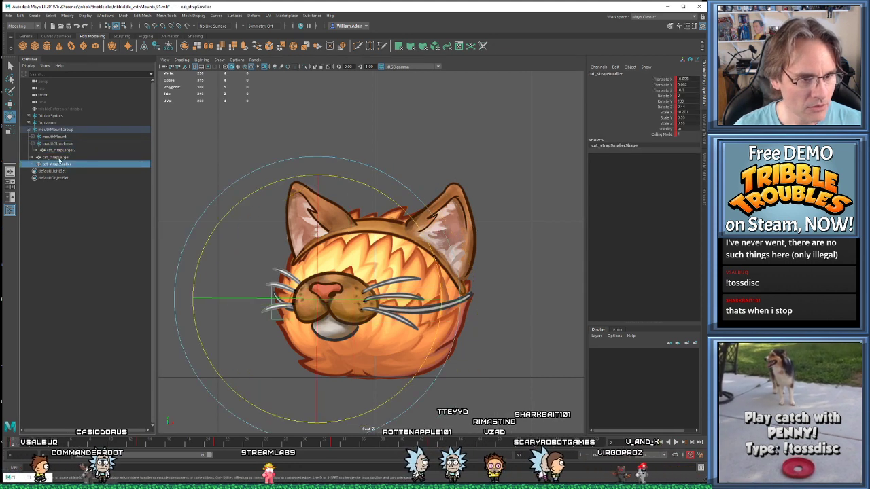
pyautogui.click(60, 157)
pyautogui.press('Delete')
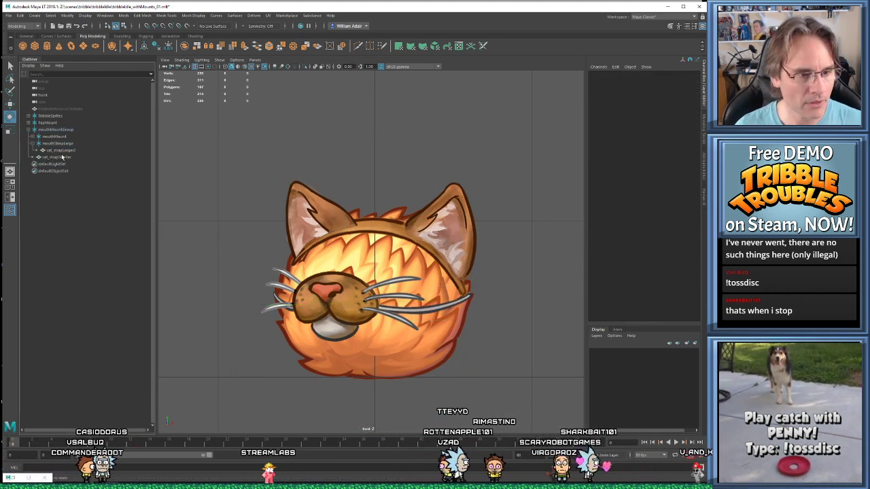
pyautogui.click(62, 151)
pyautogui.doubleClick(74, 151)
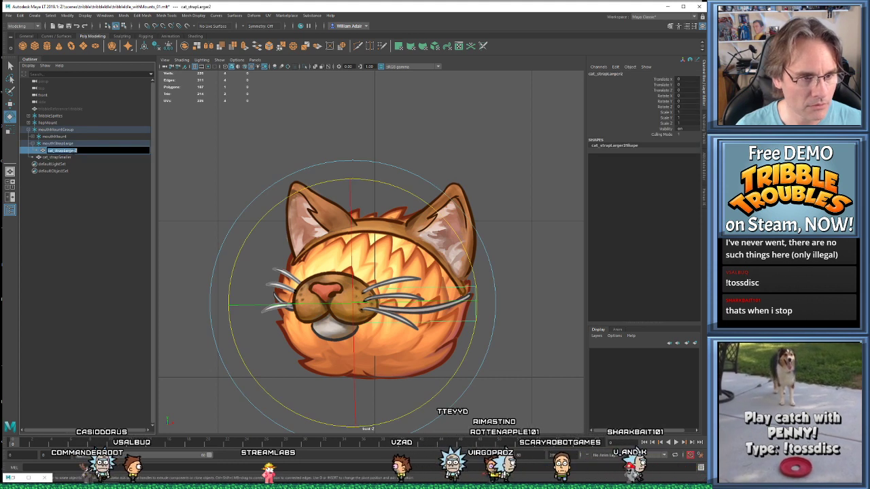
pyautogui.press('Return')
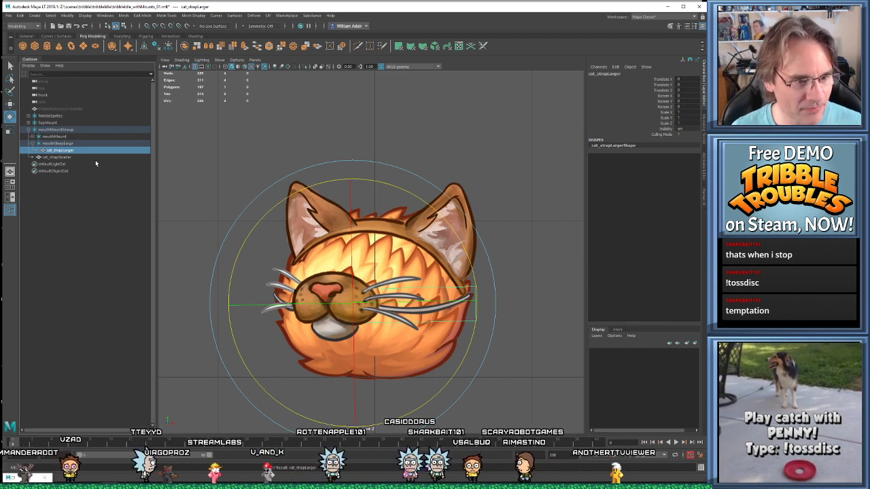
pyautogui.click(57, 205)
pyautogui.rightClick(56, 207)
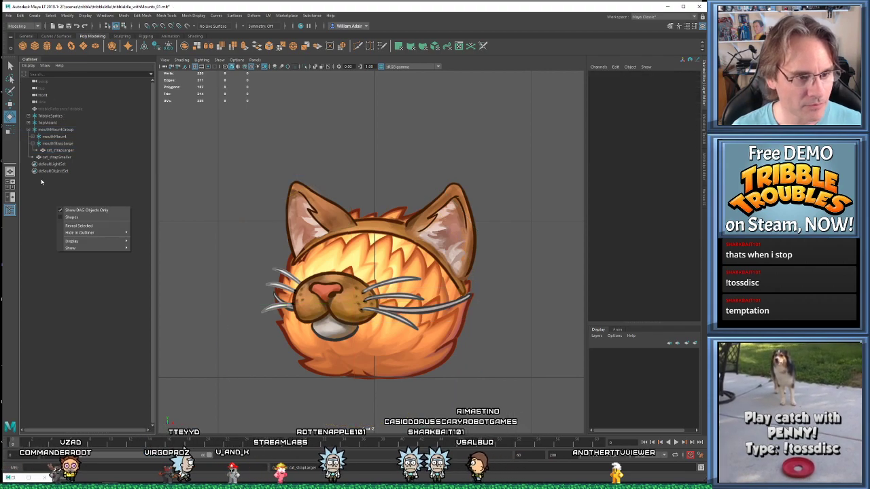
pyautogui.click(42, 181)
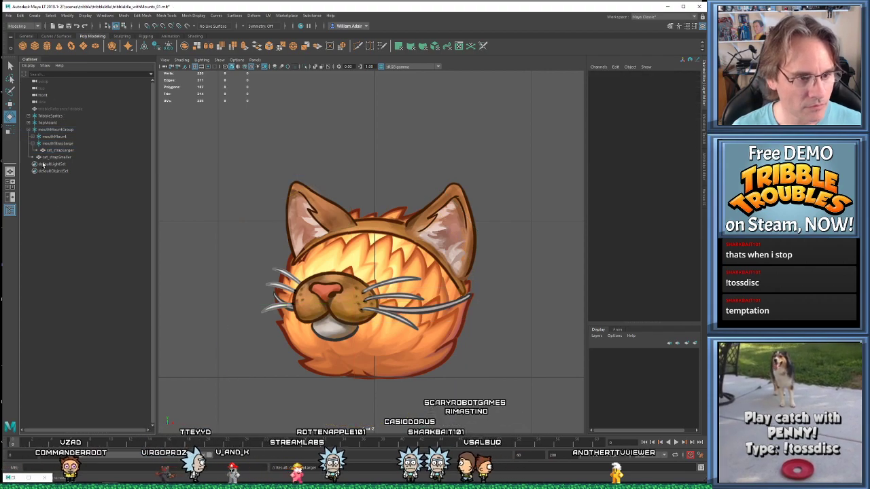
pyautogui.rightClick(49, 233)
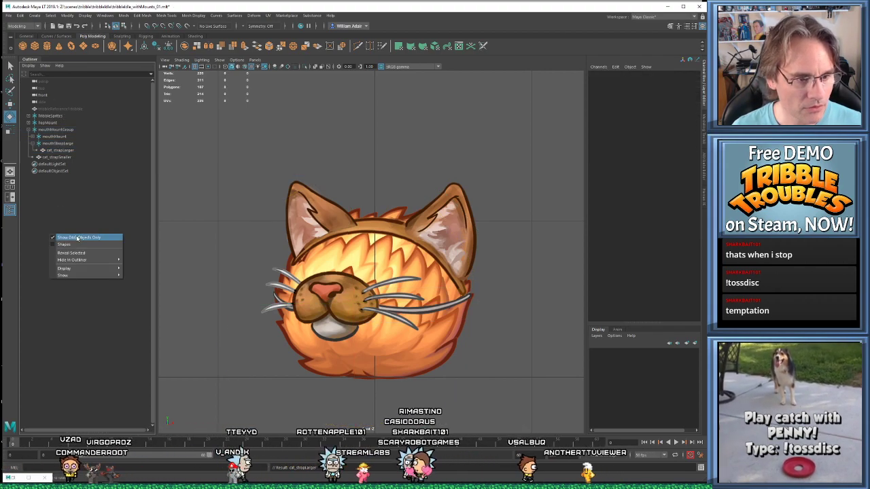
# Create a locator and parent it under cat_strapSmaller in the Outliner, expanding the sprite to show it
pyautogui.click(34, 15)
pyautogui.click(56, 102)
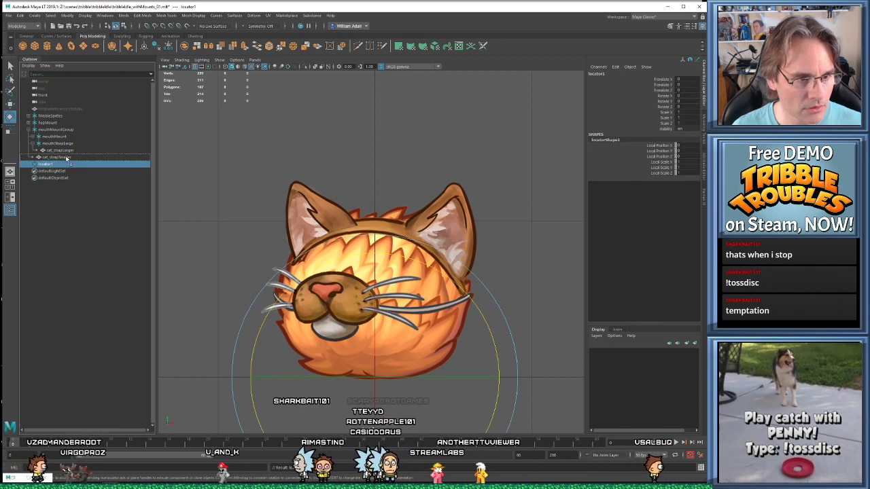
pyautogui.moveTo(49, 166); pyautogui.dragTo(54, 156, button='middle')
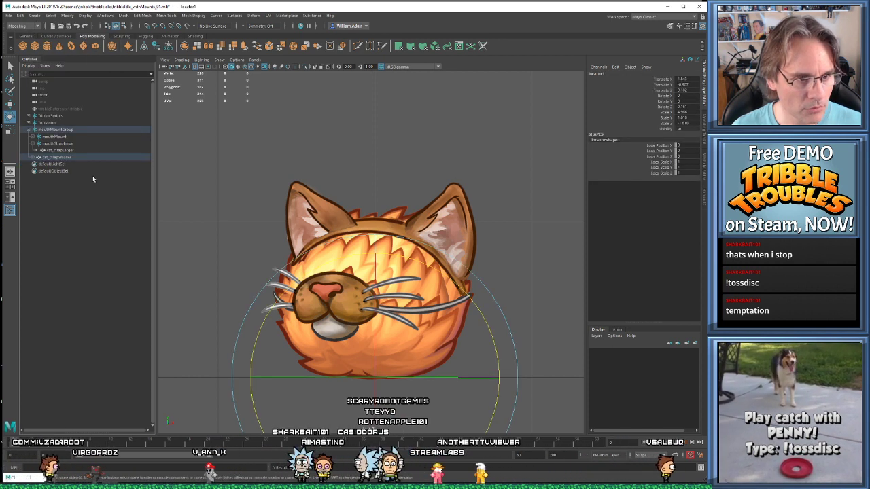
pyautogui.click(38, 157)
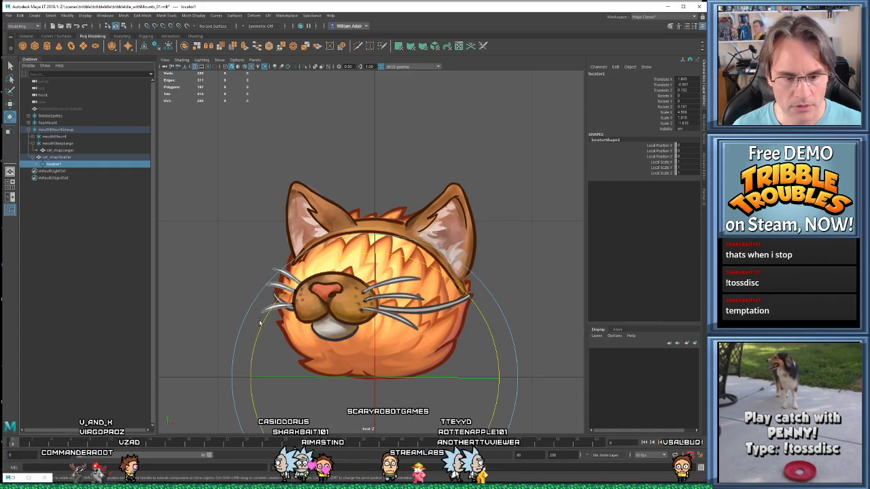
# Set keys on the locator under cat_strapSmaller at the first frame and select the locator together with the sprite
pyautogui.click(57, 158)
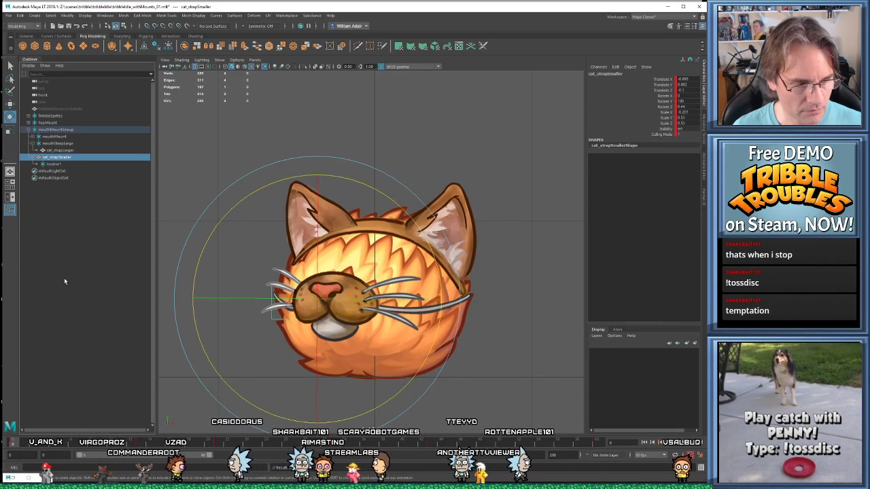
pyautogui.click(47, 165)
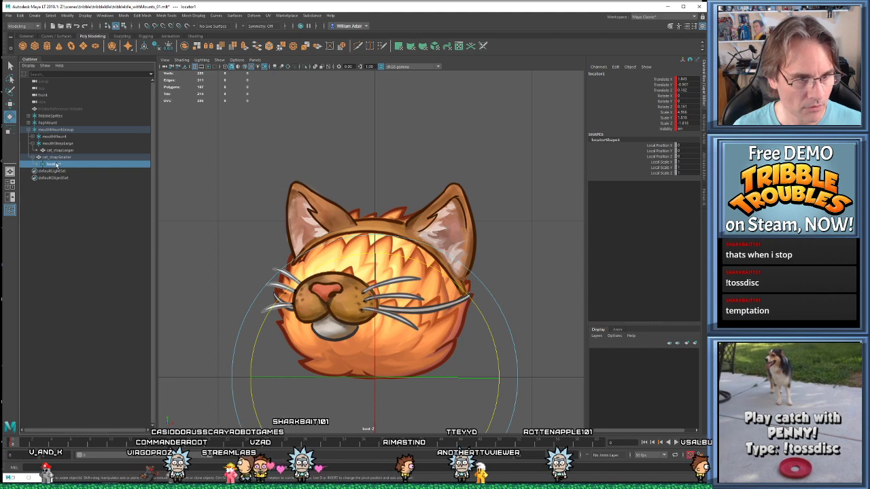
pyautogui.press('Up')
pyautogui.press('Down')
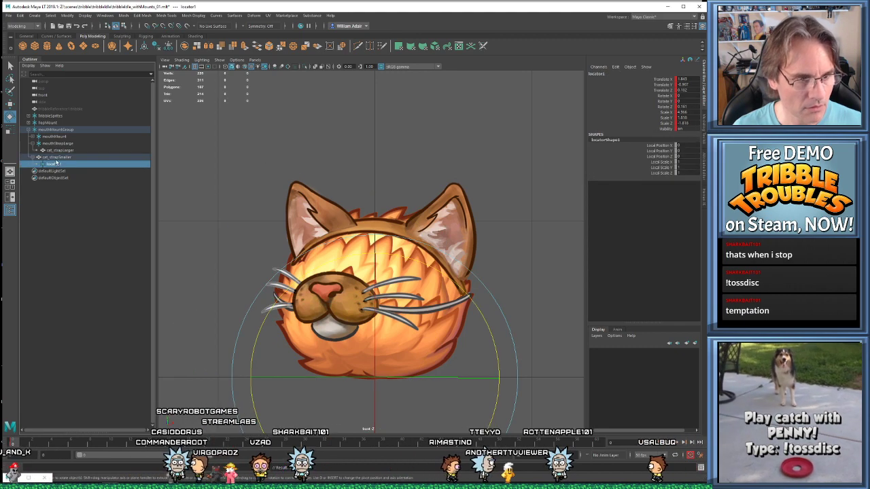
pyautogui.press('Up')
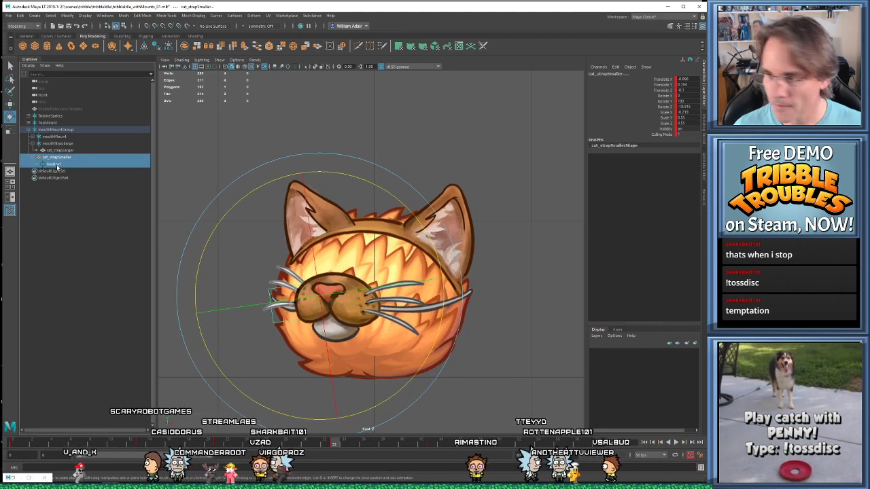
# Step through the keyframes of cat_strapSmaller, keying the sprite and its child locator together, and return to the first frame
pyautogui.press('.')
pyautogui.press('.')
pyautogui.press('.')
pyautogui.press('.')
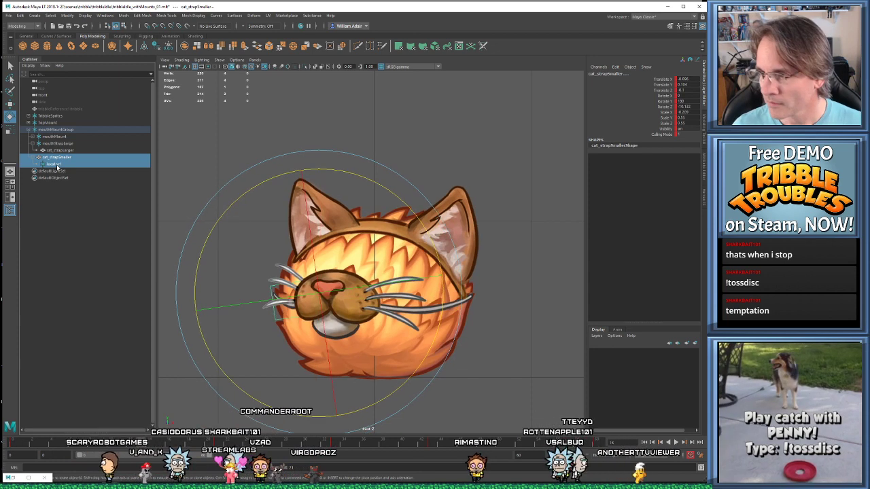
pyautogui.press(',')
pyautogui.press('.')
pyautogui.press(',')
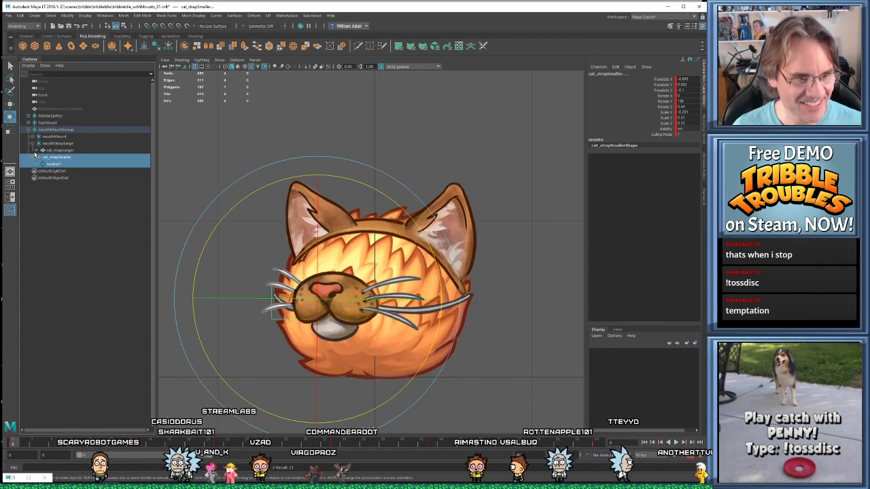
# Rename the locator under cat_strapSmaller as mouthStrapSmaller and move it out of the sprite into mouthMountGroup, above mouthStrapLarge
pyautogui.doubleClick(54, 143)
pyautogui.hotkey('ctrl', 'c')
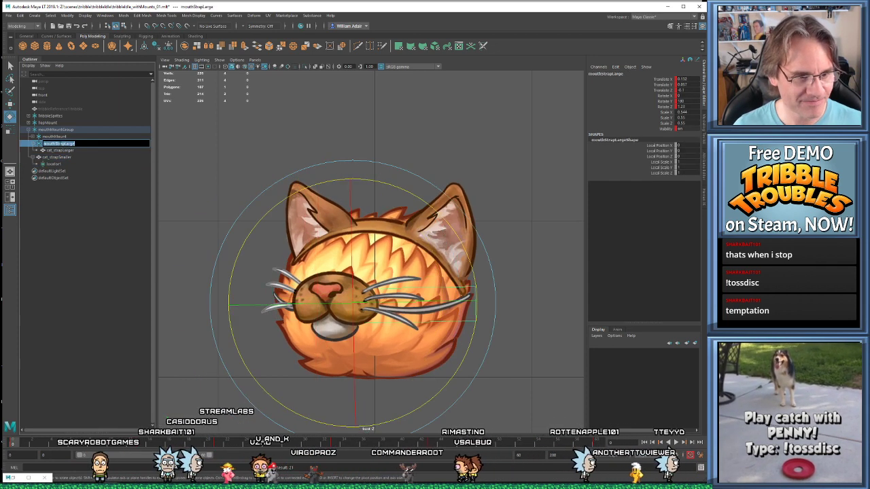
pyautogui.doubleClick(50, 165)
pyautogui.hotkey('ctrl', 'v')
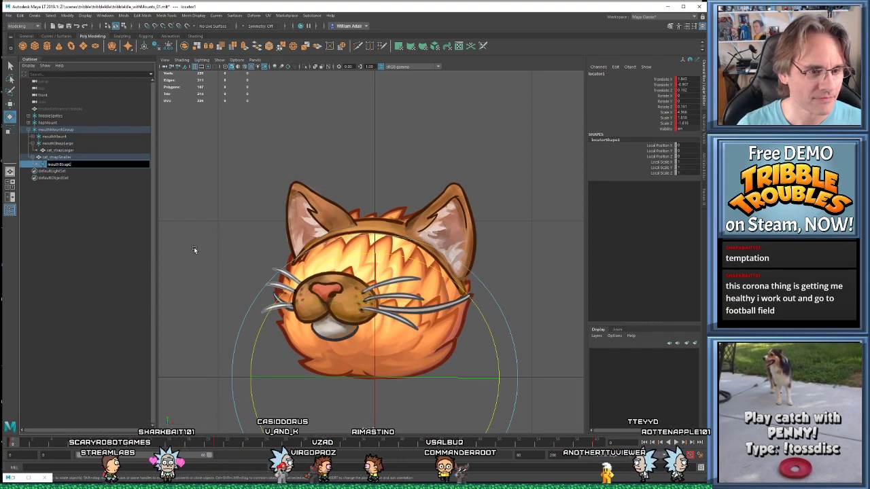
pyautogui.write('Smal')
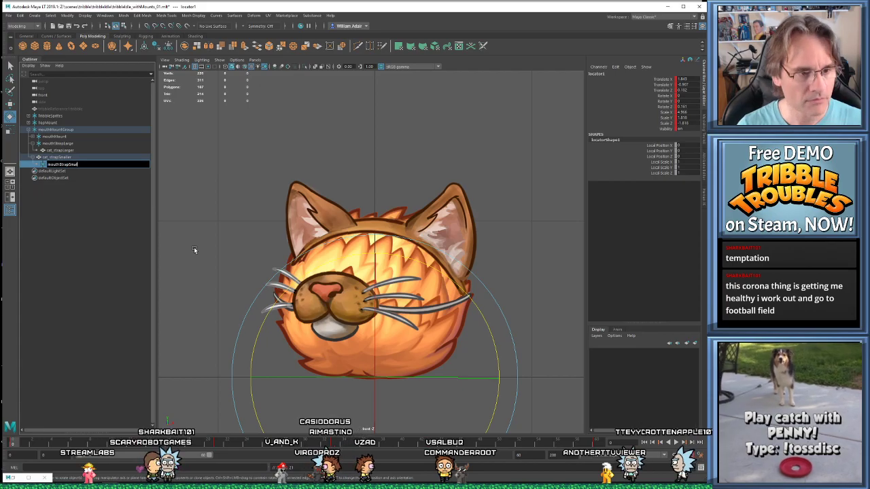
pyautogui.write('ler')
pyautogui.press('Return')
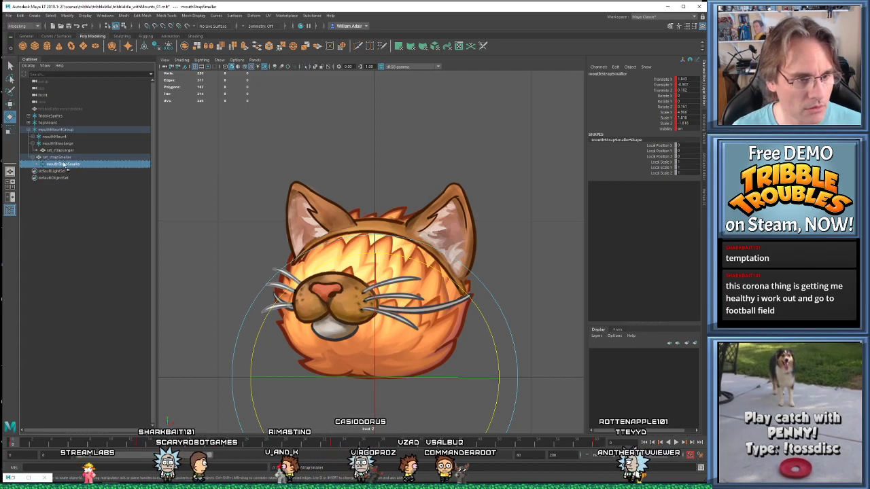
pyautogui.moveTo(63, 157); pyautogui.dragTo(62, 143)
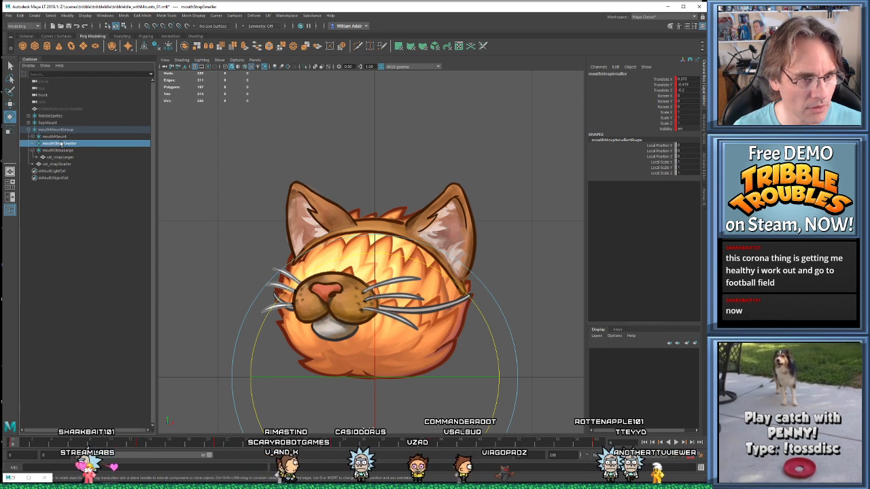
# Compare the pivot position and transform values of mouthMount and mouthStrapSmaller
pyautogui.press('w')
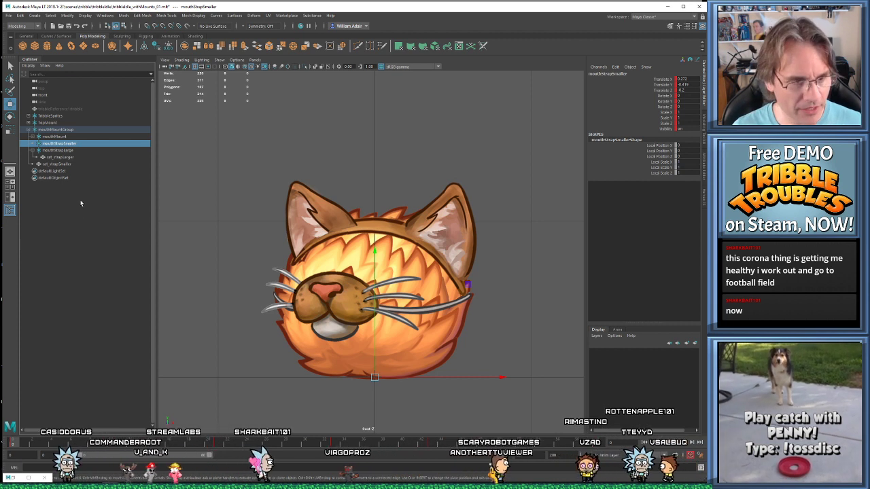
pyautogui.press('Up')
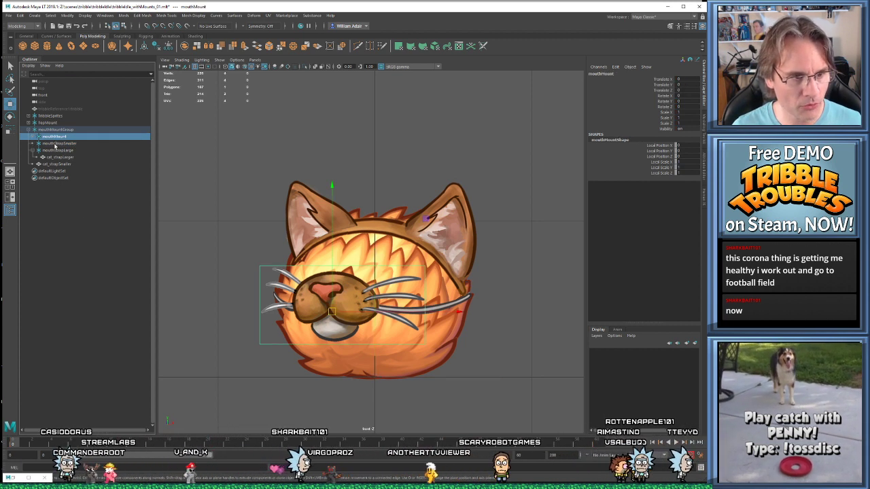
pyautogui.click(57, 144)
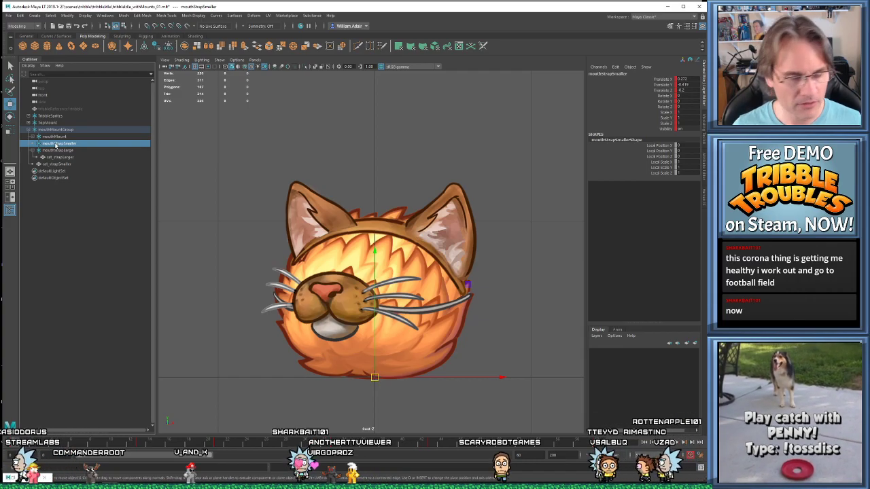
pyautogui.click(62, 138)
pyautogui.click(65, 144)
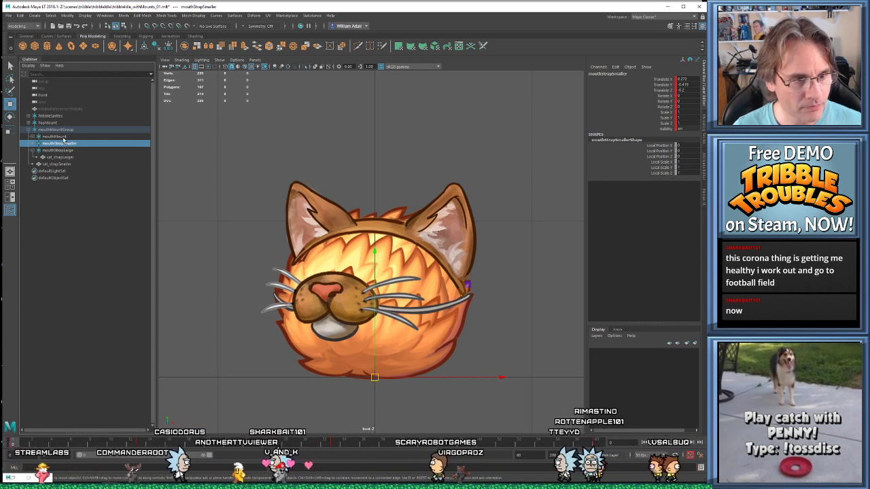
pyautogui.click(64, 138)
pyautogui.click(61, 144)
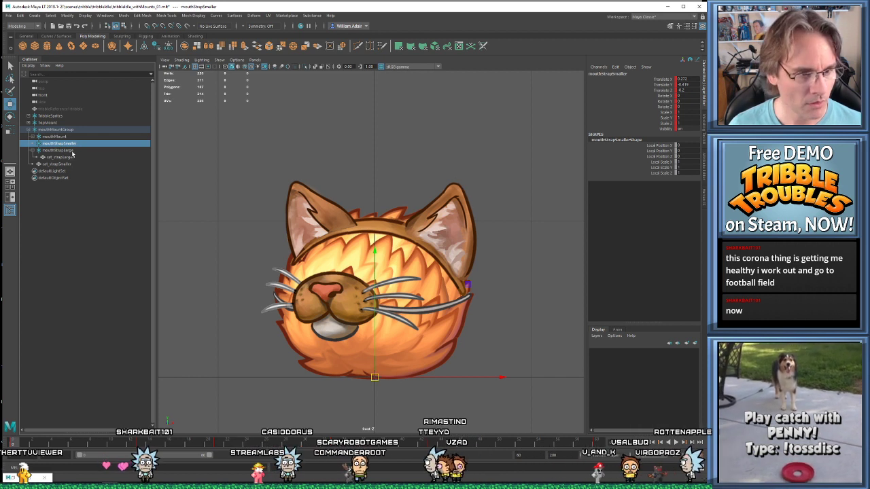
# Delete all keys of mouthStrapSmaller across the full timeline range
pyautogui.doubleClick(15, 444)
pyautogui.rightClick(429, 442)
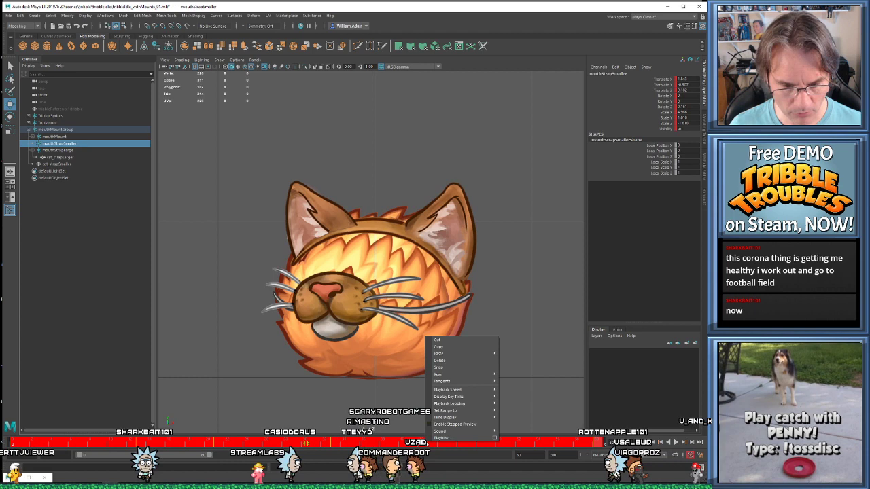
pyautogui.click(446, 367)
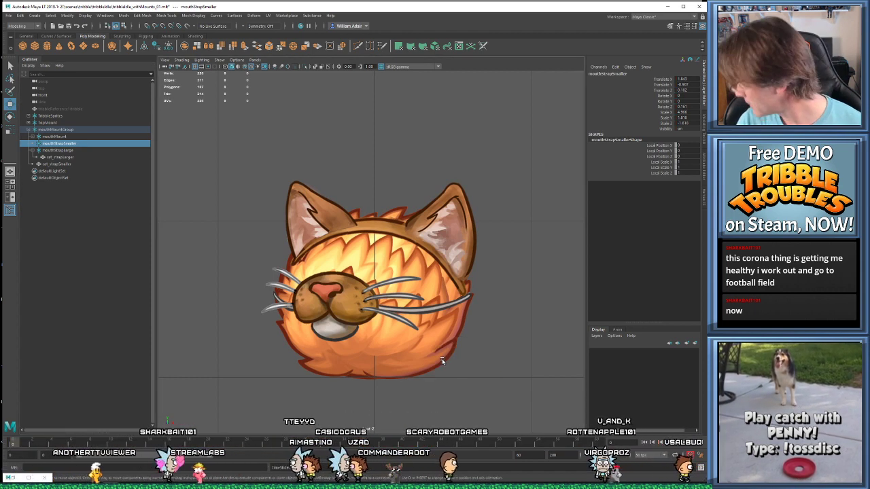
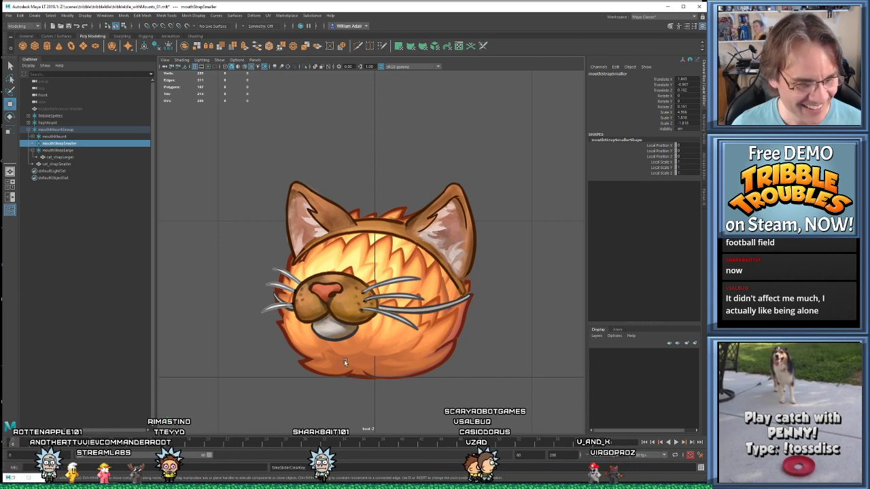
# Copy all keys of cat_strapSmaller across the full timeline and paste them onto mouthStrapSmaller at the first frame
pyautogui.click(71, 163)
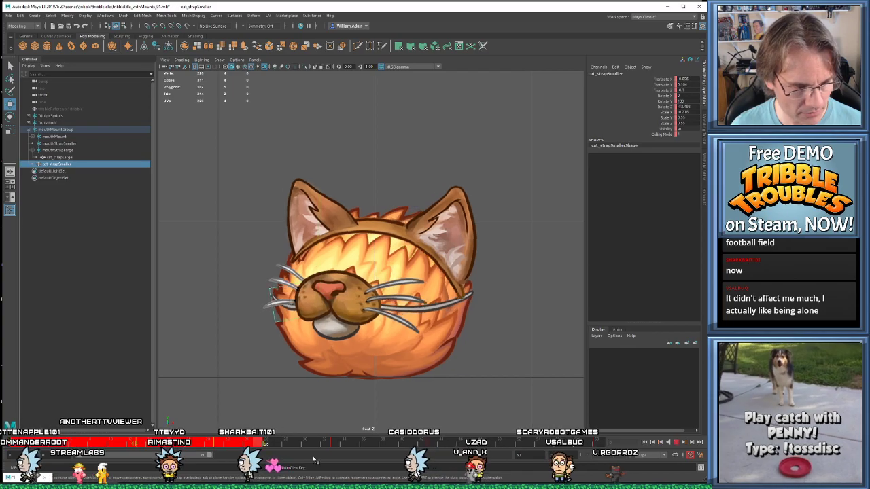
pyautogui.rightClick(476, 442)
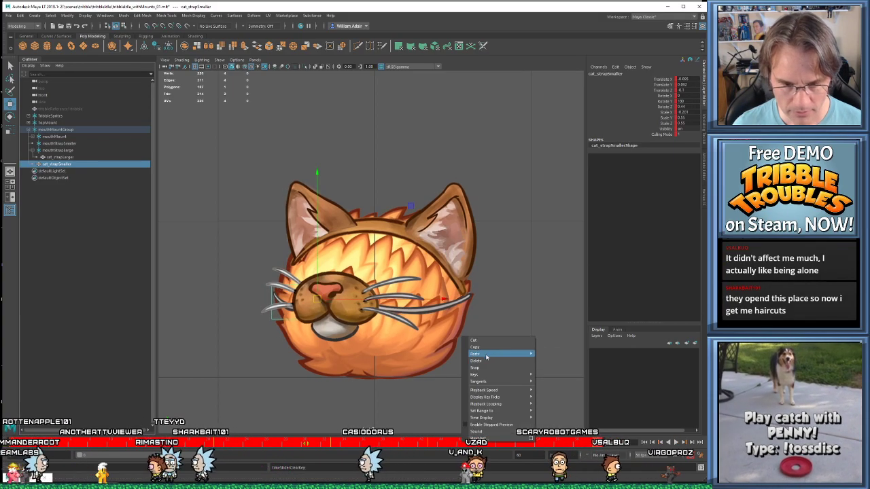
pyautogui.click(487, 348)
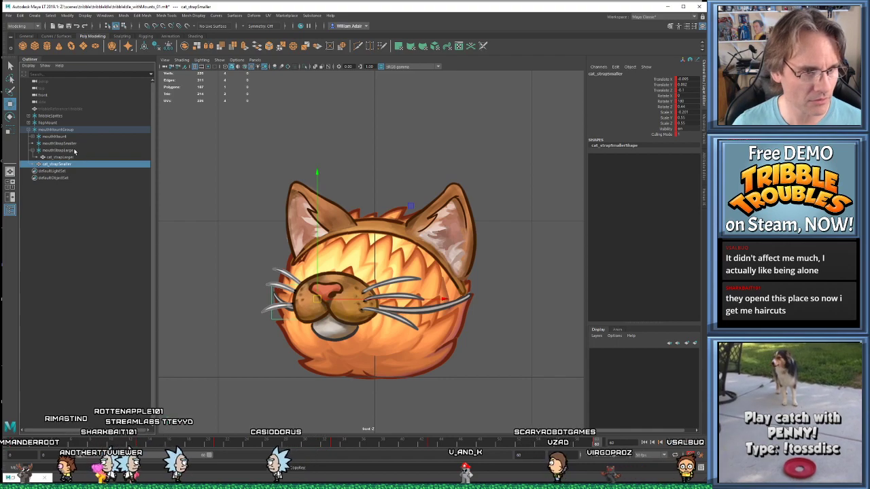
pyautogui.click(52, 144)
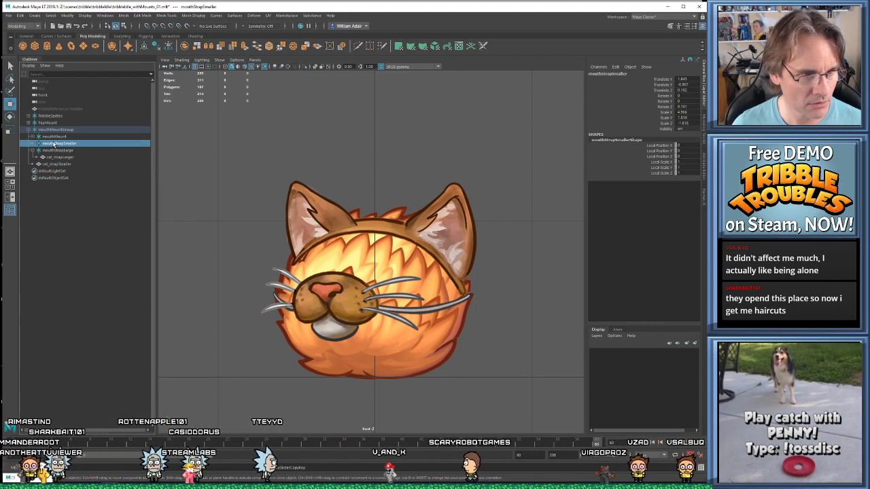
pyautogui.click(18, 443)
pyautogui.rightClick(26, 441)
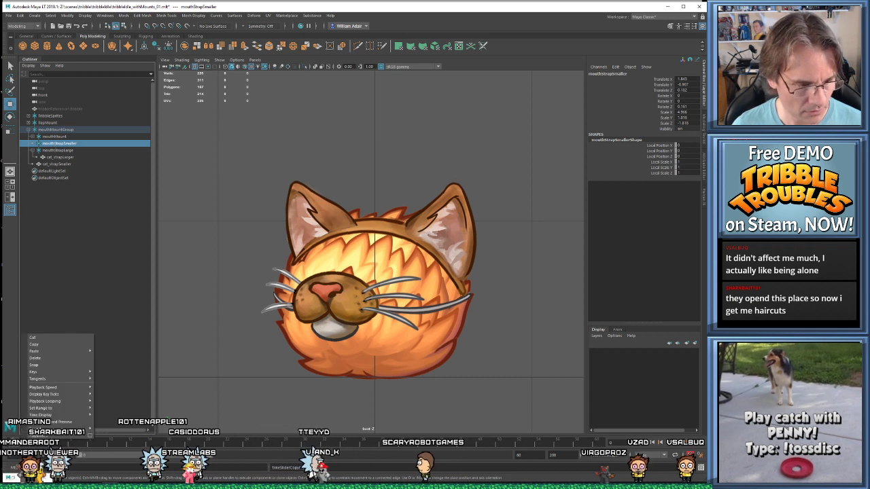
pyautogui.moveTo(66, 351)
pyautogui.click(107, 356)
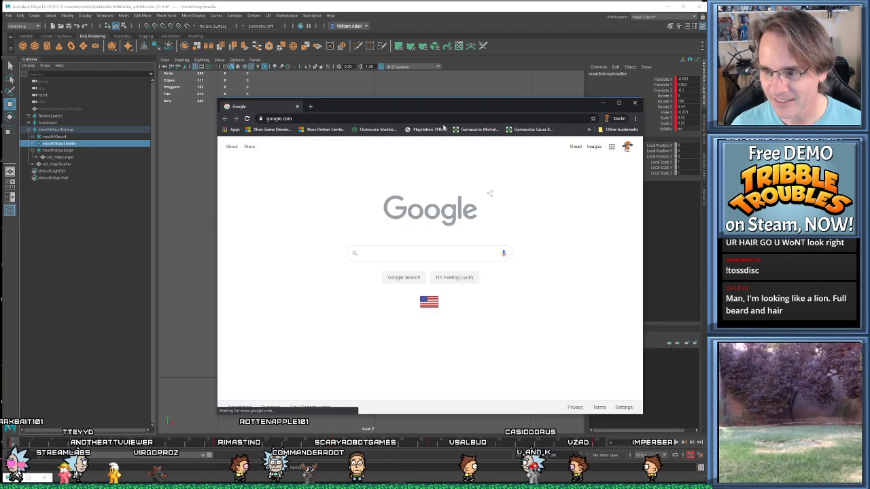
# Switch to the Chrome window, browse the image results for "gilfoyle silicon valley" and close the browser
pyautogui.moveTo(441, 108); pyautogui.dragTo(0, 120)
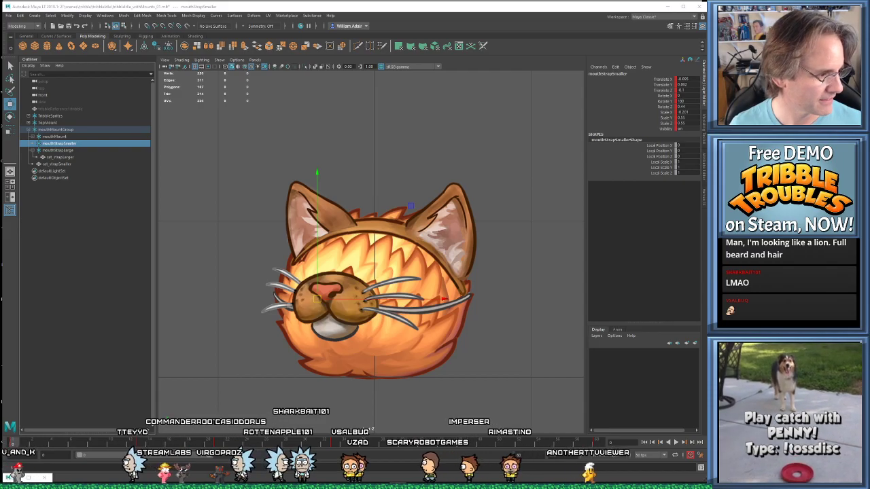
pyautogui.moveTo(2, 170); pyautogui.dragTo(384, 89)
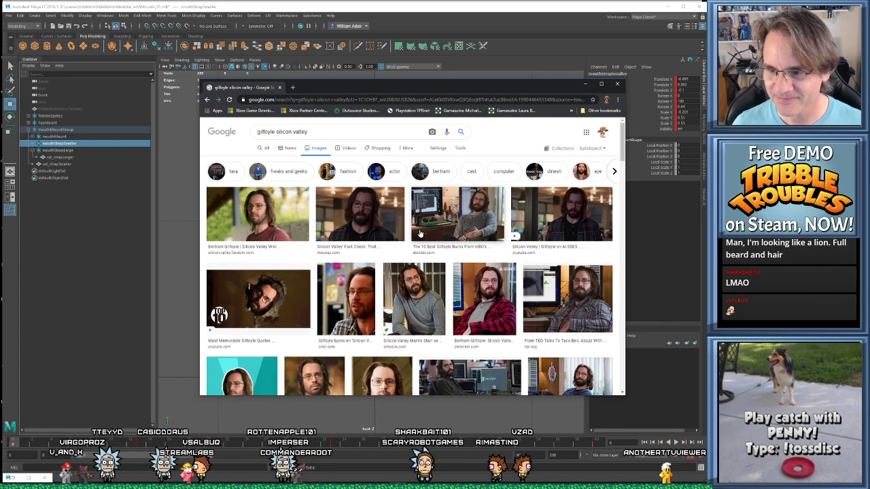
pyautogui.scroll(-2, 417, 235)
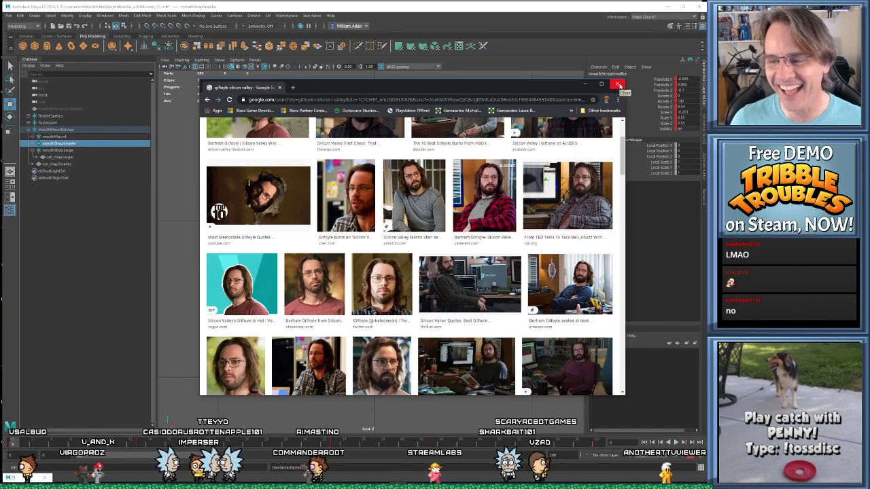
pyautogui.click(619, 85)
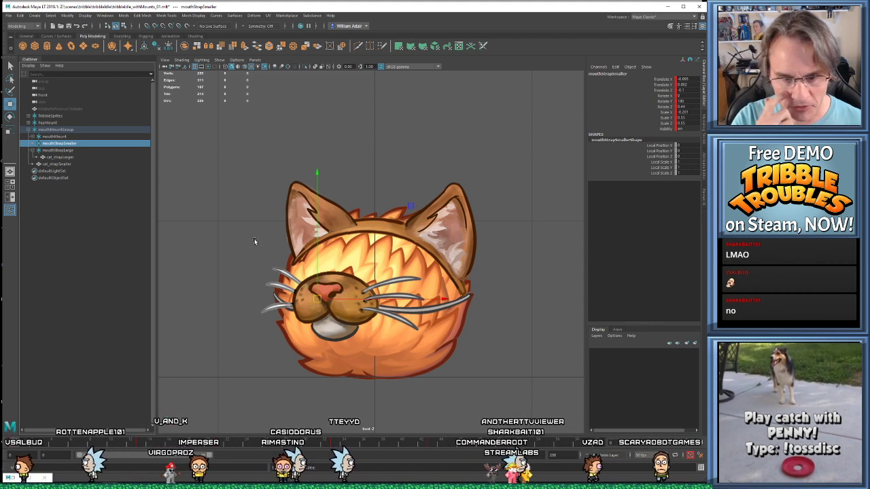
# Play back the idle animation to check mouthStrapSmaller's motion, then return to the first frame
pyautogui.keyDown('alt'); pyautogui.moveTo(354, 226); pyautogui.dragTo(343, 218, button='middle'); pyautogui.keyUp('alt')
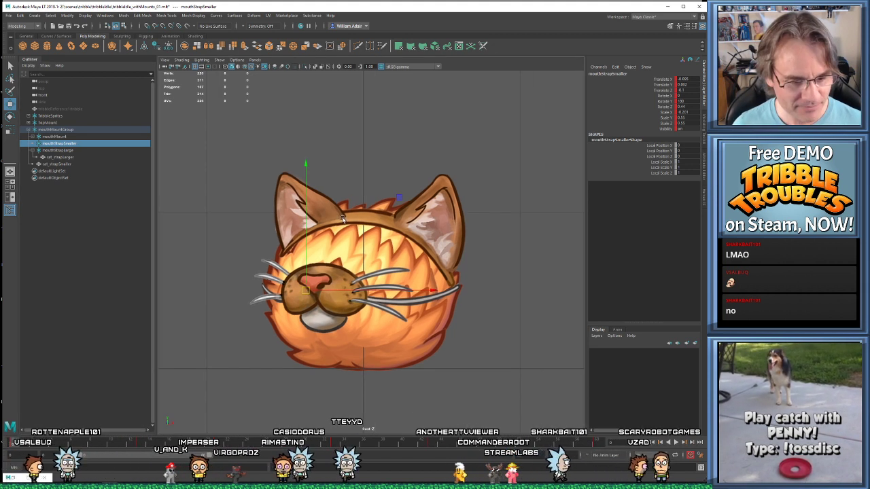
pyautogui.hotkey('alt', 'v')
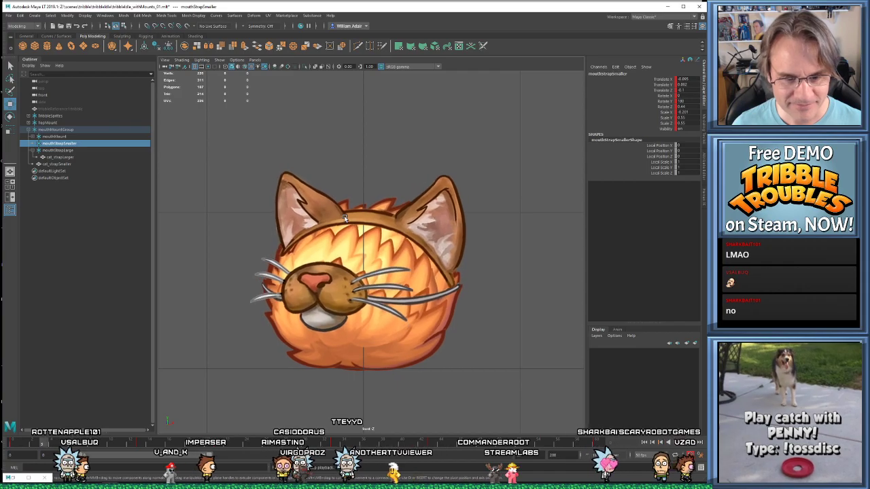
pyautogui.press('Escape')
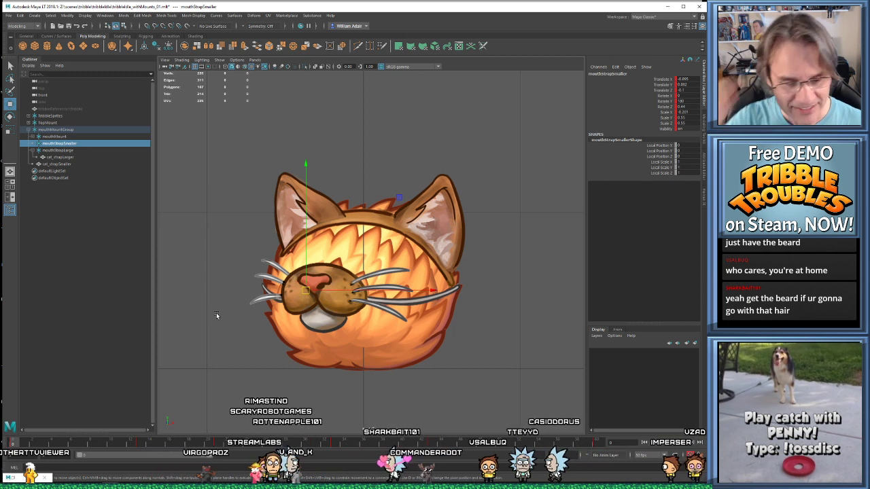
pyautogui.scroll(2, 333, 239)
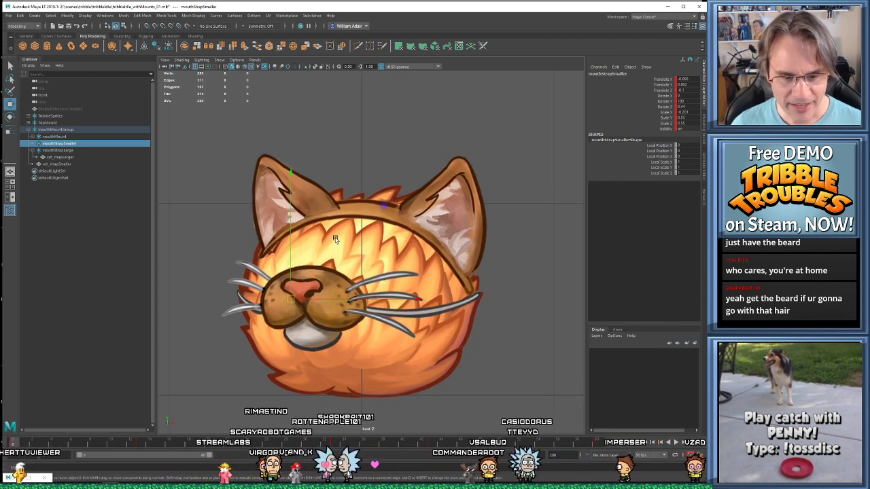
pyautogui.hotkey('alt', 'v')
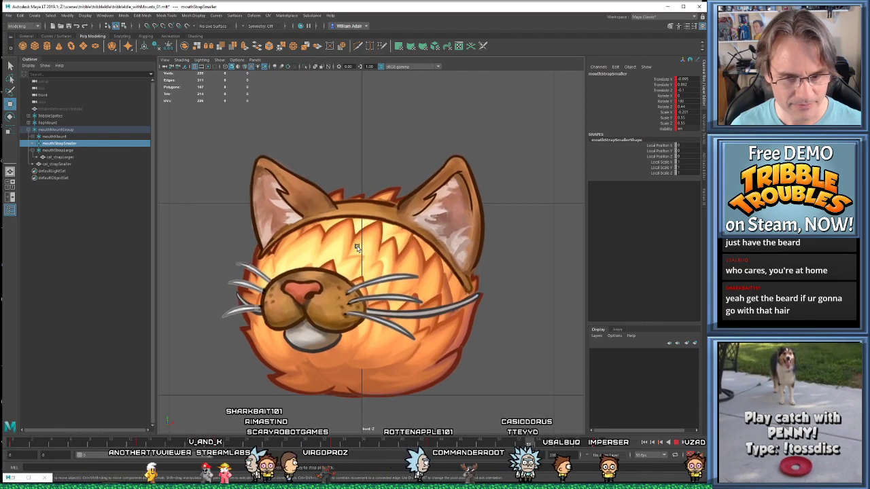
pyautogui.hotkey('alt', 'v')
pyautogui.hotkey('alt', 'shift', 'v')
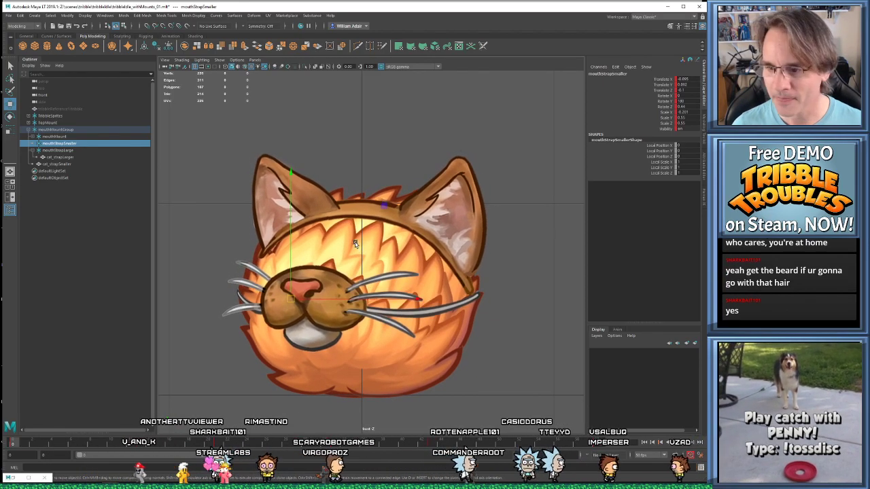
# Duplicate cat_strapSmaller, parent the copy under mouthStrapSmaller, and play back the animation to check it
pyautogui.click(67, 164)
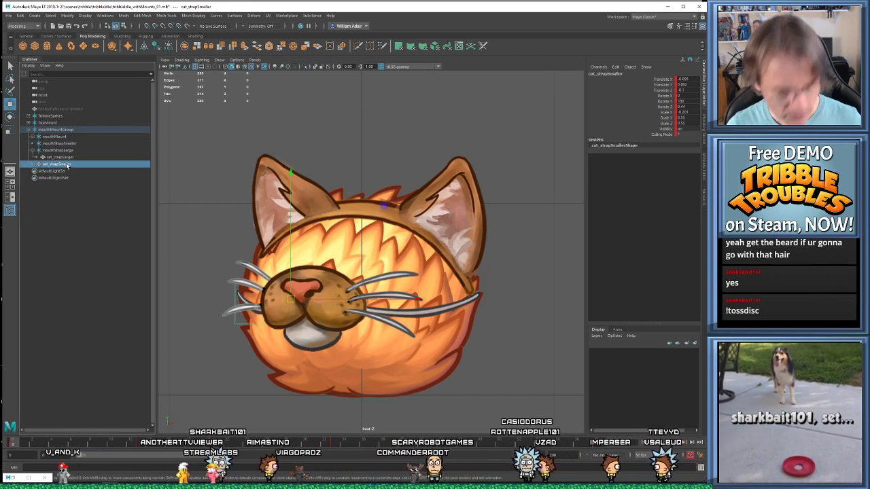
pyautogui.hotkey('ctrl', 'd')
pyautogui.moveTo(63, 173); pyautogui.dragTo(76, 144, button='middle')
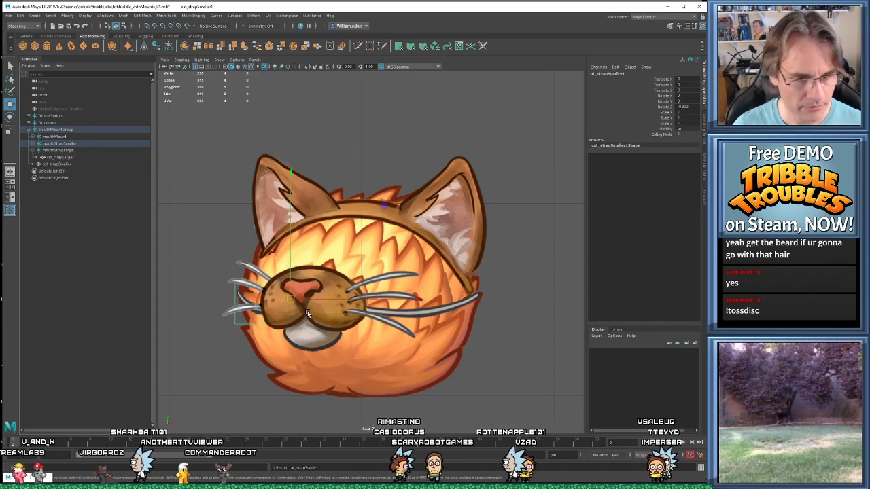
pyautogui.hotkey('alt', 'v')
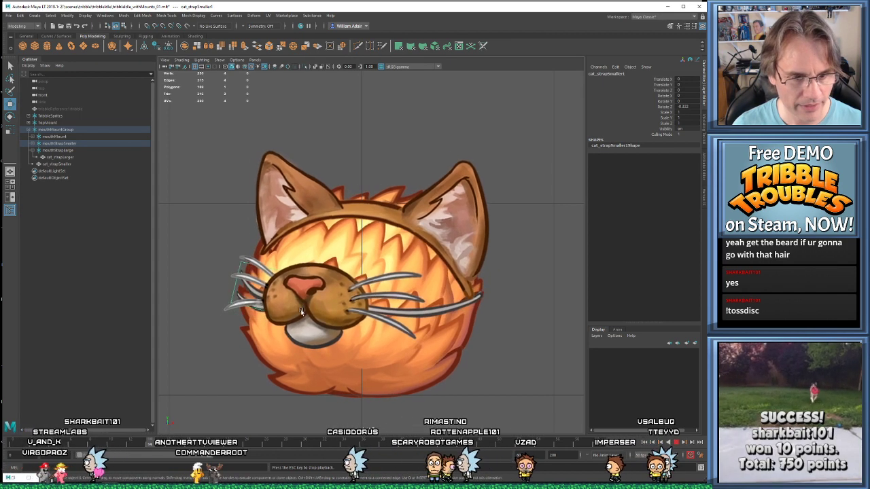
pyautogui.press('Escape')
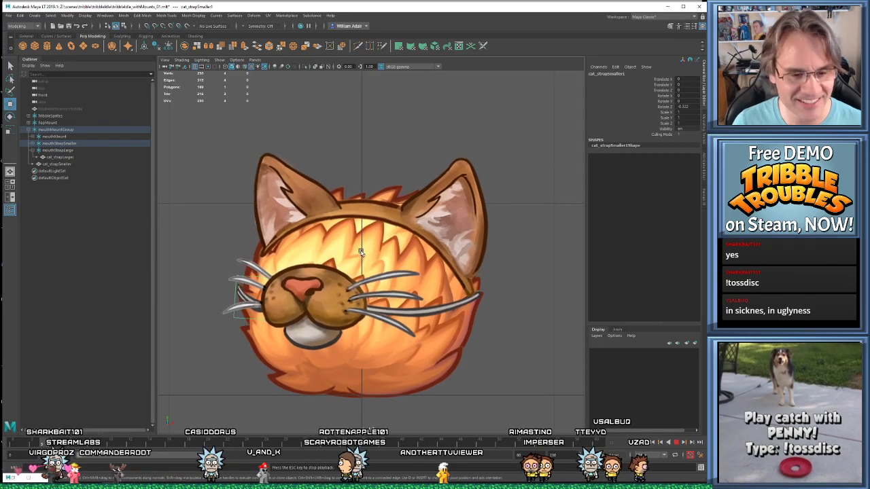
# Rotate mouthStrapSmaller in Z to about 11.6° and 14° at its first two keyframes after the start frame
pyautogui.click(62, 143)
pyautogui.press('e')
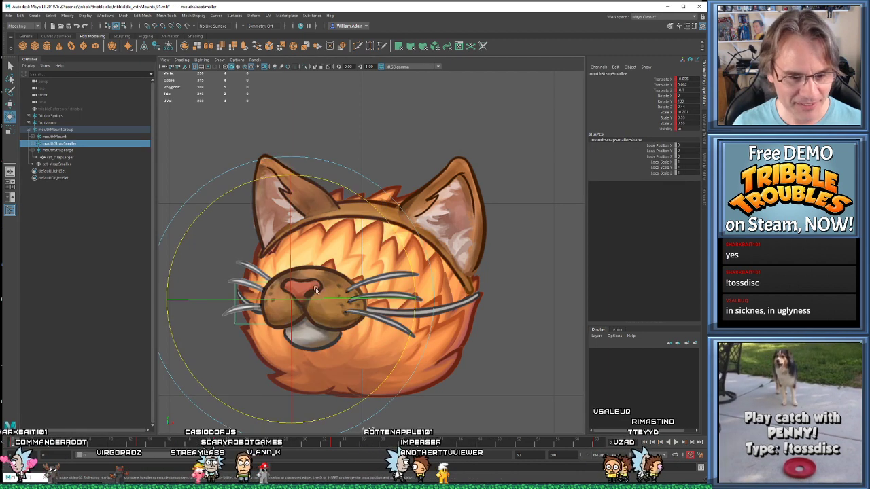
pyautogui.moveTo(416, 272); pyautogui.dragTo(401, 226)
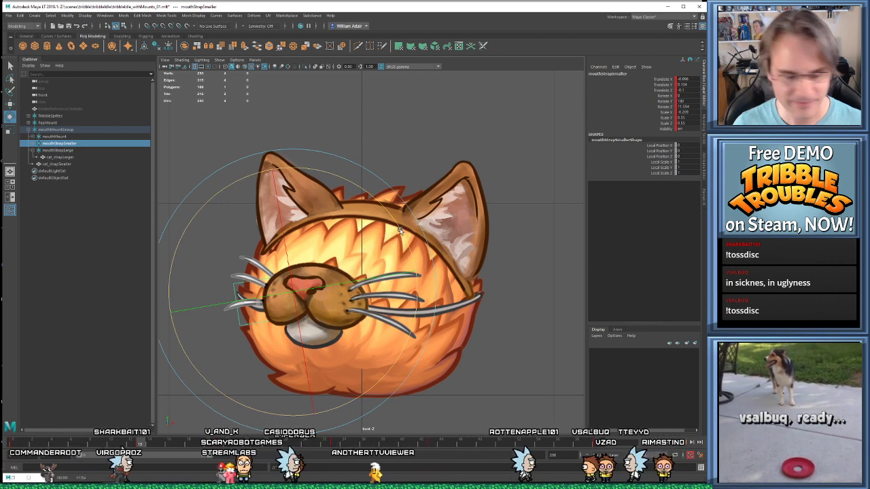
pyautogui.press('.')
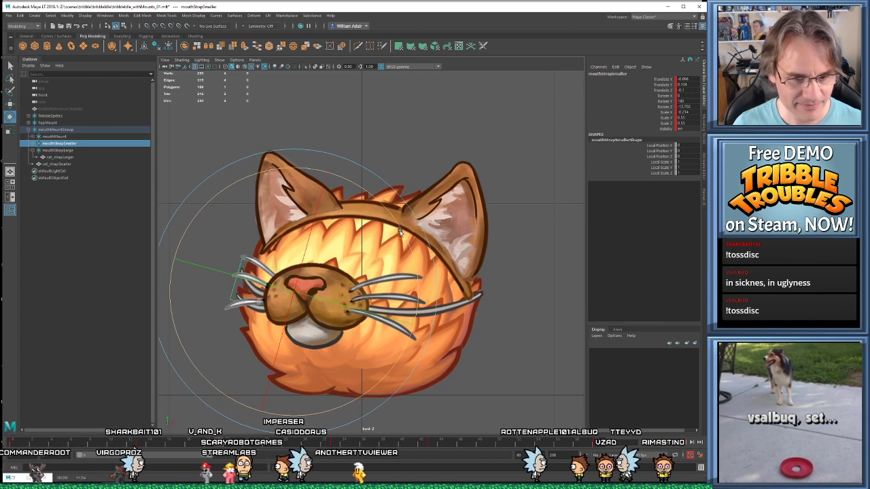
pyautogui.moveTo(418, 264); pyautogui.dragTo(399, 201)
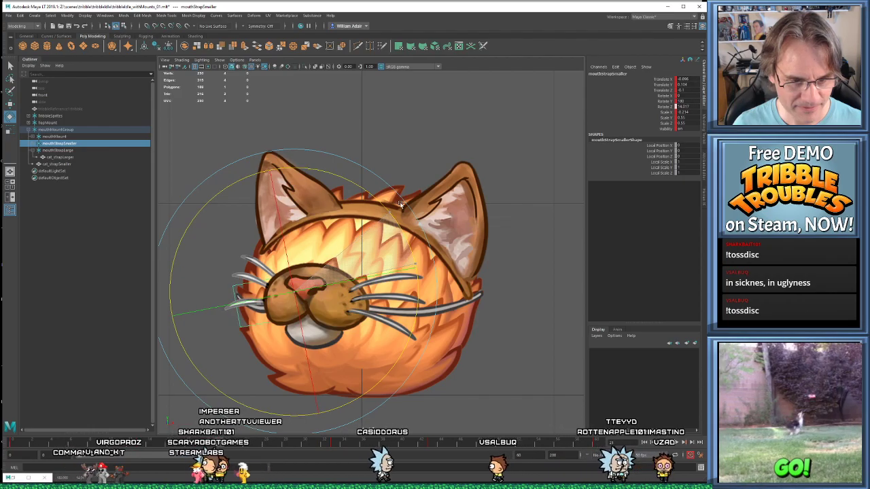
pyautogui.press('.')
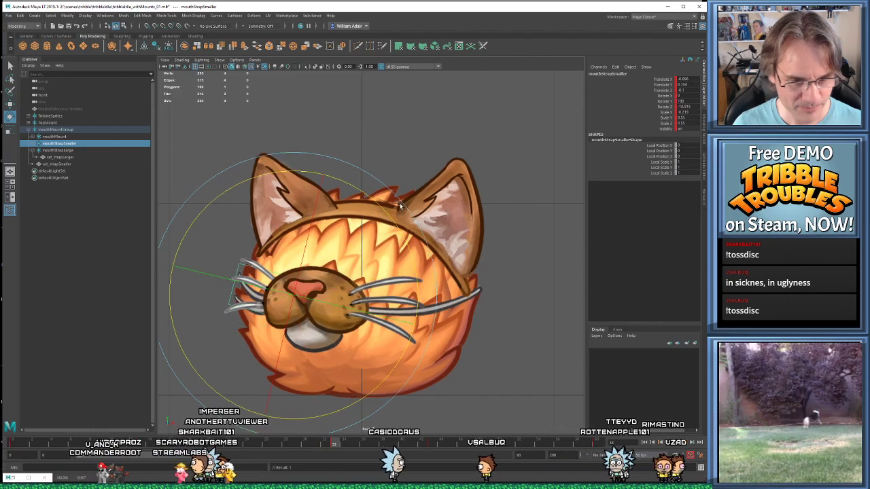
# Rotate mouthStrapSmaller at its next two keyframes, the second to about 7.8° in Z, and play back the animation
pyautogui.moveTo(405, 245); pyautogui.dragTo(385, 199)
pyautogui.press('.')
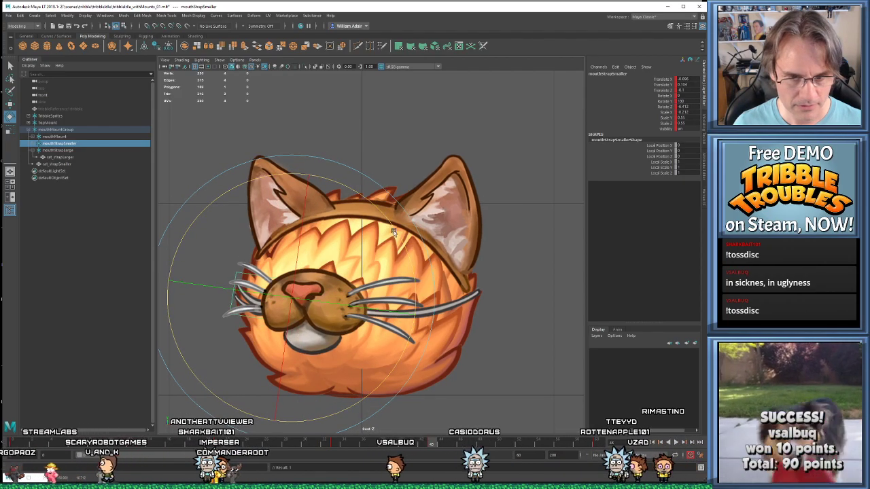
pyautogui.moveTo(395, 231); pyautogui.dragTo(382, 204)
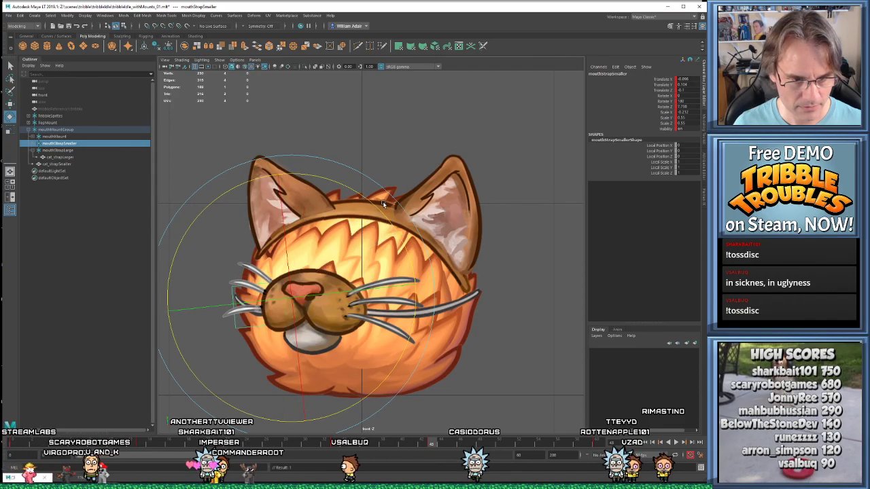
pyautogui.press('.')
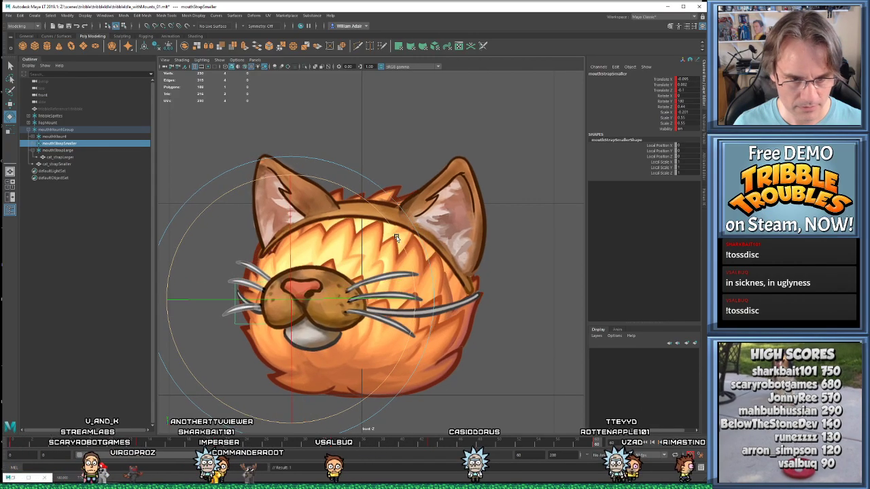
pyautogui.hotkey('alt', 'v')
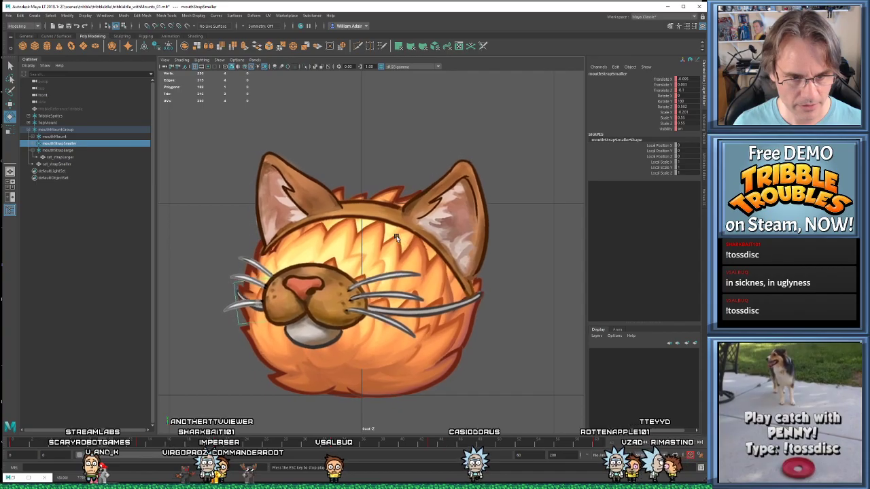
pyautogui.press('Escape')
# Delete the original cat_strapSmaller and rename its copy under mouthStrapSmaller to cat_strapSmaller
pyautogui.click(67, 165)
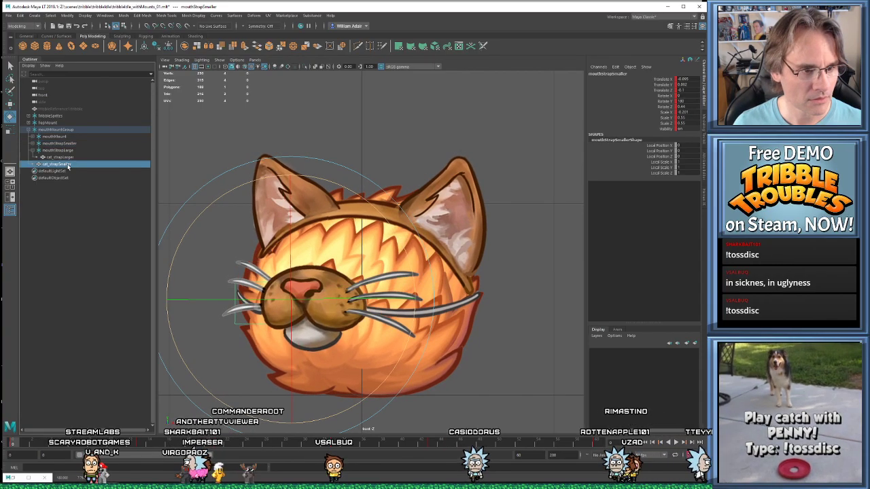
pyautogui.click(33, 143)
pyautogui.click(67, 165)
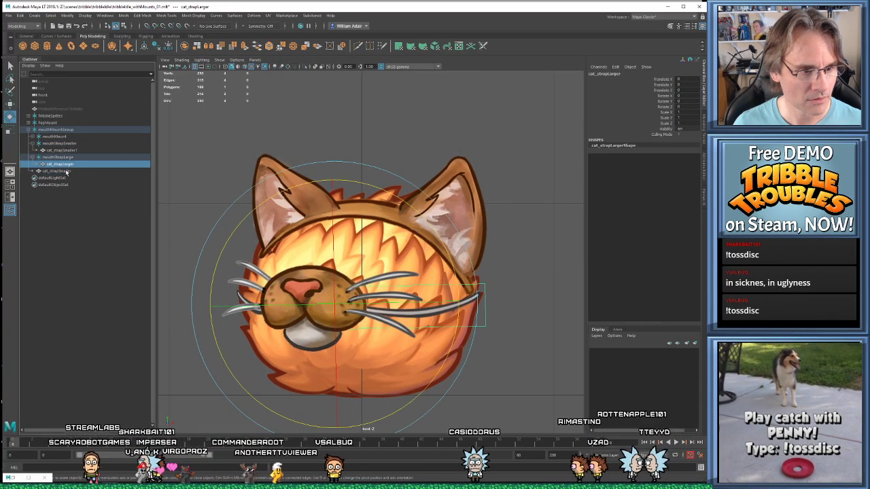
pyautogui.click(66, 172)
pyautogui.press('Delete')
pyautogui.doubleClick(71, 150)
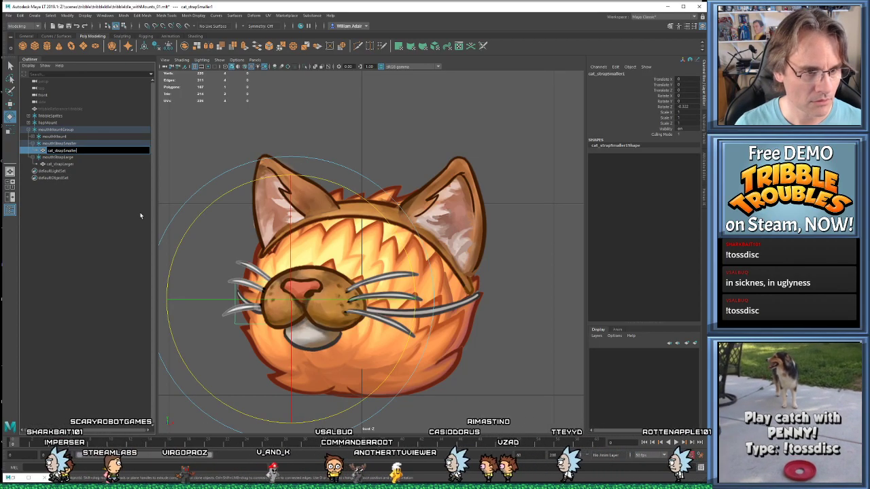
# Deselect everything and play back the idle animation to check both straps close up and from farther away
pyautogui.click(531, 265)
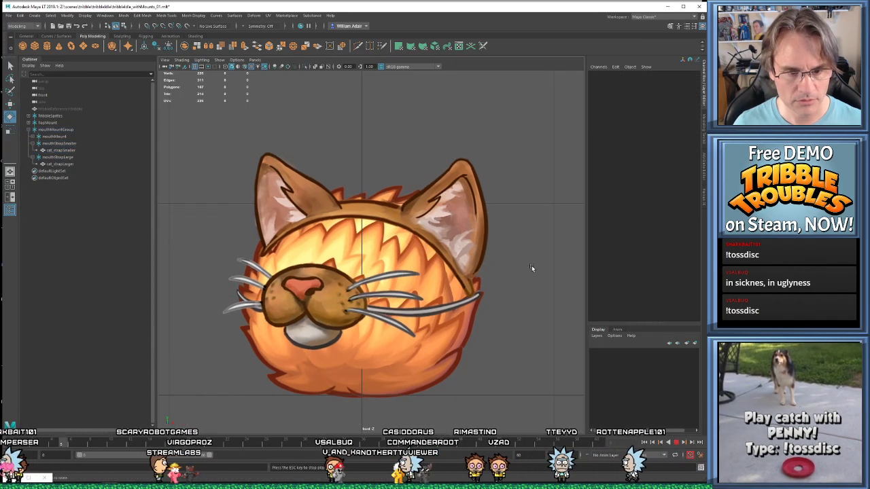
pyautogui.scroll(-6, 517, 266)
pyautogui.scroll(6, 477, 261)
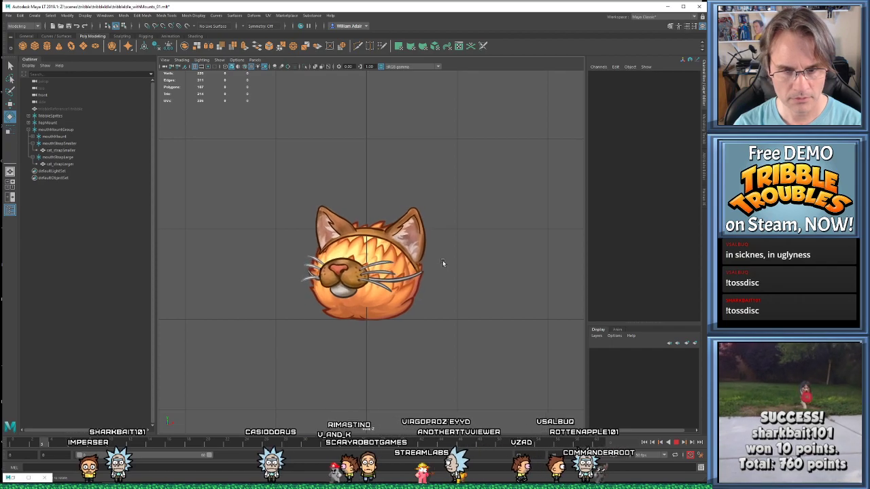
# Collapse mouthStrapLarge and mouthStrapSmaller, check mouthMountGroup and mouthMount during playback, and clear the selection
pyautogui.click(32, 157)
pyautogui.click(32, 143)
pyautogui.click(56, 129)
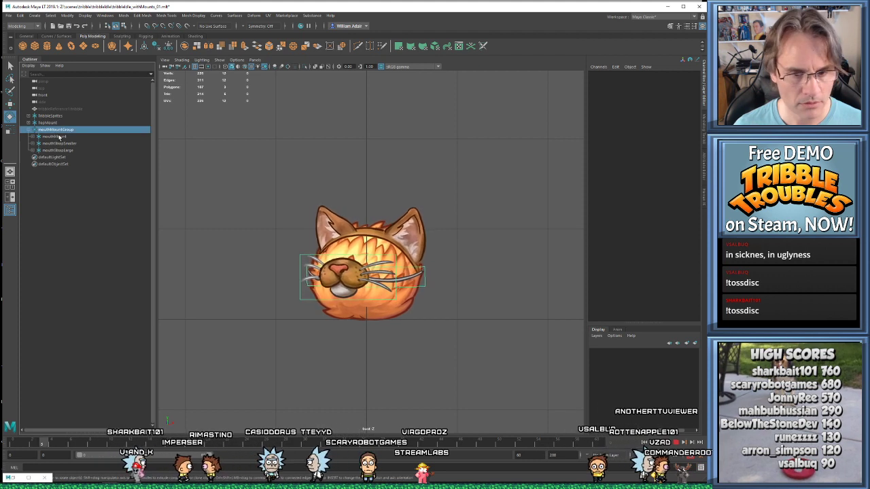
pyautogui.click(58, 137)
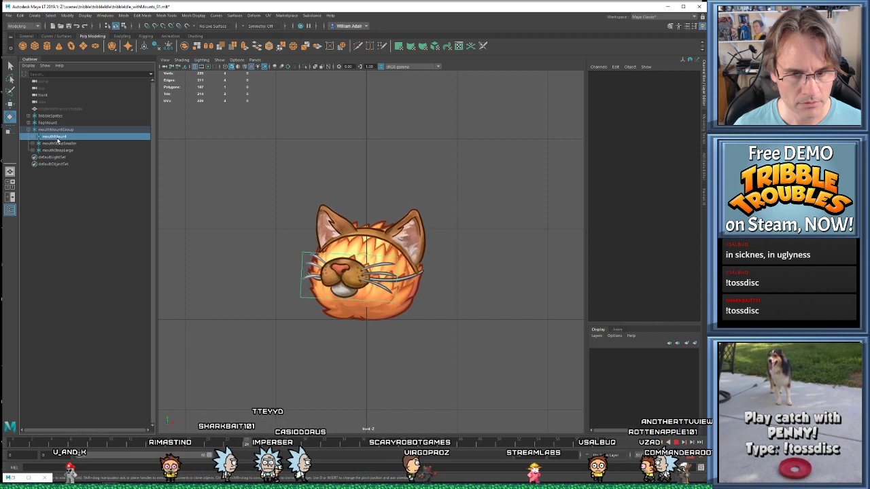
pyautogui.click(224, 306)
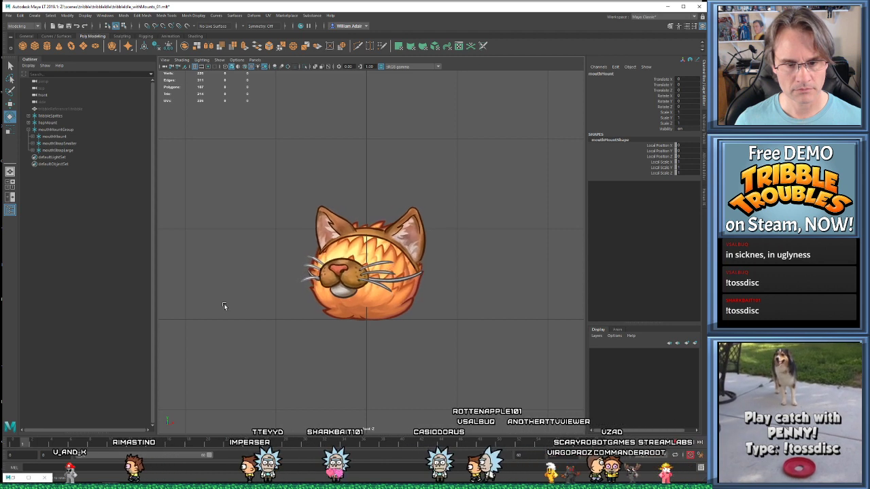
pyautogui.click(225, 306)
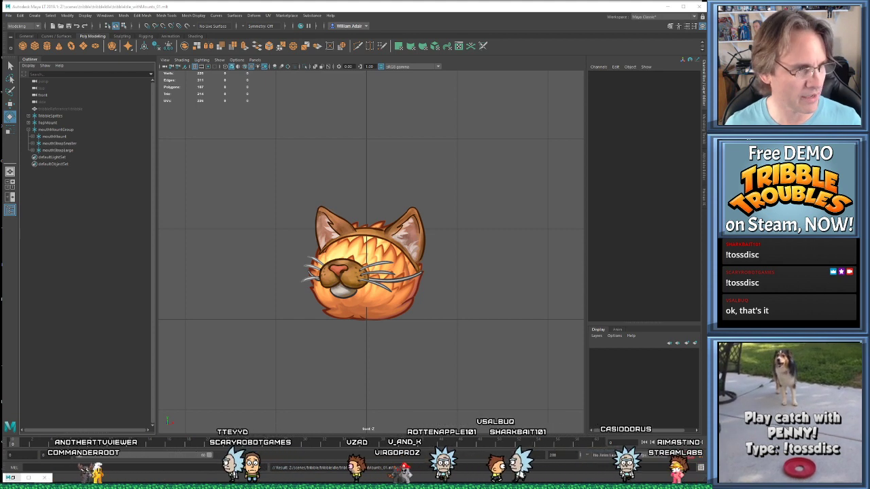
# Switch to Chrome, search the web for "broadway vr" and open the Product Hunt result
pyautogui.click(155, 484)
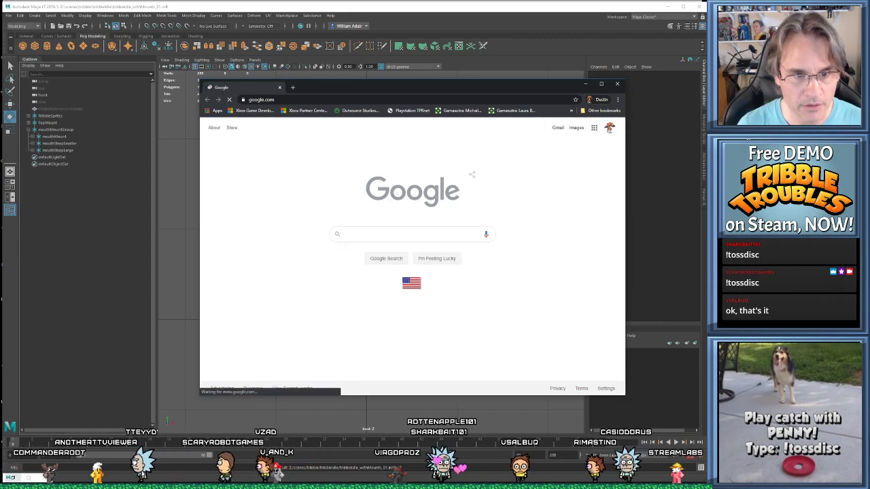
pyautogui.click(294, 100)
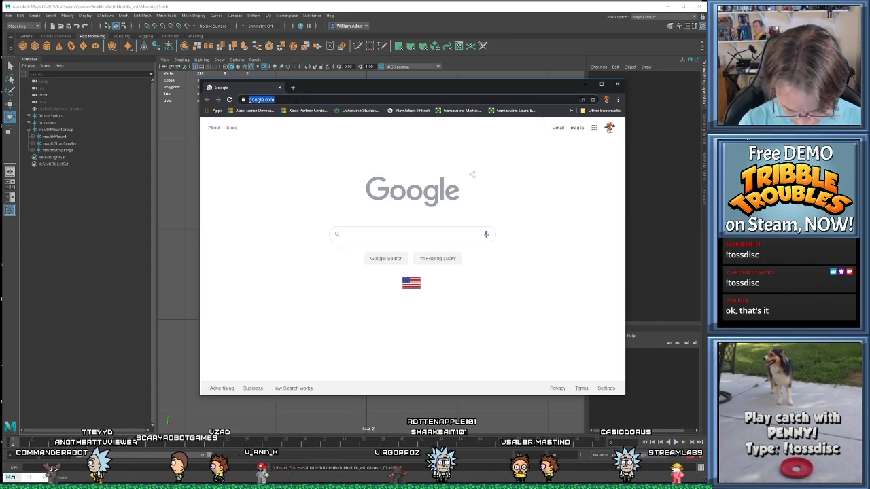
pyautogui.write('broadway')
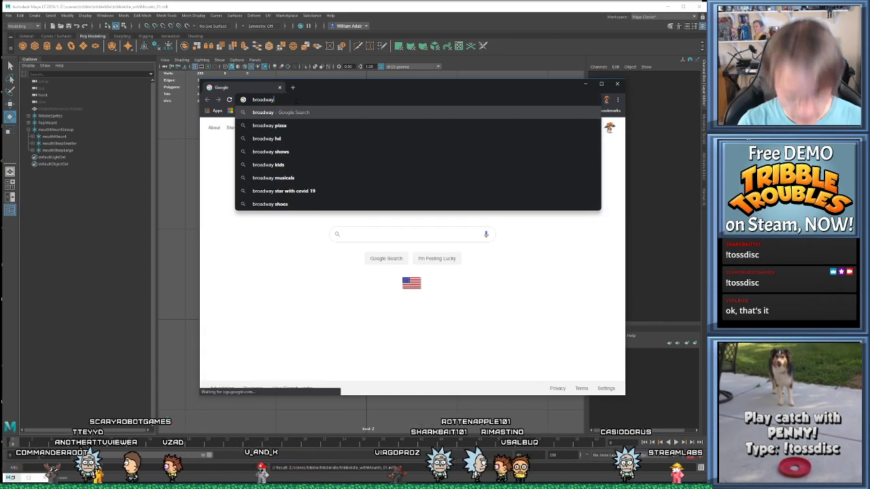
pyautogui.write(' vr')
pyautogui.press('Return')
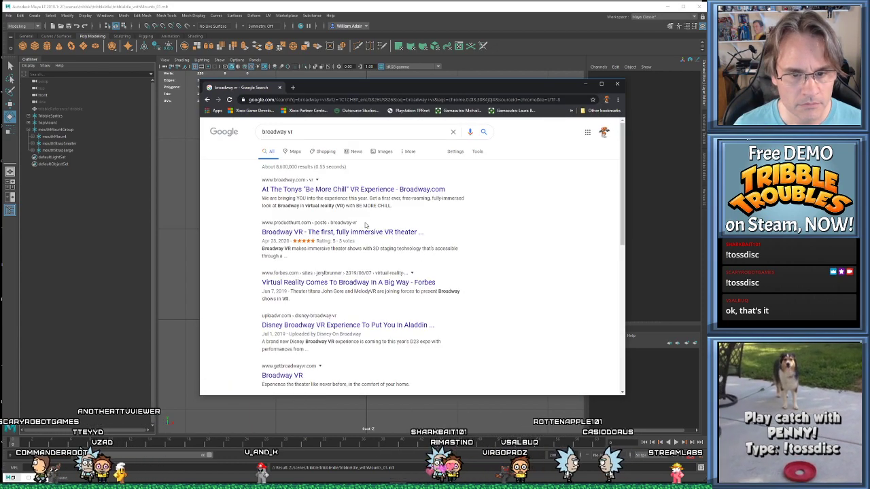
pyautogui.click(364, 232)
# View the Broadway VR trailer in full screen, return to the page and enlarge the browser window
pyautogui.moveTo(450, 85); pyautogui.dragTo(365, 67)
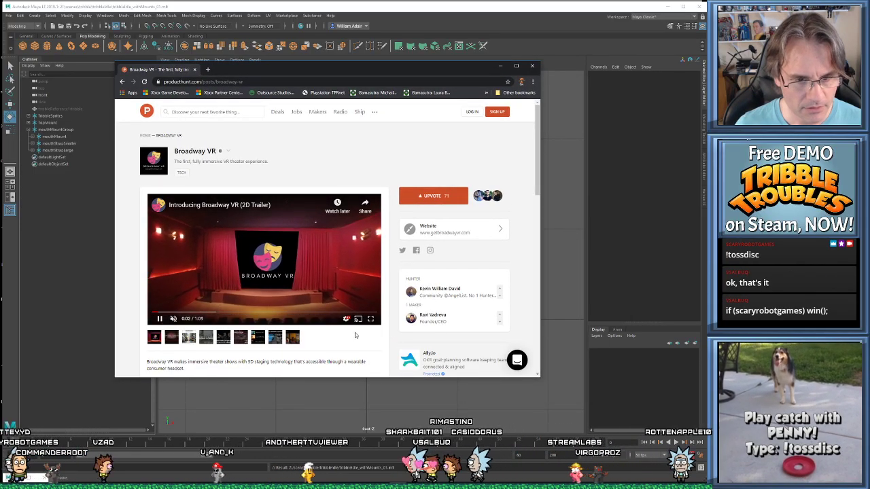
pyautogui.click(370, 320)
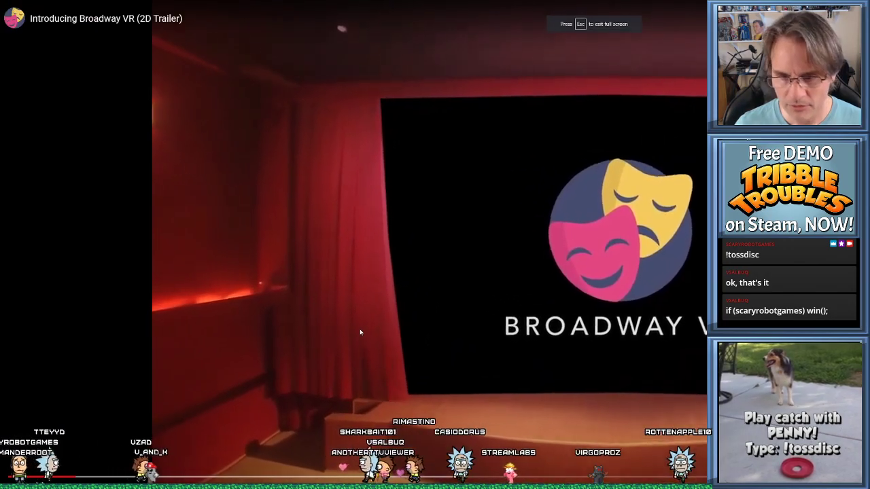
pyautogui.press('Escape')
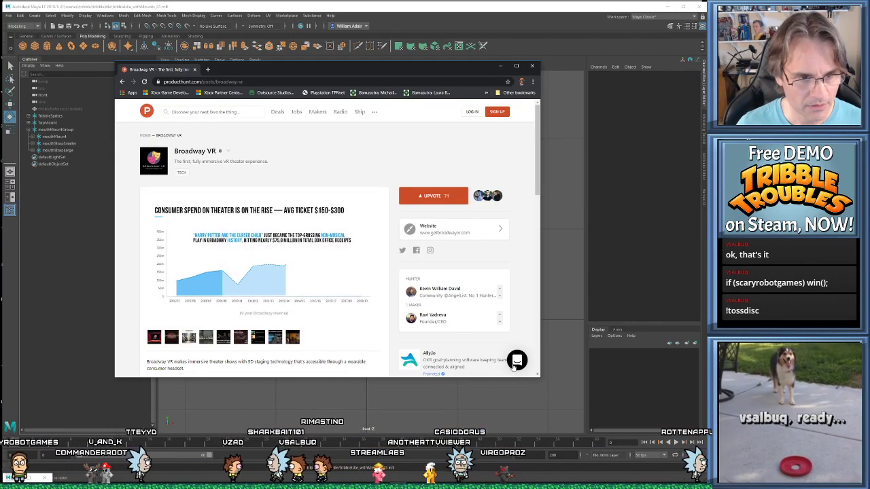
pyautogui.moveTo(354, 69); pyautogui.dragTo(277, 20)
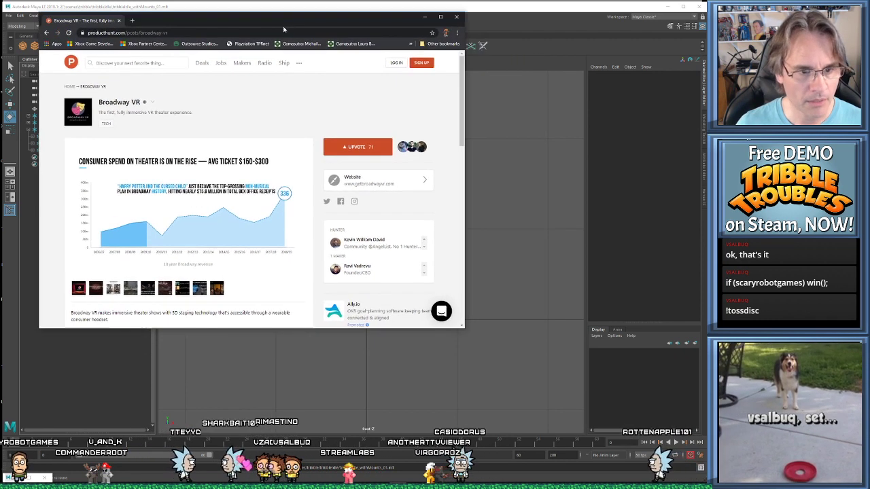
pyautogui.moveTo(468, 335); pyautogui.dragTo(651, 419)
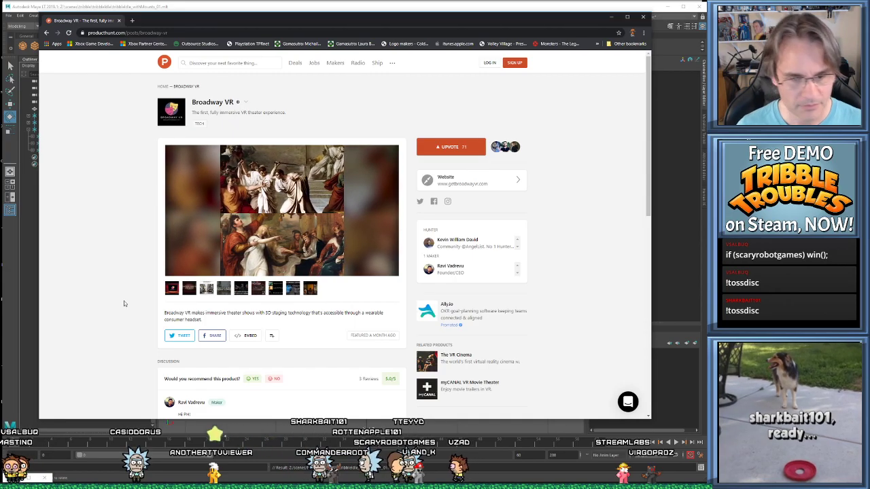
# Read the Broadway VR page down to its discussion comments, and minimize the browser window
pyautogui.scroll(-1, 123, 303)
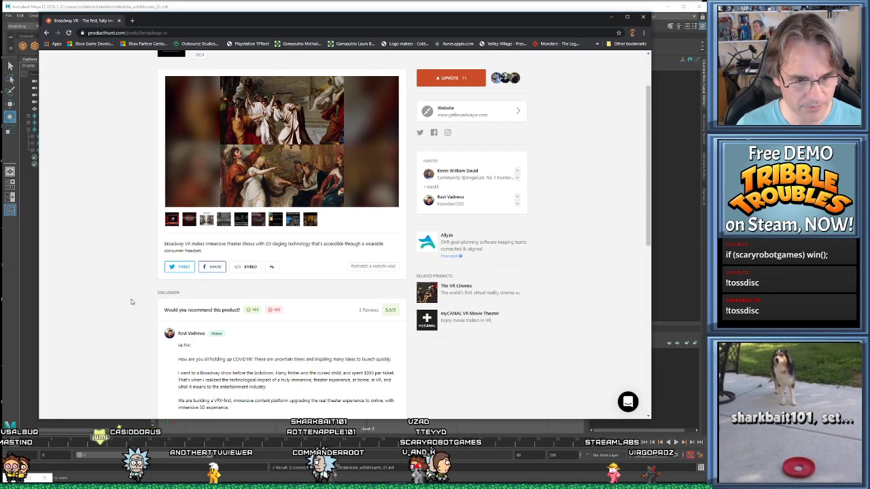
pyautogui.scroll(-3, 130, 302)
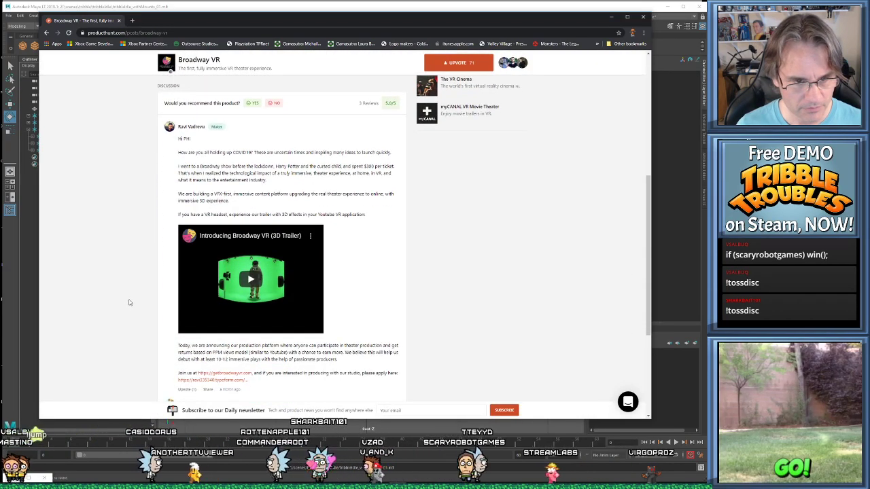
pyautogui.scroll(4, 130, 302)
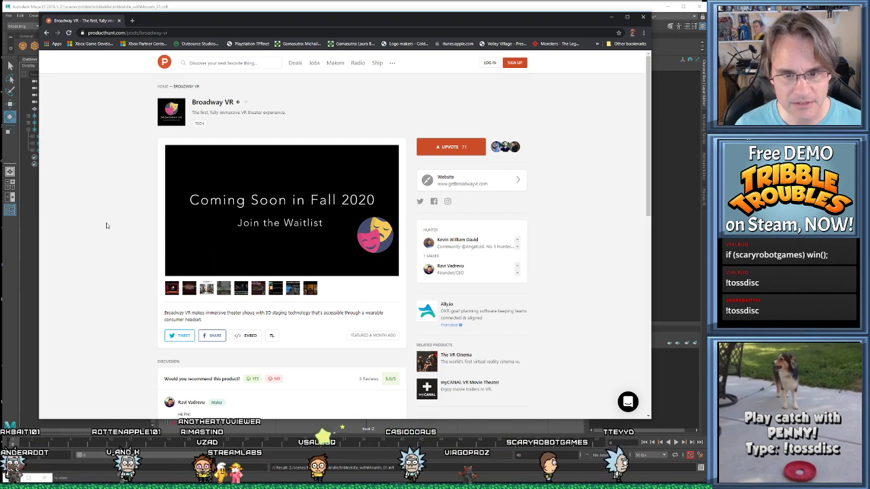
pyautogui.scroll(-2, 106, 225)
pyautogui.scroll(-5, 106, 226)
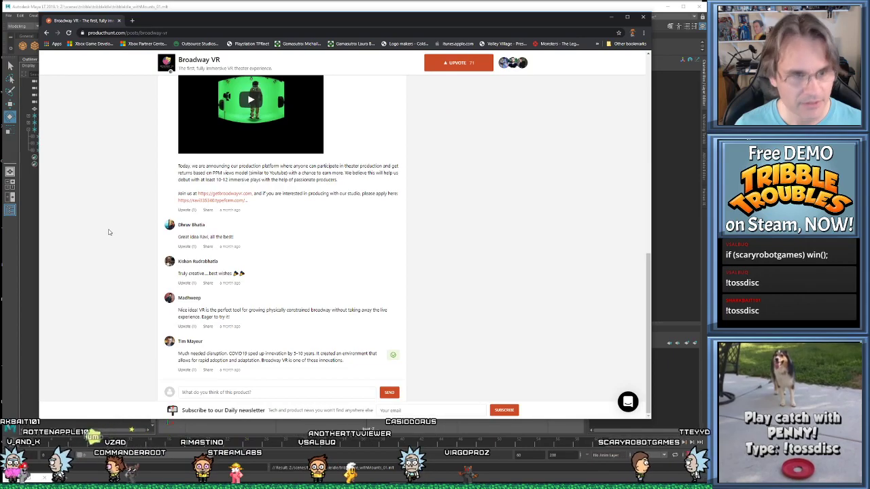
pyautogui.click(610, 17)
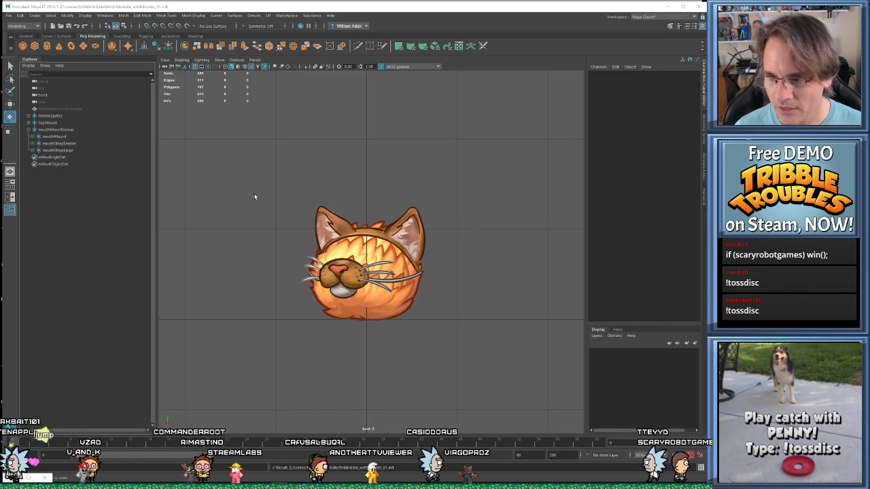
# Return to Maya, play back the idle animation to check the mounted cat mouth and straps, and stop it
pyautogui.click(323, 320)
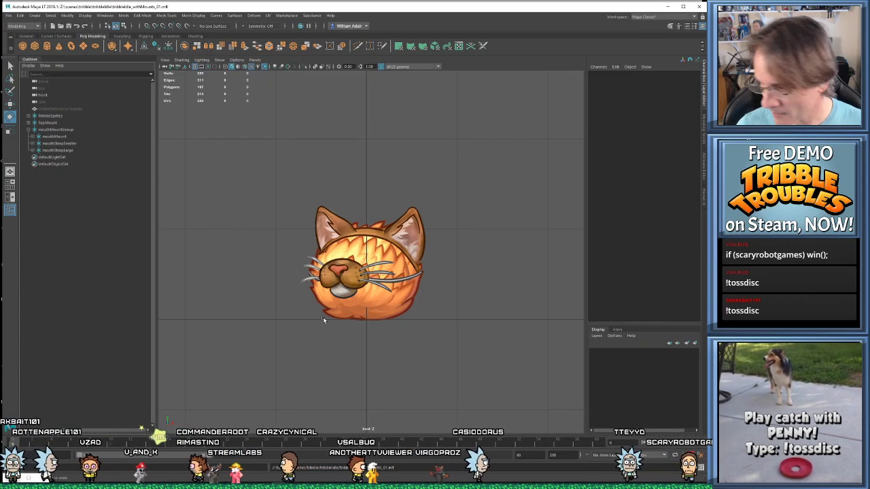
pyautogui.hotkey('alt', 'v')
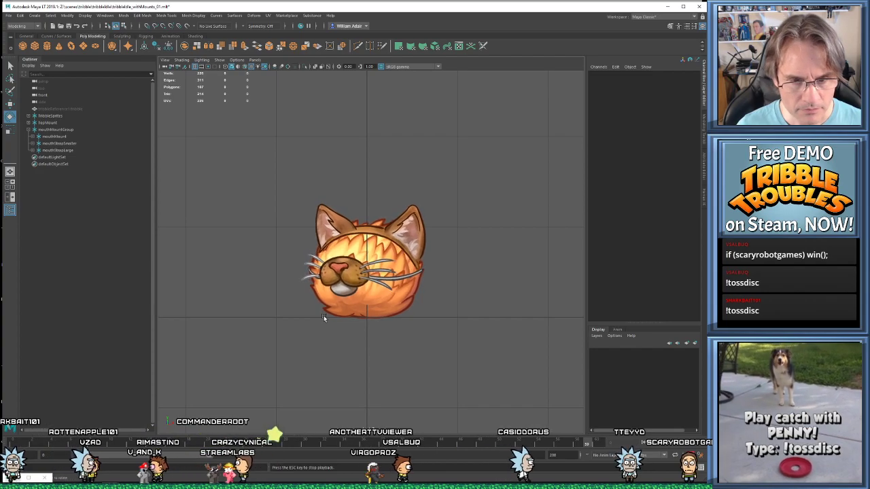
pyautogui.press('Escape')
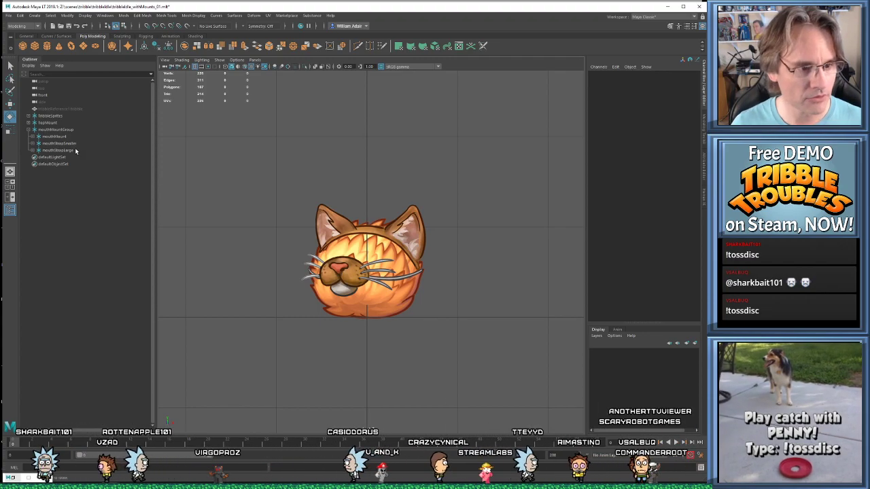
# Hide the cat_Mouth, cat_strapSmaller and cat_strapLarger sprites by setting their visibility to 0
pyautogui.click(32, 150)
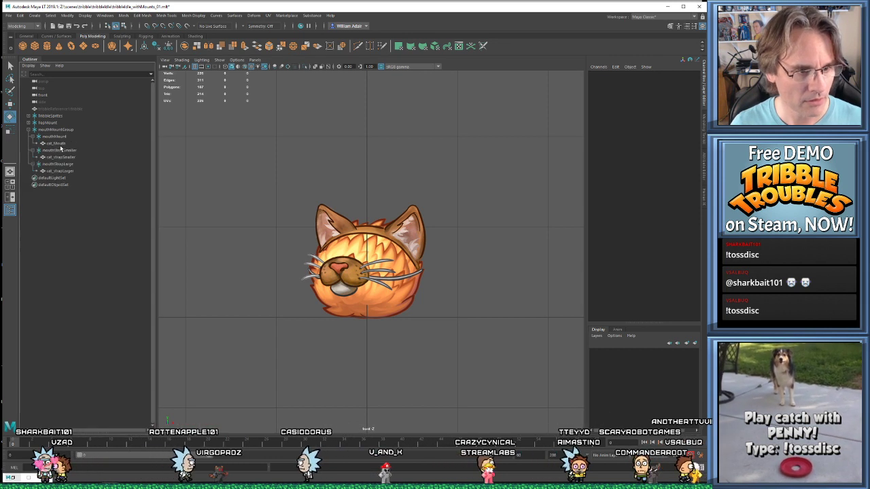
pyautogui.click(56, 144)
pyautogui.keyDown('ctrl'); pyautogui.click(62, 157); pyautogui.keyUp('ctrl')
pyautogui.keyDown('ctrl'); pyautogui.click(69, 171); pyautogui.keyUp('ctrl')
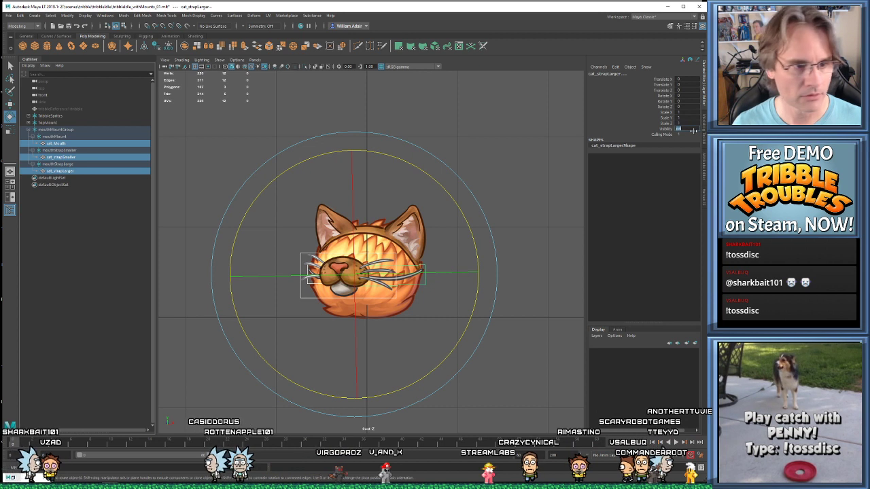
pyautogui.write('0')
pyautogui.press('Return')
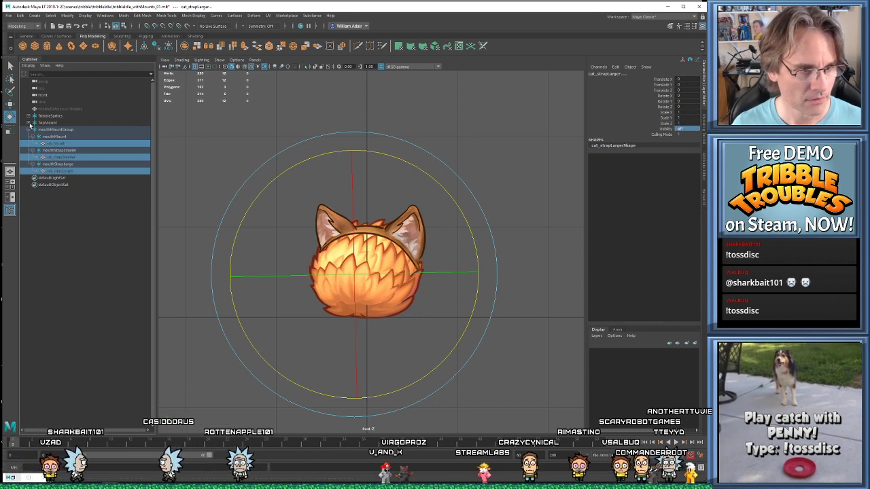
# Hide the cat_headPiece sprite by setting its visibility to 0, leaving the bare tribble
pyautogui.click(28, 123)
pyautogui.click(62, 137)
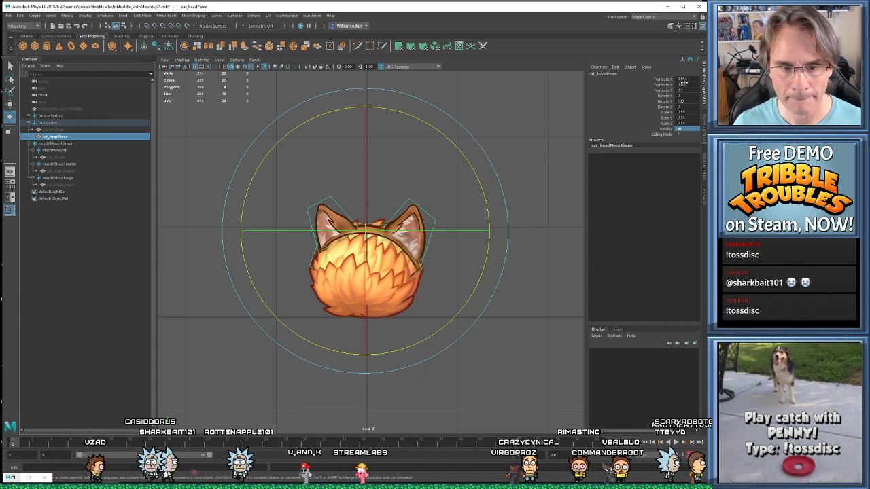
pyautogui.click(51, 130)
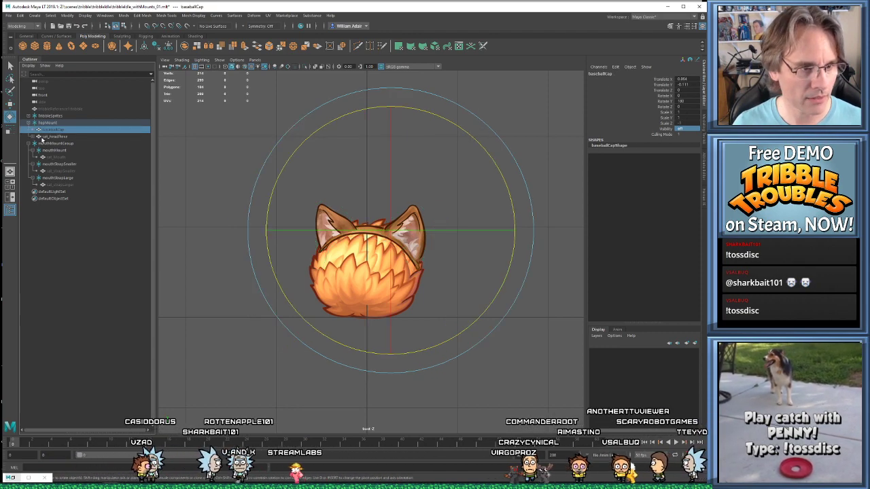
pyautogui.click(54, 138)
pyautogui.press('w')
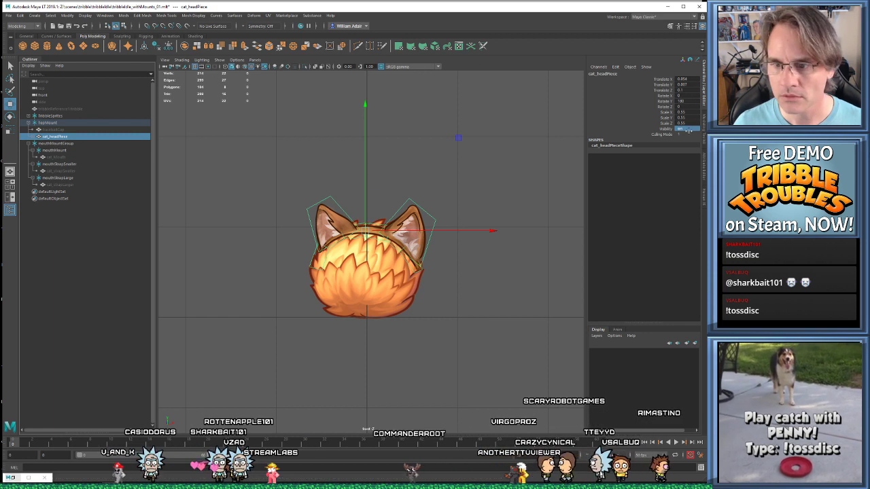
pyautogui.write('0')
pyautogui.press('Return')
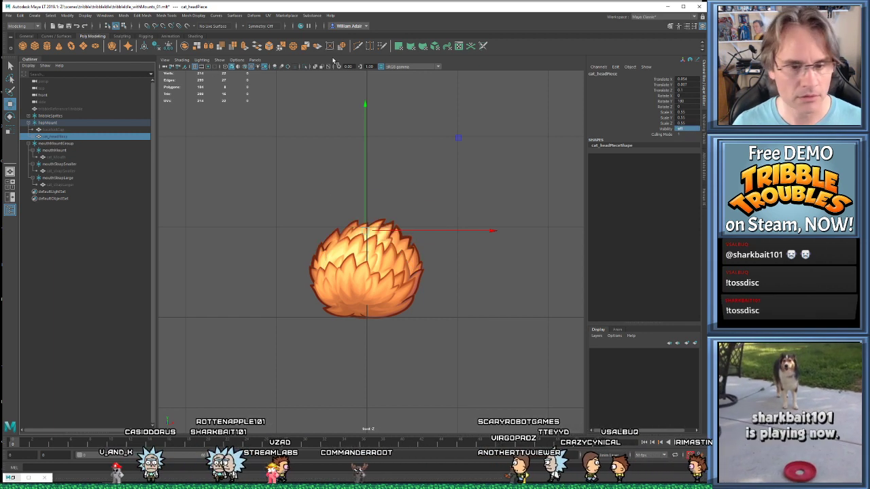
pyautogui.scroll(3, 299, 174)
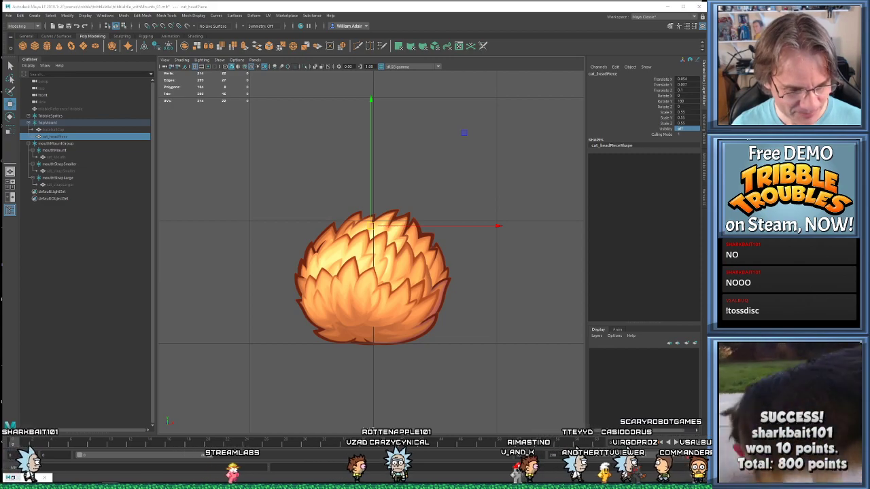
# Switch to LightWave Modeler and close all the loaded cat objects without saving their changes
pyautogui.hotkey('alt', 'Tab')
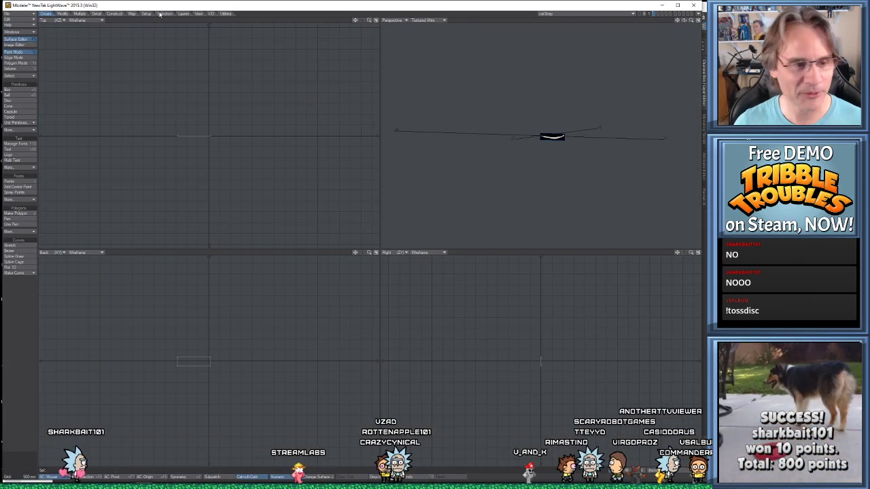
pyautogui.click(30, 15)
pyautogui.click(21, 111)
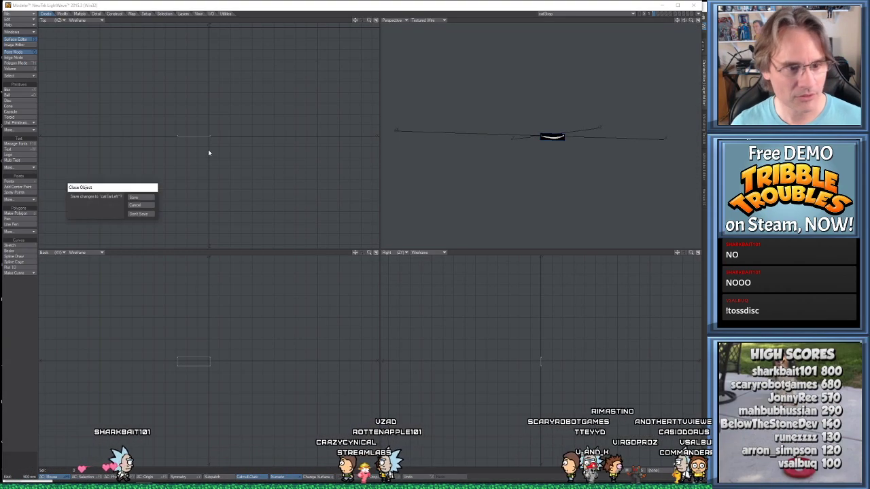
pyautogui.click(138, 214)
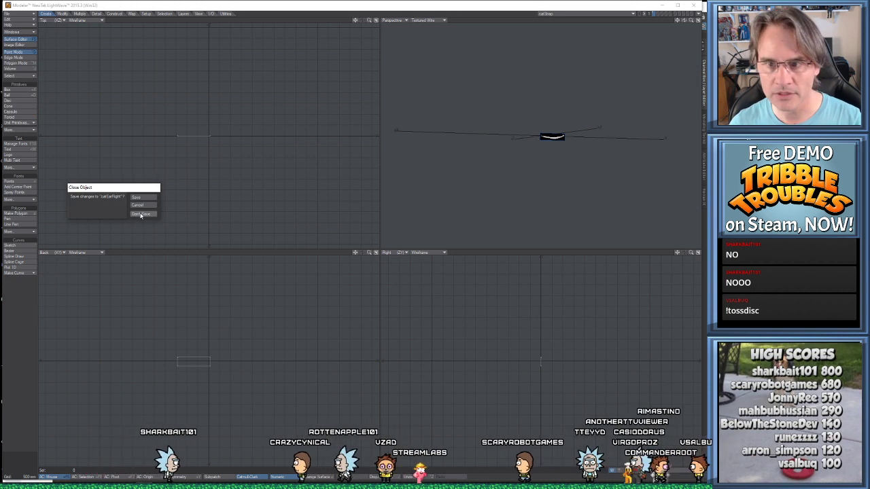
pyautogui.click(140, 214)
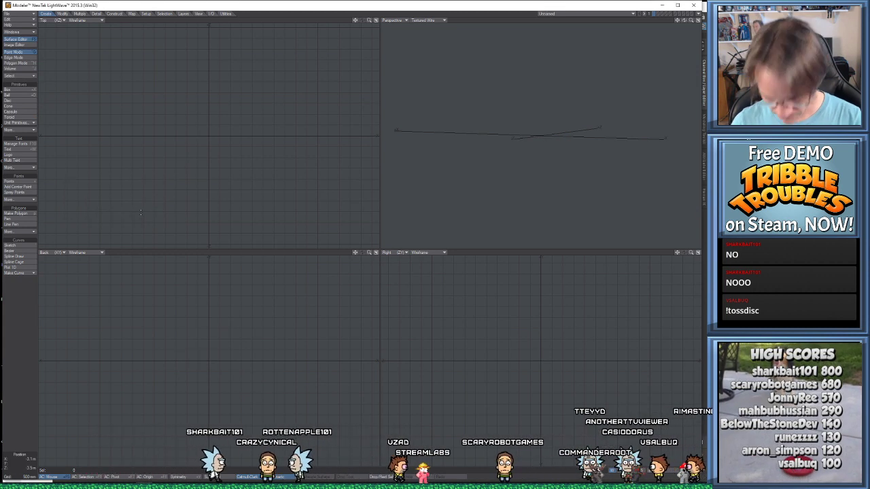
pyautogui.hotkey('ctrl', 'o')
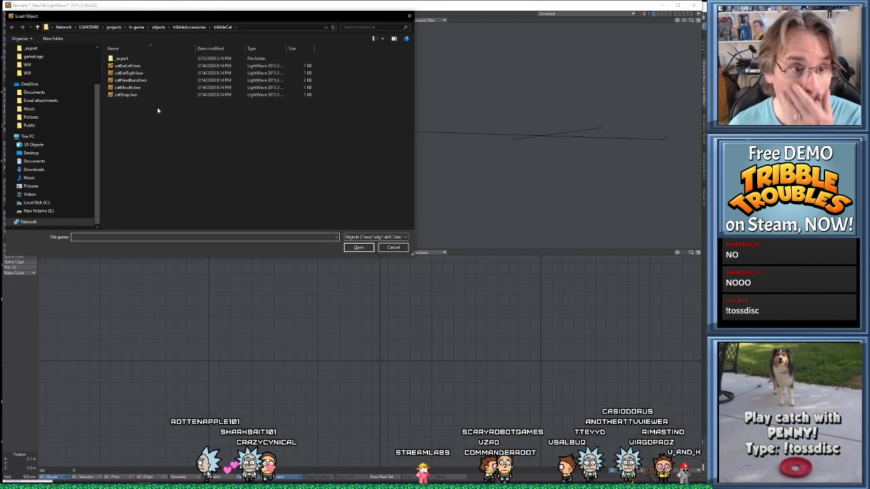
pyautogui.click(189, 27)
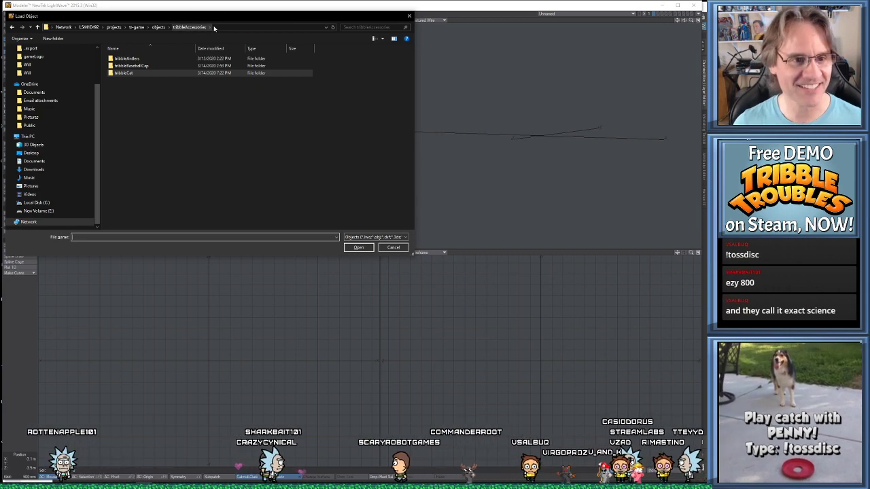
pyautogui.moveTo(210, 16); pyautogui.dragTo(258, 186)
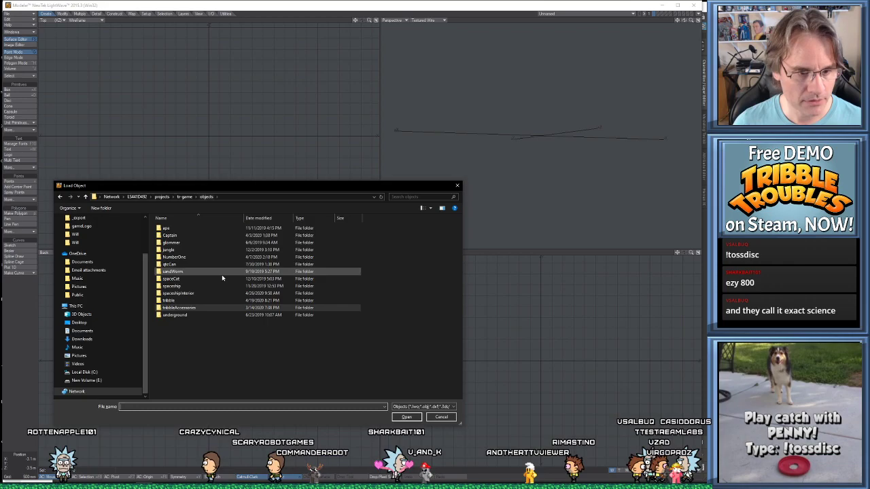
pyautogui.doubleClick(179, 308)
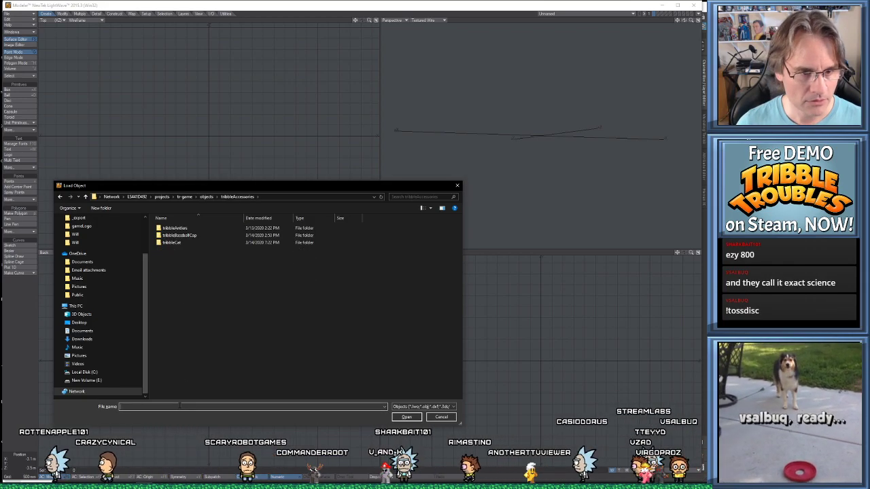
pyautogui.press('Escape')
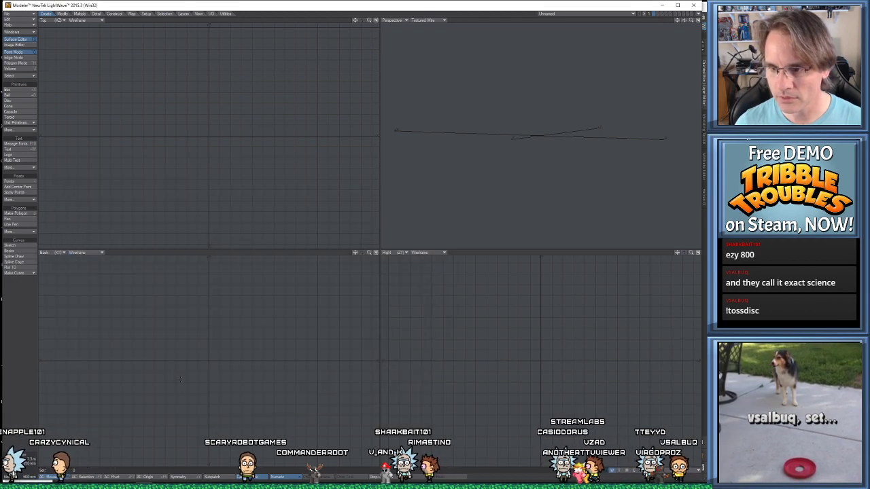
# Open the Image Editor and start loading an image, browsing to the tribbleAccessories folder under tr-game images
pyautogui.click(14, 46)
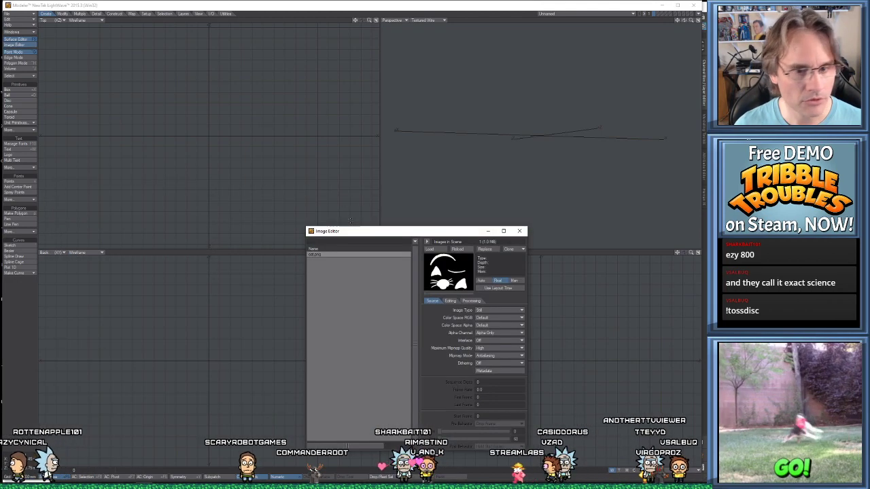
pyautogui.click(431, 249)
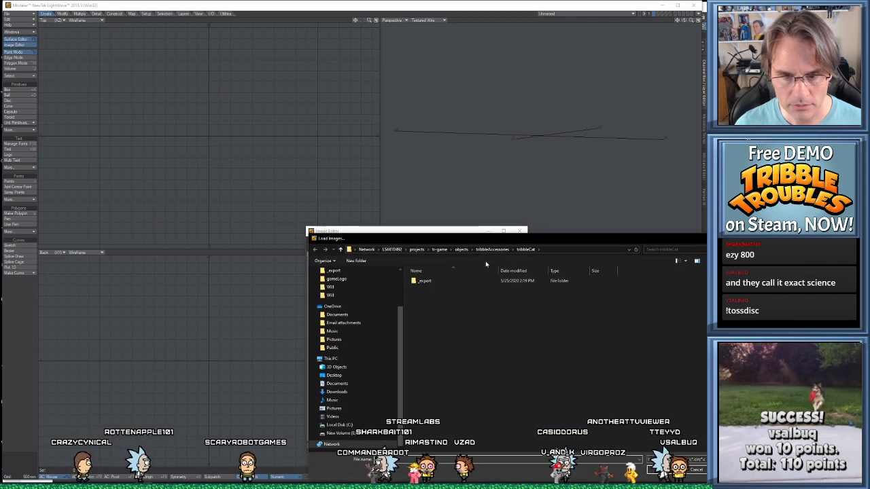
pyautogui.click(483, 250)
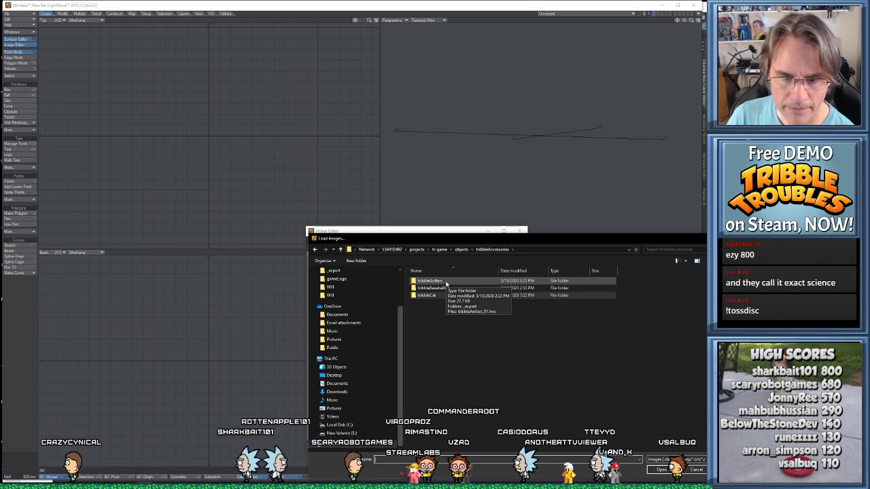
pyautogui.click(439, 250)
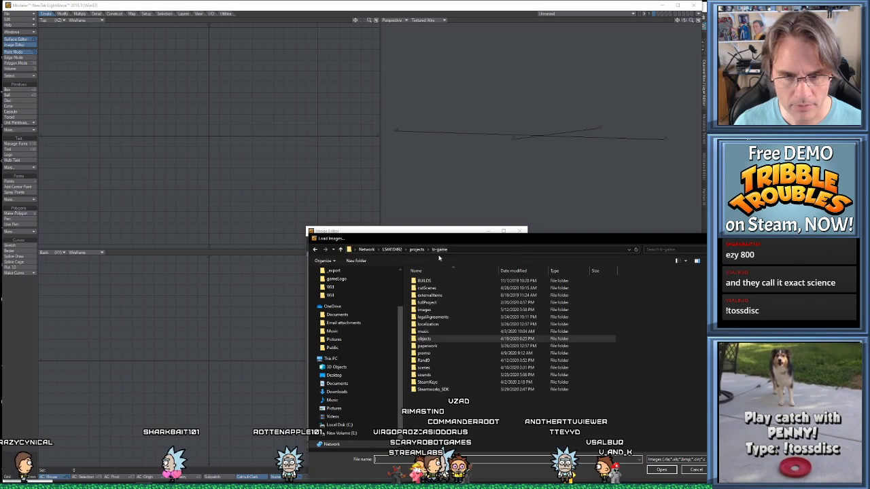
pyautogui.doubleClick(424, 309)
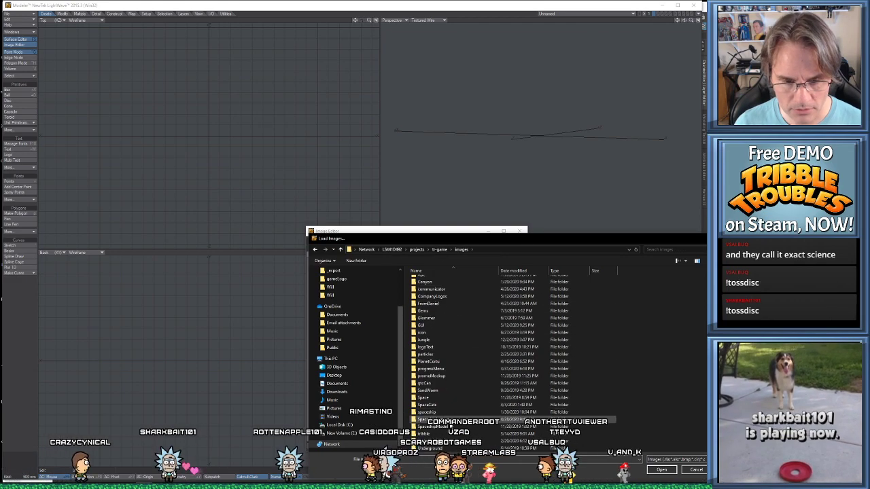
pyautogui.doubleClick(446, 441)
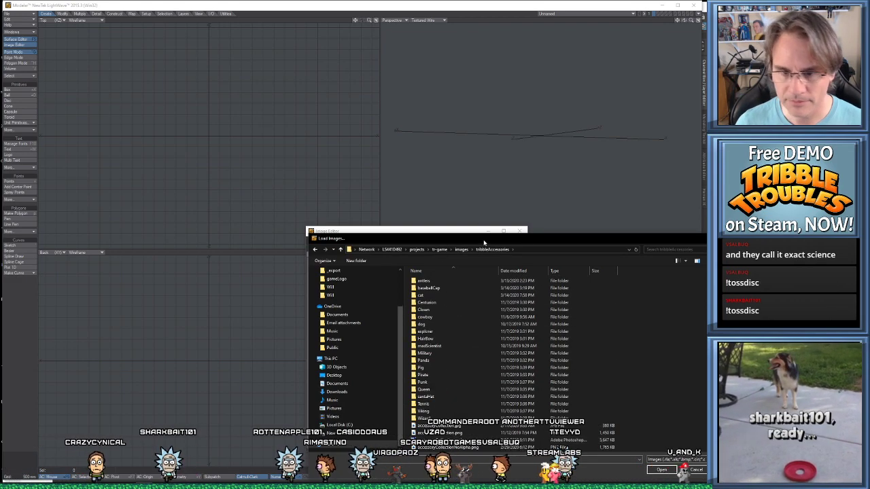
pyautogui.moveTo(483, 242); pyautogui.dragTo(397, 159)
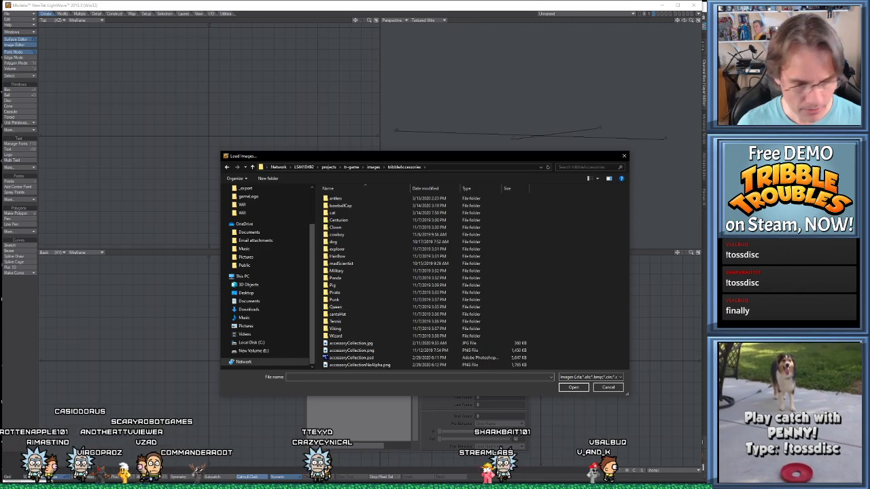
# Examine the tribble accessory designs in accessoryCollection.png in Photos, and return to Modeler's image loading dialog
pyautogui.click(350, 486)
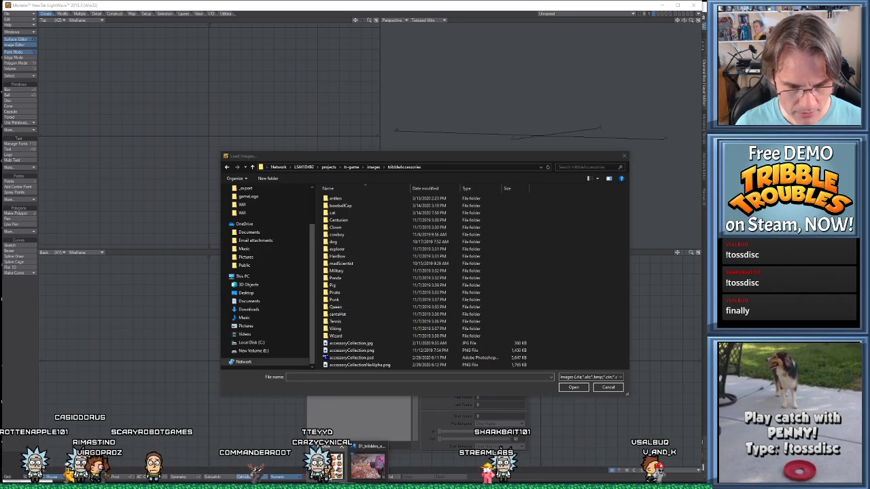
pyautogui.click(367, 465)
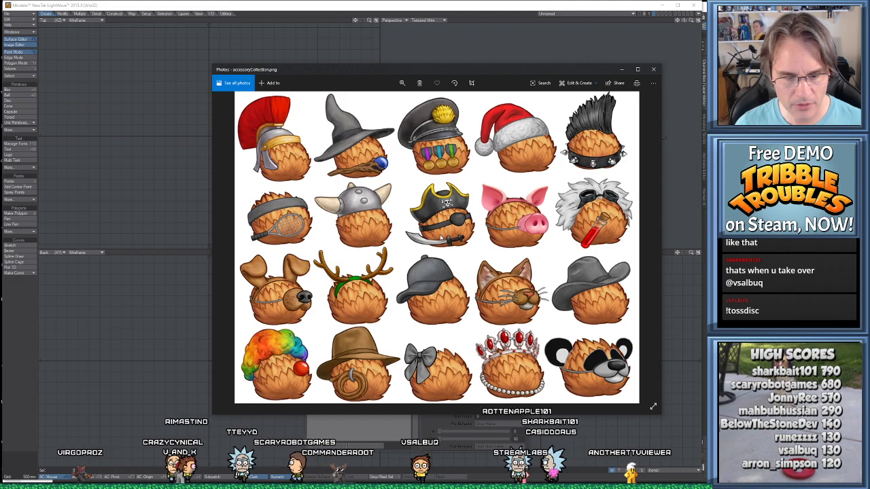
pyautogui.click(653, 70)
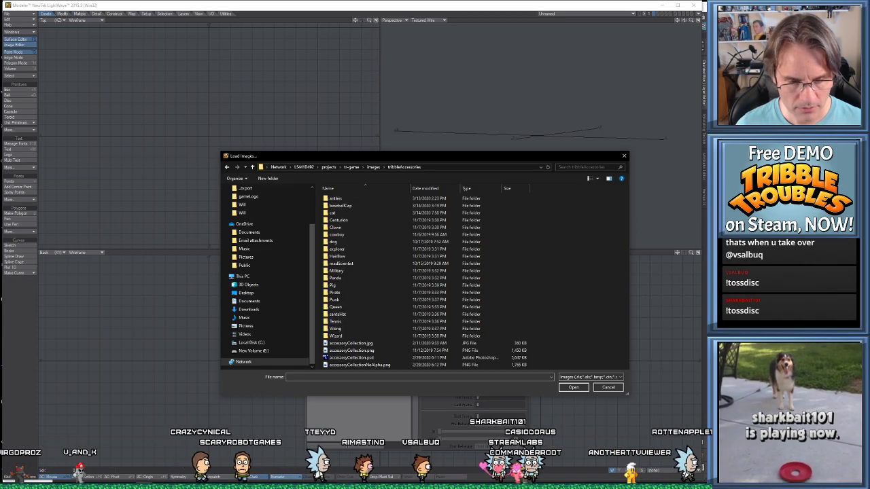
pyautogui.click(329, 485)
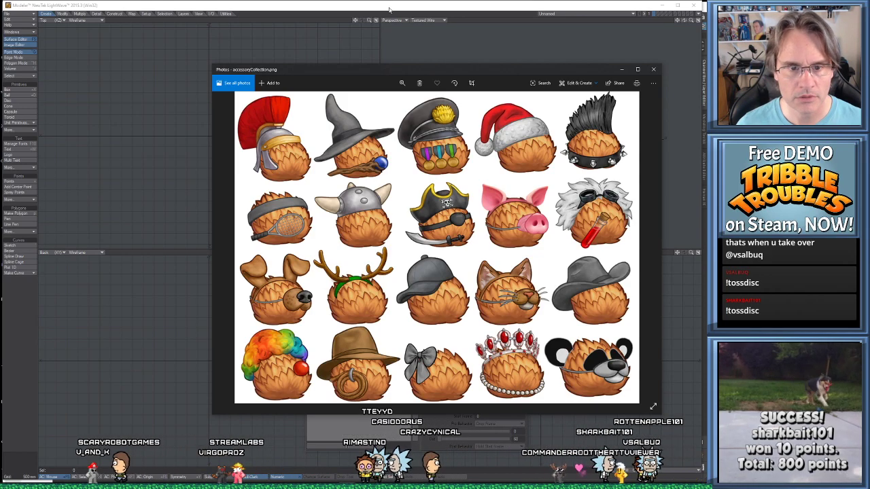
pyautogui.click(424, 11)
pyautogui.hotkey('alt', 'Tab')
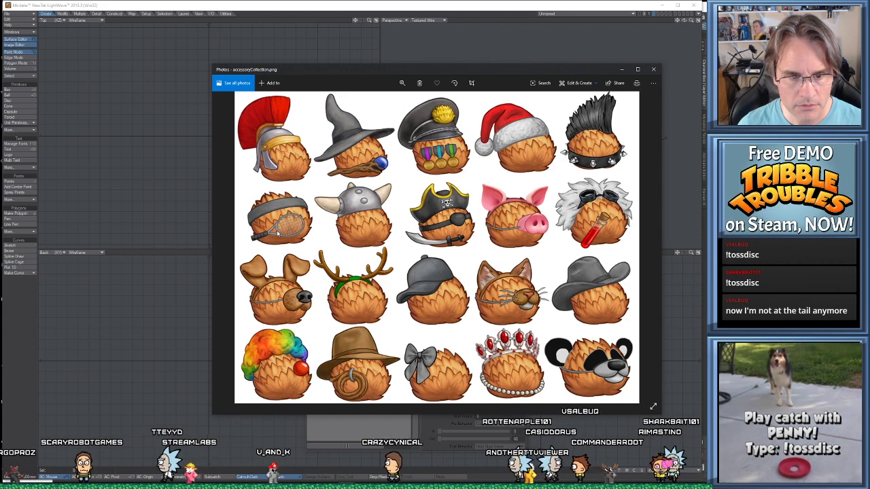
pyautogui.click(456, 7)
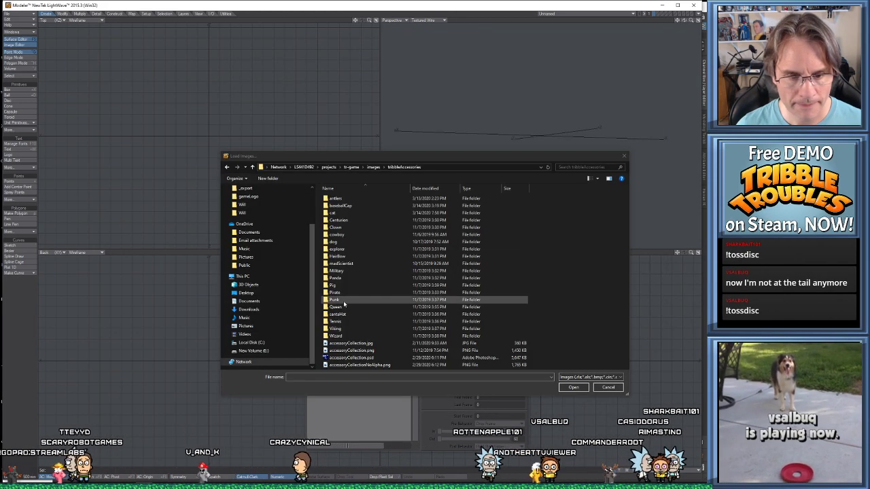
# Load tennisPlayer02.png from the Tennis folder into the Image Editor
pyautogui.click(337, 323)
pyautogui.doubleClick(337, 323)
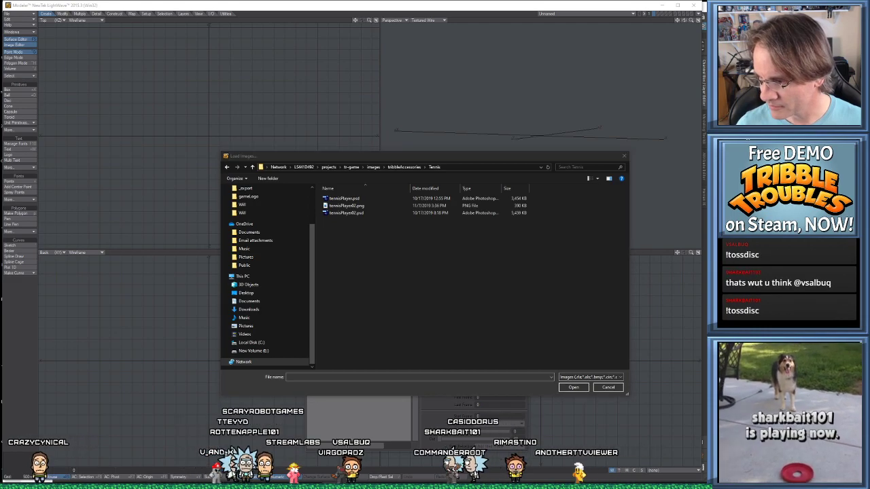
pyautogui.click(392, 298)
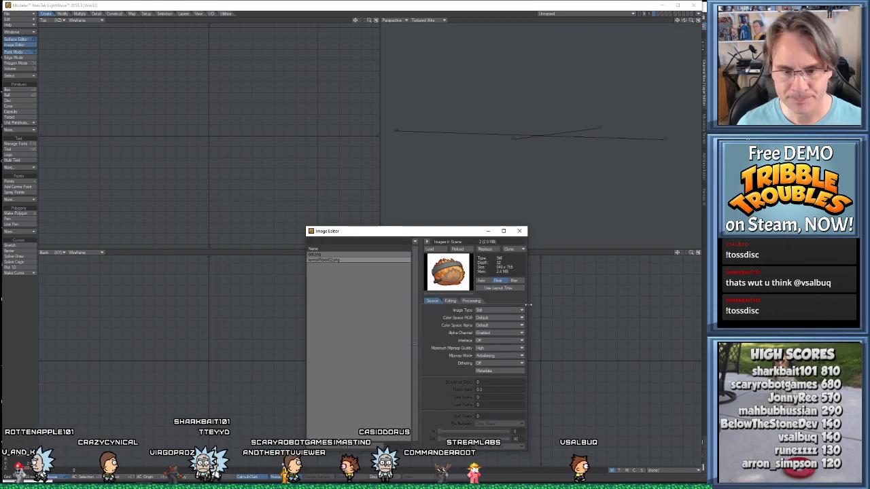
# Load tennisPlayer02.psd from the Tennis folder as well, and select tennisPlayer02.png in the image list
pyautogui.click(439, 251)
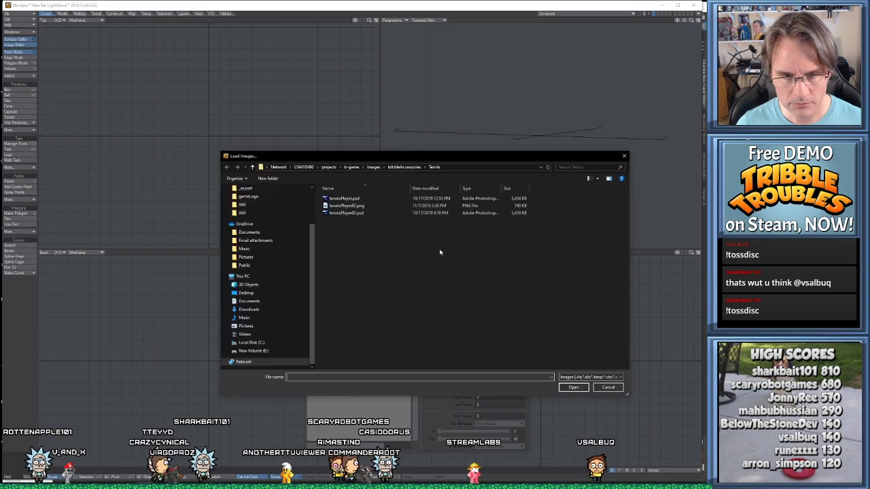
pyautogui.doubleClick(351, 214)
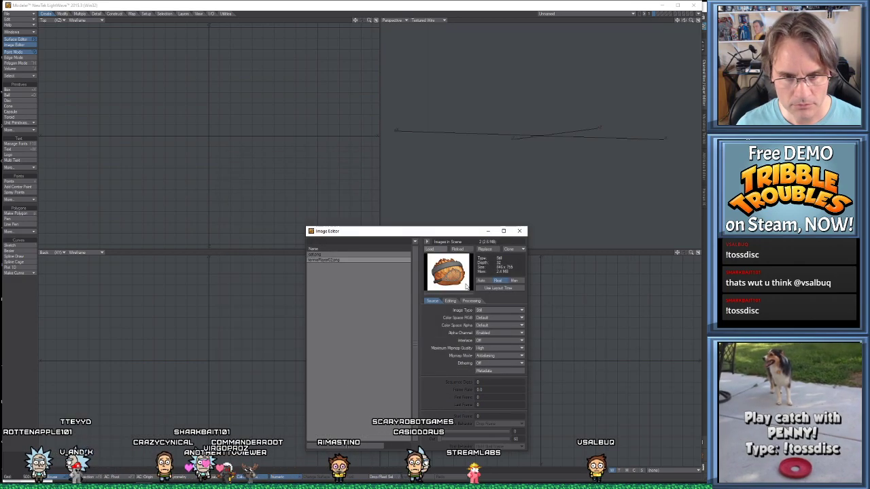
pyautogui.click(333, 261)
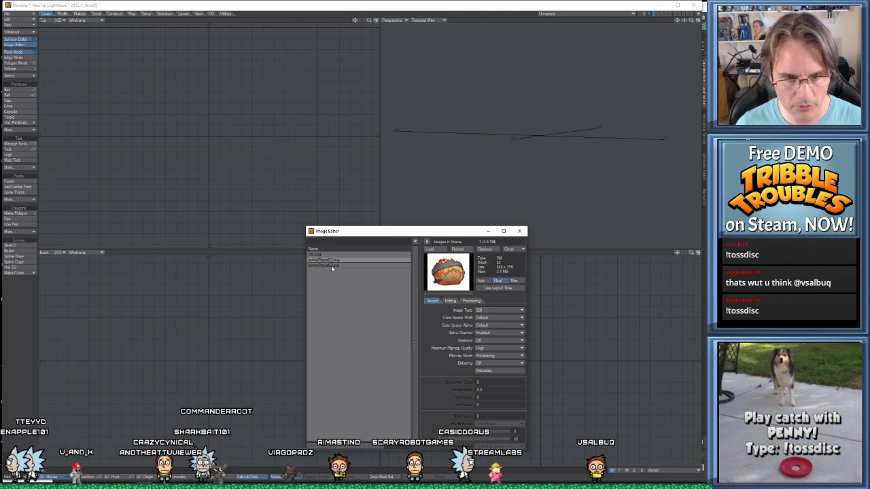
# Remove tennisPlayer02.png and tennisPlayer02.psd from the Image Editor's image list
pyautogui.keyDown('shift'); pyautogui.click(331, 265); pyautogui.keyUp('shift')
pyautogui.press('Delete')
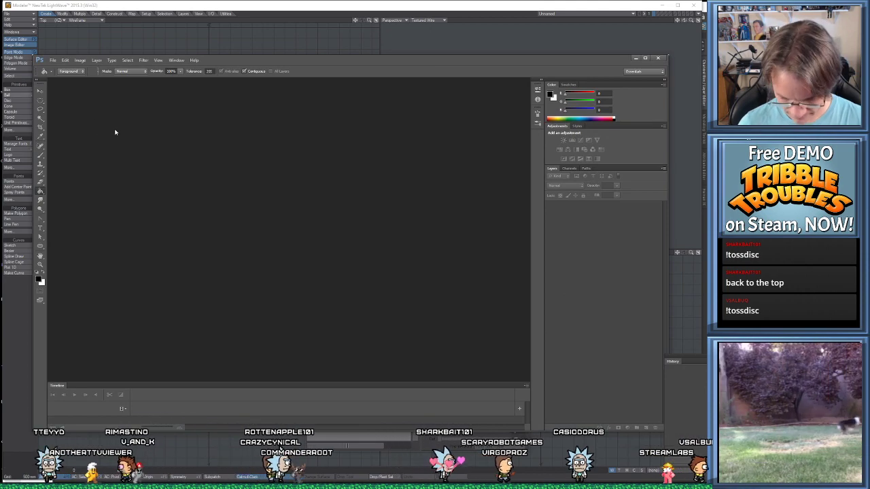
# In Photoshop, start opening a file and browse to the images folder on the tr-game network drive
pyautogui.hotkey('ctrl', 'o')
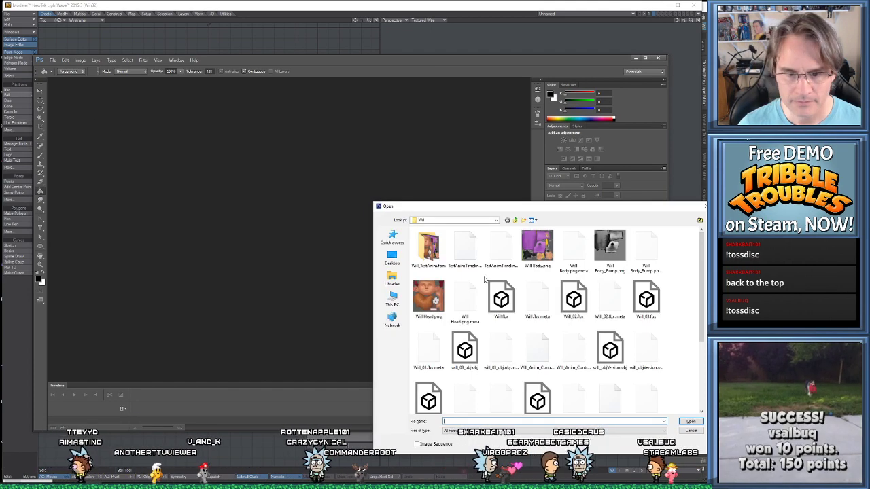
pyautogui.click(393, 299)
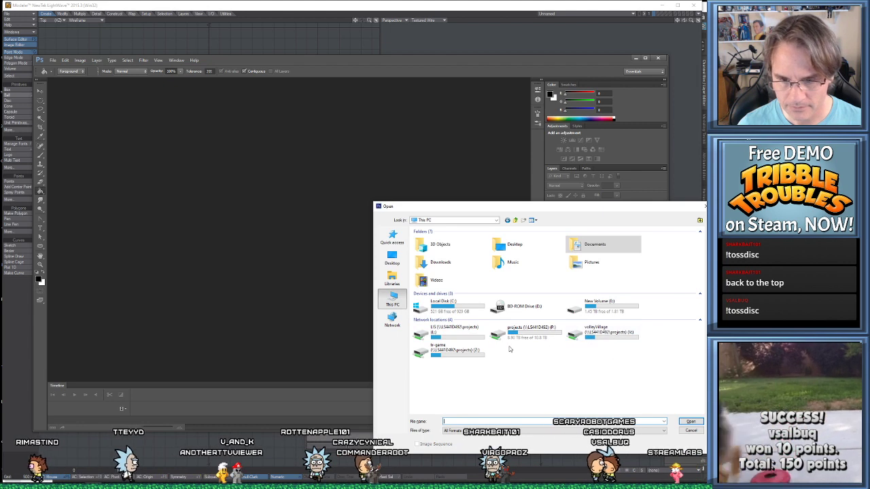
pyautogui.click(466, 358)
pyautogui.doubleClick(466, 358)
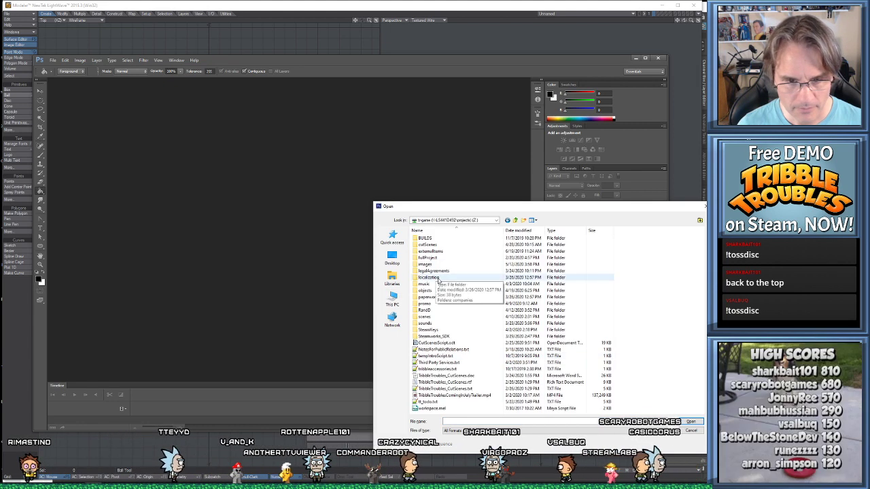
pyautogui.doubleClick(427, 264)
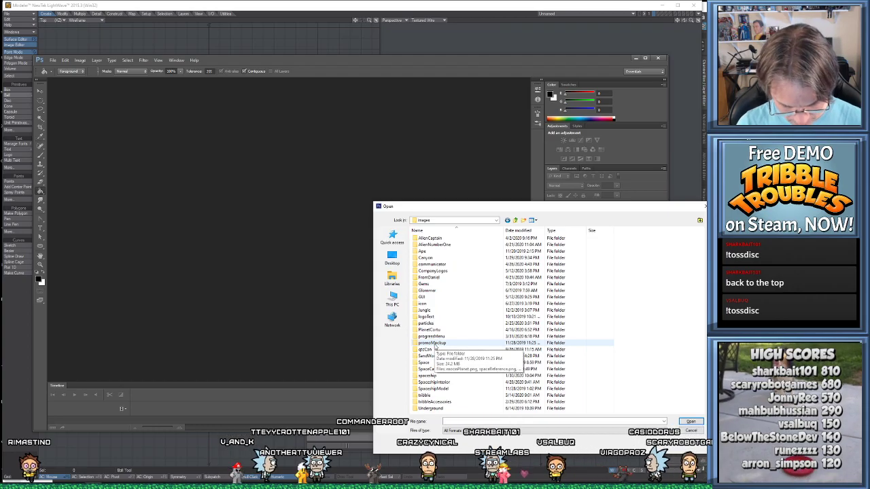
# Open Wizard02.psd from the Wizard folder inside tribbleAccessories
pyautogui.click(461, 221)
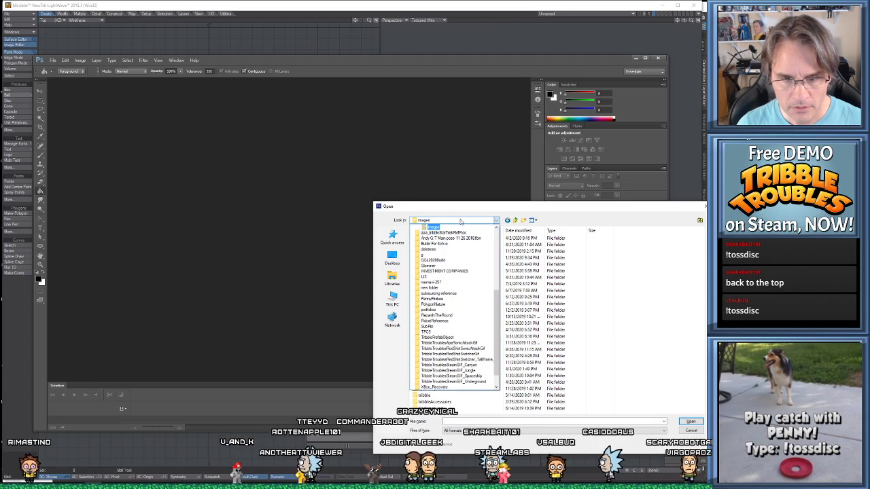
pyautogui.scroll(3, 459, 227)
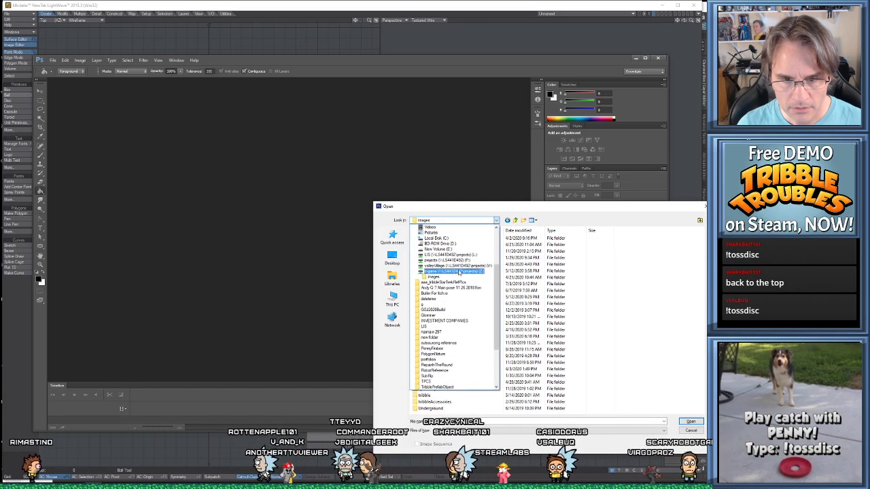
pyautogui.click(447, 280)
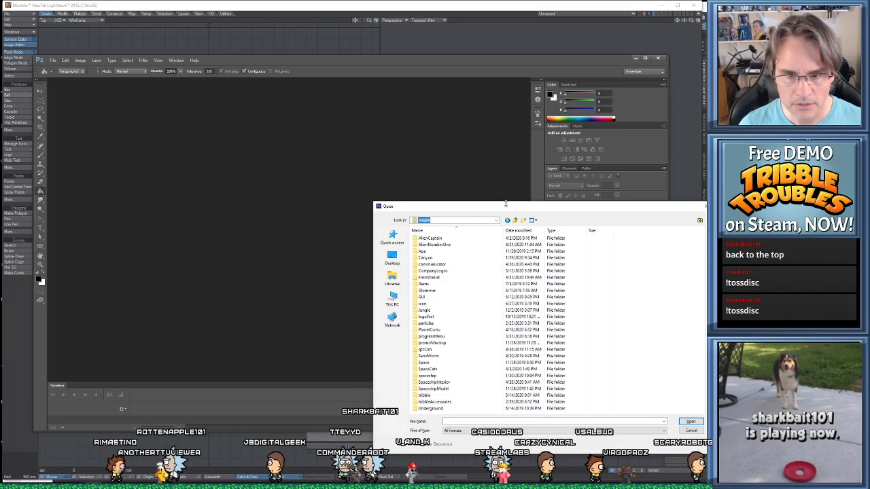
pyautogui.moveTo(504, 210); pyautogui.dragTo(402, 185)
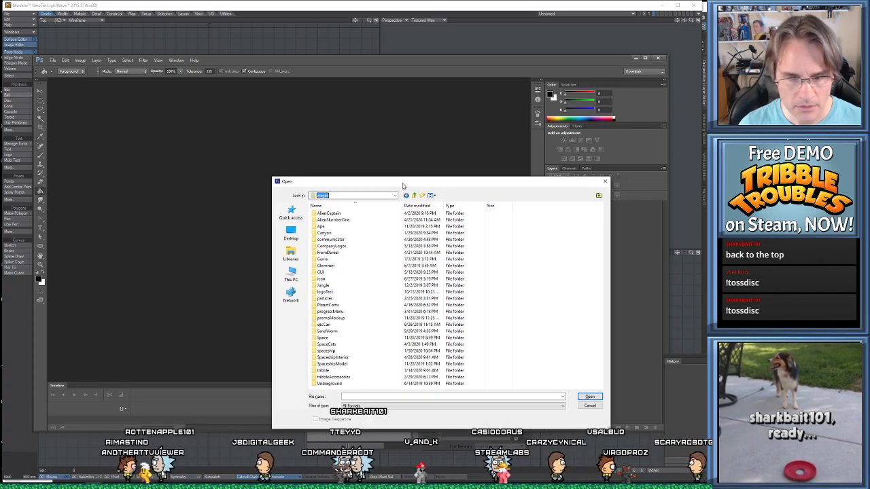
pyautogui.doubleClick(334, 377)
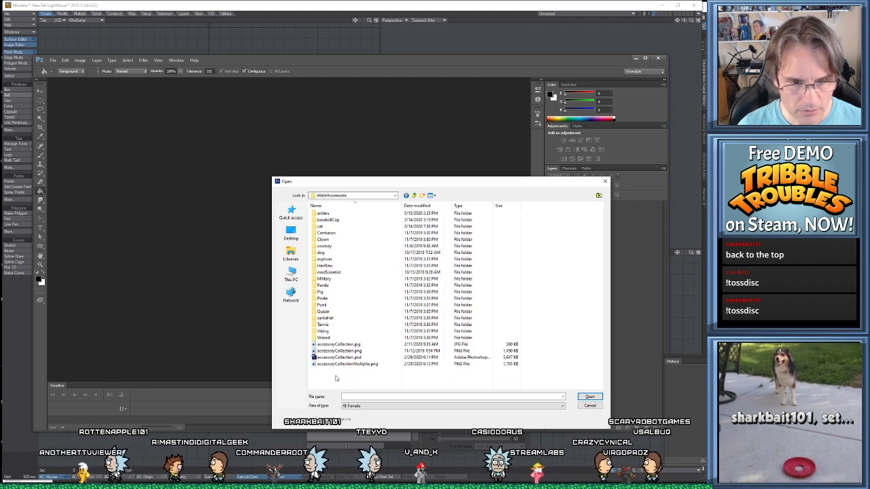
pyautogui.doubleClick(324, 338)
pyautogui.click(352, 222)
pyautogui.doubleClick(352, 223)
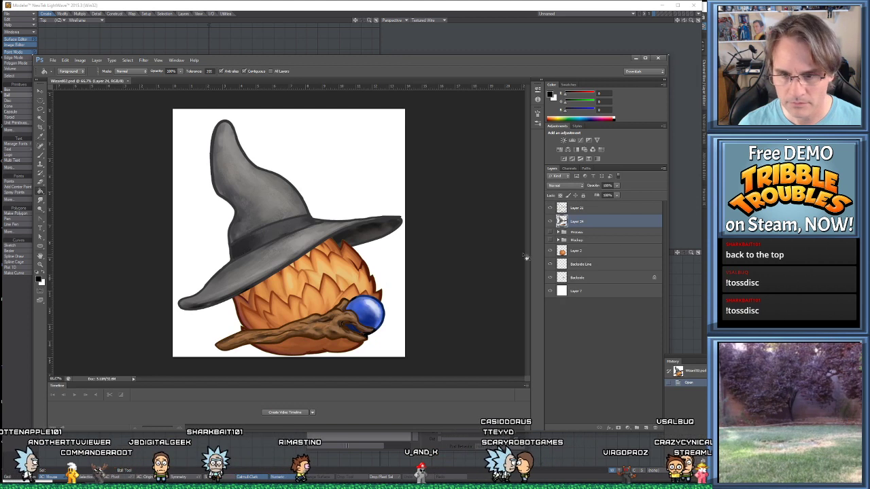
# Hide the orange tribble layer and the white background layer, and merge the visible hat and staff layers into one
pyautogui.click(551, 252)
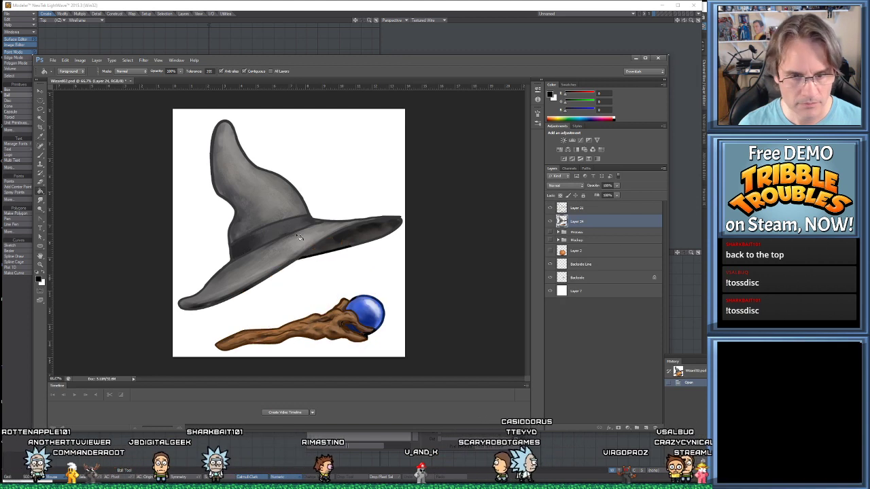
pyautogui.click(550, 291)
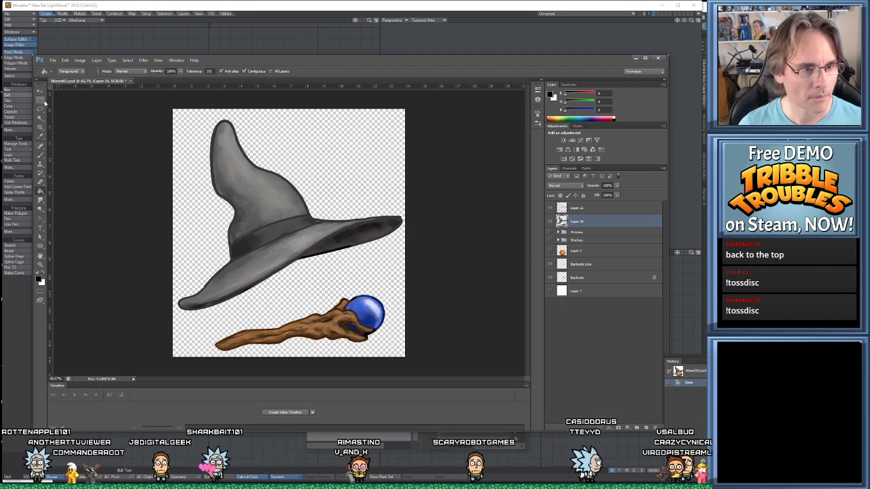
pyautogui.click(550, 222)
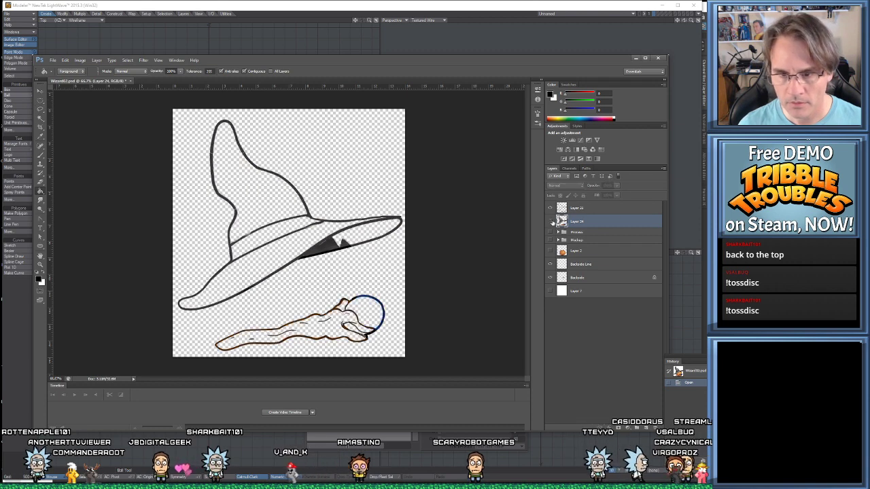
pyautogui.click(551, 221)
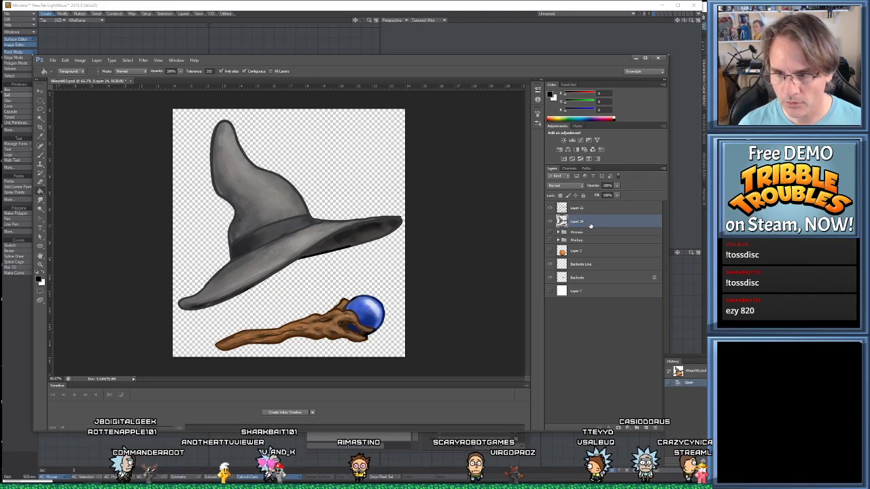
pyautogui.rightClick(590, 224)
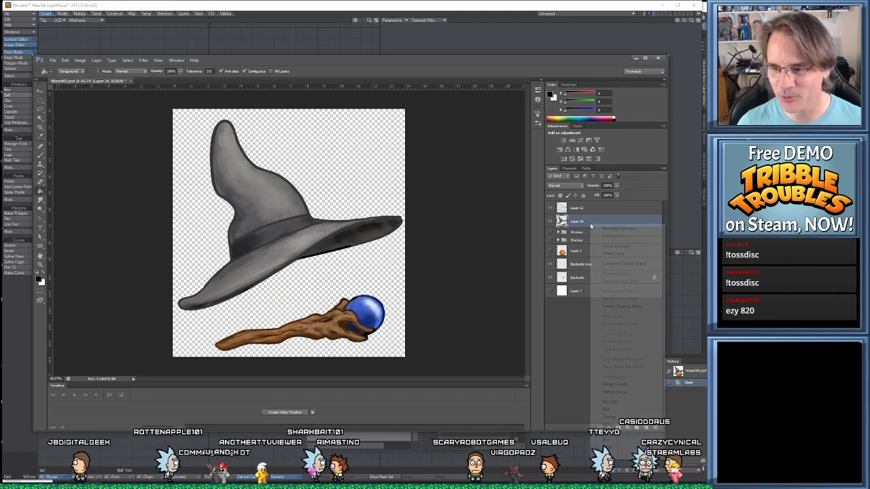
pyautogui.click(615, 384)
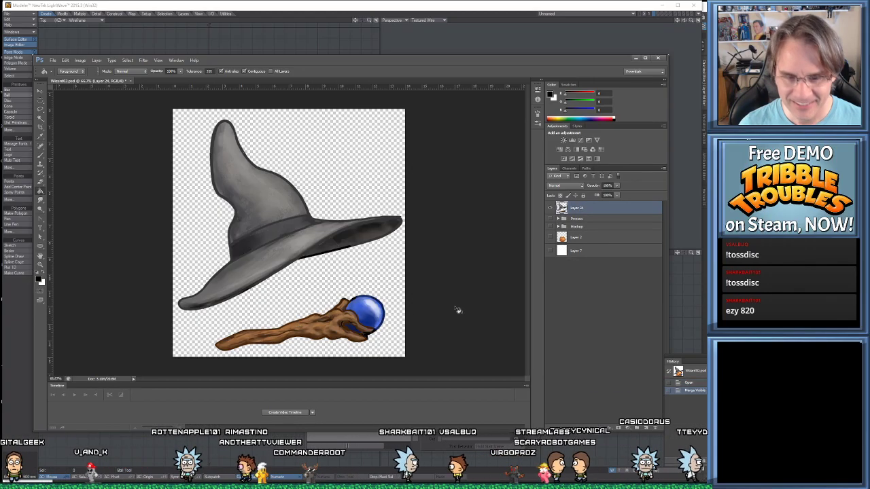
# Copy the merged hat and staff artwork into a new document and delete its white Background layer
pyautogui.hotkey('ctrl', 'a')
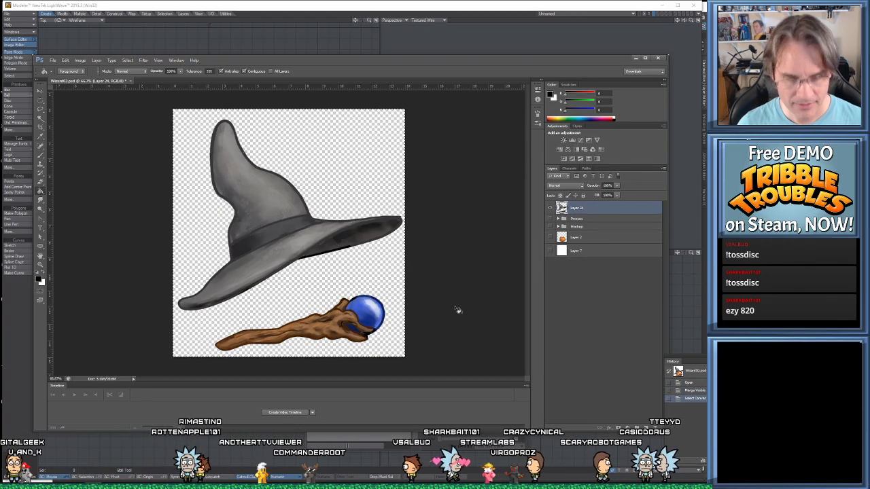
pyautogui.hotkey('ctrl', 'c')
pyautogui.hotkey('ctrl', 'n')
pyautogui.press('Return')
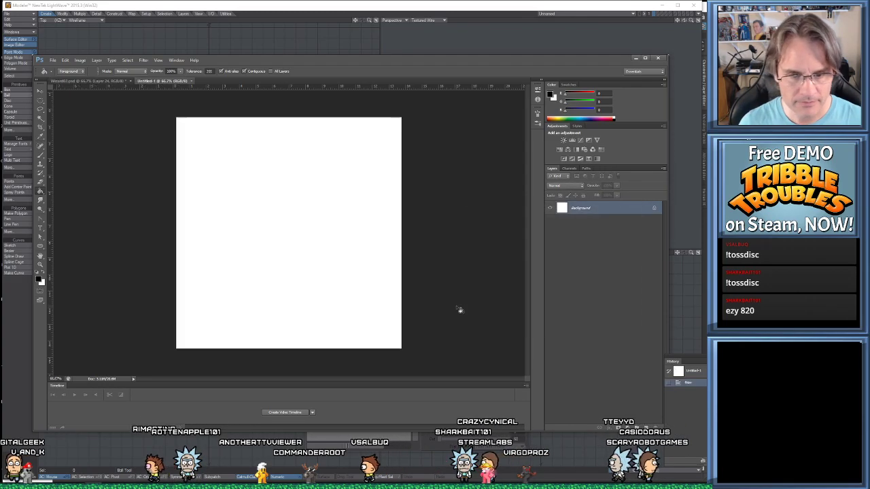
pyautogui.hotkey('ctrl', 'v')
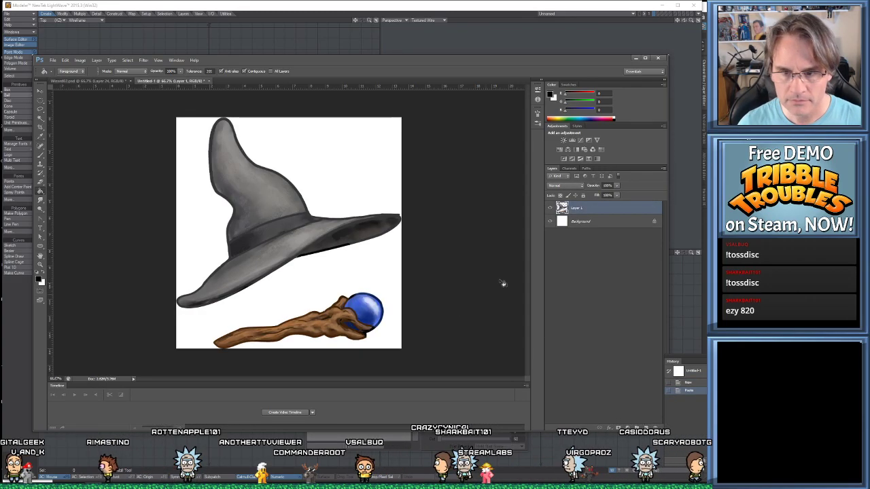
pyautogui.click(593, 224)
pyautogui.press('Delete')
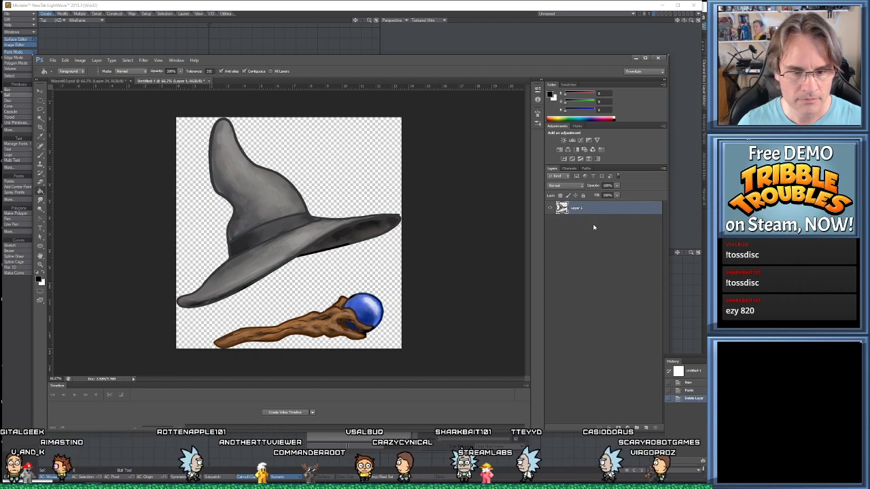
# Paste the hat and staff artwork into a second new document and remove the Background layer there too
pyautogui.hotkey('ctrl', 'n')
pyautogui.press('Return')
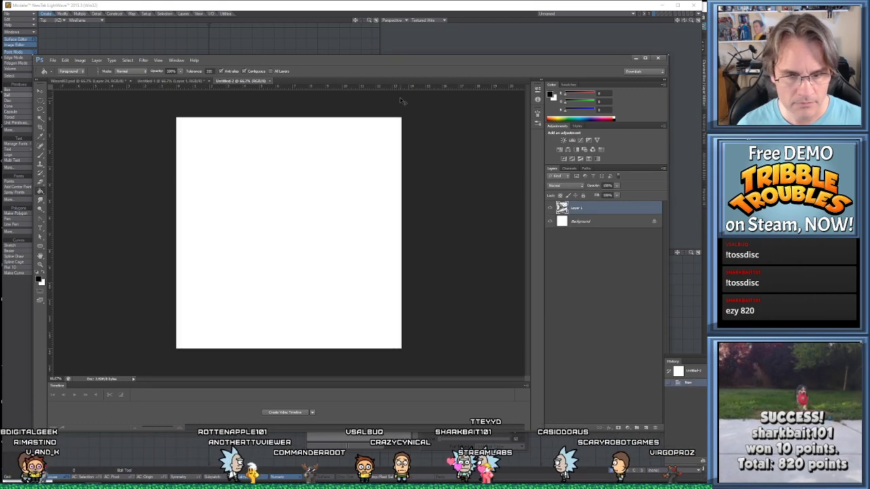
pyautogui.hotkey('ctrl', 'v')
pyautogui.press('Delete')
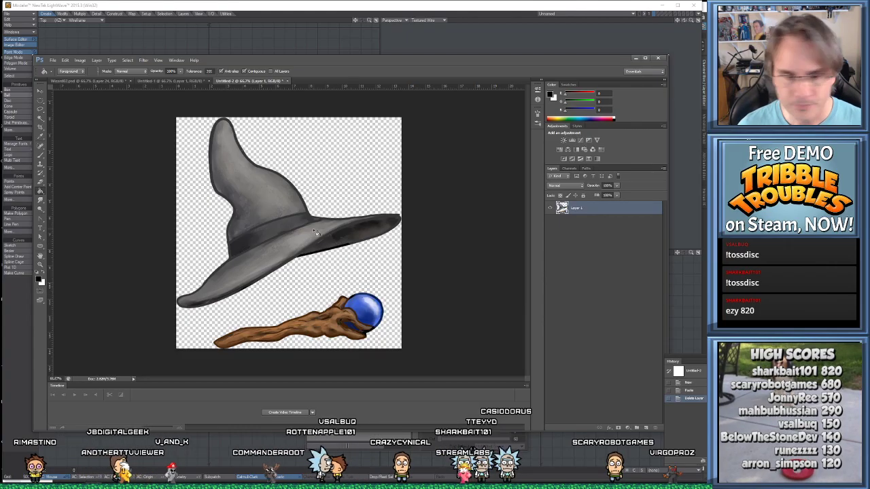
# Lasso the wizard hat in the second document, delete it so only the staff is left, and deselect
pyautogui.click(39, 109)
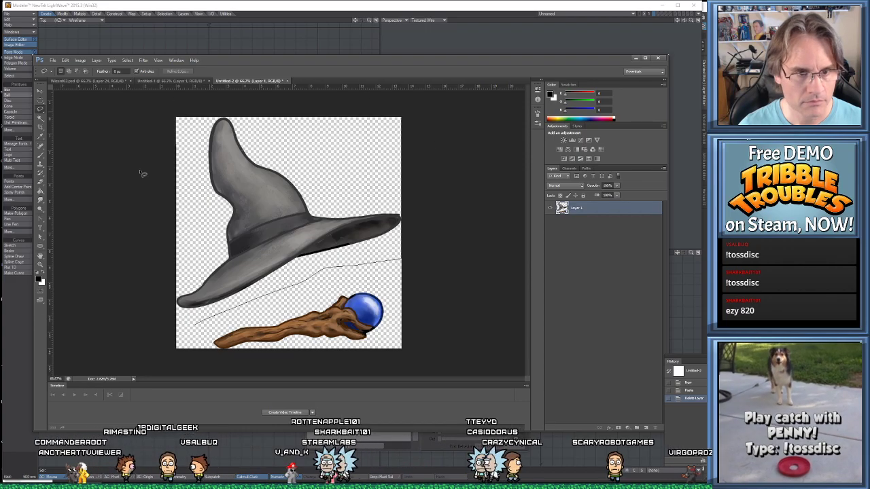
pyautogui.moveTo(136, 315); pyautogui.dragTo(139, 324)
pyautogui.press('Delete')
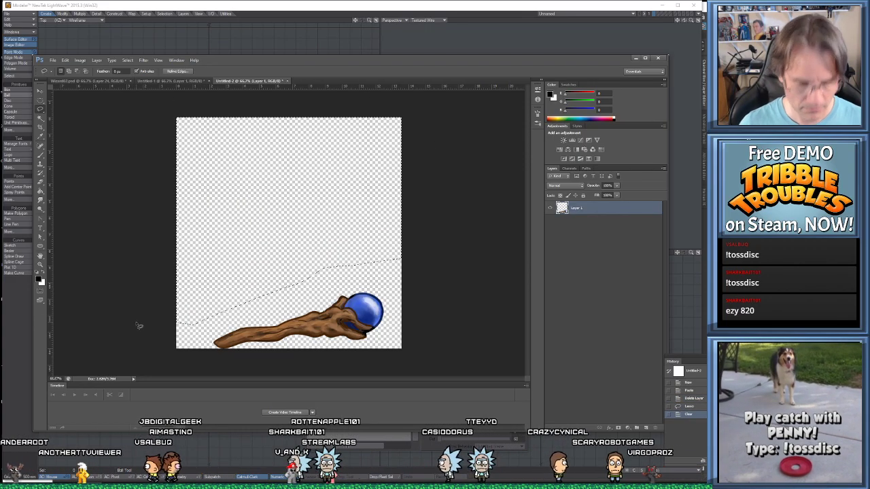
pyautogui.hotkey('ctrl', 'd')
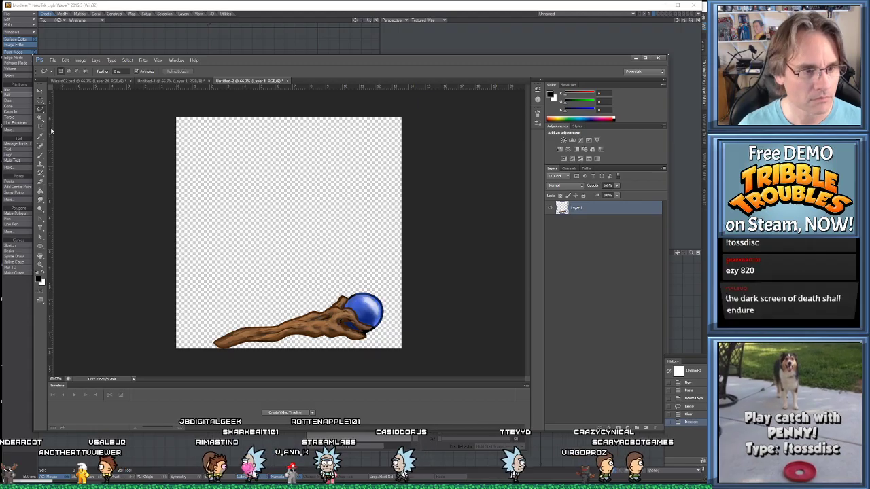
# Move the staff up to the middle of the canvas, and reposition and enlarge the Photoshop window
pyautogui.click(40, 128)
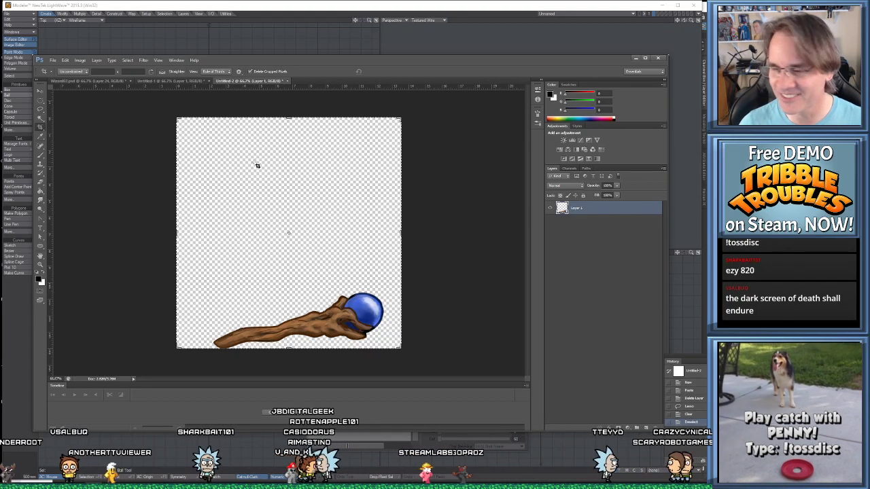
pyautogui.click(41, 94)
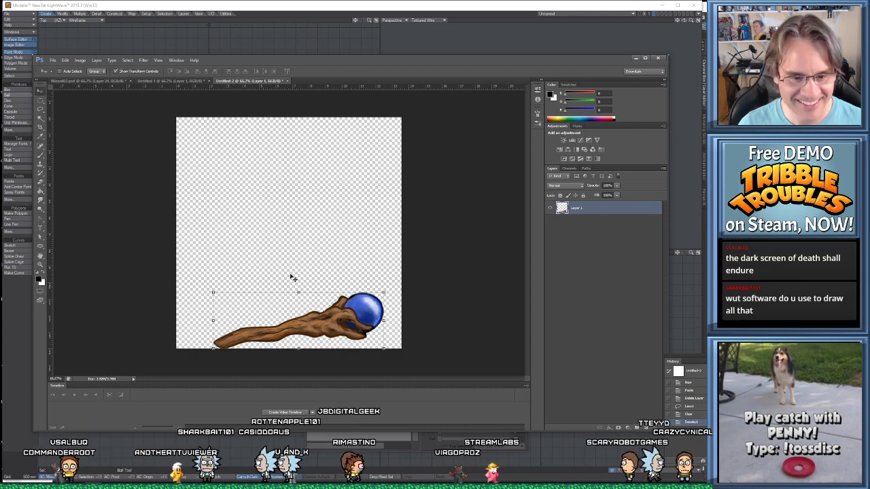
pyautogui.moveTo(345, 330); pyautogui.dragTo(333, 250)
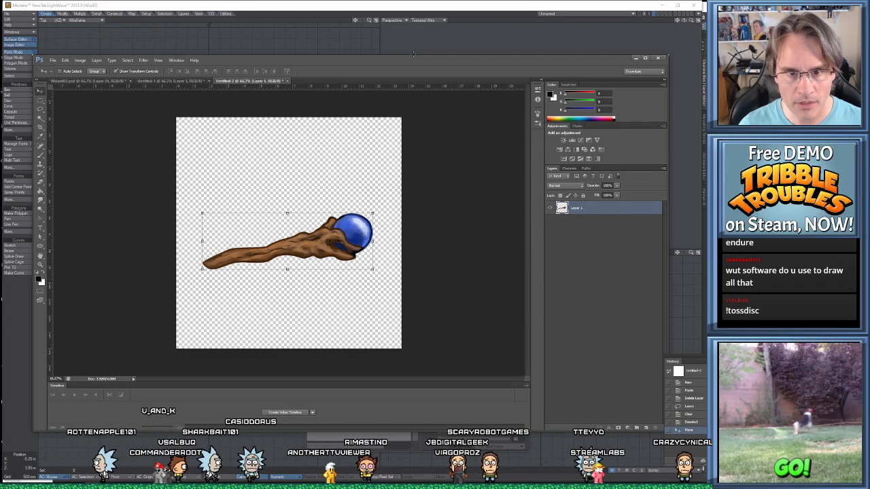
pyautogui.moveTo(411, 61); pyautogui.dragTo(391, 23)
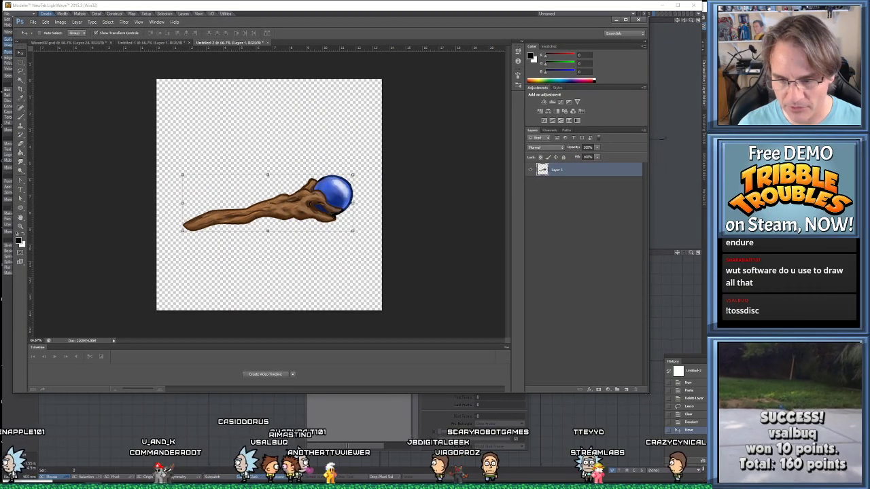
pyautogui.moveTo(646, 392); pyautogui.dragTo(680, 415)
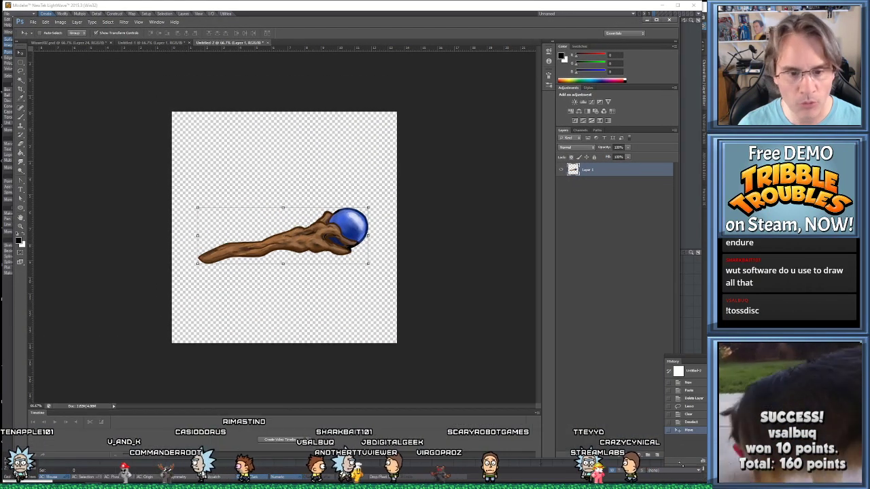
# Check which Photoshop version is in use in the program's About information, and close it
pyautogui.click(174, 23)
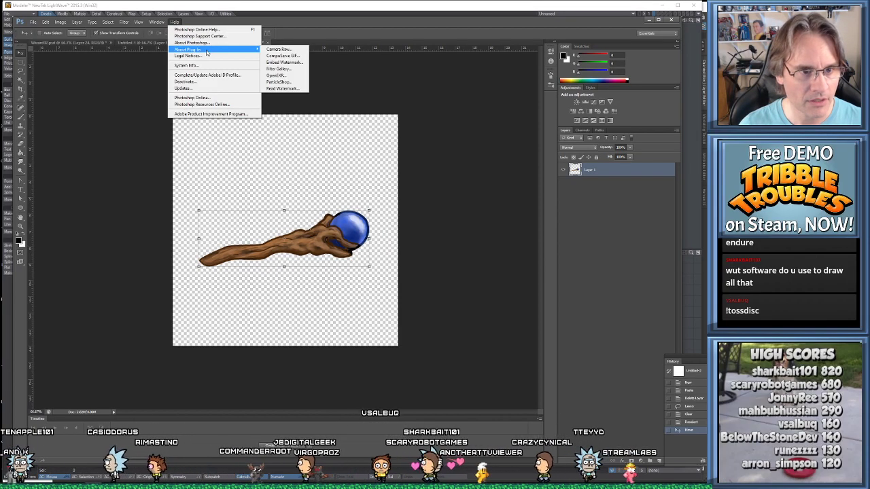
pyautogui.click(192, 42)
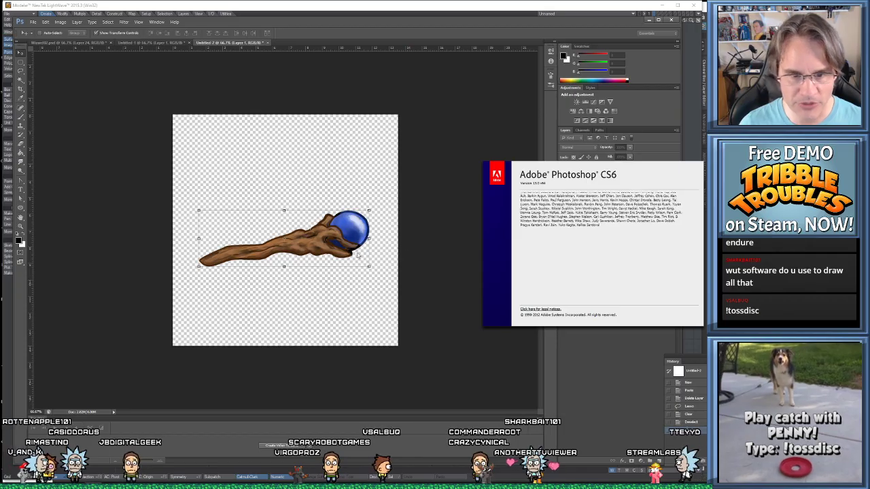
pyautogui.click(322, 138)
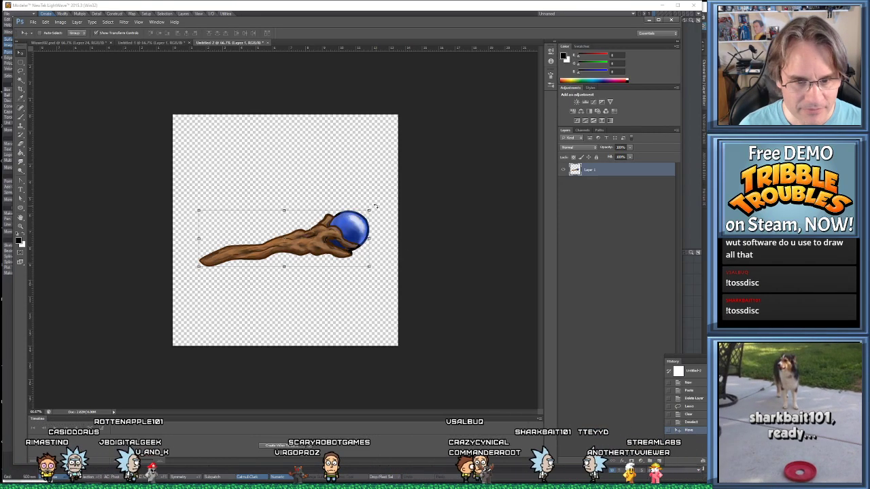
# Rotate the staff clockwise until it lies roughly horizontal, recentre it on the canvas and apply the transformation
pyautogui.moveTo(375, 207); pyautogui.dragTo(401, 312)
pyautogui.moveTo(369, 338); pyautogui.dragTo(340, 254)
pyautogui.press('Return')
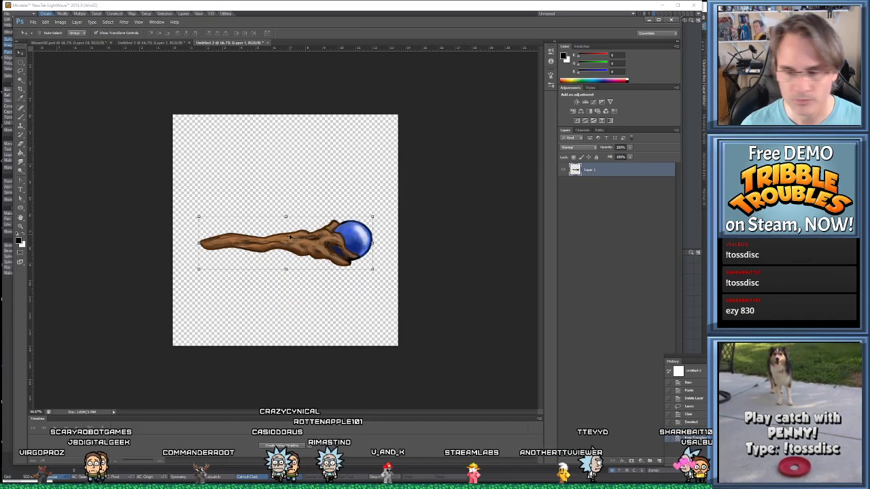
# Crop the canvas on all four sides so it fits tightly around the horizontal staff
pyautogui.click(20, 89)
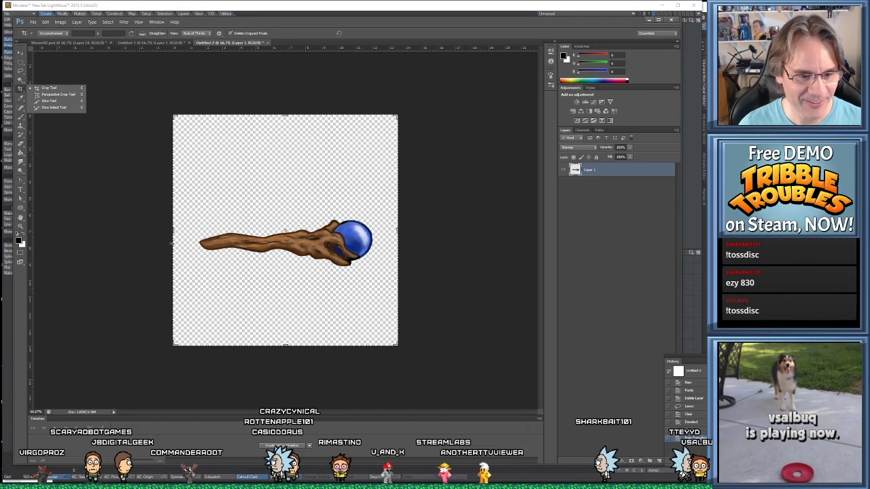
pyautogui.moveTo(176, 246); pyautogui.dragTo(184, 248)
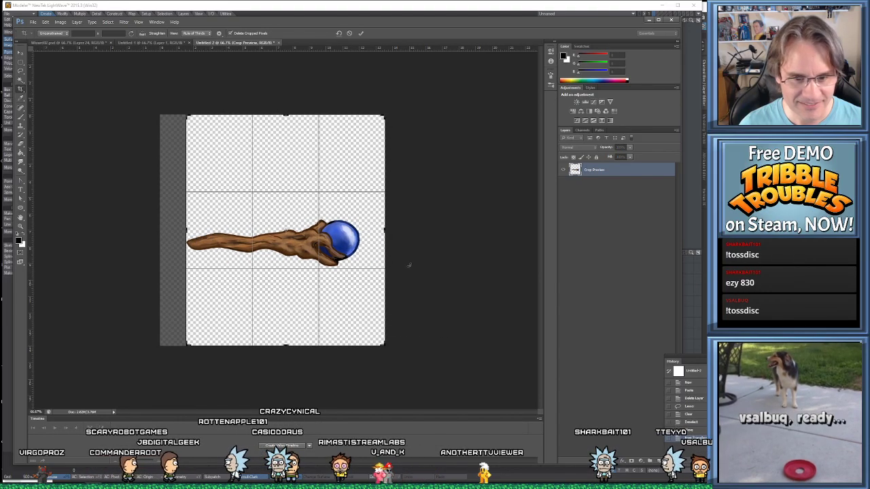
pyautogui.moveTo(385, 265); pyautogui.dragTo(372, 265)
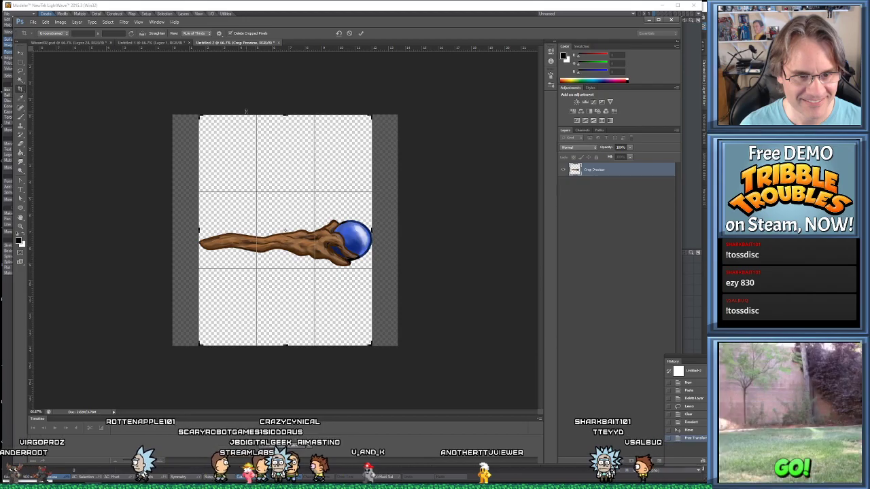
pyautogui.moveTo(250, 117); pyautogui.dragTo(249, 163)
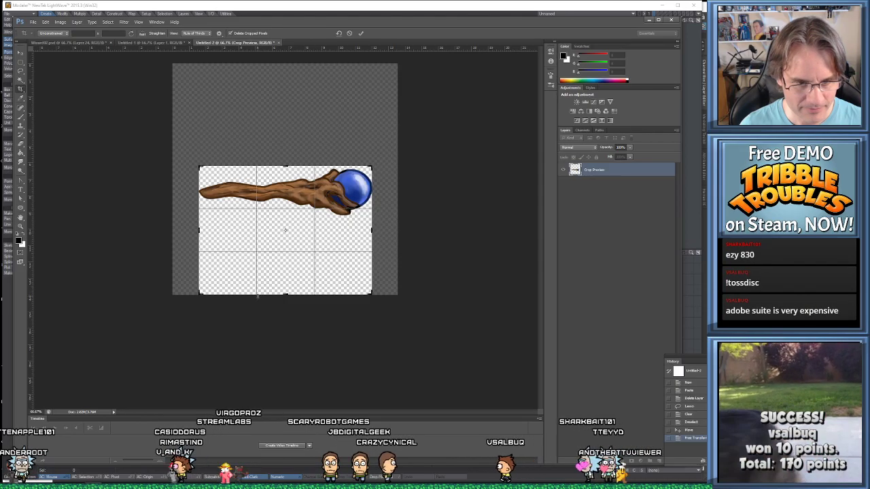
pyautogui.moveTo(254, 294); pyautogui.dragTo(267, 257)
pyautogui.press('Return')
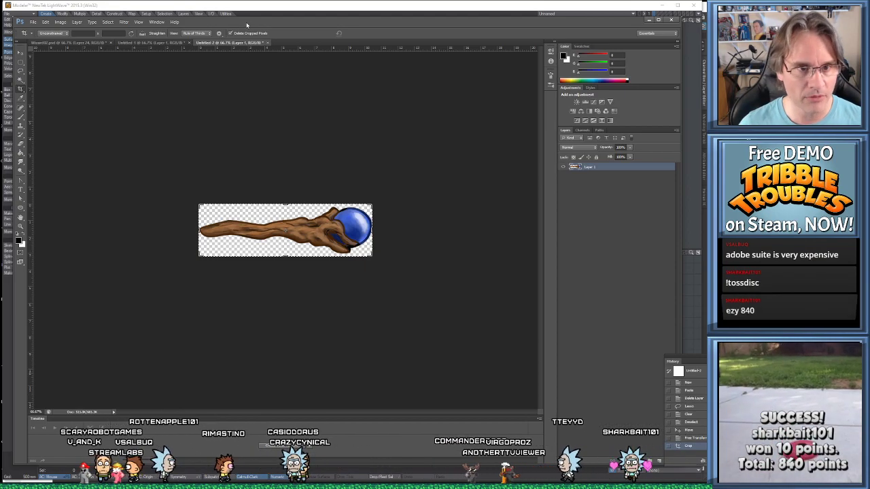
# Save the cropped staff as a PNG copy named wizardStaff in the Wizard folder, accepting the PNG options
pyautogui.moveTo(247, 25); pyautogui.dragTo(244, 19)
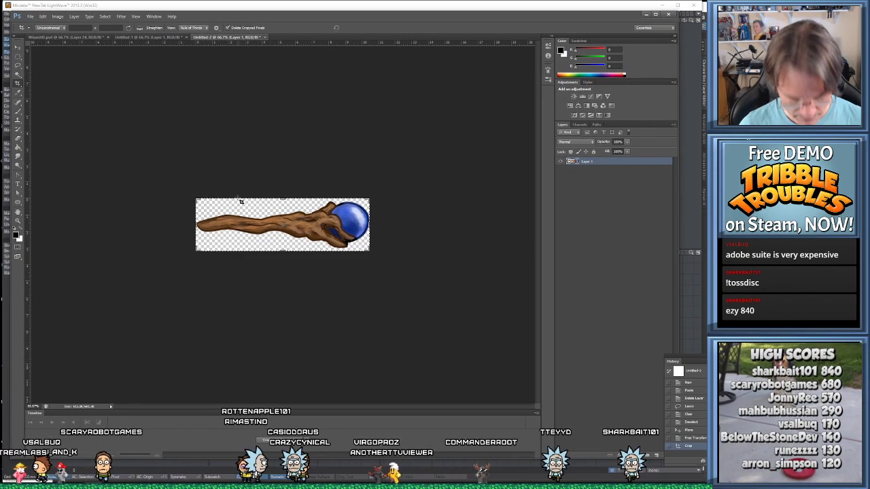
pyautogui.hotkey('ctrl', 's')
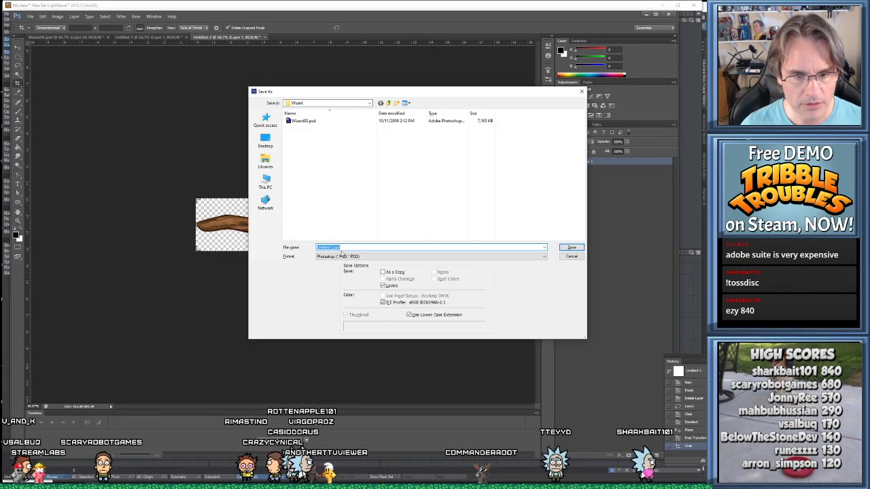
pyautogui.click(341, 255)
pyautogui.click(367, 335)
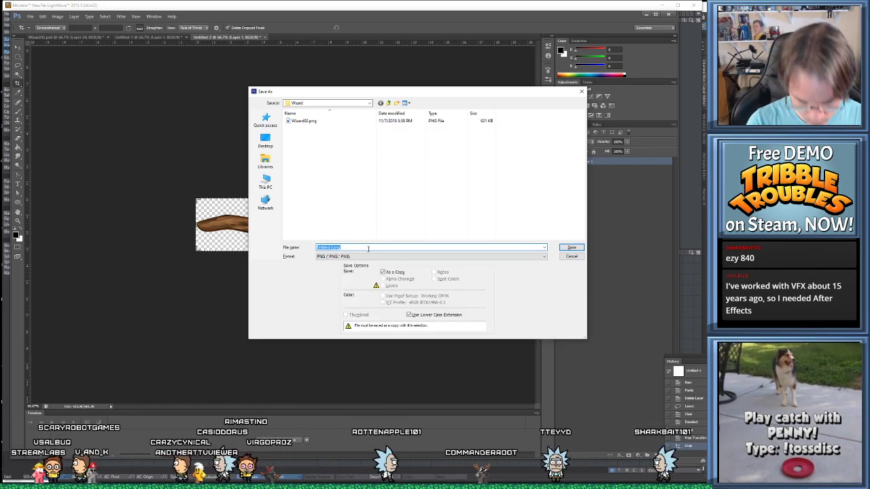
pyautogui.write('w')
pyautogui.write('Staff')
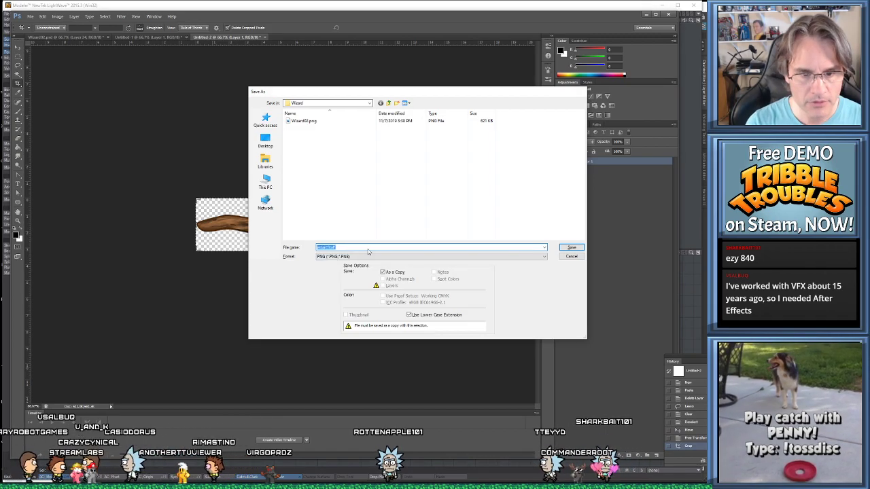
pyautogui.press('Return')
pyautogui.press('Return')
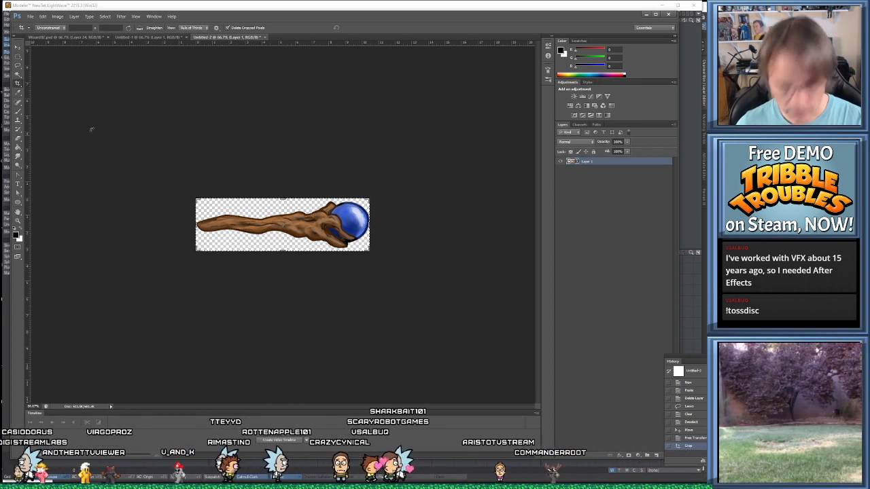
# In the Untitled-1 document, lasso the staff below the hat, delete it and deselect
pyautogui.click(146, 37)
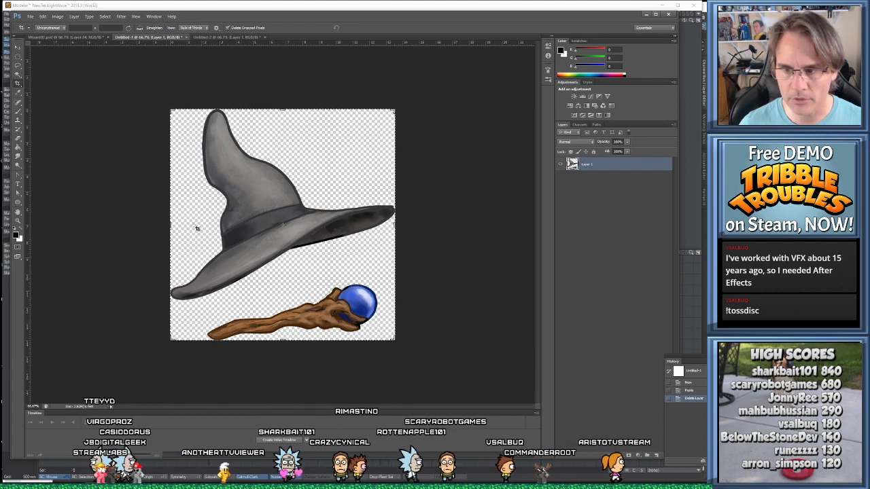
pyautogui.click(18, 65)
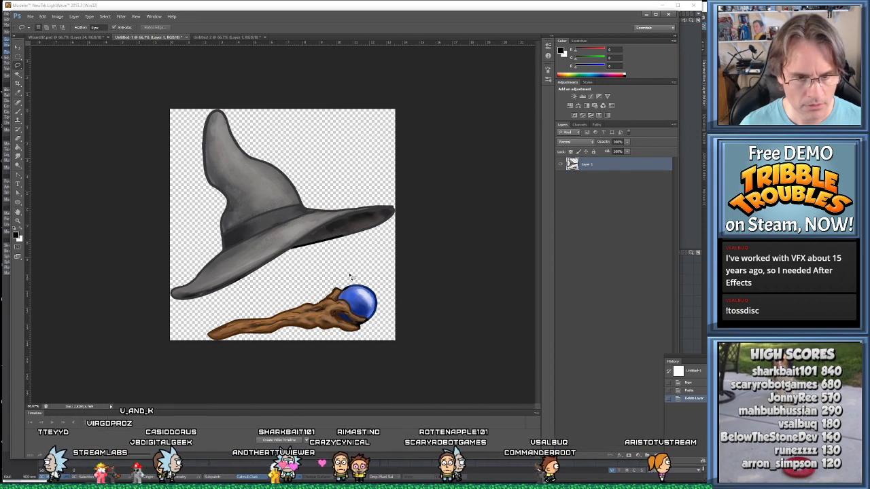
pyautogui.moveTo(349, 276); pyautogui.dragTo(405, 276)
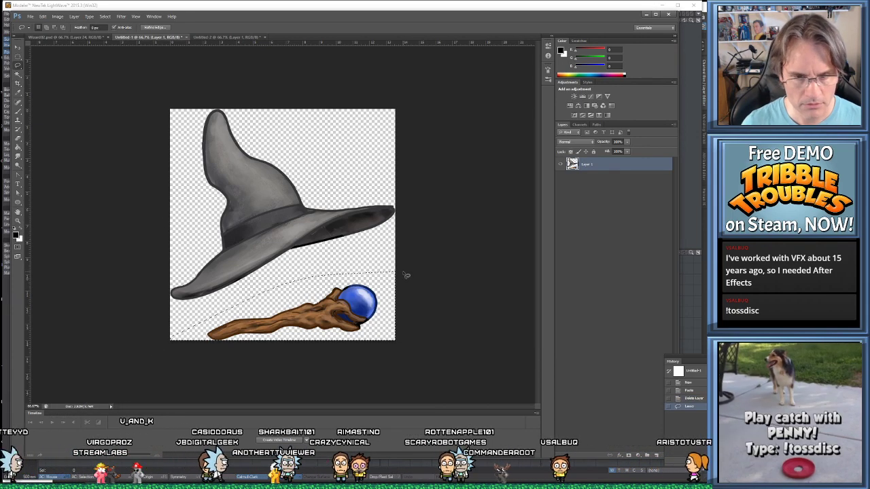
pyautogui.press('Delete')
pyautogui.hotkey('ctrl', 'd')
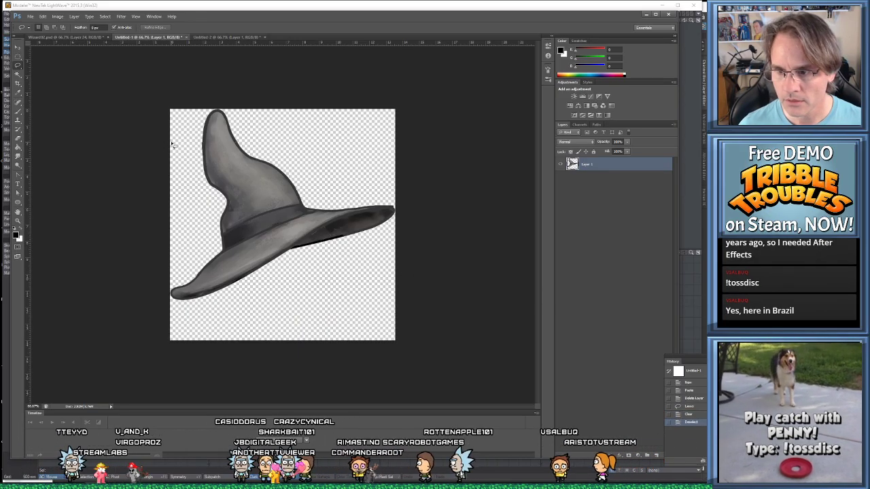
# Crop away the empty canvas below the wizard hat's brim
pyautogui.click(17, 84)
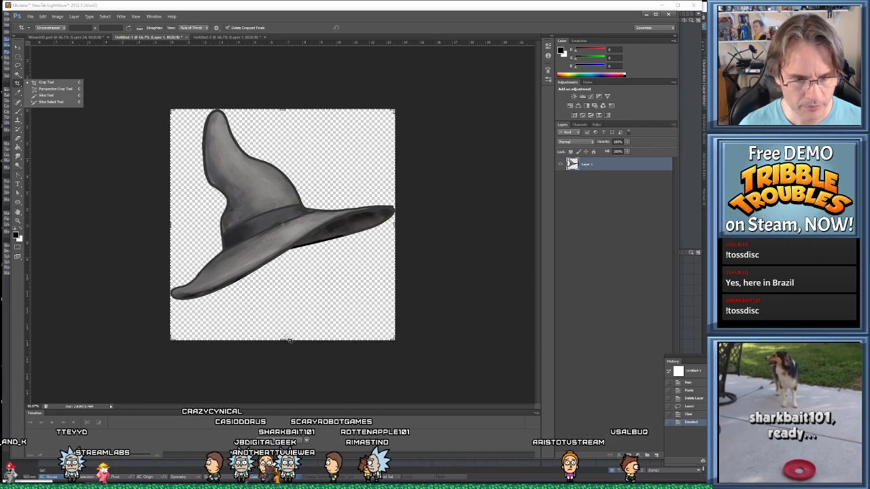
pyautogui.moveTo(285, 341); pyautogui.dragTo(301, 321)
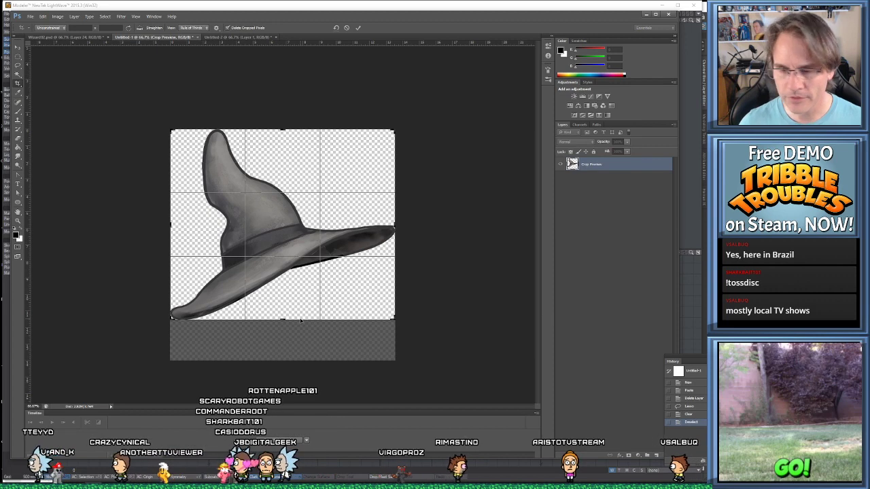
pyautogui.press('Return')
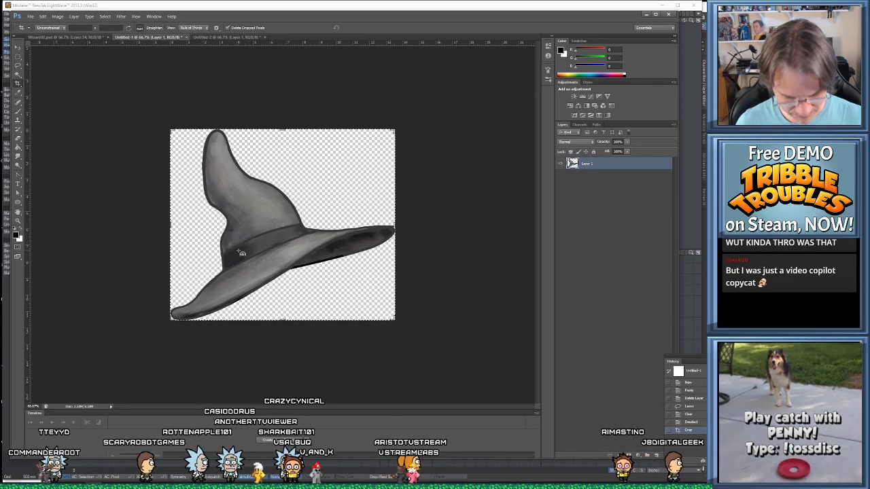
pyautogui.hotkey('ctrl', 's')
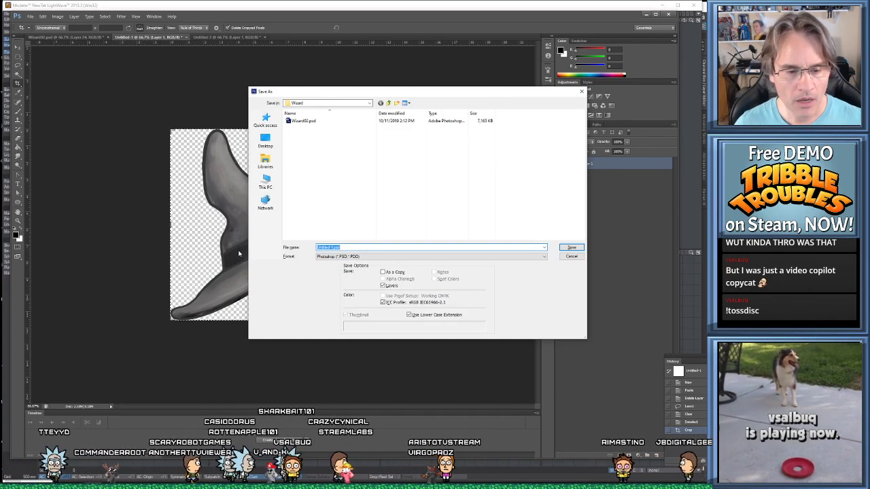
pyautogui.press('Escape')
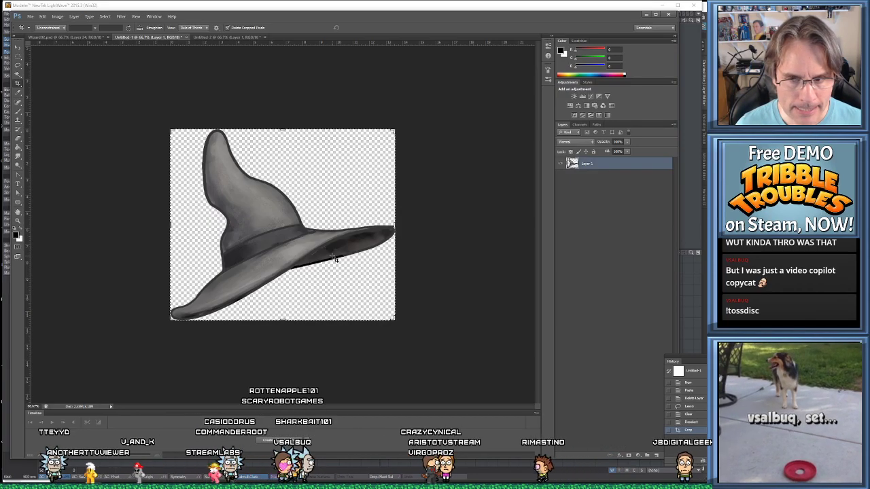
# Revert Wizard02.psd to its opened state in the history, and check the hat and staff layer by toggling its visibility
pyautogui.click(57, 38)
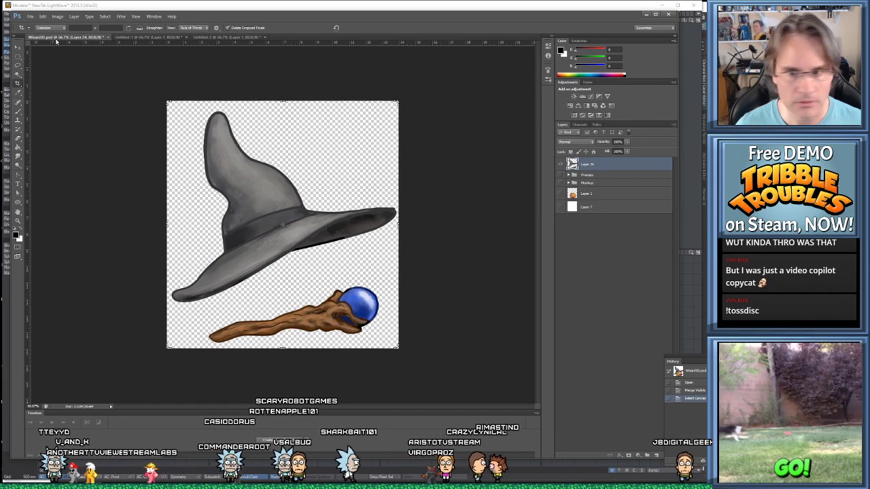
pyautogui.click(691, 382)
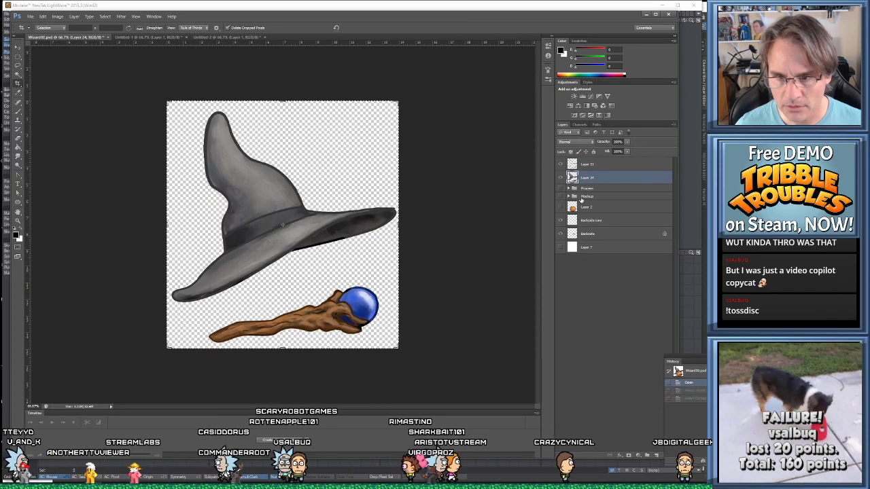
pyautogui.click(561, 177)
pyautogui.click(560, 177)
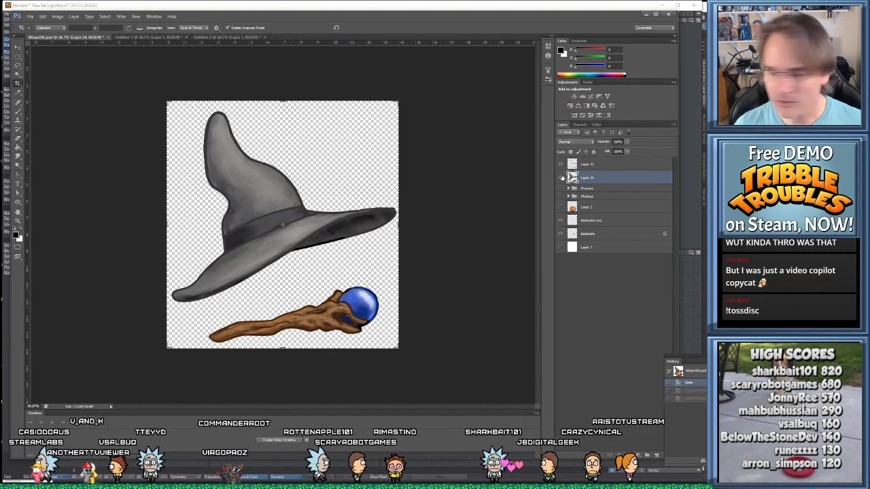
pyautogui.click(229, 37)
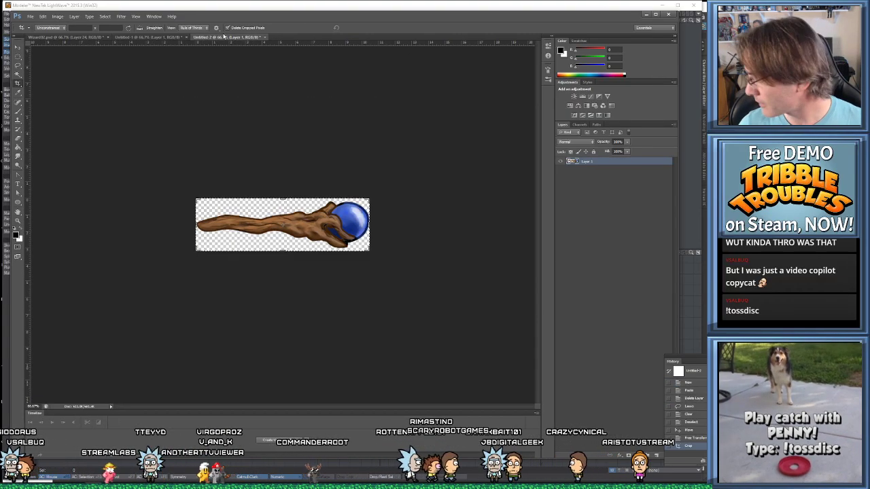
# Save the cropped hat in Untitled-1 as a PNG copy named wizardHat.png in the Wizard folder, accepting the PNG options
pyautogui.click(146, 37)
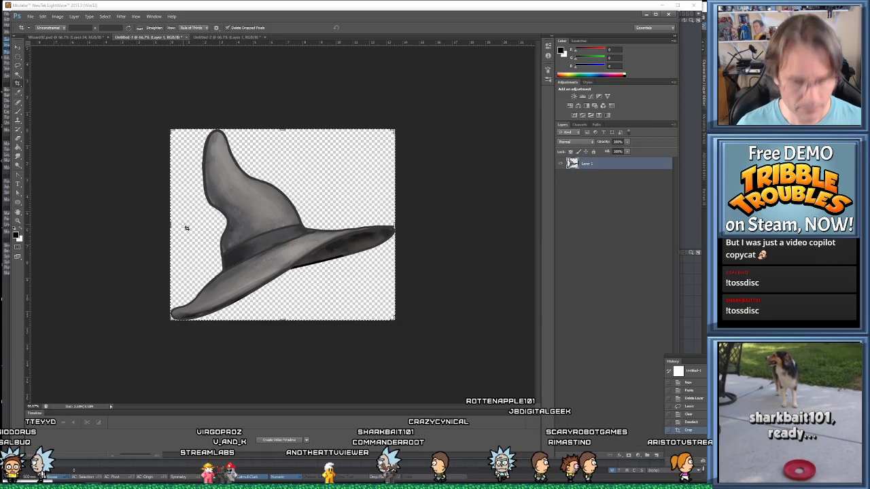
pyautogui.hotkey('ctrl', 'shift', 's')
pyautogui.click(339, 257)
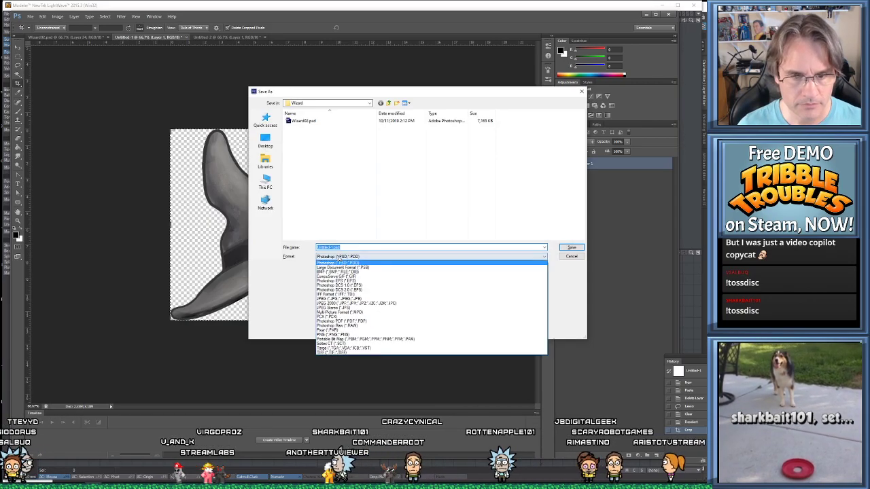
pyautogui.click(336, 334)
pyautogui.click(305, 127)
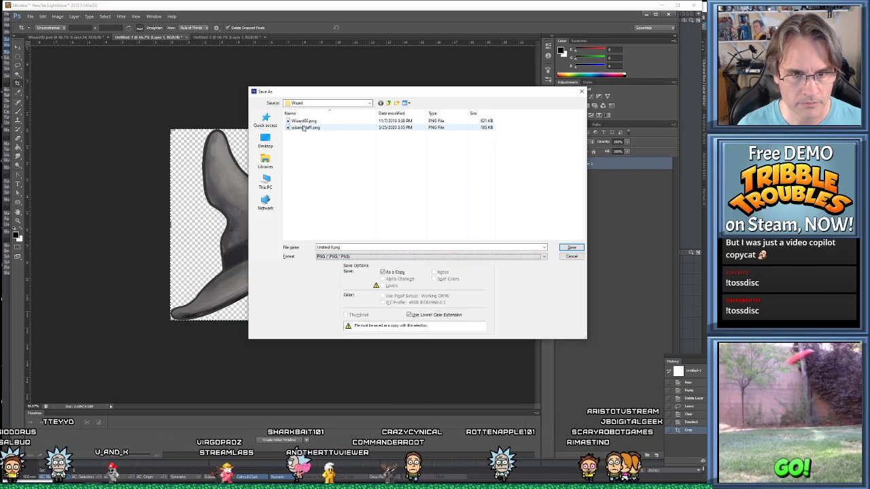
pyautogui.doubleClick(331, 247)
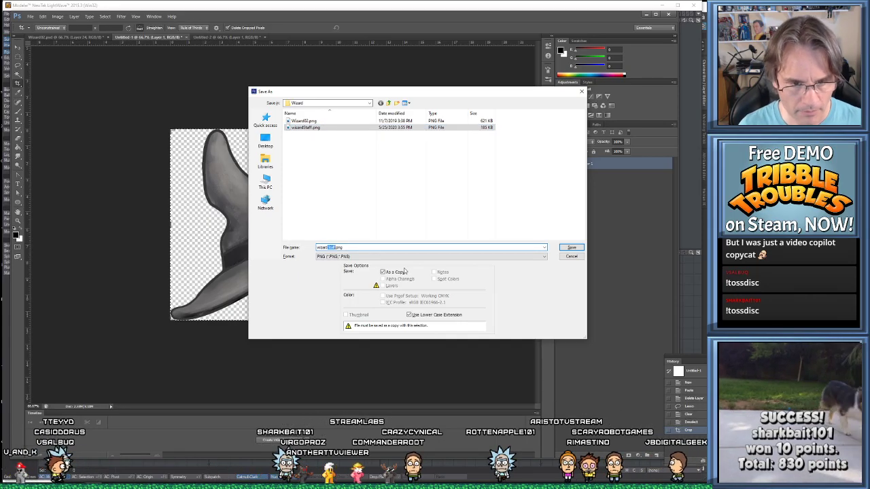
pyautogui.write('Hat')
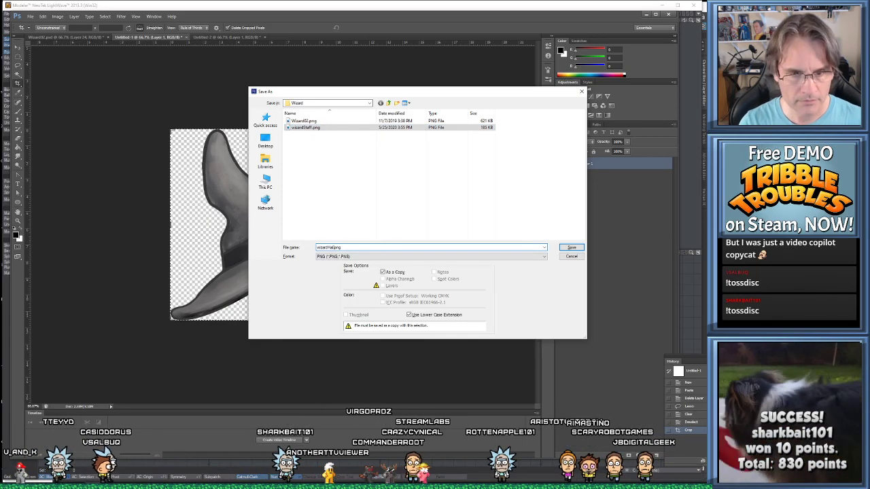
pyautogui.press('Return')
pyautogui.press('Return')
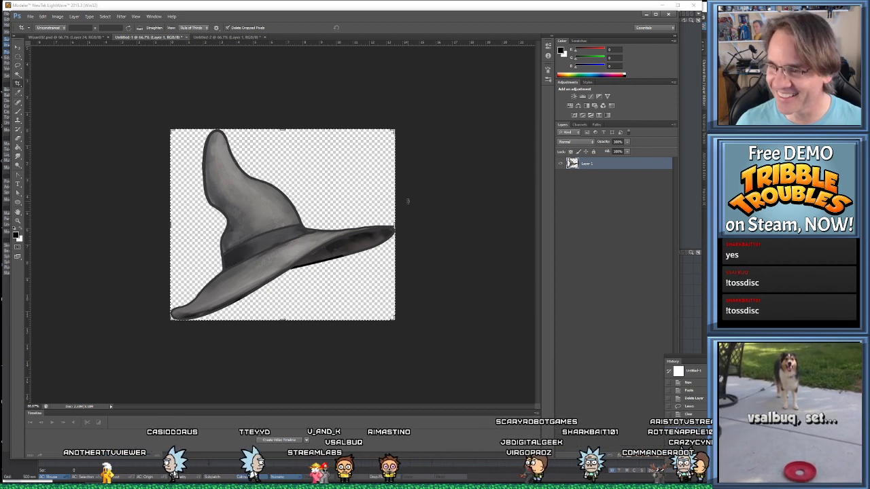
pyautogui.press('w')
pyautogui.hotkey('alt', 'w')
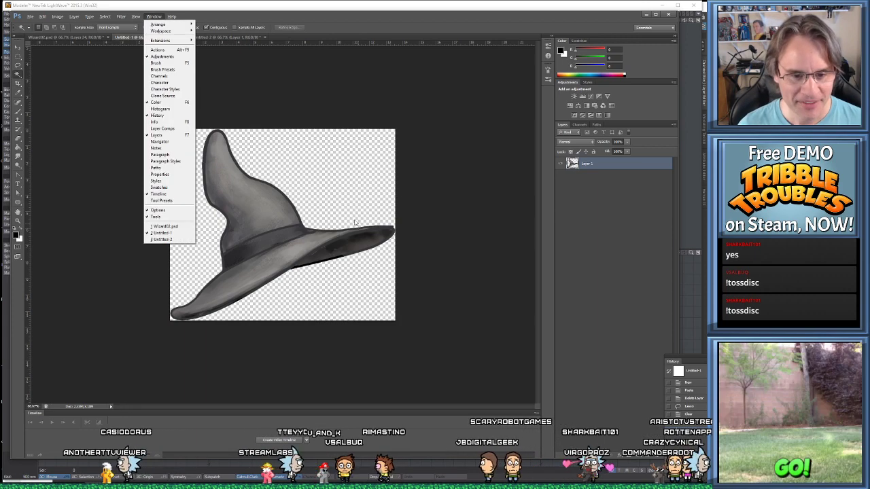
pyautogui.click(301, 58)
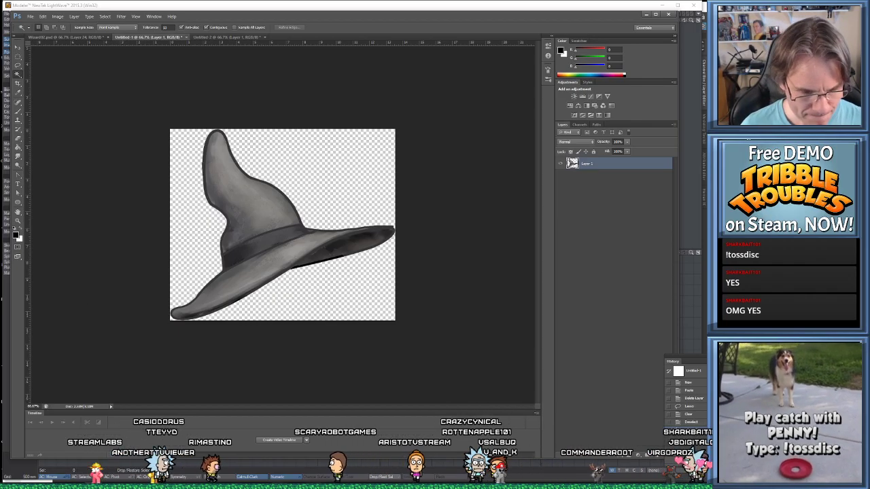
# Switch to LightWave Modeler and load wizardHat.png and wizardStaff.png from the tribbleAccessories Wizard folder through the Image Editor
pyautogui.hotkey('alt', 'Tab')
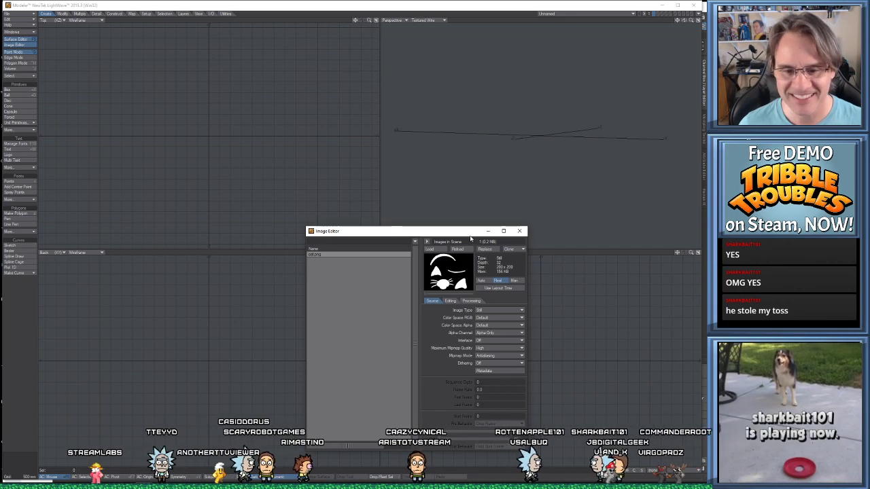
pyautogui.moveTo(455, 233); pyautogui.dragTo(406, 230)
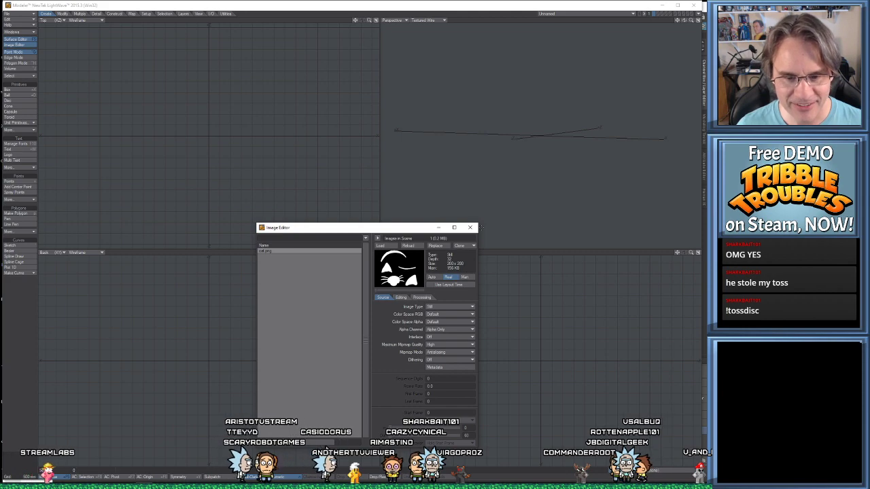
pyautogui.click(381, 247)
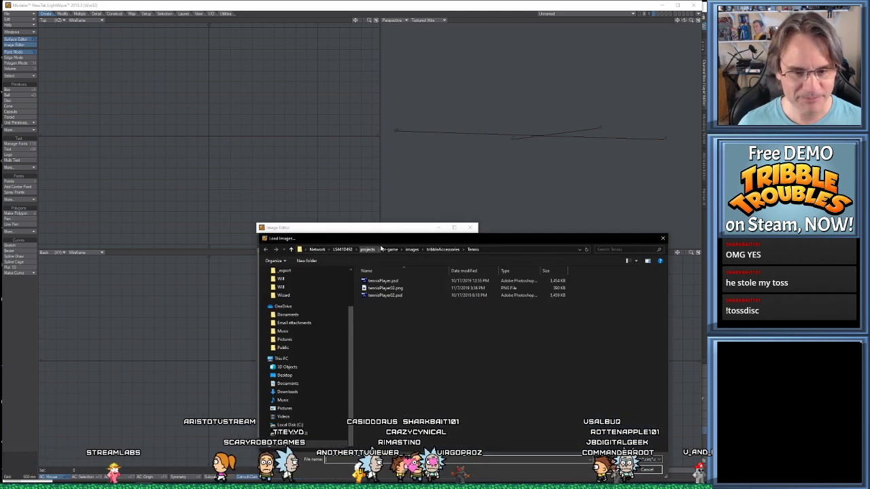
pyautogui.click(443, 249)
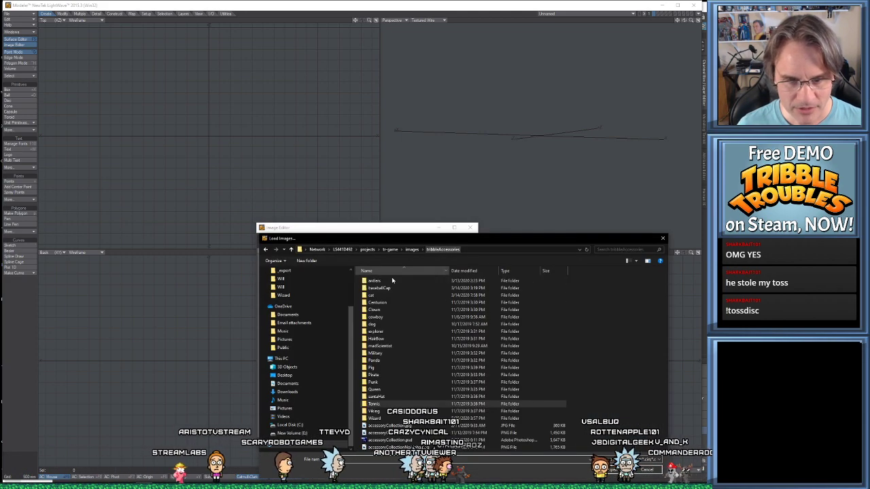
pyautogui.doubleClick(384, 419)
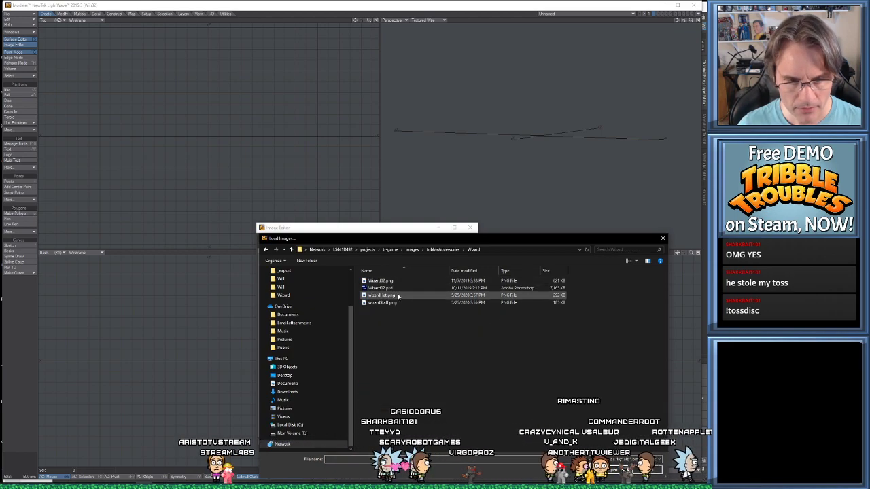
pyautogui.moveTo(398, 296); pyautogui.dragTo(397, 308)
pyautogui.click(623, 470)
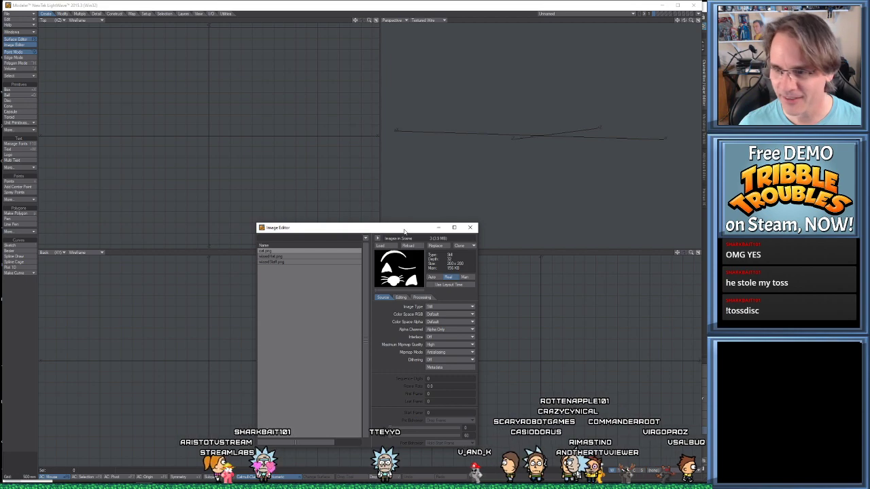
# Preview the loaded wizardHat.png image and close the Image Editor
pyautogui.moveTo(404, 231); pyautogui.dragTo(415, 183)
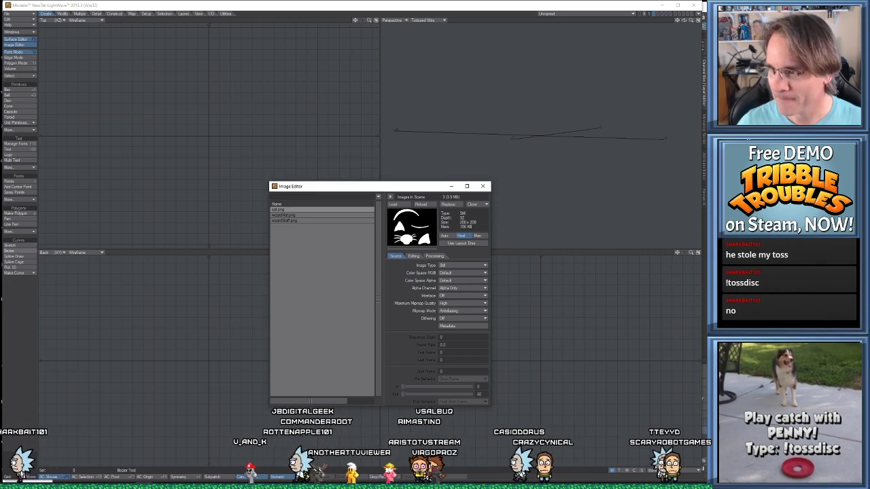
pyautogui.click(299, 215)
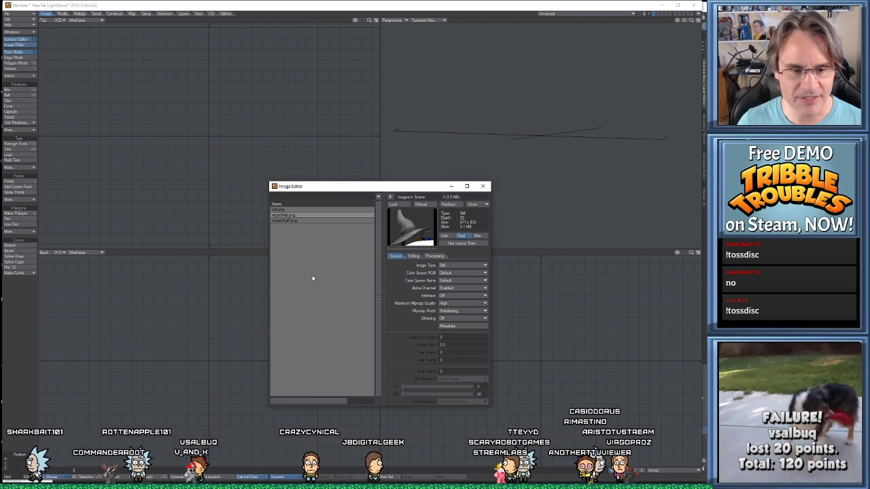
pyautogui.click(483, 185)
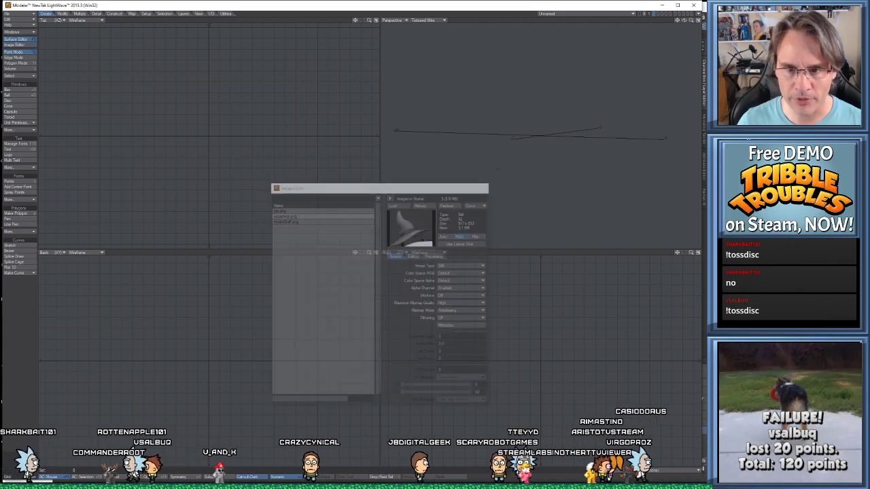
pyautogui.keyDown('alt'); pyautogui.moveTo(498, 169); pyautogui.dragTo(518, 135); pyautogui.keyUp('alt')
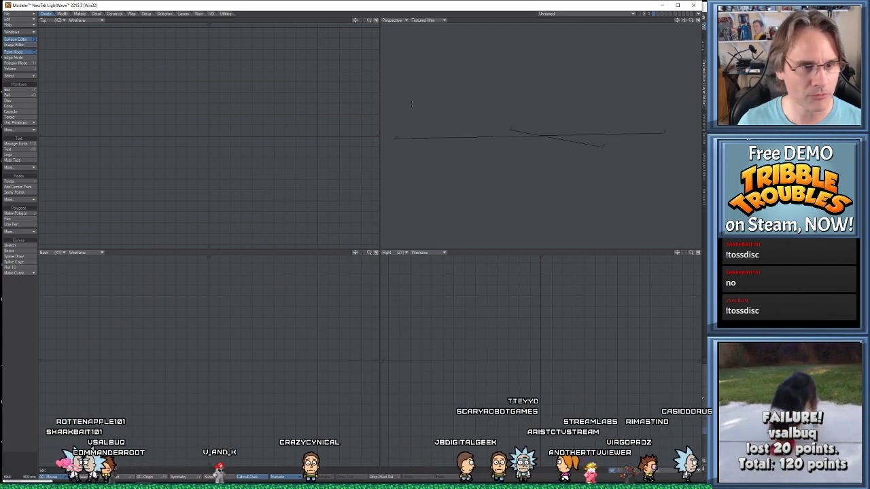
# Switch to the tribble scene in Maya LT, close the accessoryCollection.png reference picture, and deselect the cat head piece
pyautogui.click(694, 6)
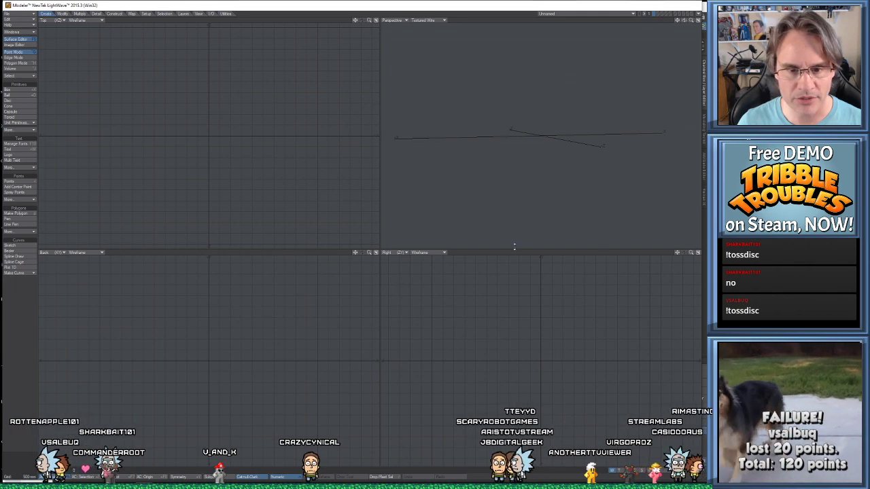
pyautogui.click(646, 14)
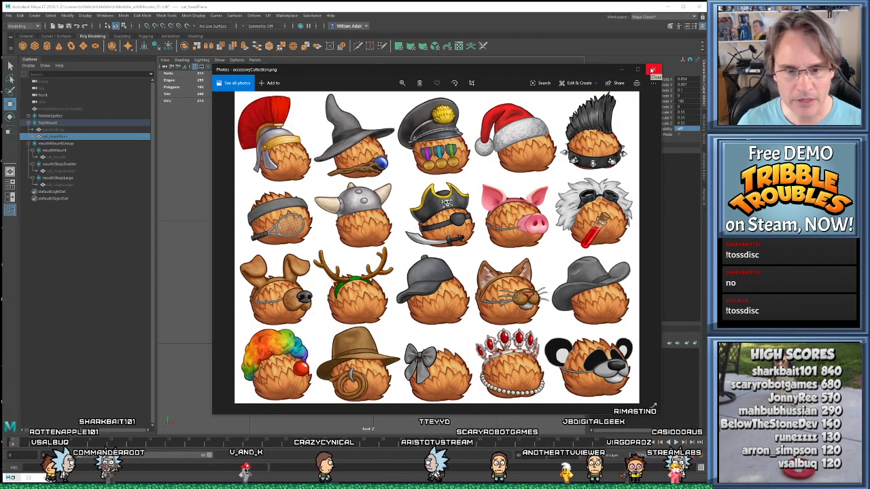
pyautogui.click(652, 70)
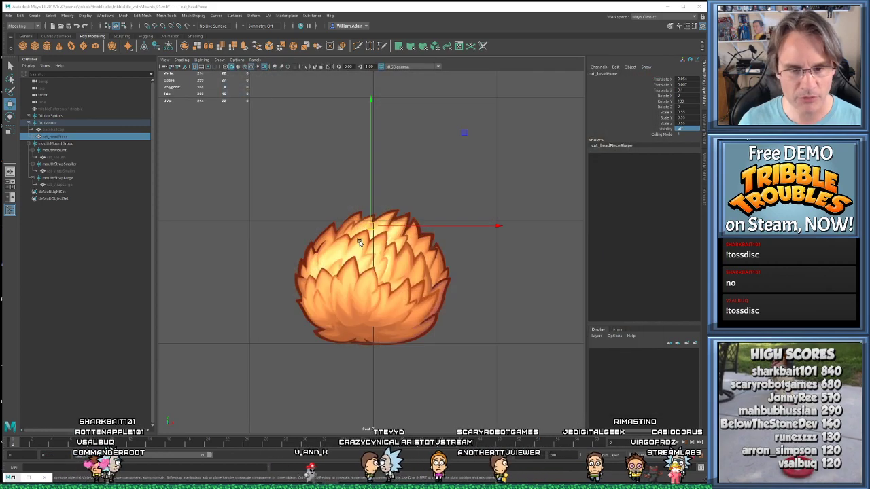
pyautogui.click(282, 184)
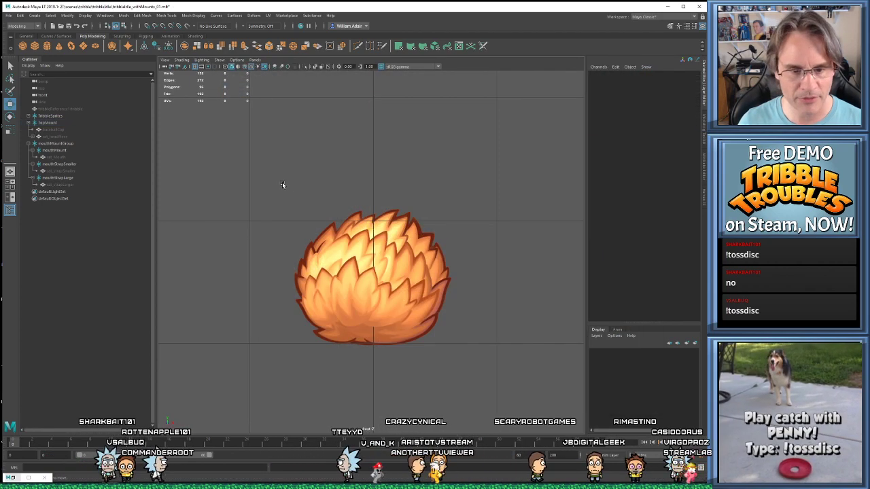